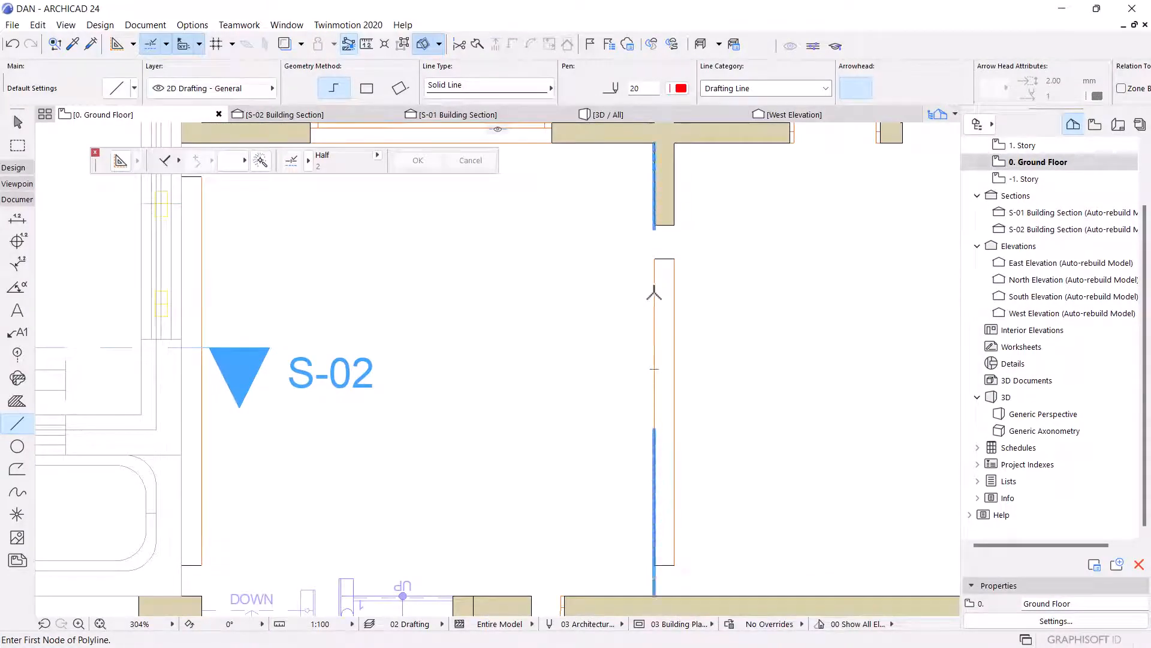
# Draw a horizontal line about 4500 mm across the room, from one wall face to the other.
pyautogui.click(655, 293)
pyautogui.scroll(-3, 732, 282)
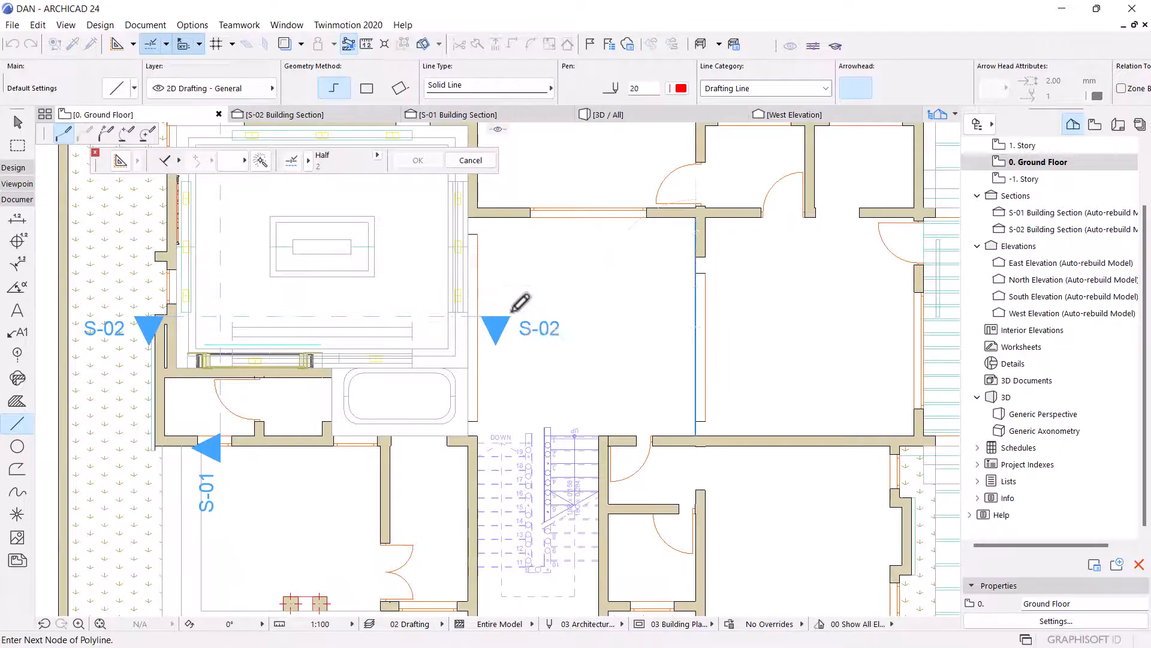
pyautogui.scroll(2, 497, 300)
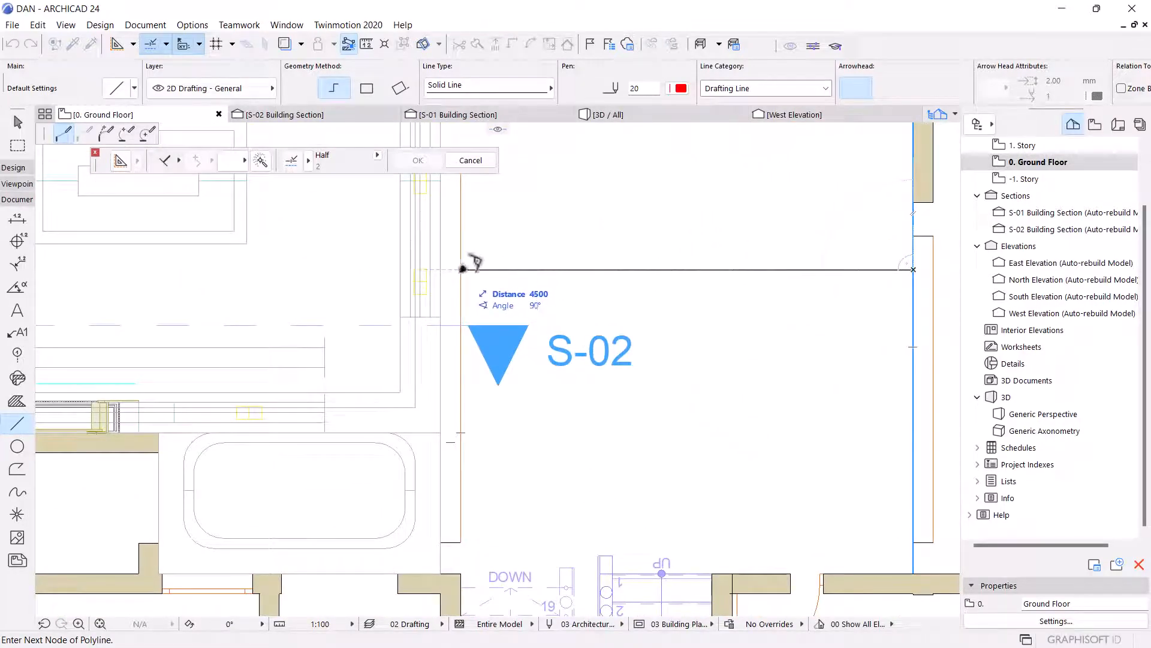
pyautogui.doubleClick(468, 264)
# Draw a vertical line about 4440 mm from the lower wall up to the upper wall of the room.
pyautogui.scroll(-1, 488, 319)
pyautogui.scroll(-2, 489, 319)
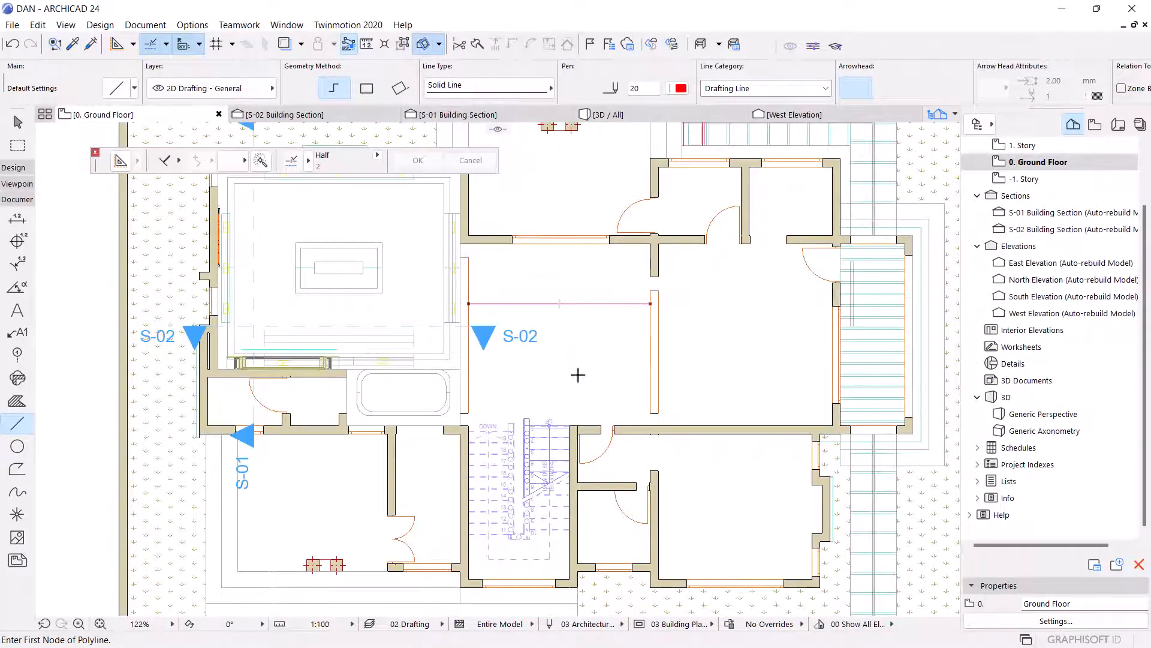
pyautogui.scroll(6, 578, 428)
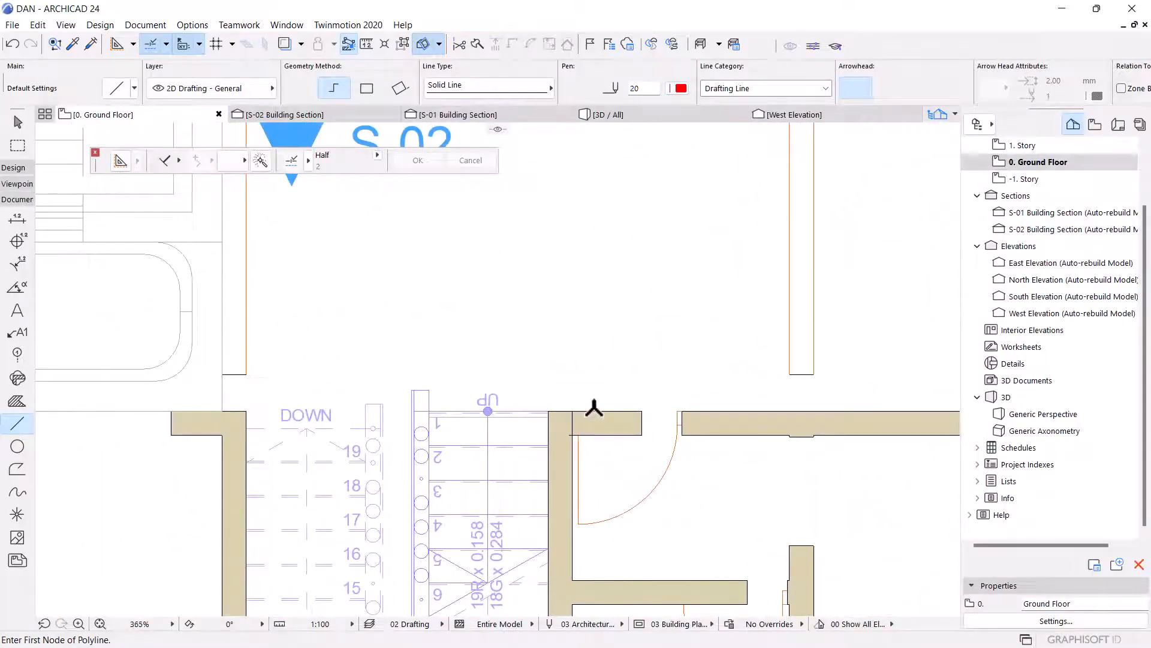
pyautogui.click(593, 409)
pyautogui.scroll(-4, 606, 373)
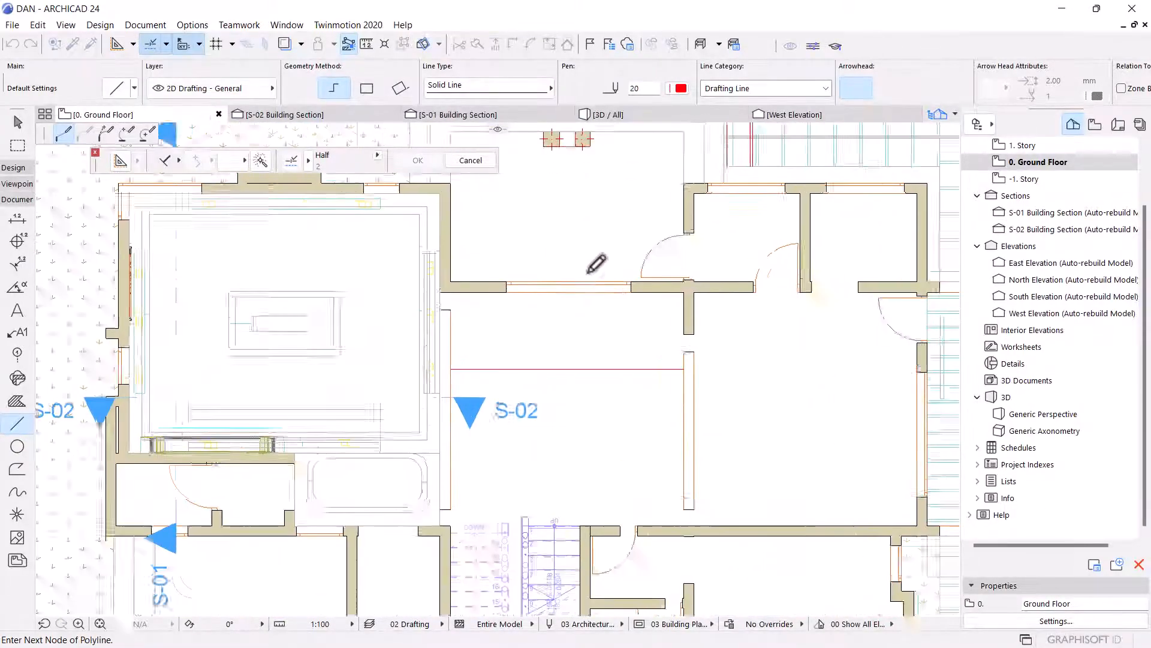
pyautogui.scroll(3, 589, 272)
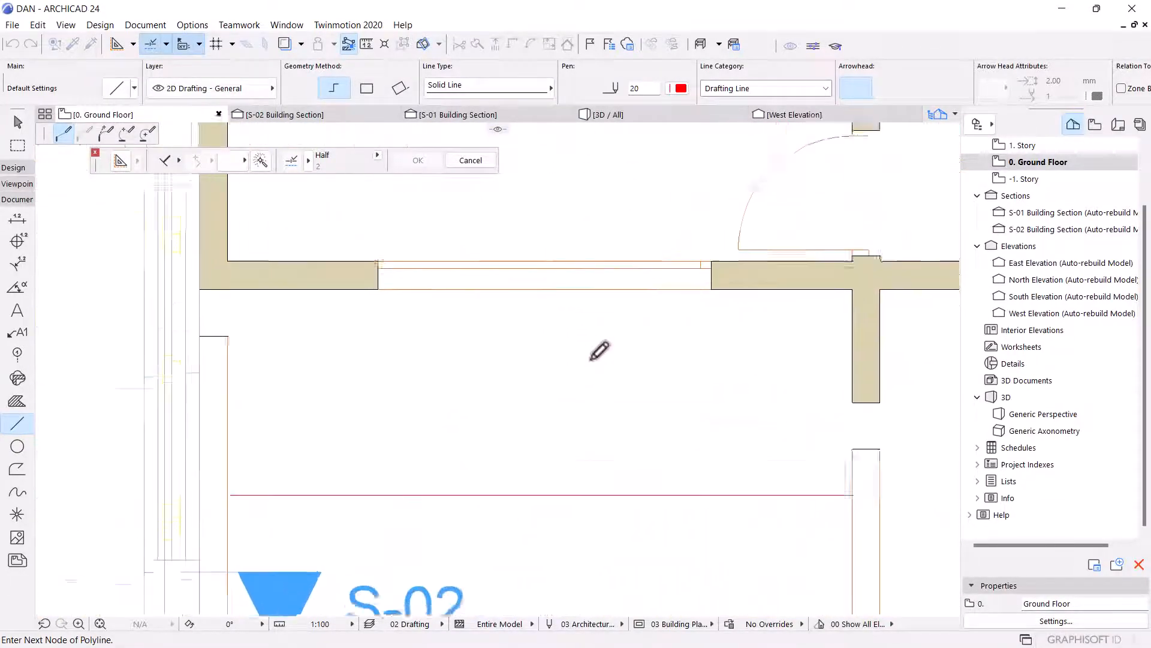
pyautogui.doubleClick(627, 288)
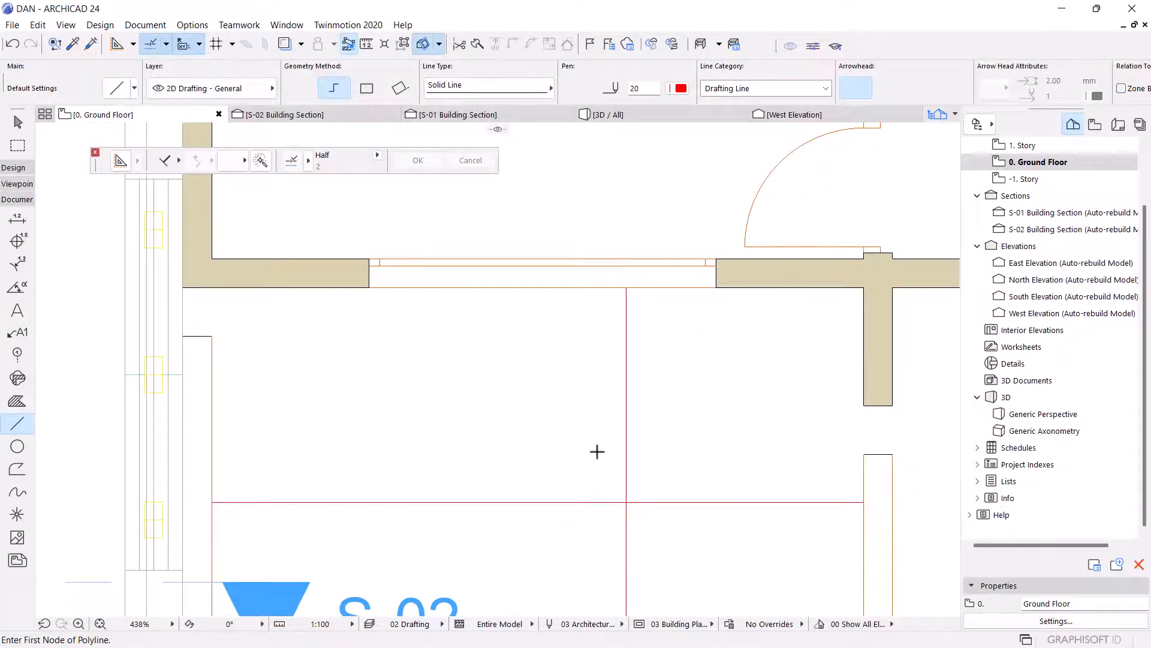
# Move the horizontal line down about 768 mm so it lines up with the S-02 section marker.
pyautogui.scroll(-4, 630, 398)
pyautogui.press('Escape')
pyautogui.click(628, 472)
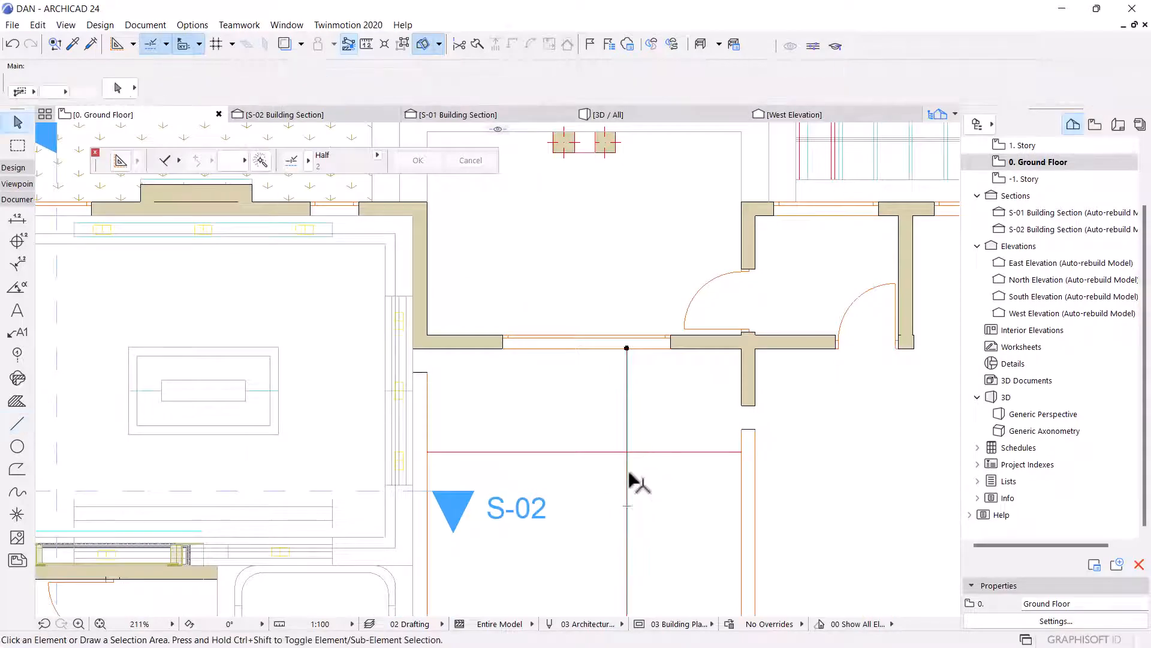
pyautogui.scroll(4, 629, 473)
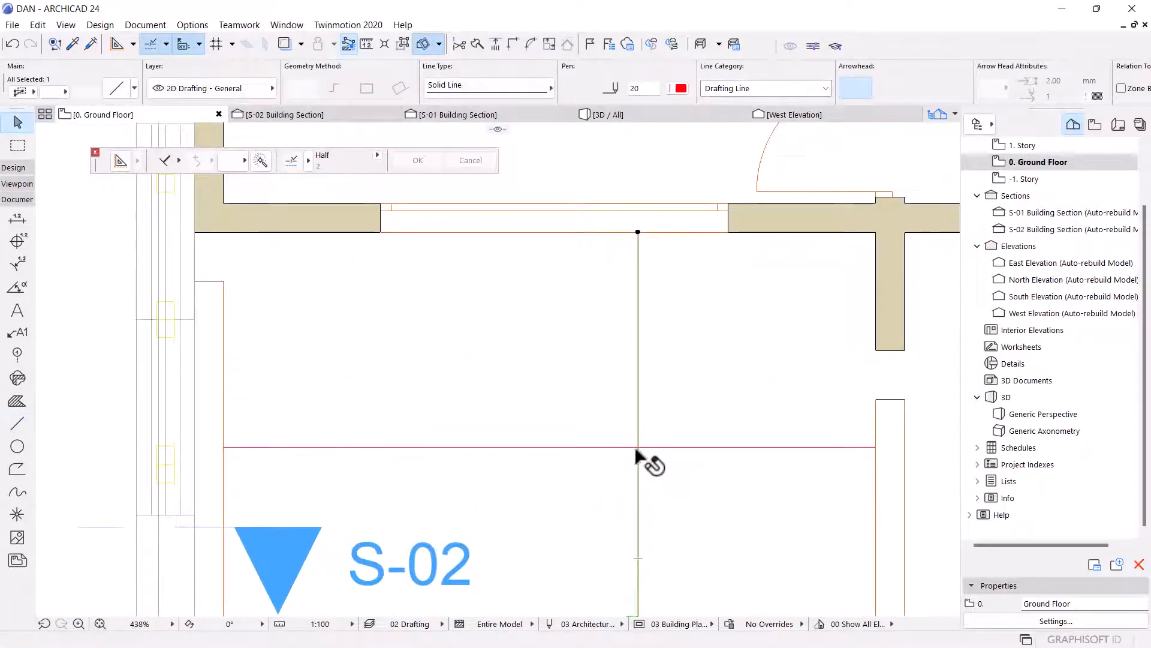
pyautogui.click(637, 448)
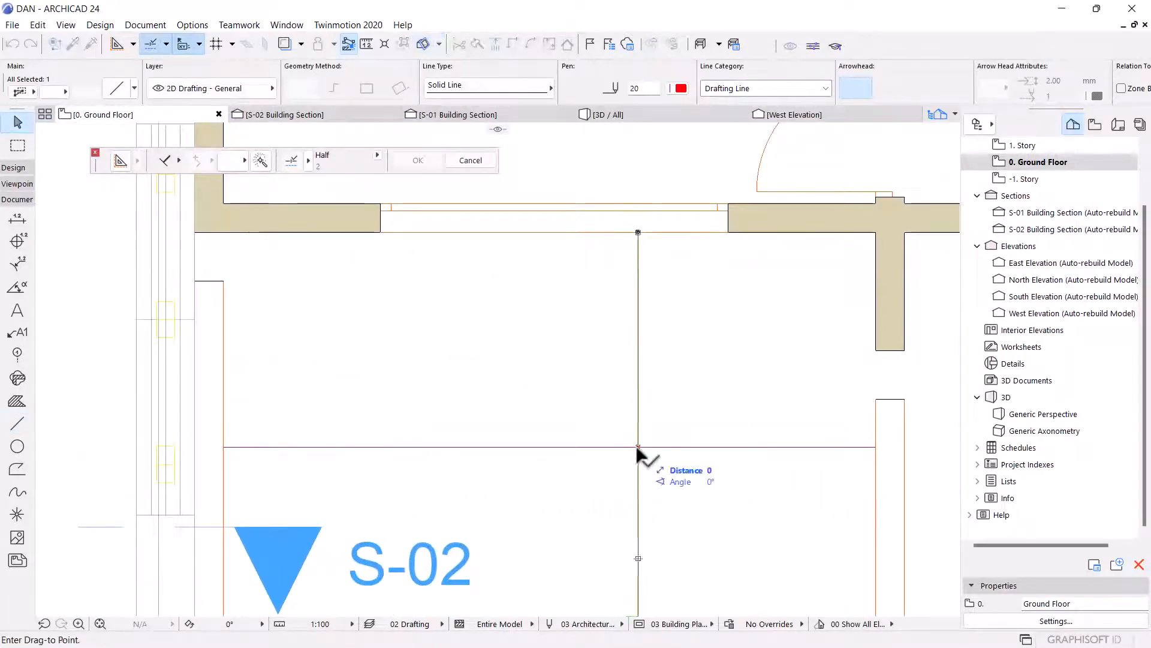
pyautogui.click(552, 447)
pyautogui.scroll(-4, 585, 419)
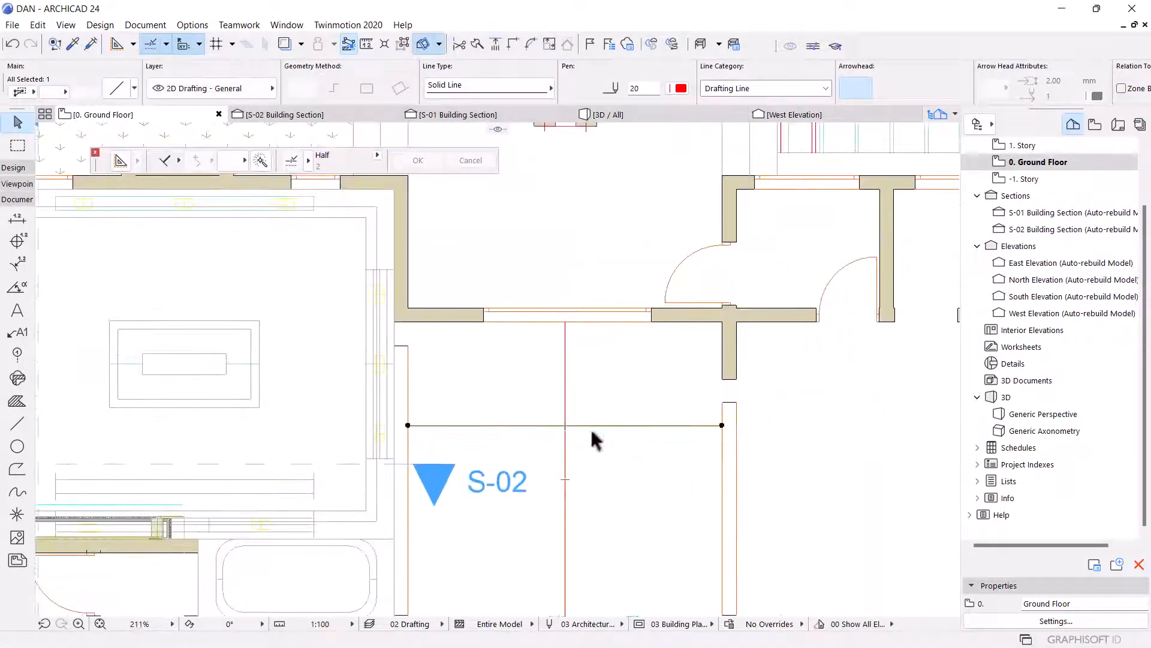
pyautogui.click(566, 425)
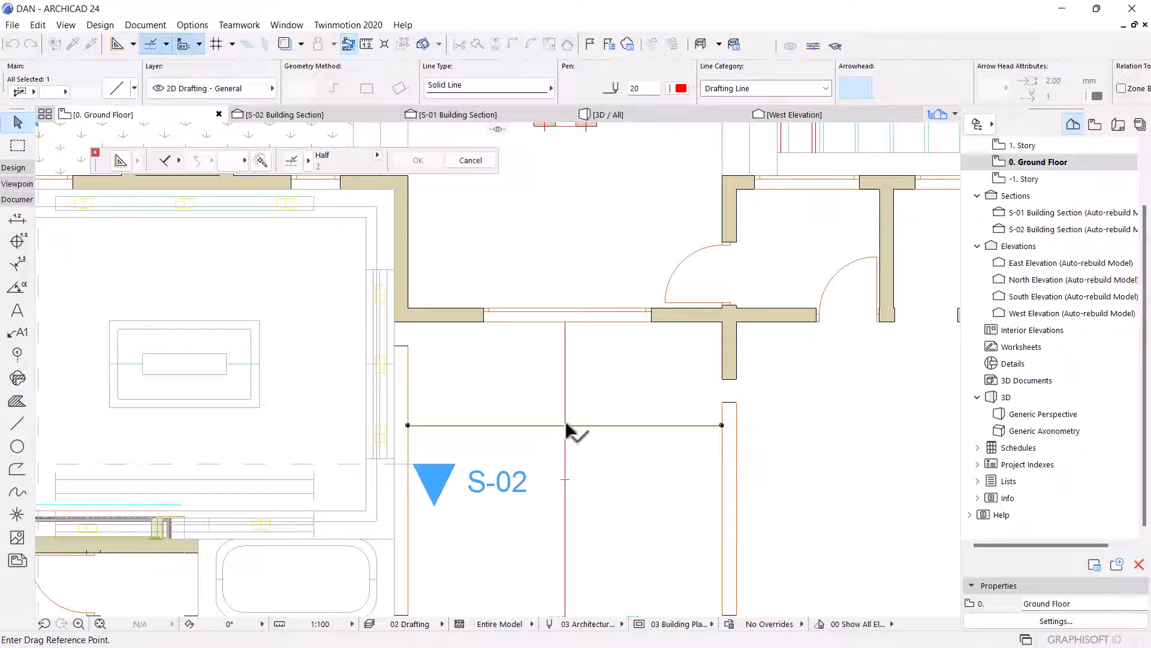
pyautogui.click(564, 479)
pyautogui.scroll(-4, 567, 468)
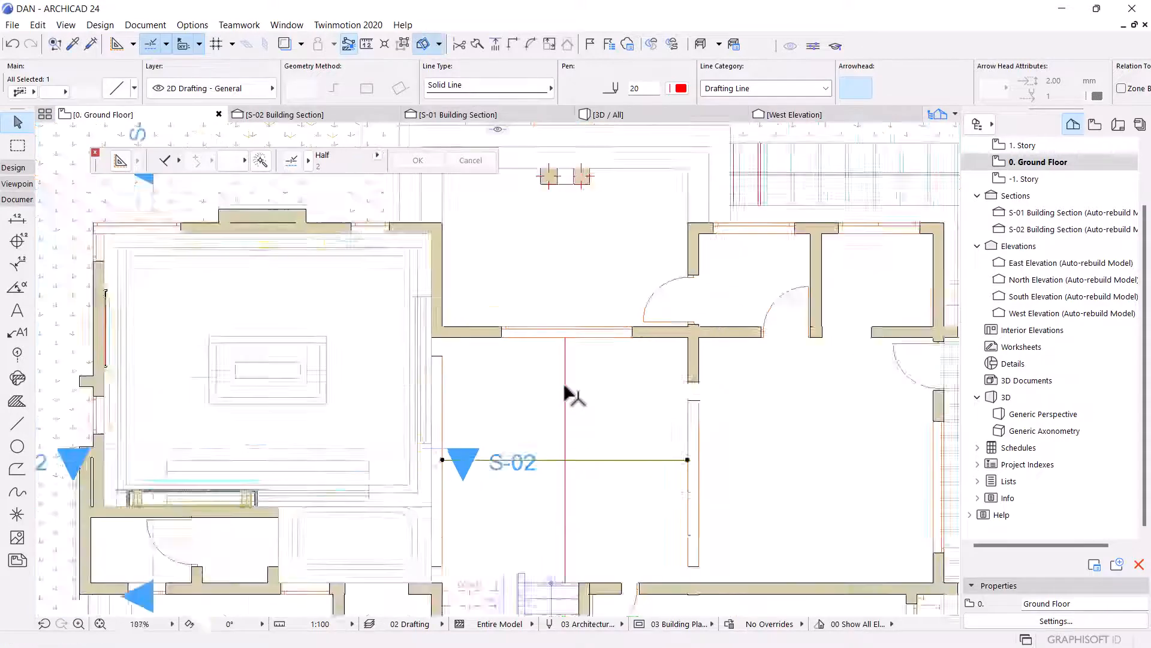
pyautogui.press('Escape')
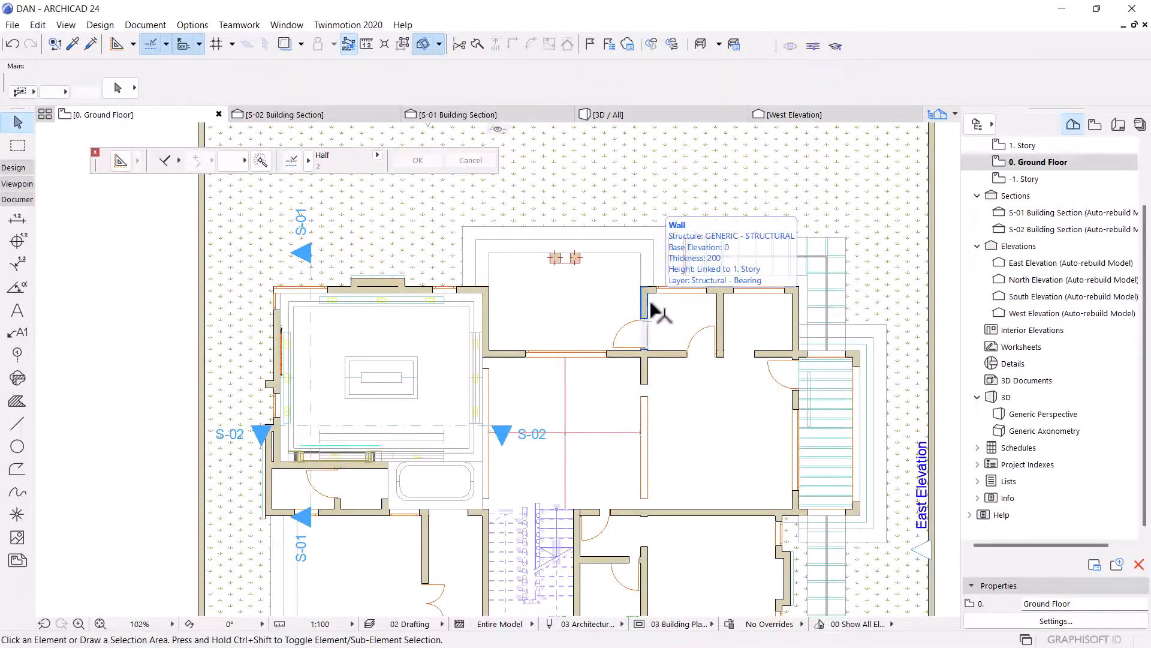
# Select the S-02 section line and drag it to the crossing point of the two guide lines.
pyautogui.scroll(5, 578, 470)
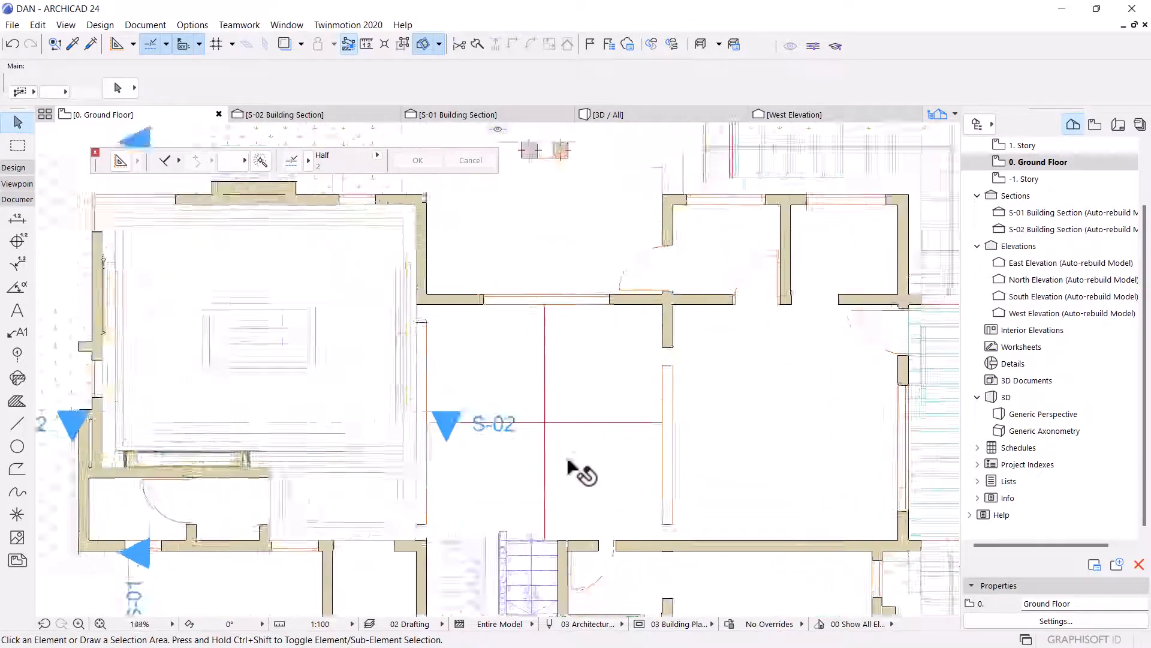
pyautogui.scroll(-5, 535, 444)
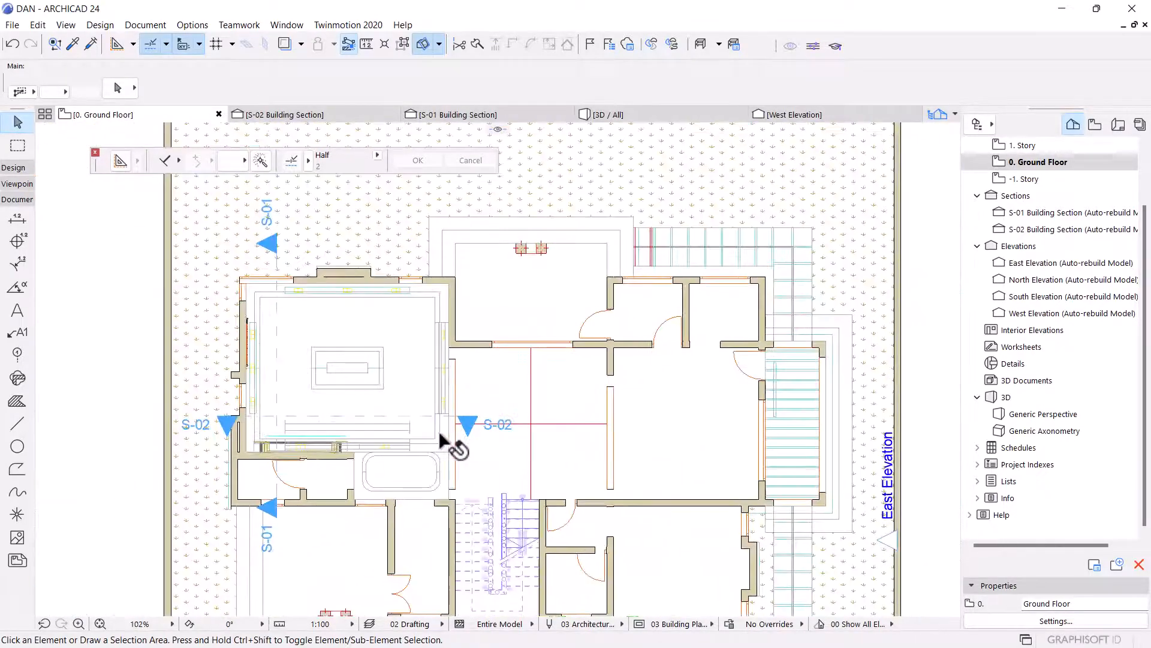
pyautogui.click(377, 418)
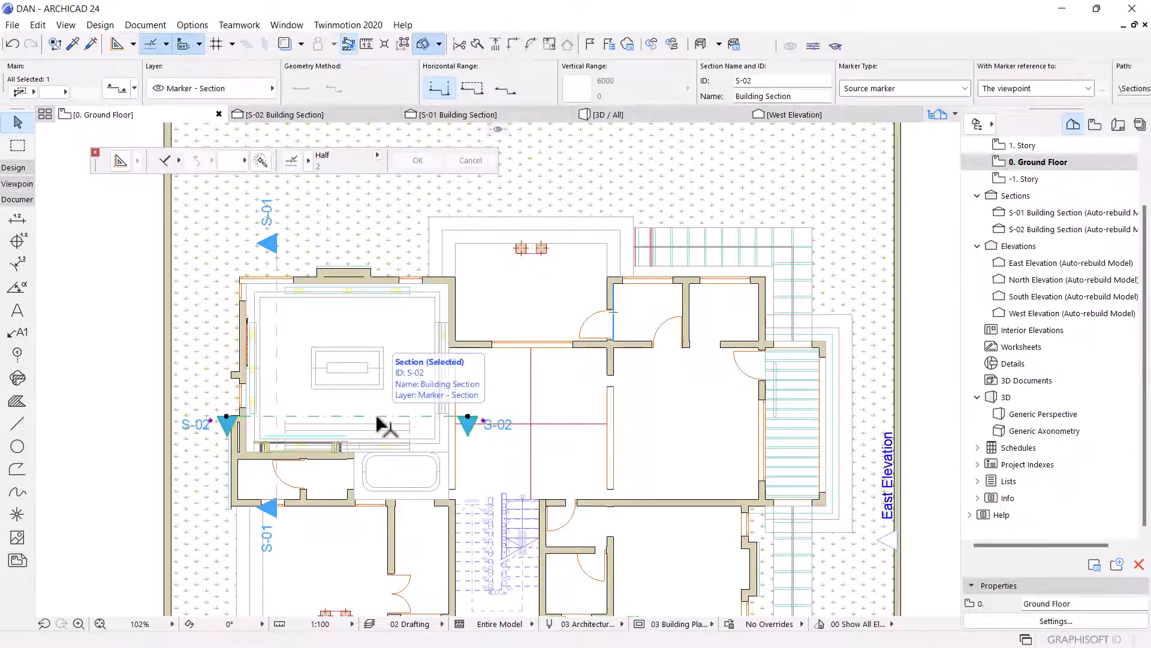
pyautogui.hotkey('ctrl', 'd')
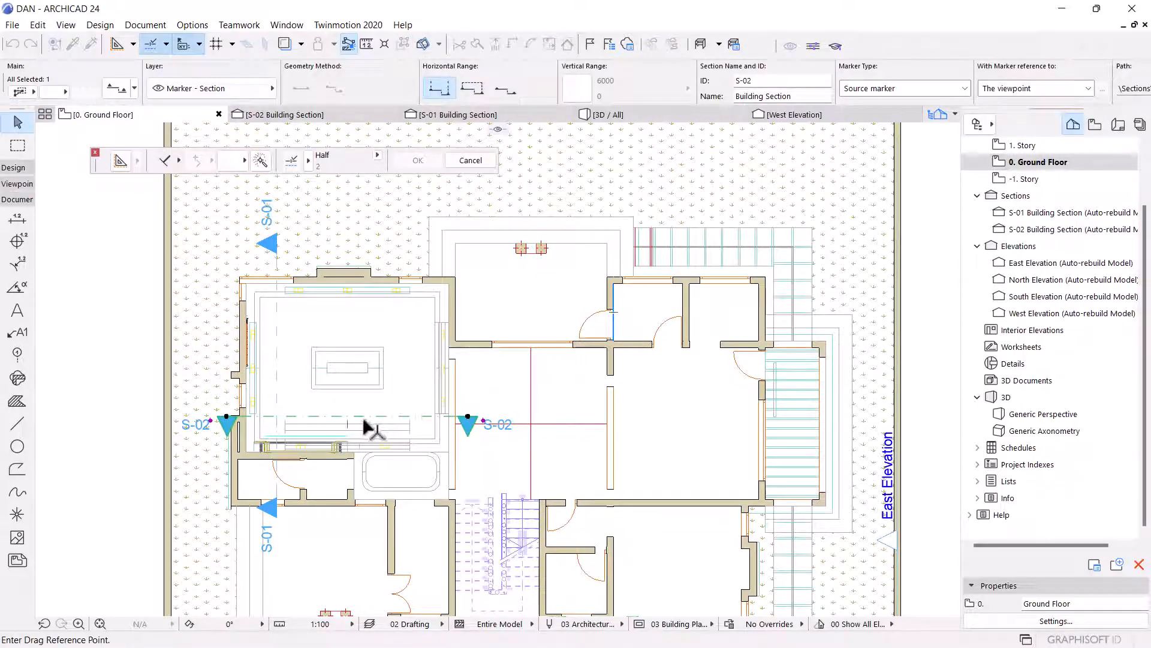
pyautogui.click(357, 418)
pyautogui.scroll(3, 528, 441)
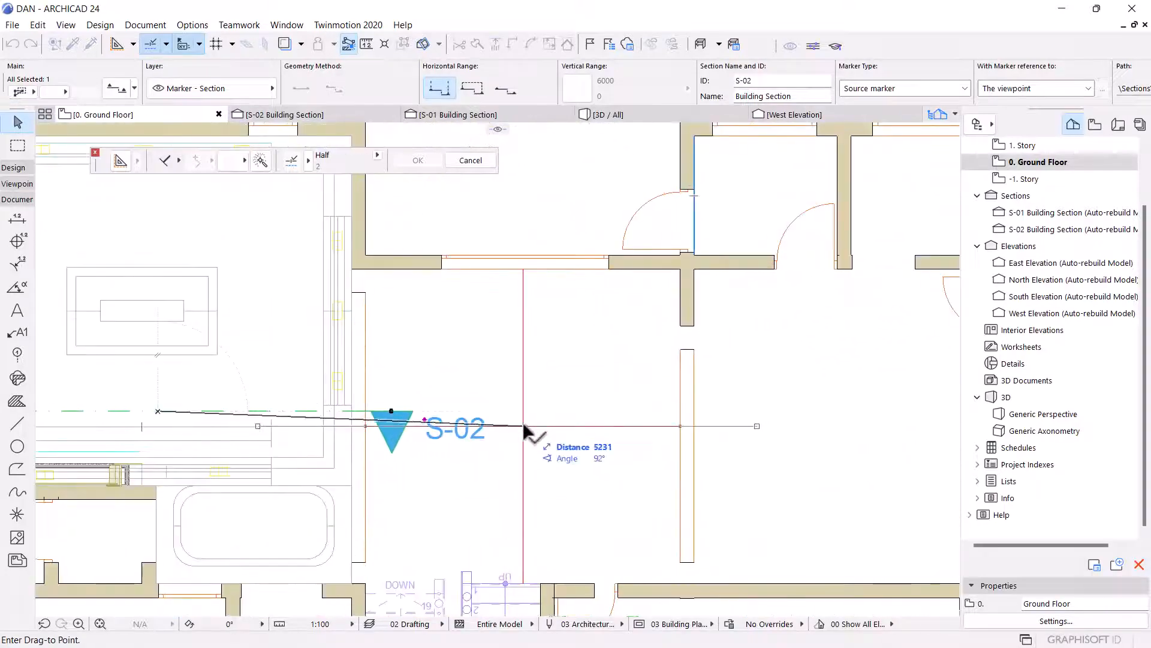
pyautogui.click(533, 426)
pyautogui.press('Escape')
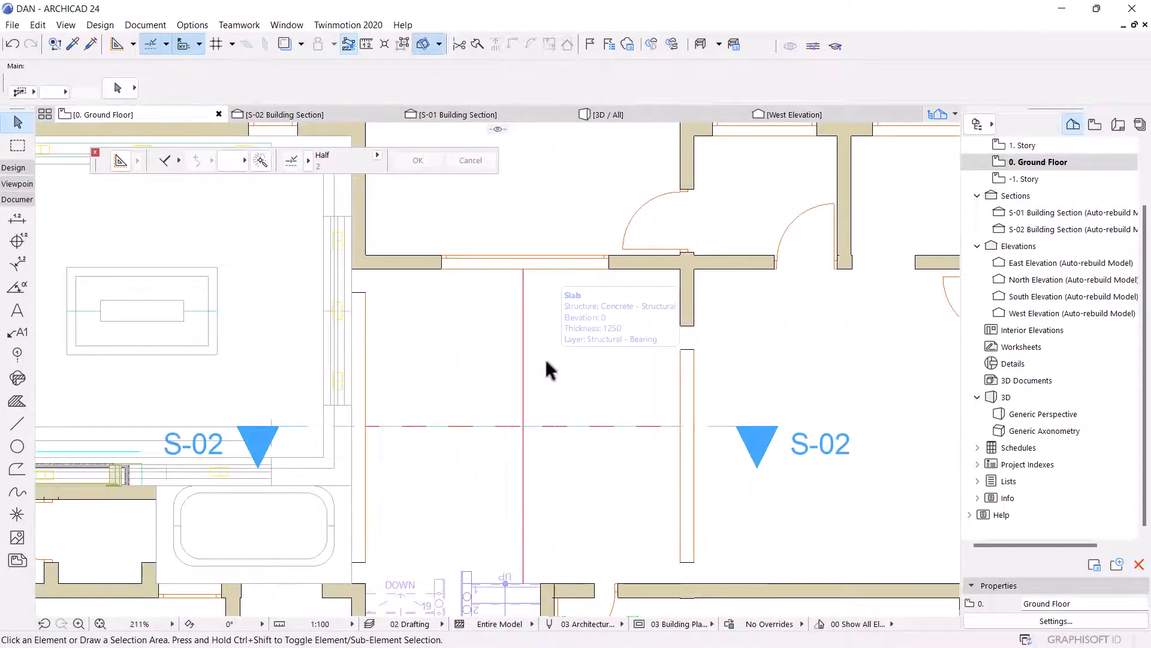
# Switch to the Line tool and set its pen to 1.
pyautogui.scroll(-3, 544, 338)
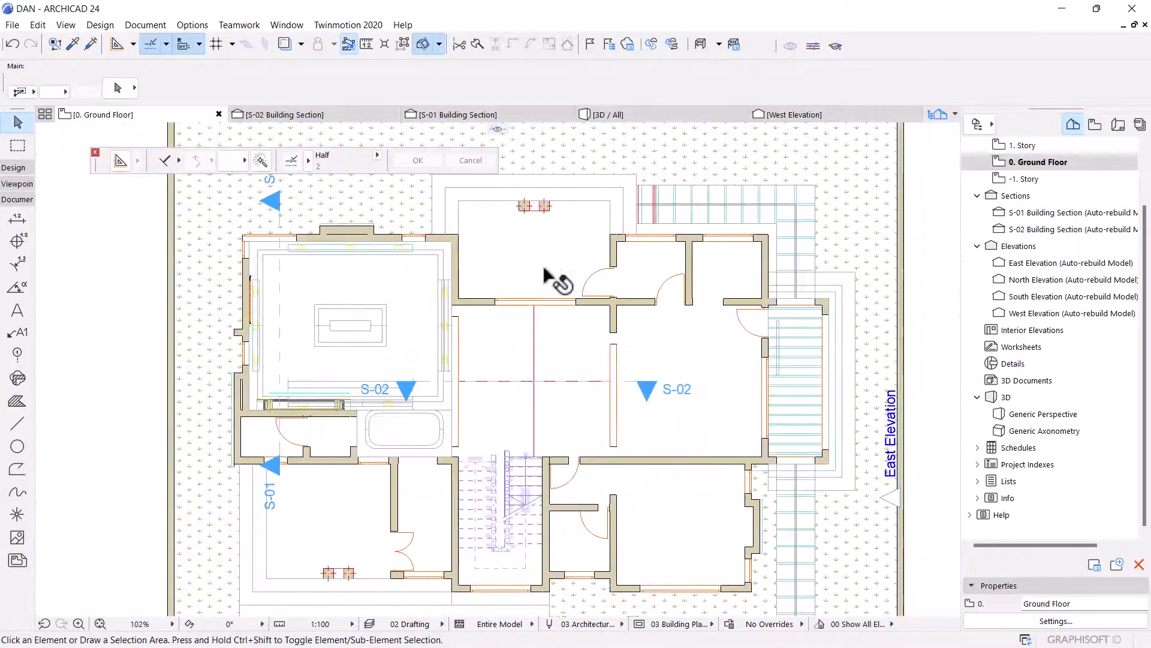
pyautogui.click(16, 425)
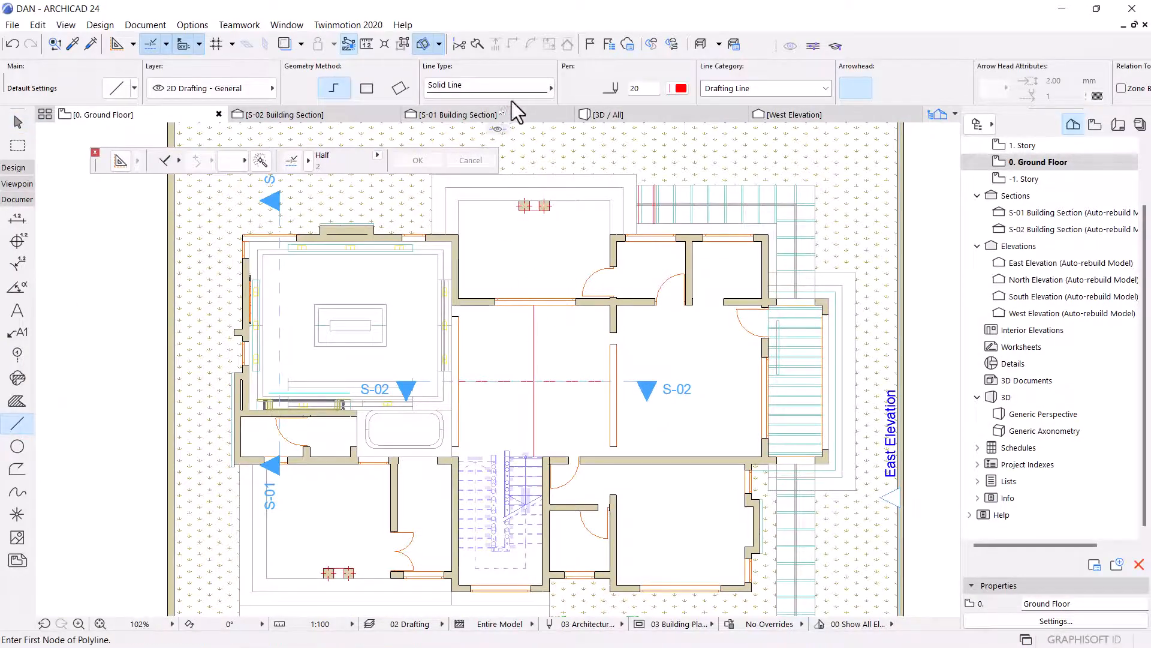
pyautogui.click(681, 89)
pyautogui.click(696, 84)
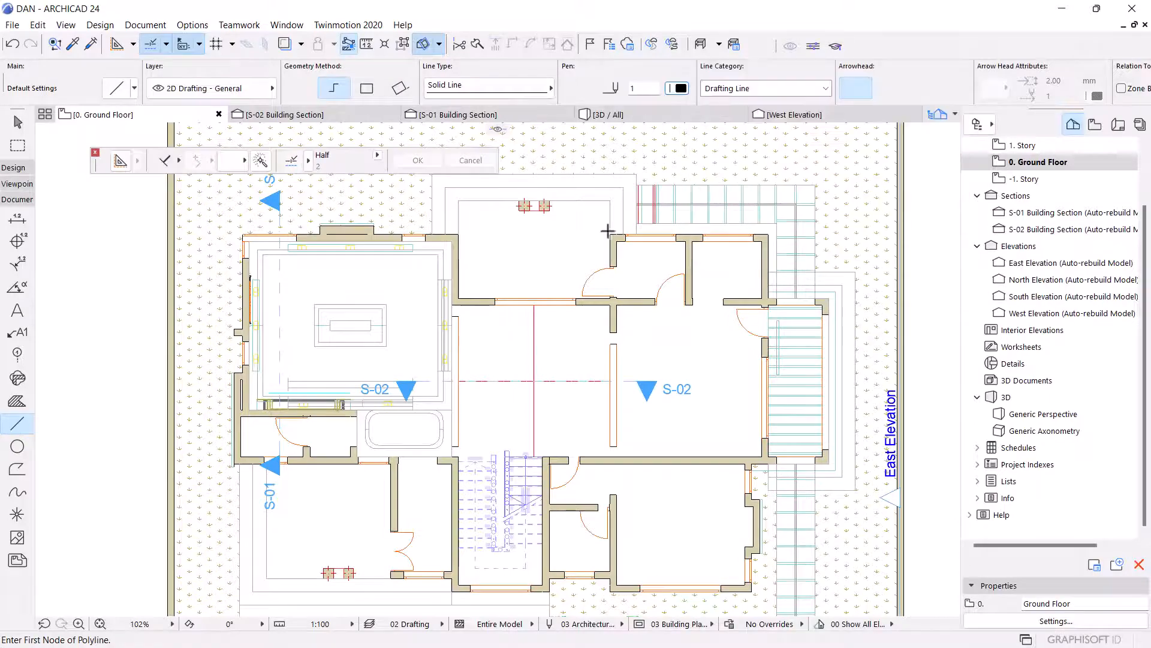
pyautogui.scroll(5, 521, 384)
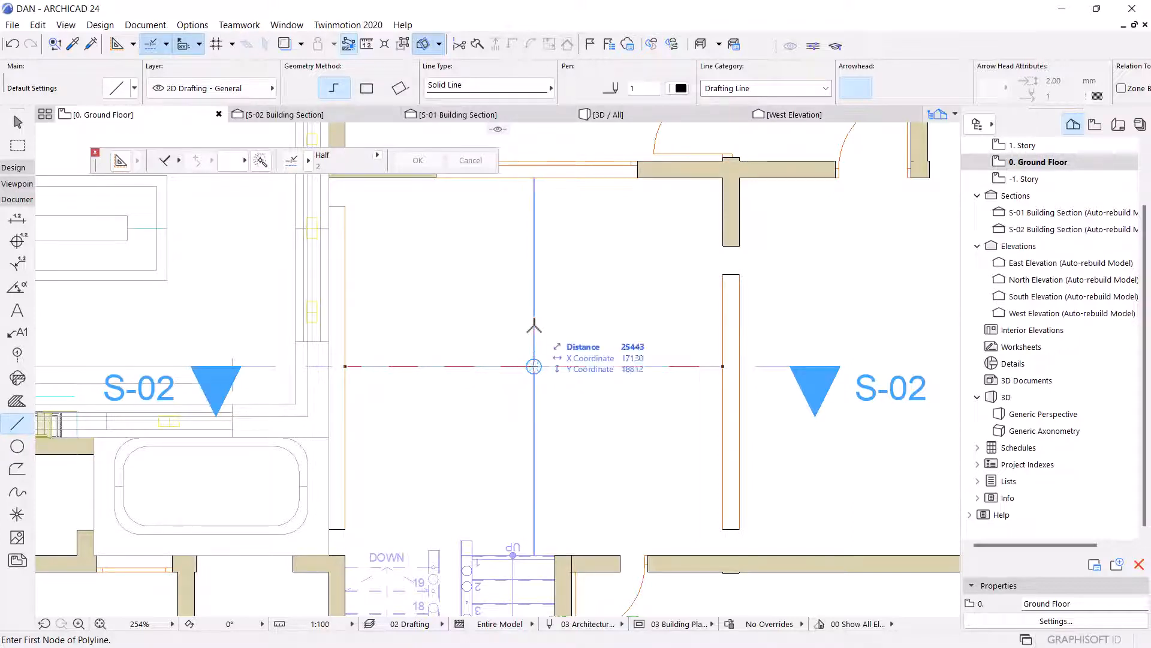
pyautogui.write('50')
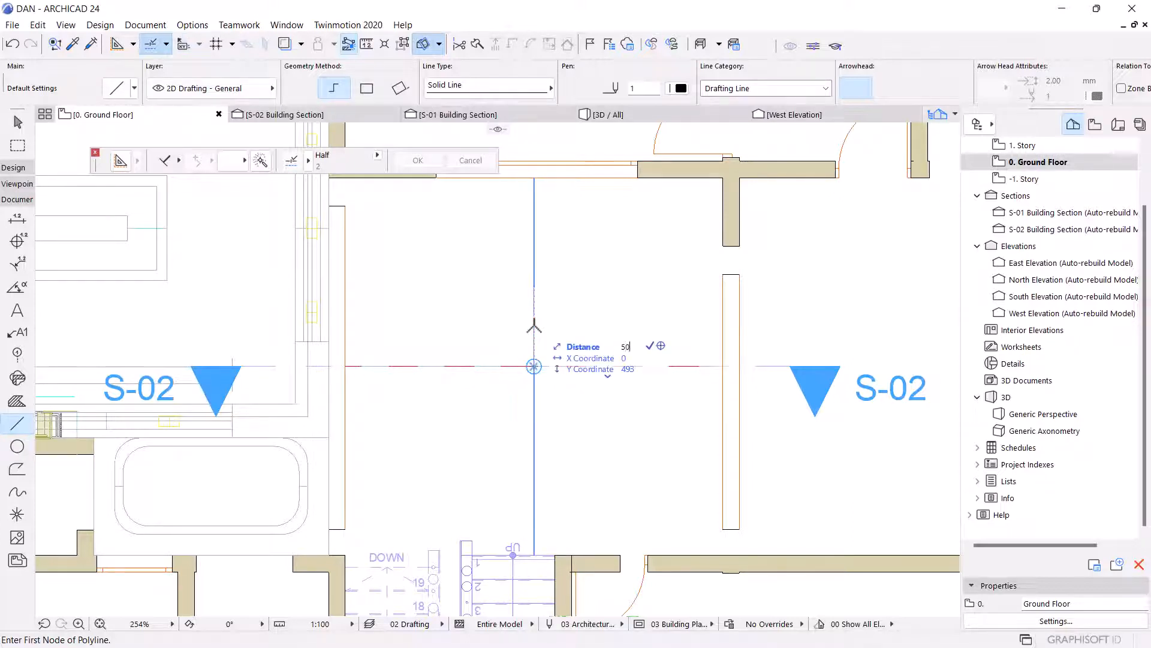
pyautogui.press('Return')
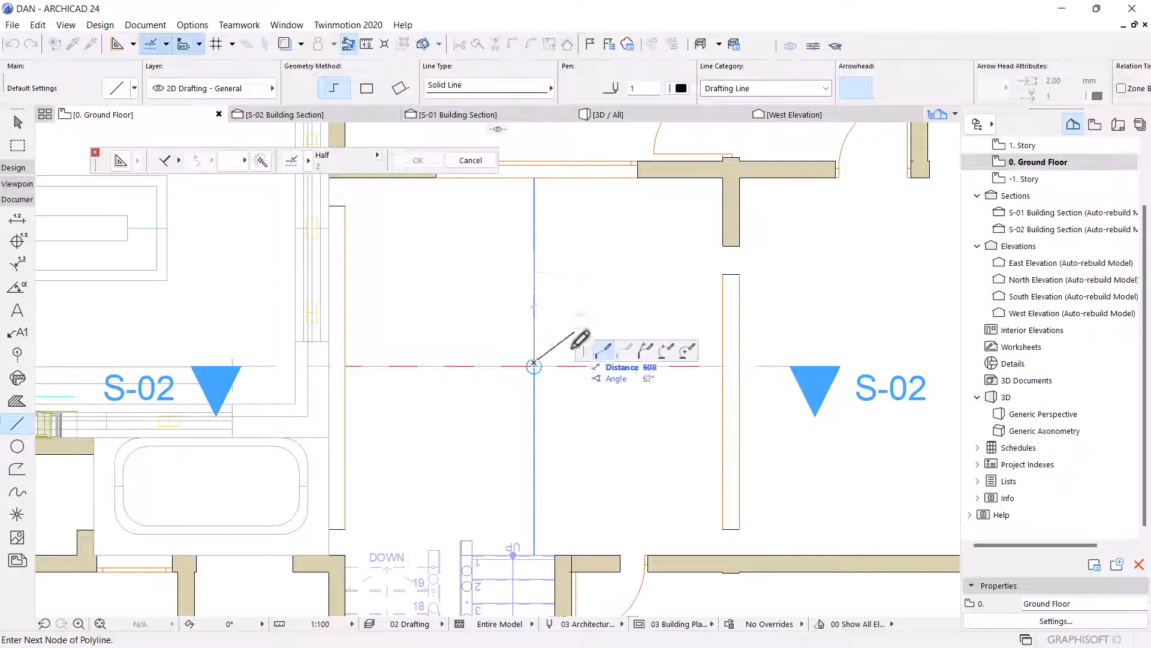
pyautogui.doubleClick(534, 366)
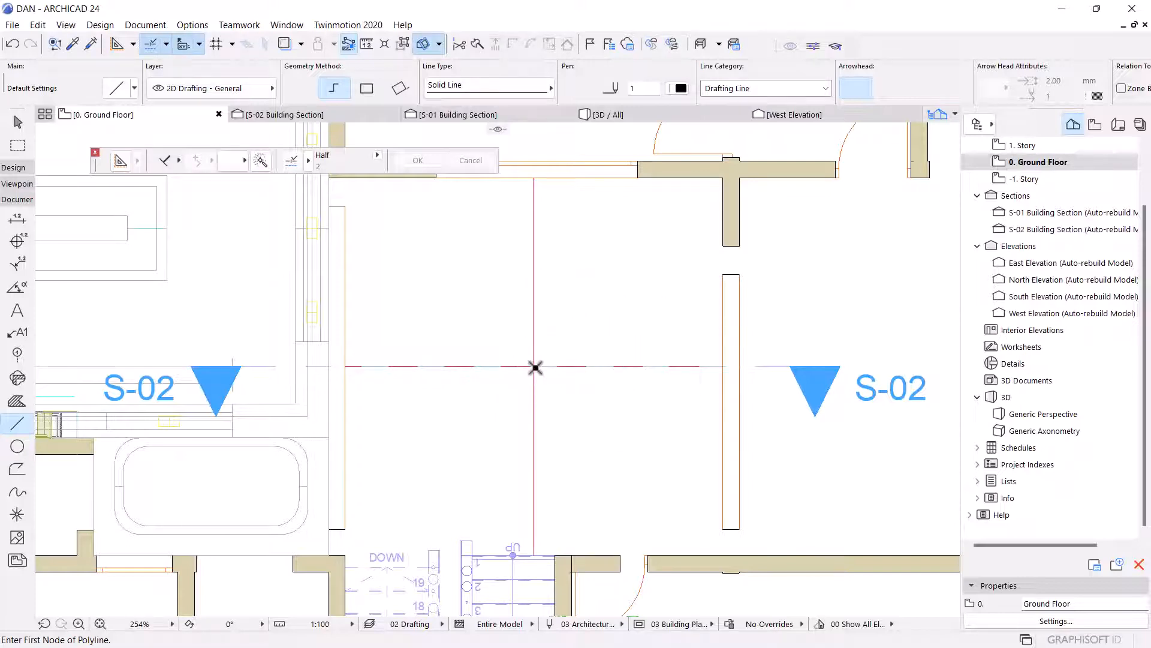
# Draw a 450 mm horizontal line starting at an offset above the crossing of the guide lines.
pyautogui.scroll(5, 535, 366)
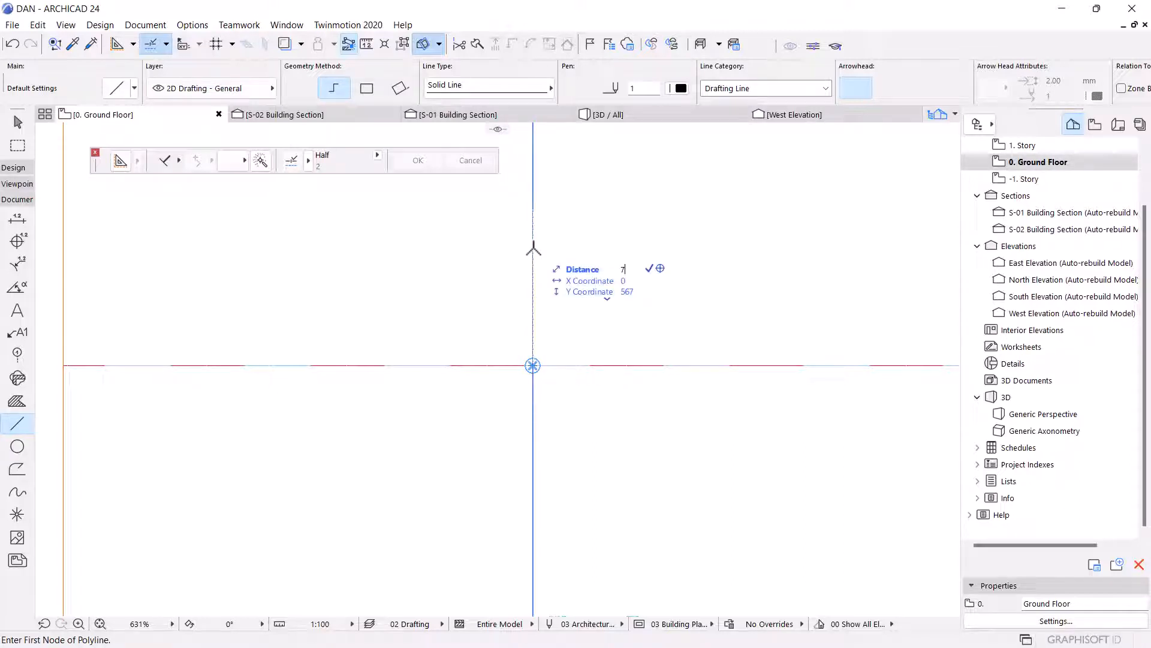
pyautogui.press('Return')
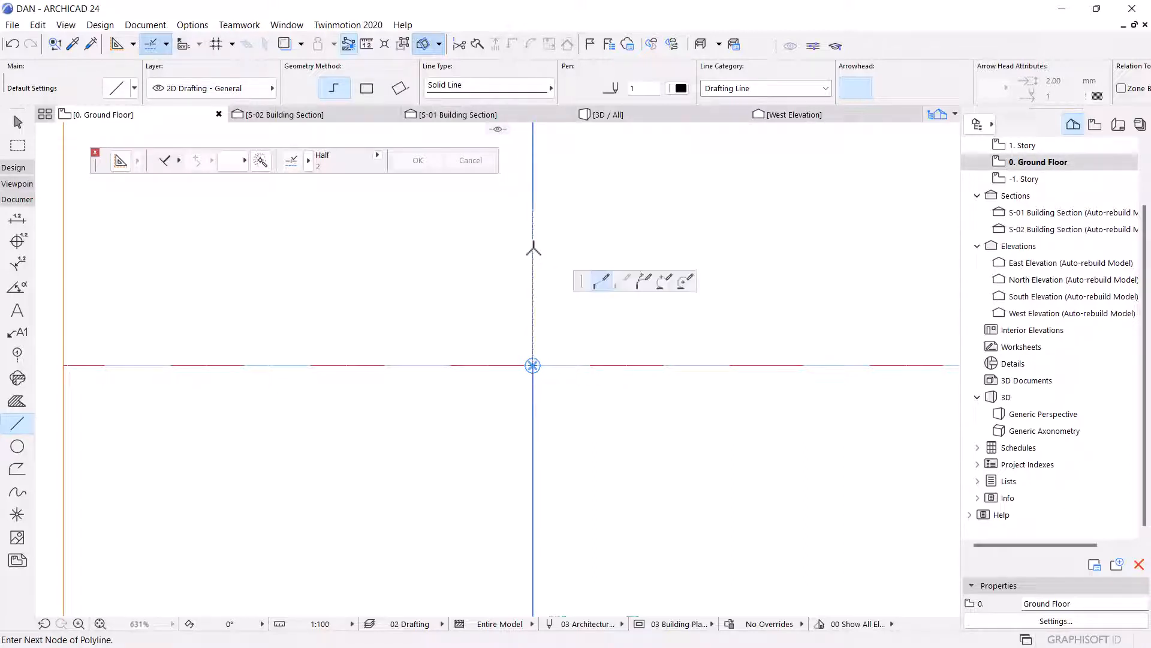
pyautogui.scroll(-2, 535, 341)
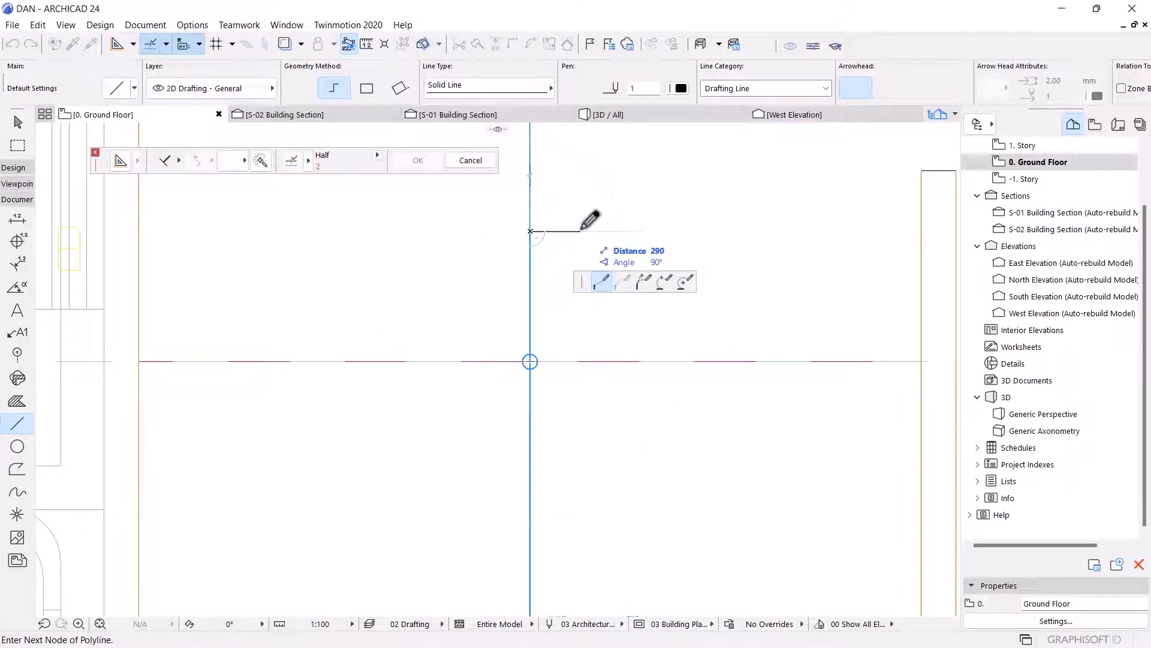
pyautogui.write('450')
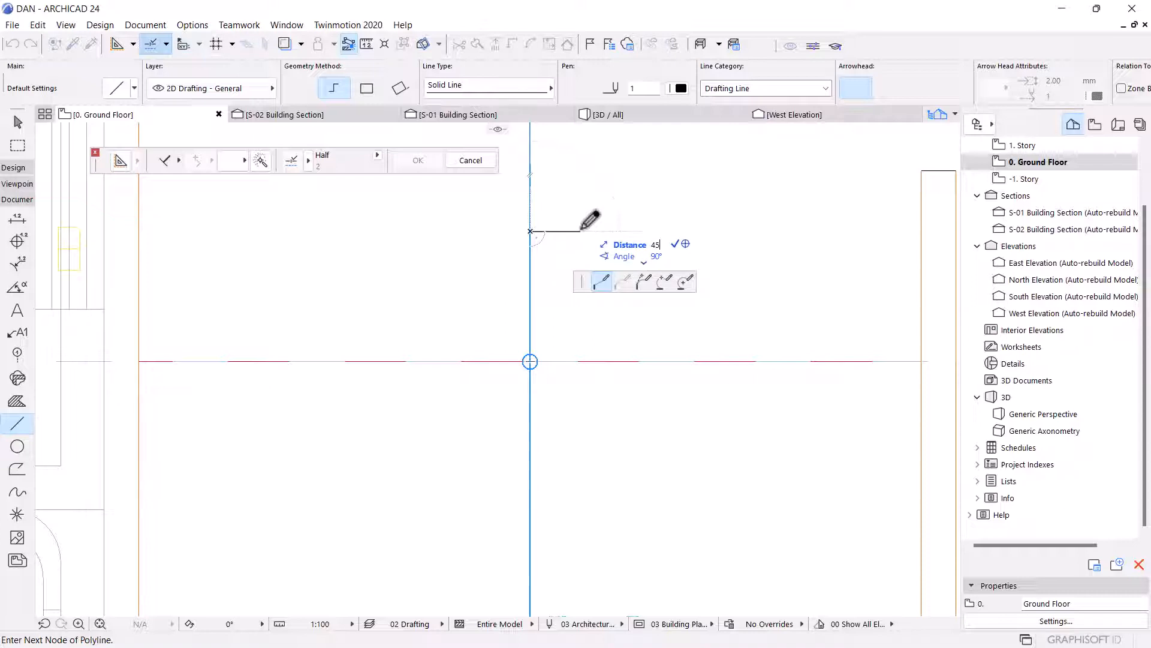
pyautogui.press('Return')
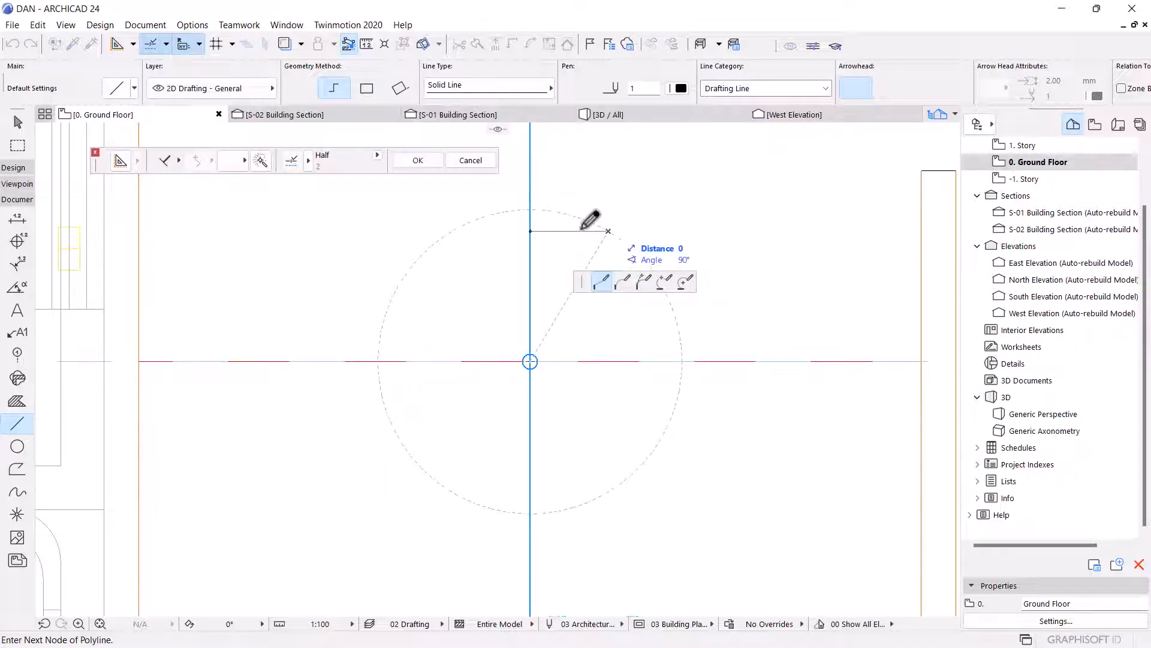
pyautogui.press('Return')
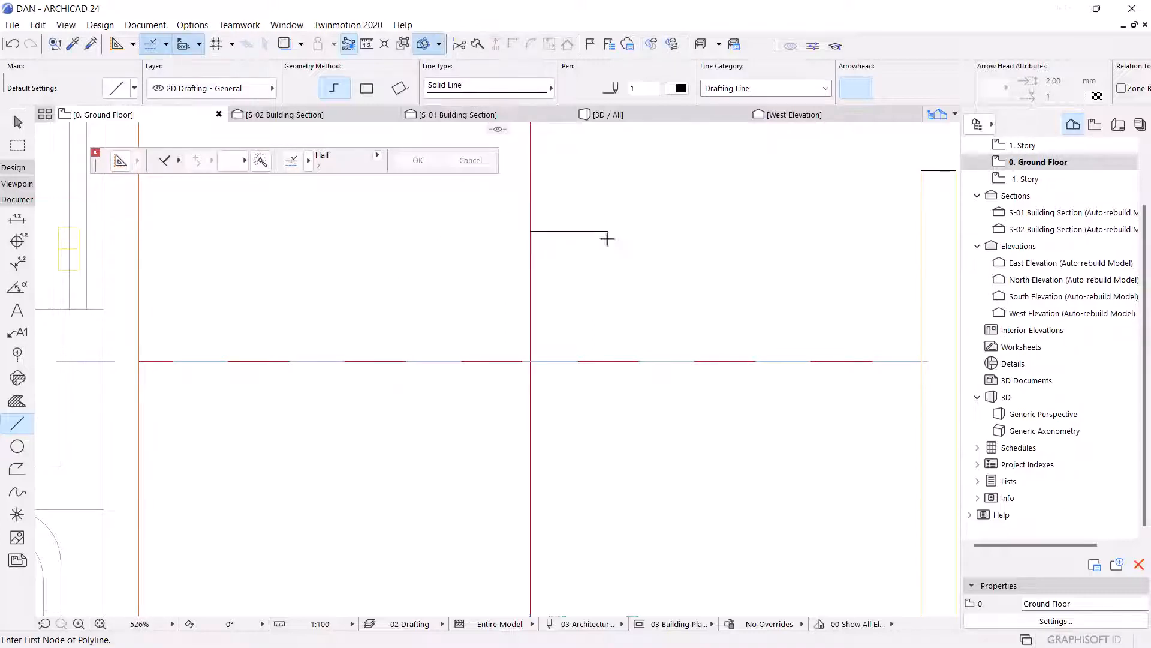
pyautogui.press('Escape')
# Finish the short line and mirror a copy of it below about the horizontal guide line.
pyautogui.click(591, 232)
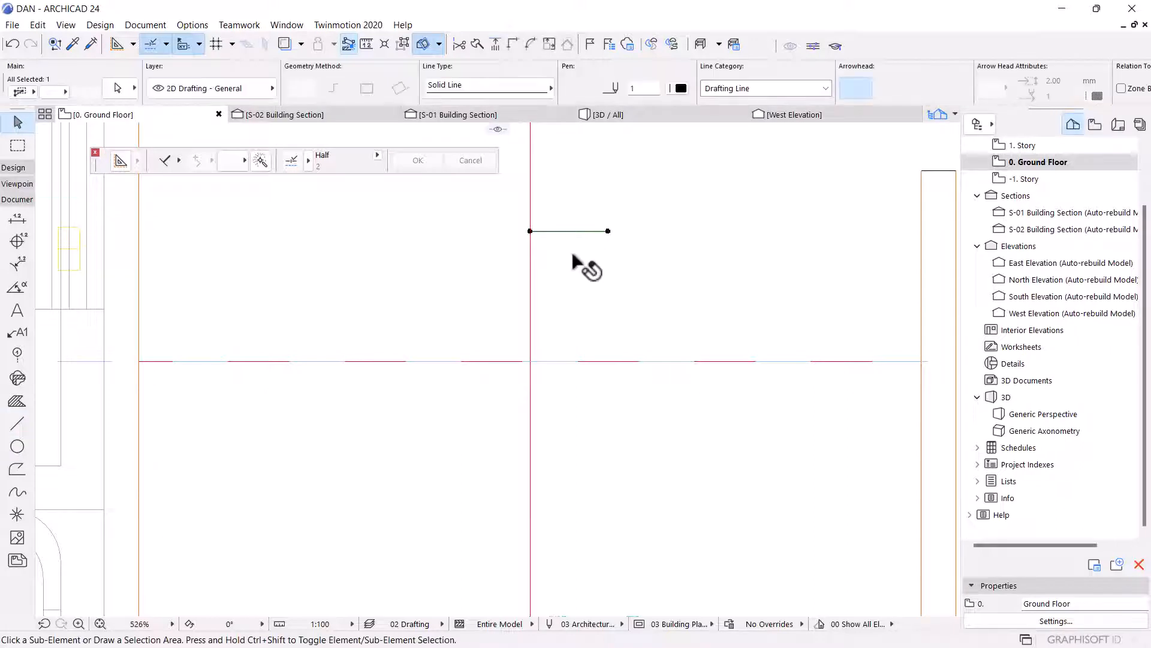
pyautogui.hotkey('ctrl', 'alt', 'm')
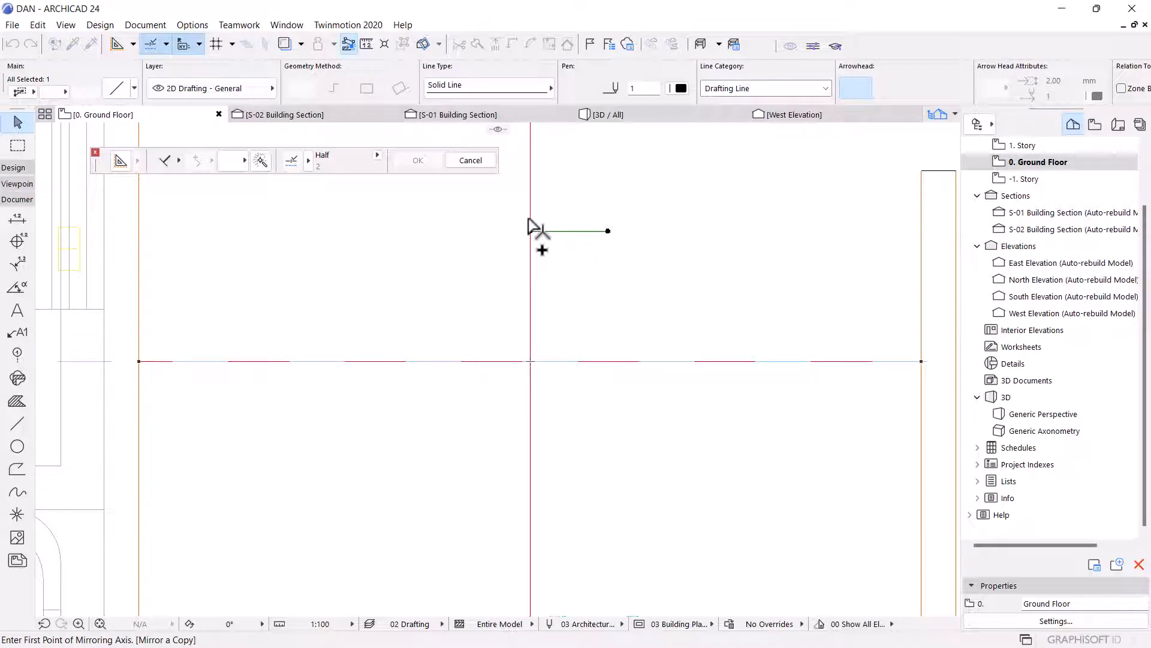
pyautogui.click(530, 361)
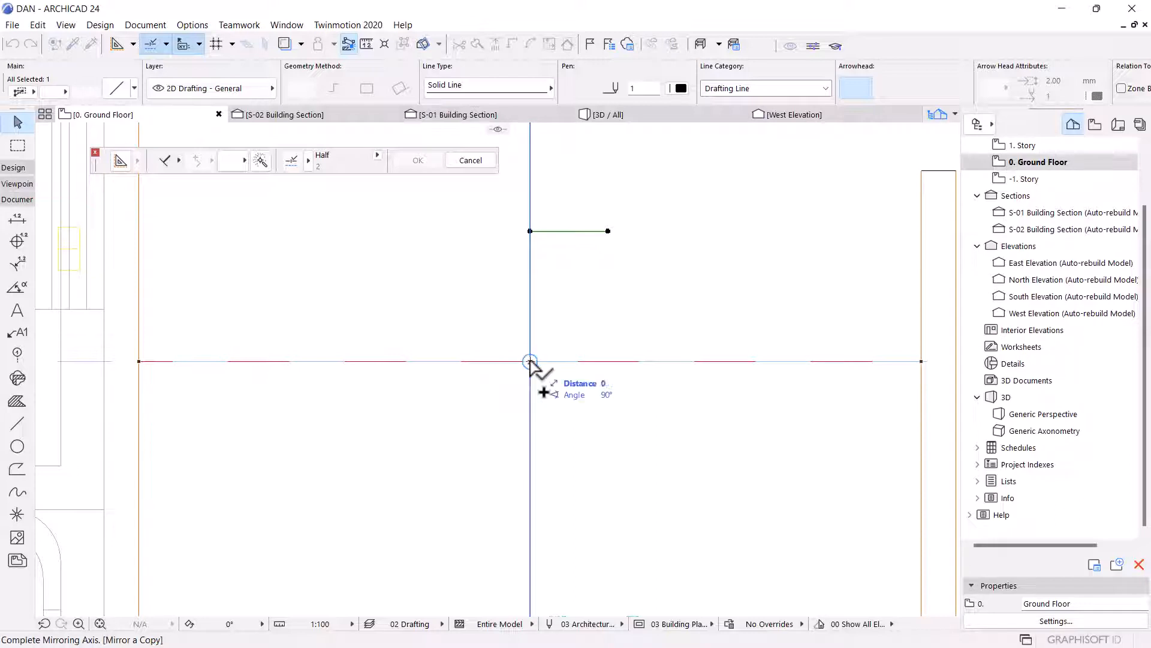
pyautogui.click(556, 361)
# Select both short lines and mirror copies of them to the left about the vertical guide line.
pyautogui.click(594, 231)
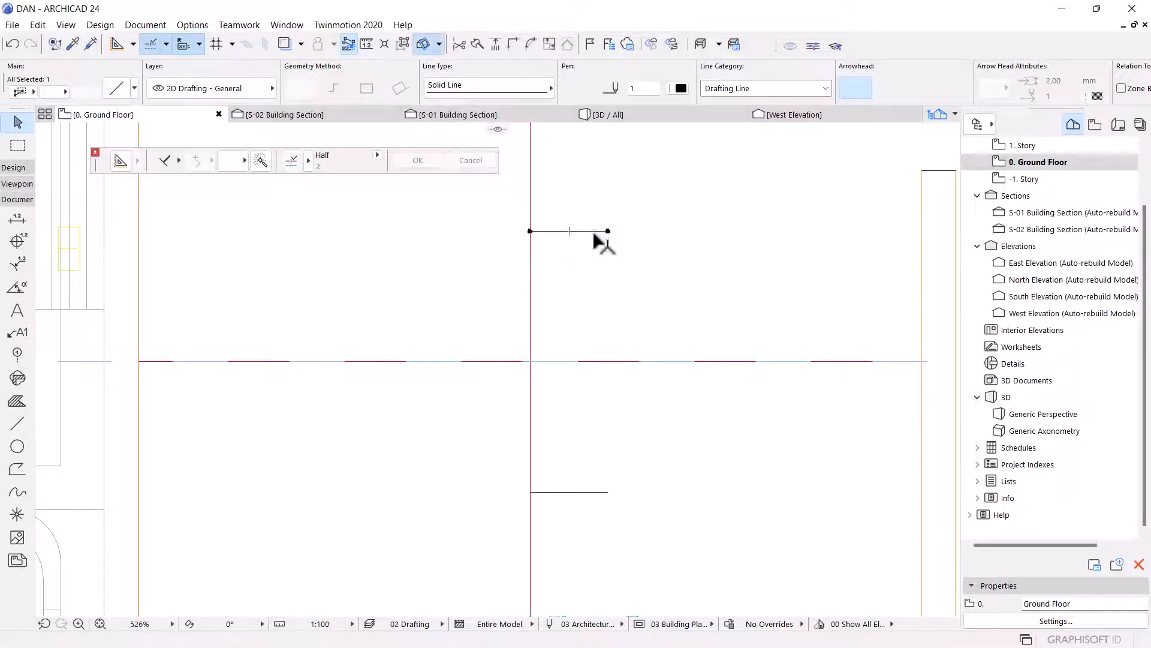
pyautogui.keyDown('shift'); pyautogui.click(568, 492); pyautogui.keyUp('shift')
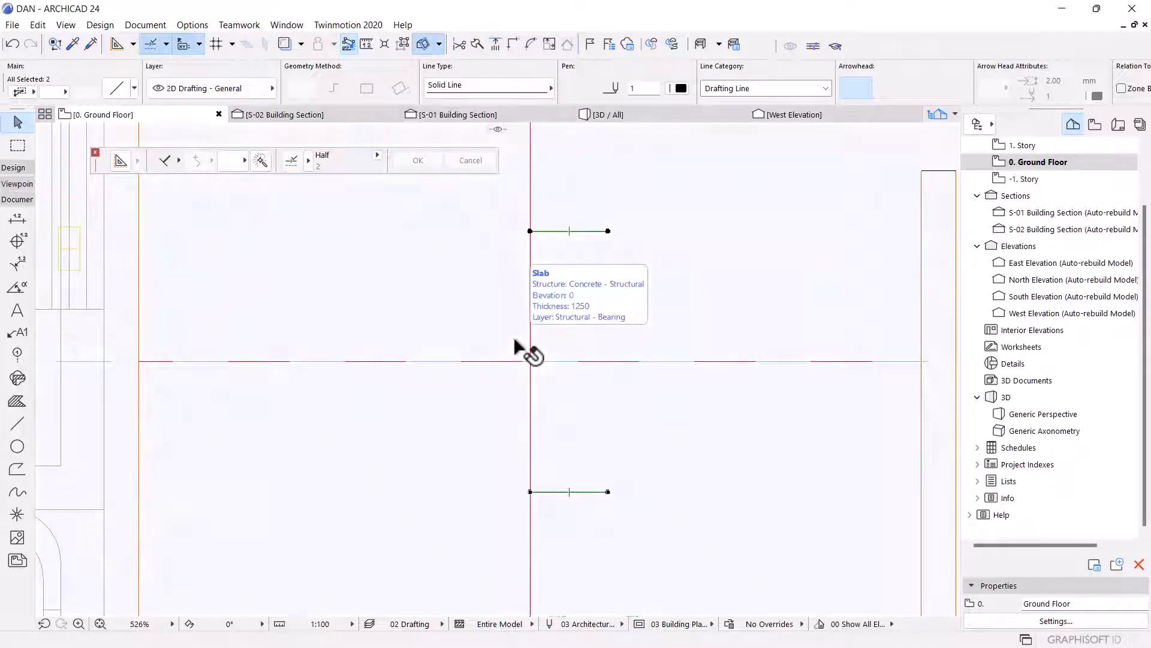
pyautogui.hotkey('ctrl', 'alt', 'm')
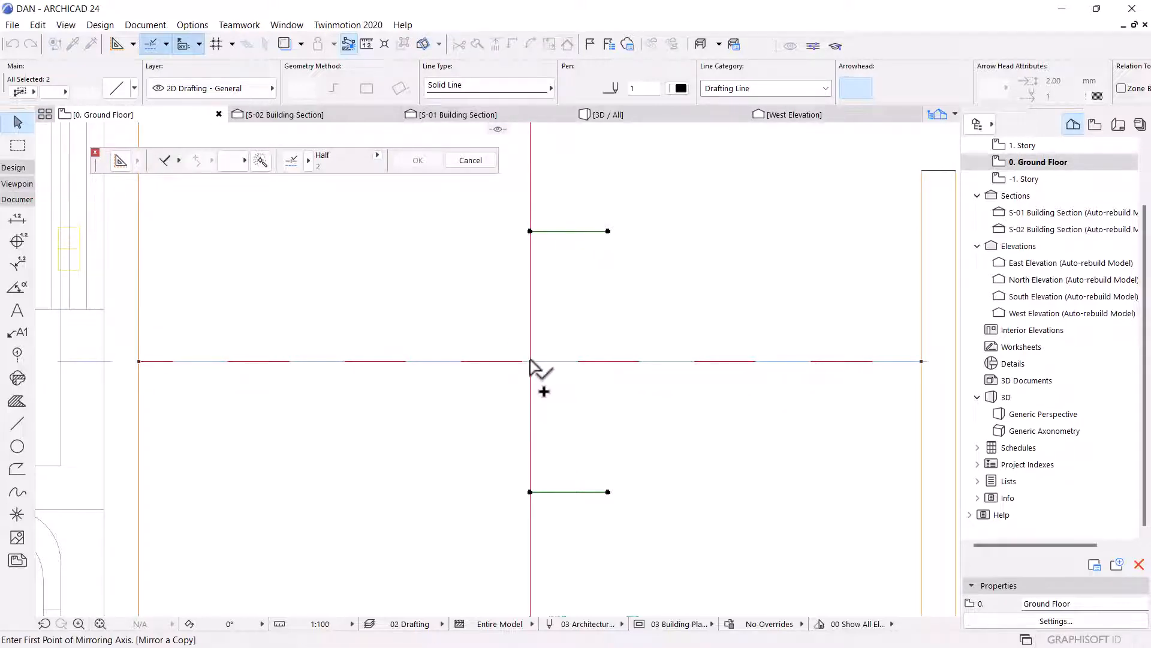
pyautogui.click(530, 361)
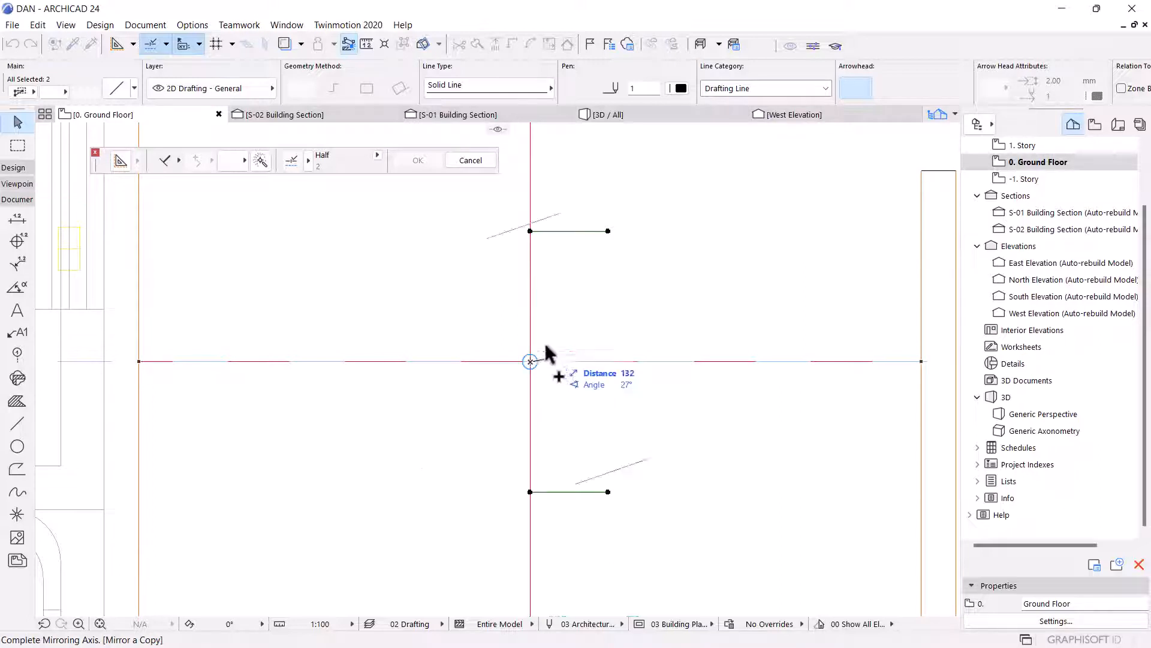
pyautogui.click(530, 307)
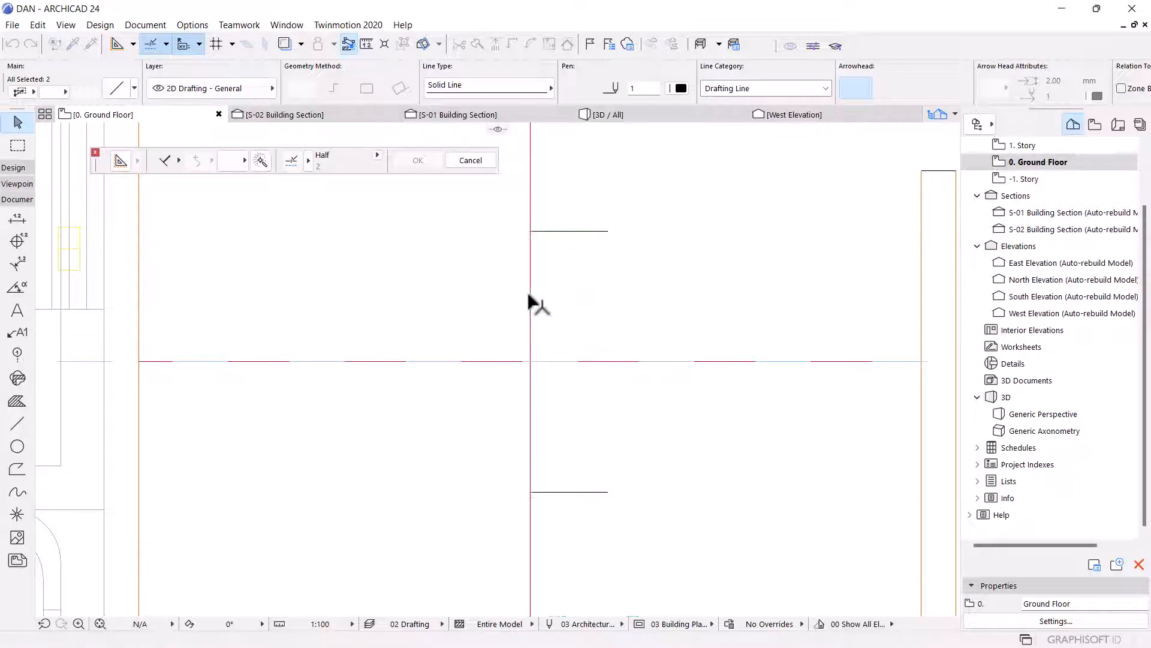
pyautogui.press('Escape')
# With the Line tool, draw a vertical line joining the right ends of the upper and lower short lines.
pyautogui.scroll(-5, 603, 317)
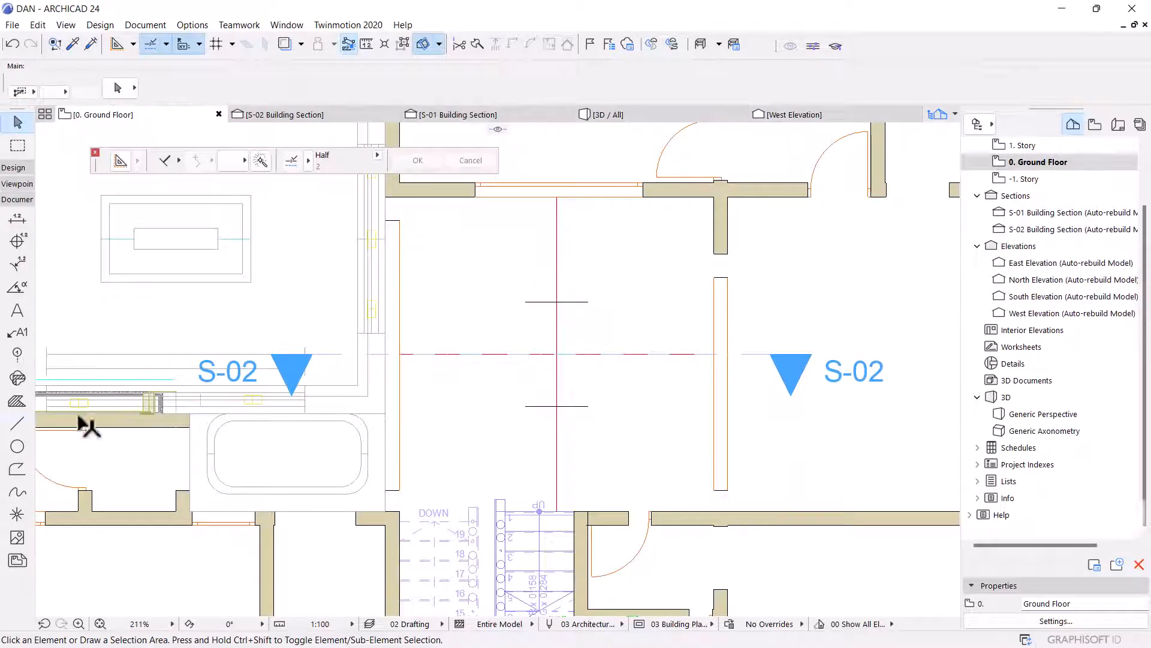
pyautogui.click(17, 423)
pyautogui.scroll(3, 602, 311)
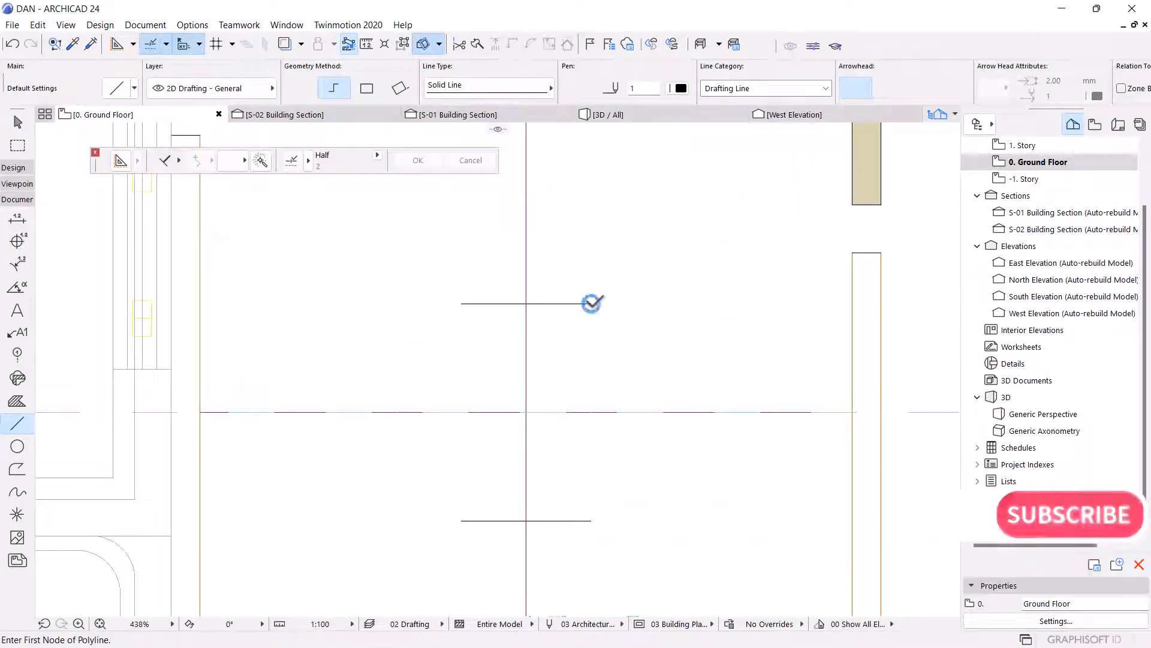
pyautogui.click(591, 304)
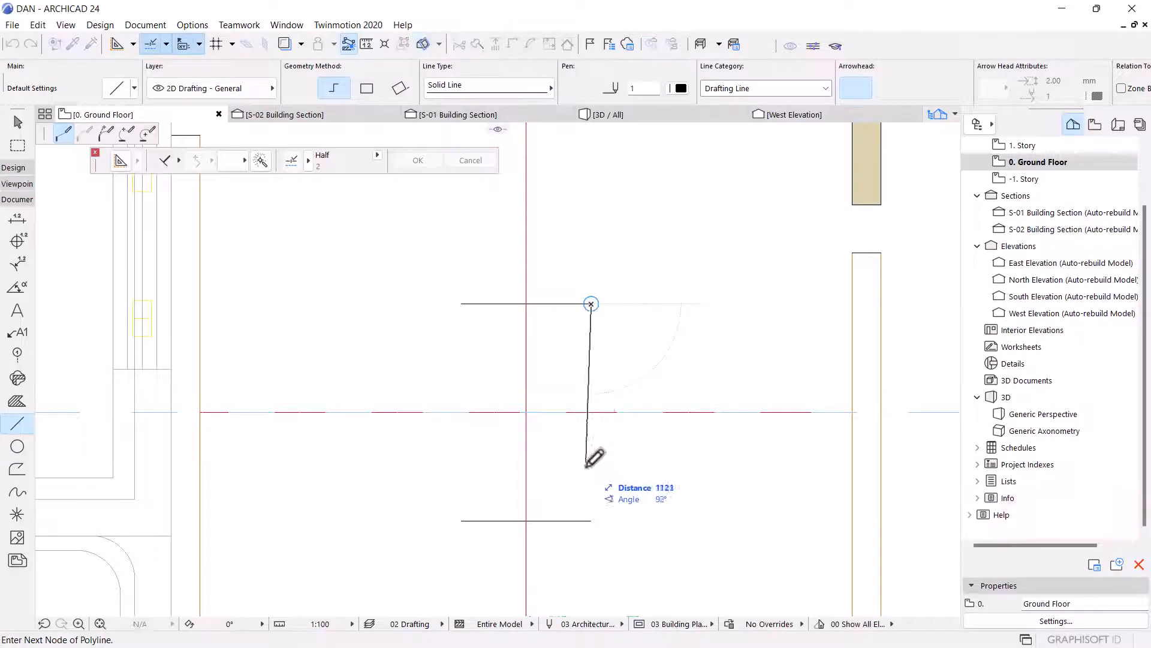
pyautogui.doubleClick(593, 519)
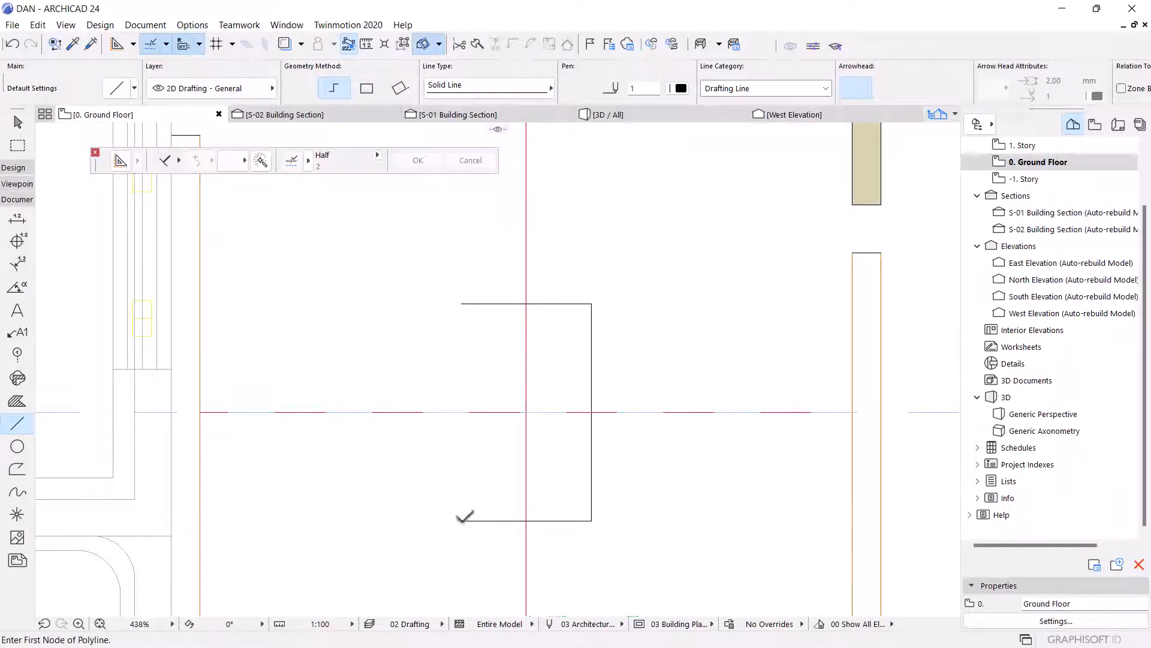
# Draw a vertical line joining the left ends of the lower and upper short lines.
pyautogui.click(461, 520)
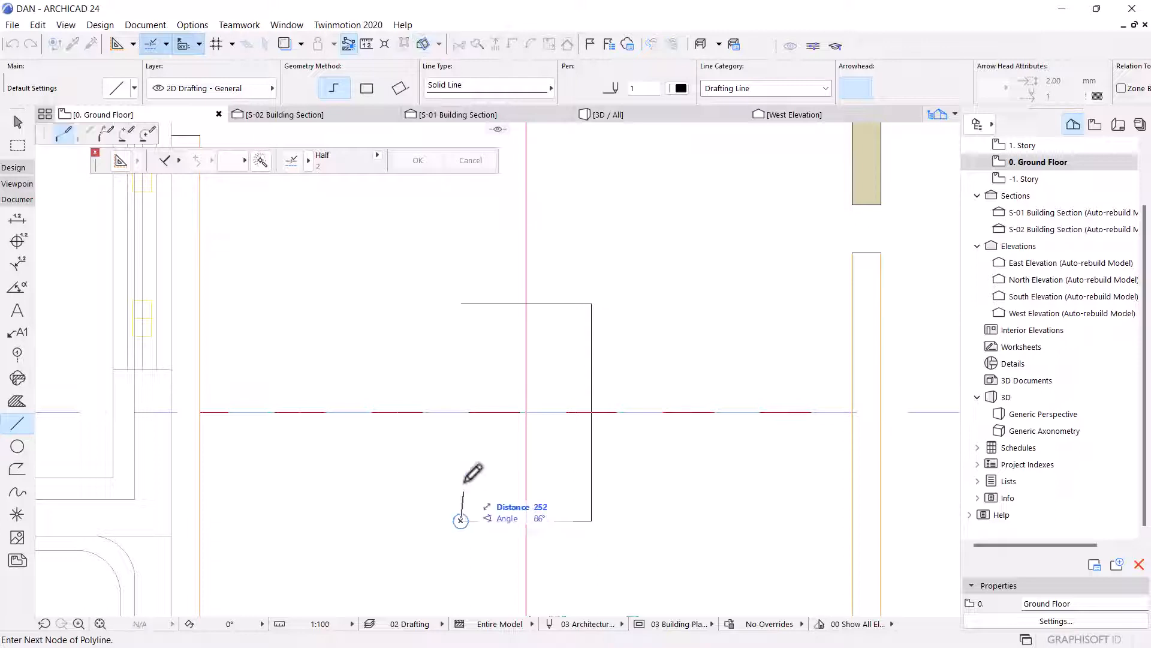
pyautogui.click(464, 302)
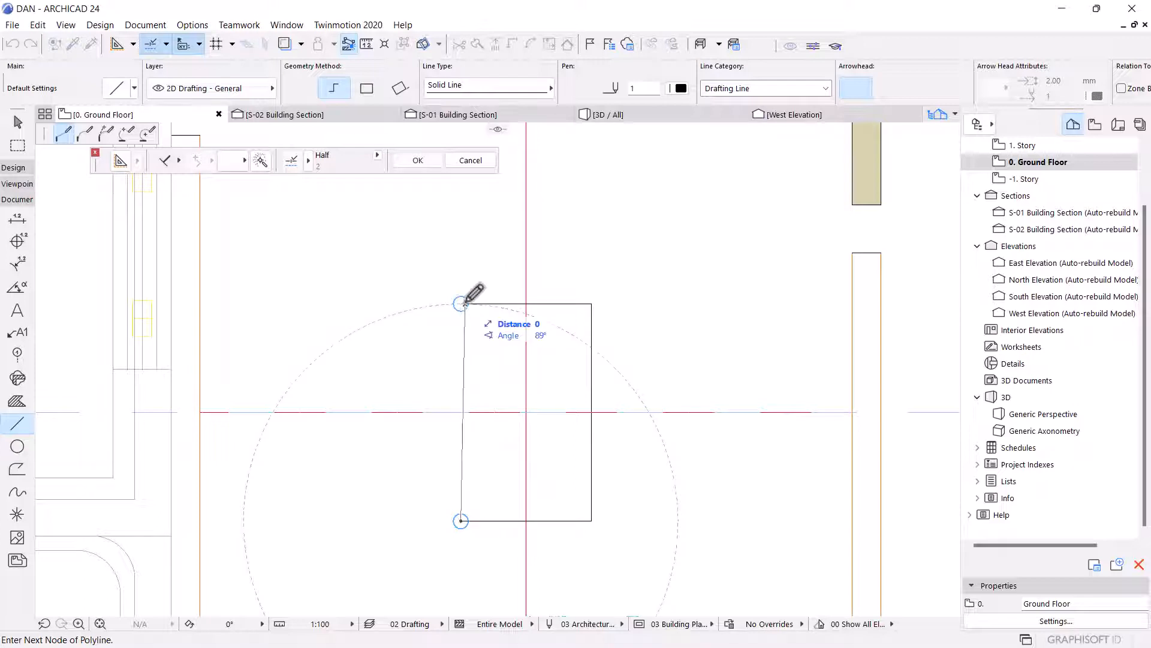
pyautogui.click(465, 303)
pyautogui.press('Escape')
# Move the left vertical line's top endpoint onto the end of the upper left short line.
pyautogui.scroll(4, 478, 313)
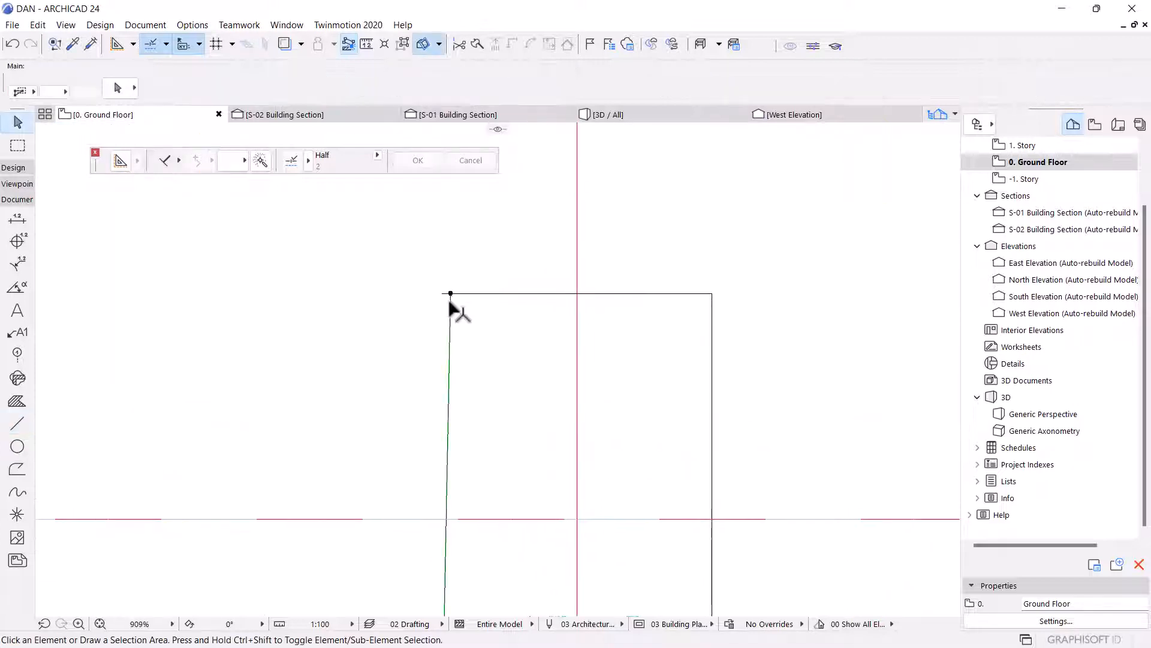
pyautogui.click(450, 296)
pyautogui.click(451, 294)
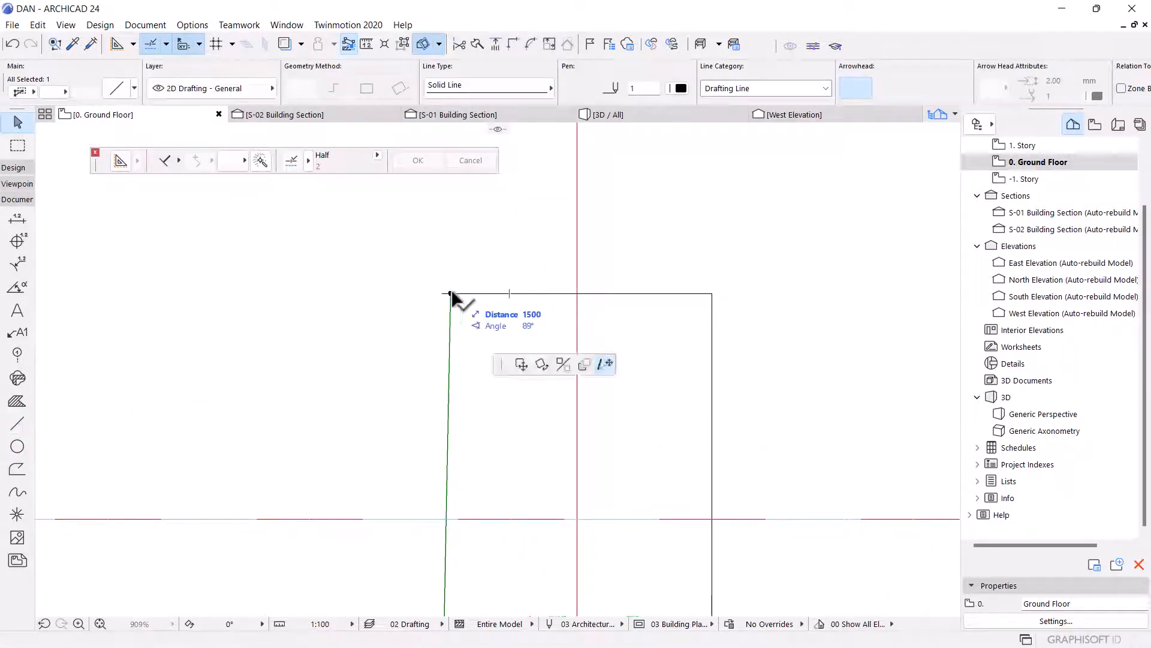
pyautogui.click(441, 293)
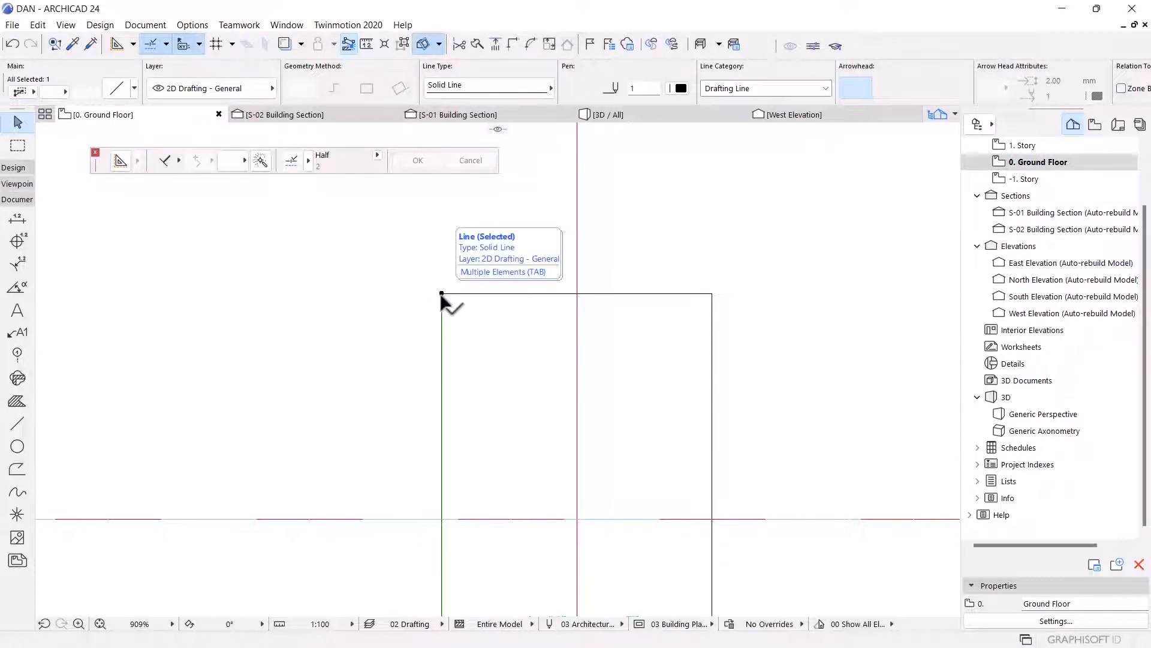
pyautogui.scroll(-5, 441, 294)
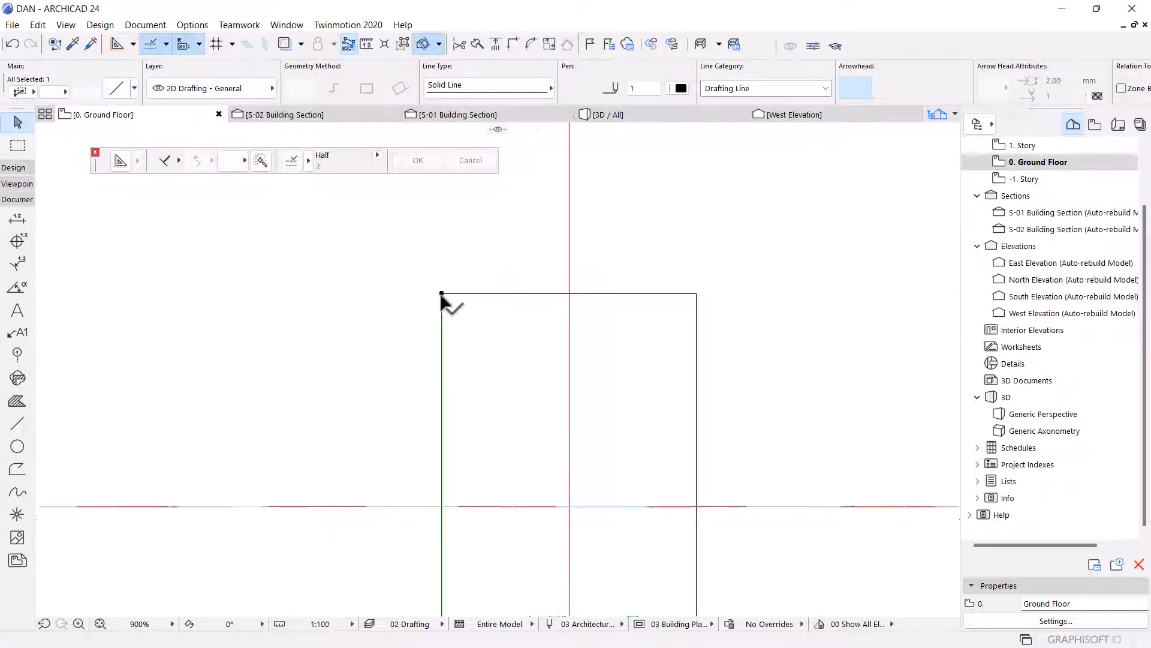
pyautogui.press('Escape')
# Select all six lines forming the rectangle and group them.
pyautogui.scroll(3, 489, 318)
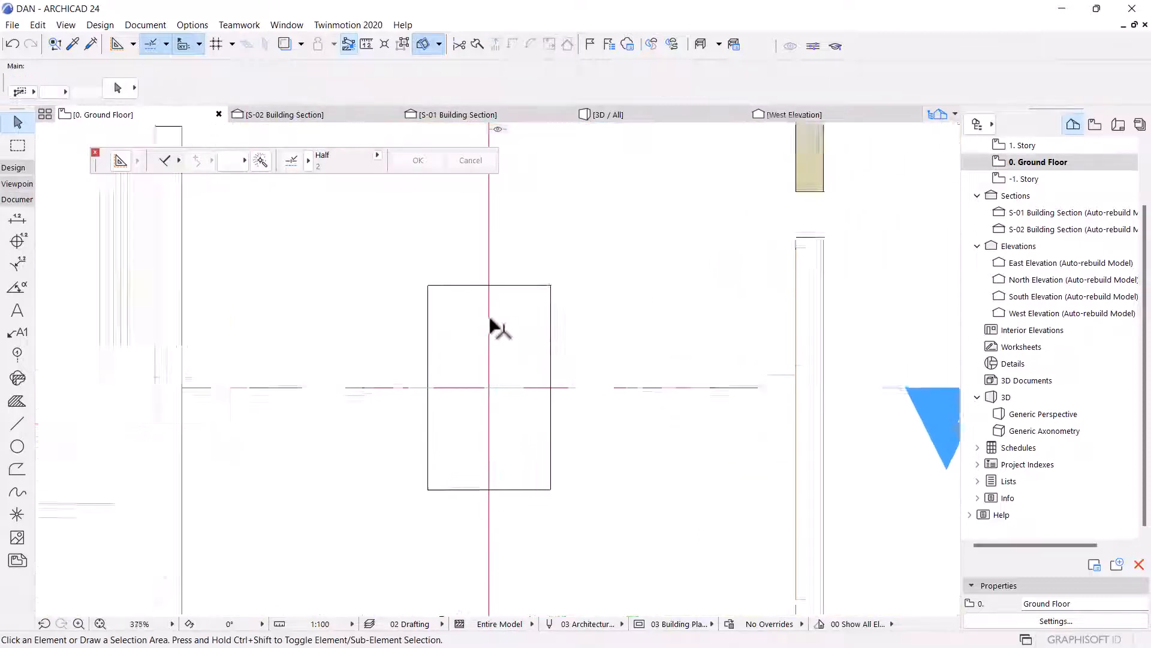
pyautogui.scroll(-3, 490, 321)
pyautogui.scroll(2, 506, 303)
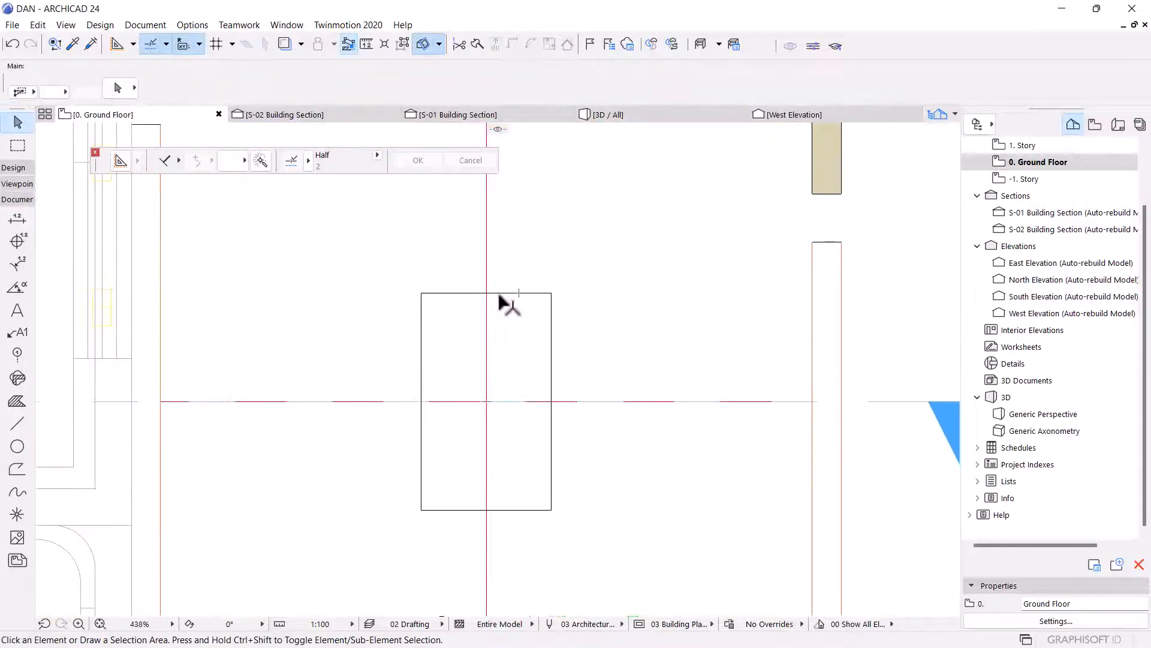
pyautogui.click(550, 369)
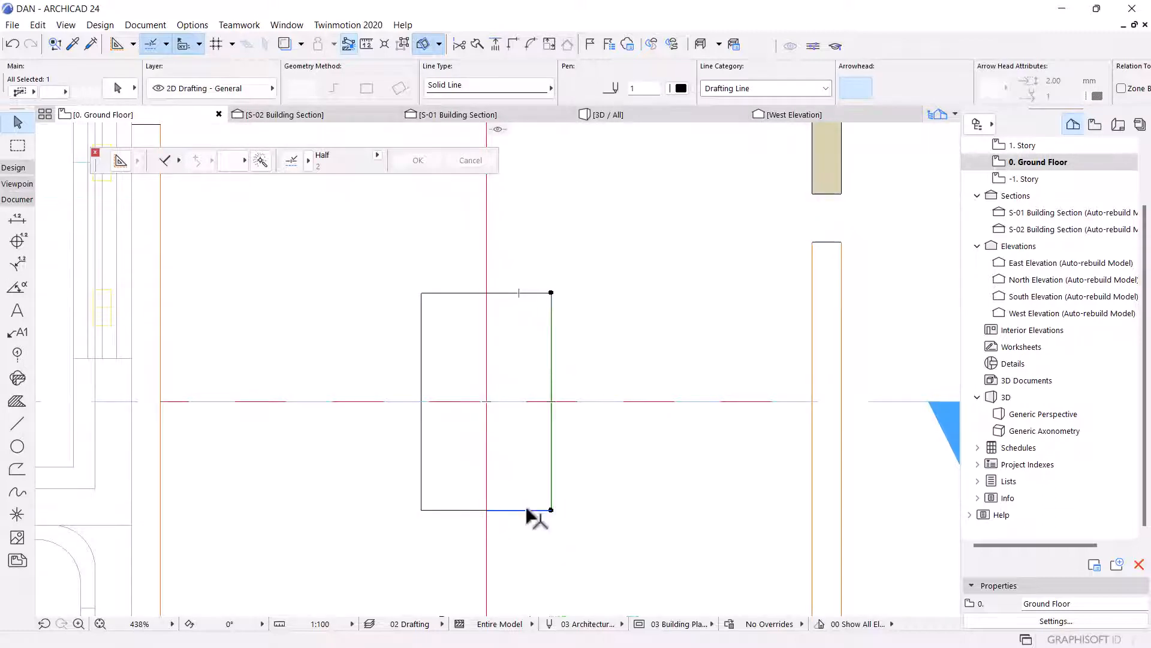
pyautogui.keyDown('shift'); pyautogui.click(522, 510); pyautogui.keyUp('shift')
pyautogui.keyDown('shift'); pyautogui.click(456, 510); pyautogui.keyUp('shift')
pyautogui.keyDown('shift'); pyautogui.click(422, 480); pyautogui.keyUp('shift')
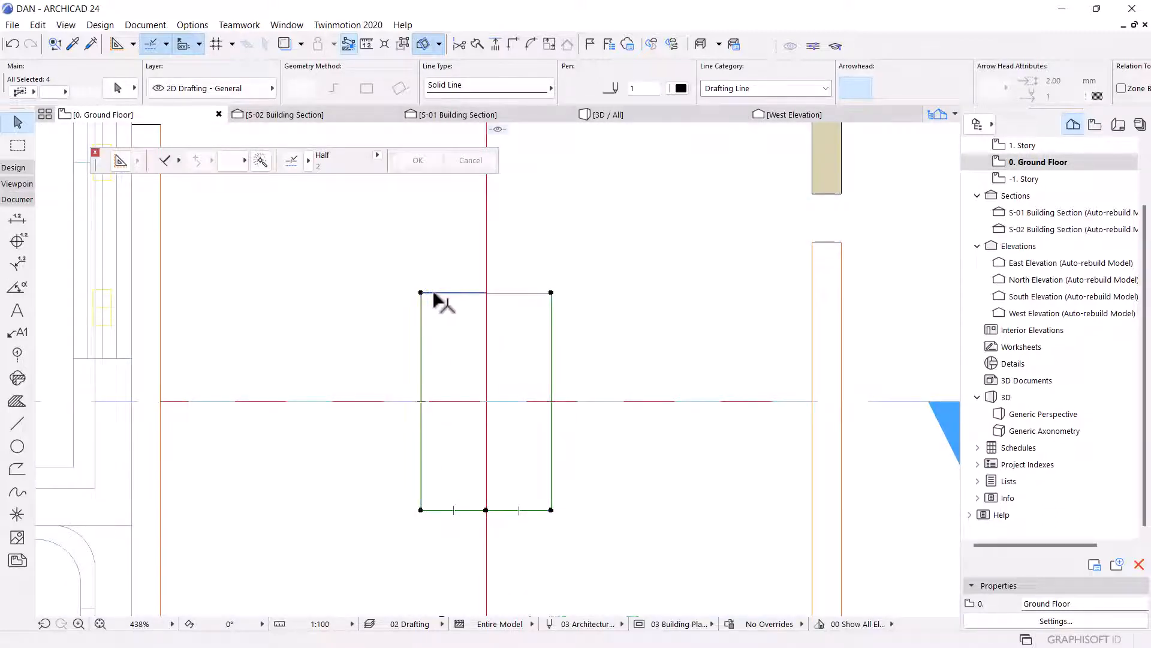
pyautogui.keyDown('shift'); pyautogui.click(515, 293); pyautogui.keyUp('shift')
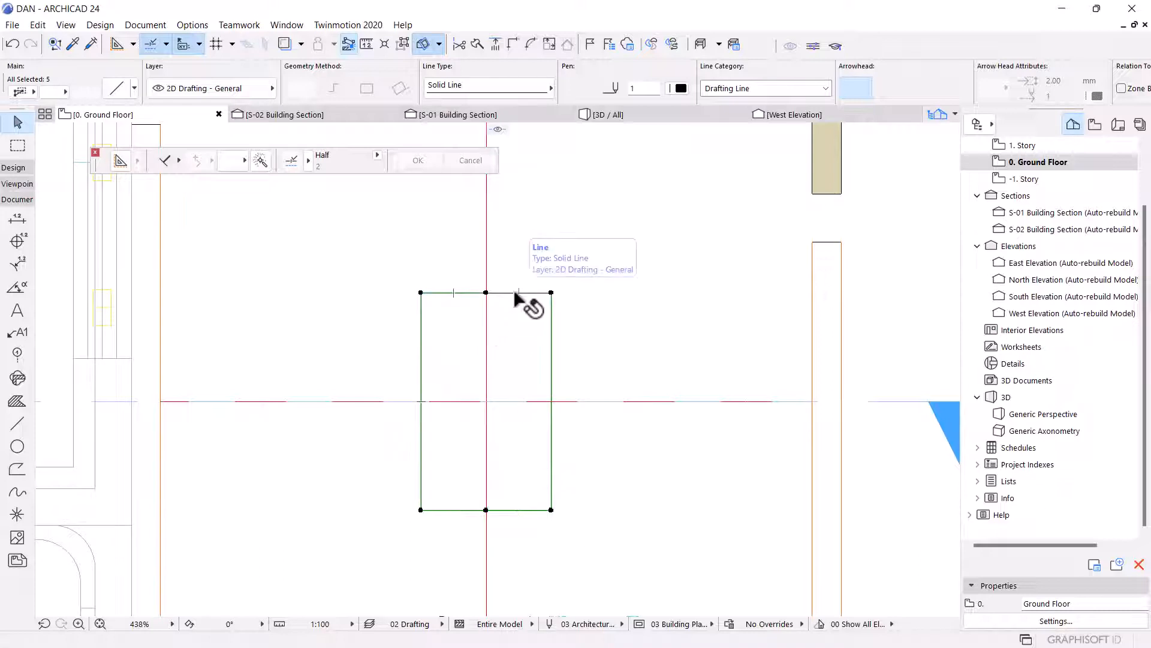
pyautogui.hotkey('ctrl', 'g')
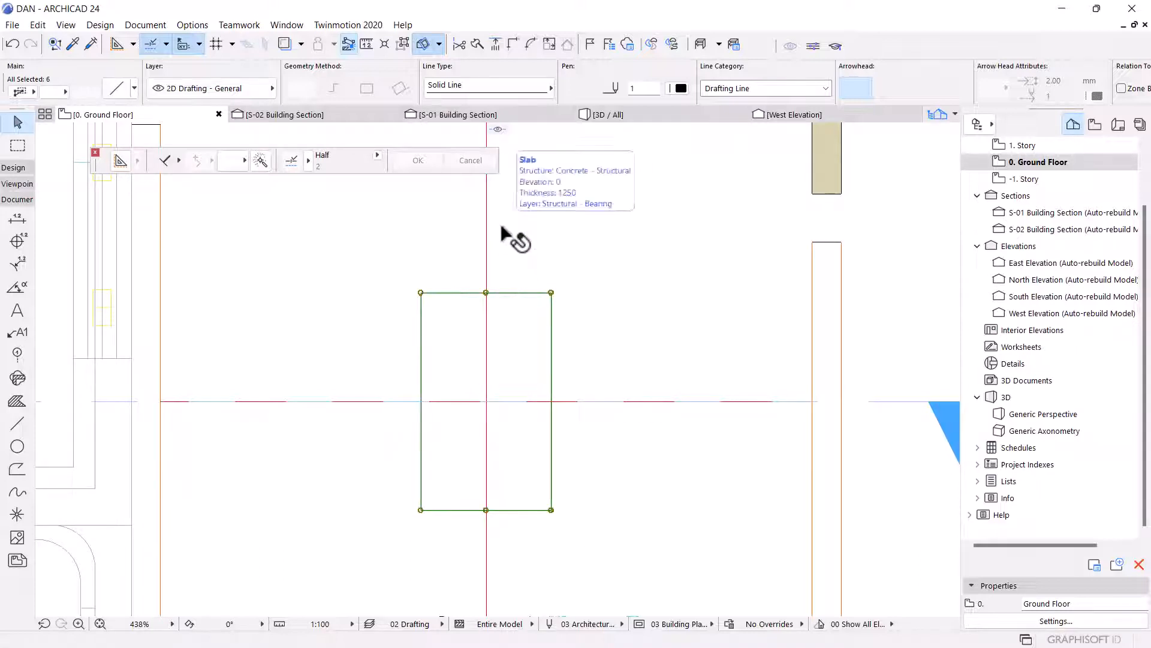
pyautogui.press('Escape')
# Offset all edges of the grouped rectangle outward by 30 with the multiple offset option.
pyautogui.click(454, 293)
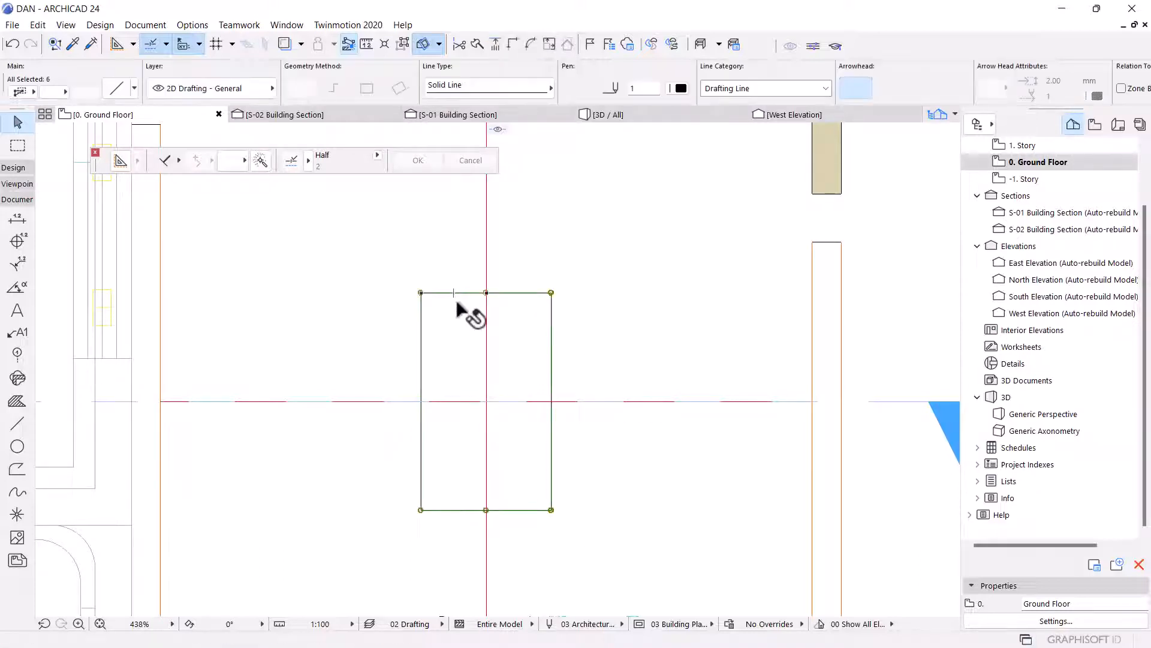
pyautogui.click(20, 424)
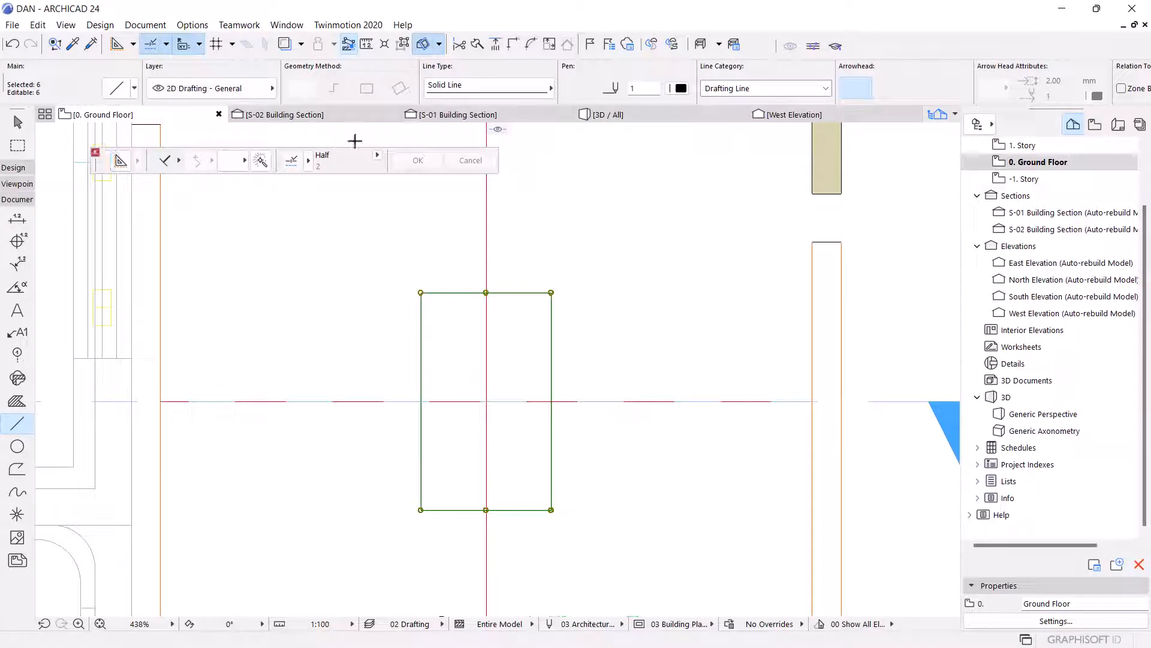
pyautogui.click(178, 159)
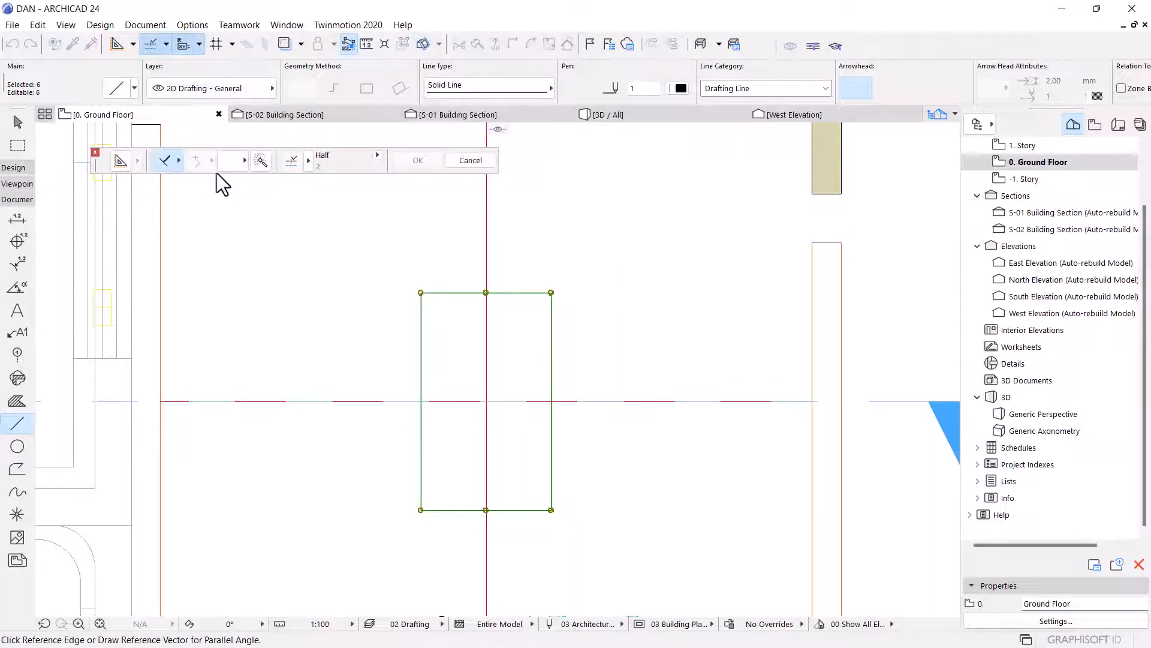
pyautogui.click(179, 159)
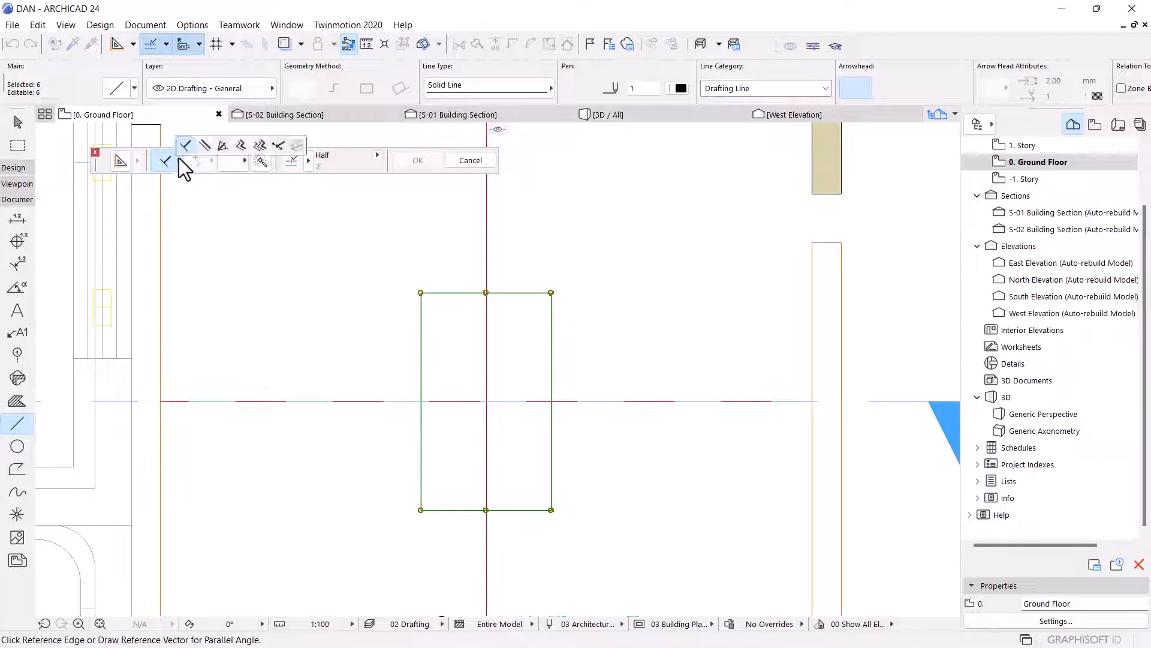
pyautogui.click(259, 146)
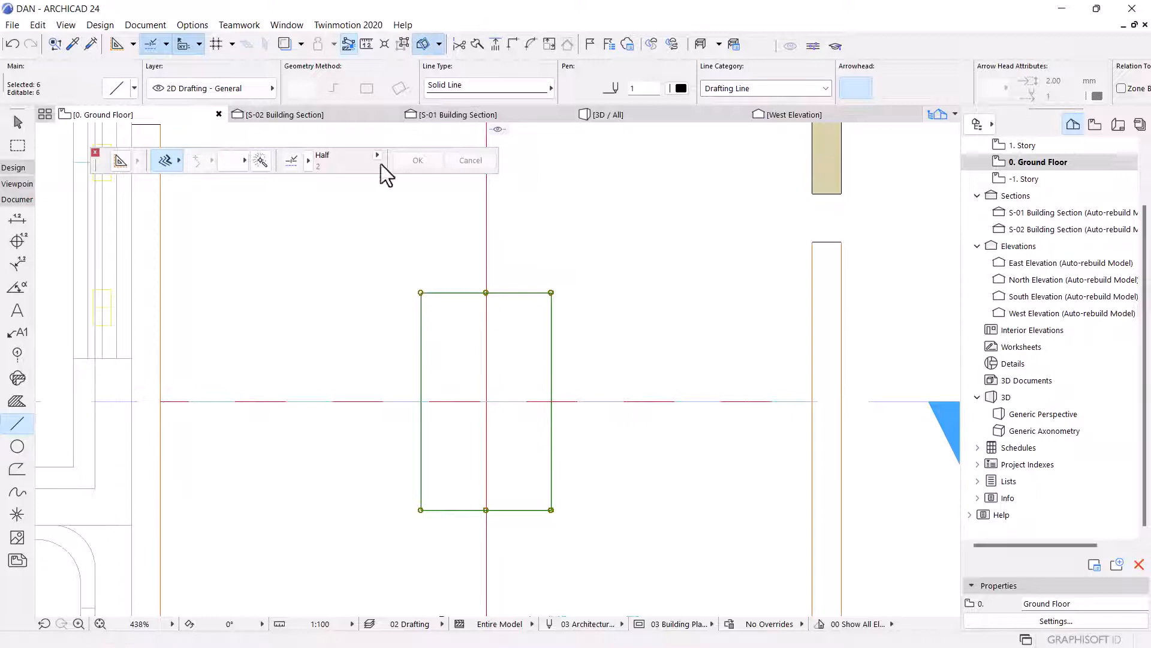
pyautogui.click(260, 160)
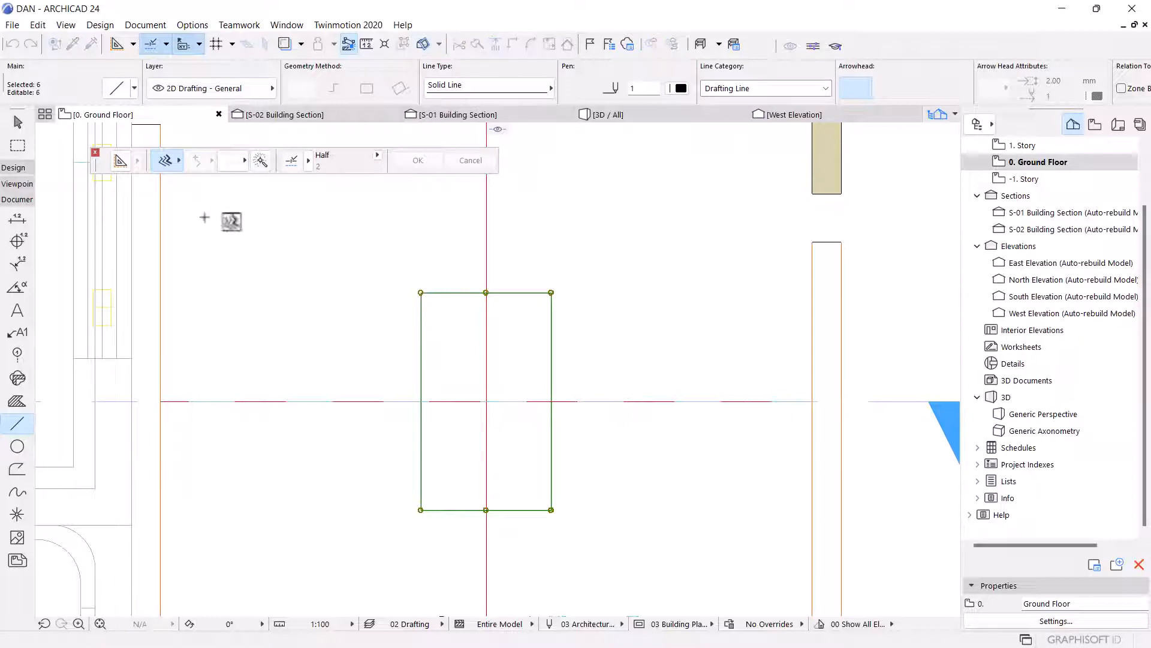
pyautogui.click(485, 292)
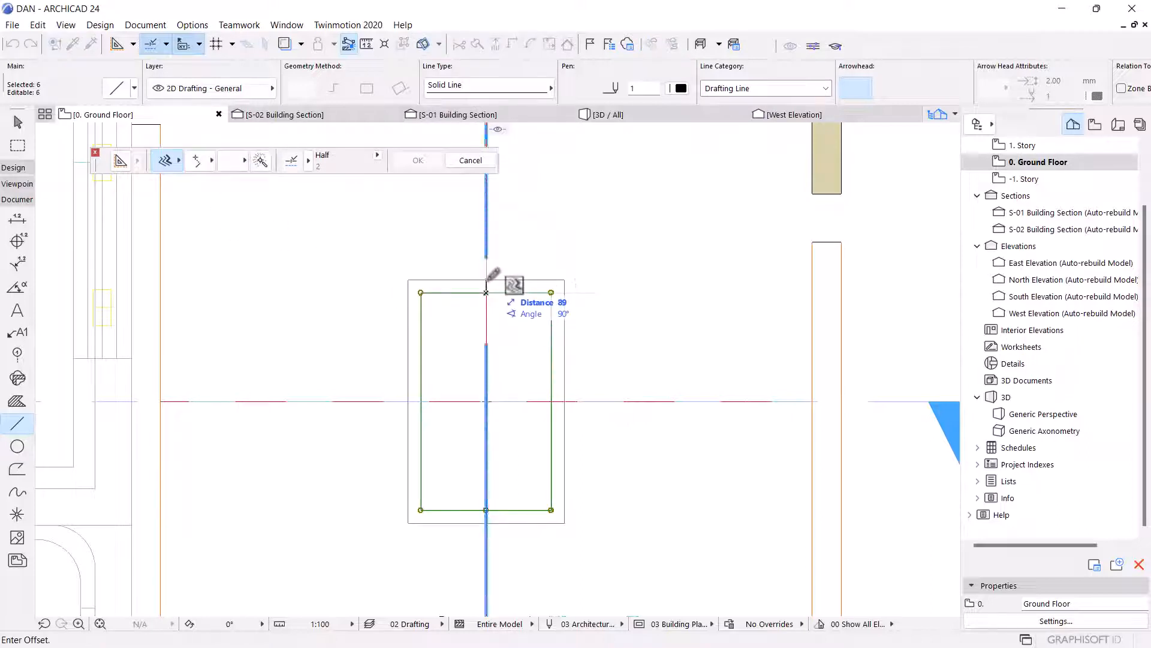
pyautogui.write('30')
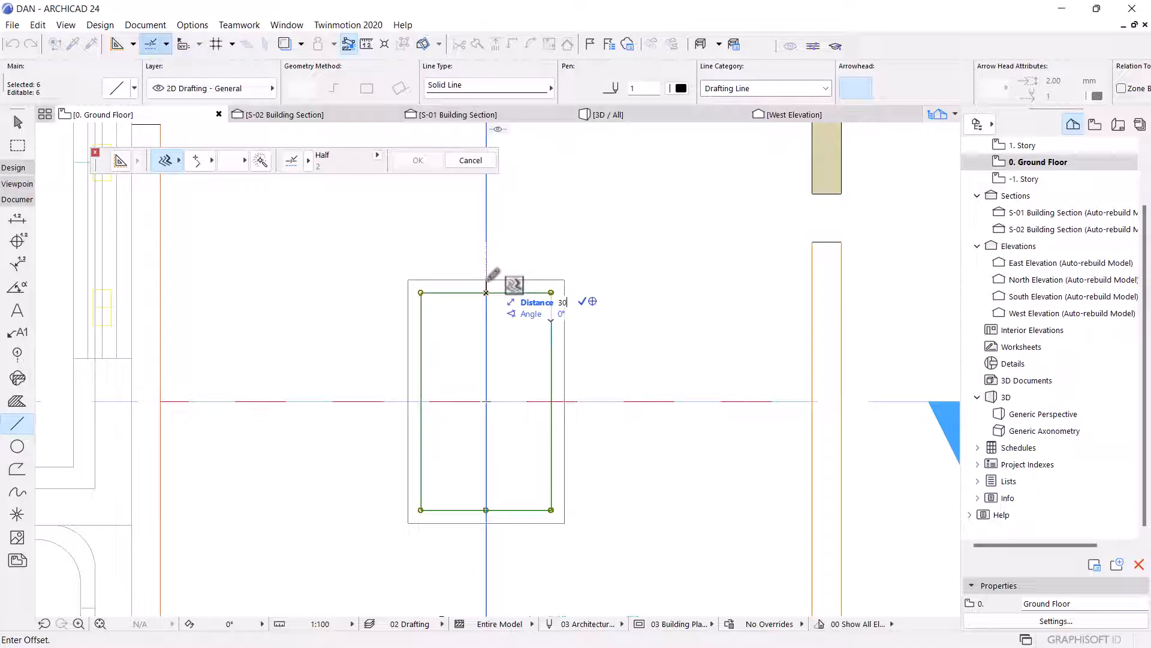
pyautogui.press('Return')
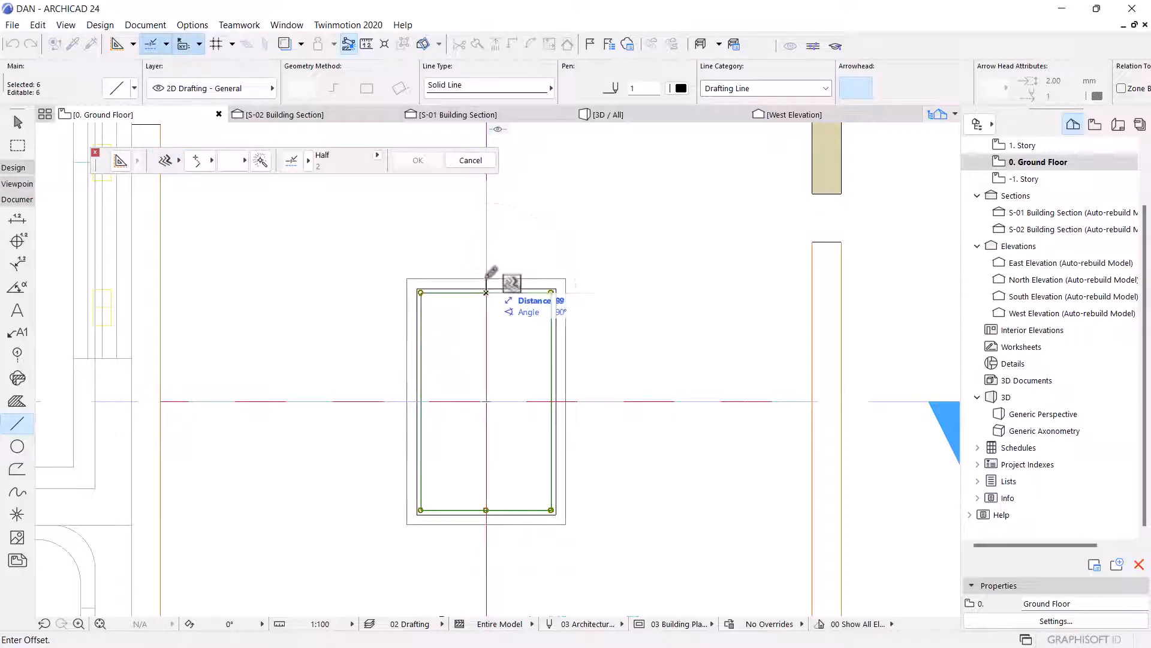
# Add another outward offset outline around the rectangle.
pyautogui.scroll(3, 486, 292)
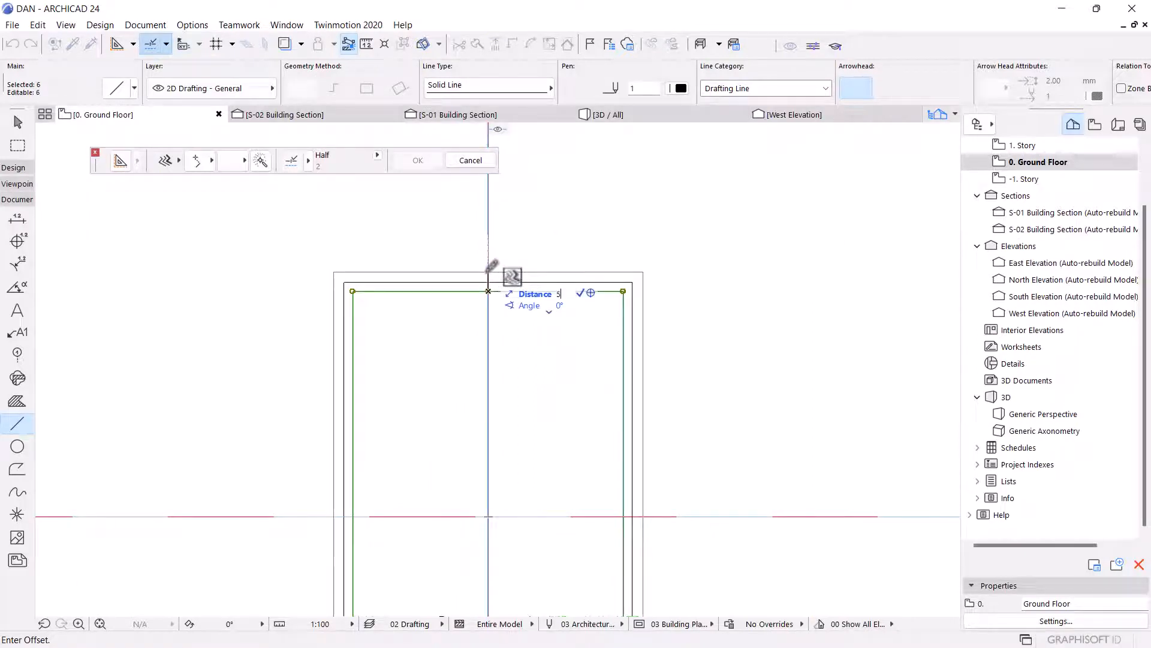
pyautogui.press('Return')
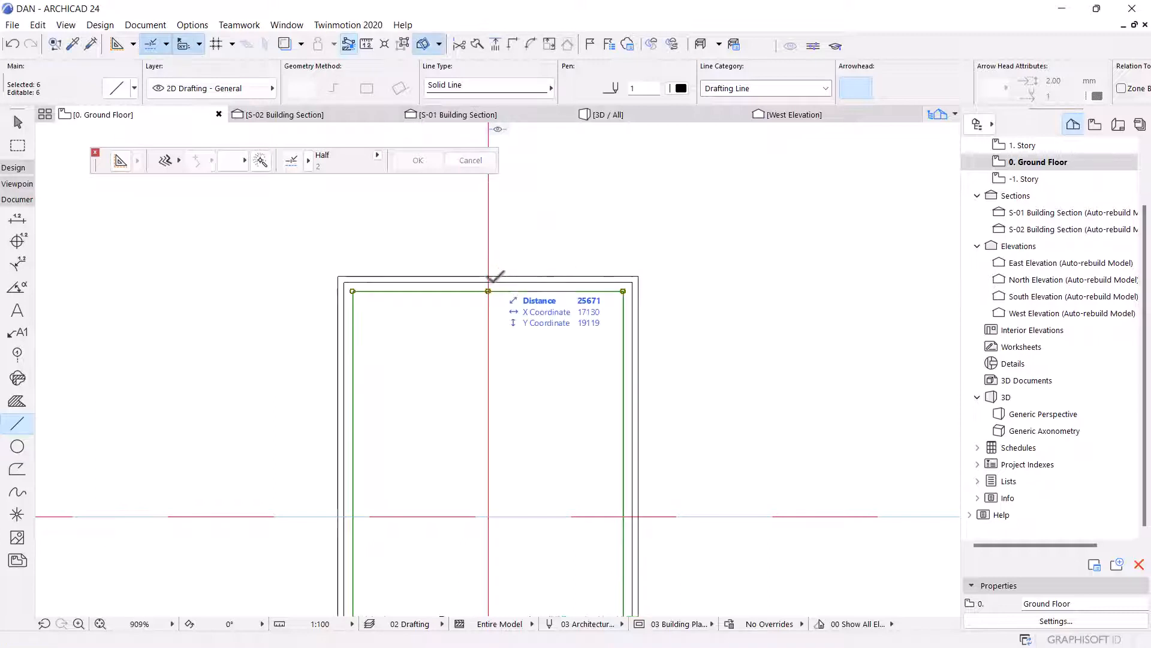
# Activate the Slab tool and zoom around the rectangle to inspect its offset outlines and corners.
pyautogui.scroll(-3, 486, 255)
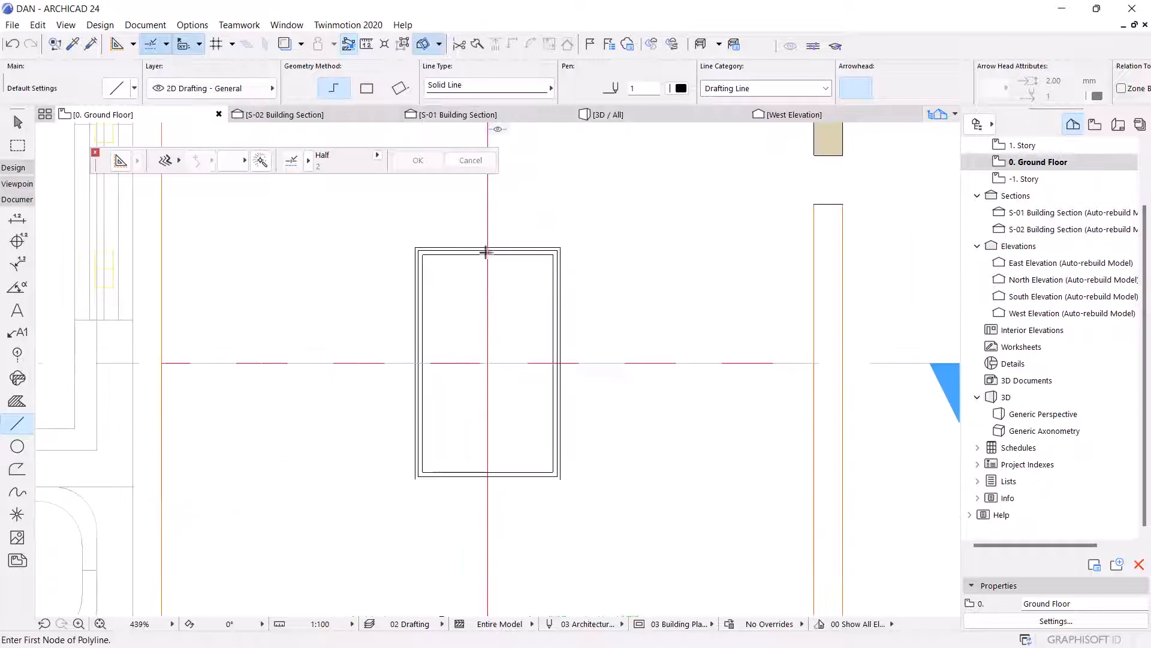
pyautogui.click(8, 168)
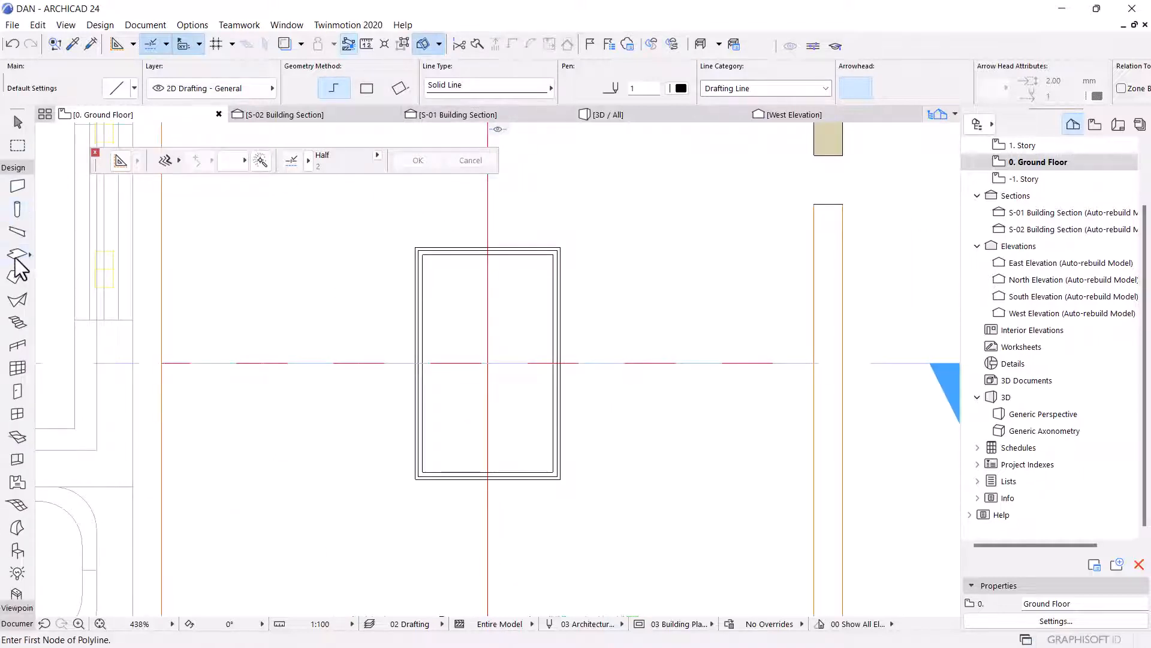
pyautogui.scroll(6, 558, 231)
pyautogui.scroll(-6, 504, 242)
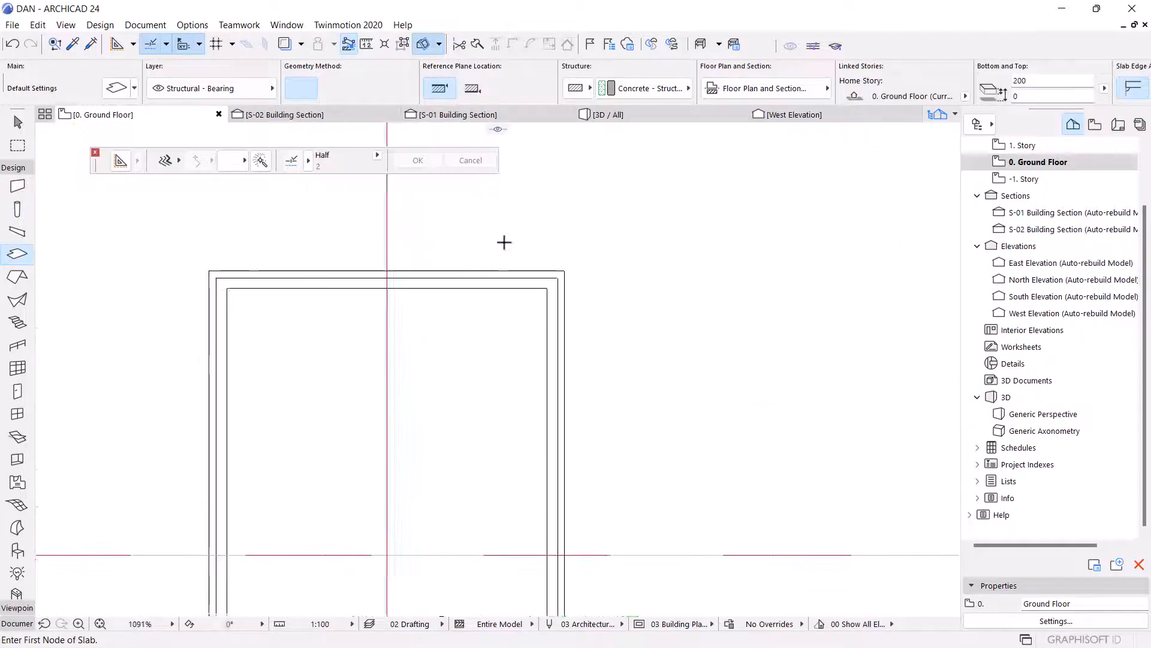
pyautogui.scroll(1, 381, 234)
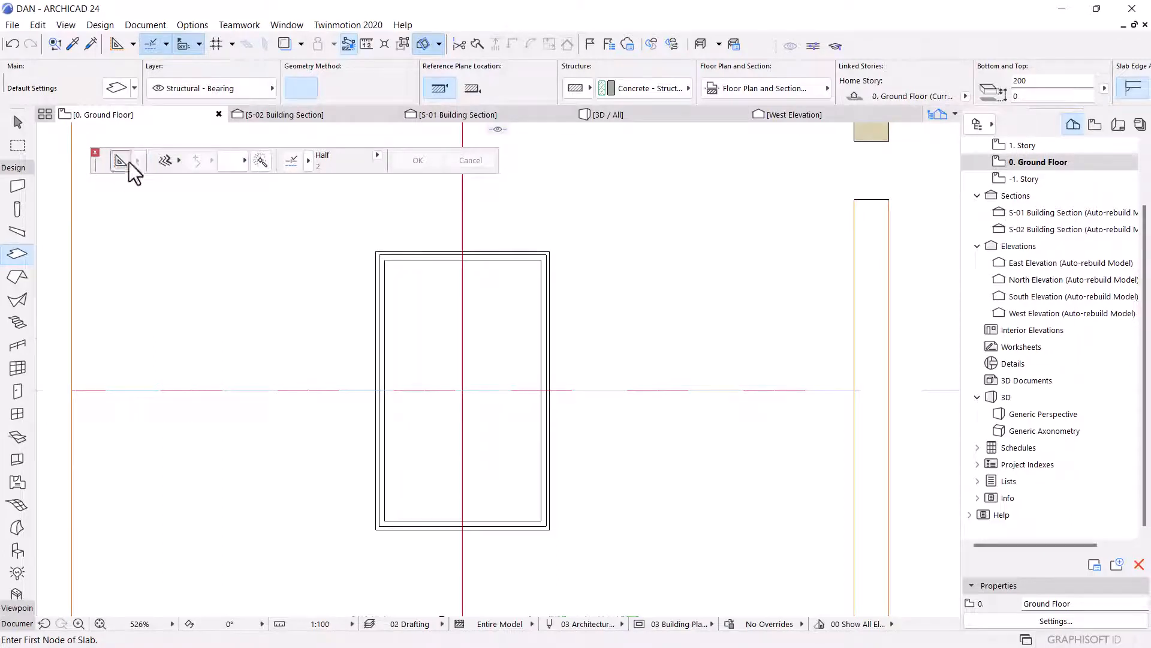
pyautogui.scroll(9, 416, 259)
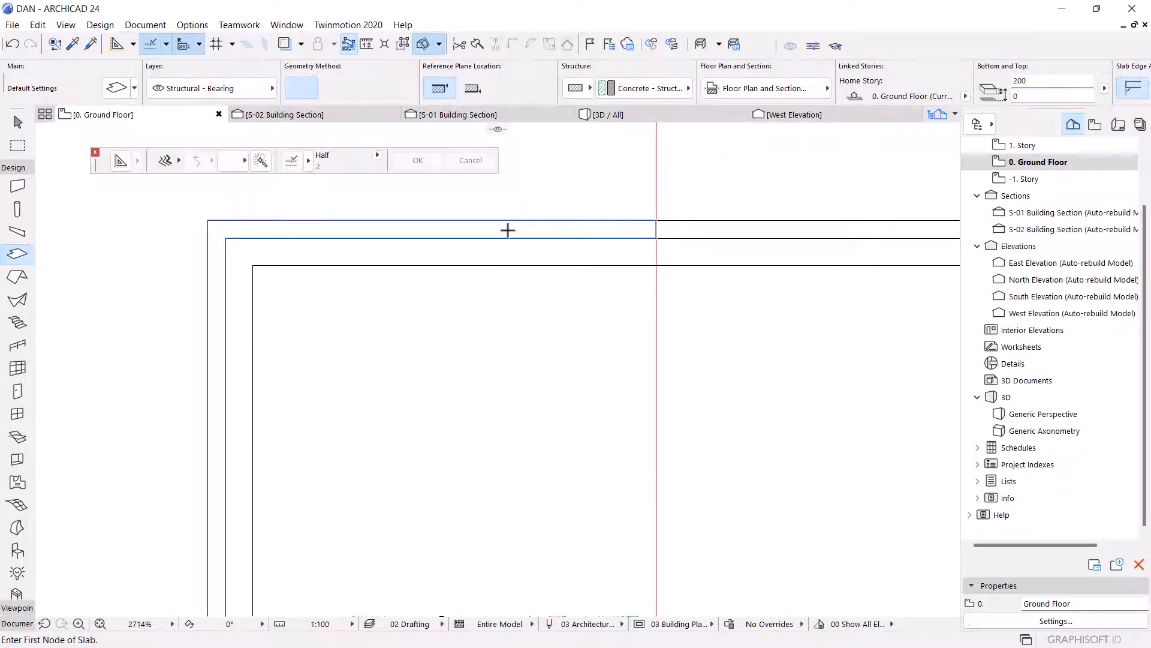
pyautogui.scroll(-4, 591, 256)
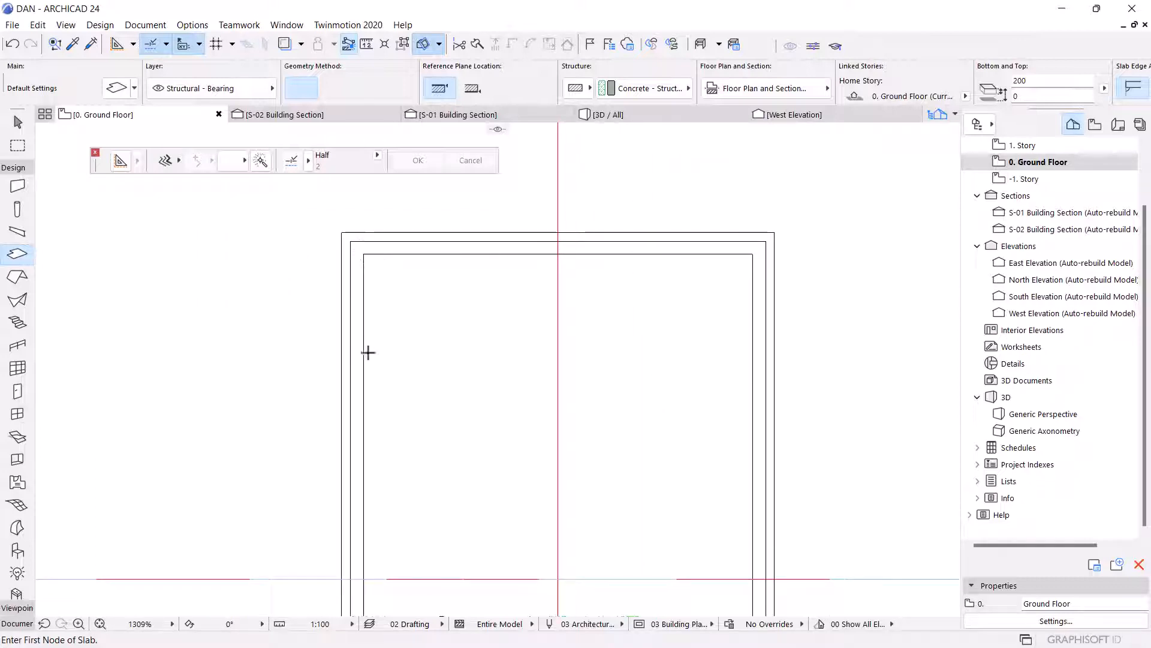
pyautogui.scroll(5, 501, 252)
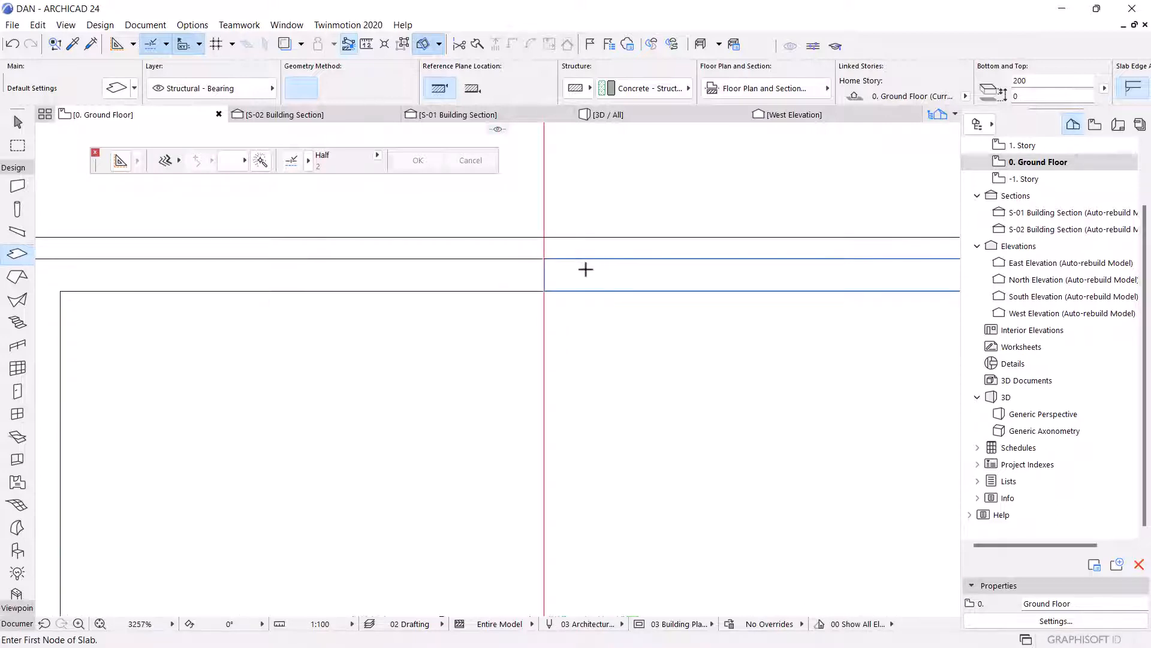
pyautogui.scroll(-5, 529, 197)
pyautogui.scroll(2, 599, 282)
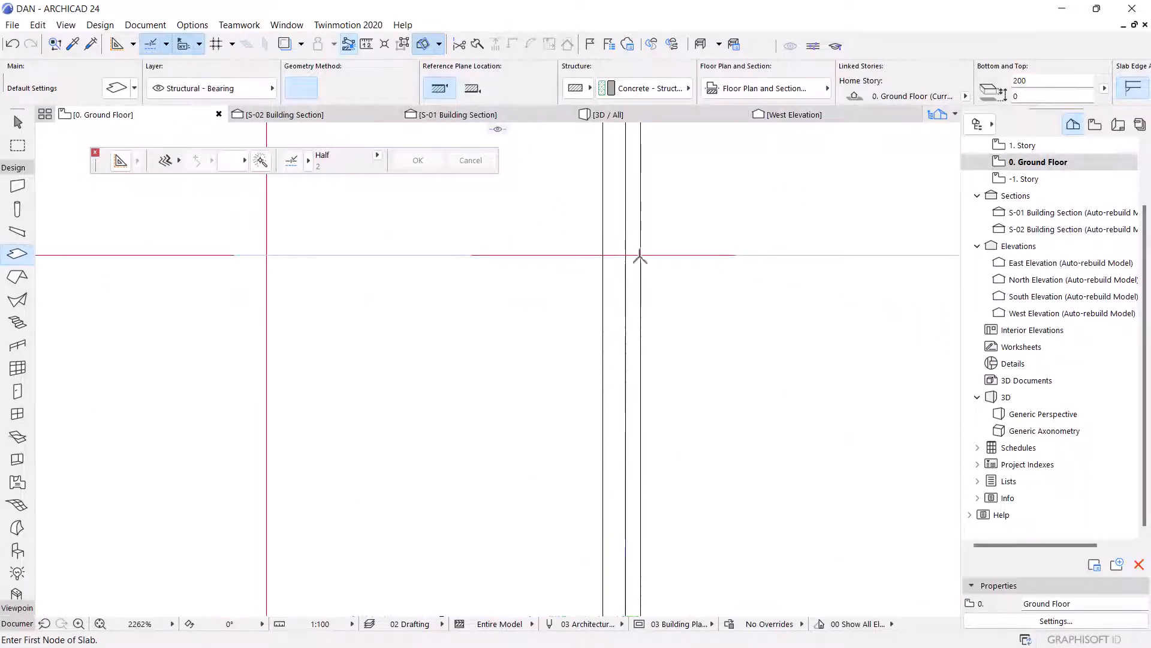
pyautogui.scroll(-3, 621, 409)
pyautogui.scroll(3, 501, 453)
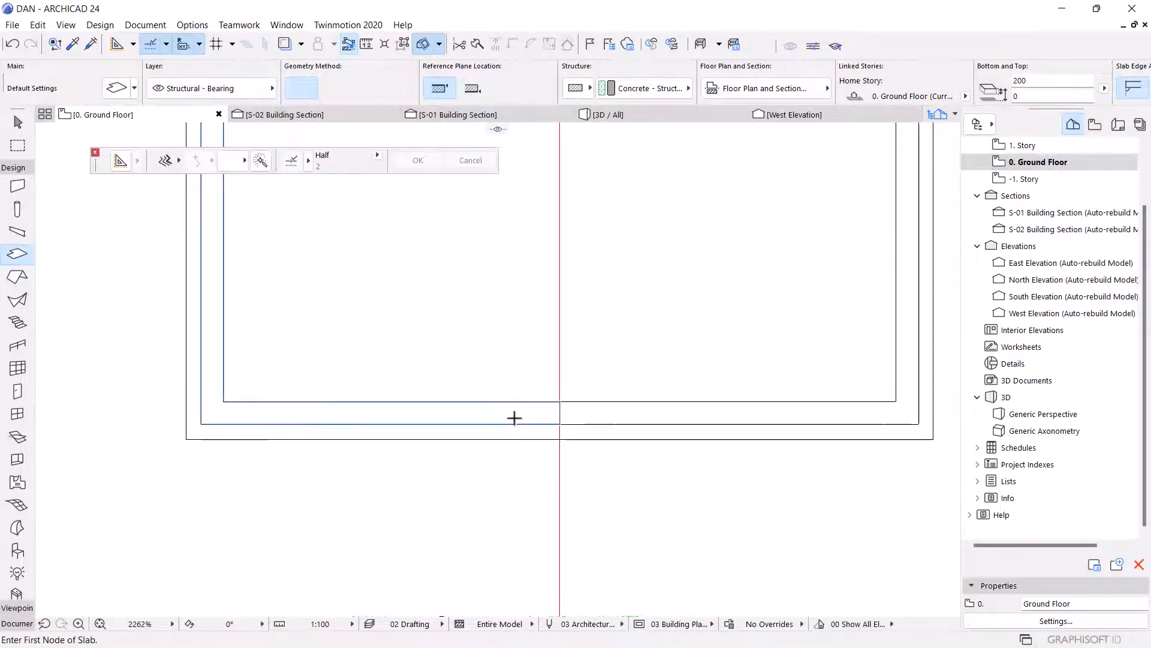
# Select the four slab pieces forming the ring between the outer outlines, then clear the selection.
pyautogui.keyDown('shift'); pyautogui.click(532, 415); pyautogui.keyUp('shift')
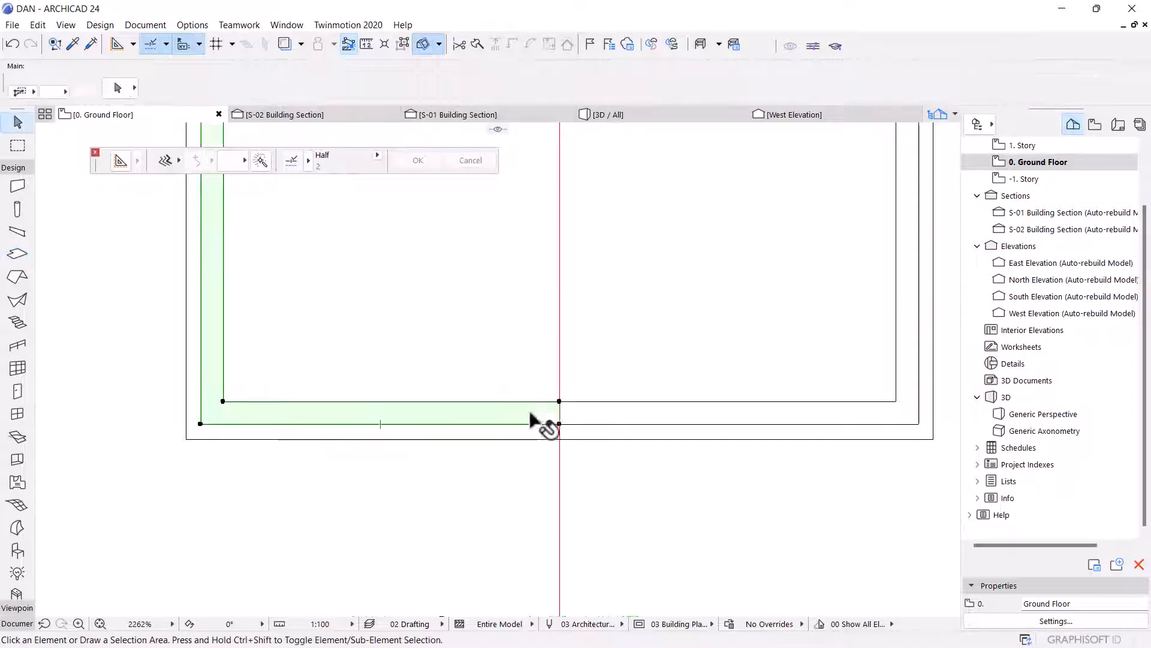
pyautogui.keyDown('shift'); pyautogui.click(569, 412); pyautogui.keyUp('shift')
pyautogui.scroll(-3, 547, 476)
pyautogui.scroll(3, 609, 398)
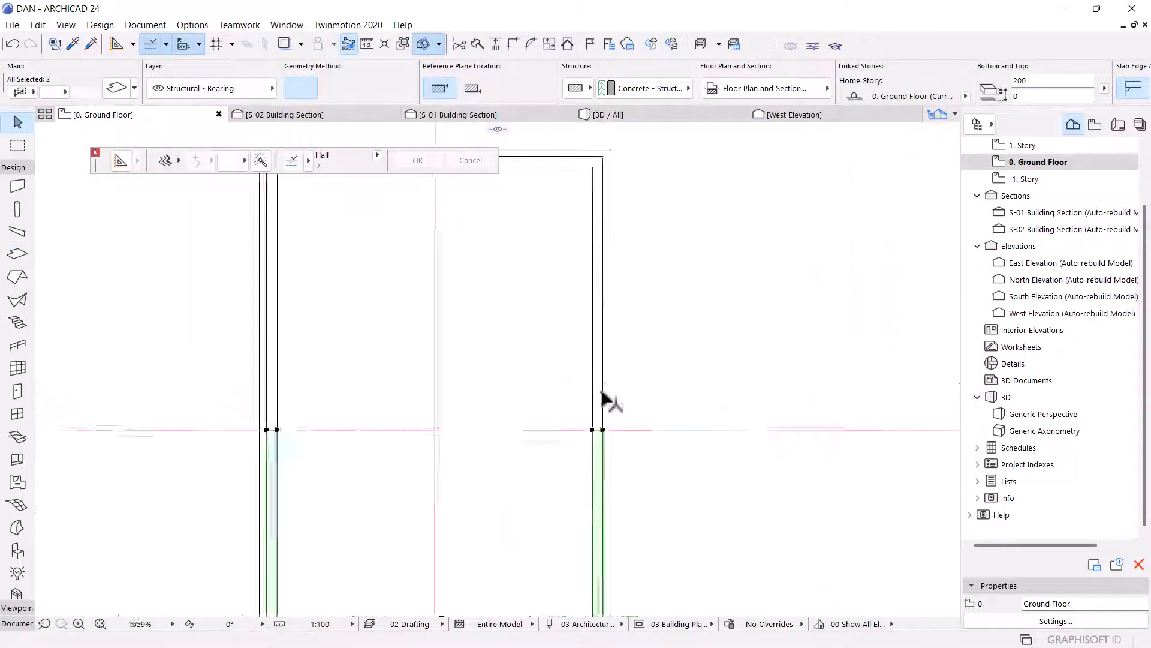
pyautogui.keyDown('shift'); pyautogui.click(592, 388); pyautogui.keyUp('shift')
pyautogui.scroll(-3, 638, 437)
pyautogui.scroll(4, 596, 457)
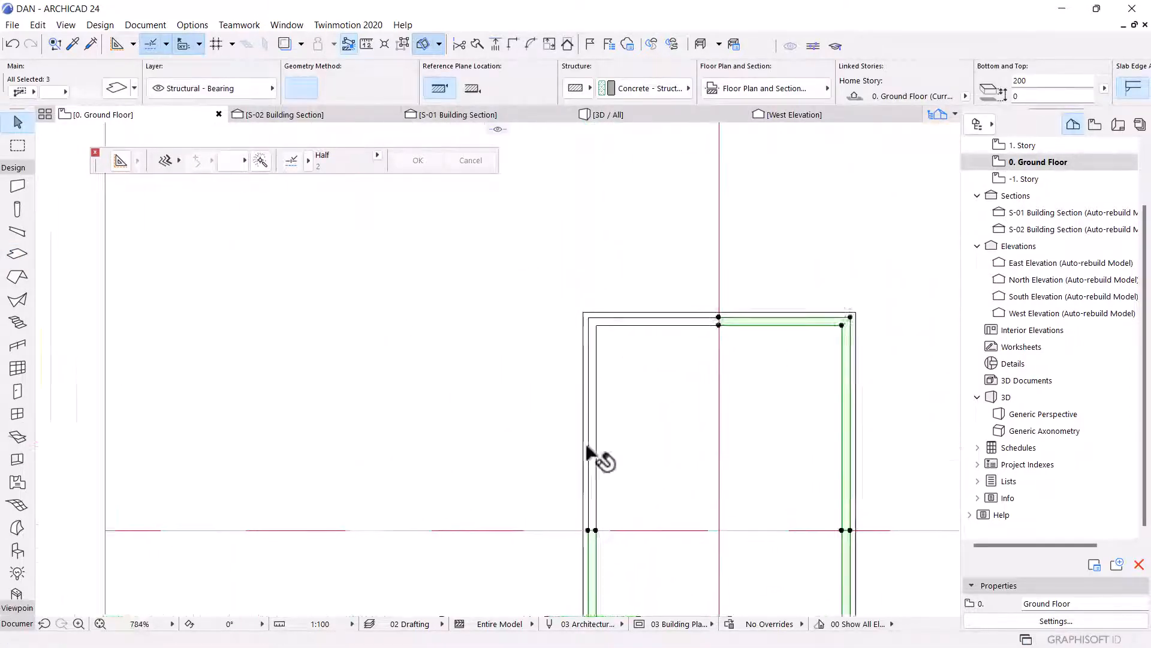
pyautogui.keyDown('shift'); pyautogui.click(605, 456); pyautogui.keyUp('shift')
pyautogui.scroll(-4, 463, 216)
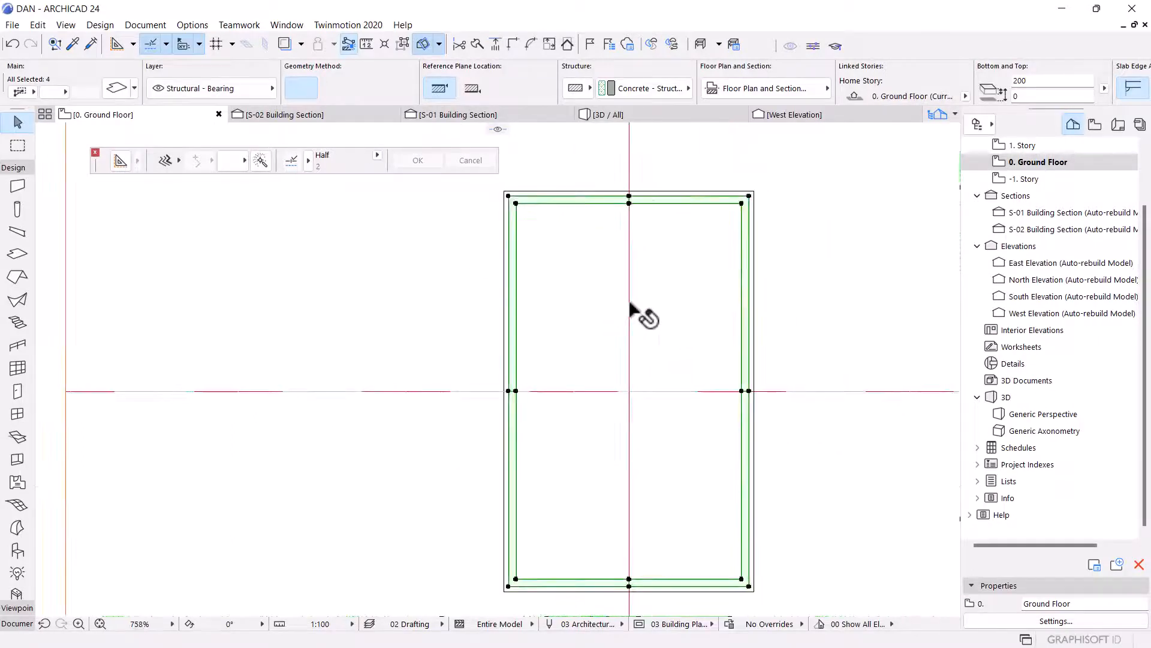
pyautogui.click(571, 183)
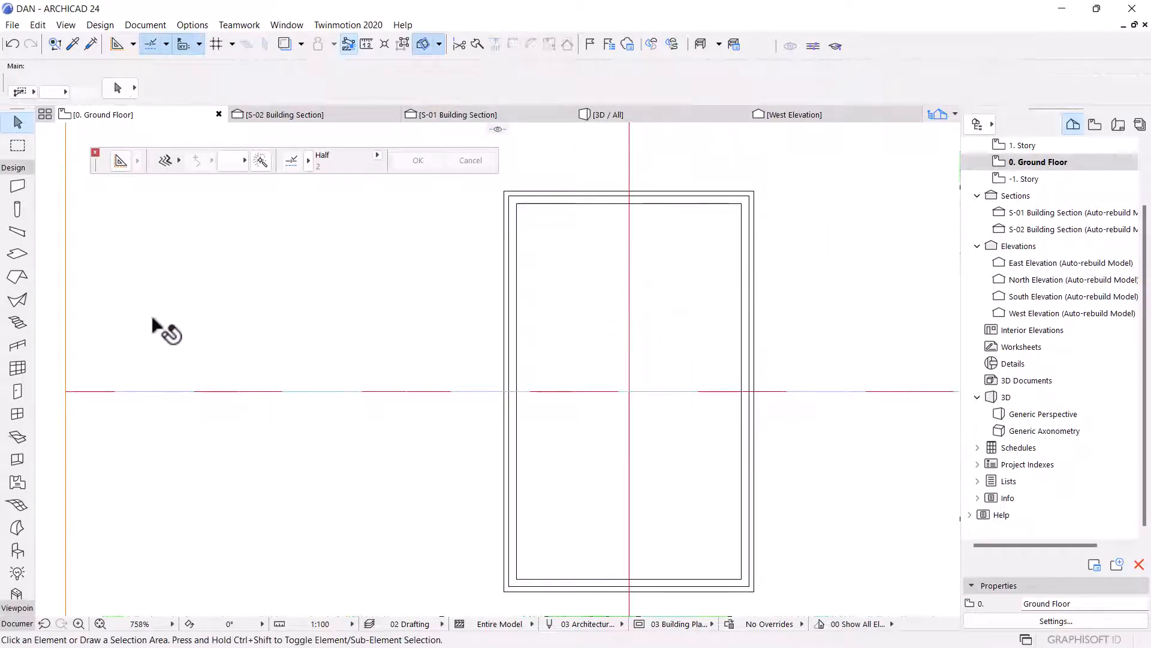
# Select the upper left L-shaped slab piece of the rectangle.
pyautogui.click(18, 253)
pyautogui.scroll(8, 576, 183)
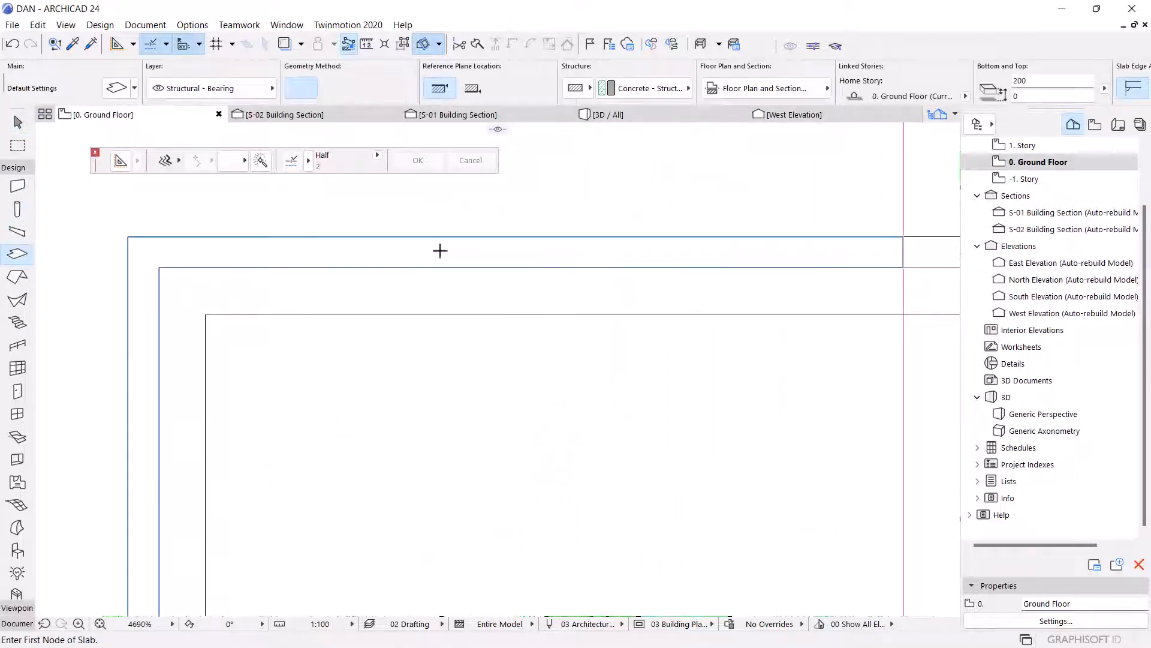
pyautogui.click(440, 253)
pyautogui.press('Escape')
pyautogui.click(441, 253)
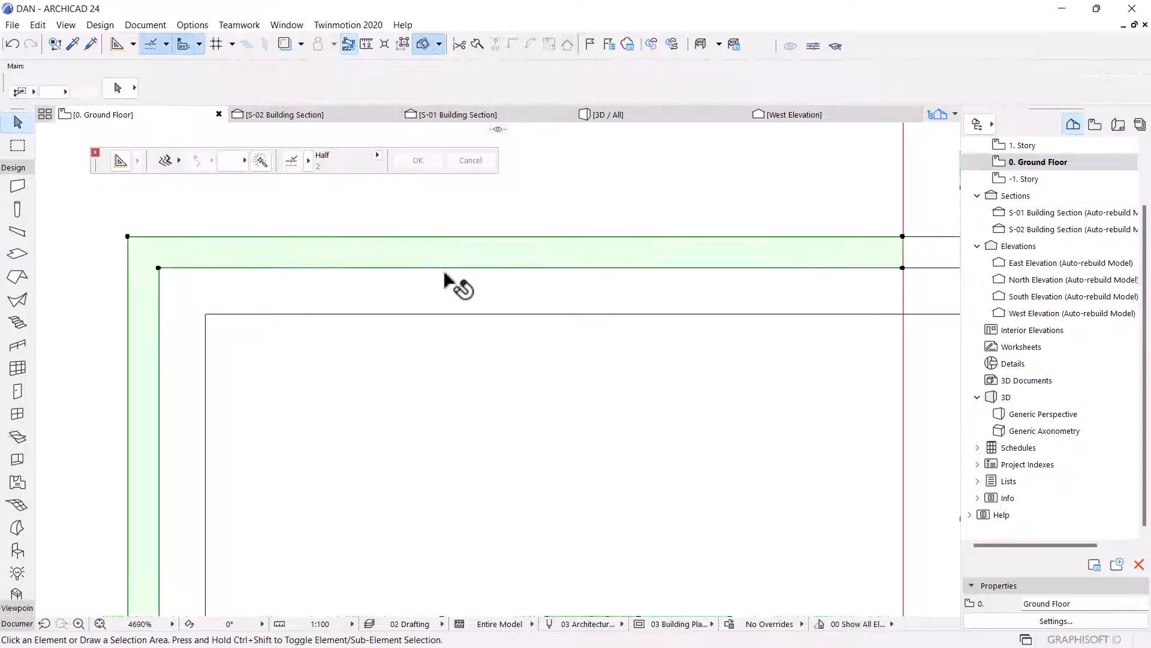
pyautogui.scroll(-3, 439, 237)
pyautogui.scroll(-1, 473, 225)
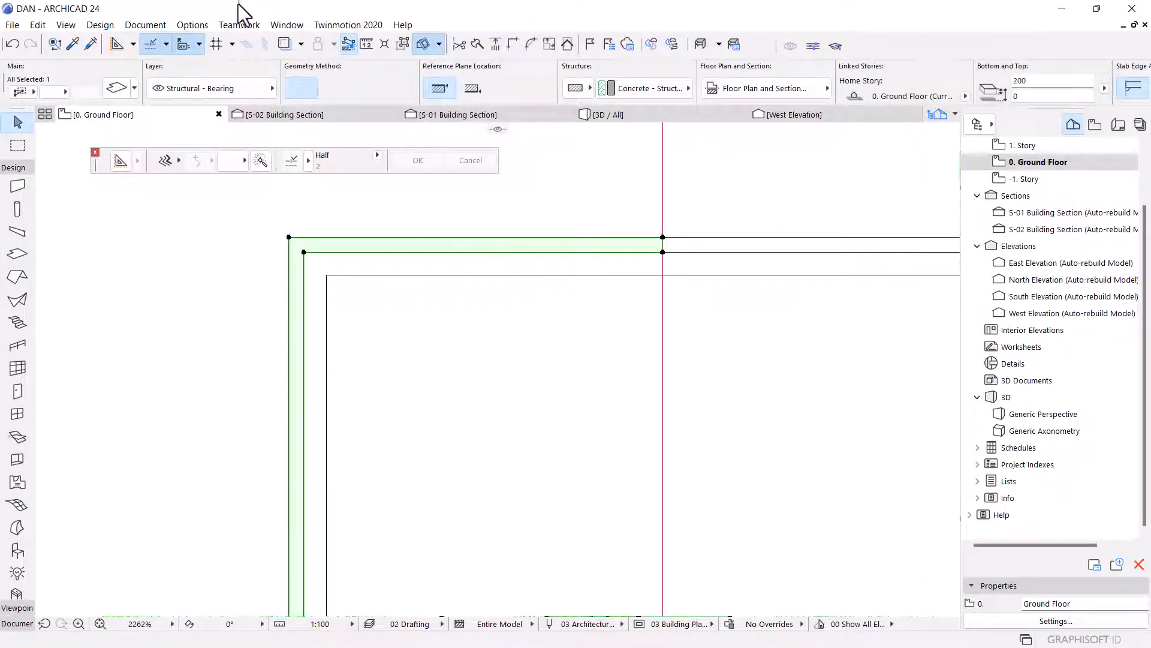
# Create a new surface named Paint - Anthracite DA-14, duplicated from Paint - Anthracite DA-13.
pyautogui.click(204, 24)
pyautogui.moveTo(218, 45)
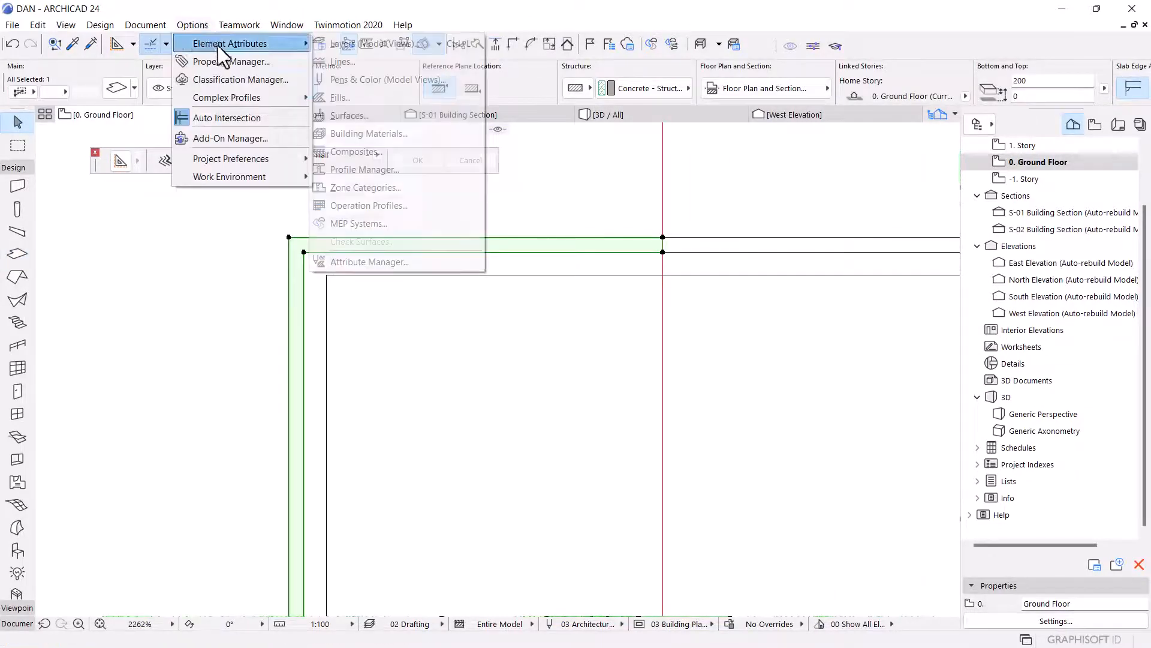
pyautogui.click(370, 103)
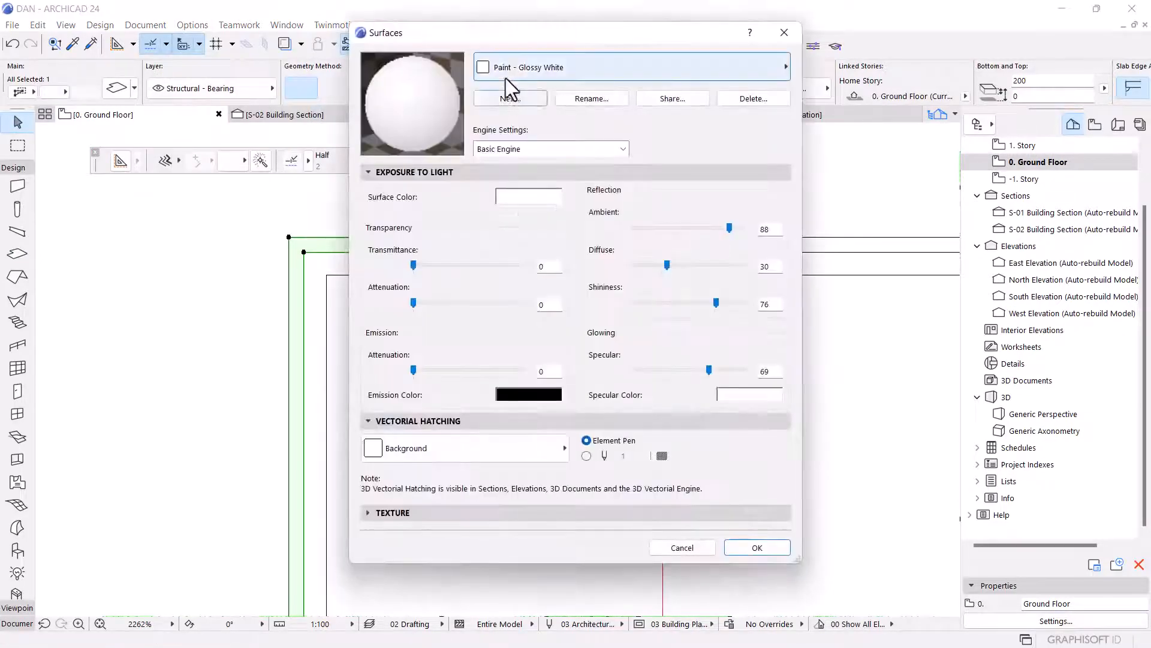
pyautogui.click(507, 69)
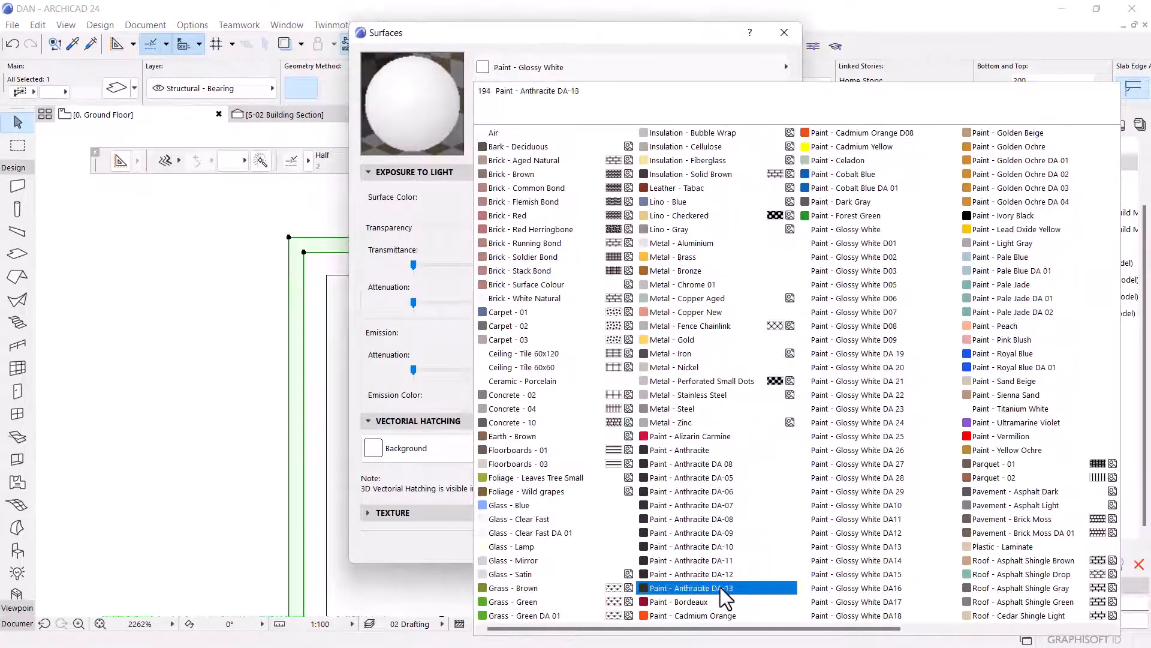
pyautogui.click(701, 587)
pyautogui.click(530, 102)
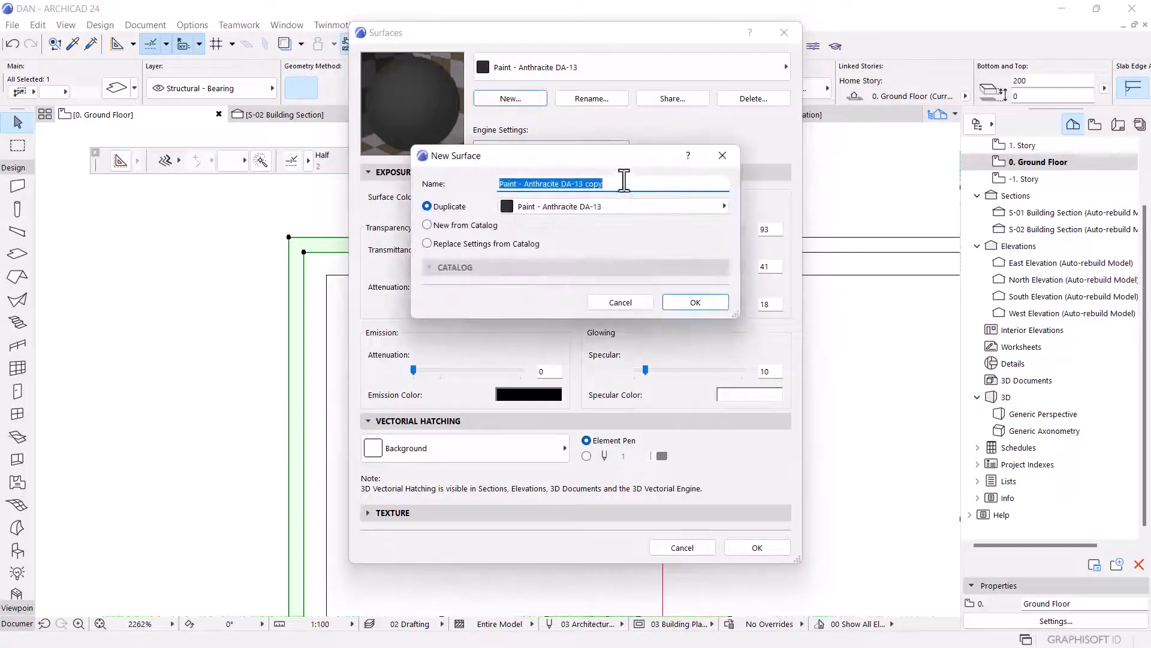
pyautogui.click(601, 183)
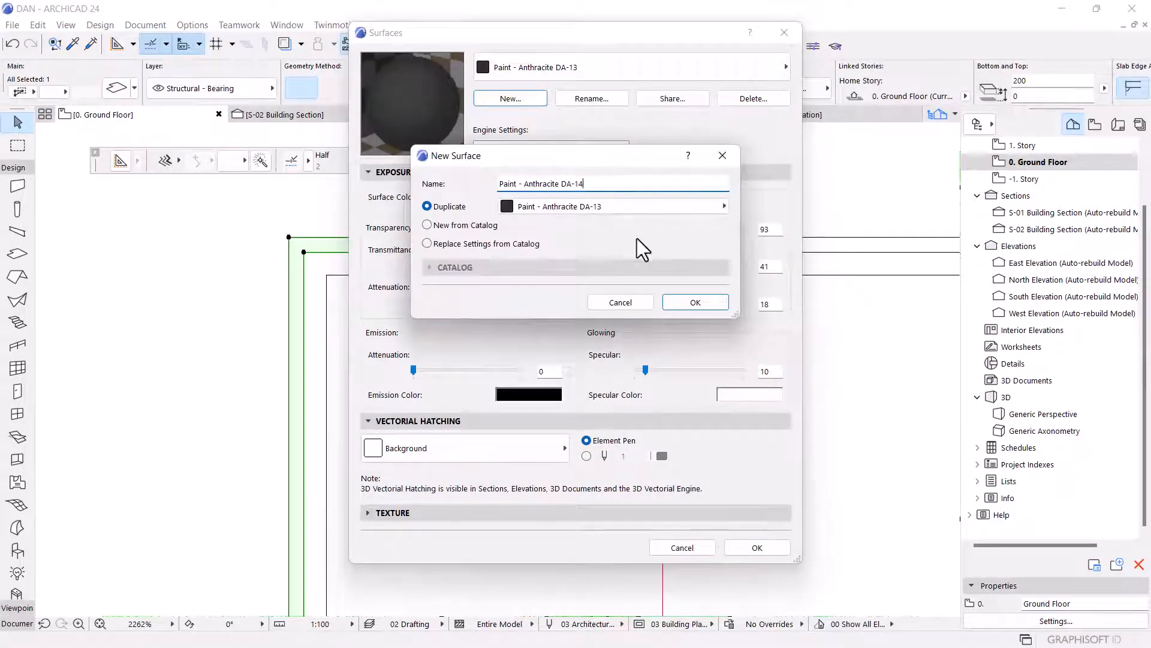
pyautogui.click(680, 300)
# Create a new surface named Paint - Golden Ochre DA 05, duplicated from Paint - Golden Ochre DA 04, and close the dialog.
pyautogui.click(648, 67)
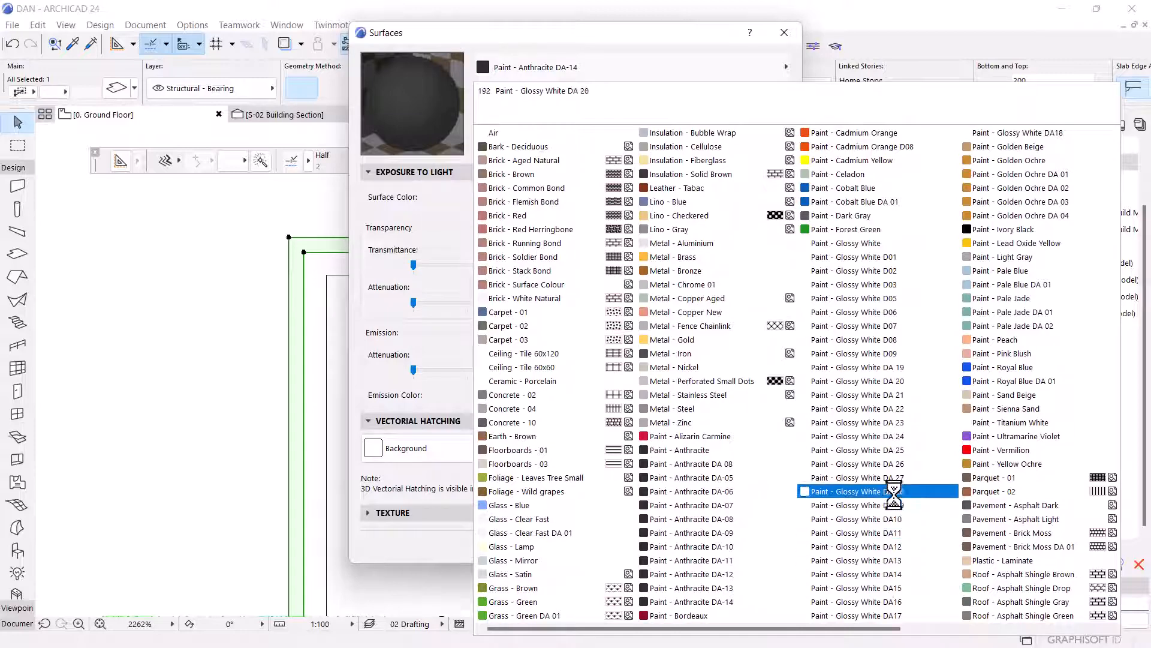
pyautogui.click(995, 215)
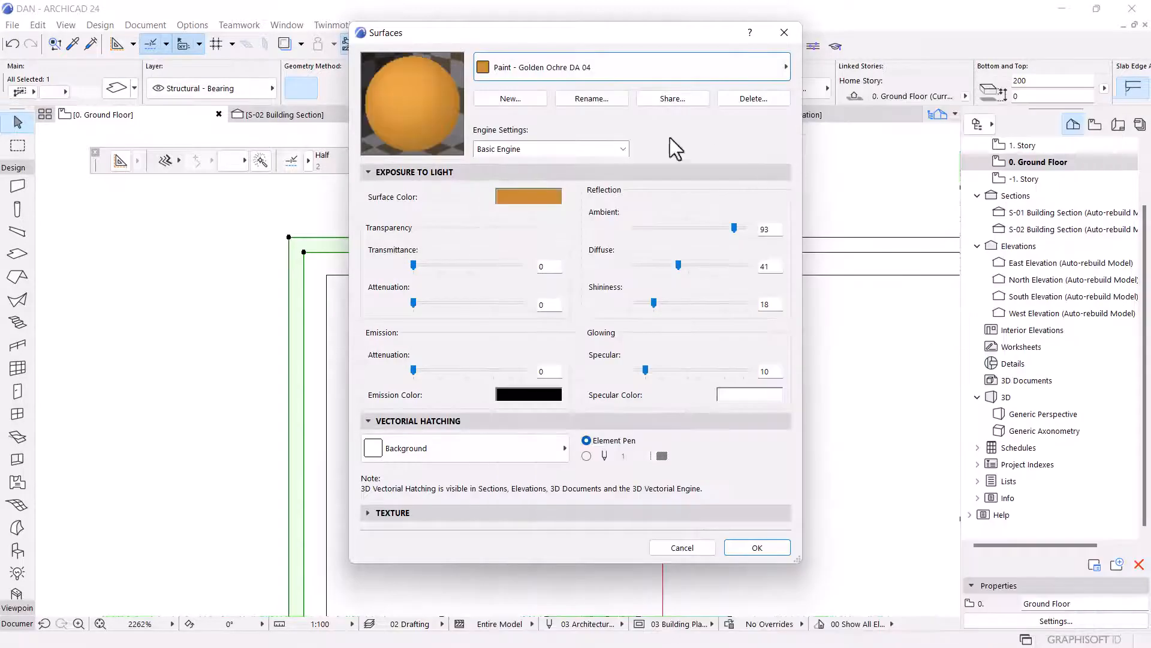
pyautogui.click(526, 99)
pyautogui.moveTo(625, 183); pyautogui.dragTo(602, 183)
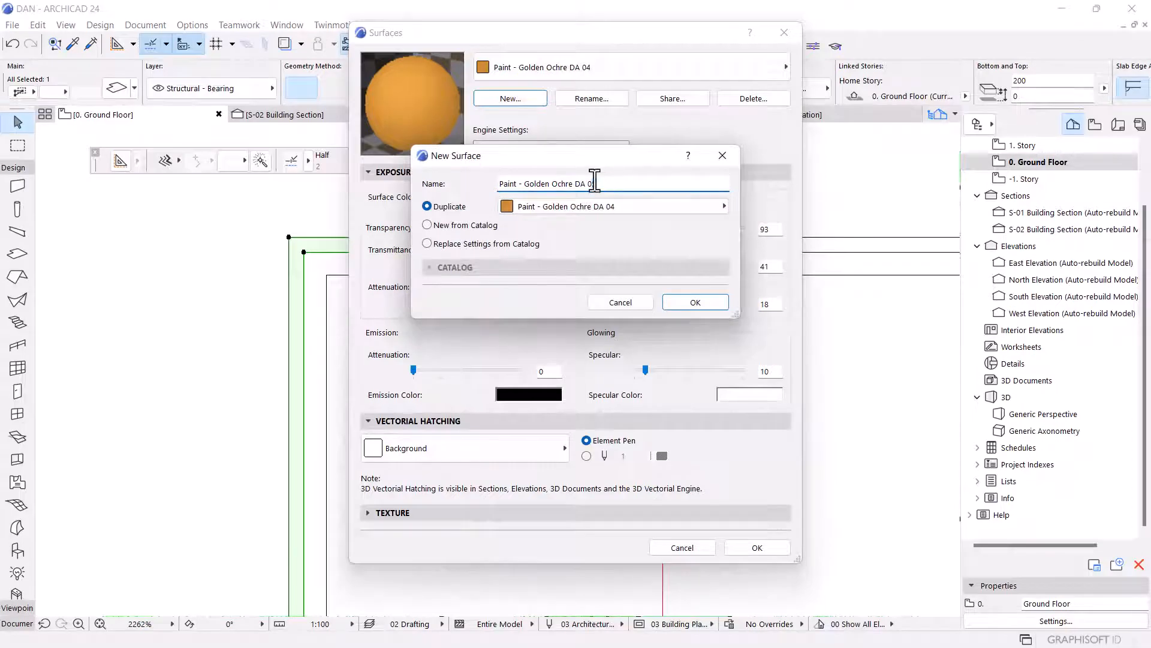
pyautogui.write('5')
pyautogui.click(688, 298)
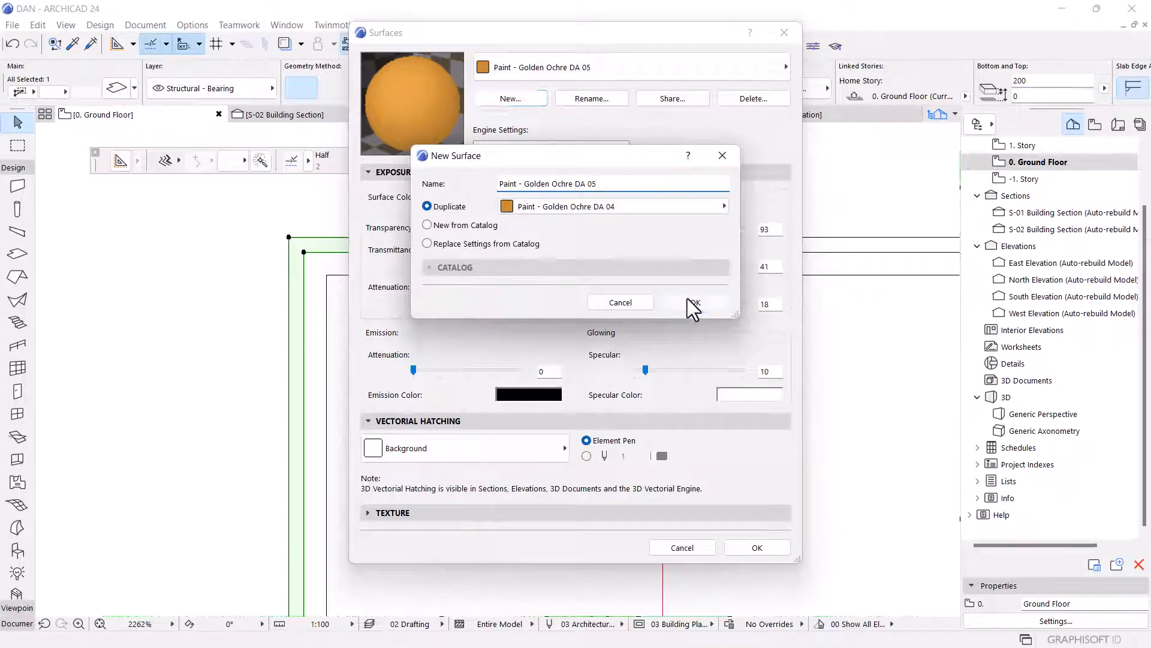
pyautogui.click(757, 548)
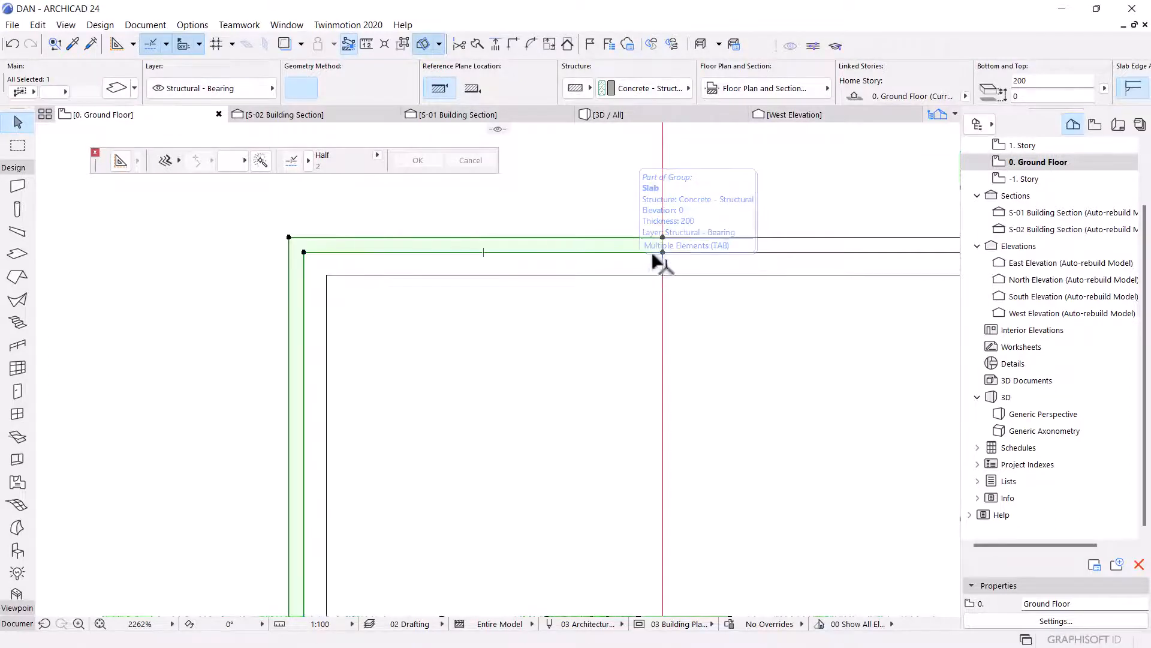
# Move the slab's inner top-right corner node 30 down onto the inner outline.
pyautogui.scroll(-3, 534, 243)
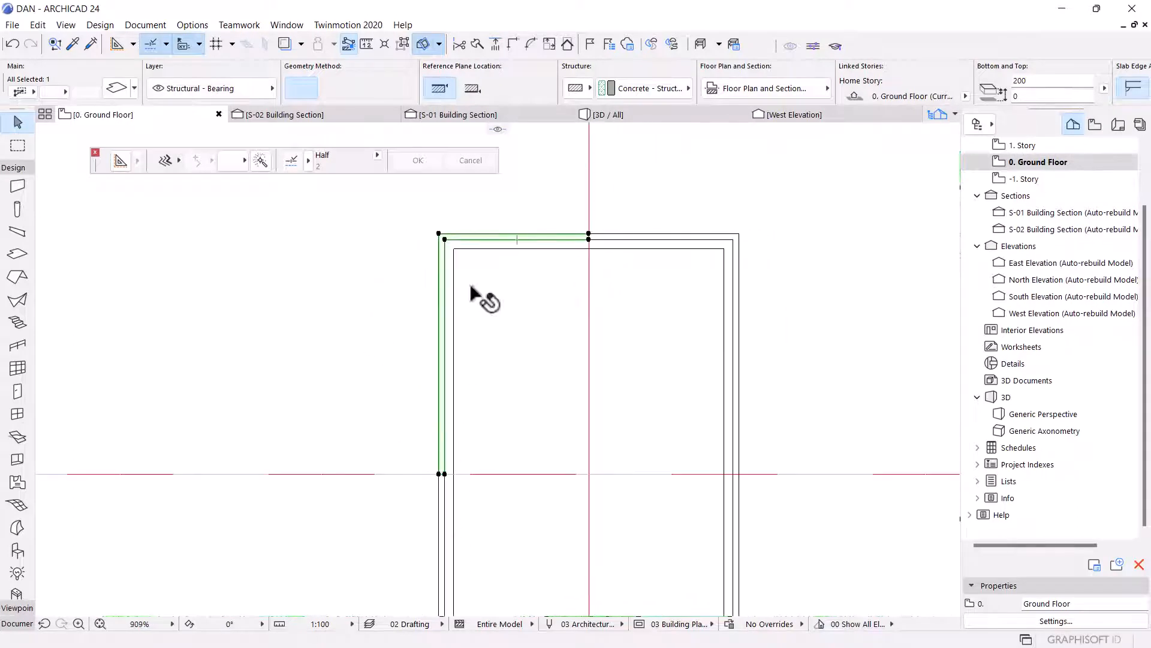
pyautogui.scroll(3, 577, 228)
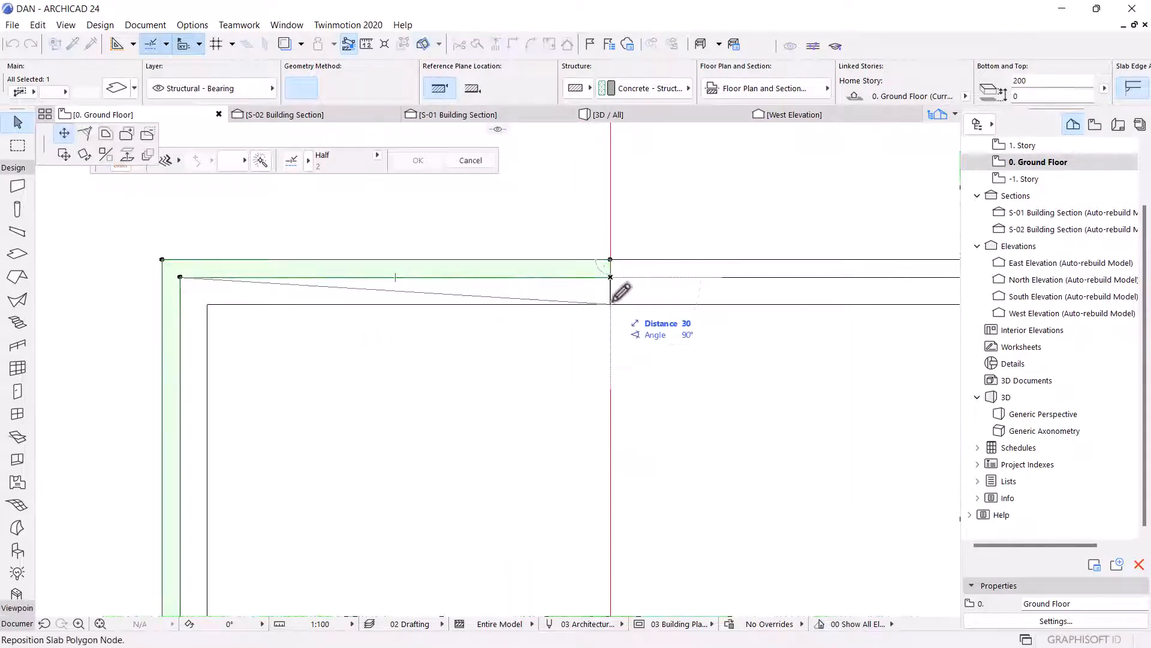
pyautogui.click(609, 304)
pyautogui.scroll(-3, 399, 265)
pyautogui.scroll(4, 390, 250)
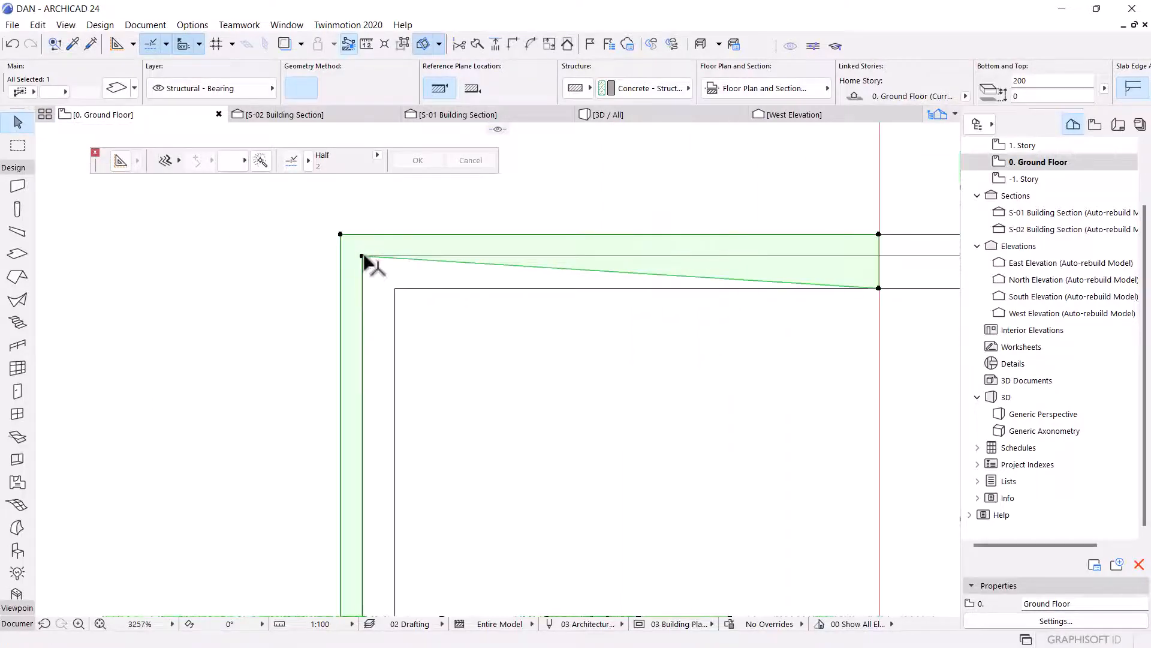
# Move the slab piece's left-side inner nodes onto the inner outline's top-left and bottom-left corners.
pyautogui.click(362, 256)
pyautogui.click(397, 281)
pyautogui.scroll(-8, 402, 234)
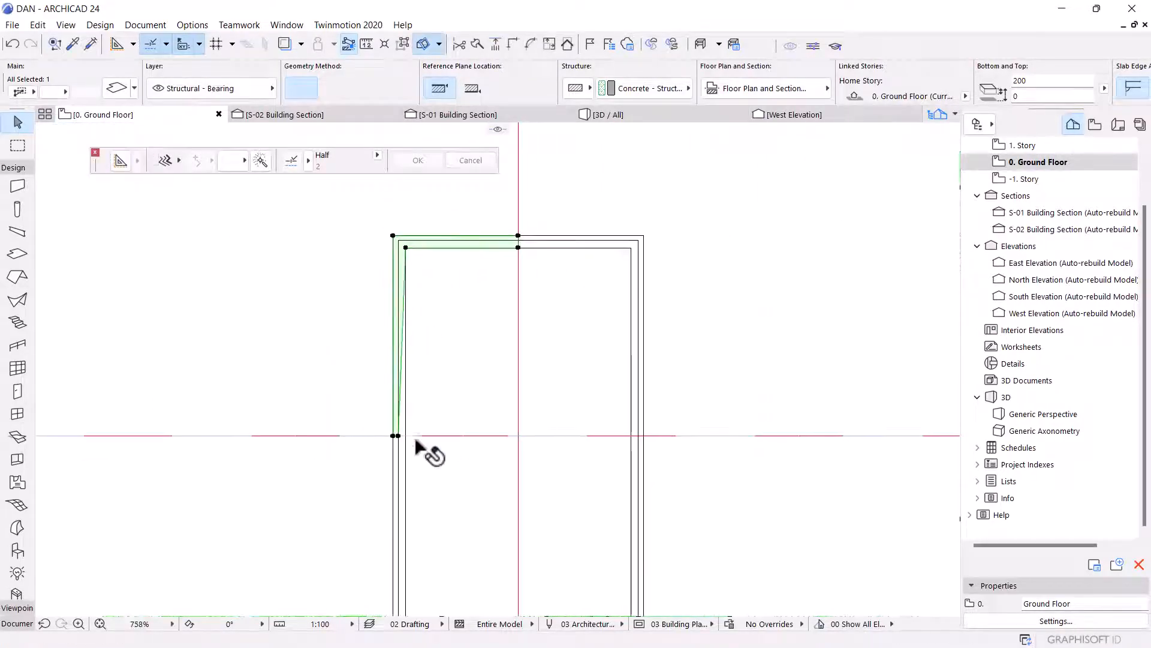
pyautogui.scroll(7, 408, 445)
pyautogui.click(354, 425)
pyautogui.scroll(-6, 475, 295)
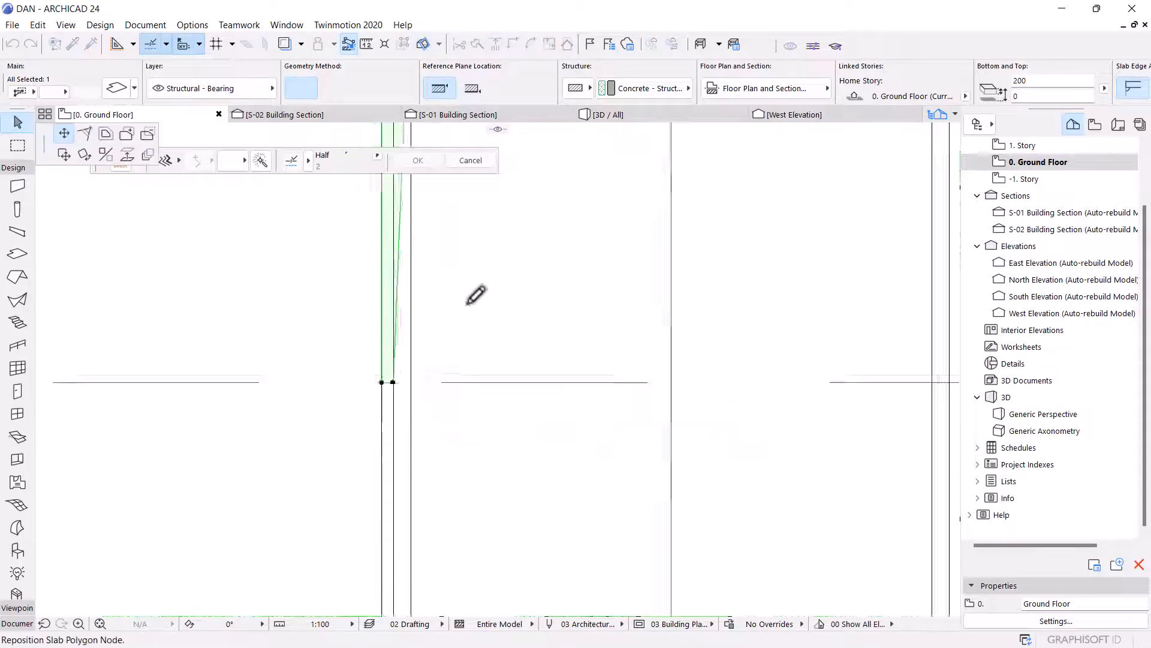
pyautogui.scroll(6, 459, 389)
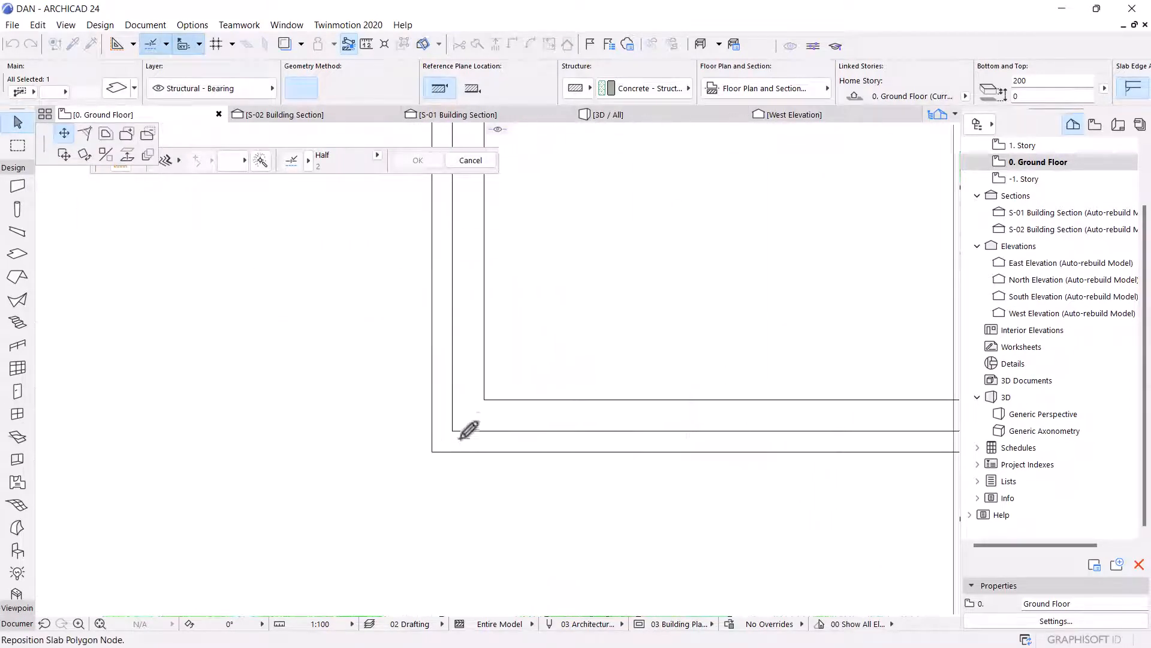
pyautogui.click(483, 394)
# Move the remaining left-edge node to the outer outline's bottom-left corner, mitering that corner.
pyautogui.scroll(-3, 539, 462)
pyautogui.scroll(-3, 482, 251)
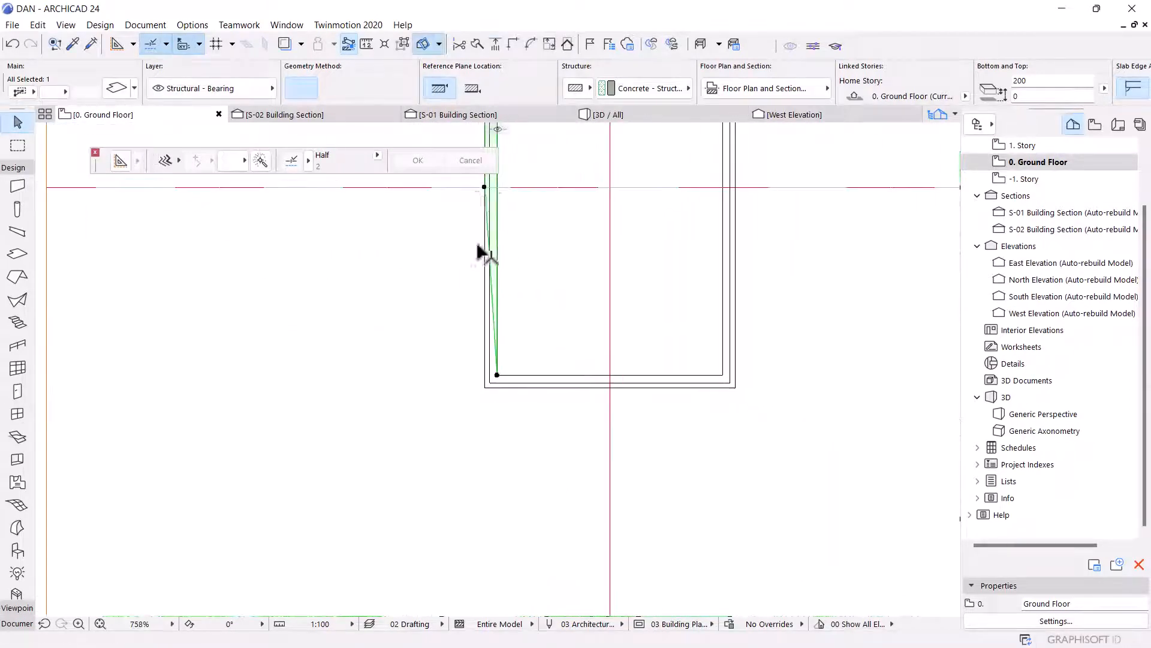
pyautogui.click(483, 187)
pyautogui.scroll(5, 481, 393)
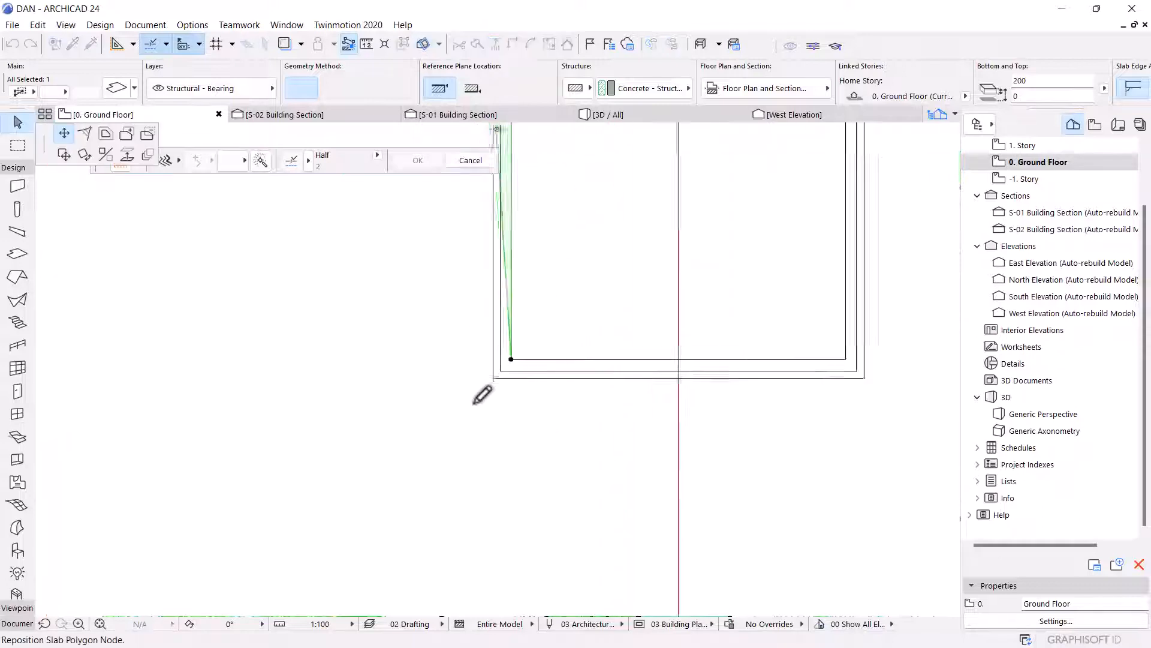
pyautogui.click(527, 335)
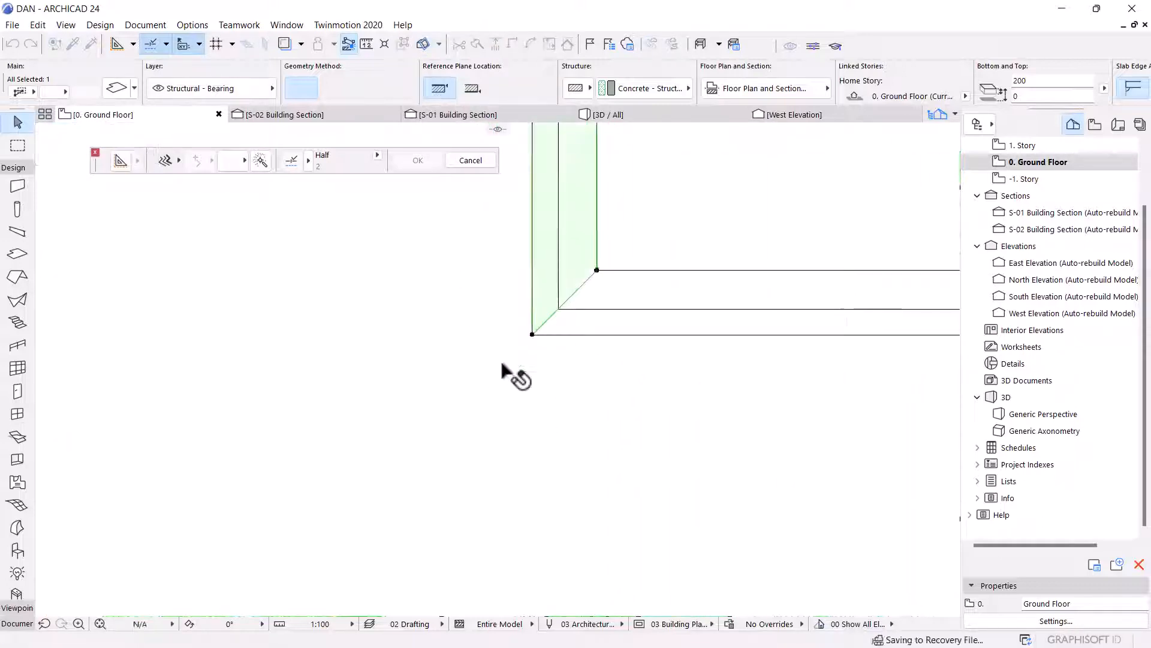
# Insert a node on the mitered edge and place it at the inner outline's bottom-right corner.
pyautogui.scroll(5, 507, 373)
pyautogui.scroll(2, 460, 351)
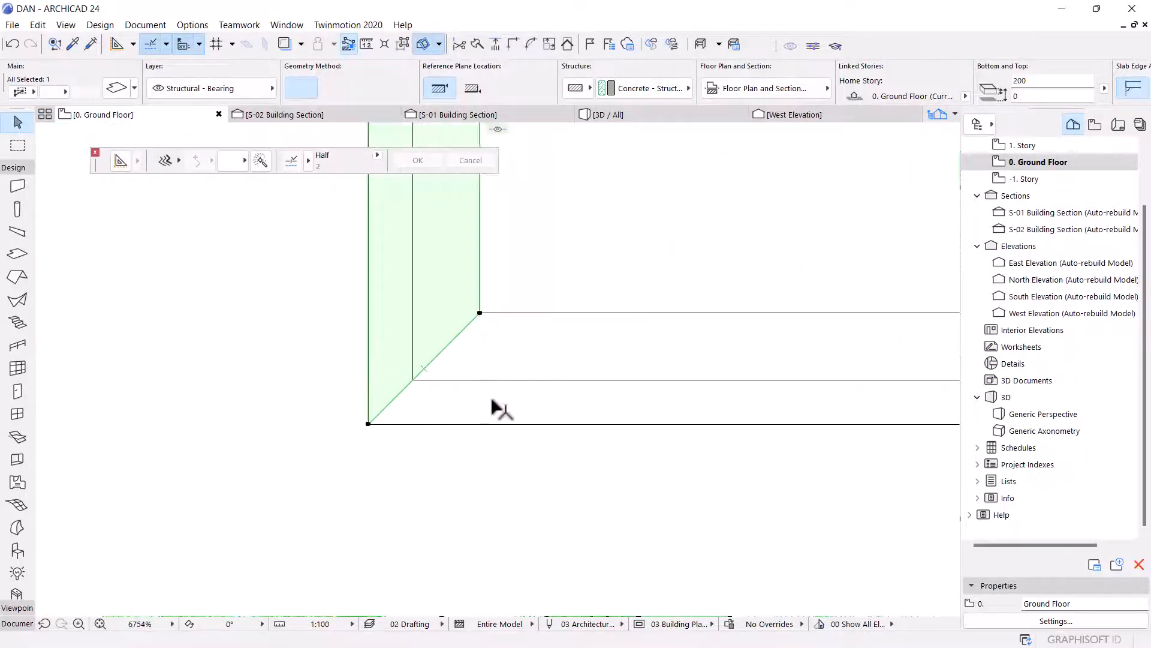
pyautogui.click(470, 324)
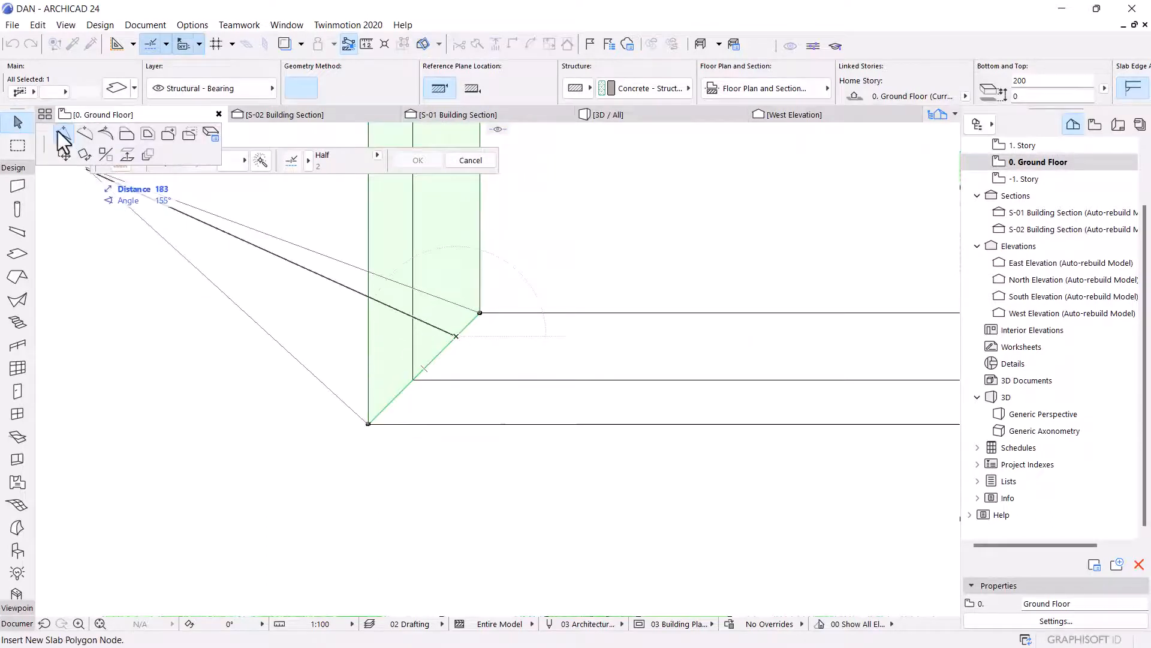
pyautogui.scroll(-7, 300, 402)
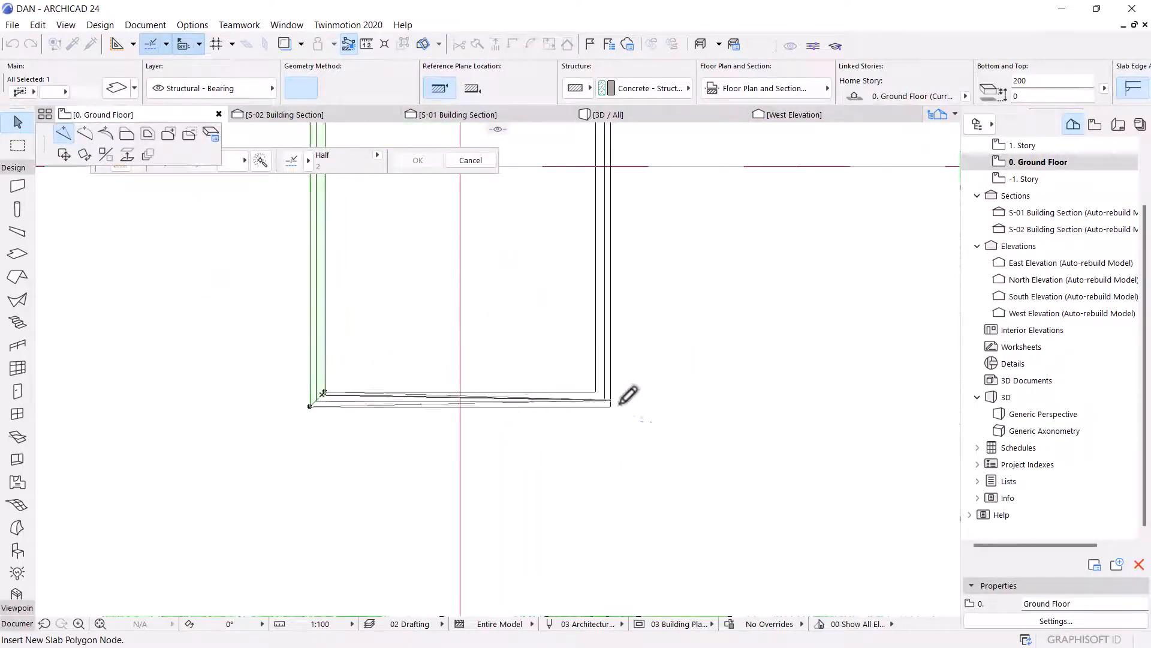
pyautogui.scroll(5, 605, 402)
pyautogui.click(573, 362)
# Insert a node on the sloped bottom edge and place it at the outer outline's bottom-right corner.
pyautogui.scroll(-4, 614, 334)
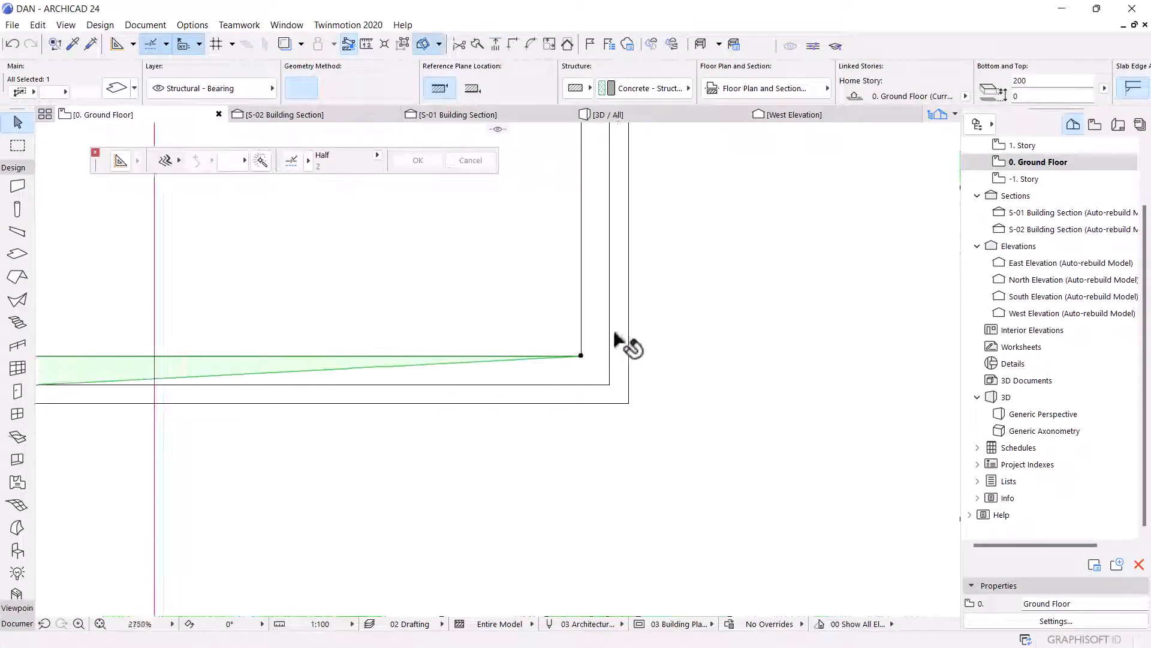
pyautogui.click(446, 357)
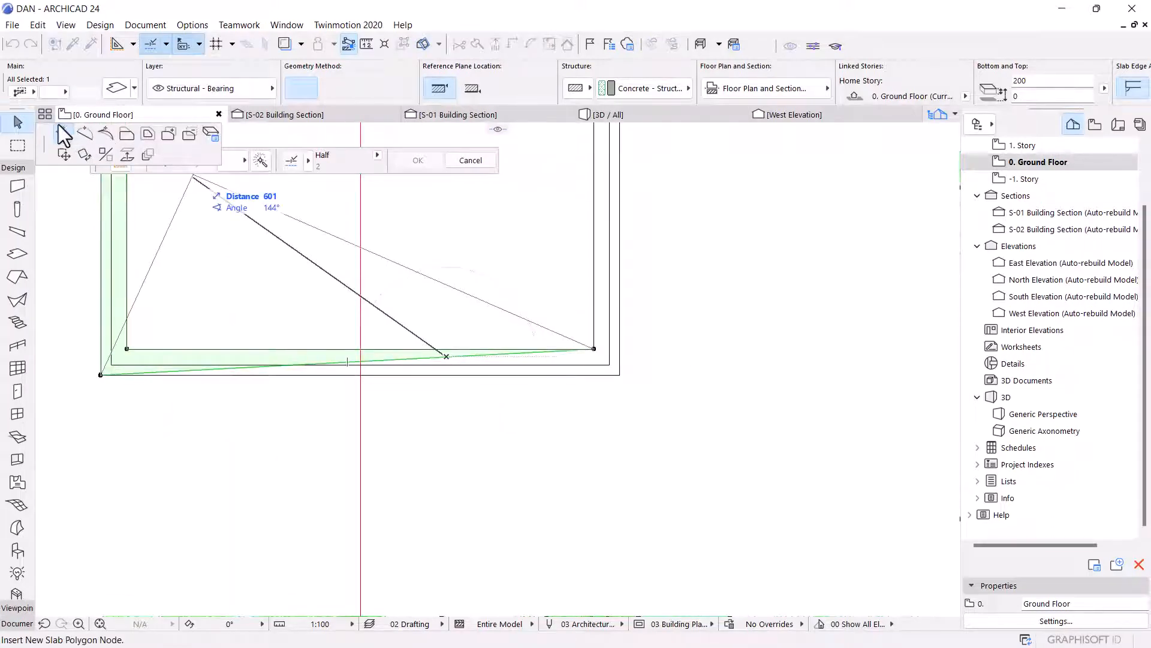
pyautogui.scroll(4, 594, 366)
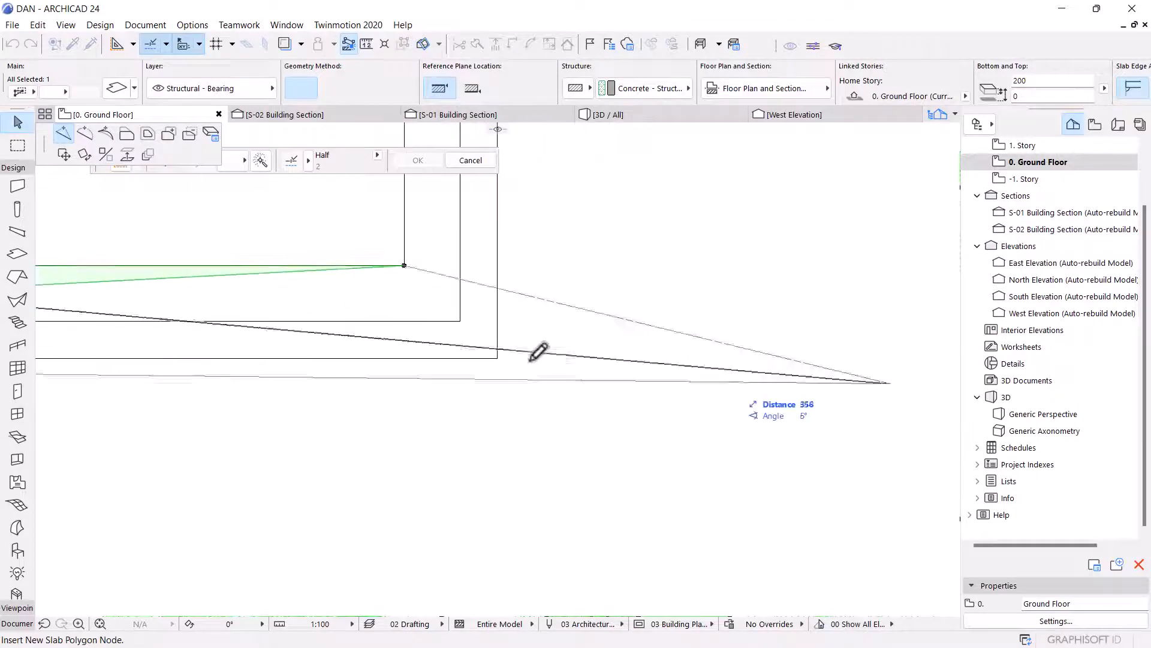
pyautogui.click(512, 347)
pyautogui.scroll(3, 539, 383)
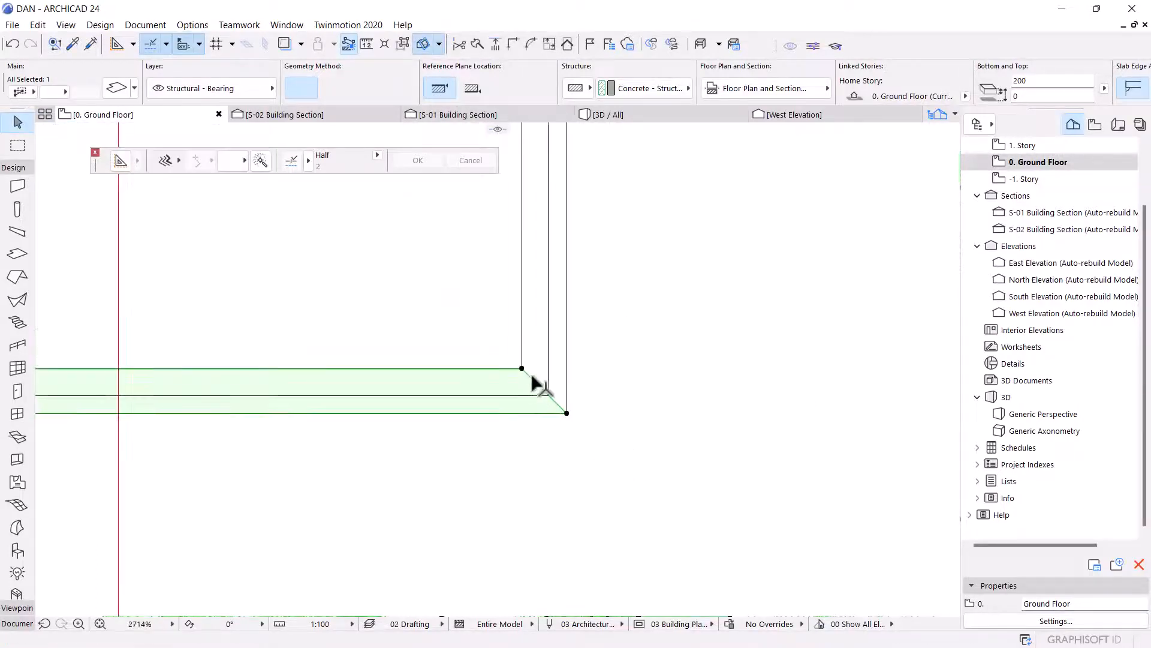
# Insert a node on the bottom-right miter edge and place it at the inner outline's top-right corner.
pyautogui.click(540, 384)
pyautogui.scroll(-6, 596, 520)
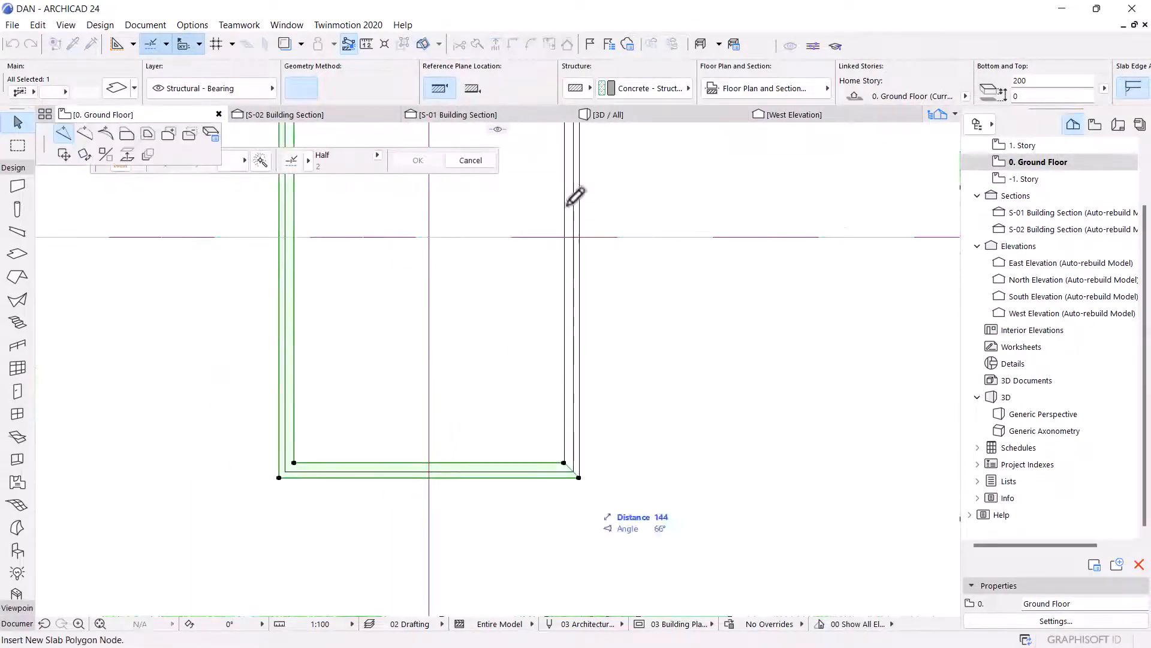
pyautogui.scroll(5, 614, 251)
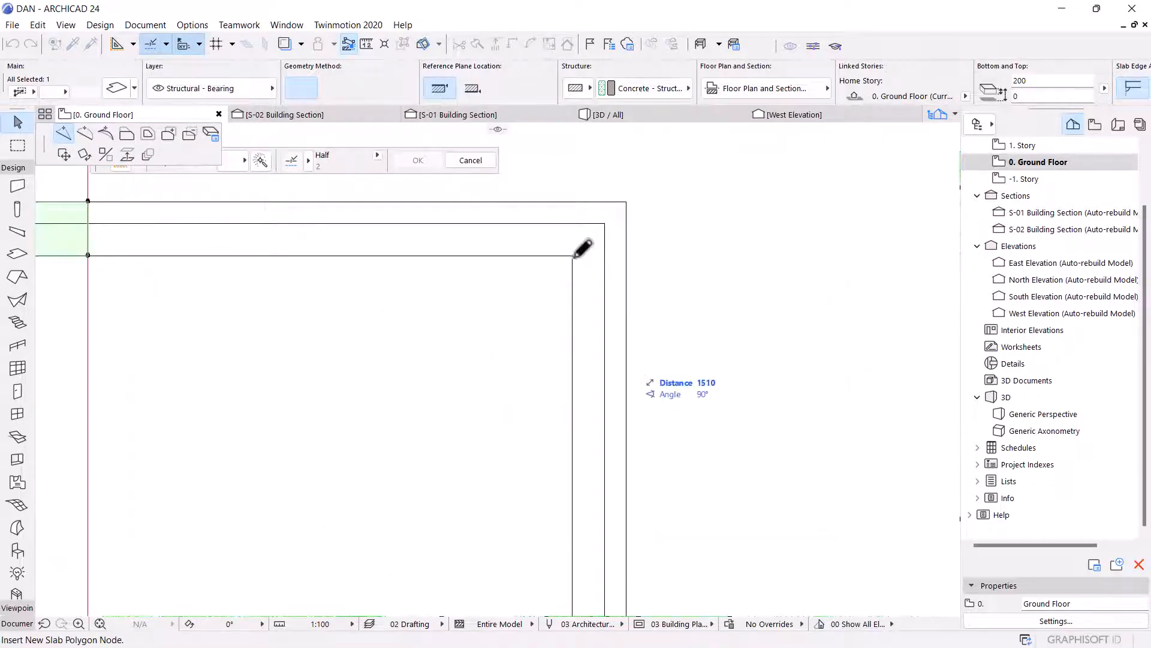
pyautogui.click(573, 255)
# Insert a node on the sloped right edge and place it at the outer outline's top-right corner.
pyautogui.scroll(-2, 581, 246)
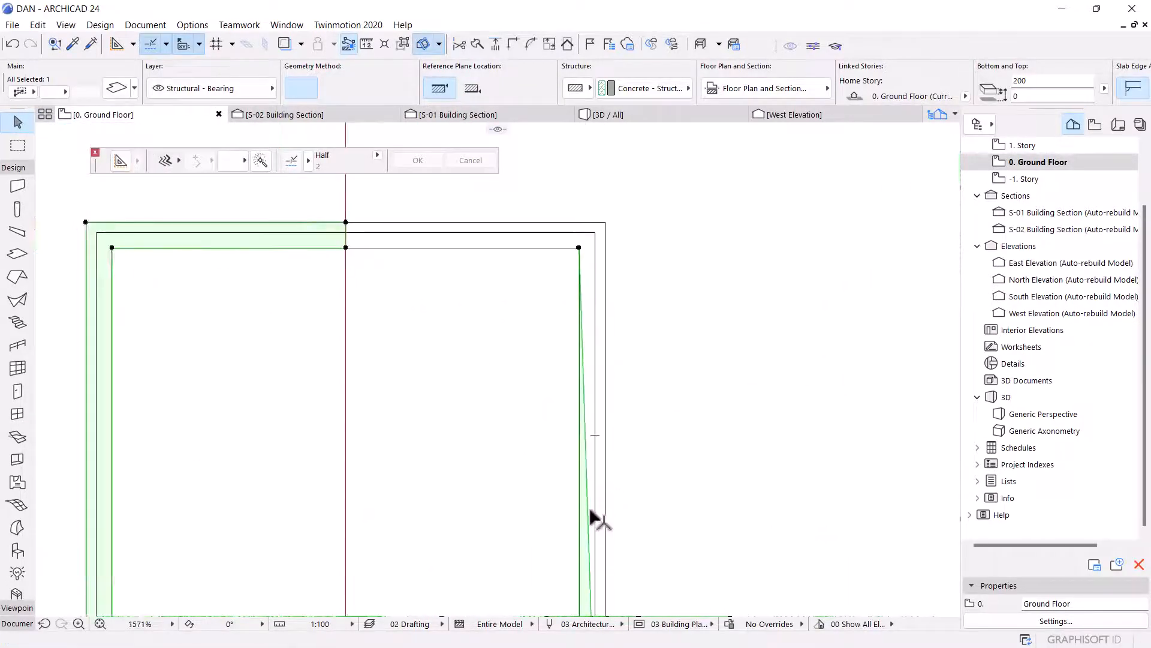
pyautogui.click(628, 300)
pyautogui.scroll(6, 611, 252)
pyautogui.moveTo(594, 168); pyautogui.dragTo(656, 439, button='middle')
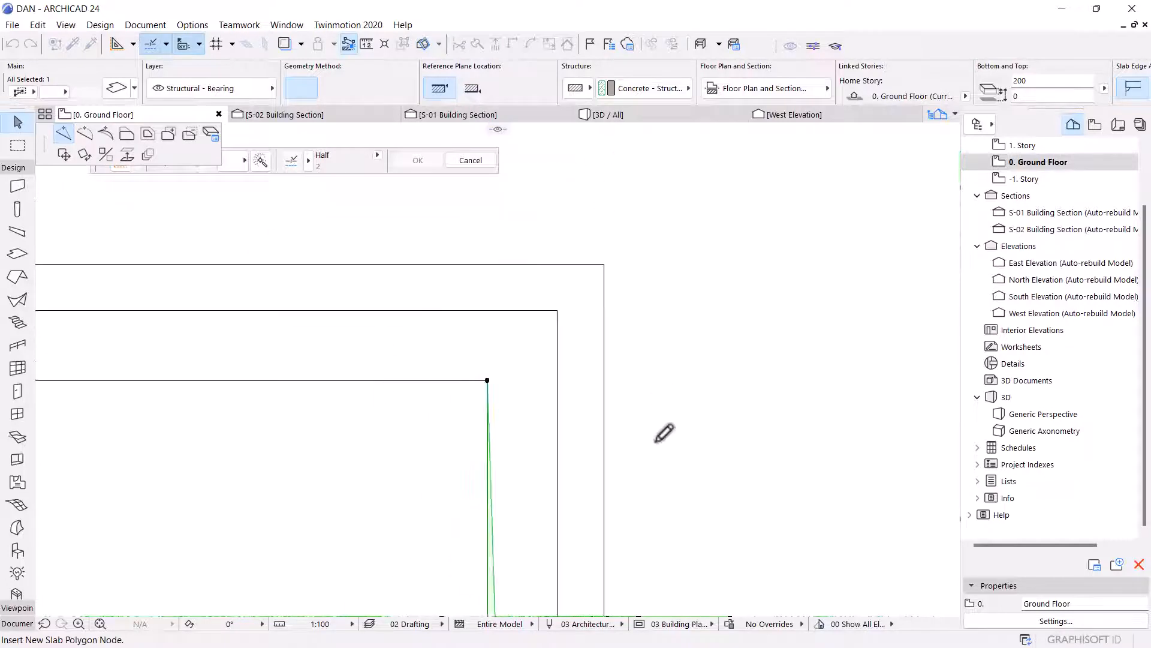
pyautogui.scroll(1, 644, 307)
pyautogui.click(583, 365)
# Insert a node on the top-right miter edge and place it on the inner outline at the top midline.
pyautogui.scroll(-3, 601, 398)
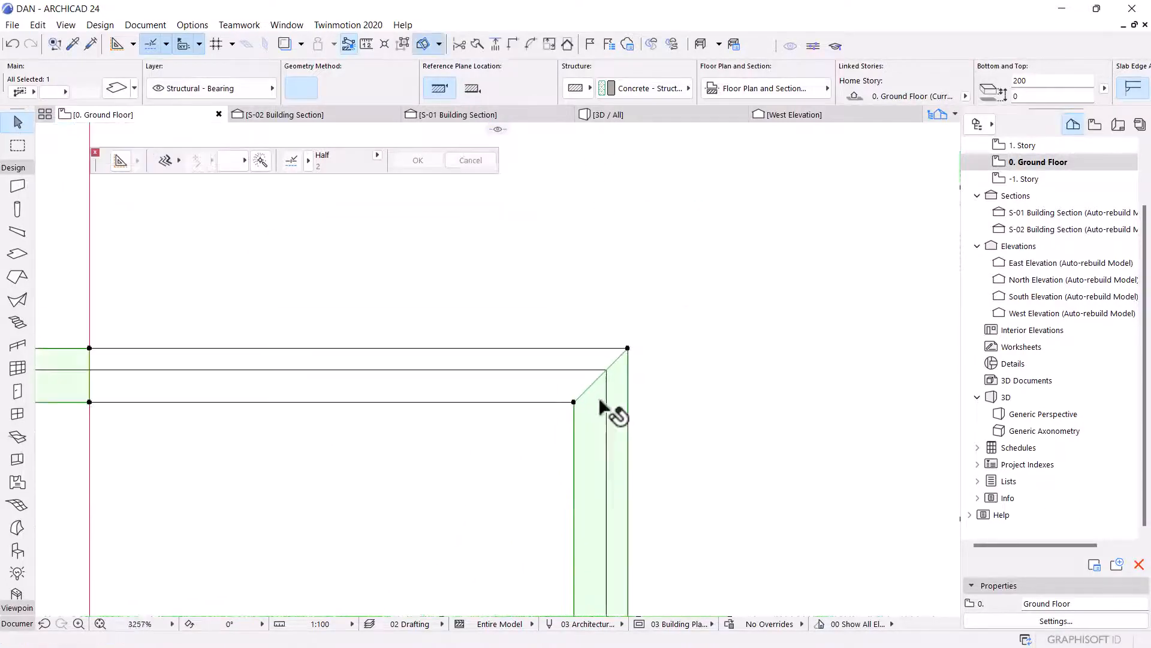
pyautogui.click(581, 391)
pyautogui.scroll(-4, 522, 341)
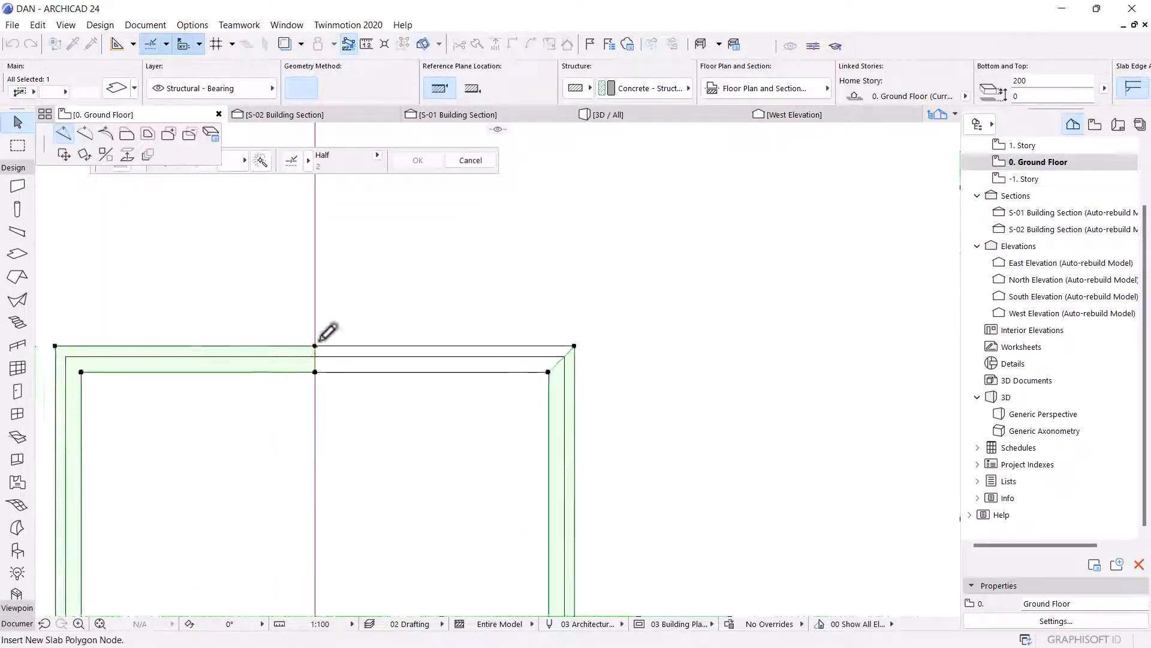
pyautogui.scroll(4, 309, 345)
pyautogui.scroll(4, 360, 396)
pyautogui.click(322, 399)
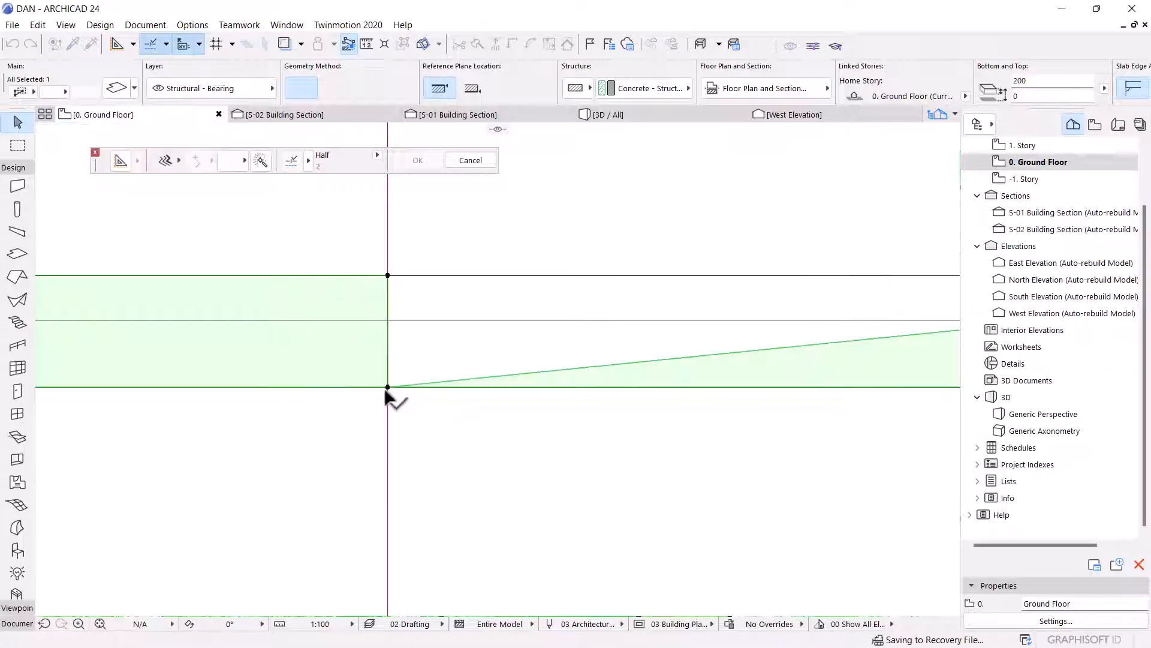
# Insert a node on the sloped top edge, place it on the outer outline at the top midline, and deselect.
pyautogui.scroll(-4, 390, 397)
pyautogui.click(548, 376)
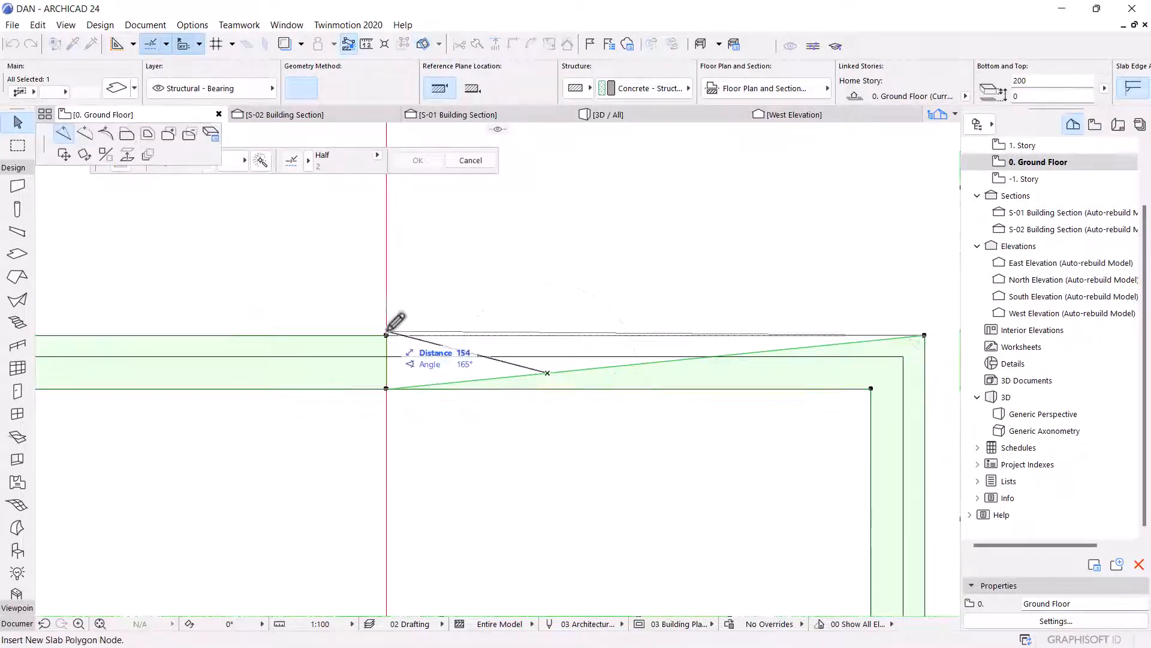
pyautogui.click(387, 335)
pyautogui.scroll(-4, 475, 313)
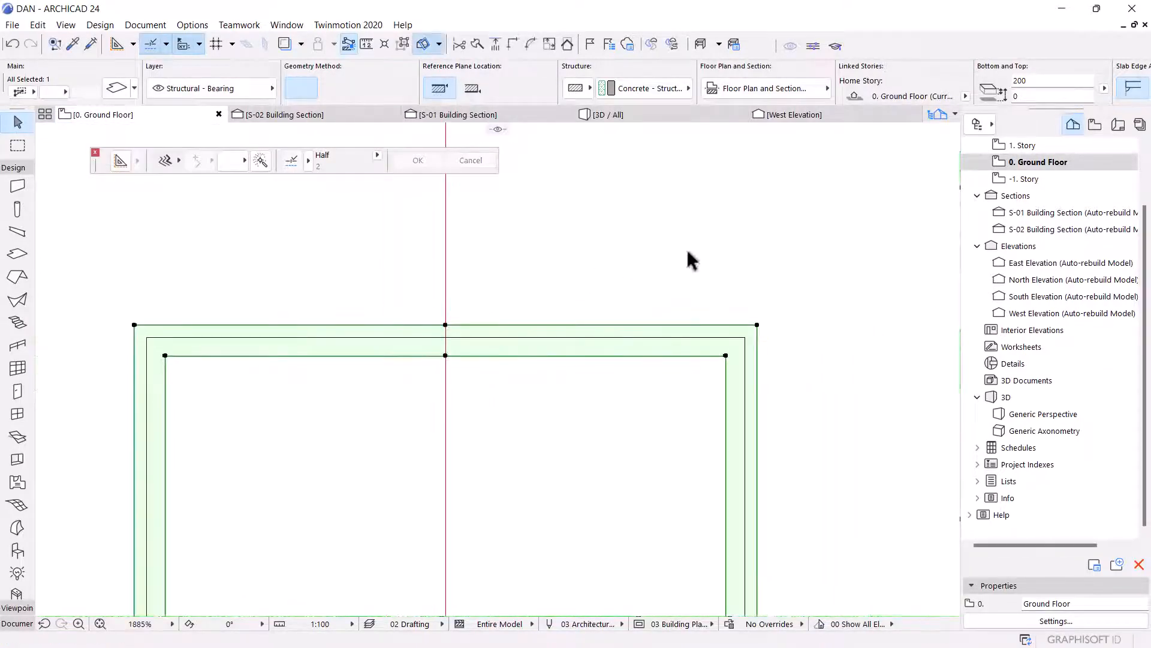
pyautogui.scroll(-3, 688, 258)
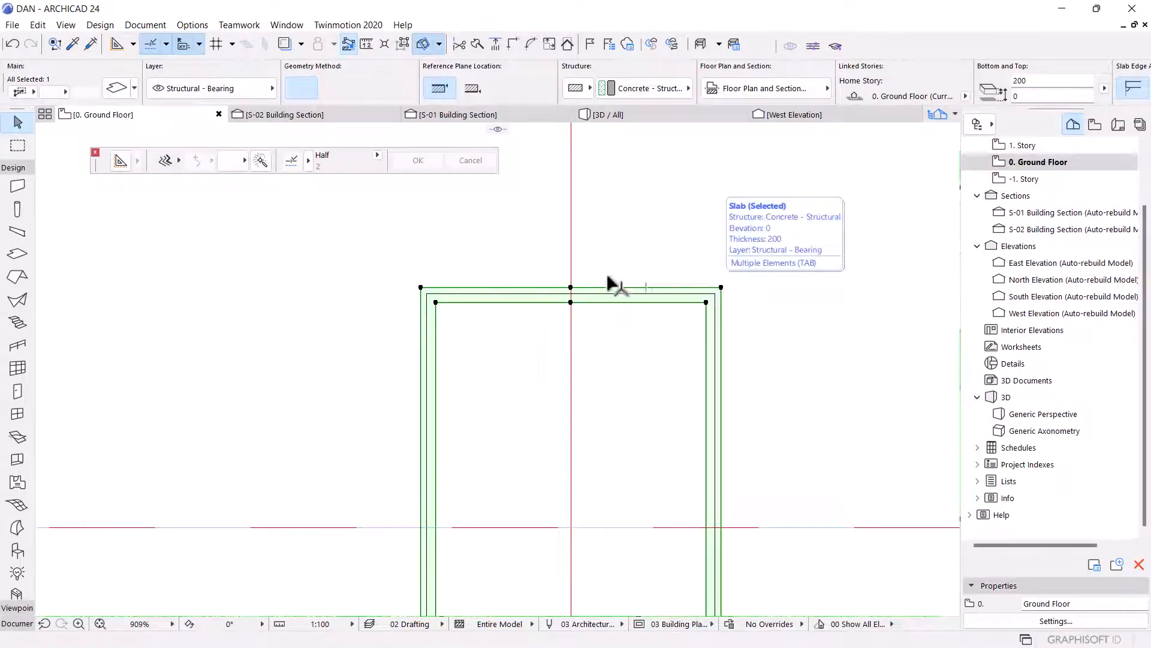
pyautogui.scroll(4, 607, 277)
pyautogui.press('Escape')
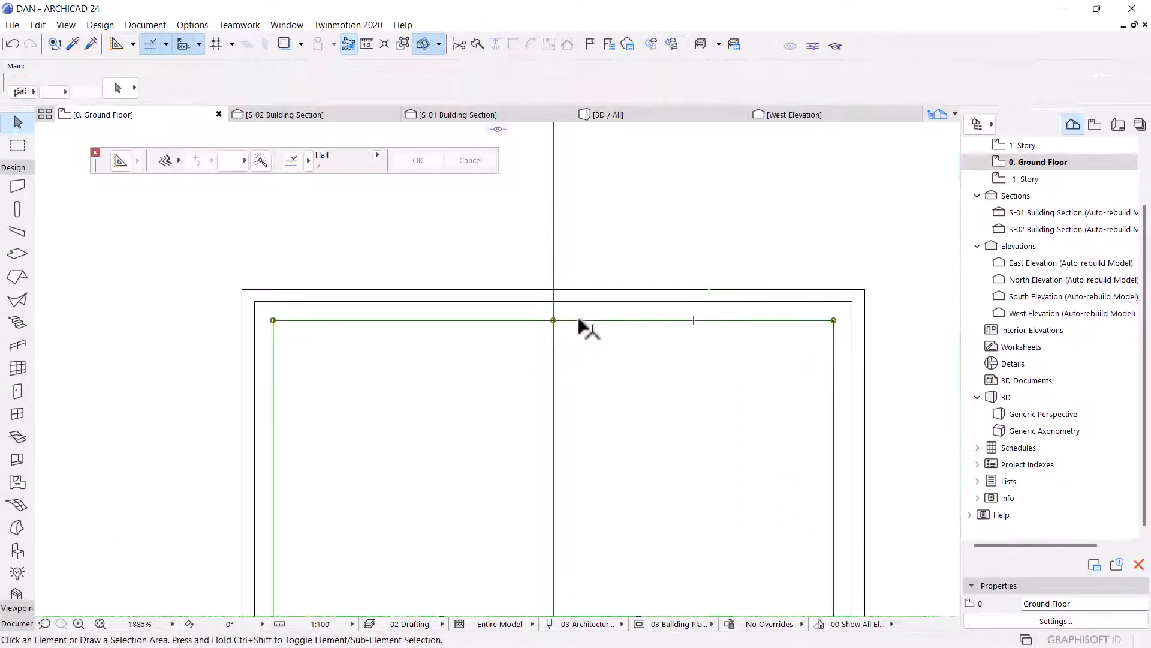
# Set the reshaped slab frame's thickness to 10 and all its surfaces to Paint - Golden Ochre DA 05.
pyautogui.click(577, 319)
pyautogui.scroll(-4, 531, 282)
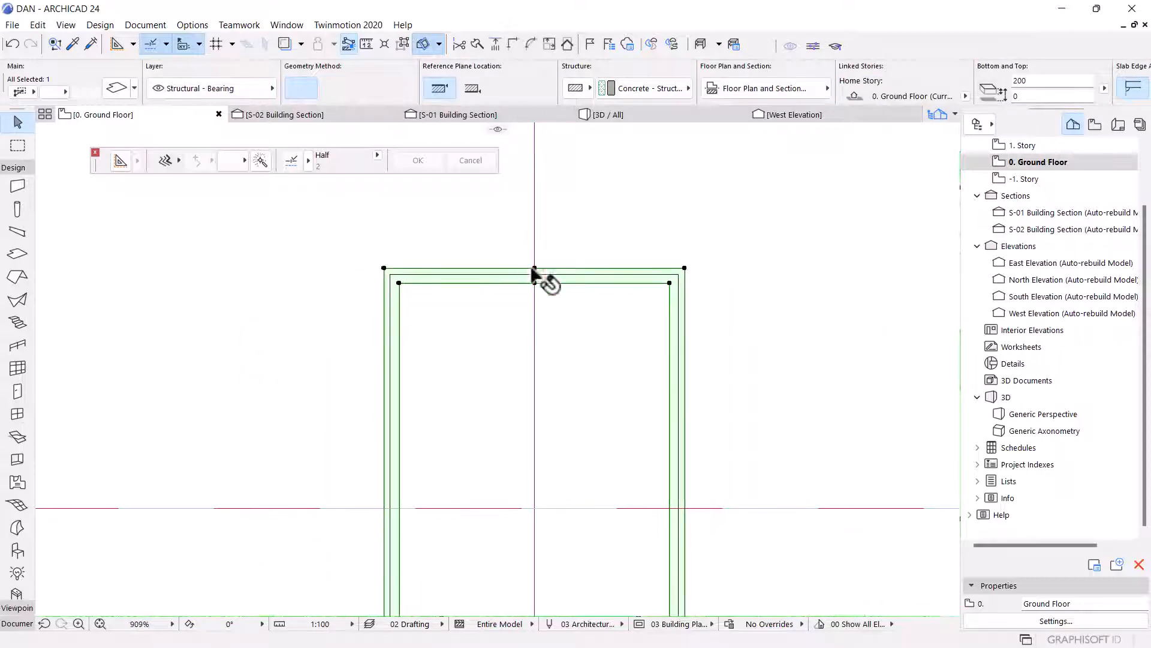
pyautogui.hotkey('ctrl', 't')
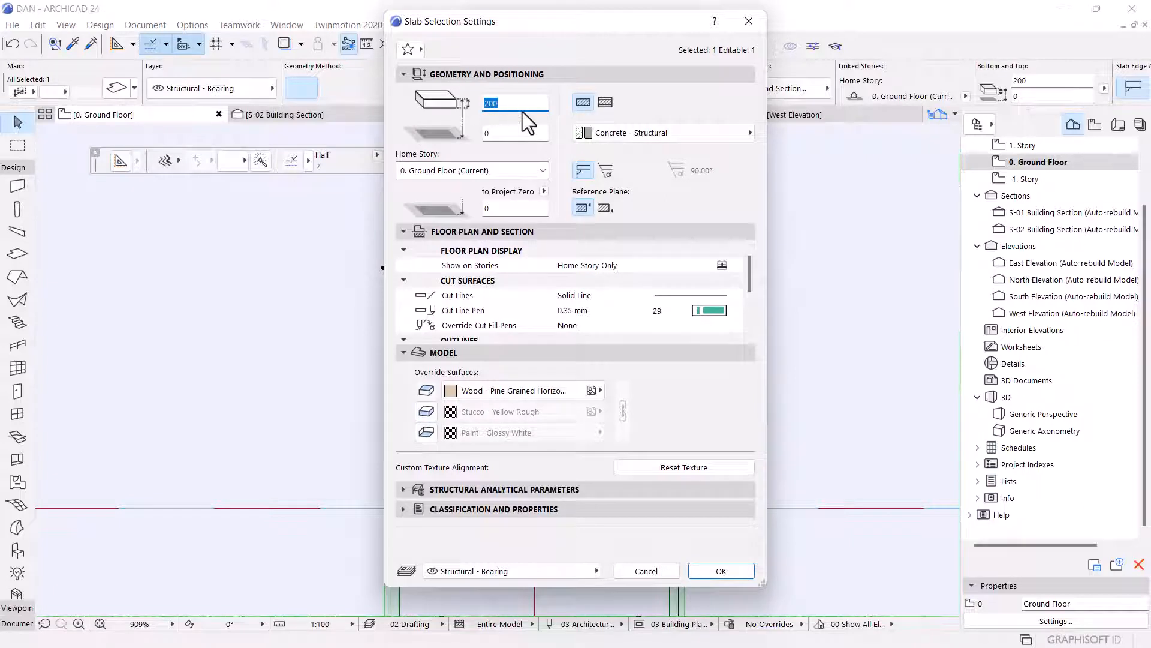
pyautogui.moveTo(508, 103); pyautogui.dragTo(490, 100)
pyautogui.click(475, 397)
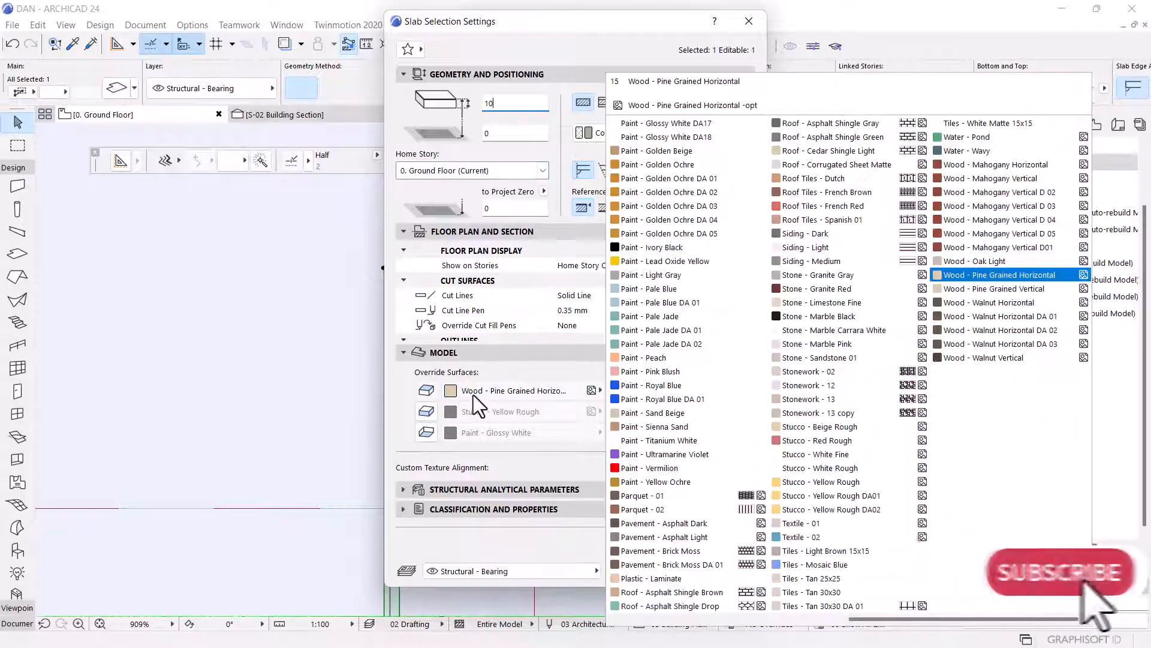
pyautogui.click(713, 237)
pyautogui.click(432, 412)
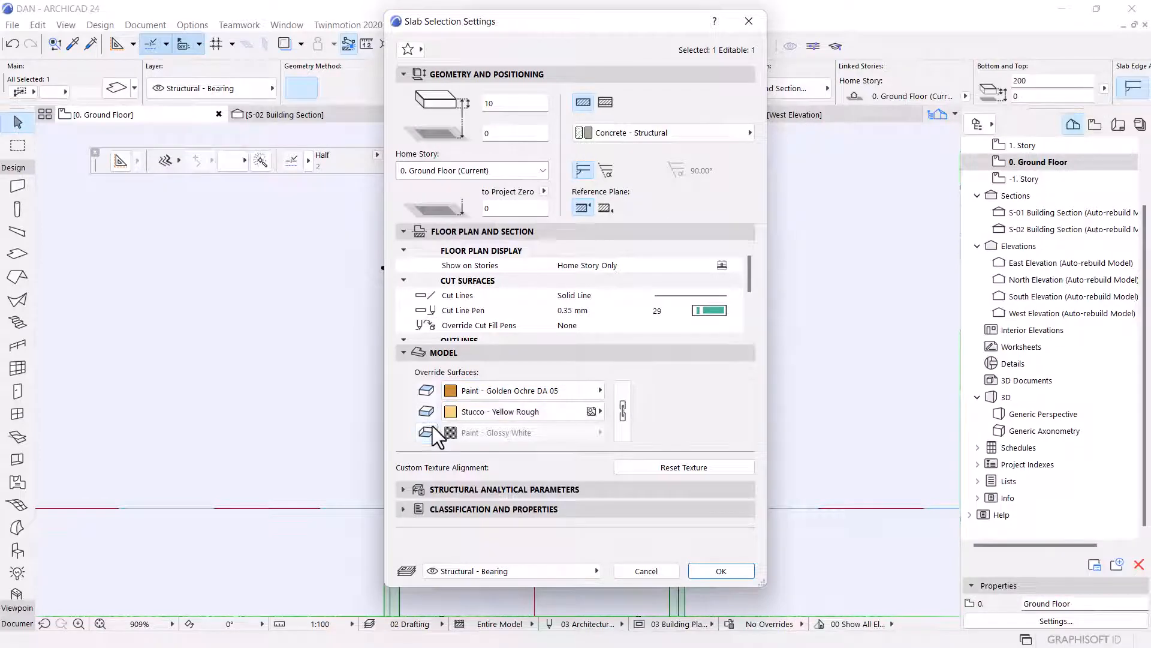
pyautogui.click(432, 426)
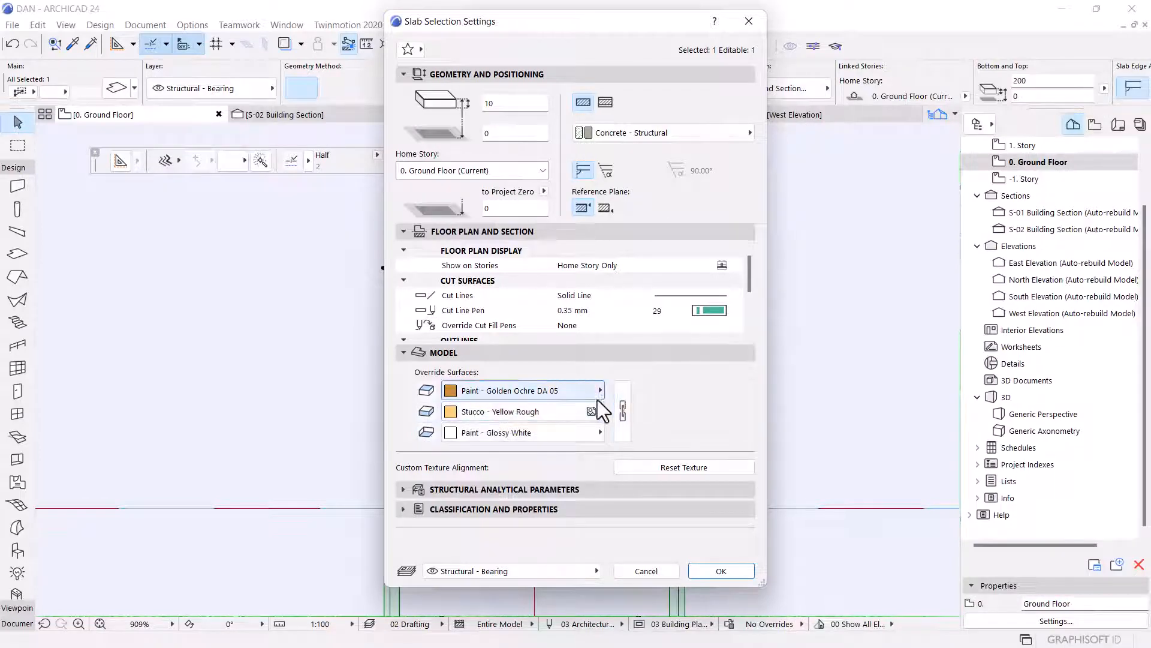
pyautogui.click(623, 403)
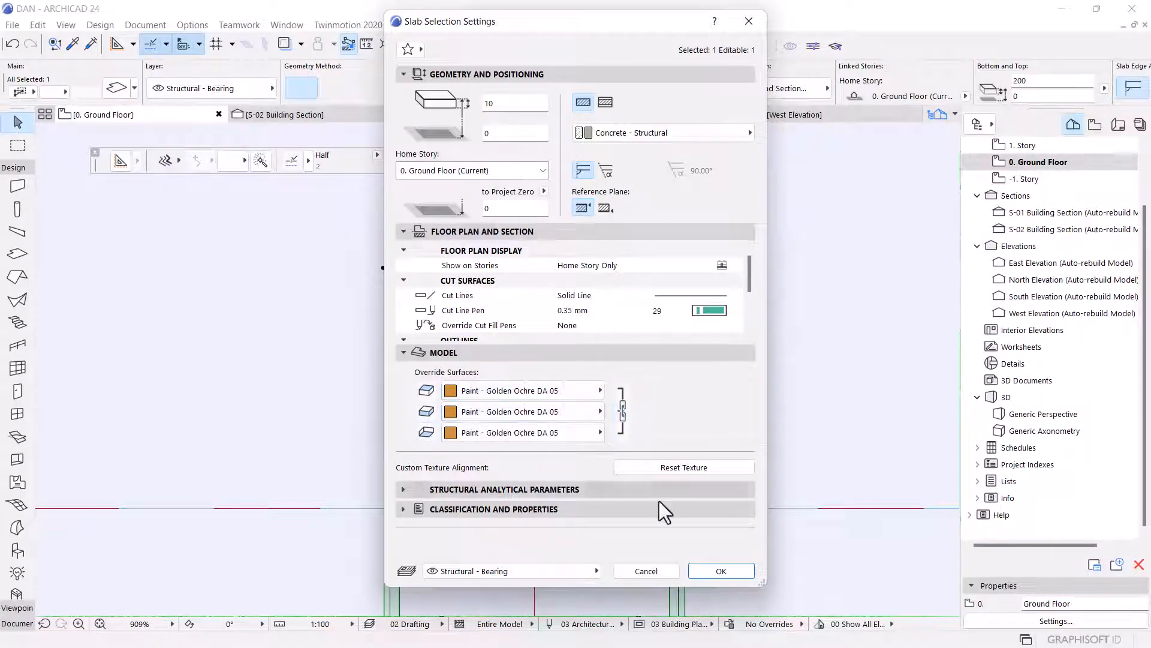
pyautogui.click(727, 567)
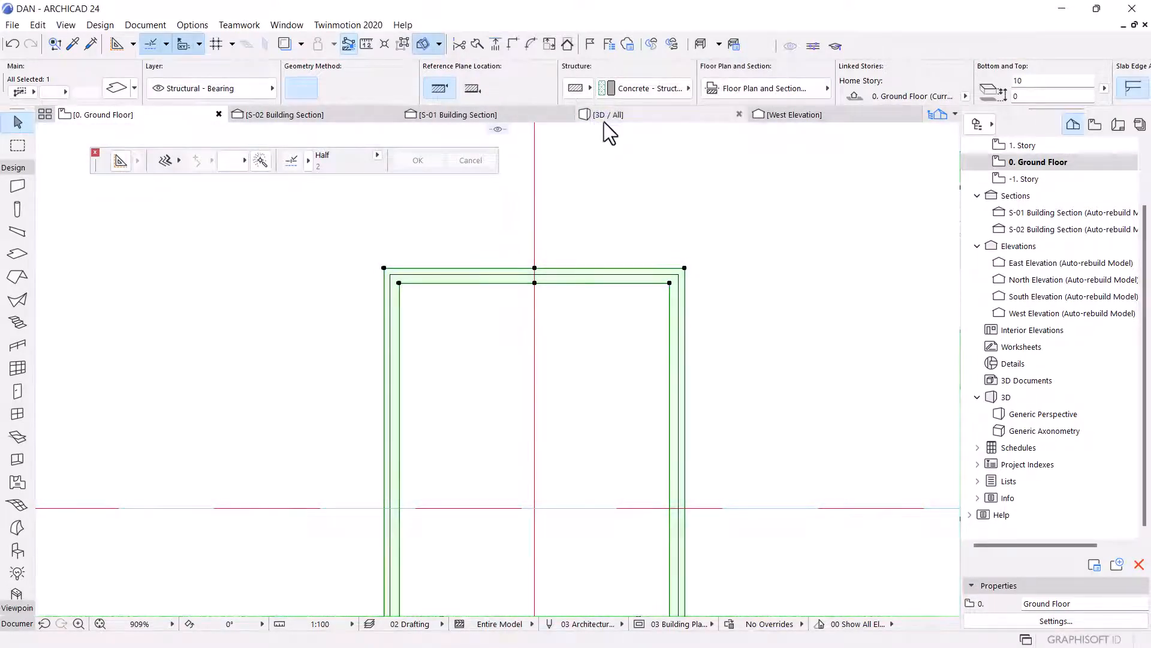
# Select the inner slab pieces and set their thickness to 45 and all surfaces to Paint - Anthracite DA-14.
pyautogui.moveTo(604, 116)
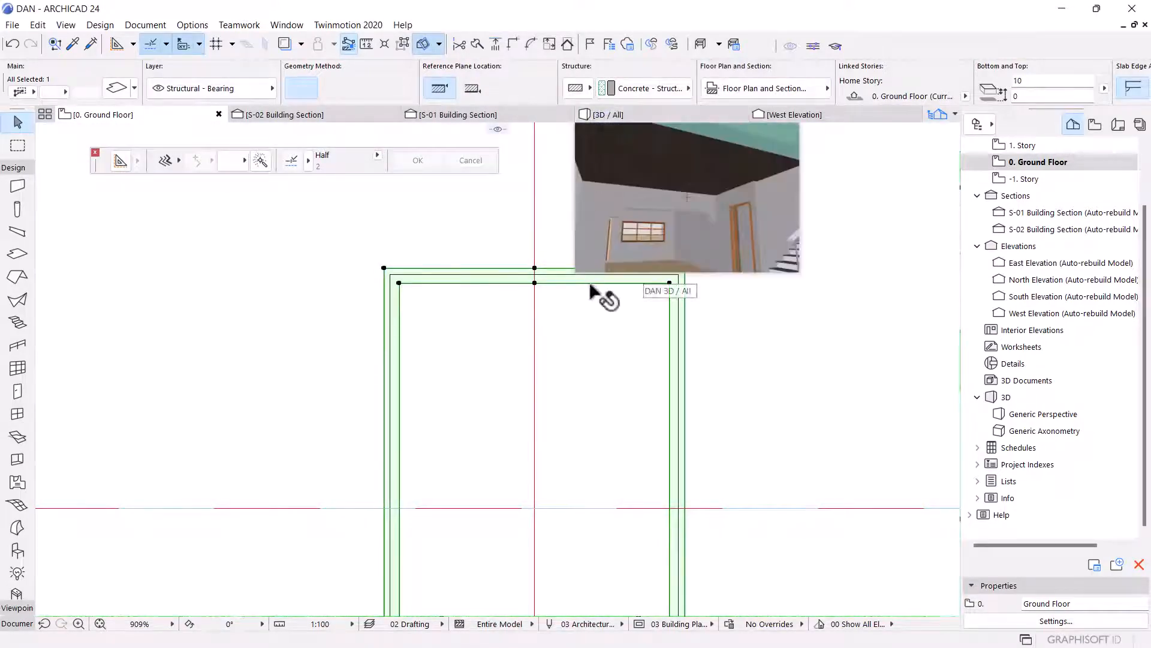
pyautogui.press('Escape')
pyautogui.scroll(5, 547, 282)
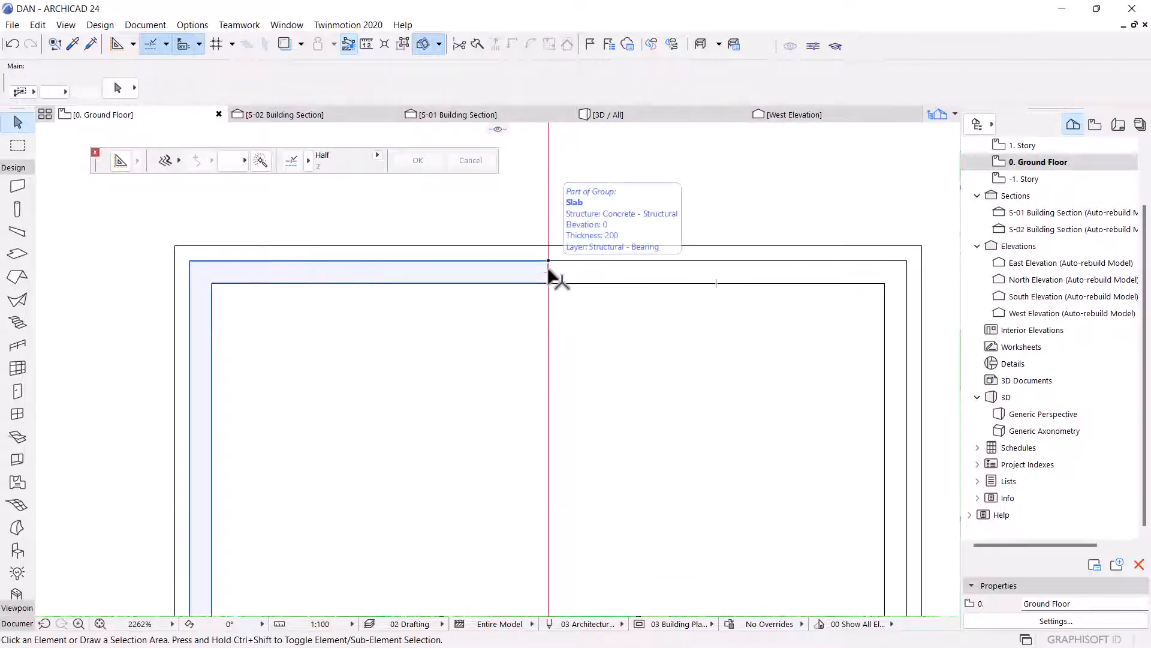
pyautogui.click(547, 266)
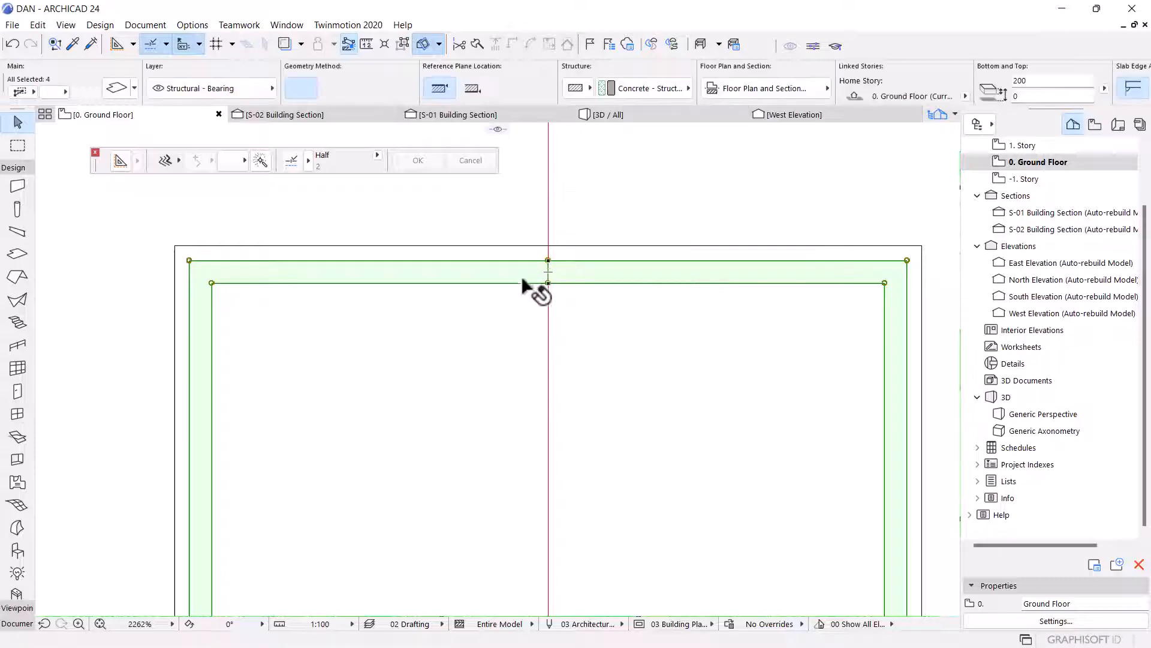
pyautogui.hotkey('ctrl', 't')
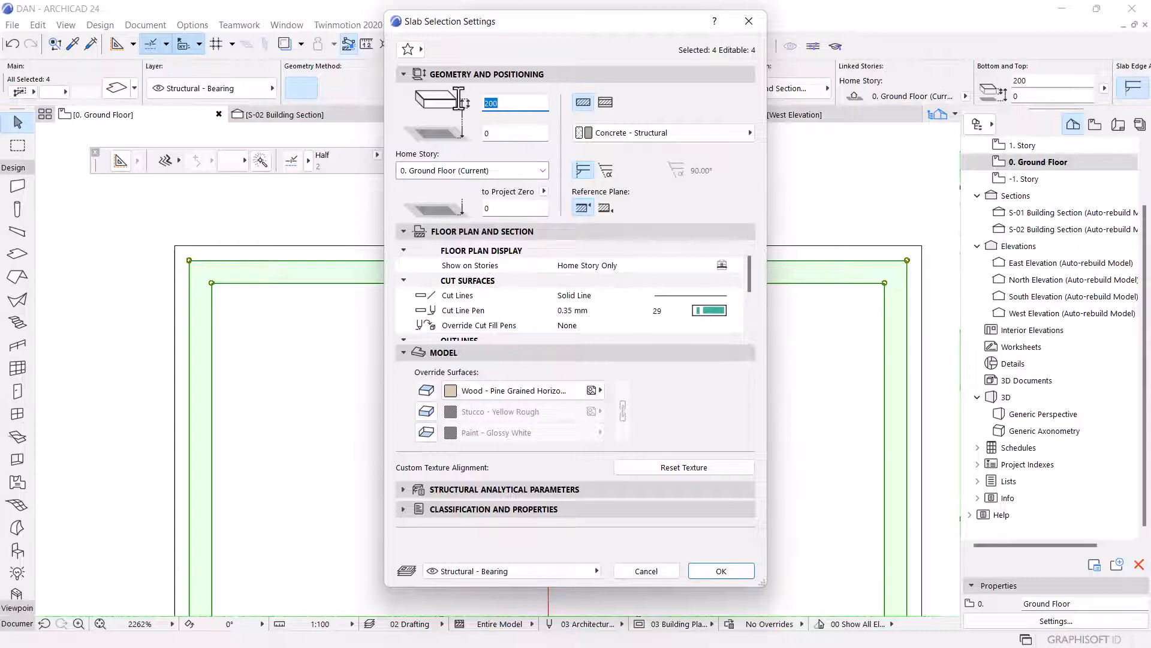
pyautogui.write('5')
pyautogui.click(466, 397)
pyautogui.scroll(5, 668, 447)
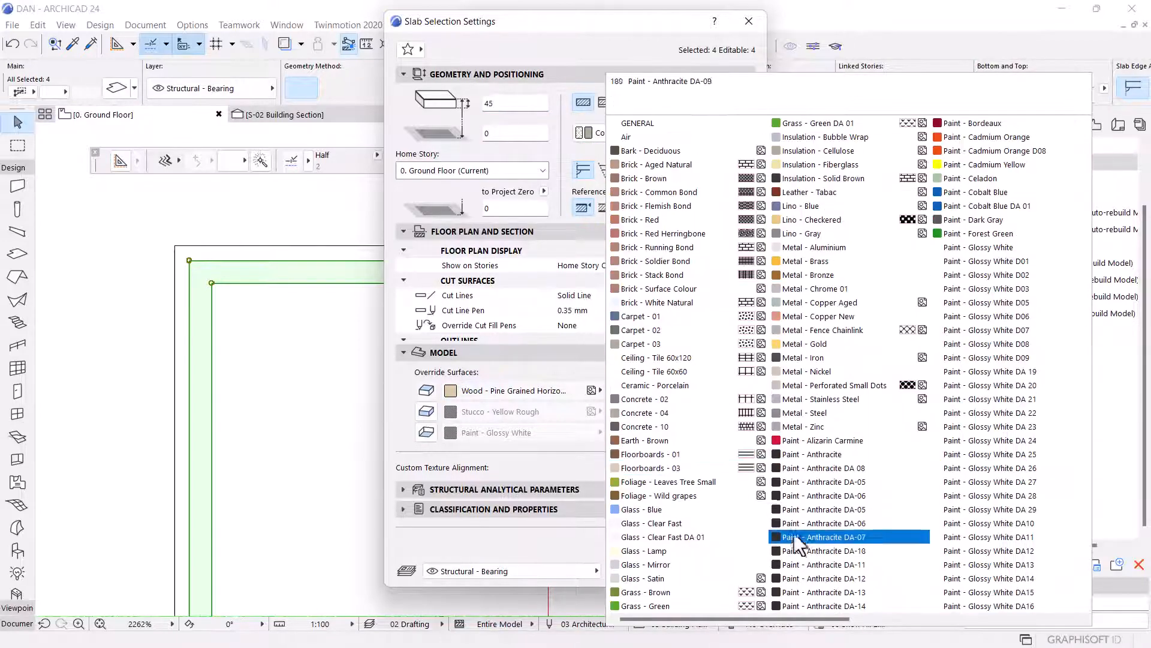
pyautogui.click(830, 605)
pyautogui.click(433, 410)
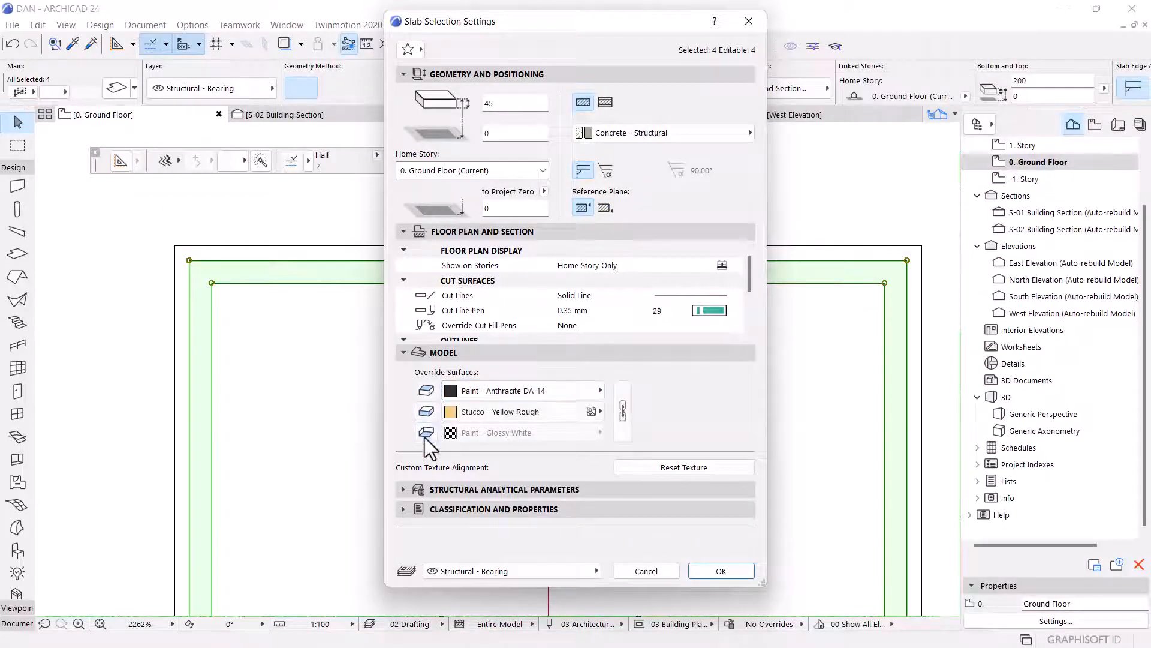
pyautogui.click(426, 432)
pyautogui.click(624, 411)
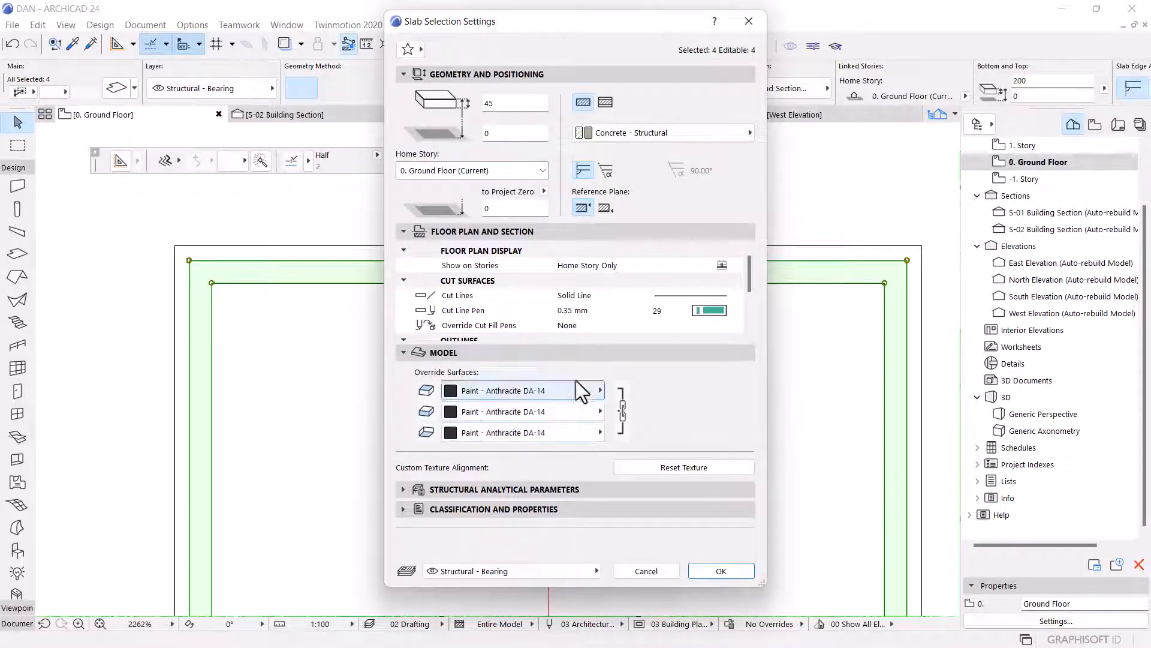
pyautogui.click(621, 398)
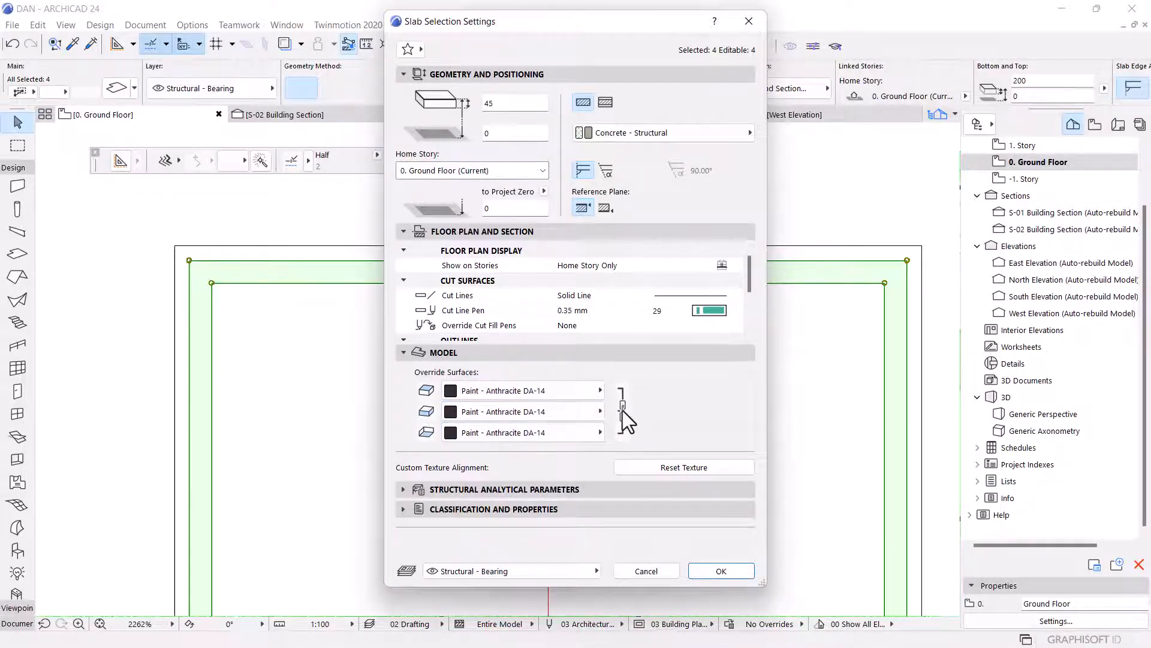
pyautogui.click(622, 410)
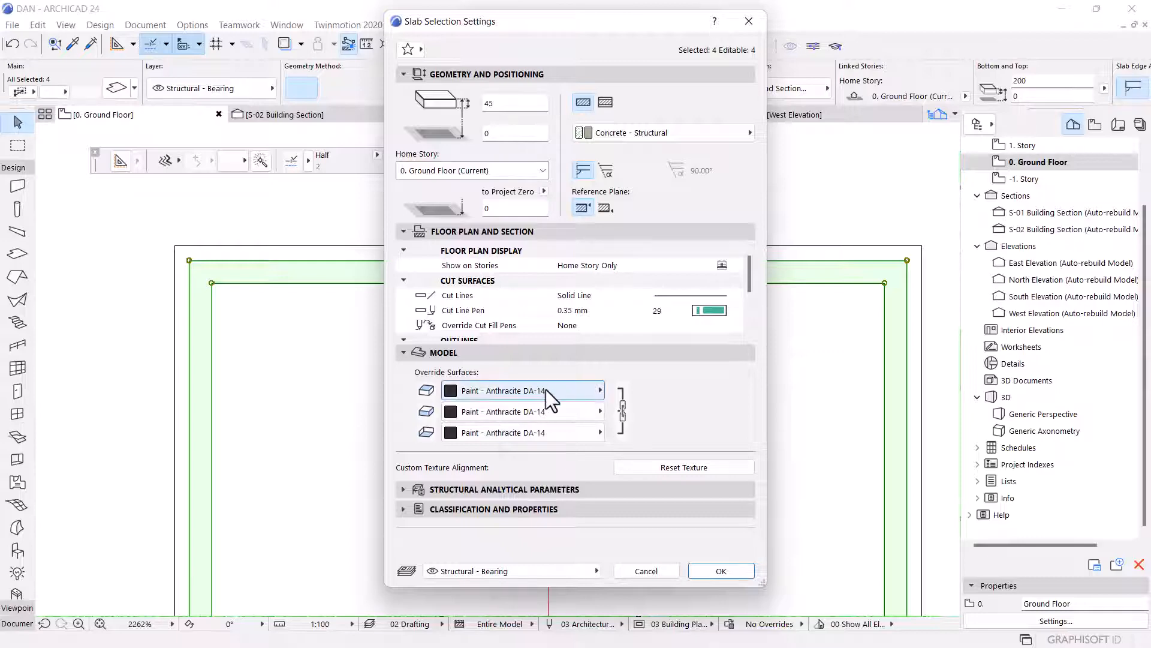
pyautogui.click(720, 572)
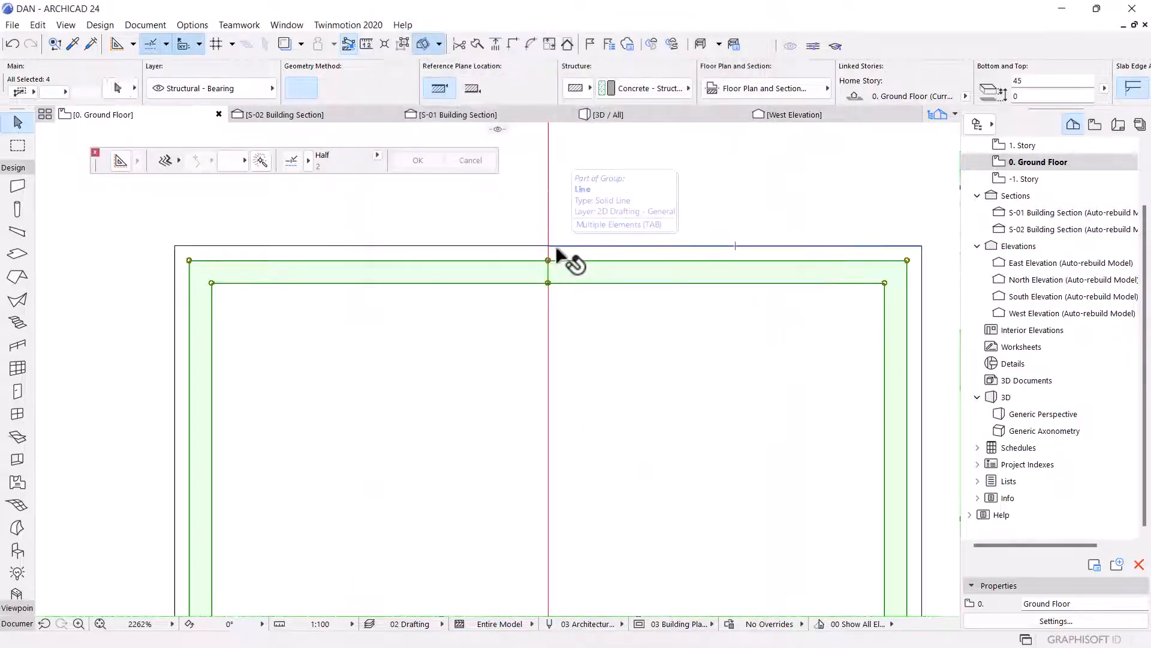
# Try to set the outer slab frame's offset to home story to 7.
pyautogui.keyDown('shift'); pyautogui.click(558, 247); pyautogui.keyUp('shift')
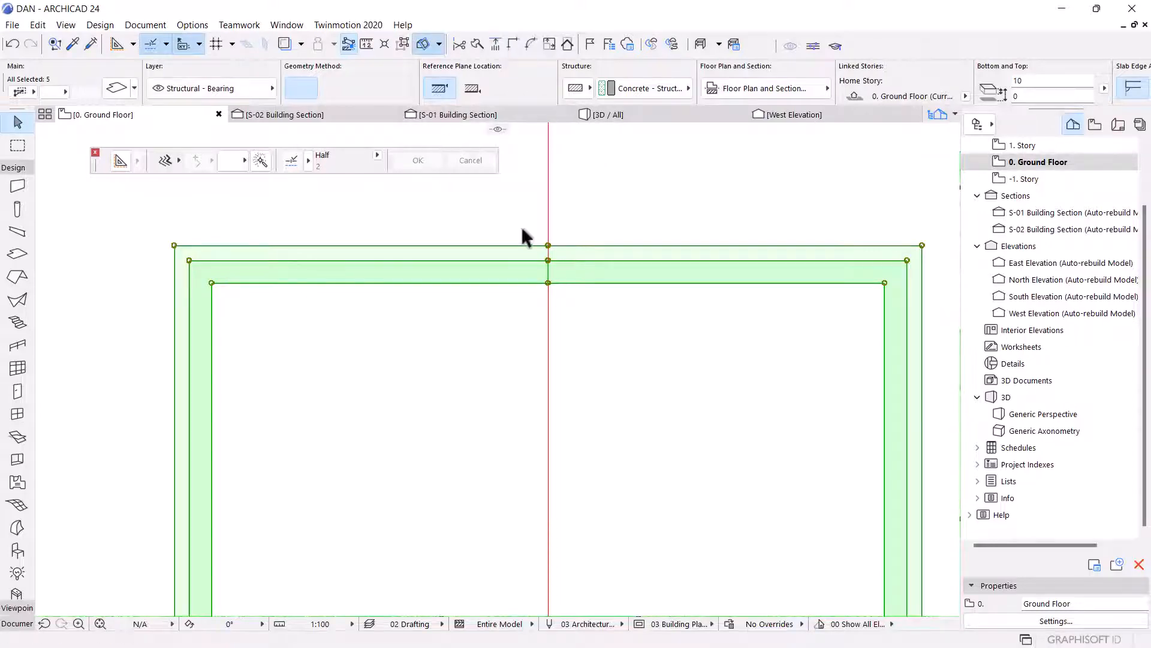
pyautogui.hotkey('ctrl', 't')
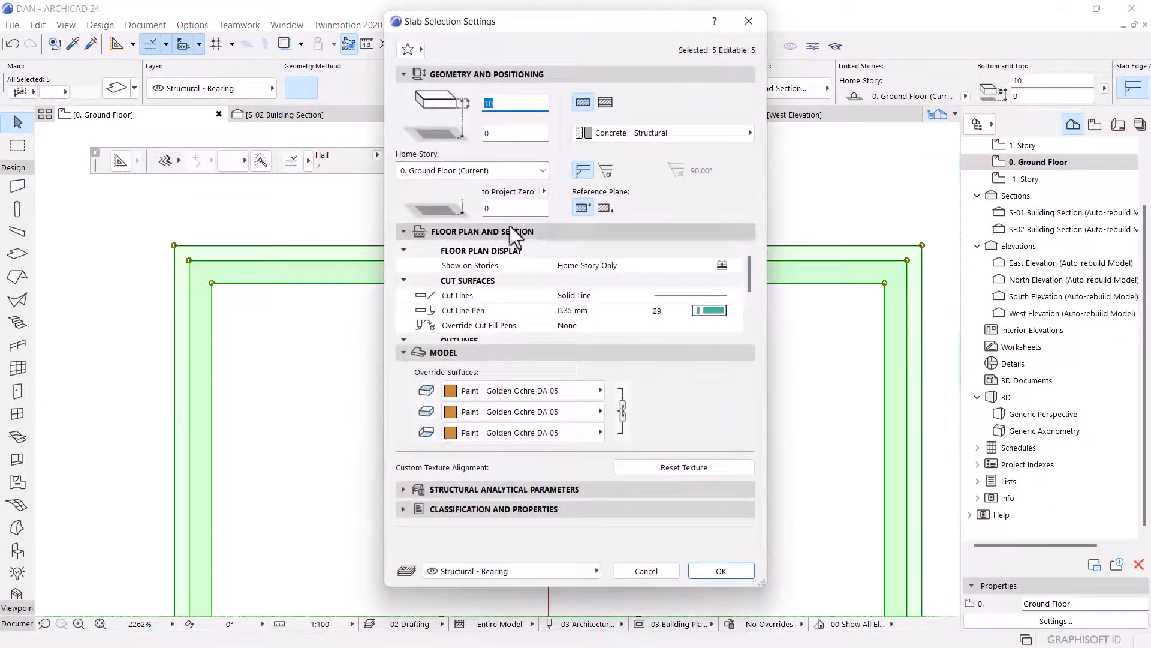
pyautogui.click(501, 133)
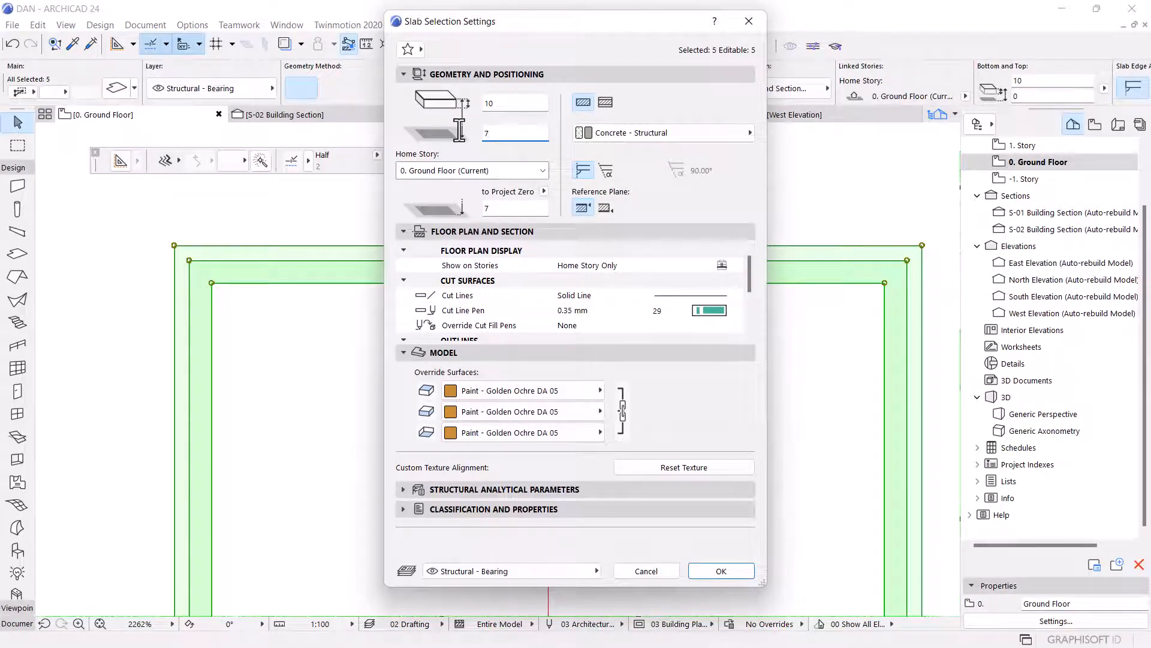
pyautogui.press('Return')
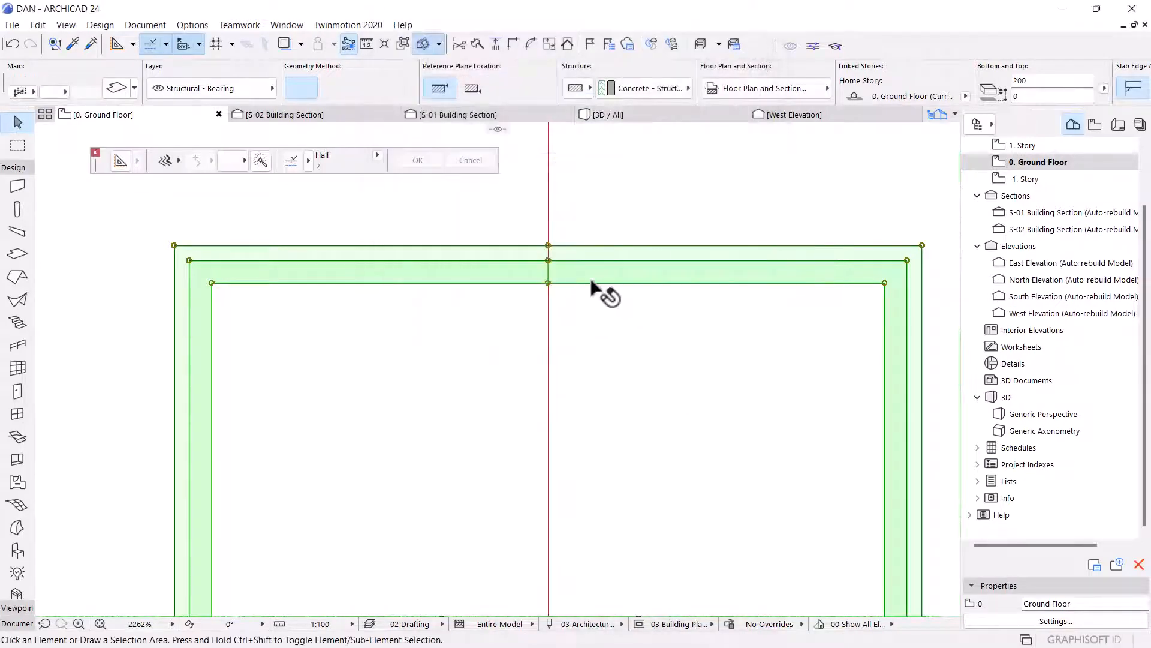
# Reselect the outer slab frame and set its offset to home story to 750.
pyautogui.press('Escape')
pyautogui.click(526, 275)
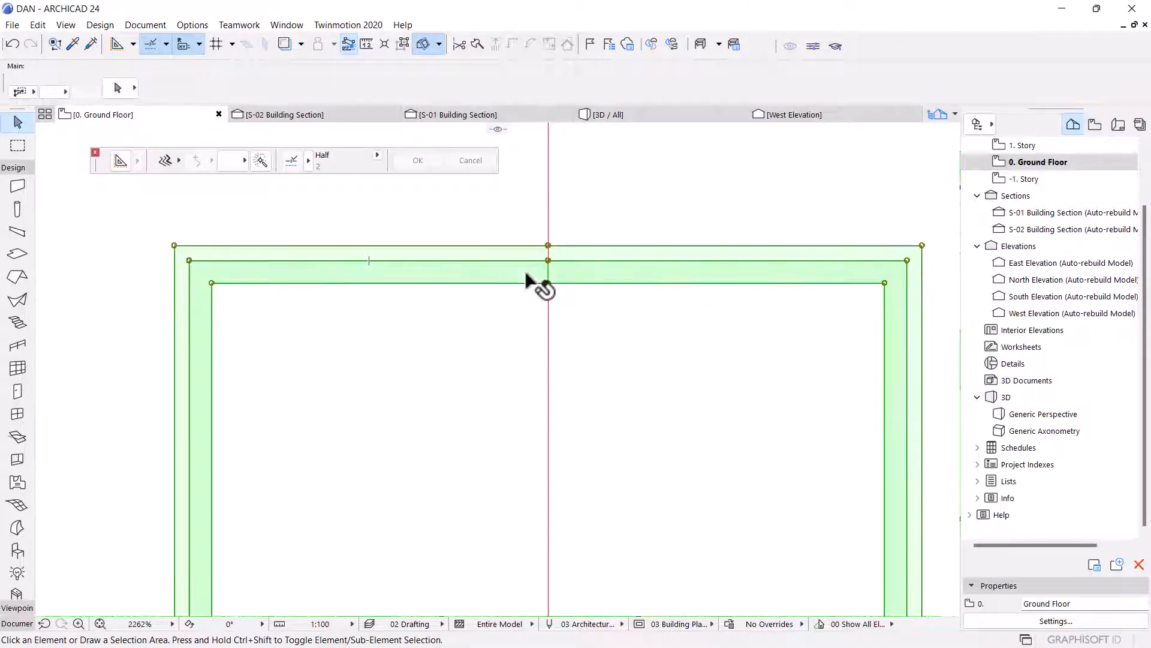
pyautogui.hotkey('ctrl', 't')
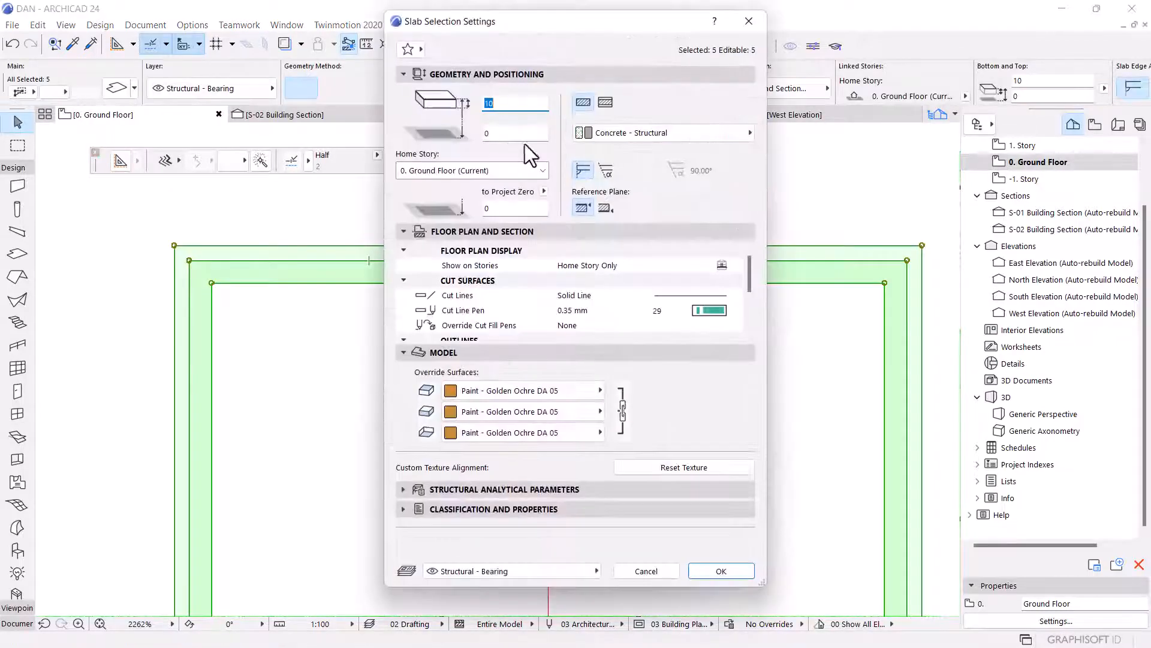
pyautogui.press('Tab')
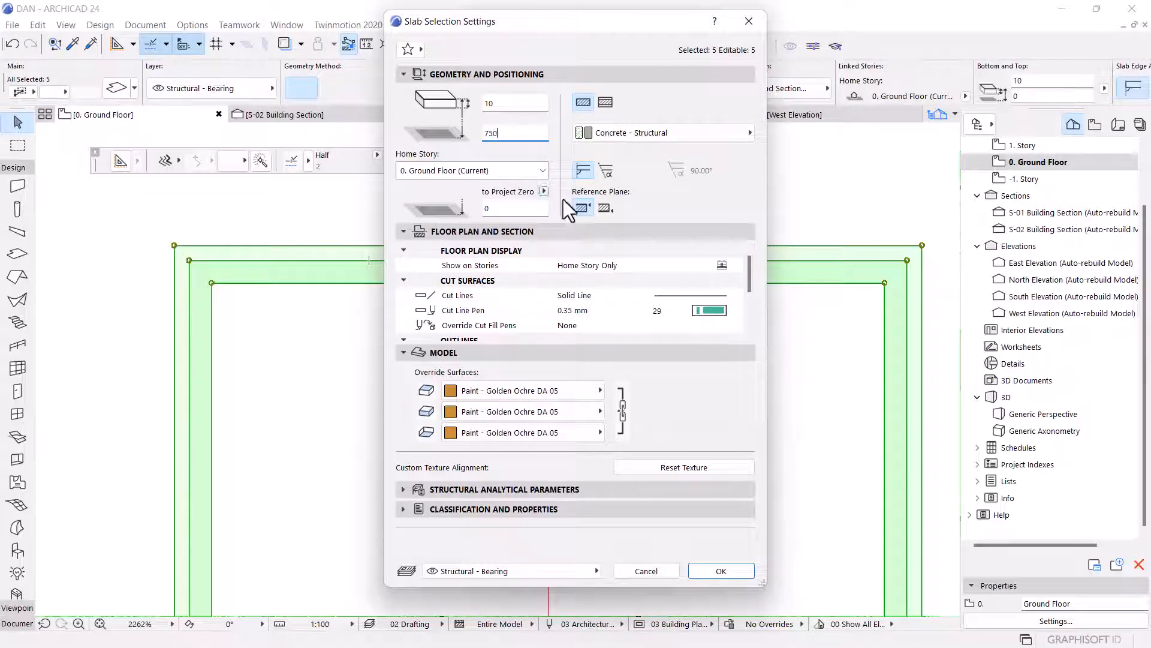
pyautogui.click(735, 573)
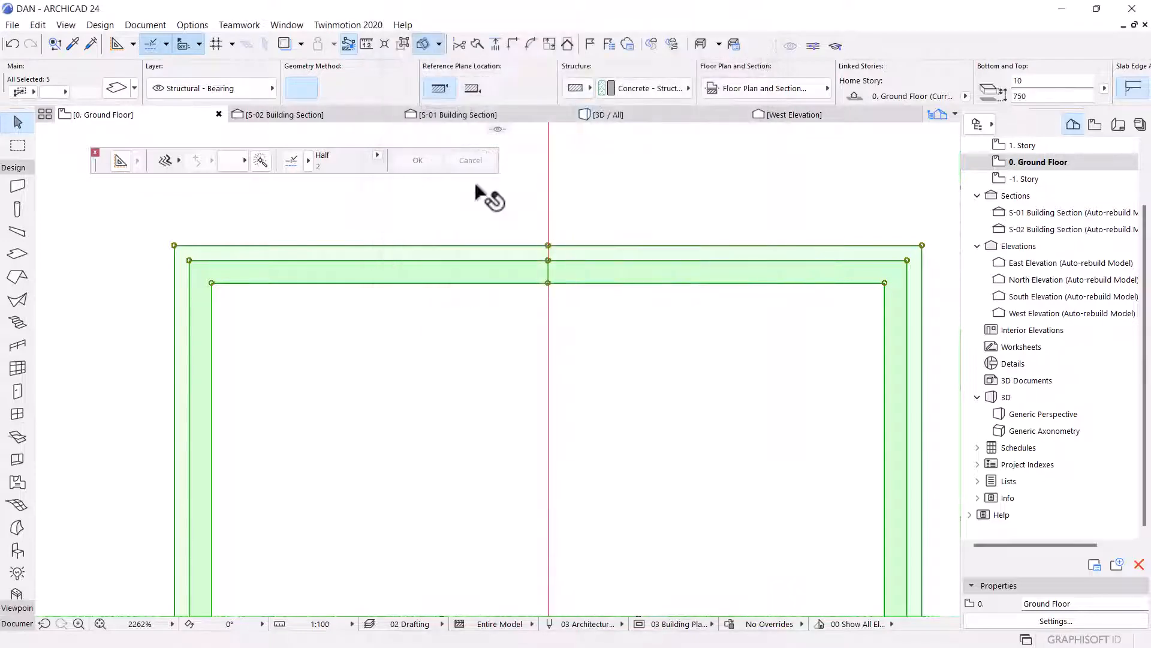
# In the S-02 Building Section, move the inner slab pieces vertically up about 1484 at the stair landing.
pyautogui.click(327, 109)
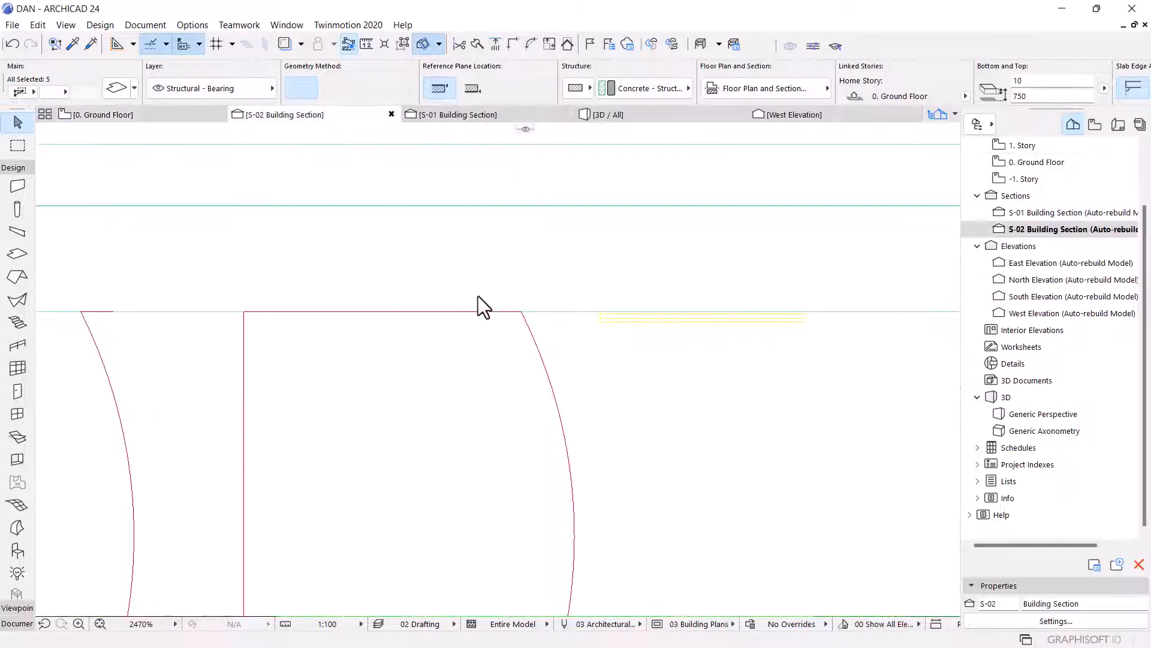
pyautogui.scroll(-3, 528, 229)
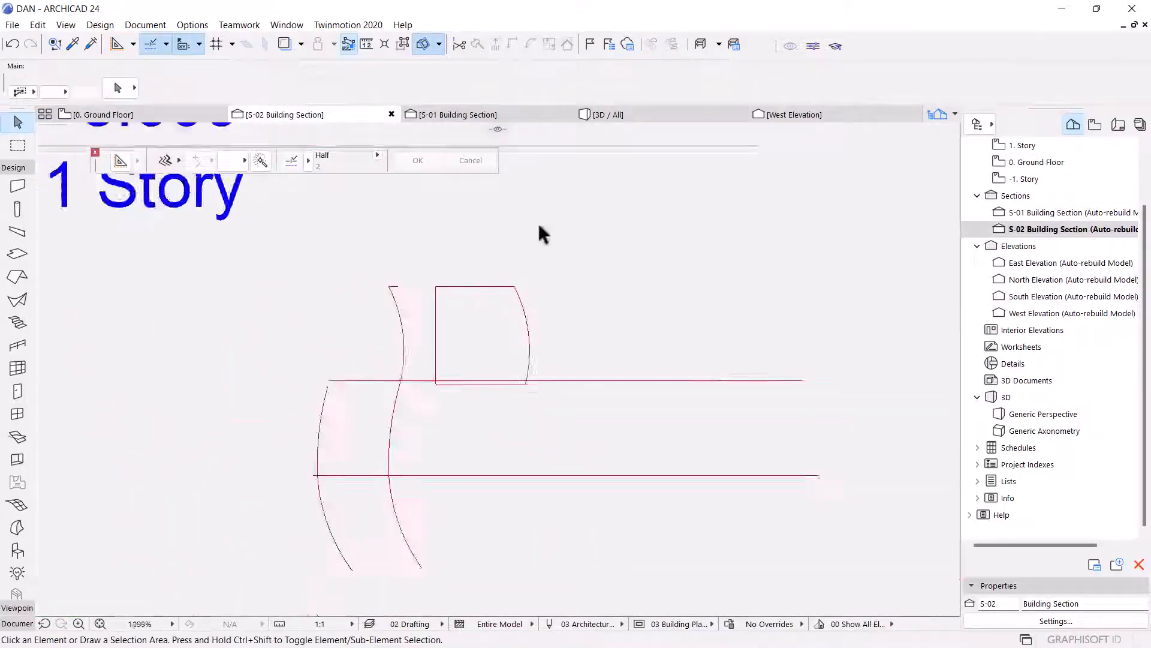
pyautogui.scroll(-3, 558, 251)
pyautogui.scroll(-3, 566, 285)
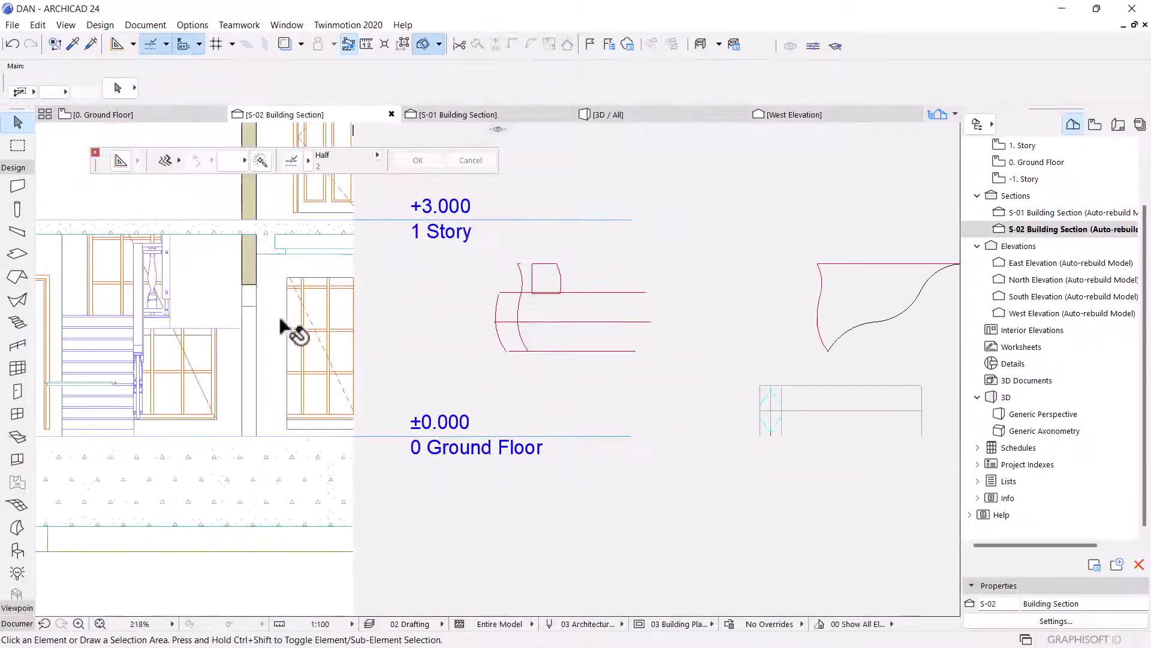
pyautogui.scroll(-5, 285, 327)
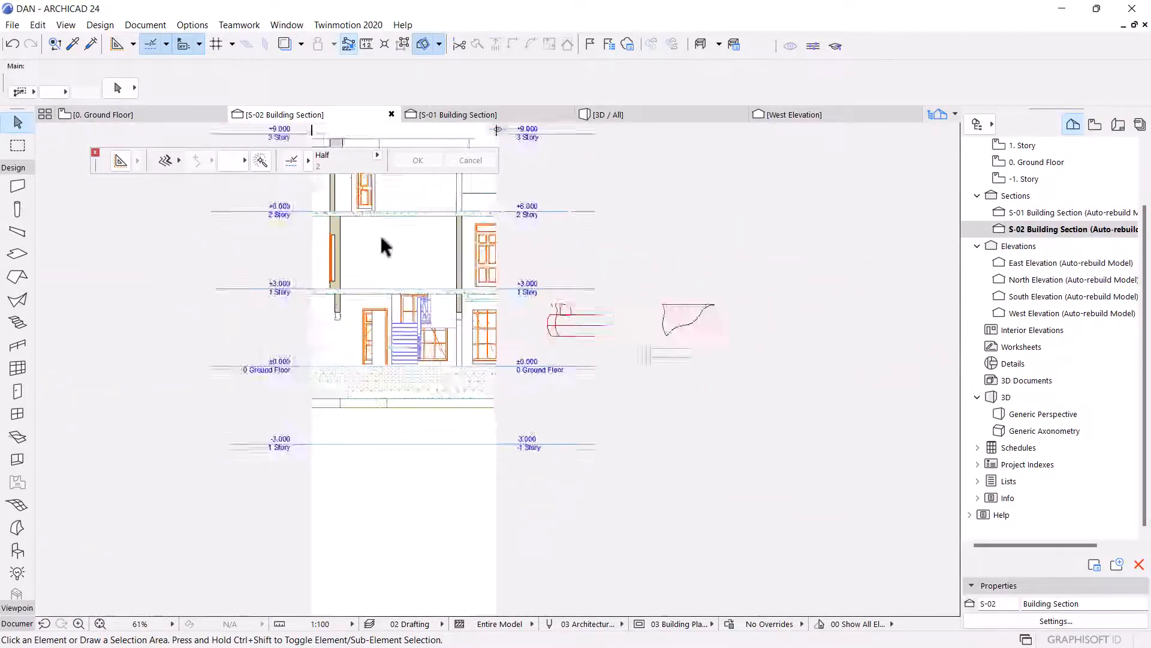
pyautogui.scroll(7, 384, 258)
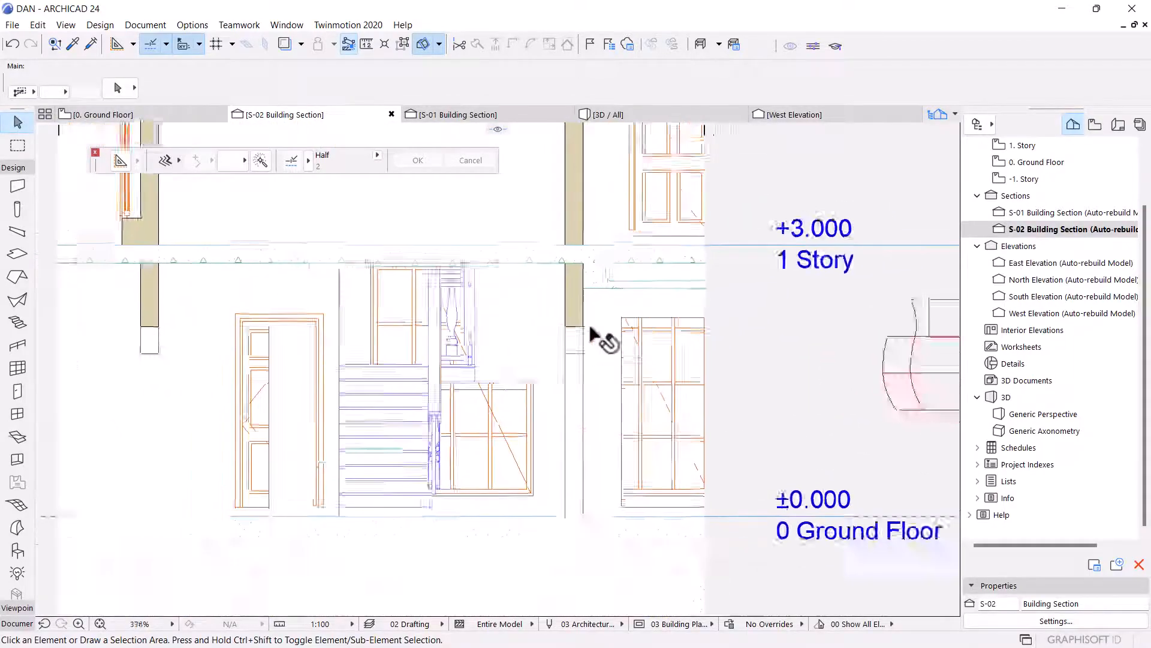
pyautogui.scroll(-4, 507, 376)
pyautogui.scroll(7, 449, 419)
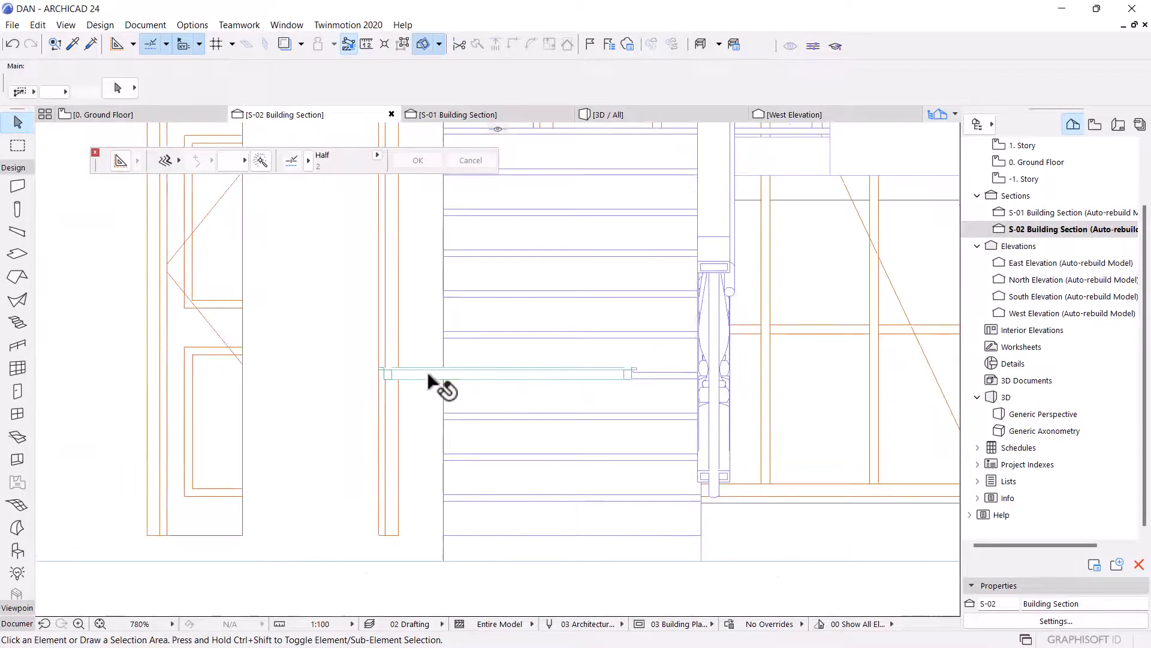
pyautogui.click(429, 374)
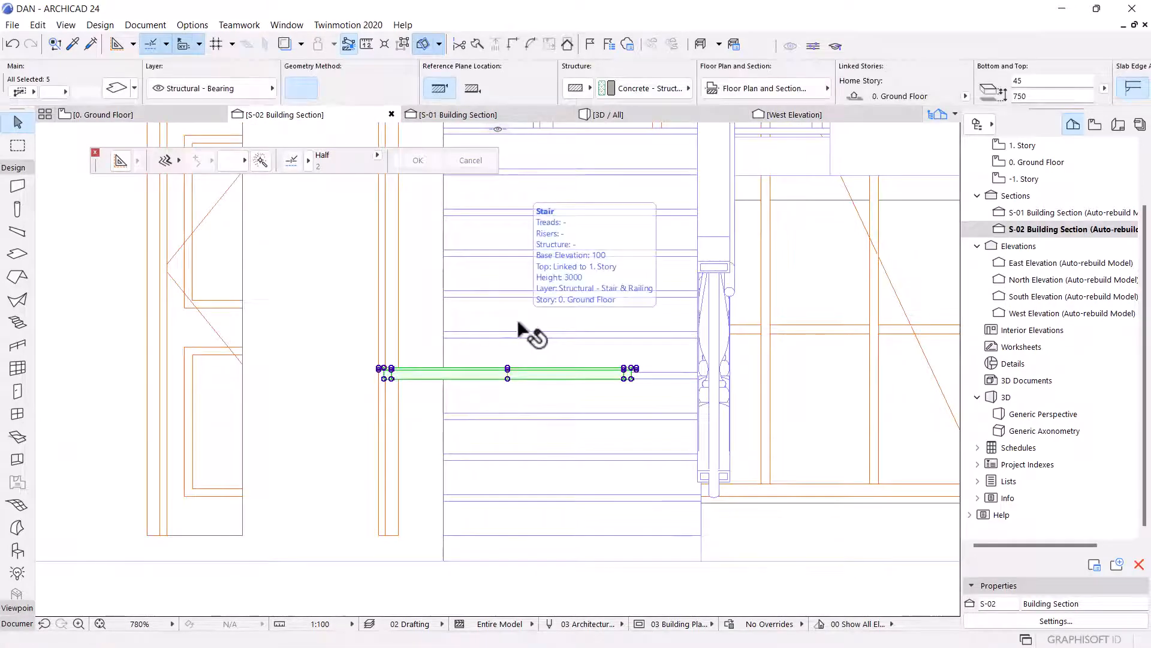
pyautogui.scroll(8, 512, 378)
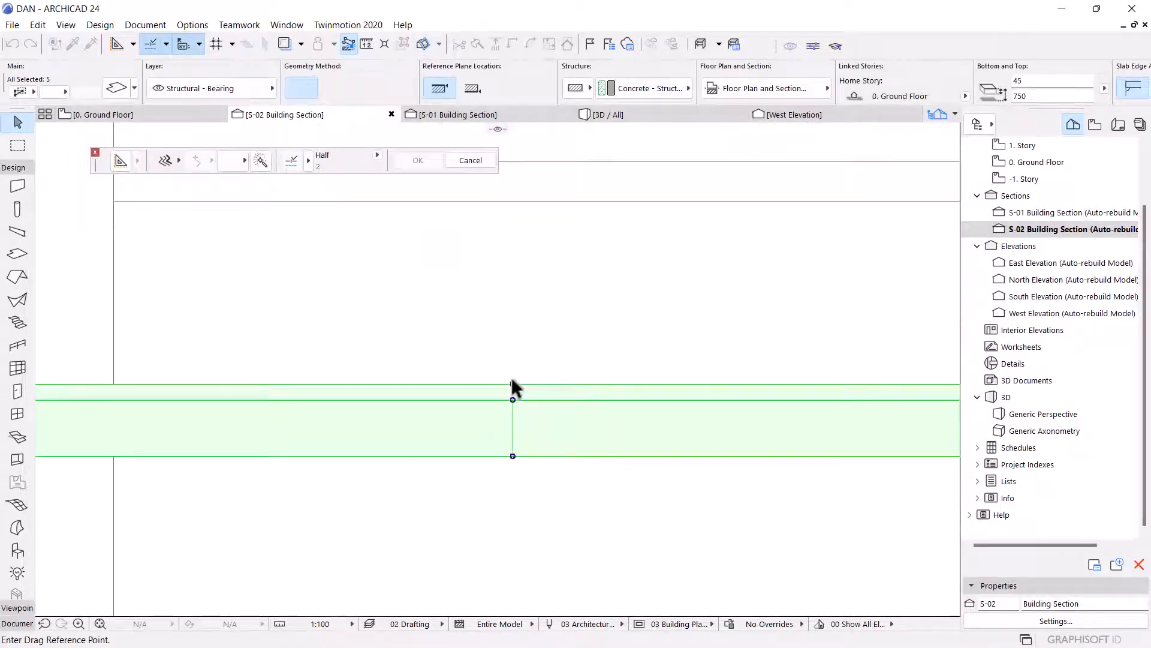
pyautogui.click(512, 382)
pyautogui.scroll(-10, 526, 497)
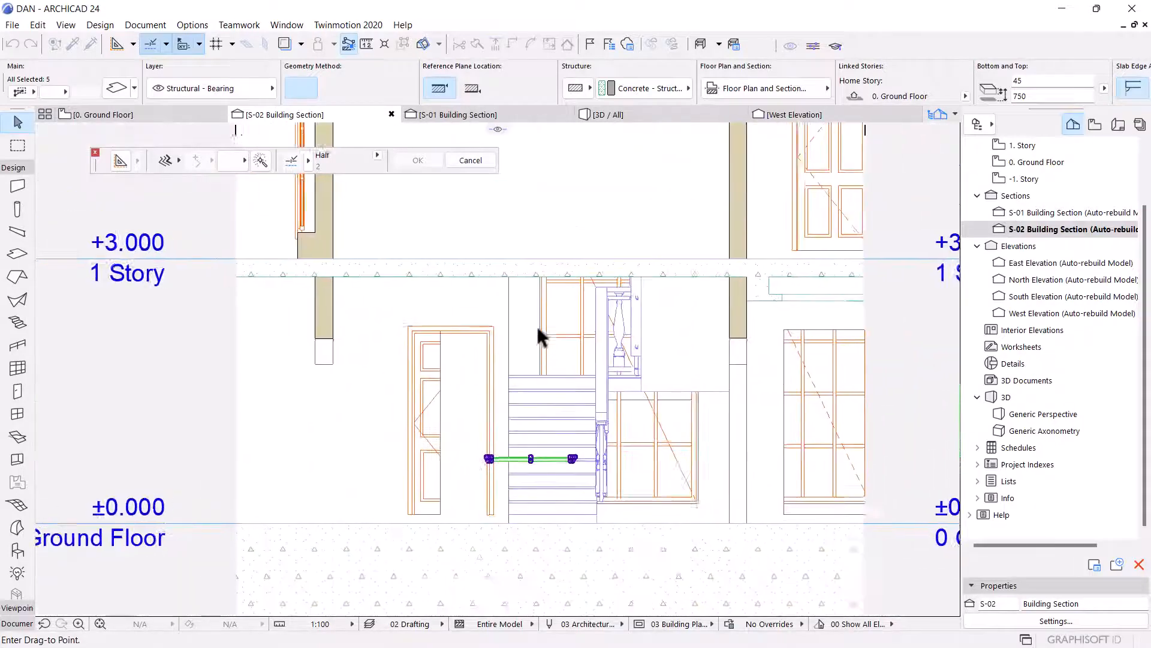
pyautogui.scroll(5, 538, 335)
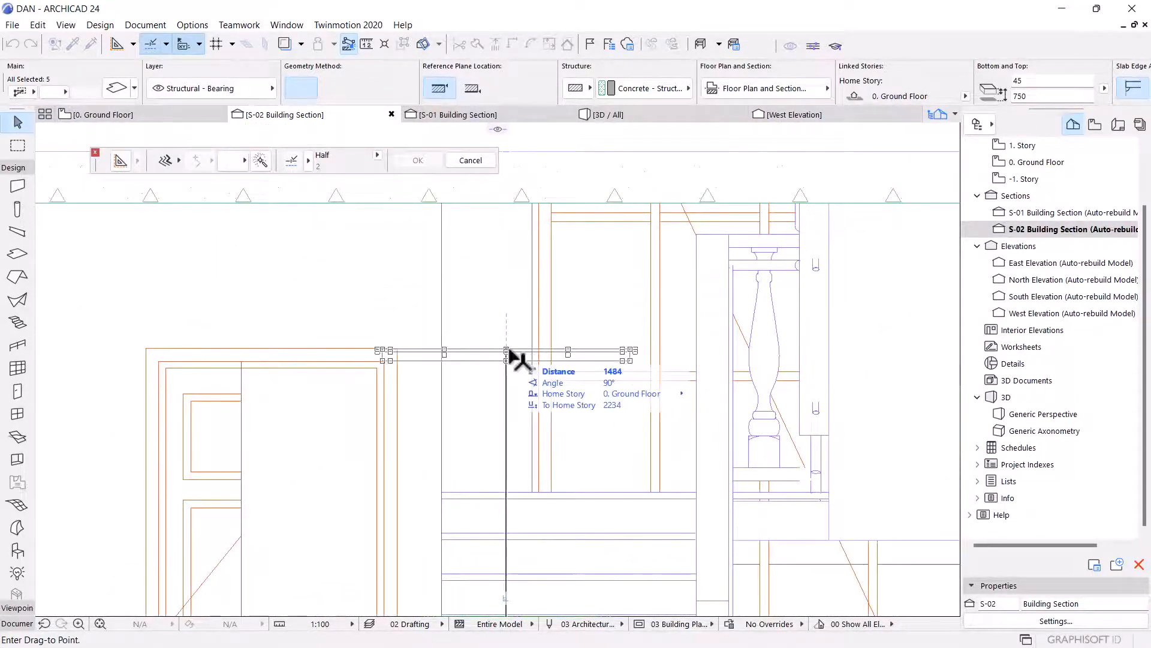
pyautogui.click(508, 353)
pyautogui.scroll(5, 488, 316)
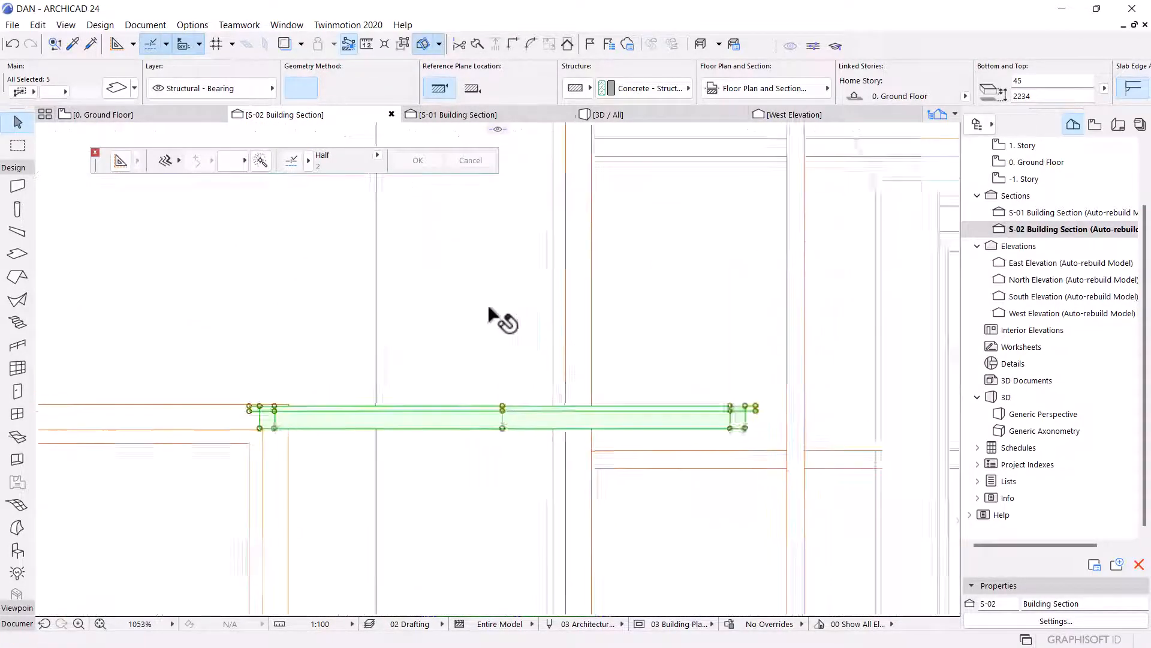
pyautogui.press('Escape')
# Draw a vertical reference line 60 long downward from the storey level line above the slab.
pyautogui.click(15, 170)
pyautogui.click(5, 199)
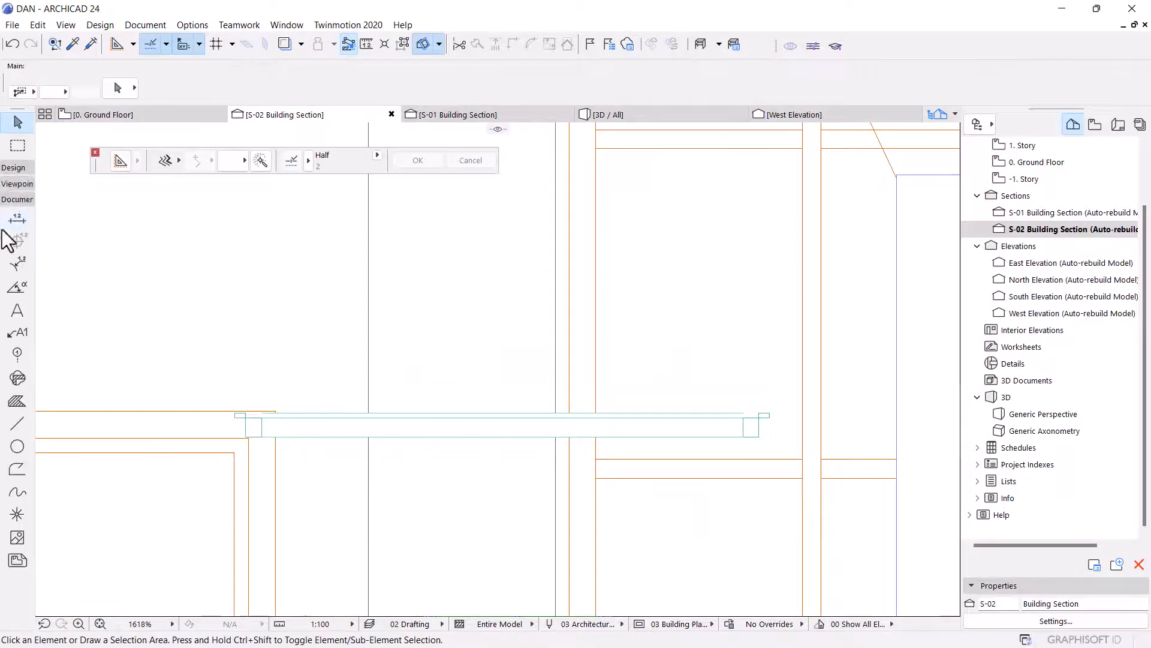
pyautogui.click(18, 424)
pyautogui.scroll(-3, 537, 237)
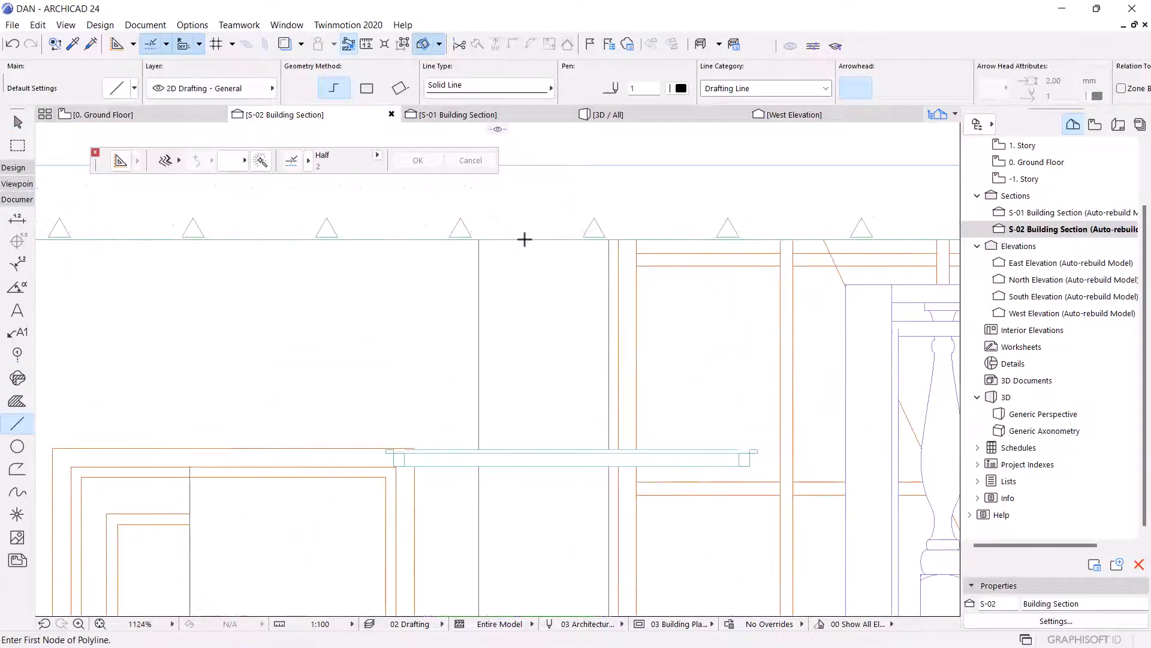
pyautogui.click(571, 240)
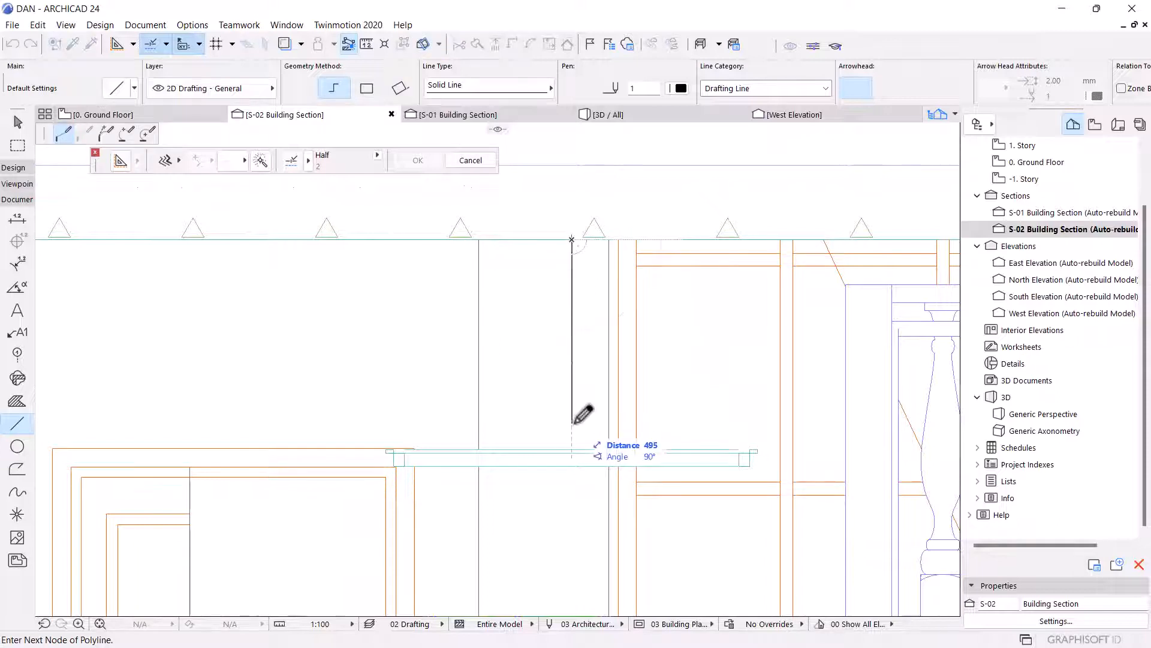
pyautogui.write('600')
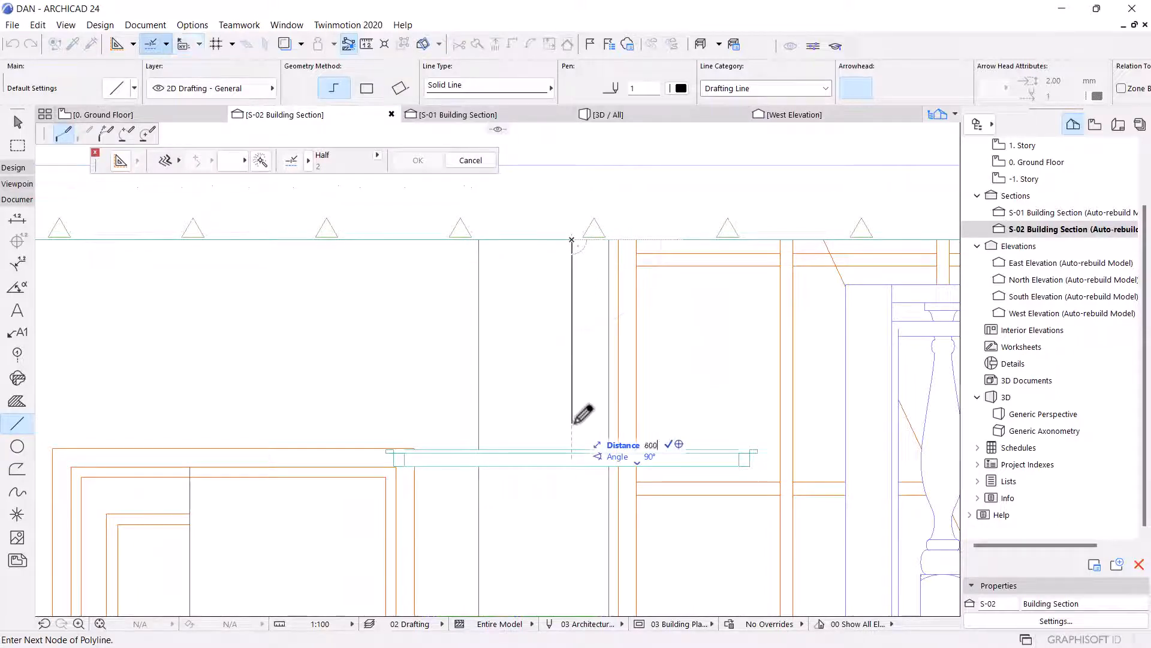
pyautogui.press('Return')
pyautogui.press('Escape')
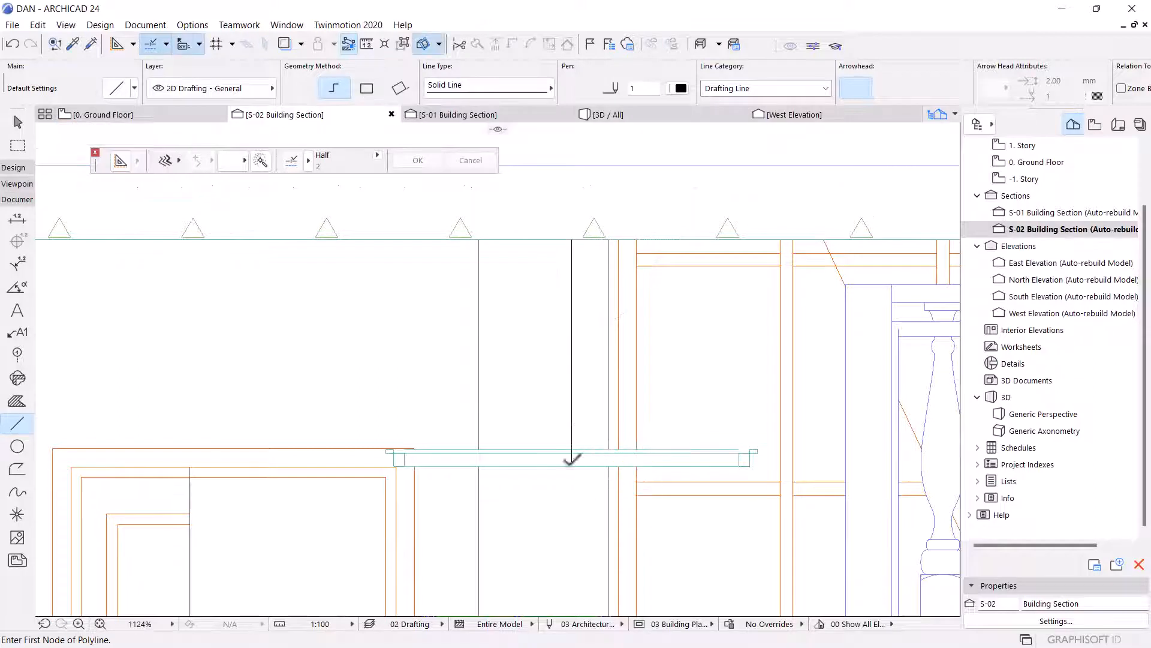
# Move the five selected slab pieces vertically so their top snaps to the reference line's lower end.
pyautogui.scroll(3, 557, 441)
pyautogui.click(578, 363)
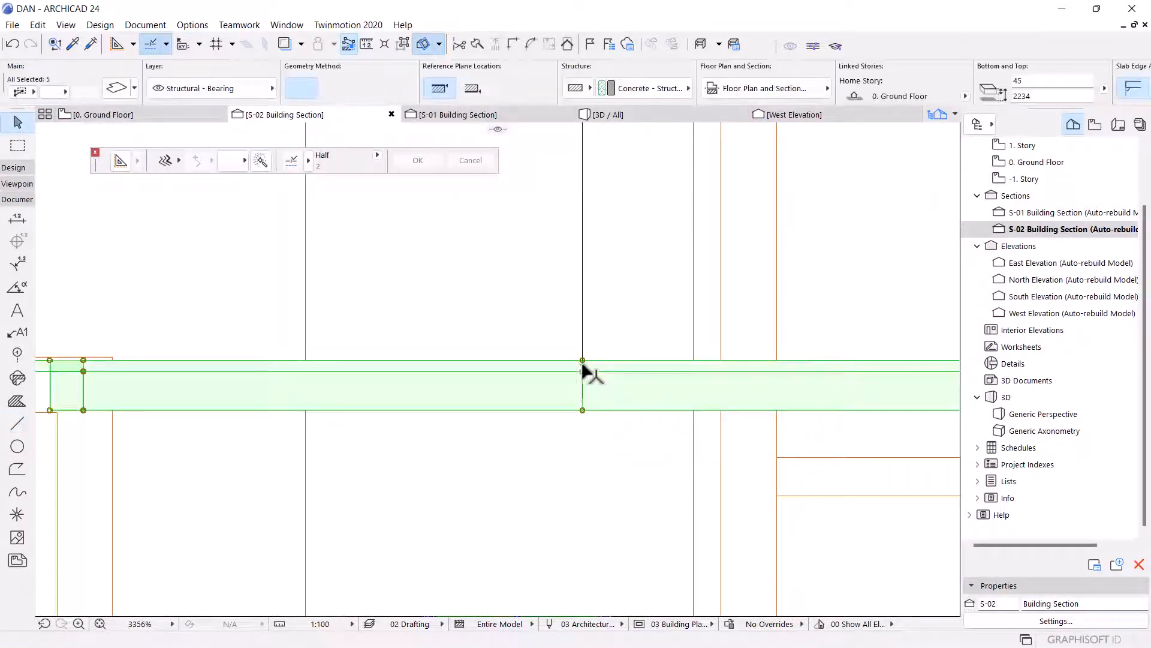
pyautogui.click(582, 363)
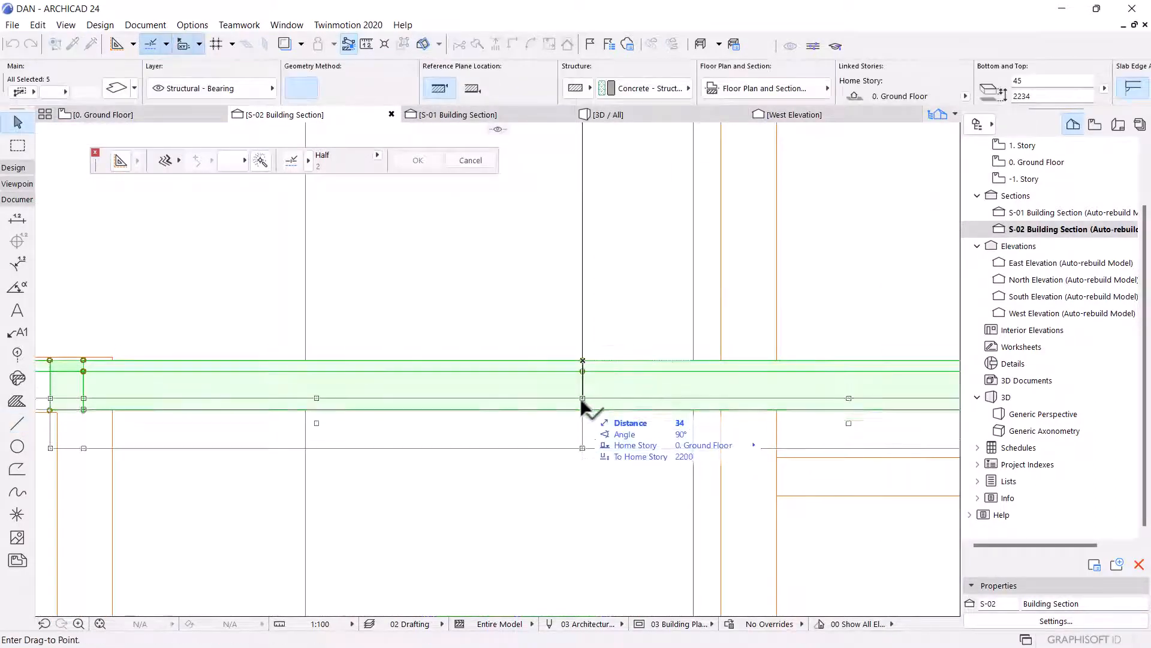
pyautogui.click(582, 409)
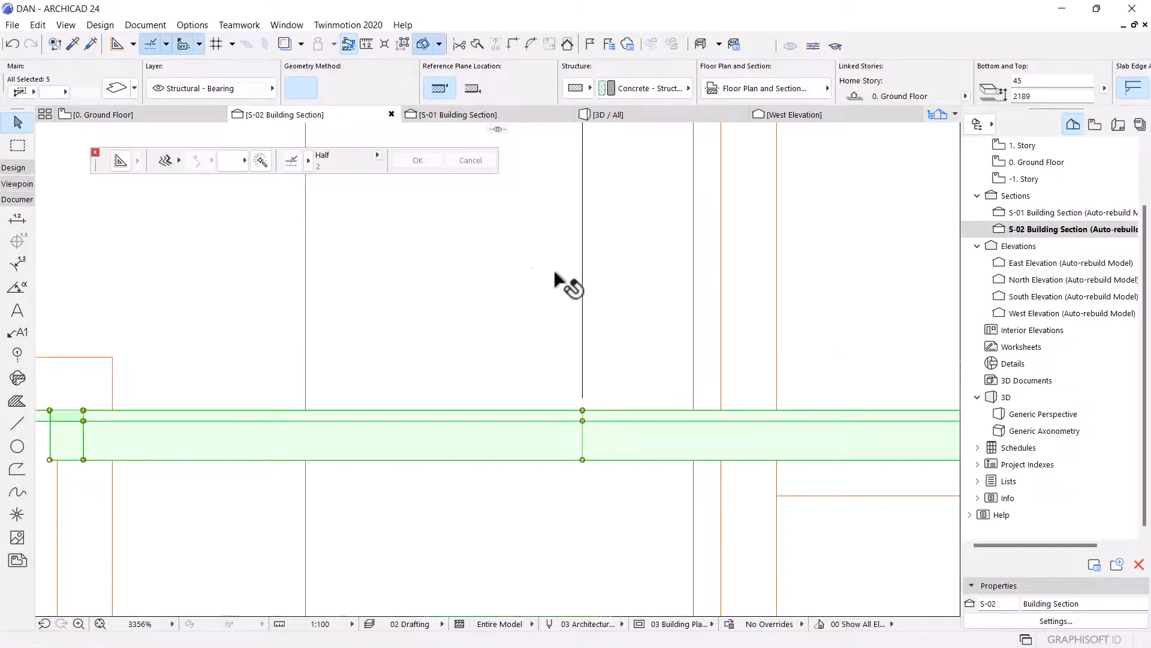
pyautogui.click(582, 409)
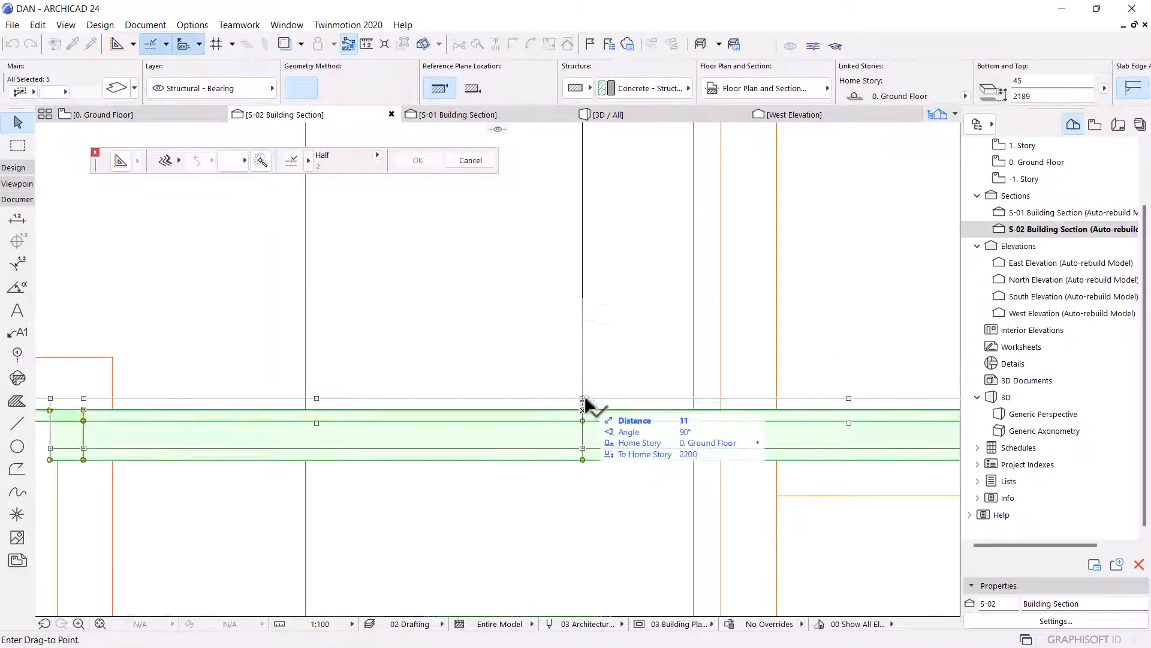
pyautogui.click(586, 400)
pyautogui.press('Escape')
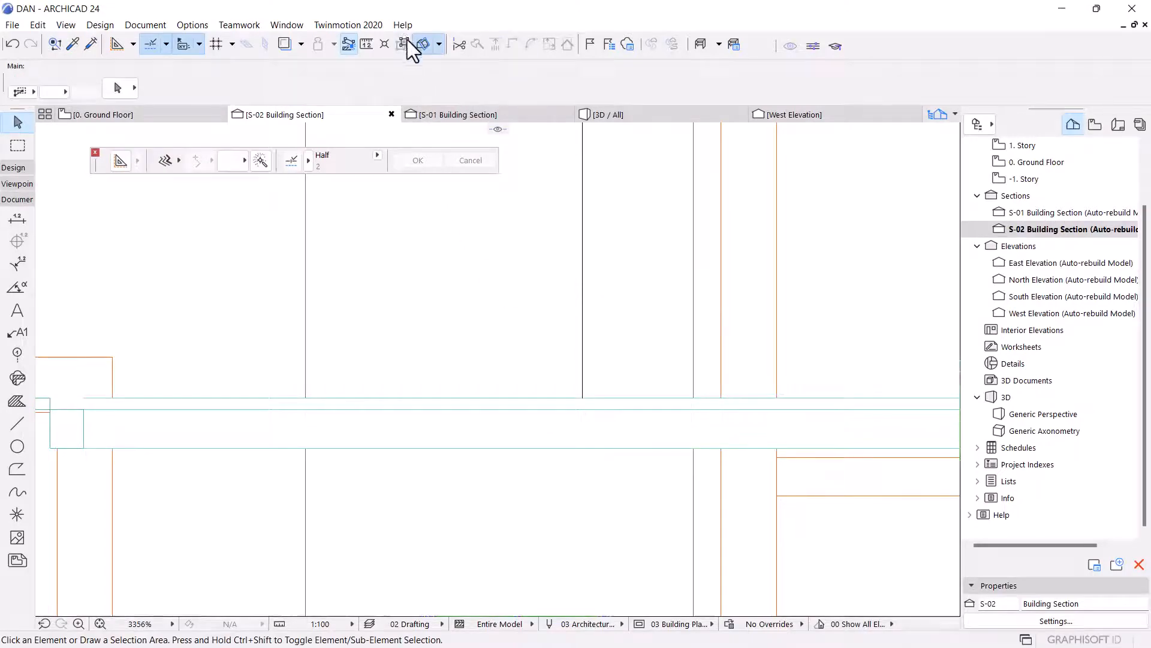
# With groups suspended, drag the thin landing slab piece up to align with the upper slab surface.
pyautogui.scroll(-2, 586, 423)
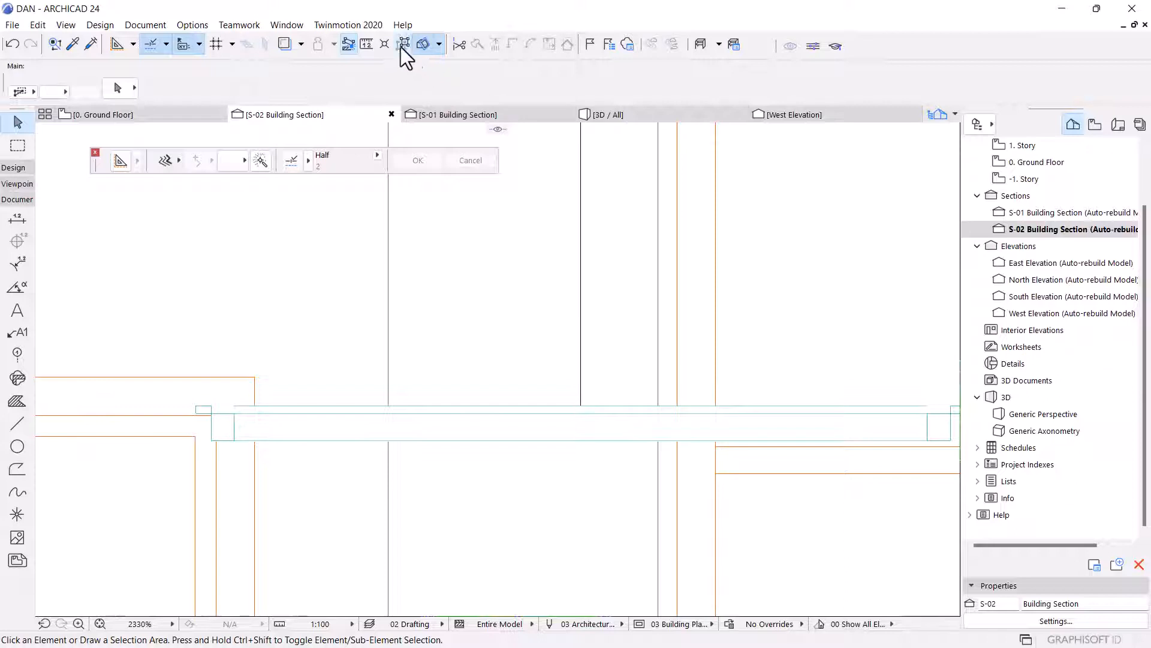
pyautogui.click(402, 45)
pyautogui.click(571, 414)
pyautogui.scroll(1, 144, 462)
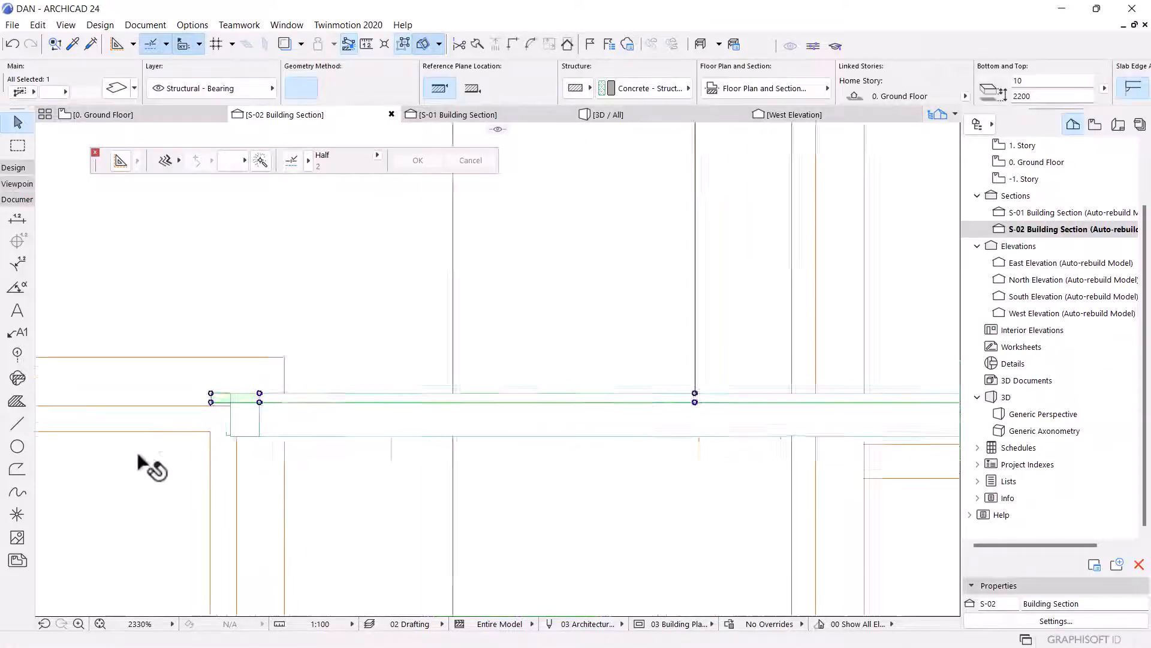
pyautogui.scroll(5, 144, 458)
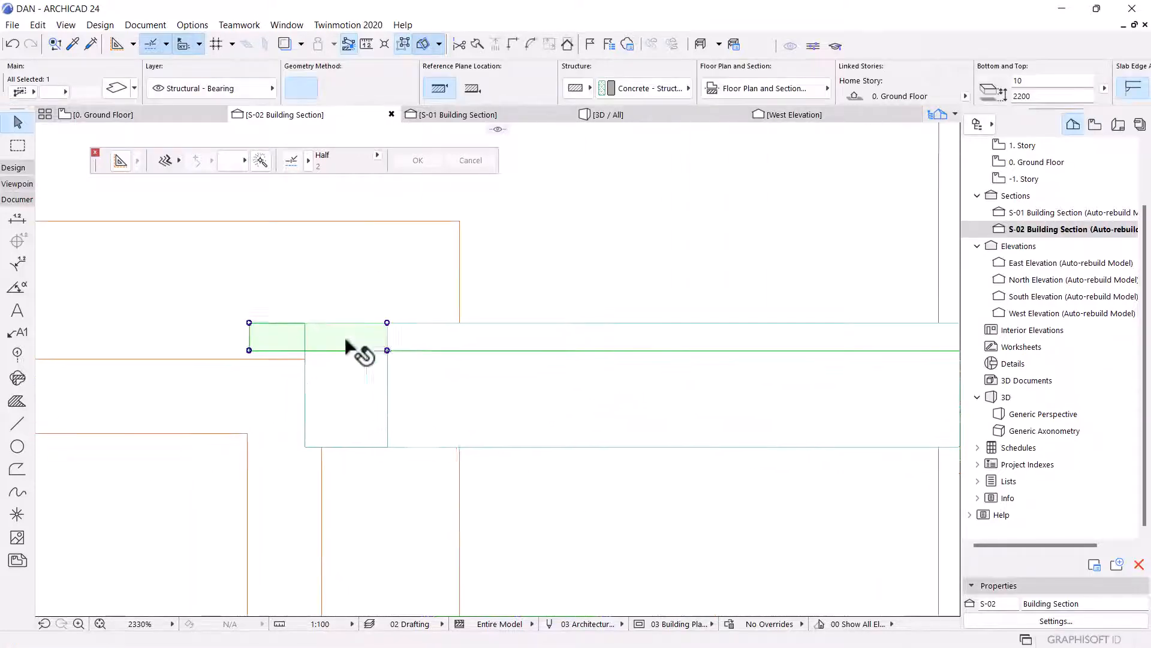
pyautogui.hotkey('ctrl', 'd')
pyautogui.click(388, 350)
pyautogui.click(387, 323)
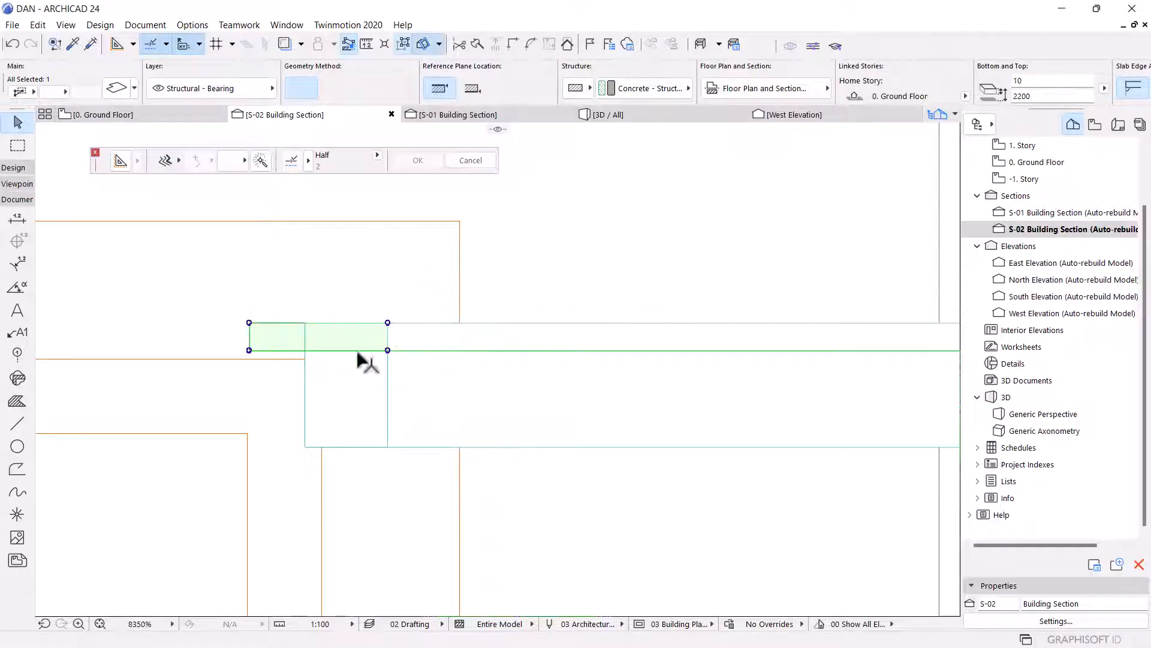
pyautogui.hotkey('ctrl', 'd')
pyautogui.click(388, 350)
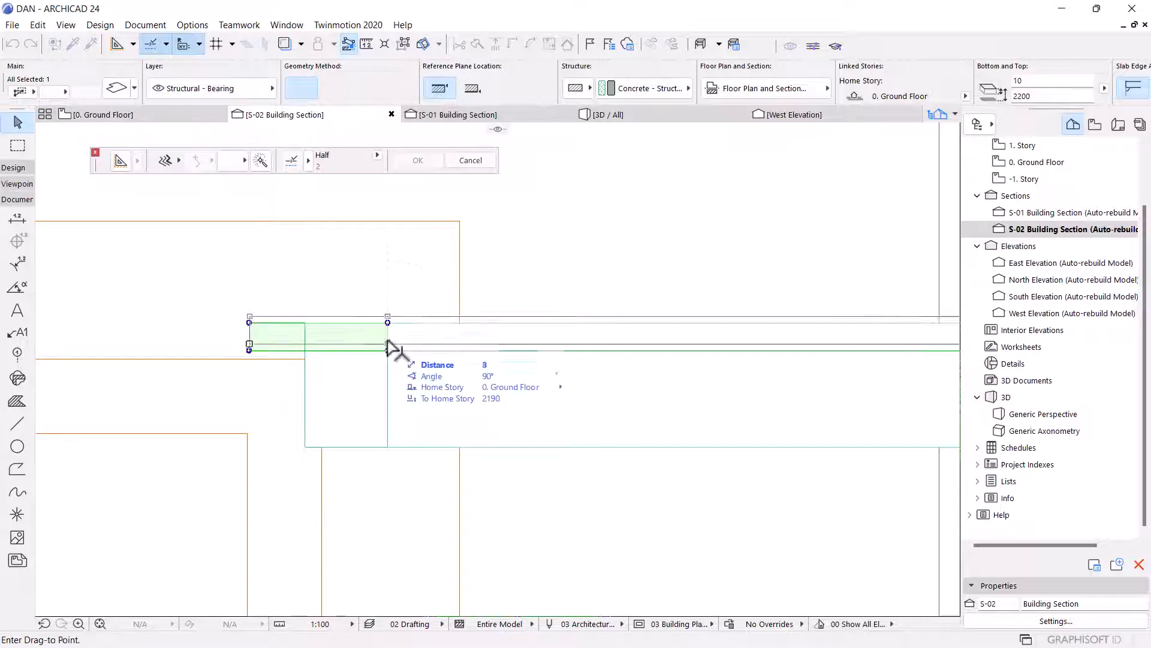
pyautogui.click(387, 323)
pyautogui.click(300, 342)
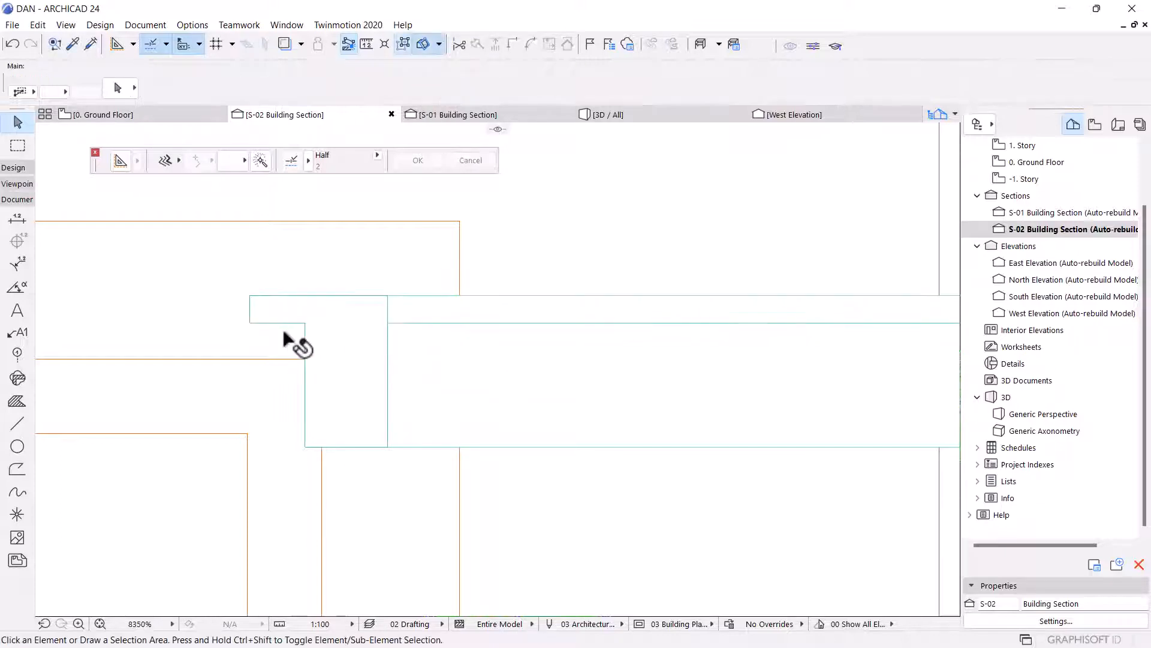
# Drag a copy of the thin landing slab piece down to the bottom edge of the landing slab.
pyautogui.scroll(-3, 420, 333)
pyautogui.click(420, 327)
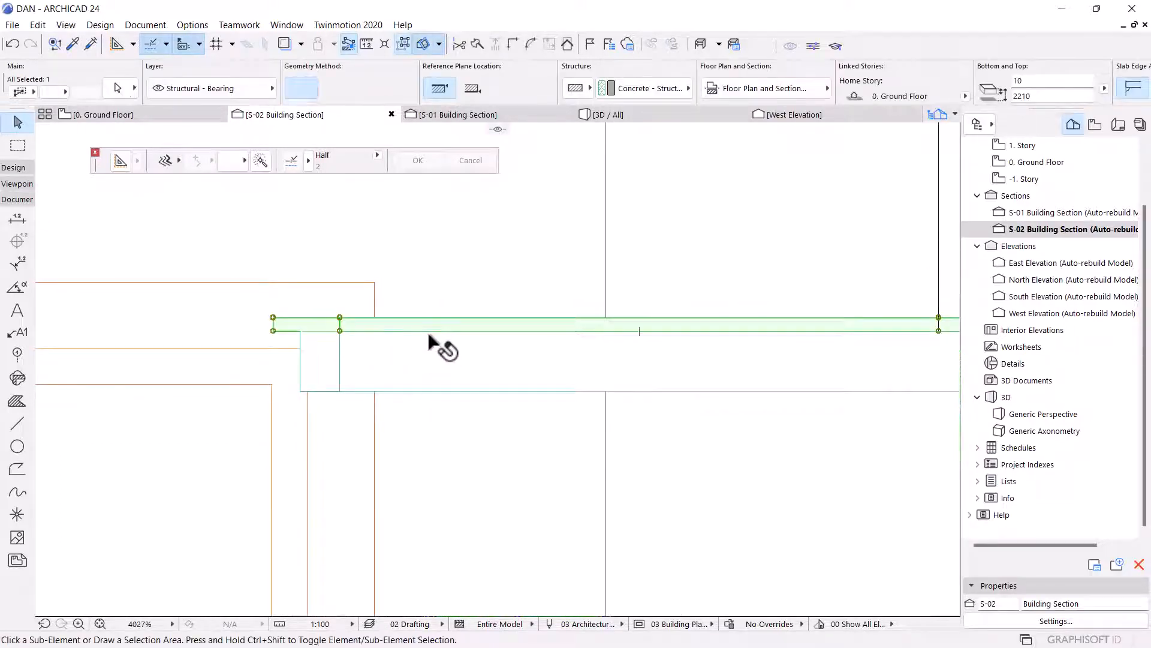
pyautogui.hotkey('ctrl', 'd')
pyautogui.scroll(3, 373, 326)
pyautogui.click(325, 315)
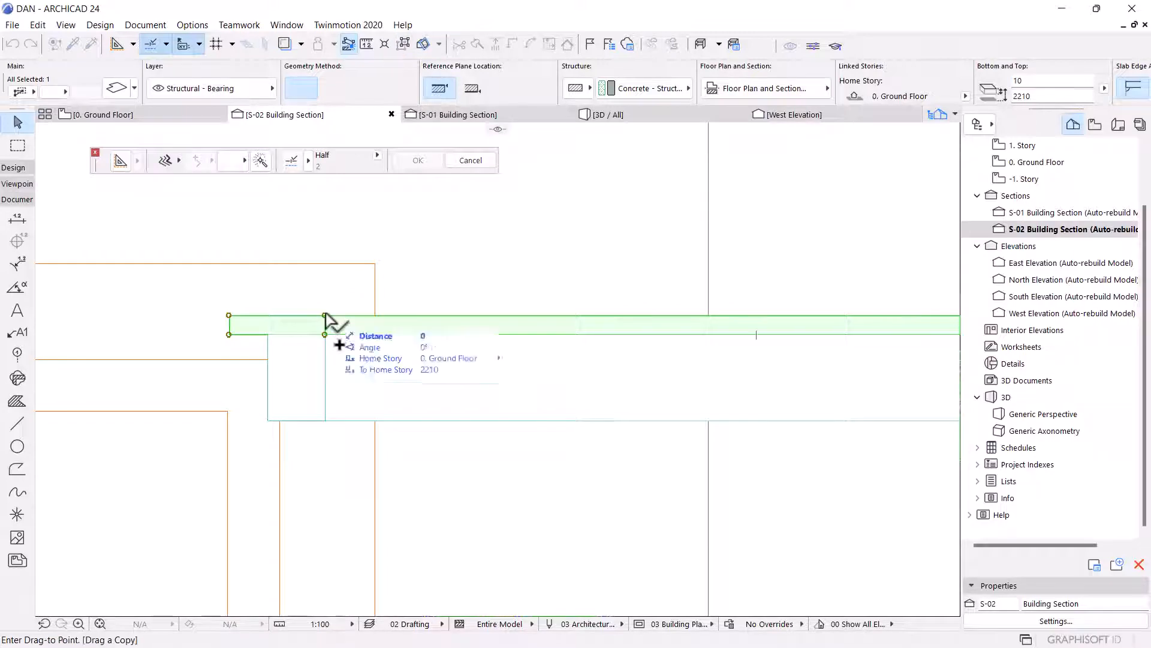
pyautogui.click(326, 420)
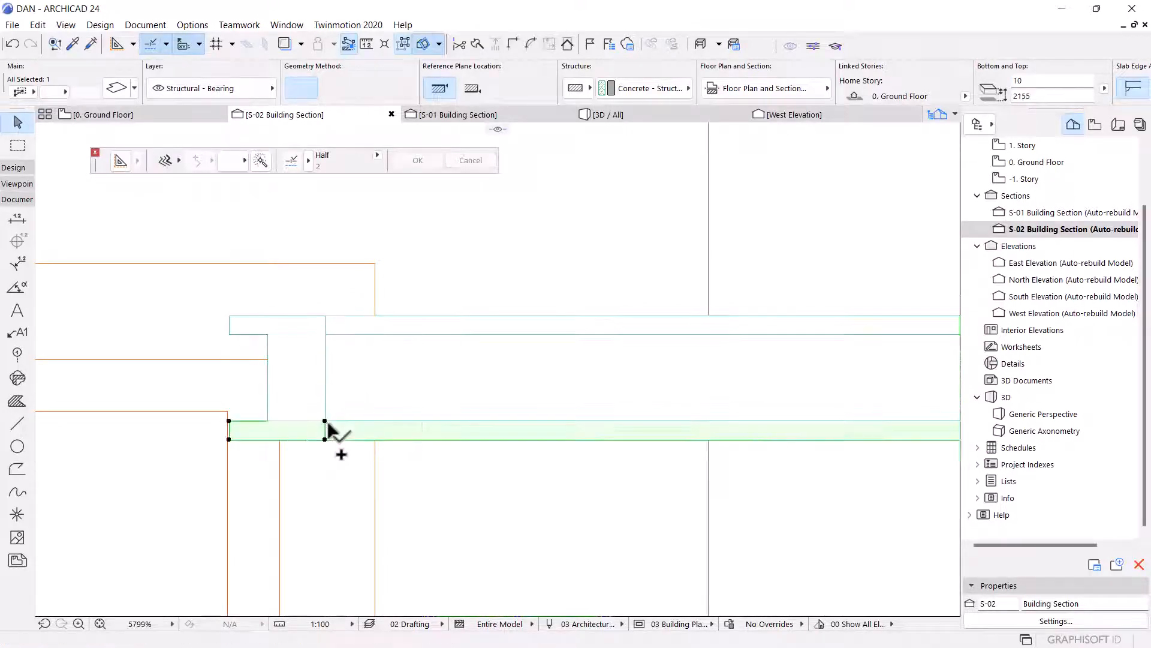
pyautogui.keyDown('shift'); pyautogui.click(425, 364); pyautogui.keyUp('shift')
pyautogui.keyDown('shift'); pyautogui.click(504, 323); pyautogui.keyUp('shift')
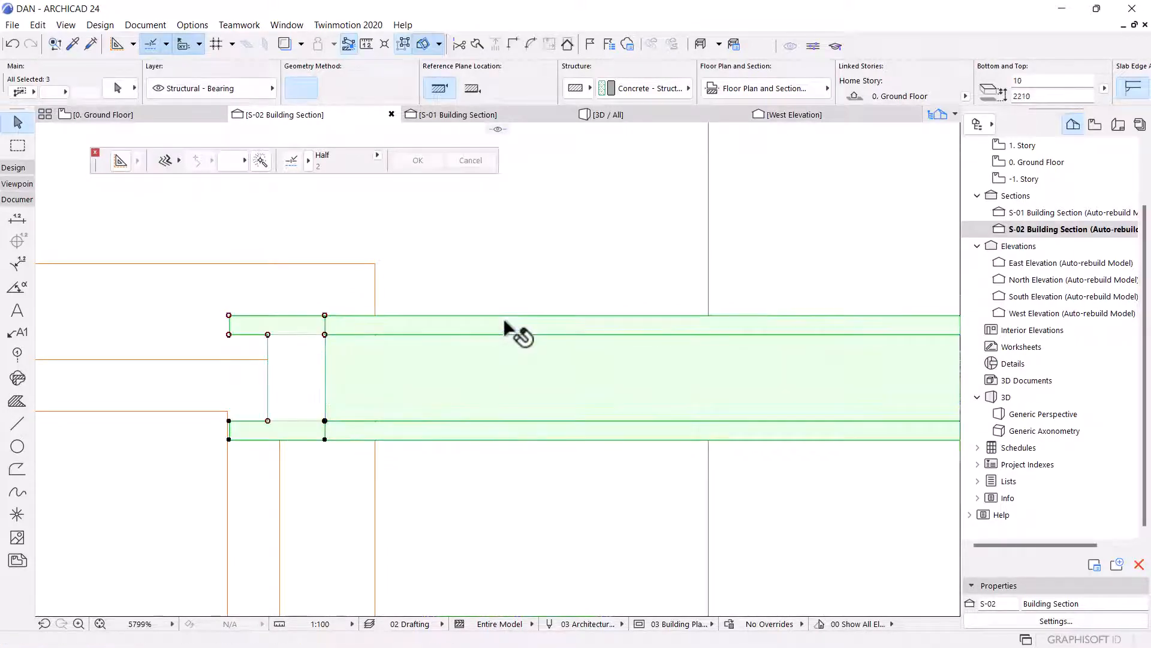
pyautogui.scroll(-4, 312, 405)
pyautogui.hotkey('ctrl', 'd')
pyautogui.scroll(4, 517, 367)
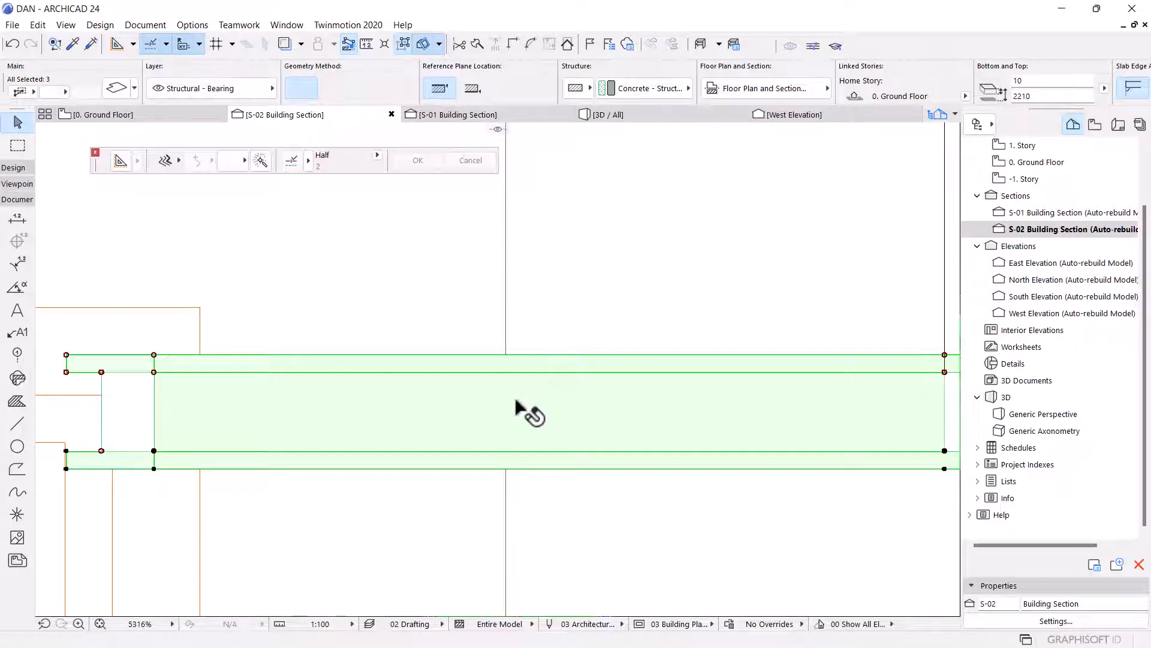
pyautogui.scroll(-4, 522, 383)
pyautogui.press('Escape')
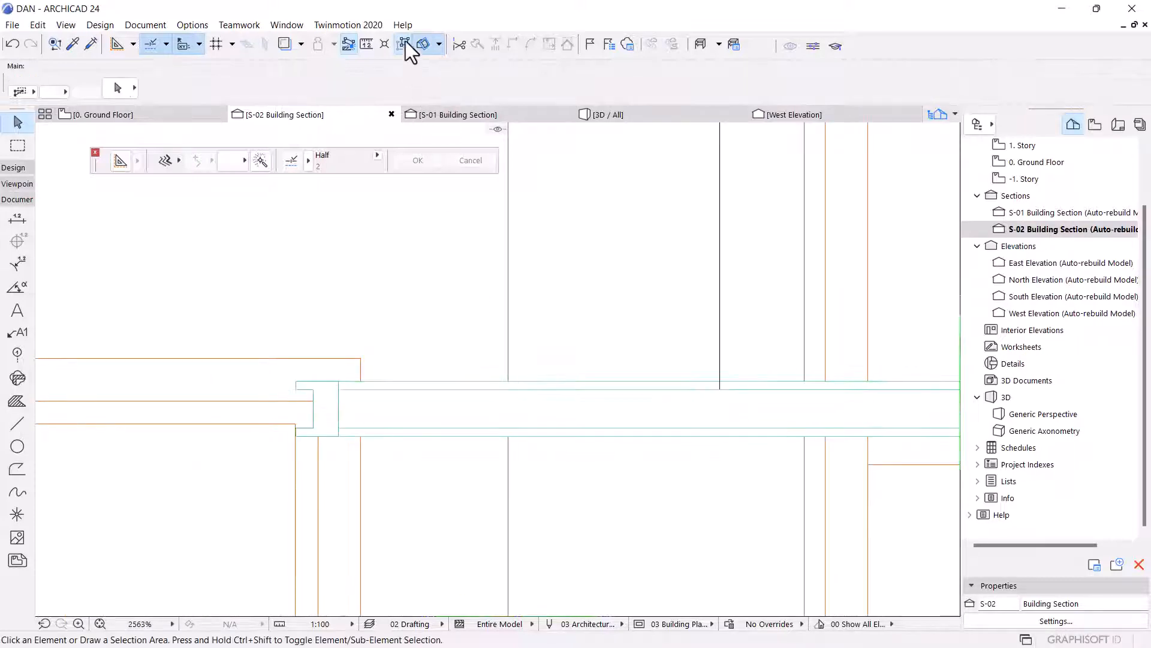
# Move the six landing slab pieces down about 10 so their top meets the reference line's lower end.
pyautogui.scroll(3, 451, 398)
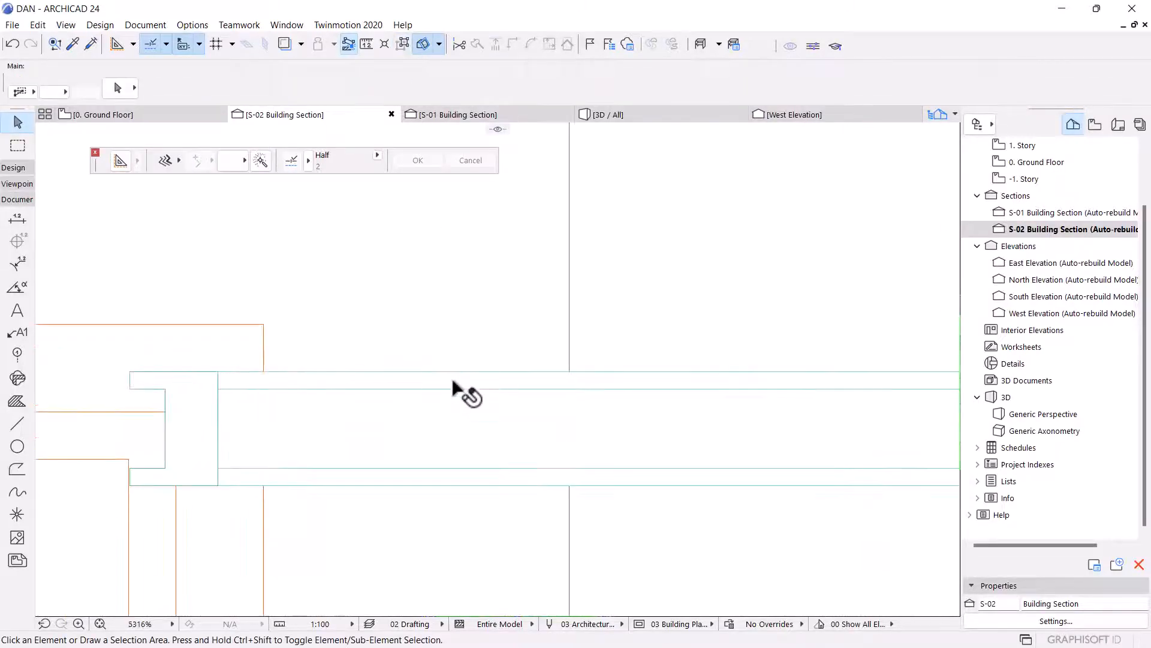
pyautogui.click(452, 395)
pyautogui.keyDown('shift'); pyautogui.click(442, 479); pyautogui.keyUp('shift')
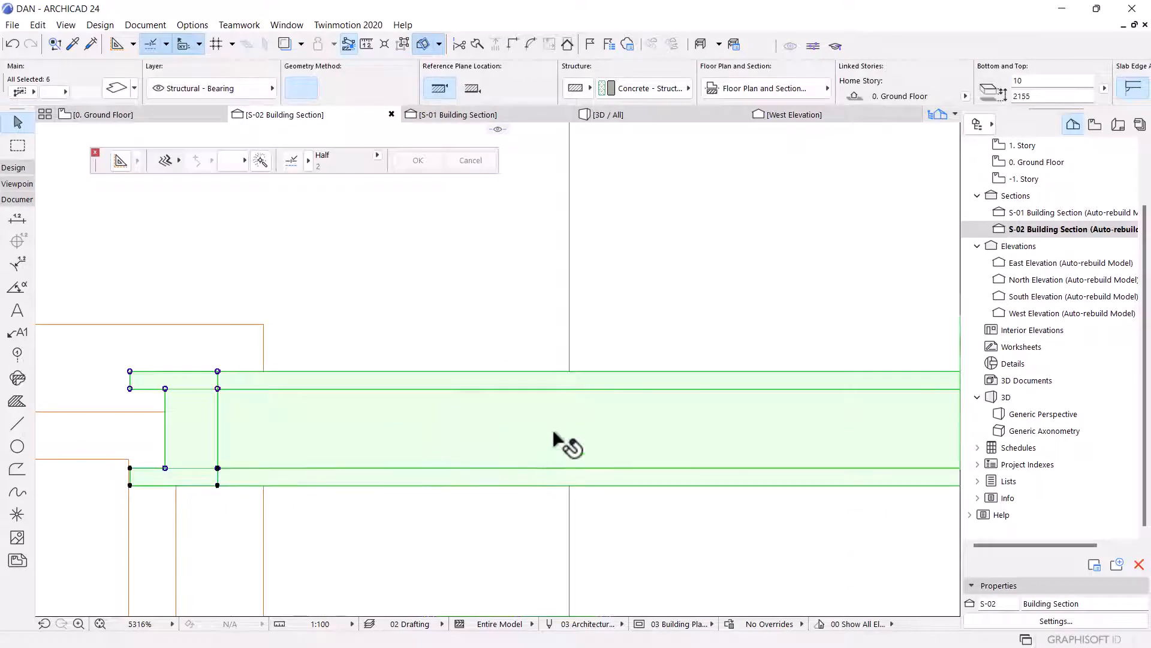
pyautogui.click(569, 372)
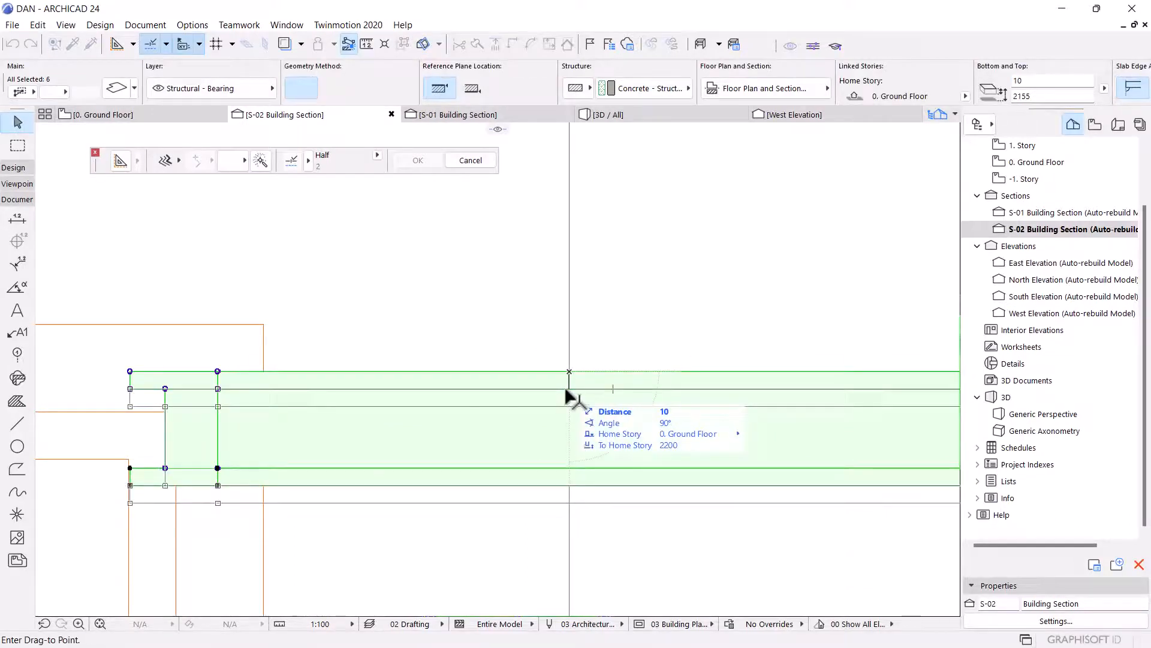
pyautogui.click(566, 389)
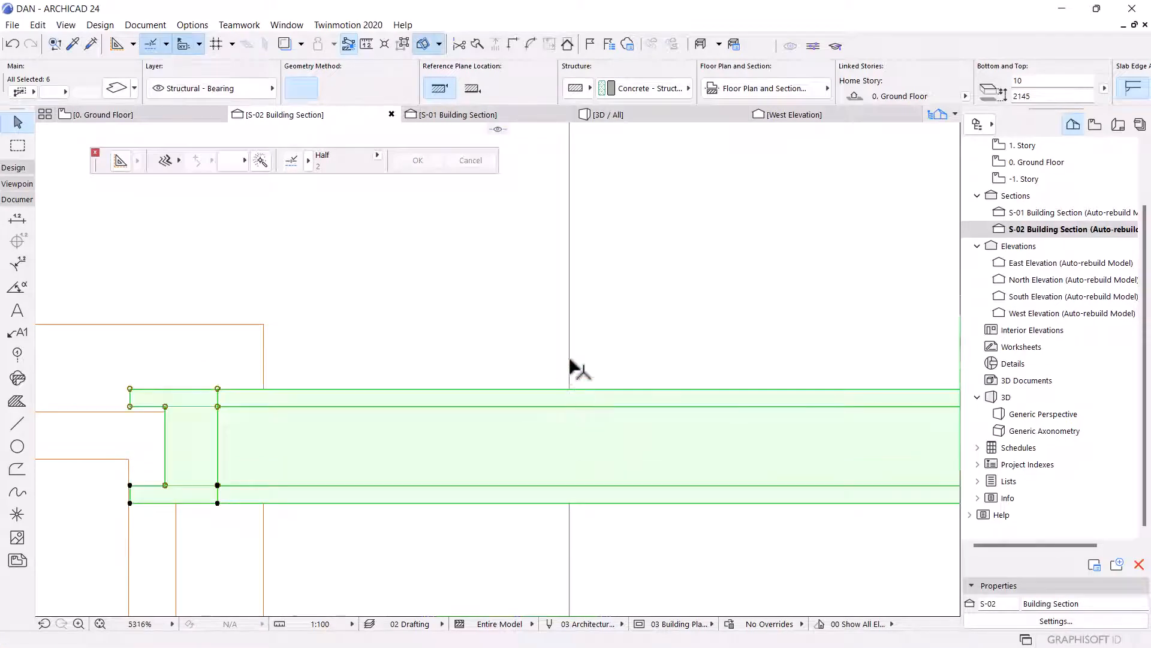
pyautogui.click(570, 369)
pyautogui.press('Escape')
pyautogui.click(569, 311)
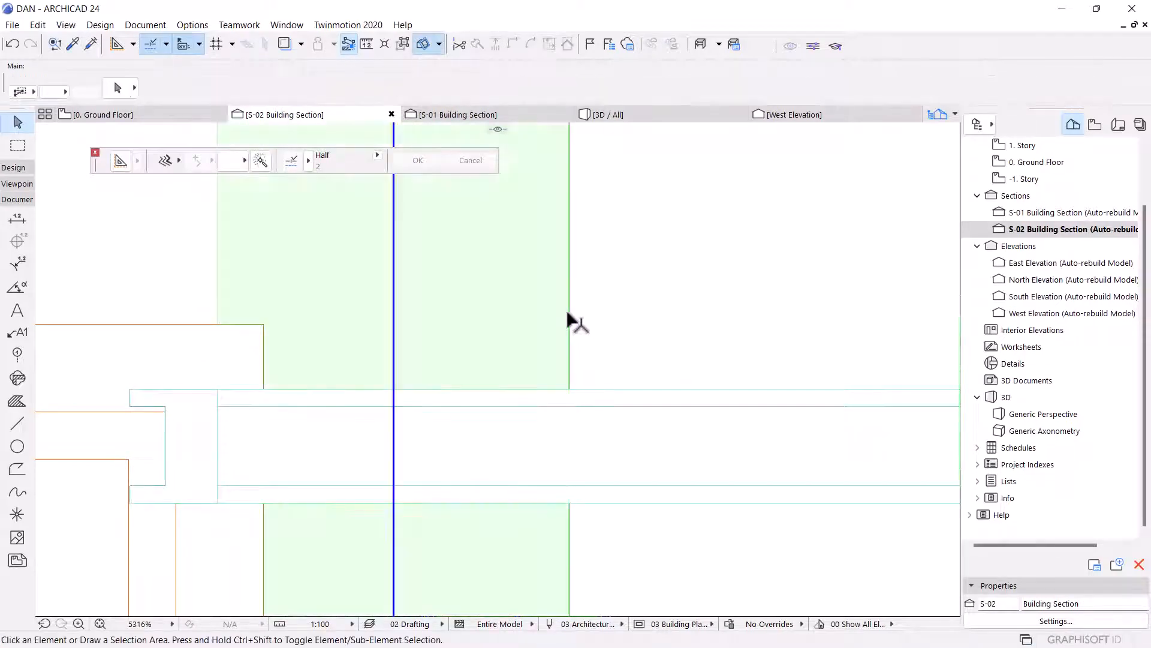
pyautogui.press('Escape')
# Examine the reference line's lower end against the slab top in the section.
pyautogui.scroll(-9, 583, 420)
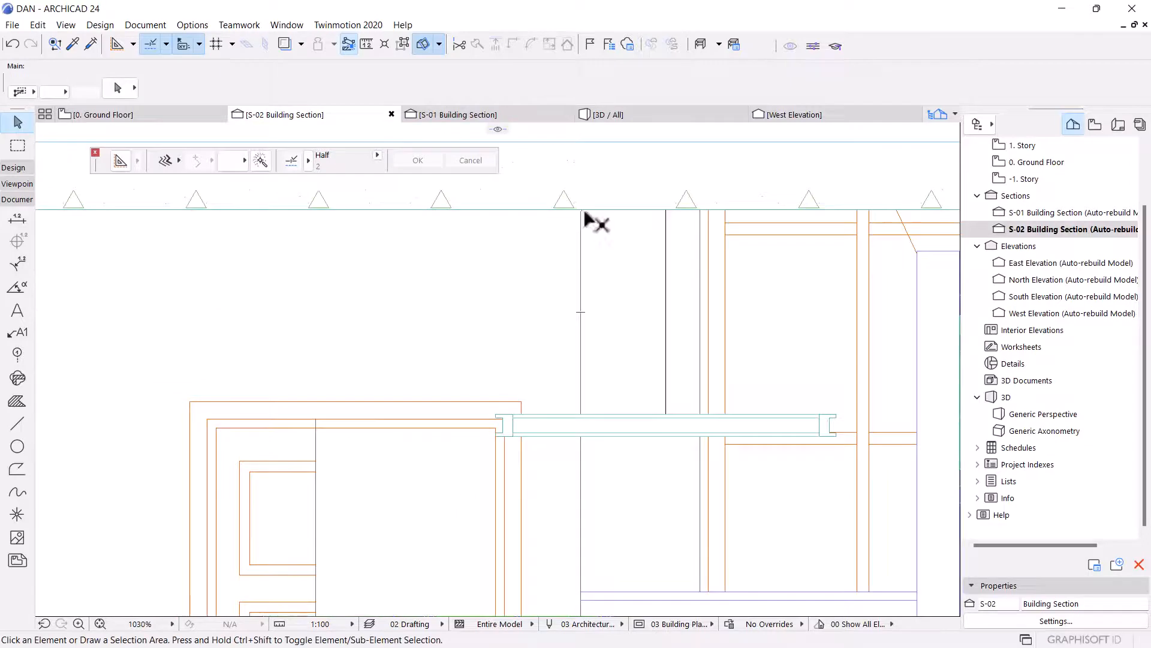
pyautogui.click(659, 415)
pyautogui.scroll(8, 658, 422)
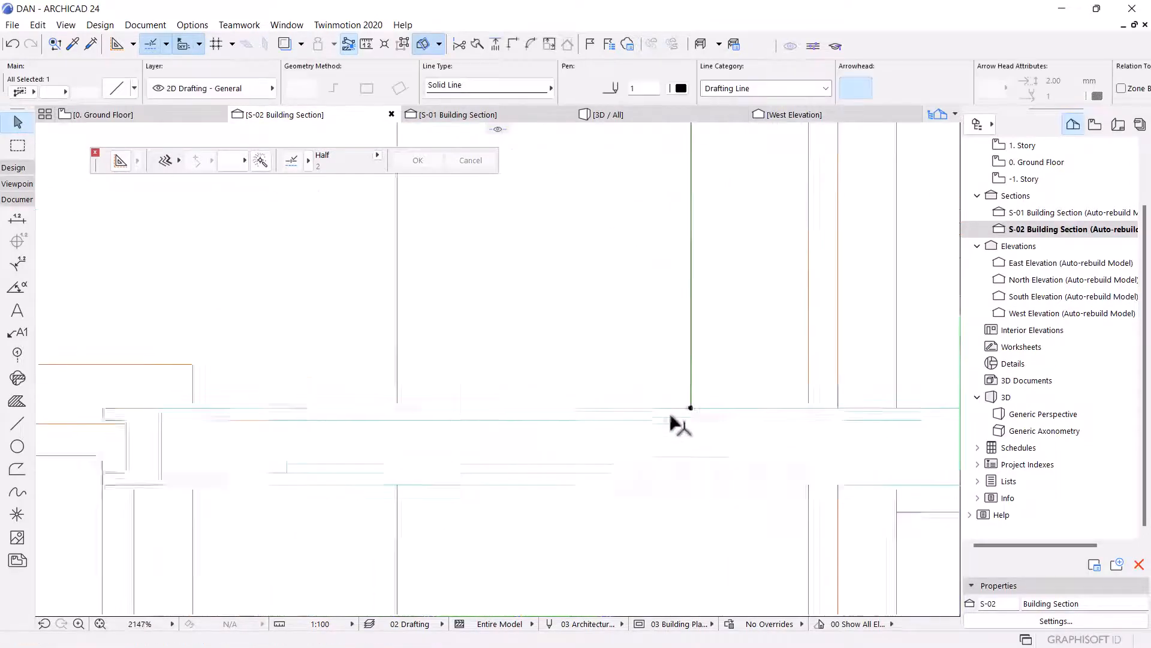
pyautogui.scroll(5, 501, 382)
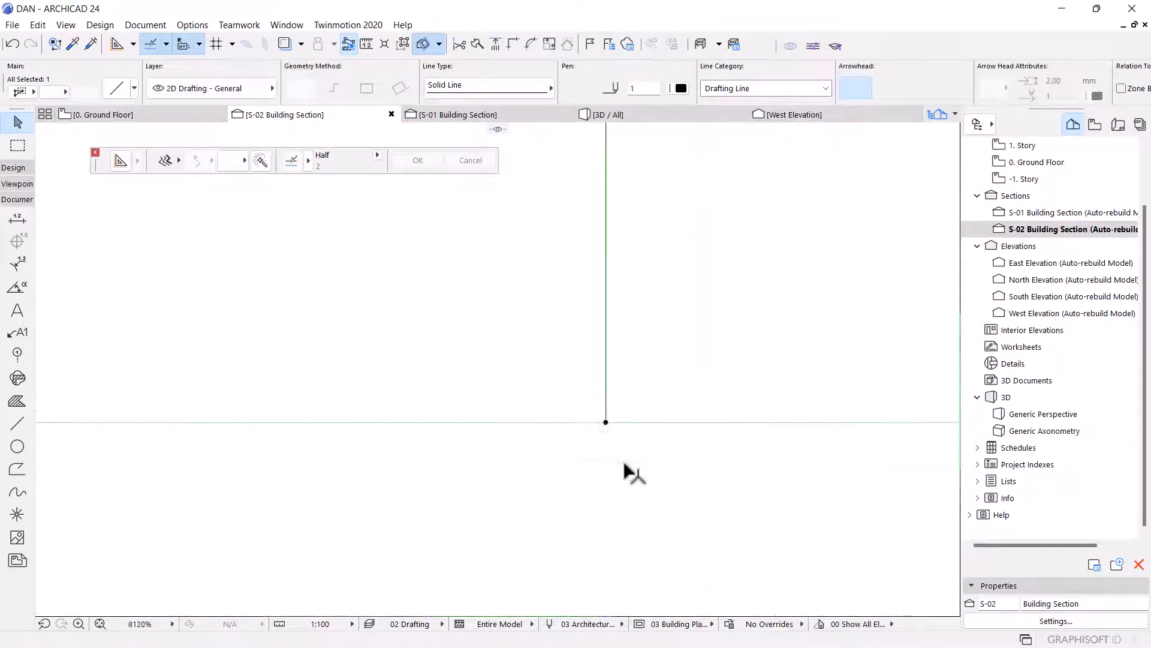
pyautogui.scroll(2, 627, 433)
pyautogui.scroll(-7, 576, 318)
pyautogui.scroll(-3, 562, 357)
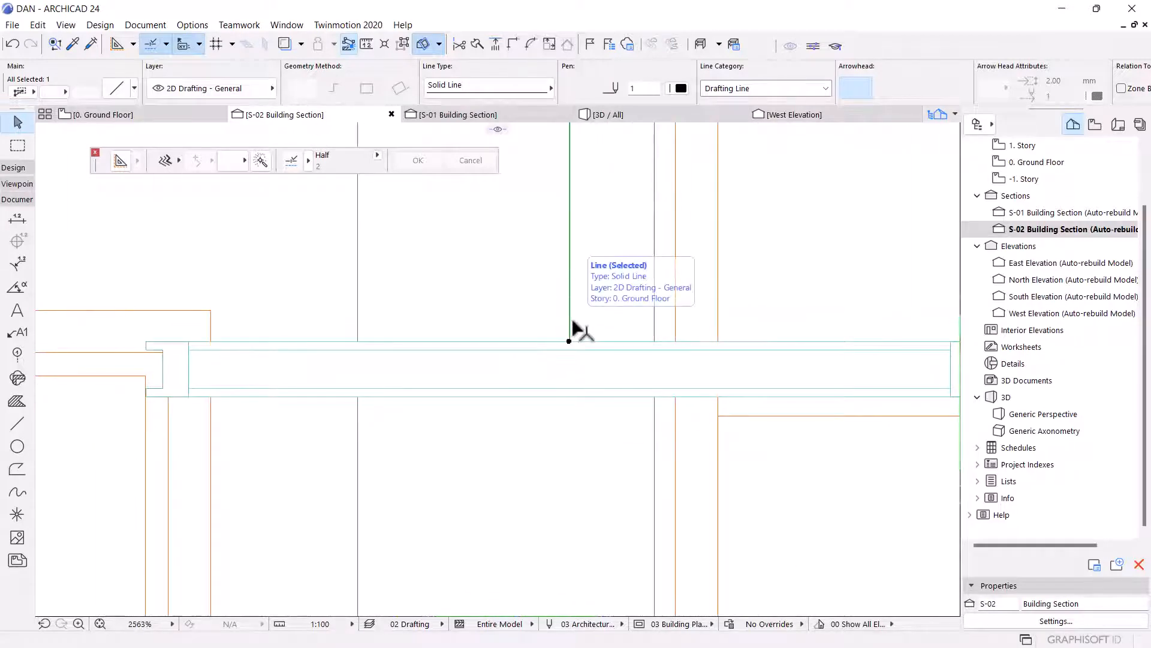
pyautogui.scroll(6, 571, 336)
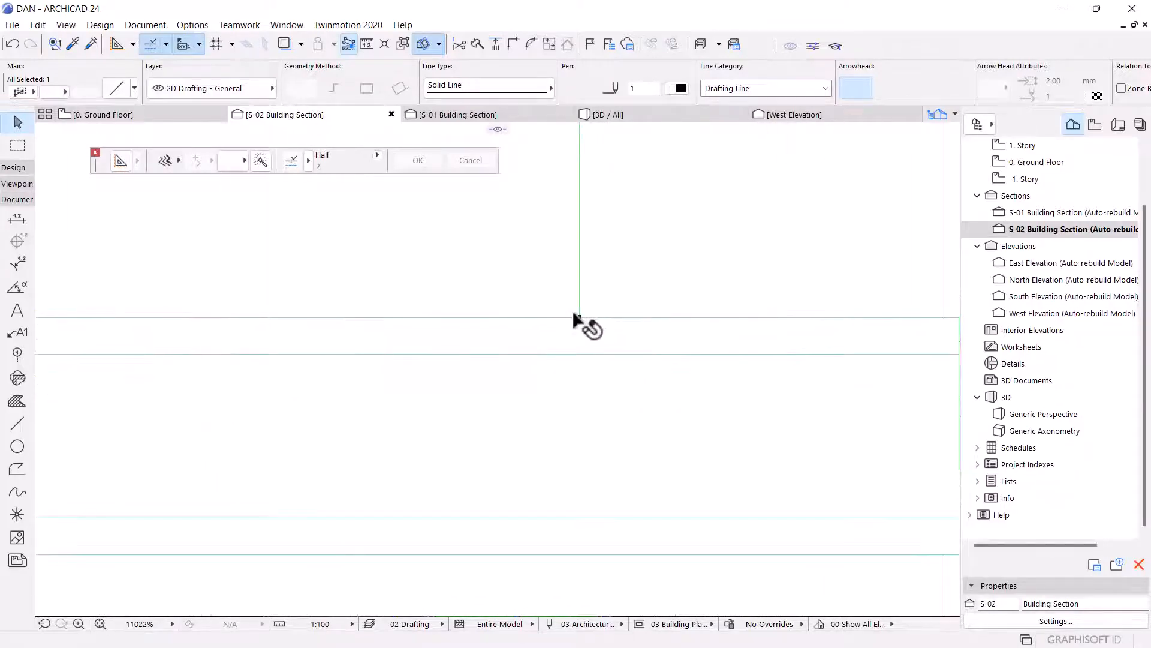
pyautogui.scroll(-10, 592, 476)
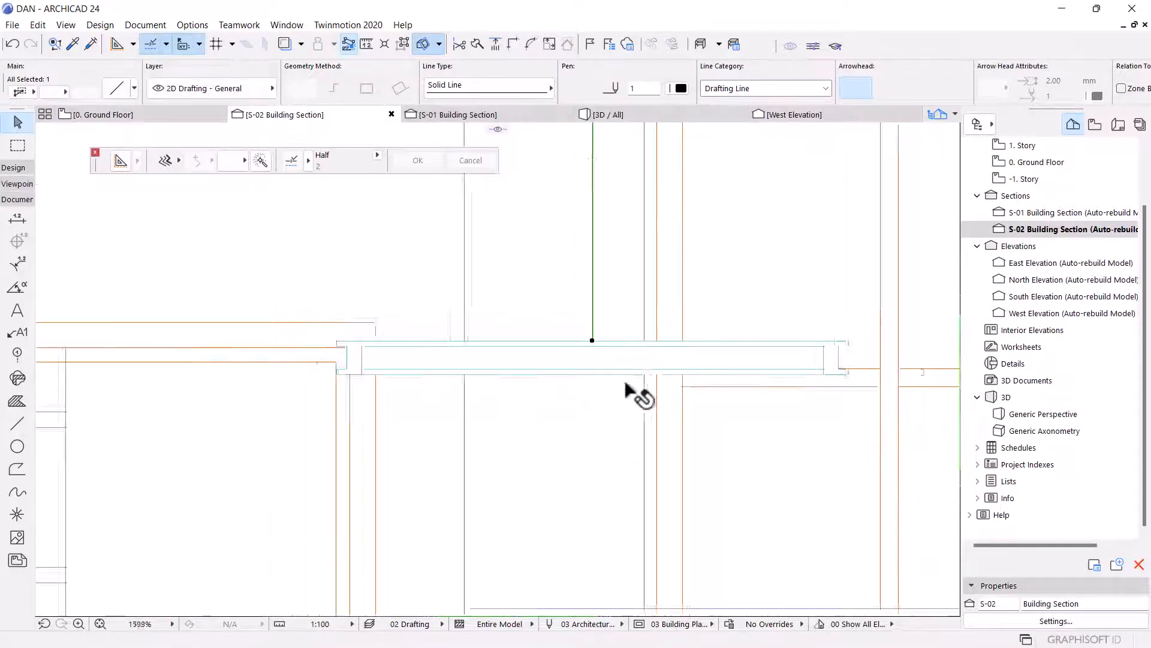
# On the Ground Floor plan, offset the selected inner drafting outline inward by 100 with the Line tool.
pyautogui.click(86, 116)
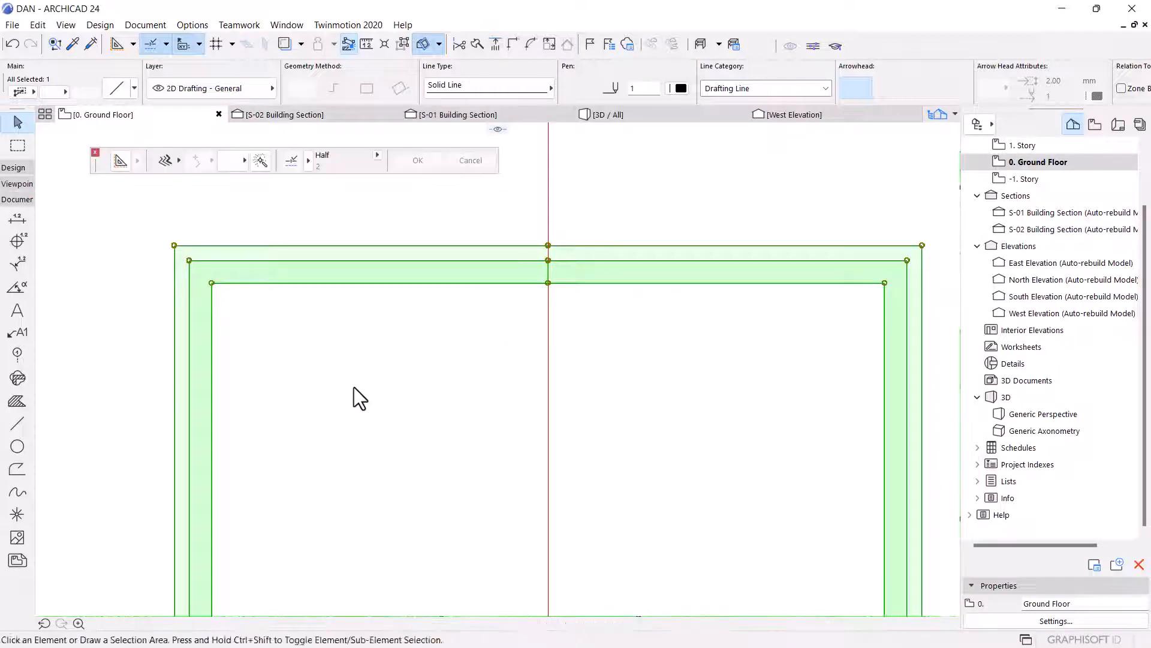
pyautogui.scroll(-4, 462, 315)
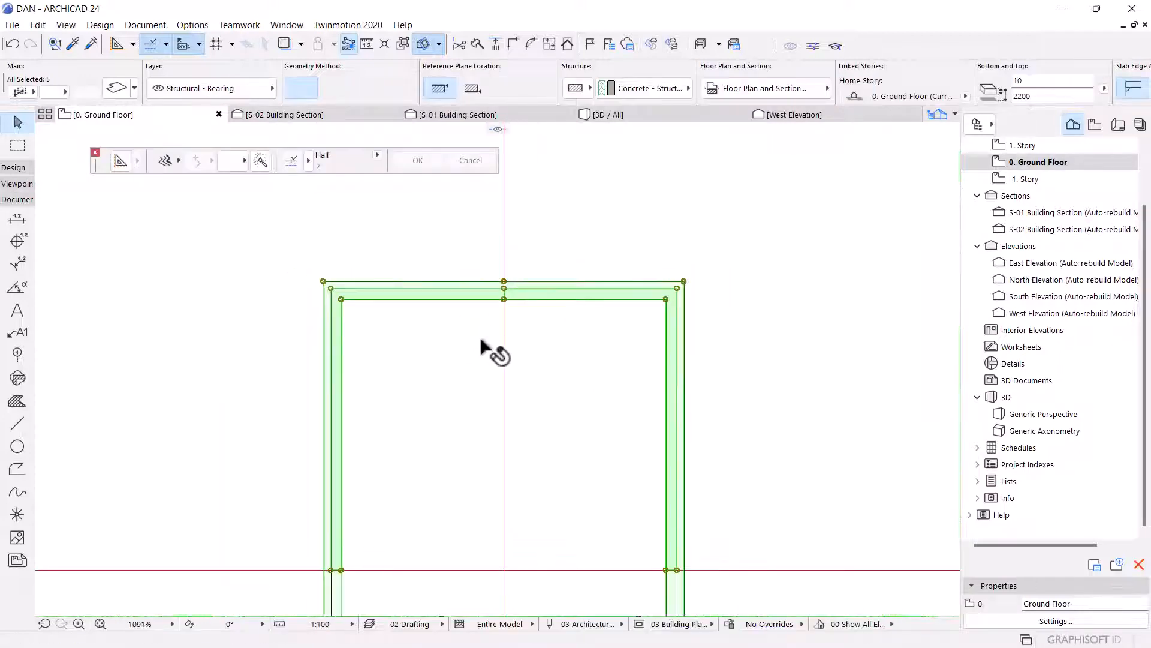
pyautogui.click(465, 300)
pyautogui.scroll(-1, 510, 338)
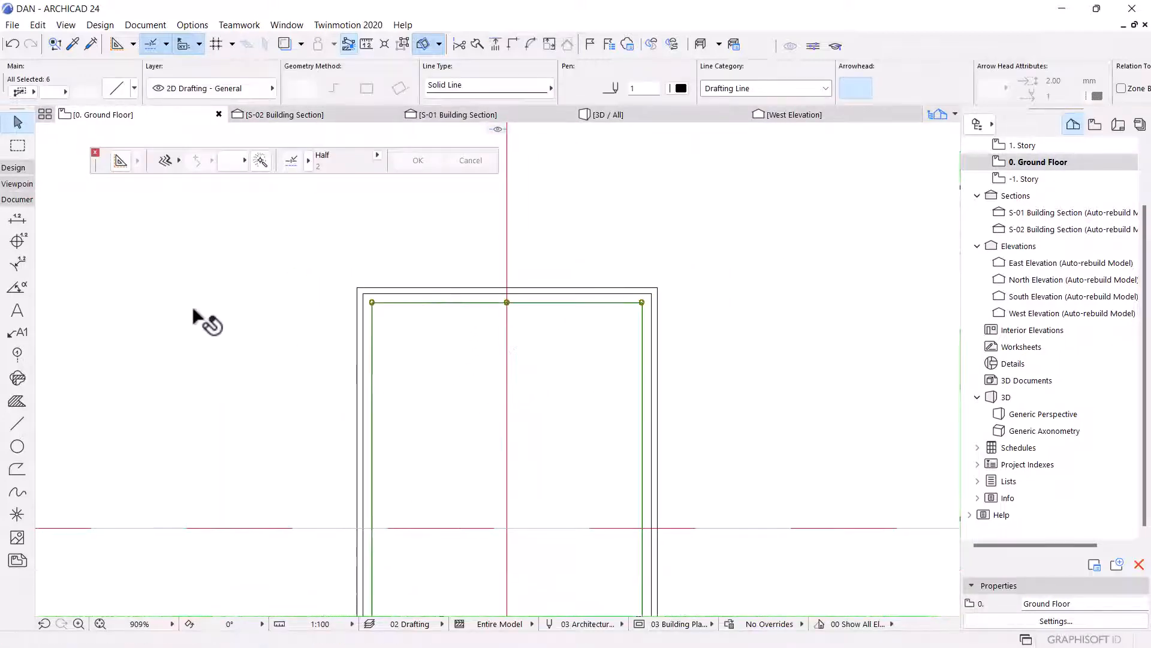
pyautogui.click(20, 424)
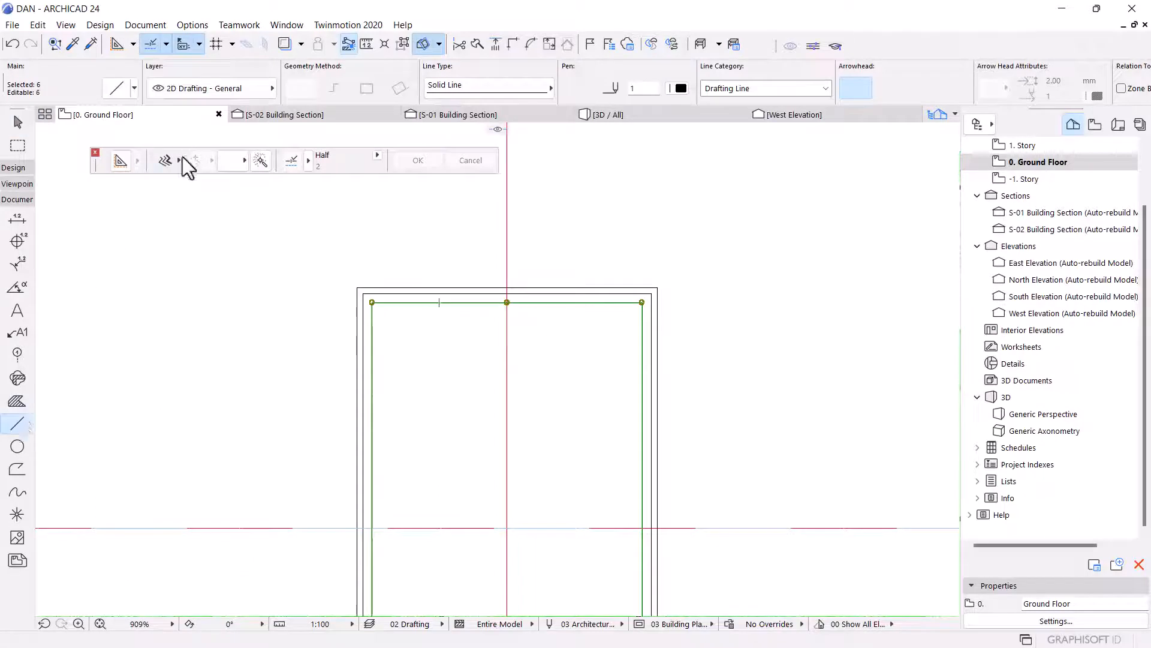
pyautogui.moveTo(182, 157)
pyautogui.click(244, 145)
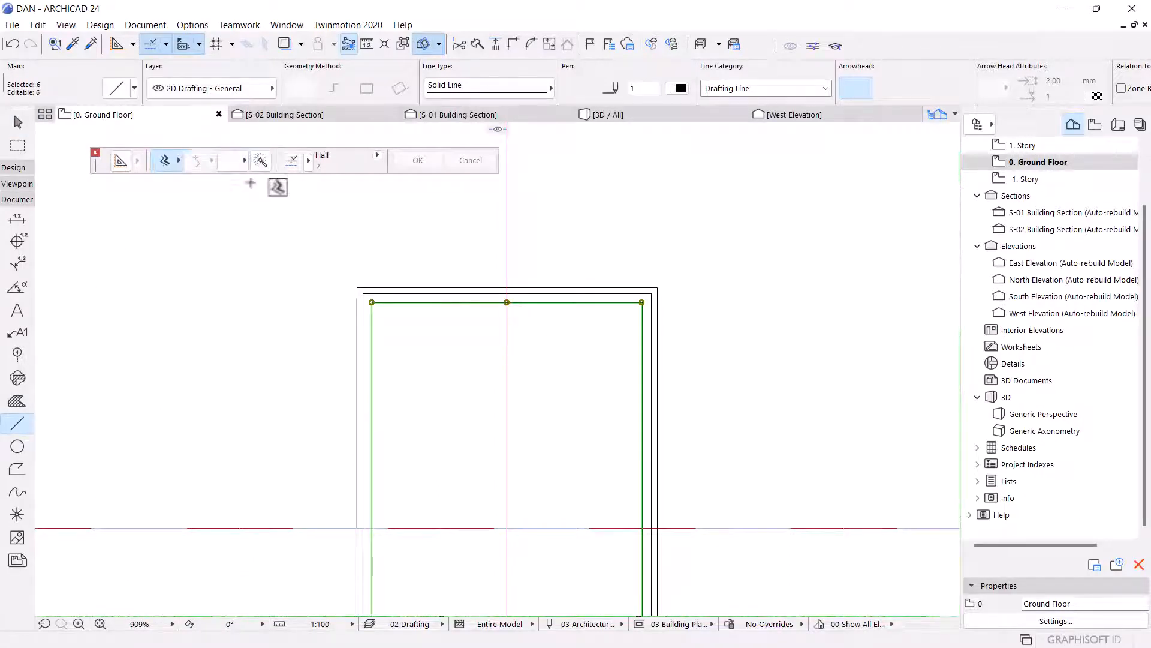
pyautogui.click(490, 303)
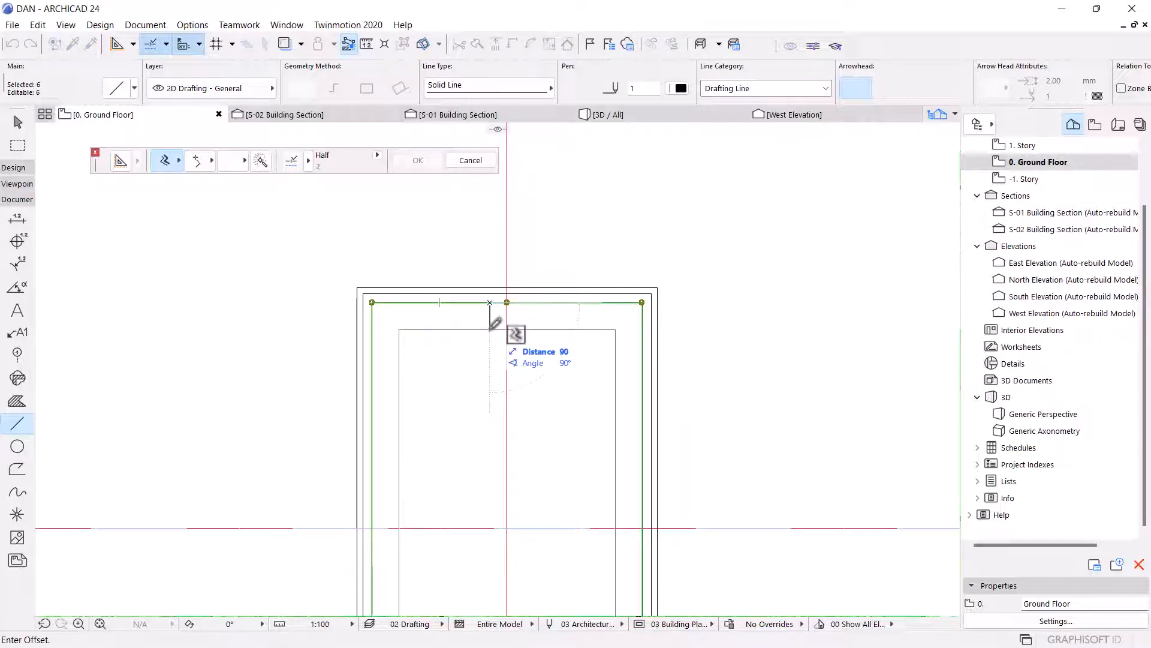
pyautogui.write('100')
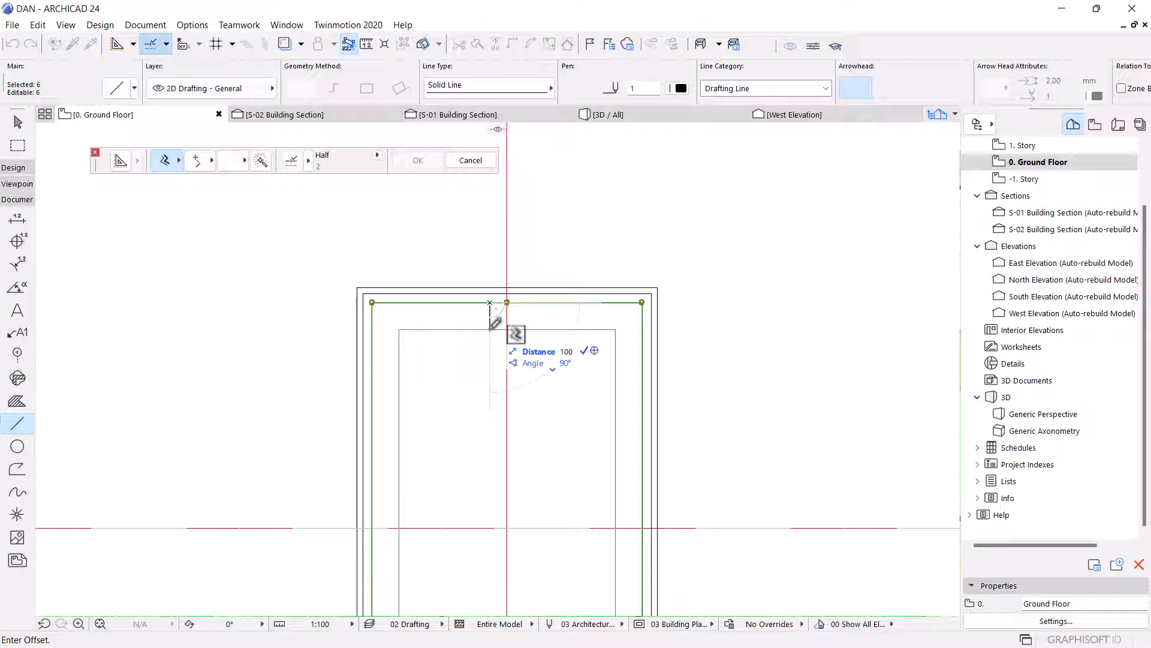
pyautogui.press('Return')
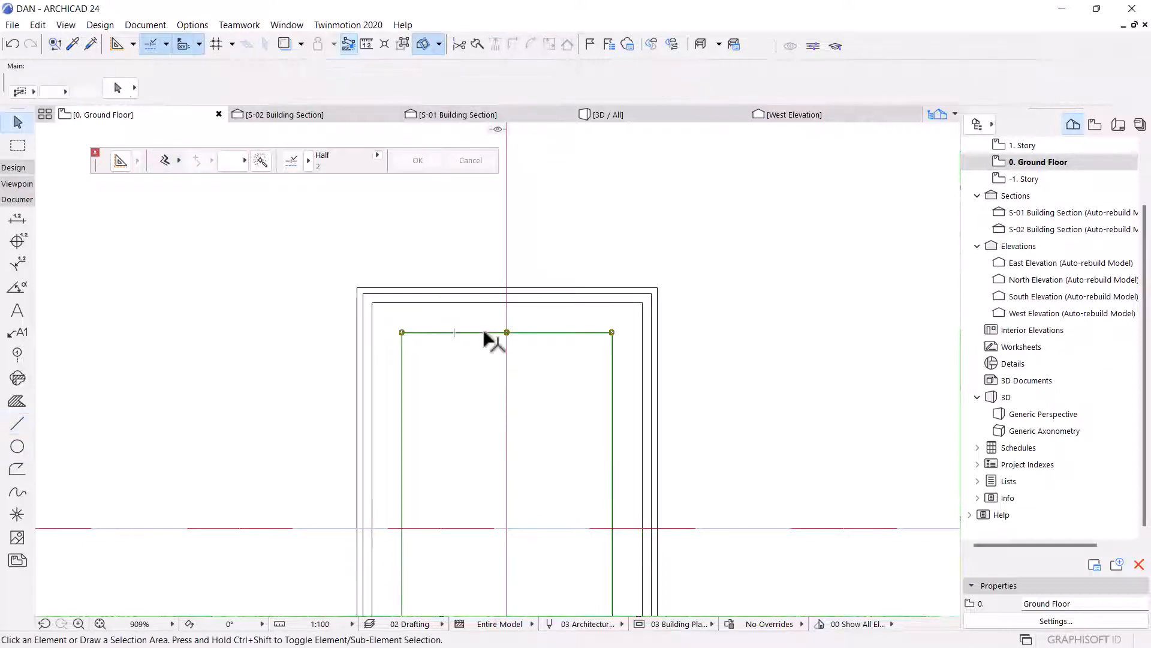
# Offset the selected drafting outline inward with the Line tool's offset option.
pyautogui.click(17, 424)
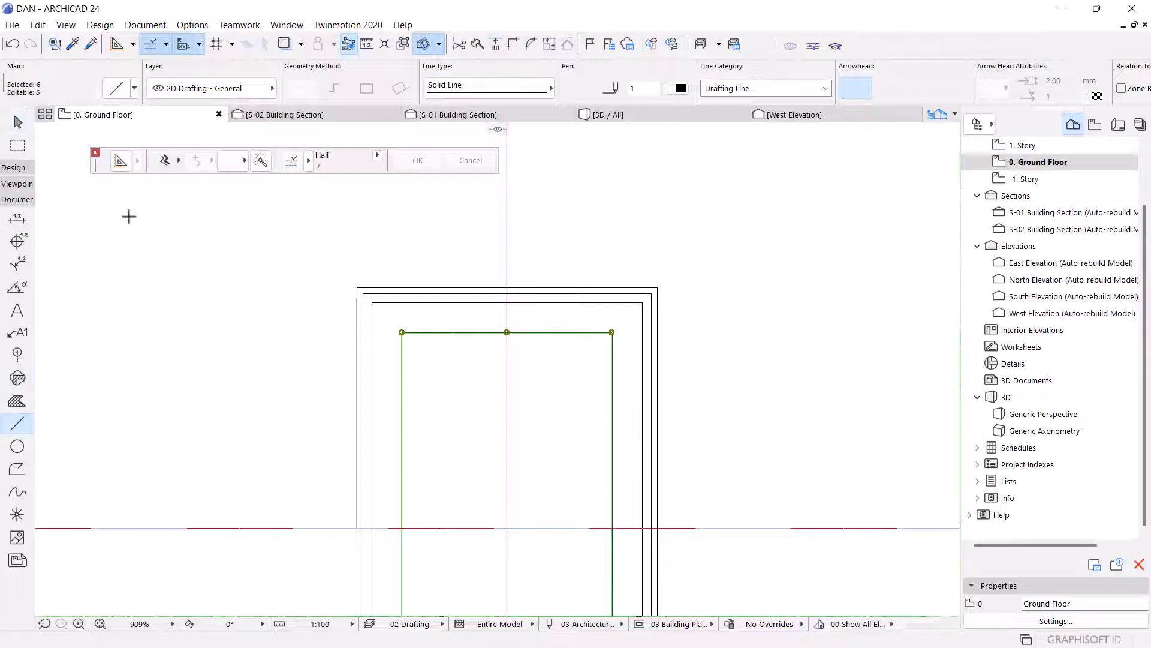
pyautogui.click(253, 163)
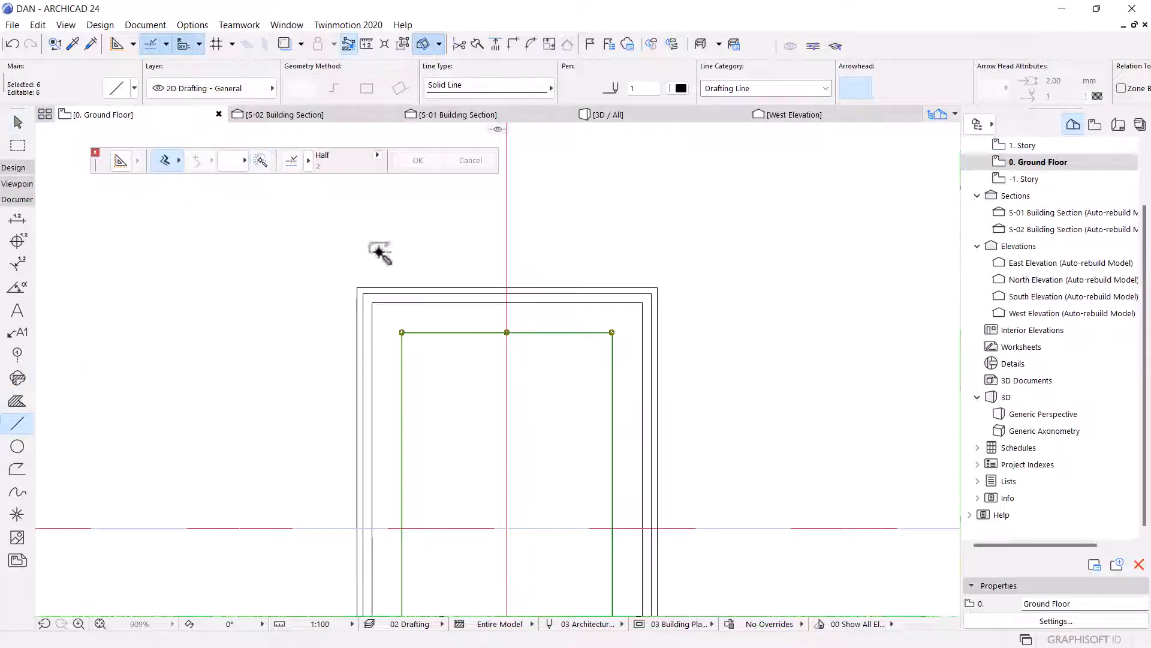
pyautogui.click(456, 331)
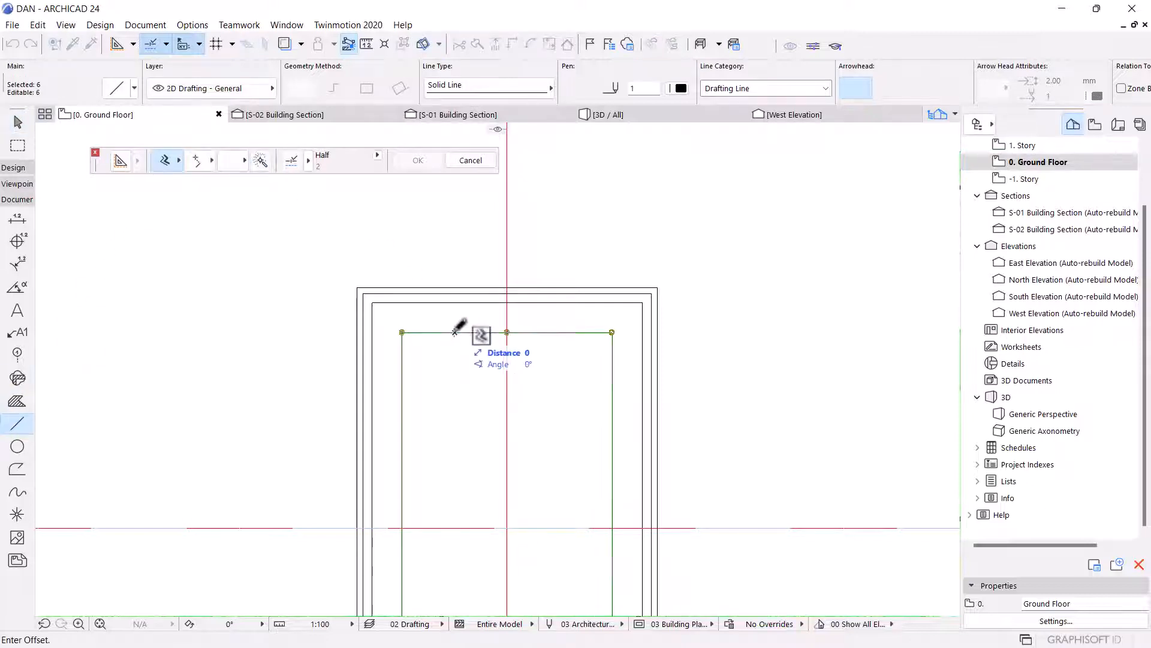
pyautogui.scroll(3, 458, 333)
pyautogui.write('3')
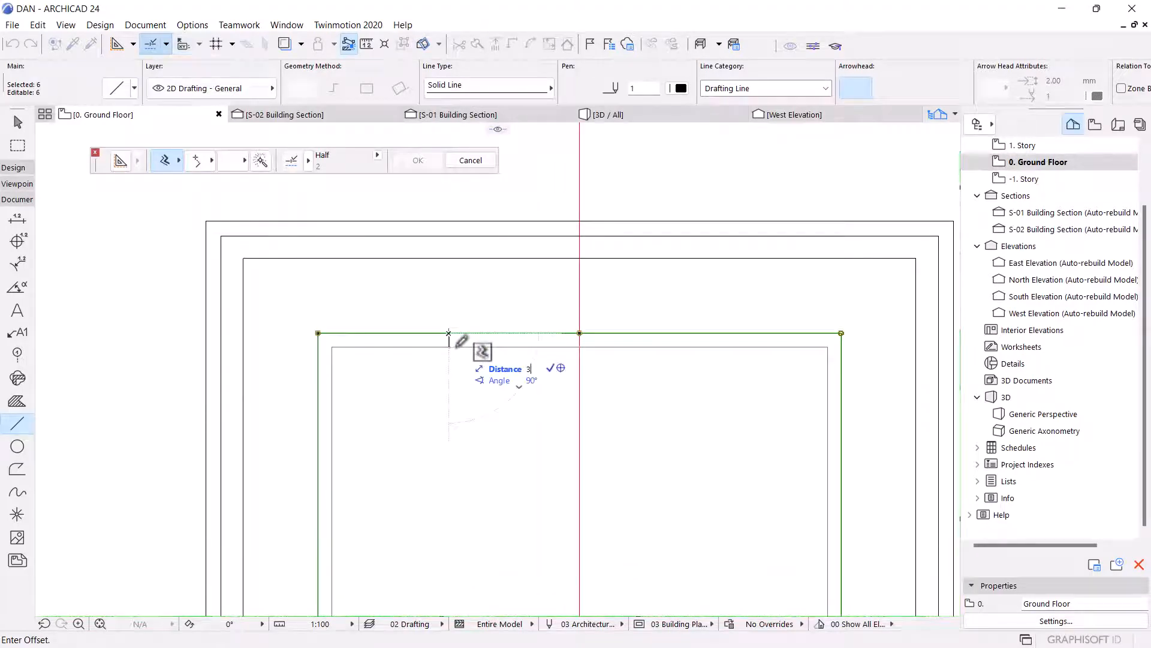
pyautogui.press('Return')
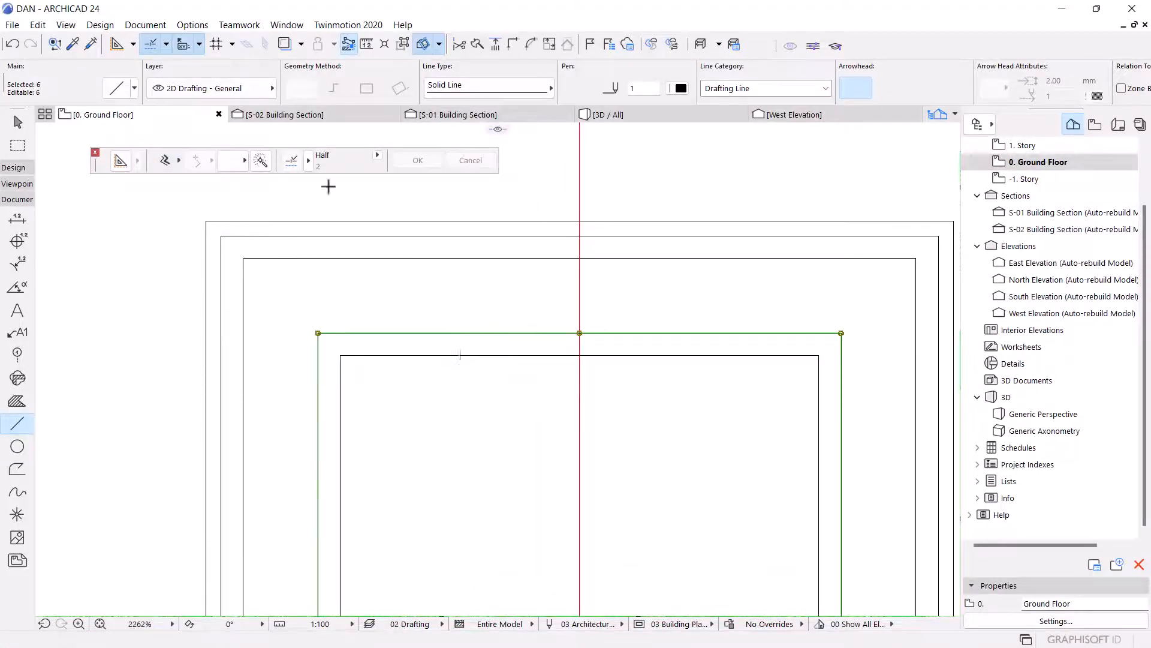
# Offset the same outline outward by 20 to add an outer drafting outline.
pyautogui.click(163, 160)
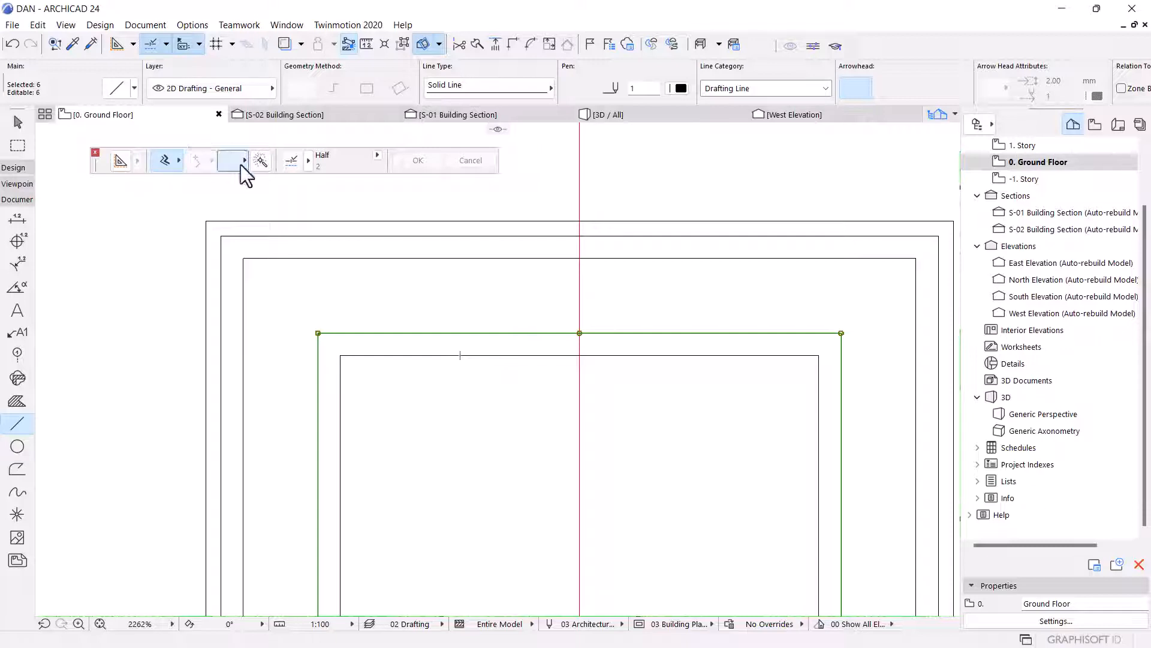
pyautogui.click(499, 333)
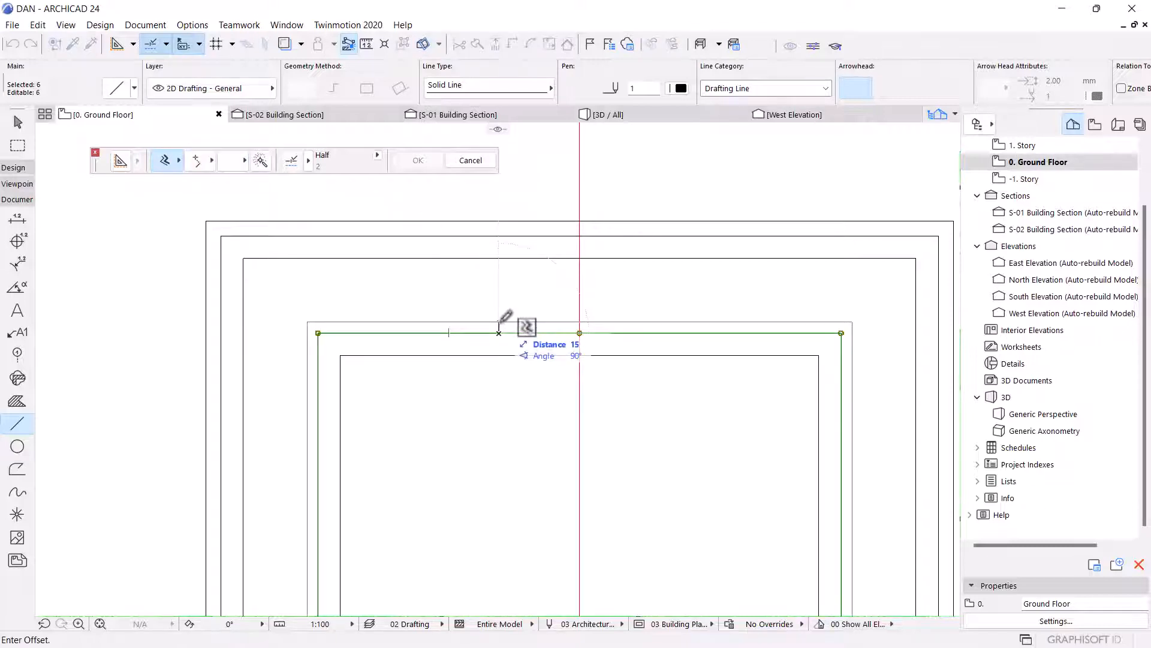
pyautogui.write('20')
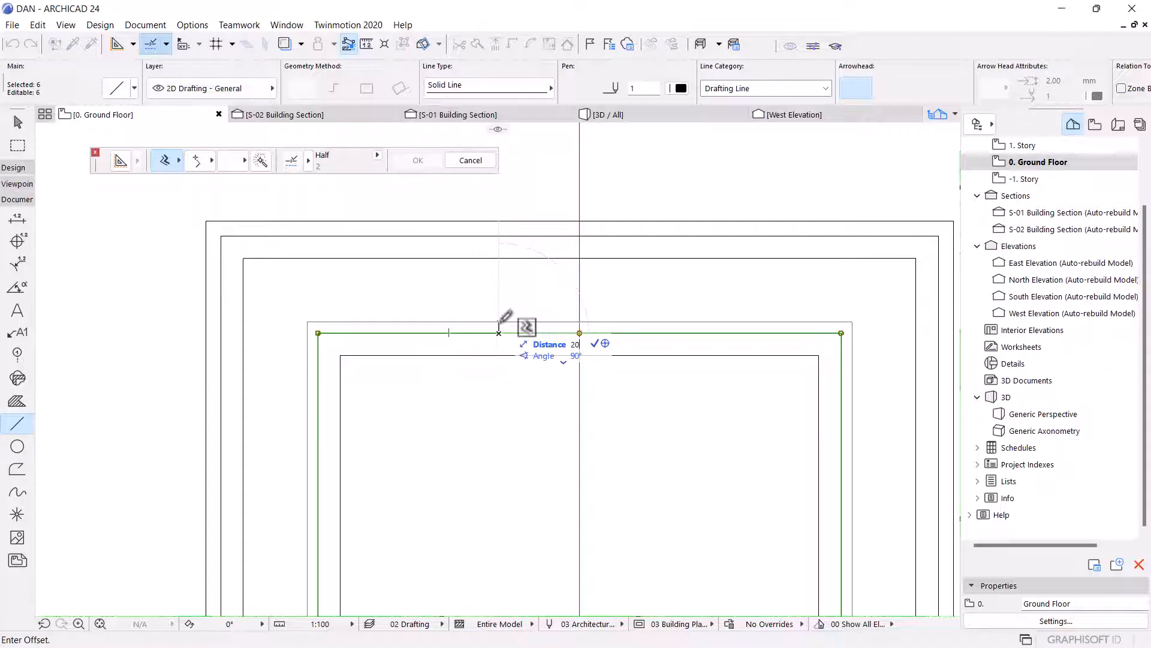
pyautogui.press('Return')
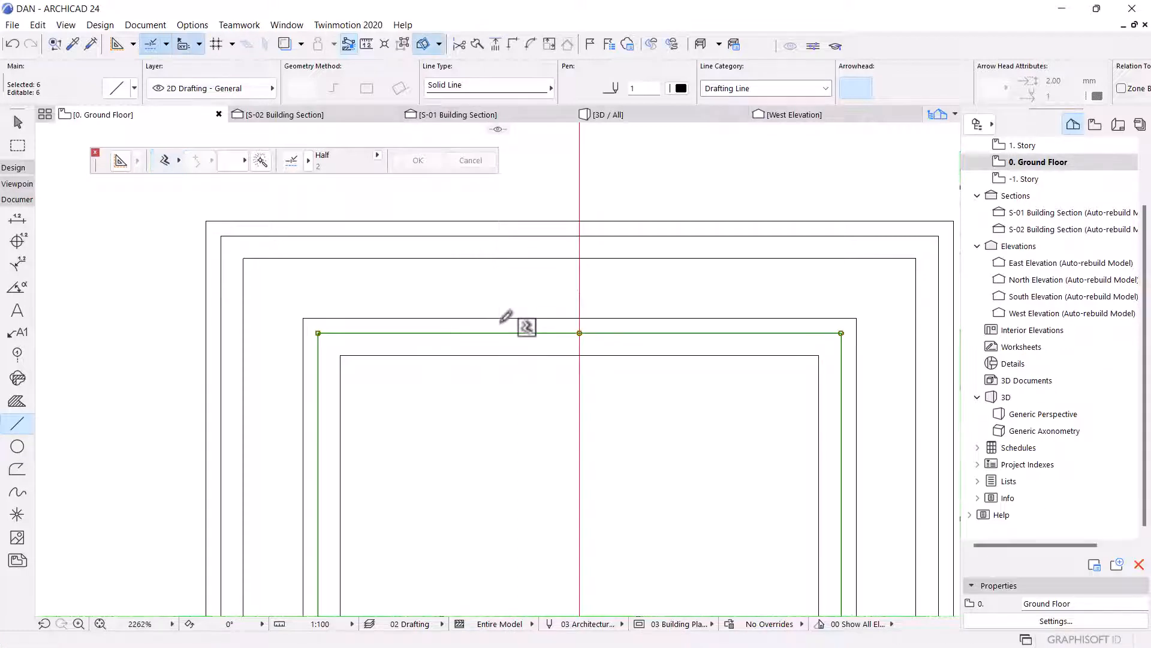
pyautogui.press('Escape')
pyautogui.scroll(-5, 572, 333)
pyautogui.press('Escape')
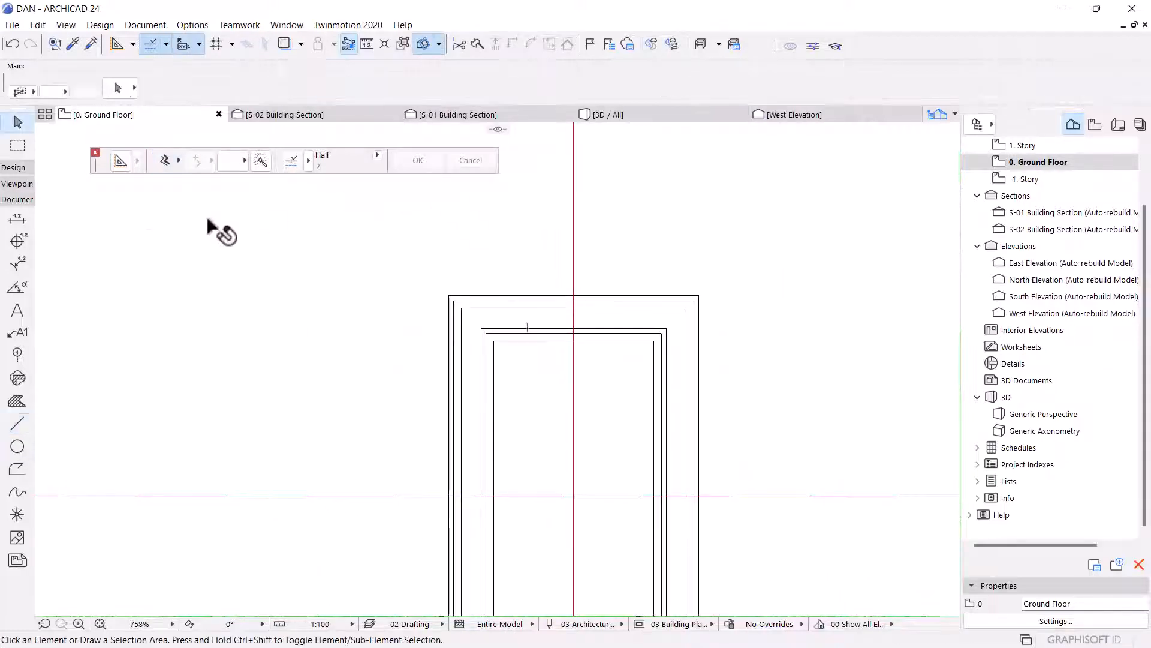
# Create slab pieces between the drafting outlines with the Slab tool's magic wand.
pyautogui.click(14, 169)
pyautogui.click(17, 253)
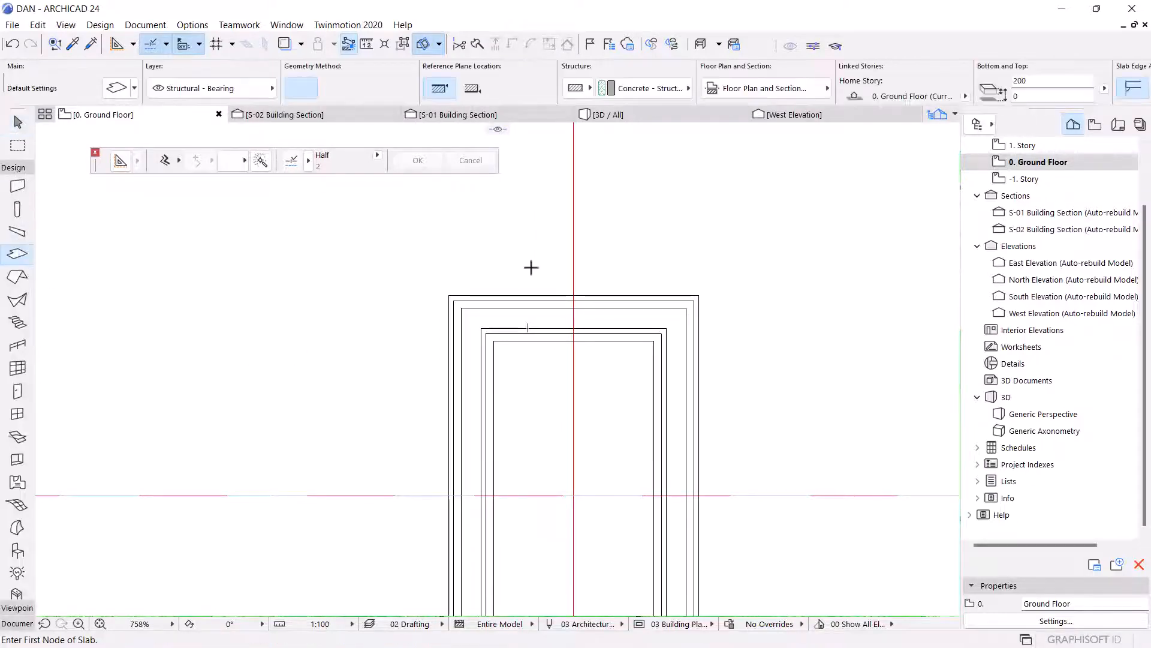
pyautogui.scroll(4, 519, 313)
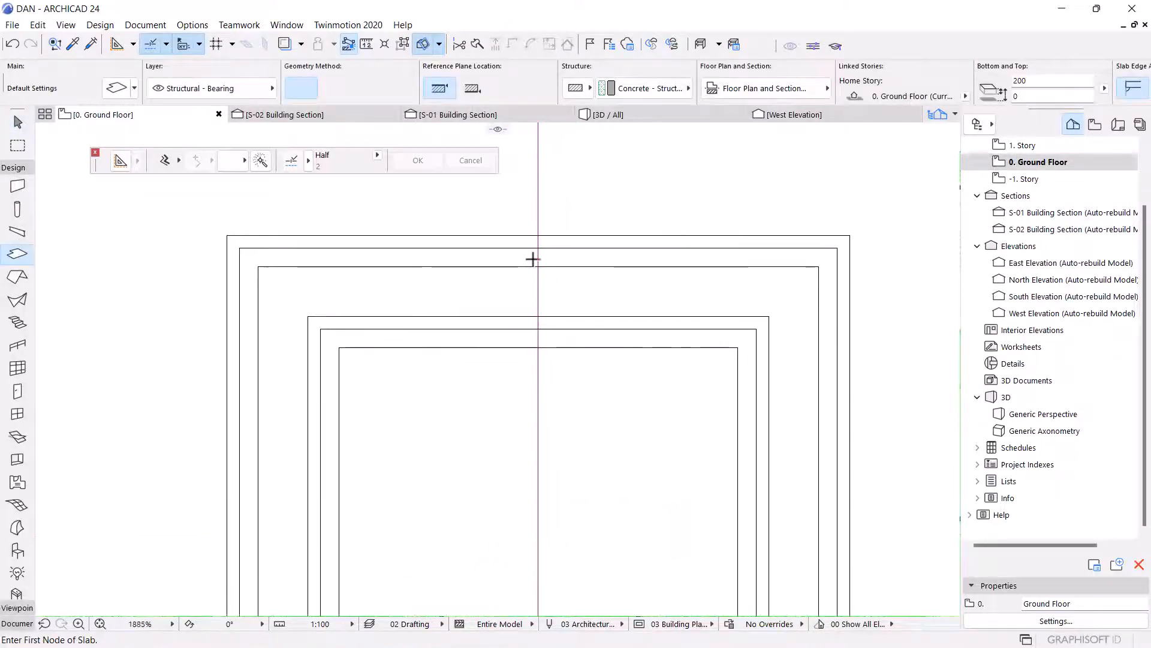
pyautogui.press('space')
pyautogui.click(511, 337)
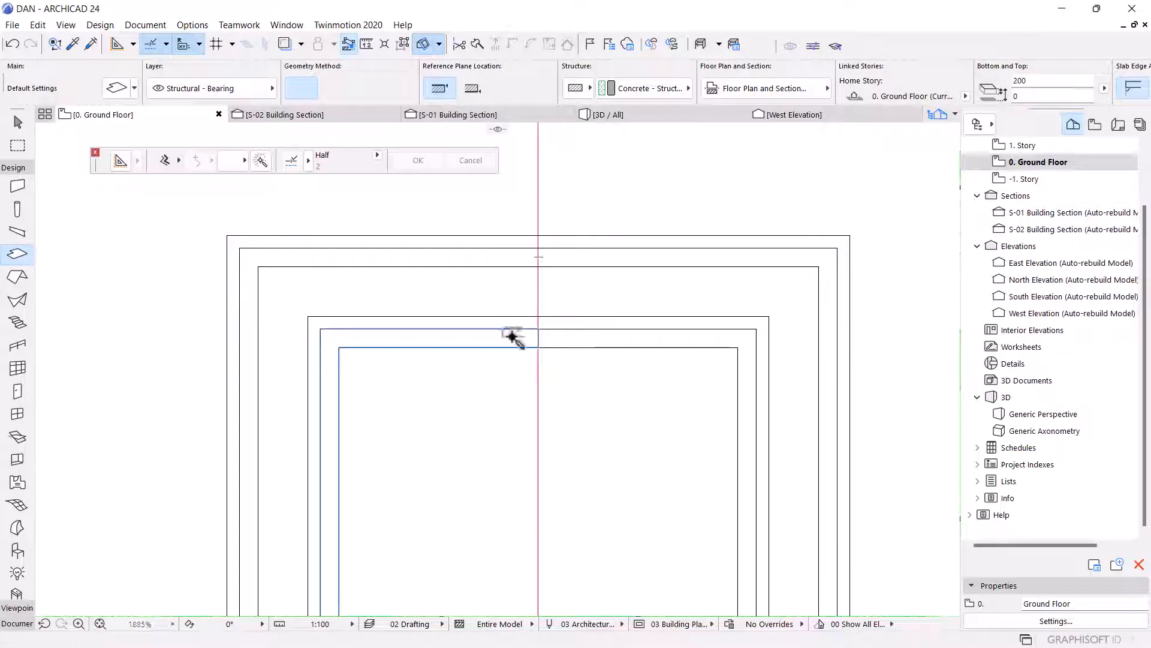
pyautogui.press('space')
pyautogui.click(558, 340)
pyautogui.scroll(-10, 563, 321)
pyautogui.scroll(7, 594, 393)
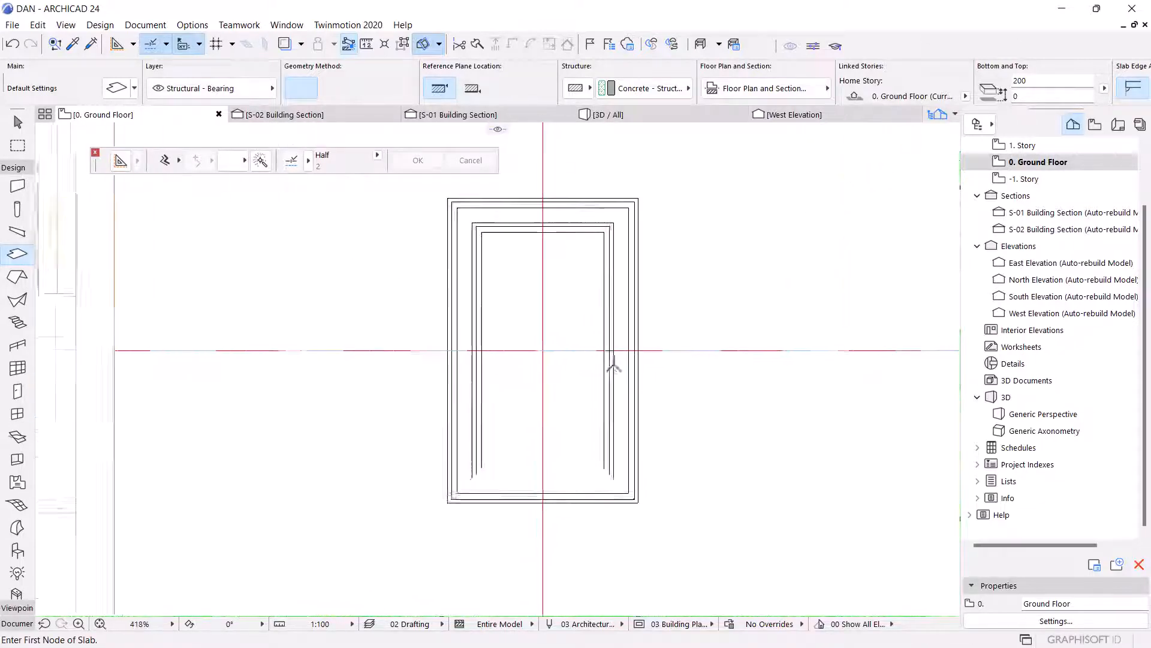
pyautogui.press('space')
pyautogui.click(605, 356)
pyautogui.scroll(-7, 608, 355)
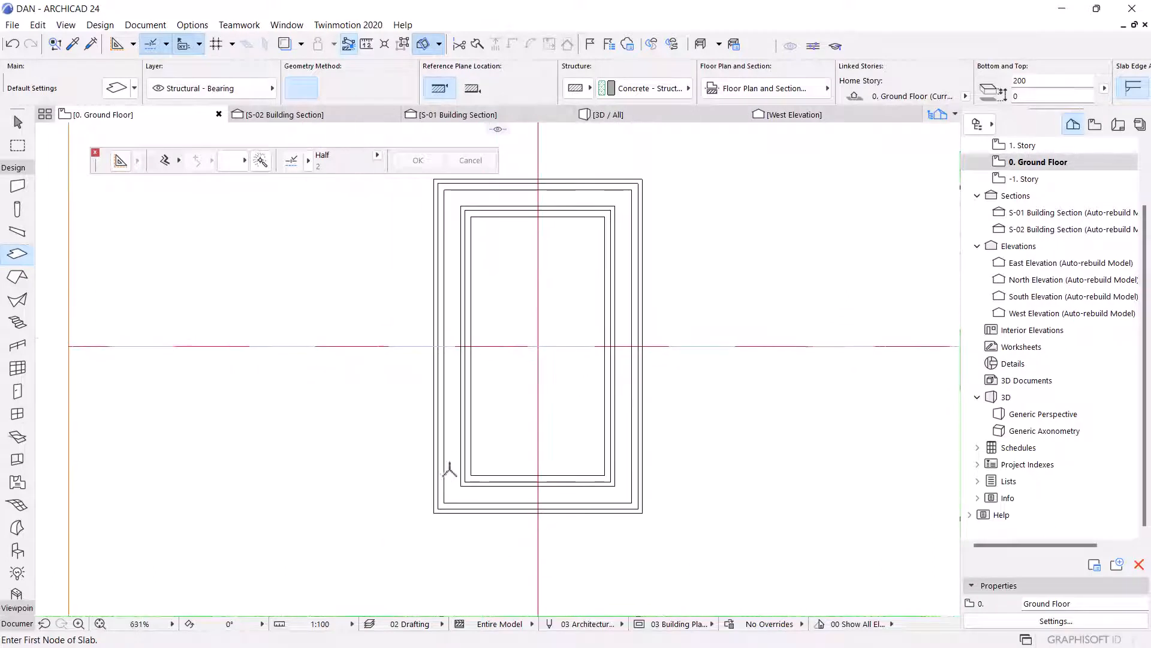
pyautogui.scroll(10, 468, 439)
pyautogui.scroll(-7, 467, 439)
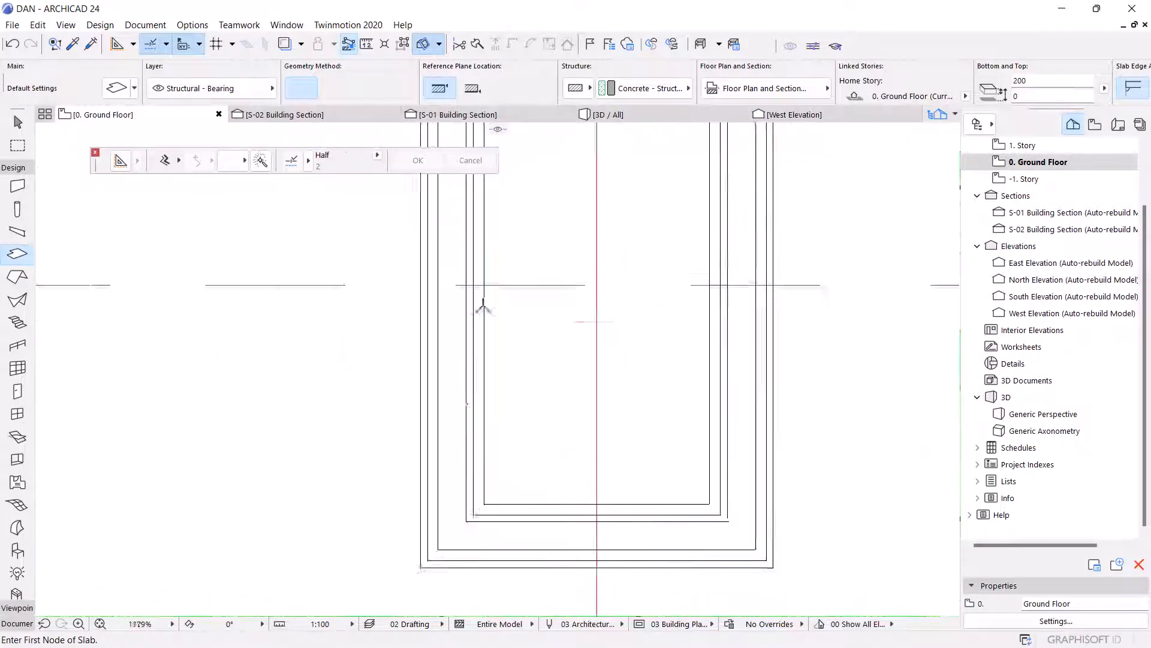
pyautogui.press('Escape')
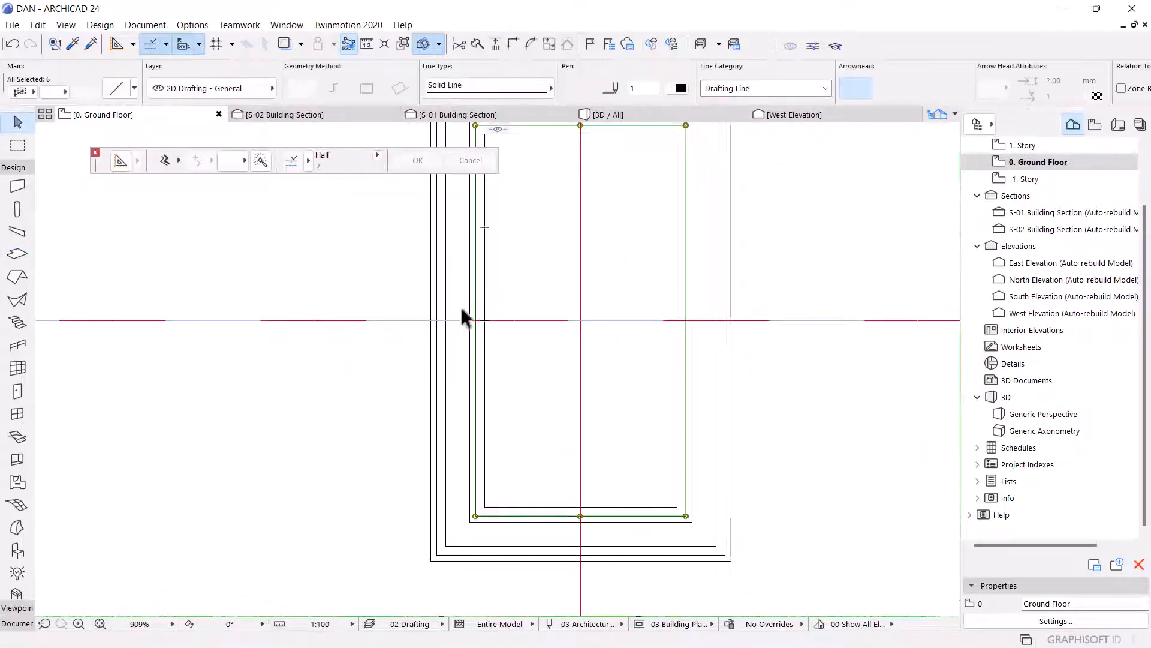
# Select the four ring slab pieces and set their thickness to 45.
pyautogui.scroll(4, 470, 314)
pyautogui.click(493, 316)
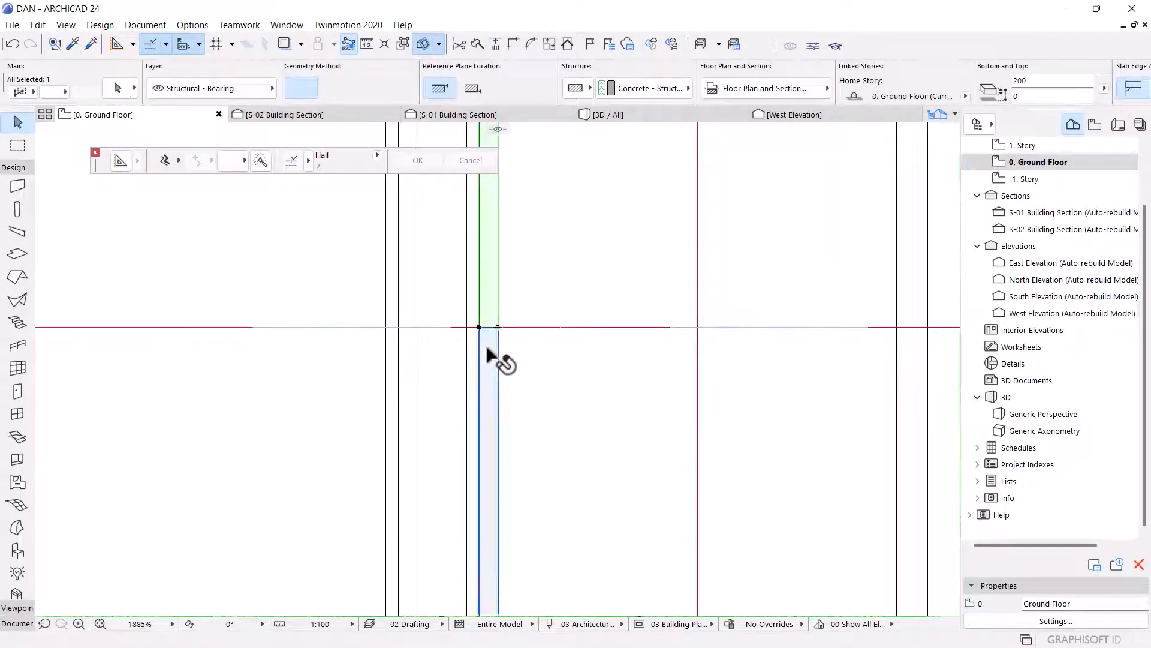
pyautogui.keyDown('shift'); pyautogui.click(486, 355); pyautogui.keyUp('shift')
pyautogui.scroll(-8, 485, 355)
pyautogui.scroll(3, 571, 437)
pyautogui.scroll(4, 545, 442)
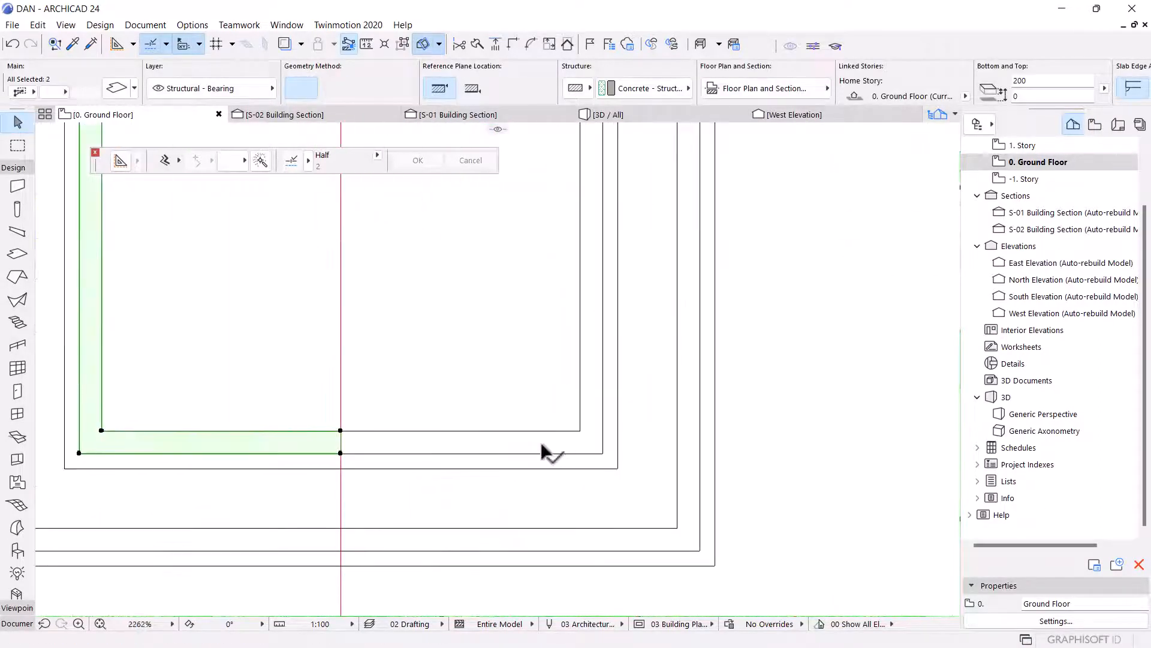
pyautogui.keyDown('shift'); pyautogui.click(541, 441); pyautogui.keyUp('shift')
pyautogui.scroll(-6, 563, 480)
pyautogui.scroll(8, 581, 352)
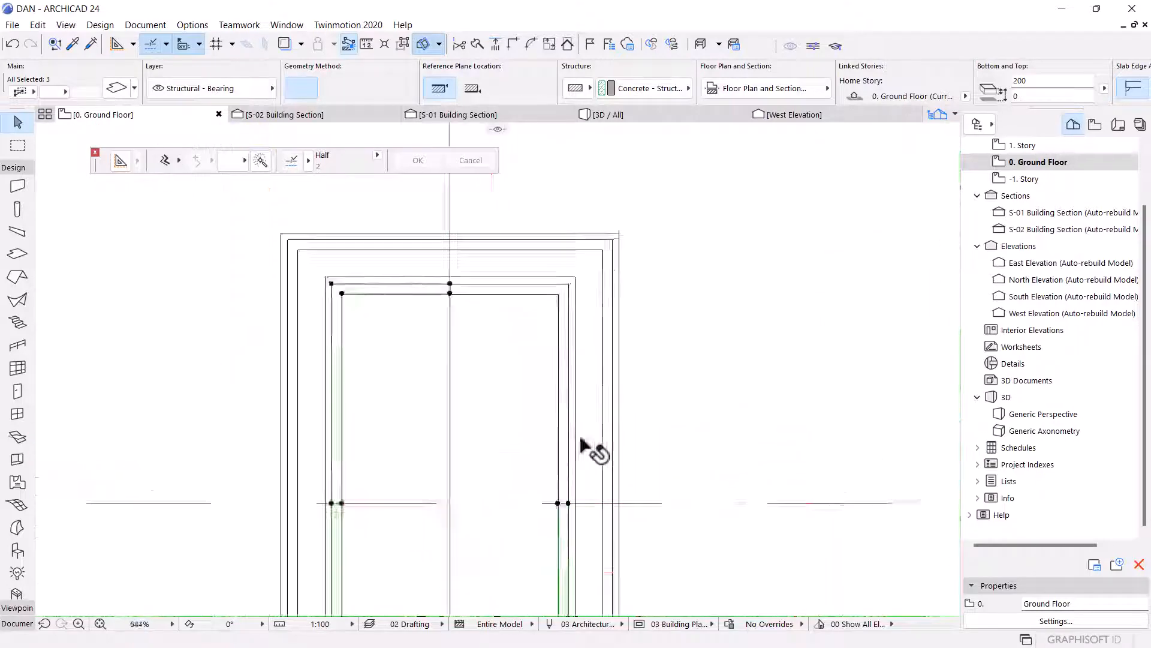
pyautogui.keyDown('shift'); pyautogui.click(543, 439); pyautogui.keyUp('shift')
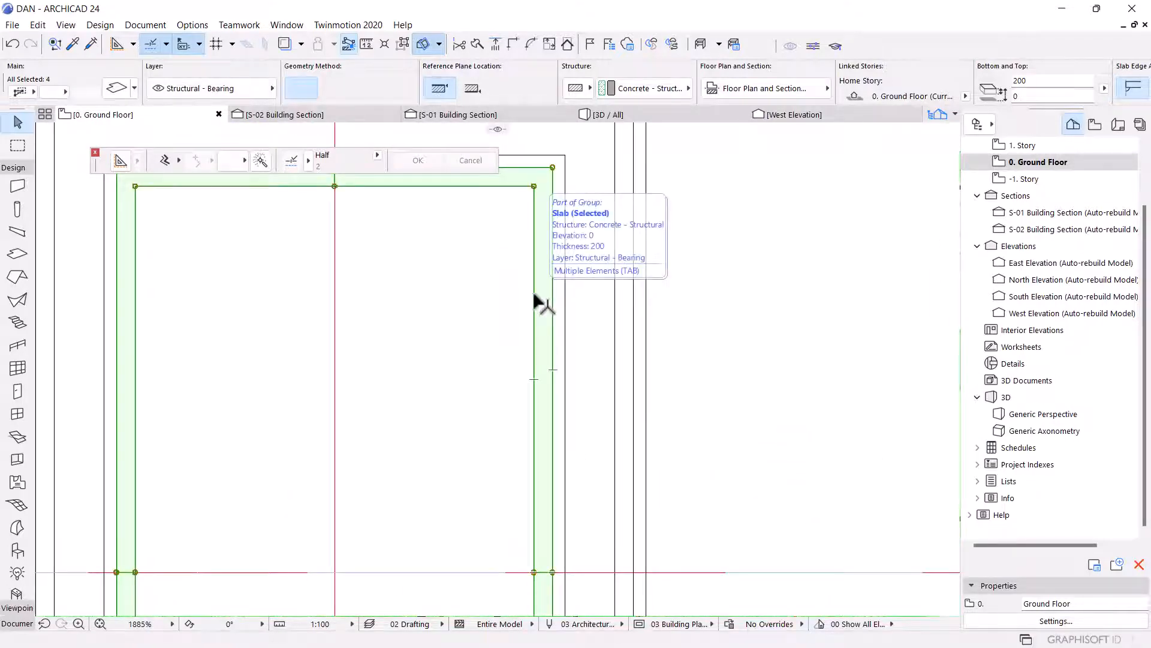
pyautogui.doubleClick(535, 300)
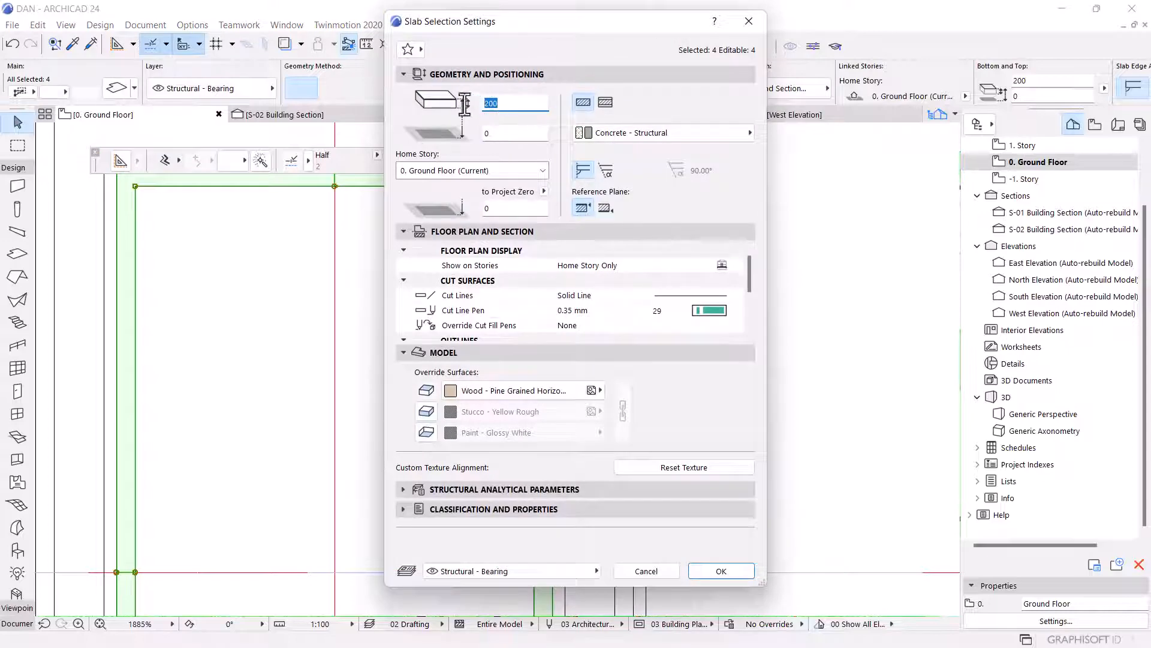
pyautogui.write('45')
# Override the slabs' top surface with Paint - Anthracite DA-14, enable the other surface overrides, and confirm.
pyautogui.click(480, 390)
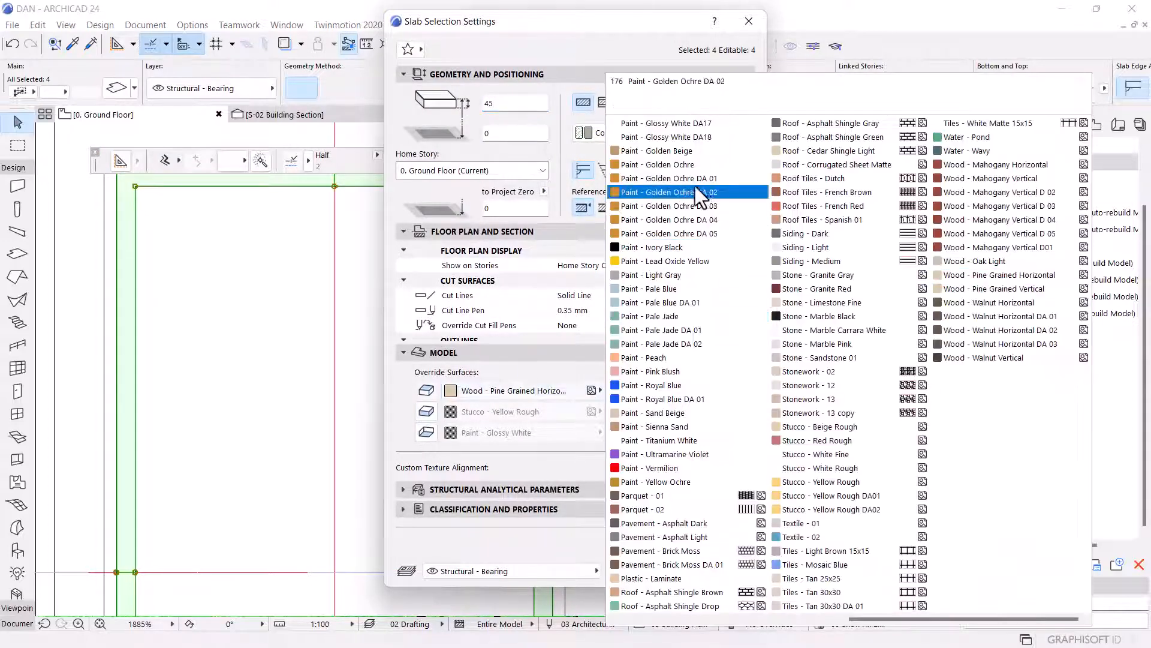
pyautogui.scroll(5, 692, 437)
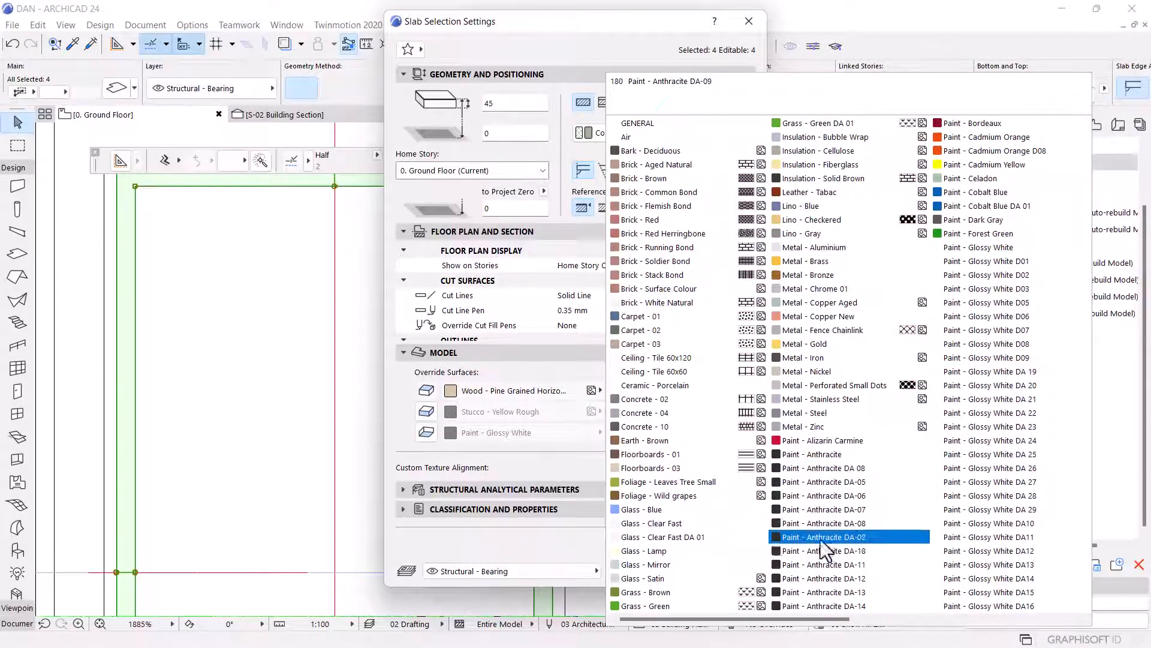
pyautogui.click(833, 603)
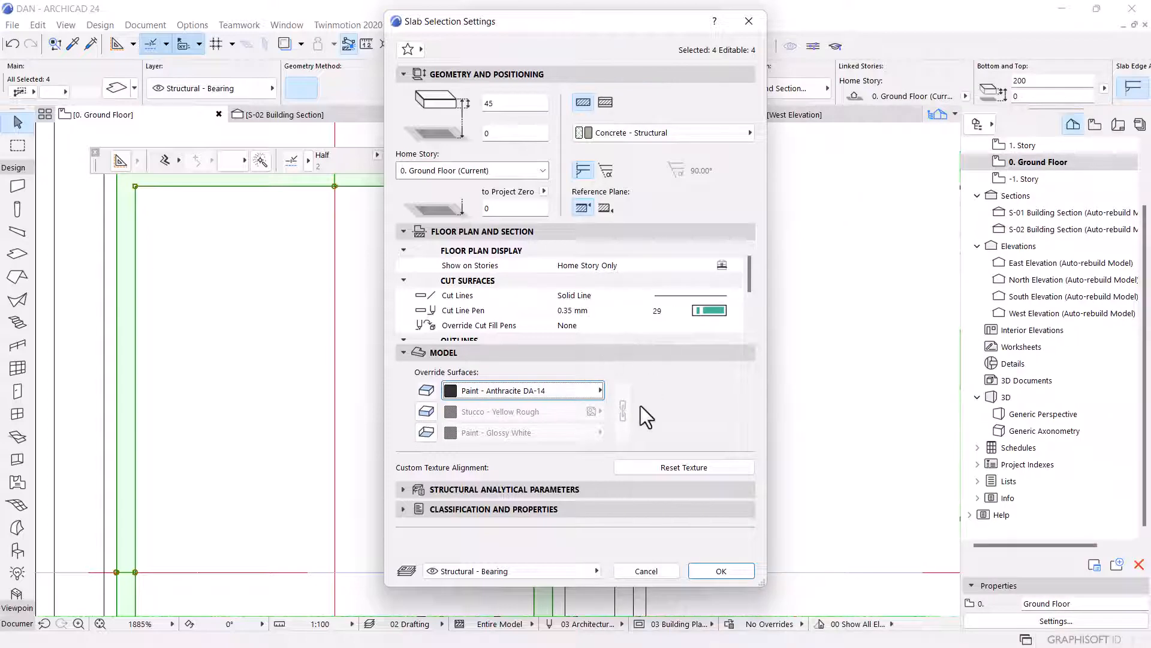
pyautogui.click(426, 415)
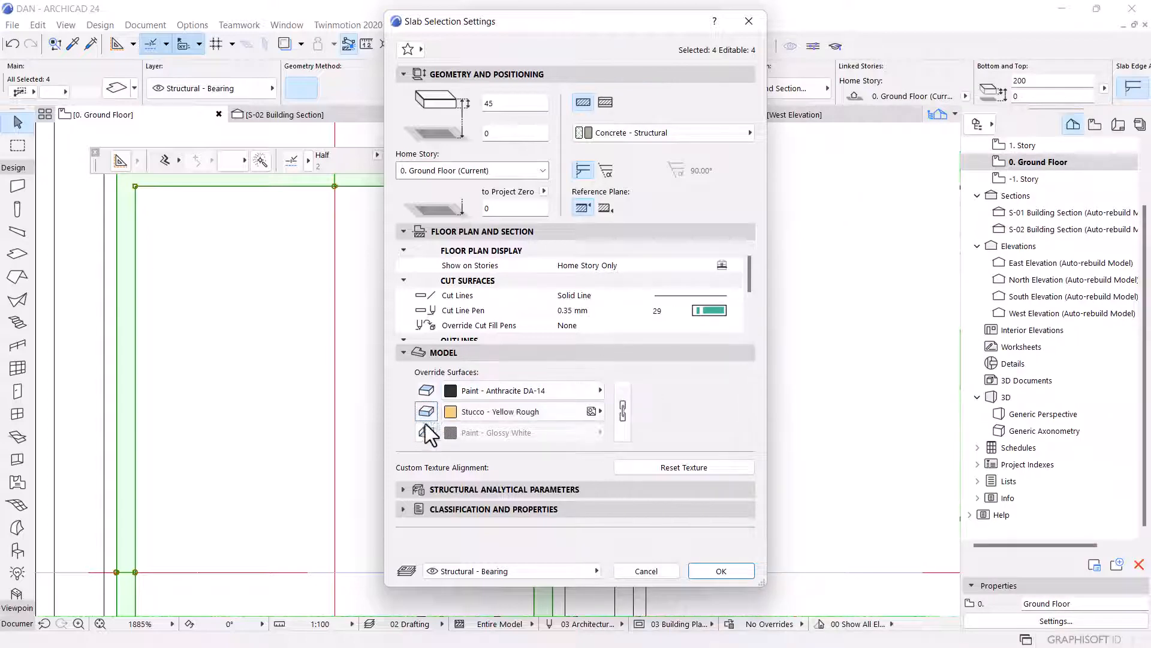
pyautogui.click(629, 408)
pyautogui.click(720, 572)
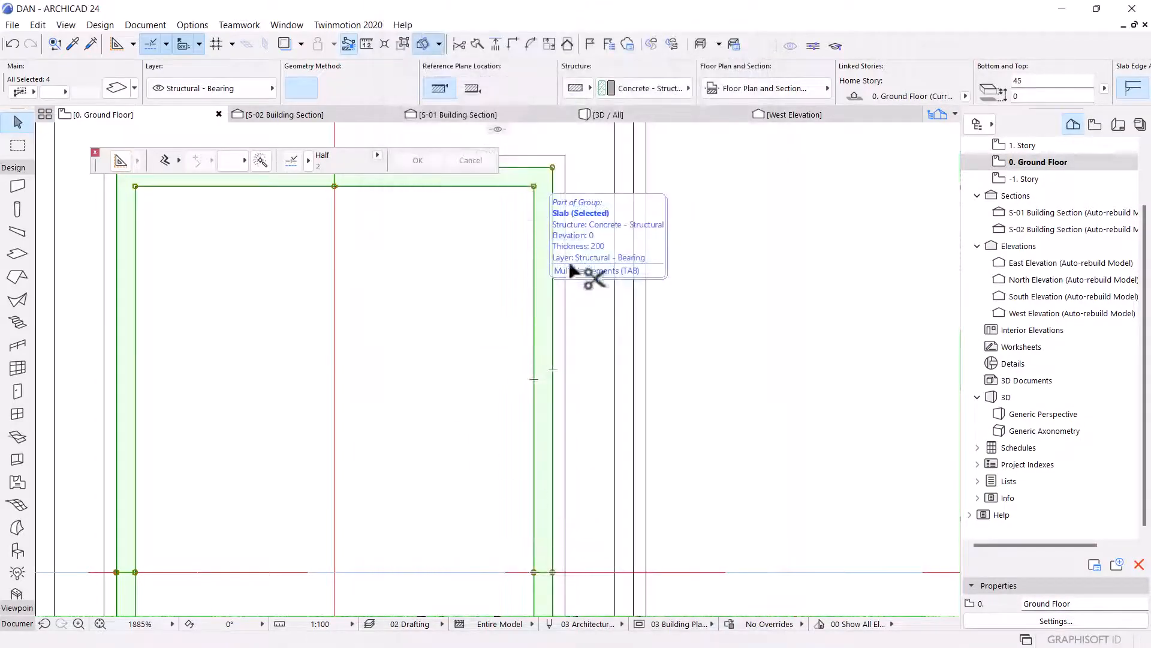
# Extend the top slab piece to the left by moving its left nodes to the outline corners.
pyautogui.scroll(-5, 528, 331)
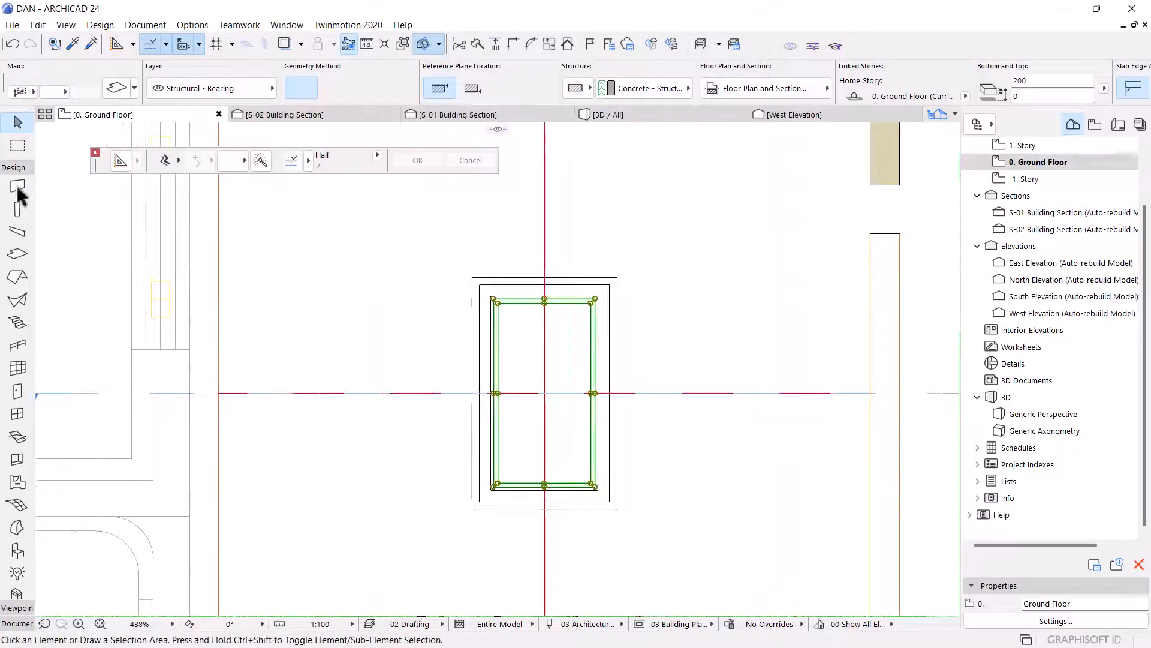
pyautogui.press('Escape')
pyautogui.scroll(7, 557, 277)
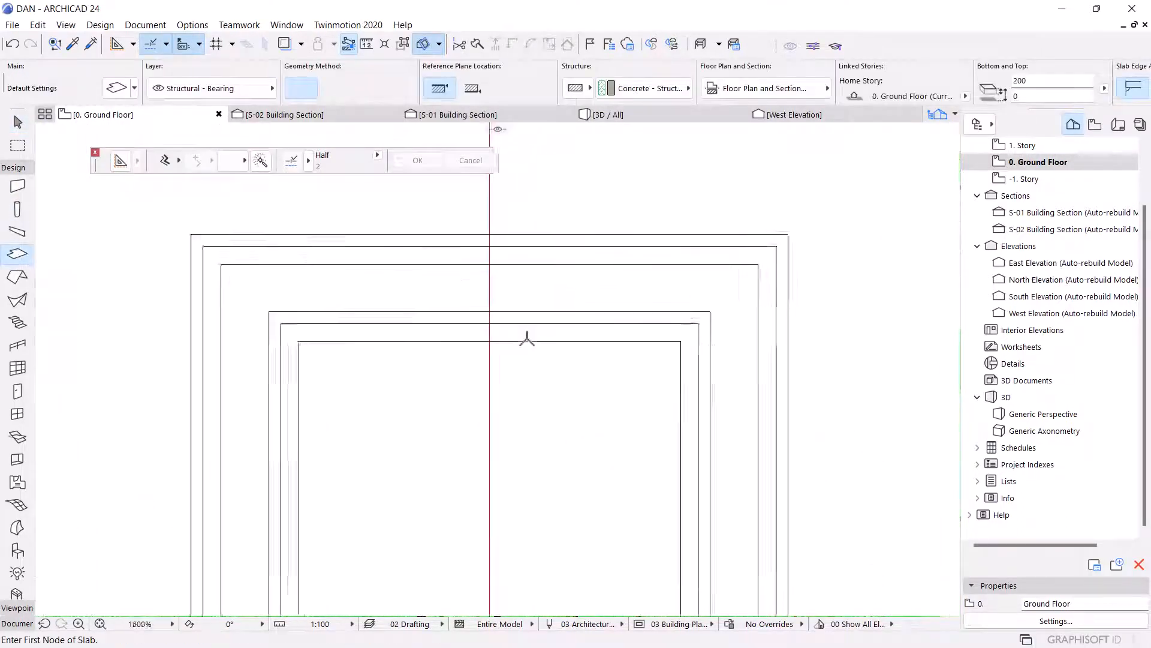
pyautogui.press('Escape')
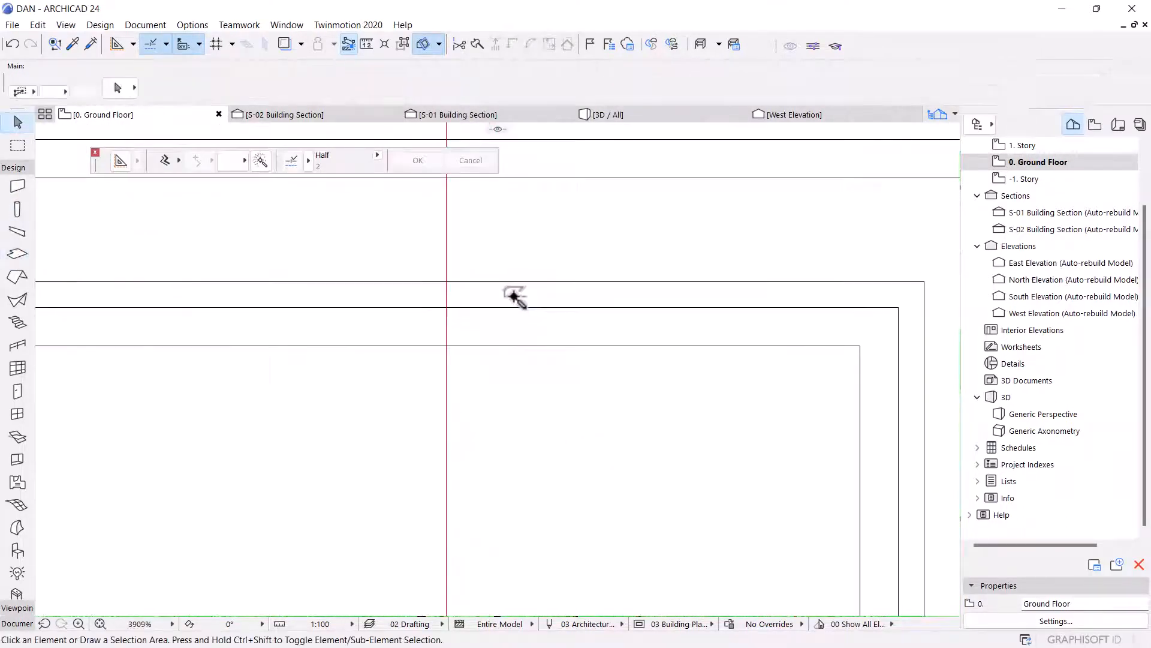
pyautogui.click(513, 298)
pyautogui.click(446, 307)
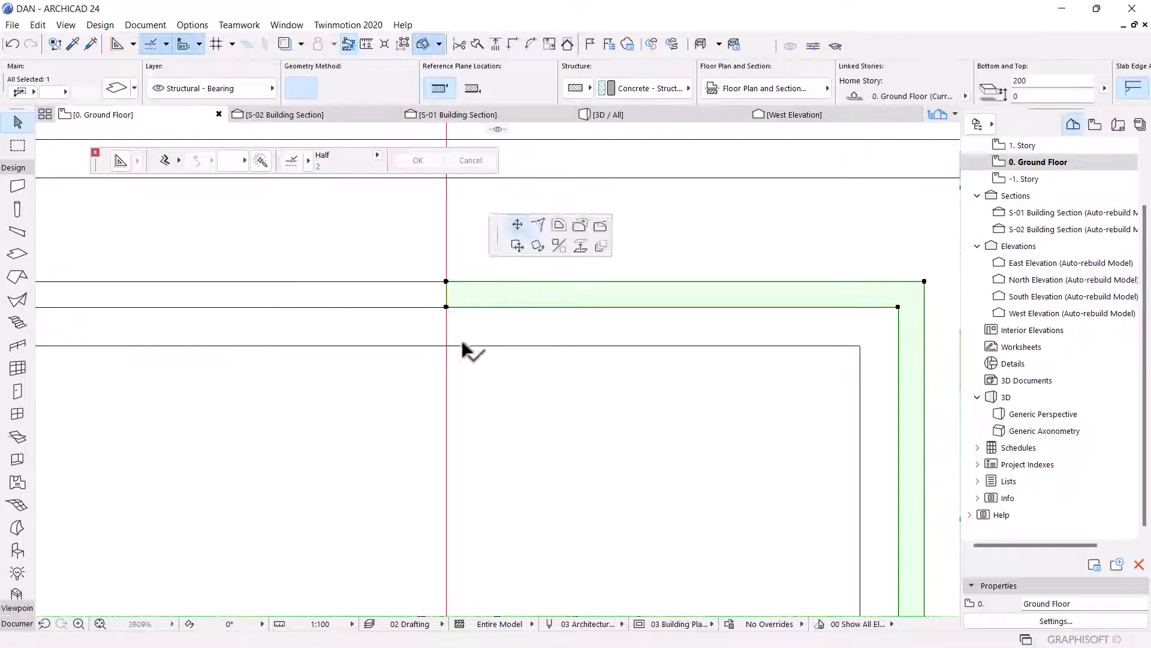
pyautogui.scroll(-3, 470, 352)
pyautogui.click(284, 324)
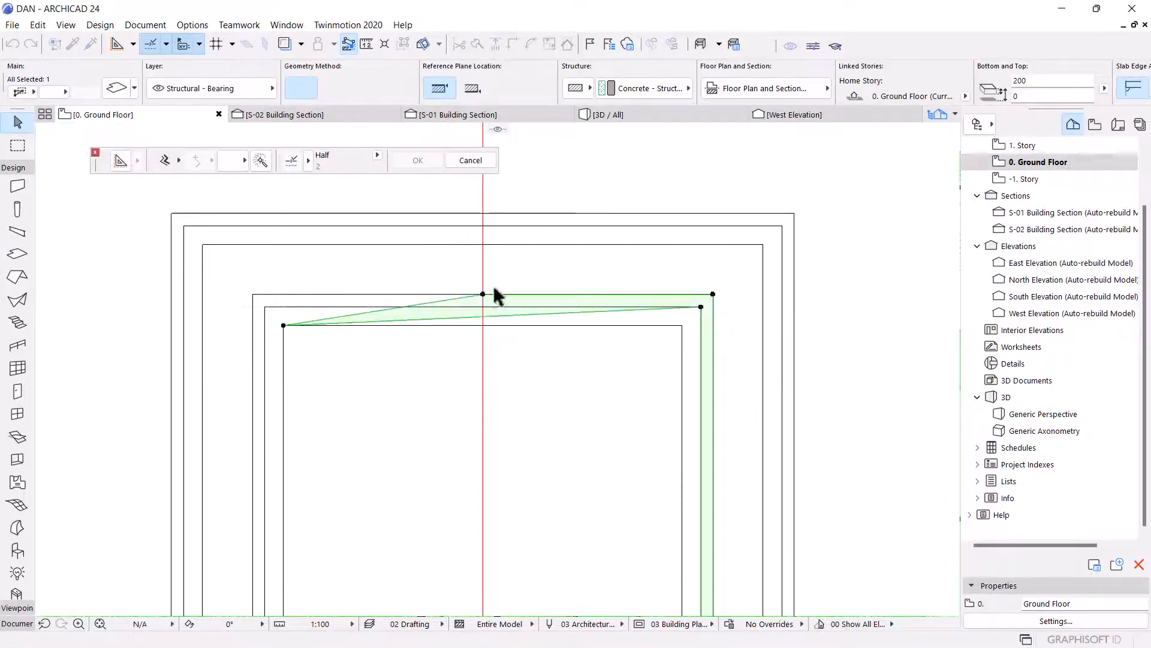
pyautogui.click(483, 294)
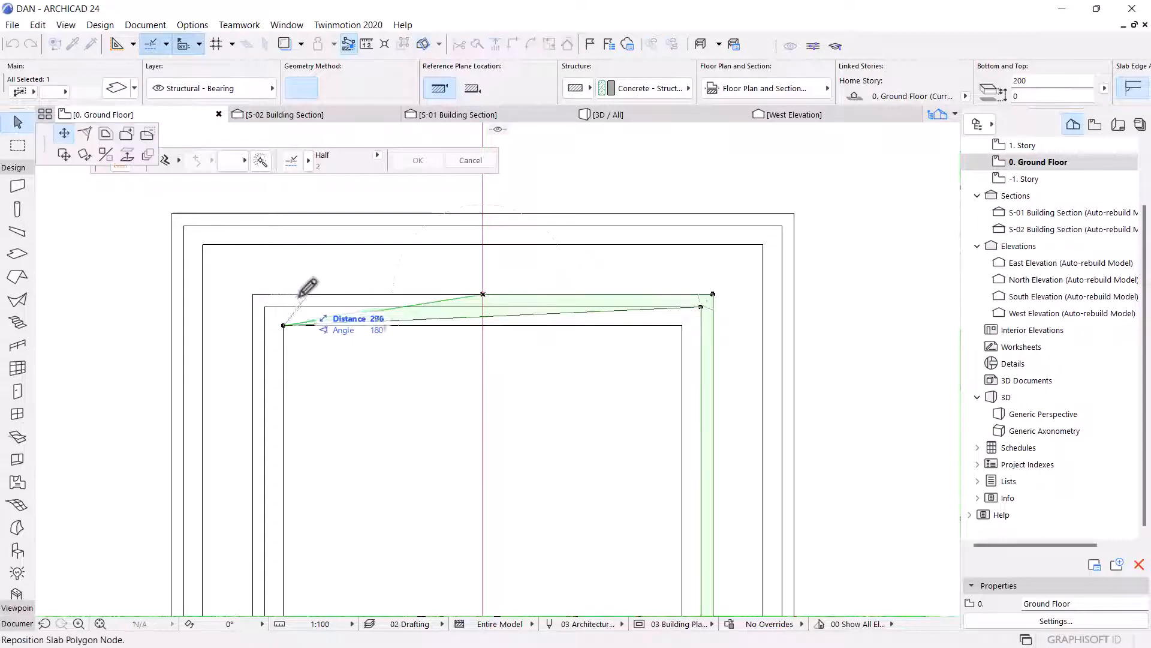
pyautogui.click(253, 293)
# Move the top slab piece's lower-left node onto the inner outline corner.
pyautogui.scroll(1, 281, 327)
pyautogui.scroll(3, 280, 329)
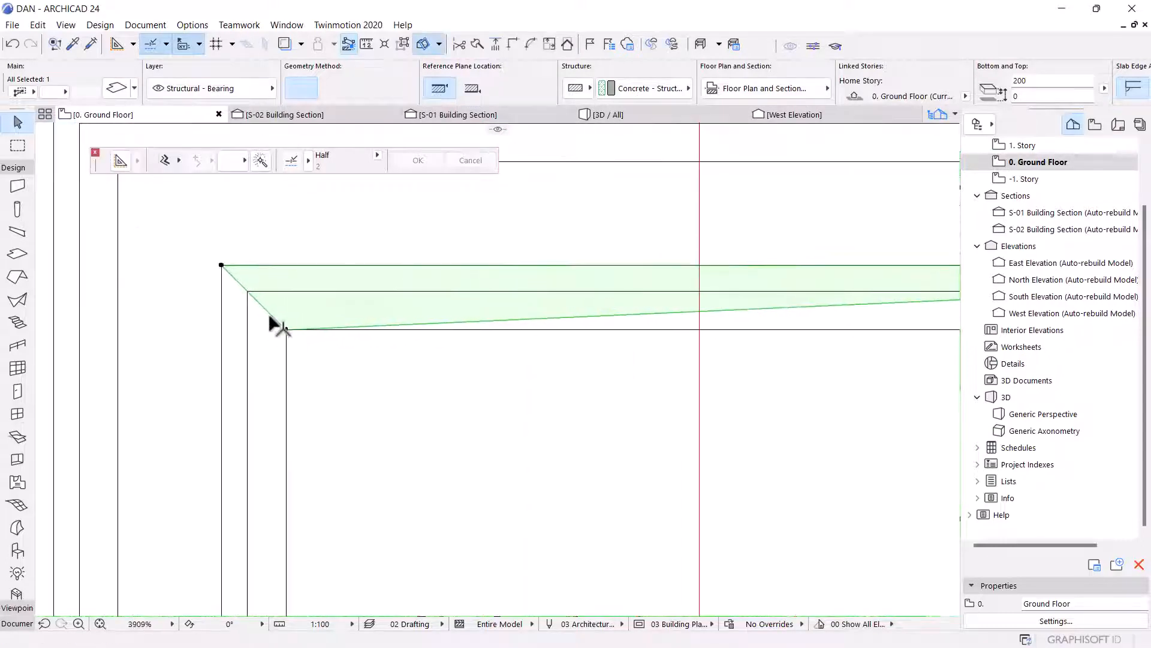
pyautogui.click(270, 315)
pyautogui.scroll(-9, 426, 222)
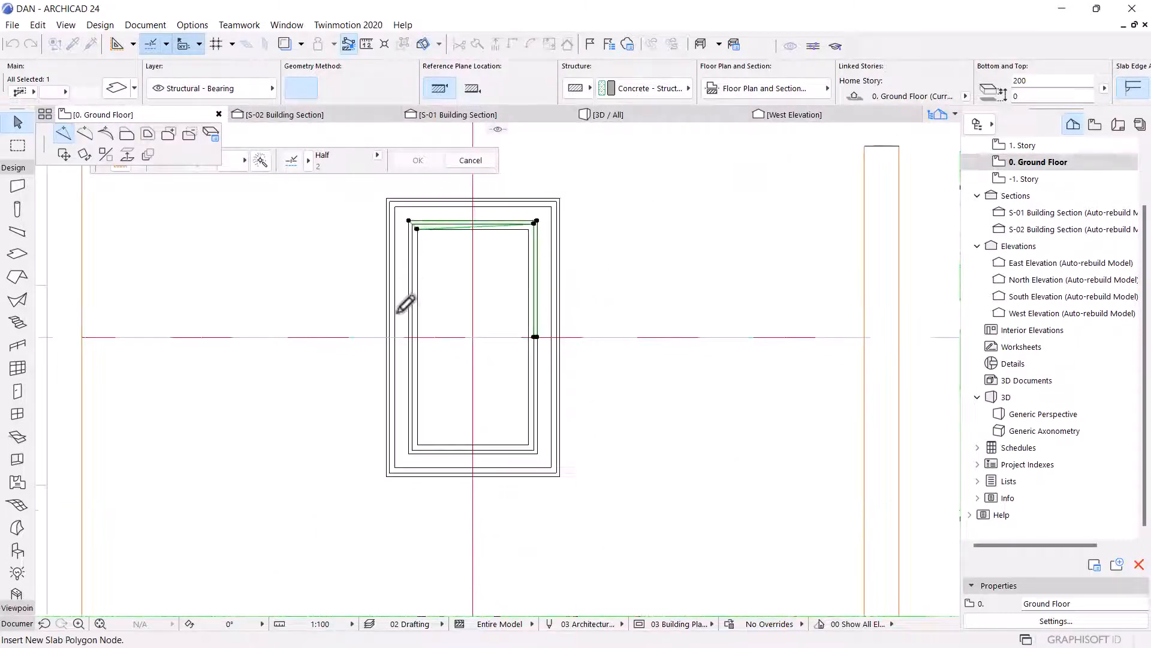
# Insert a node on the left slab piece's edge and snap it to the outer bottom-left outline corner.
pyautogui.scroll(1, 408, 455)
pyautogui.scroll(6, 418, 447)
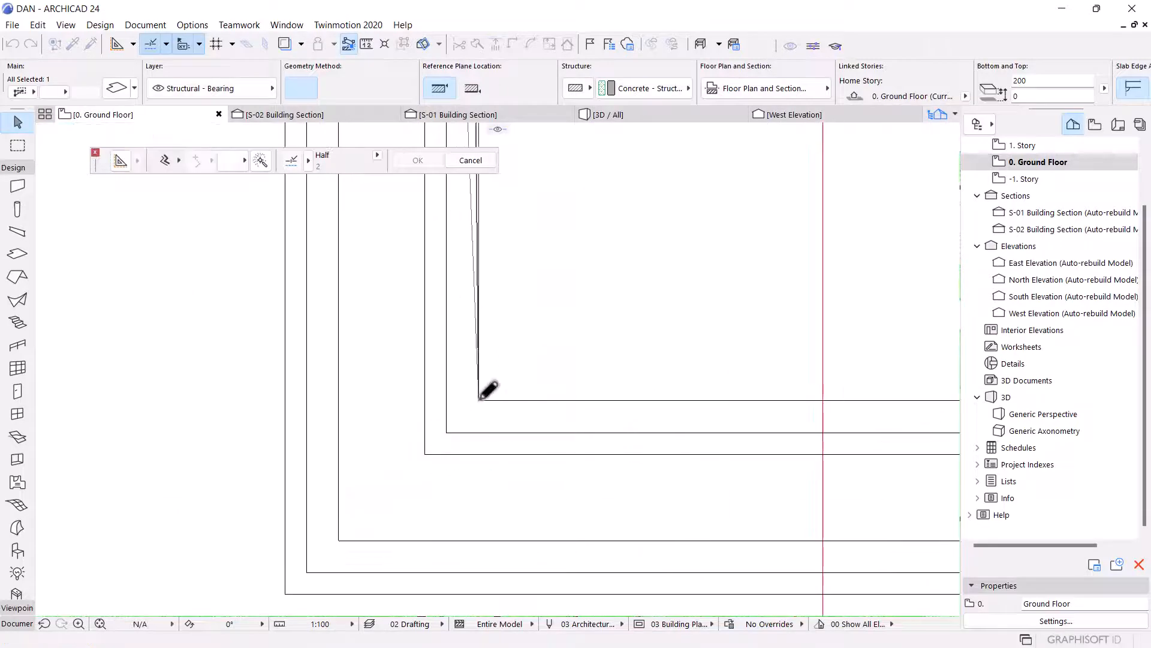
pyautogui.scroll(-4, 468, 427)
pyautogui.scroll(5, 465, 305)
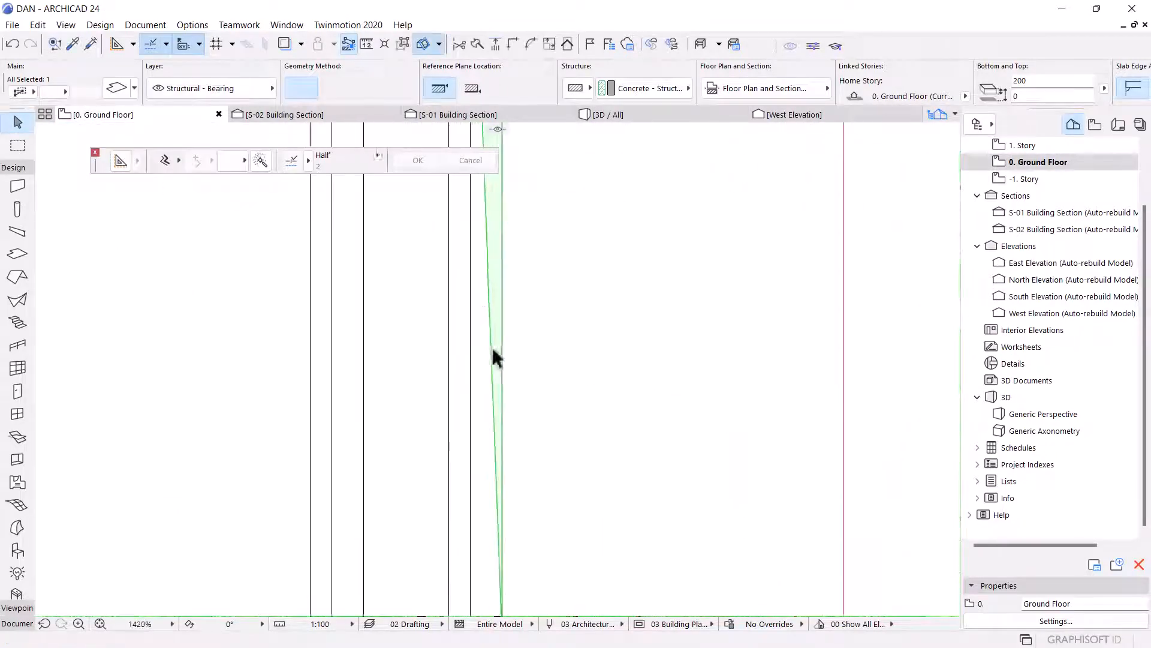
pyautogui.click(488, 280)
pyautogui.scroll(-5, 485, 283)
pyautogui.scroll(5, 484, 318)
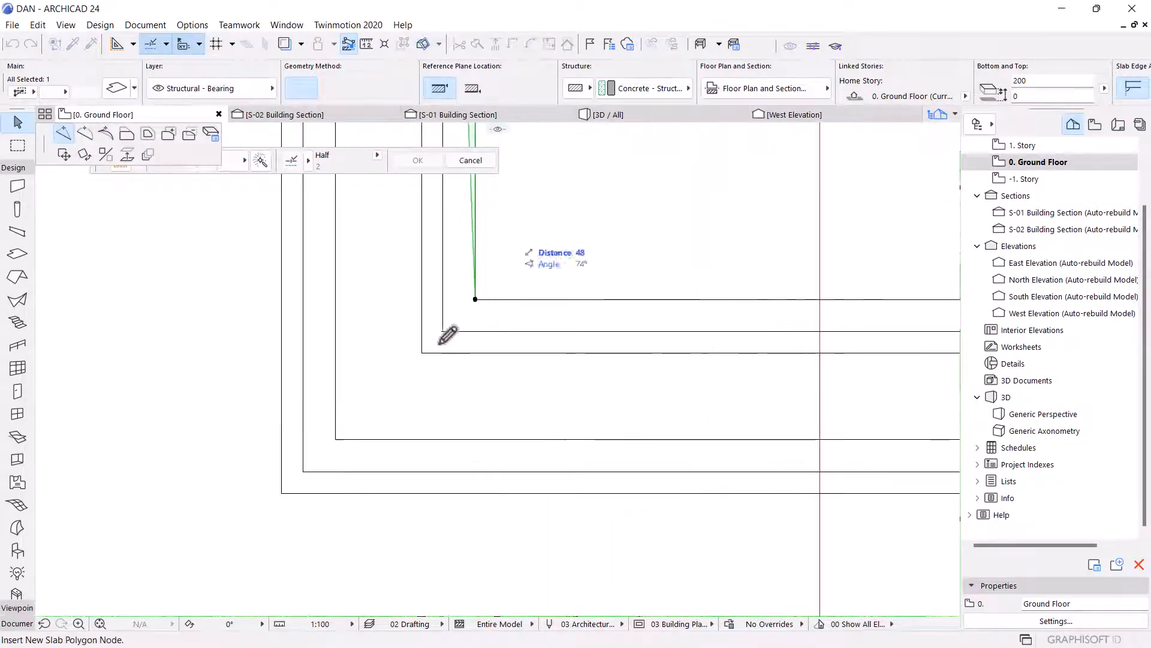
pyautogui.click(422, 352)
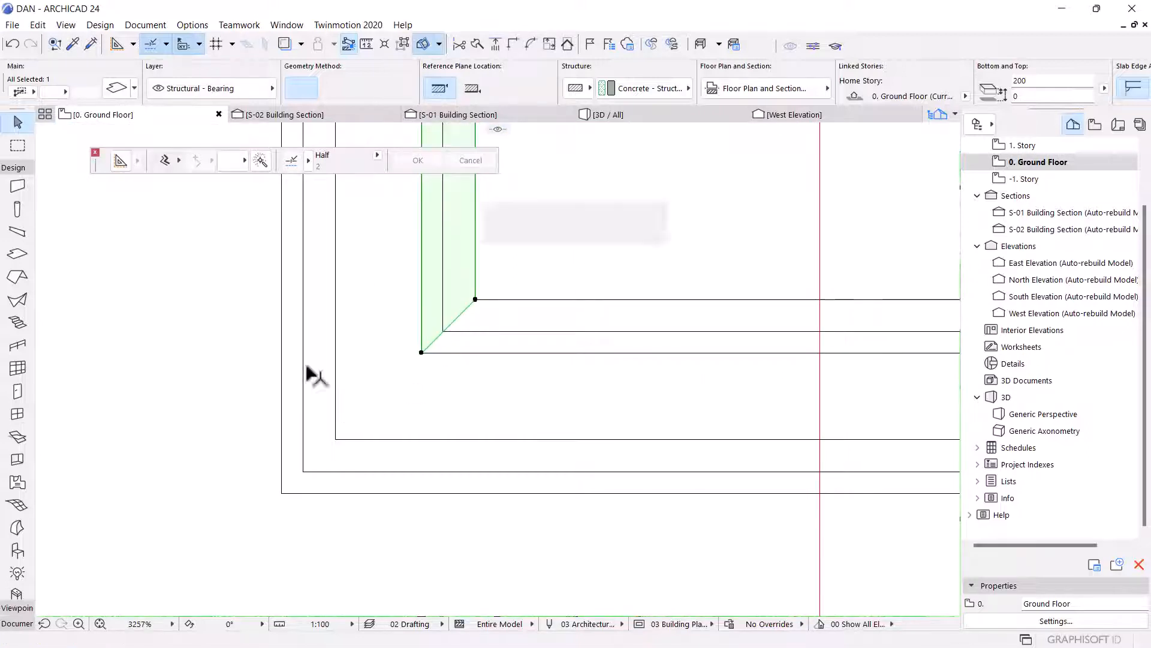
# Extend the bottom slab piece with a new node snapped to the outer bottom-right outline corner.
pyautogui.click(445, 330)
pyautogui.scroll(-5, 332, 315)
pyautogui.scroll(3, 554, 316)
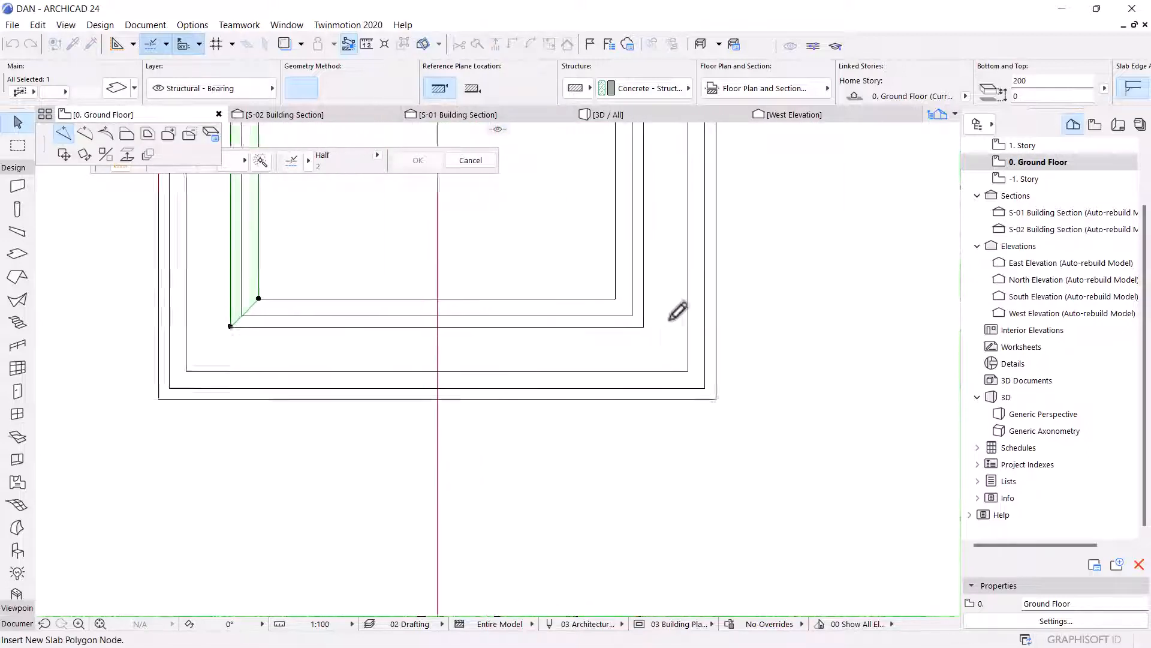
pyautogui.scroll(4, 630, 303)
pyautogui.click(532, 271)
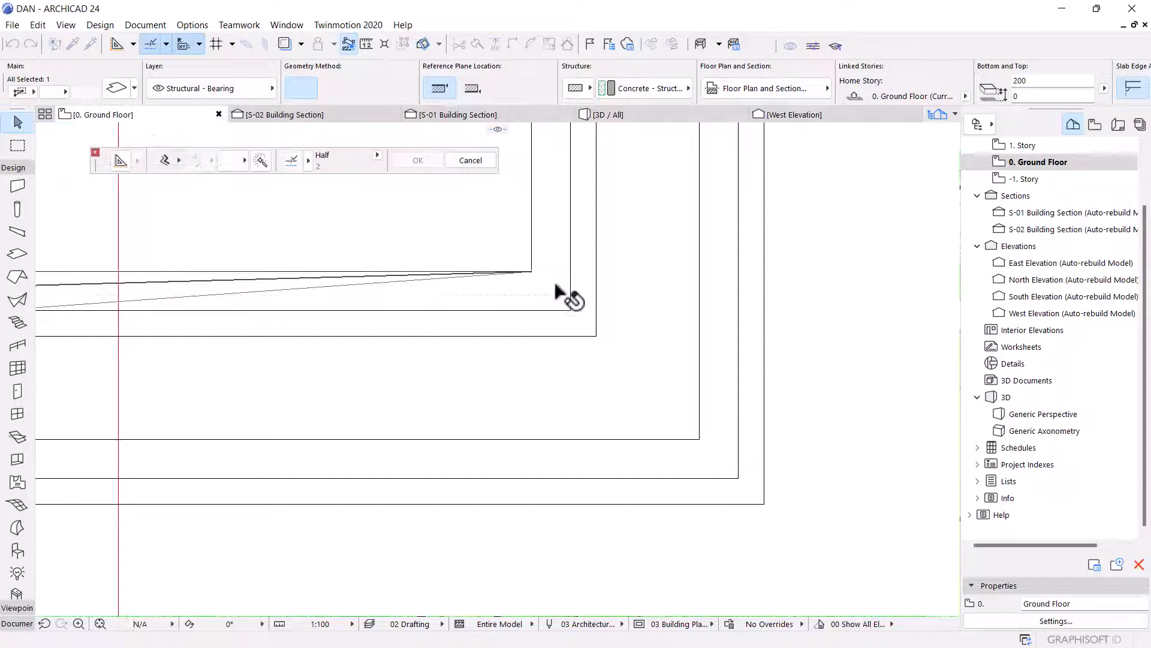
pyautogui.click(461, 276)
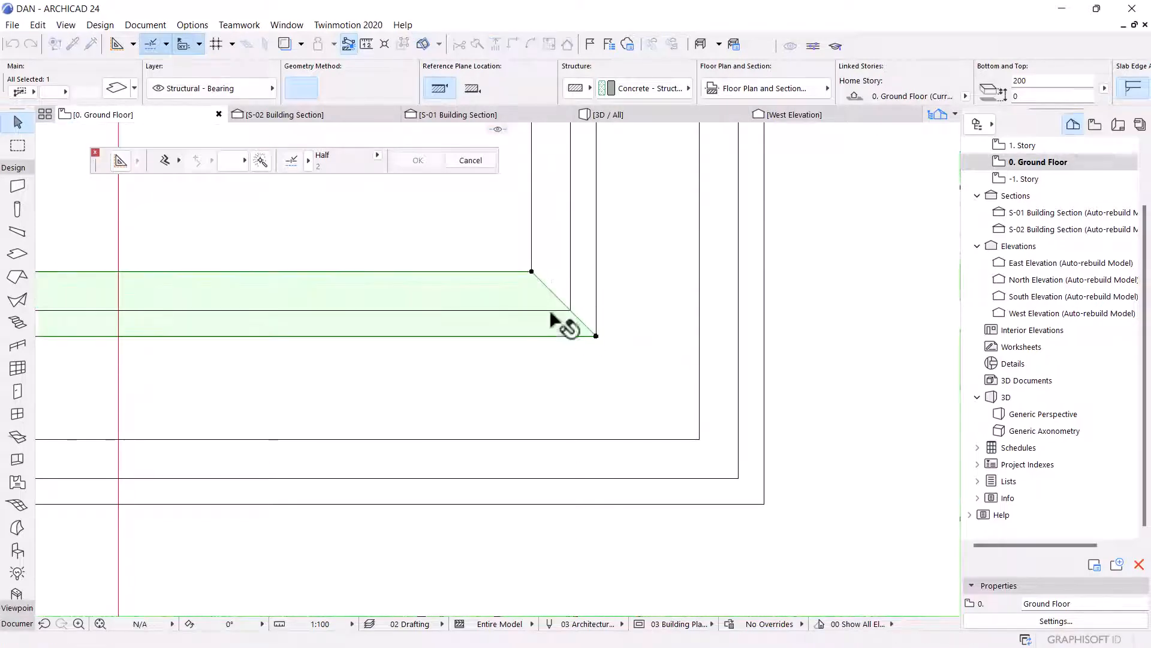
pyautogui.click(596, 336)
# Reshape the right slab piece's lower end by repositioning its nodes onto the outline corners.
pyautogui.click(564, 307)
pyautogui.scroll(-6, 570, 498)
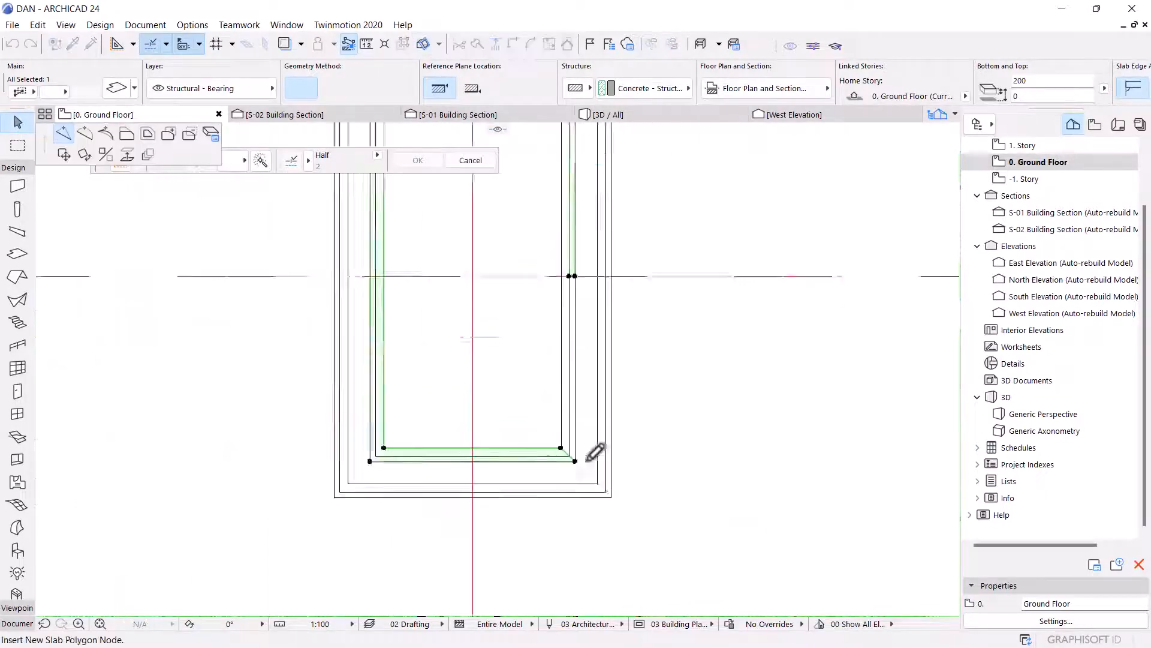
pyautogui.scroll(3, 572, 331)
pyautogui.scroll(5, 576, 352)
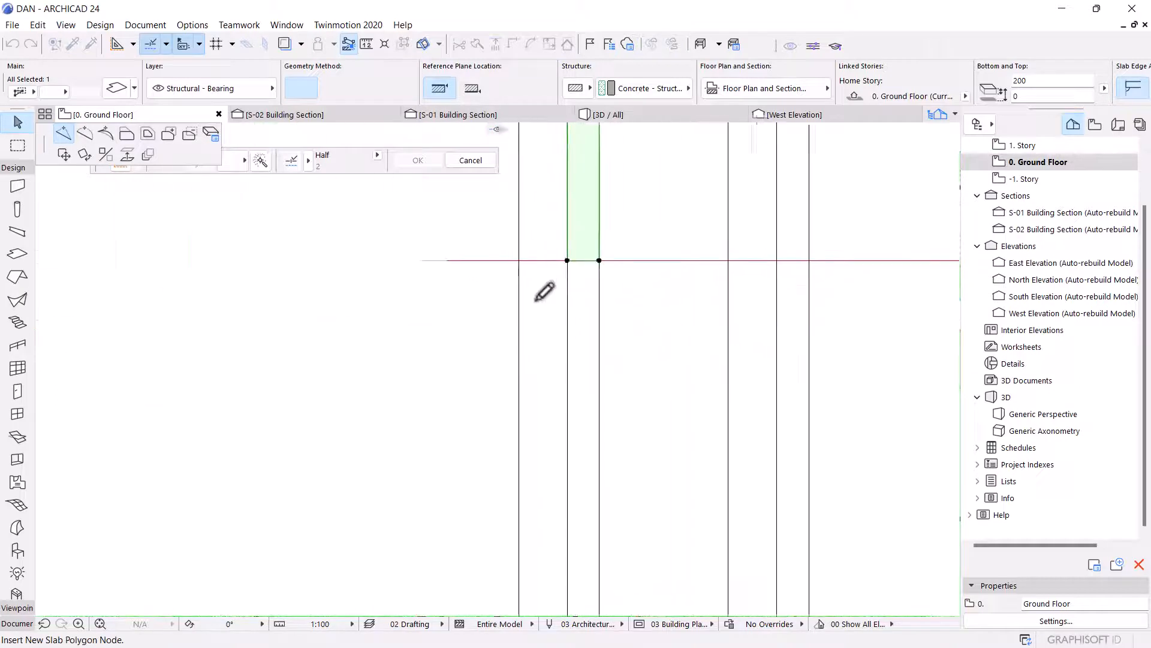
pyautogui.click(516, 250)
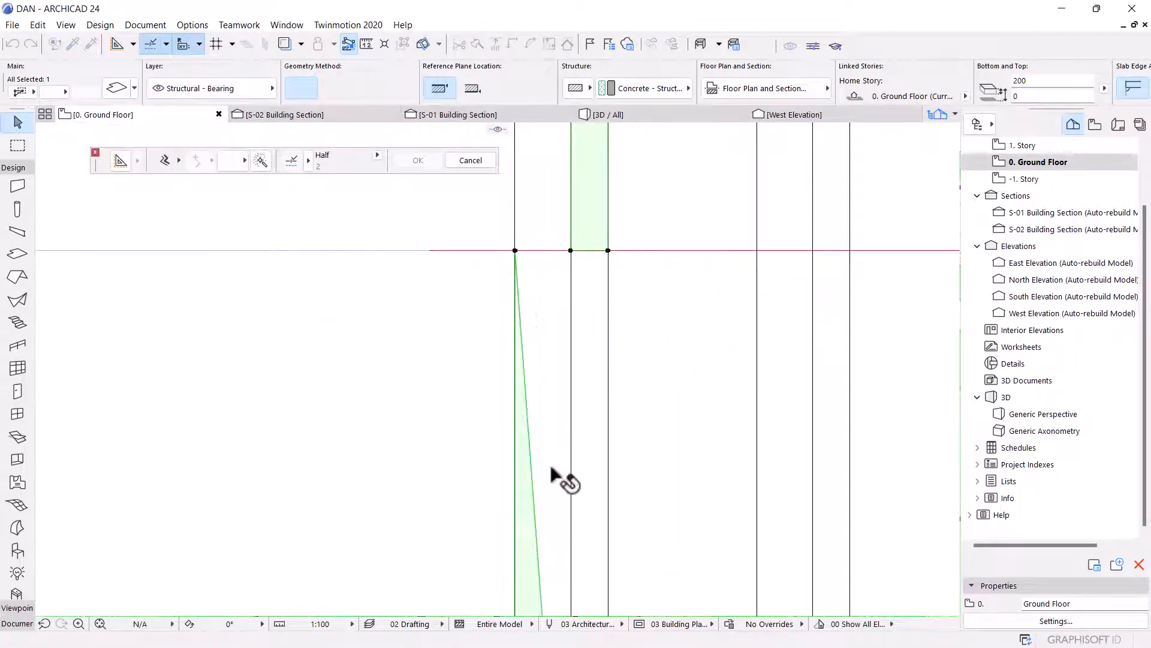
pyautogui.click(533, 491)
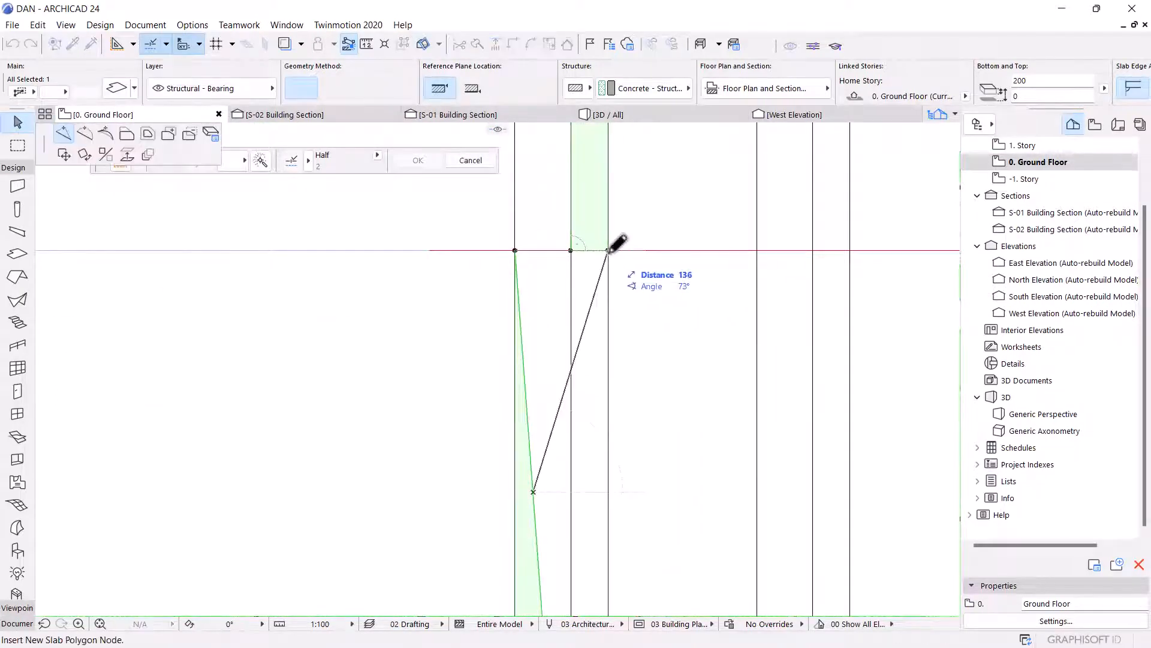
pyautogui.click(609, 250)
pyautogui.scroll(4, 585, 206)
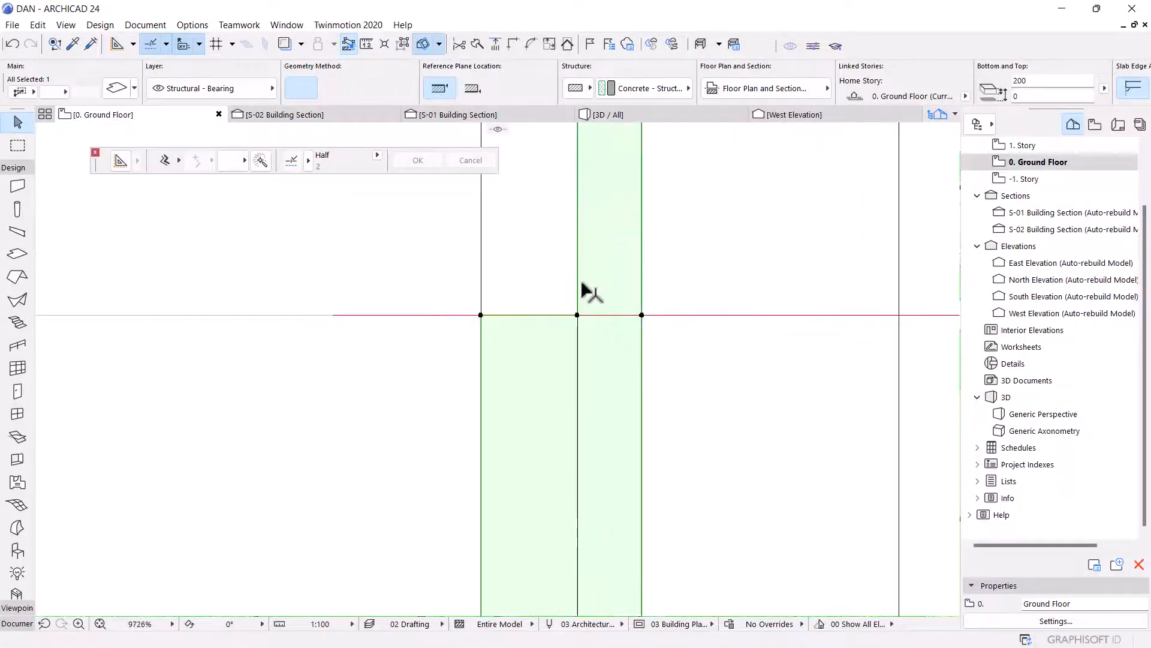
pyautogui.click(578, 314)
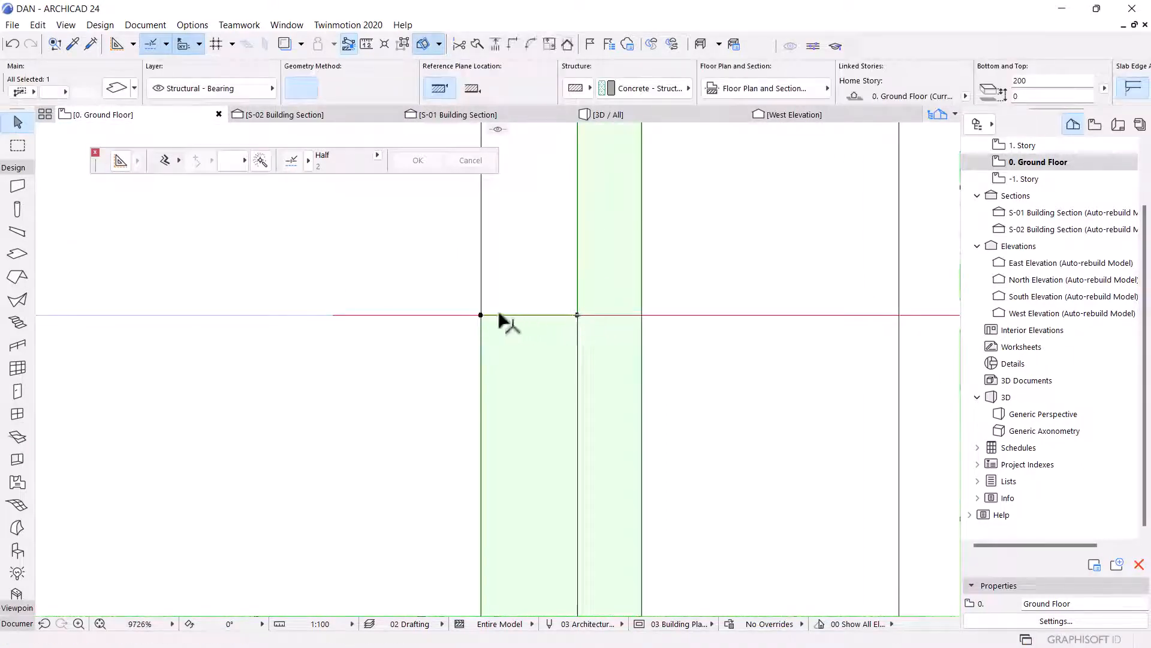
pyautogui.click(577, 268)
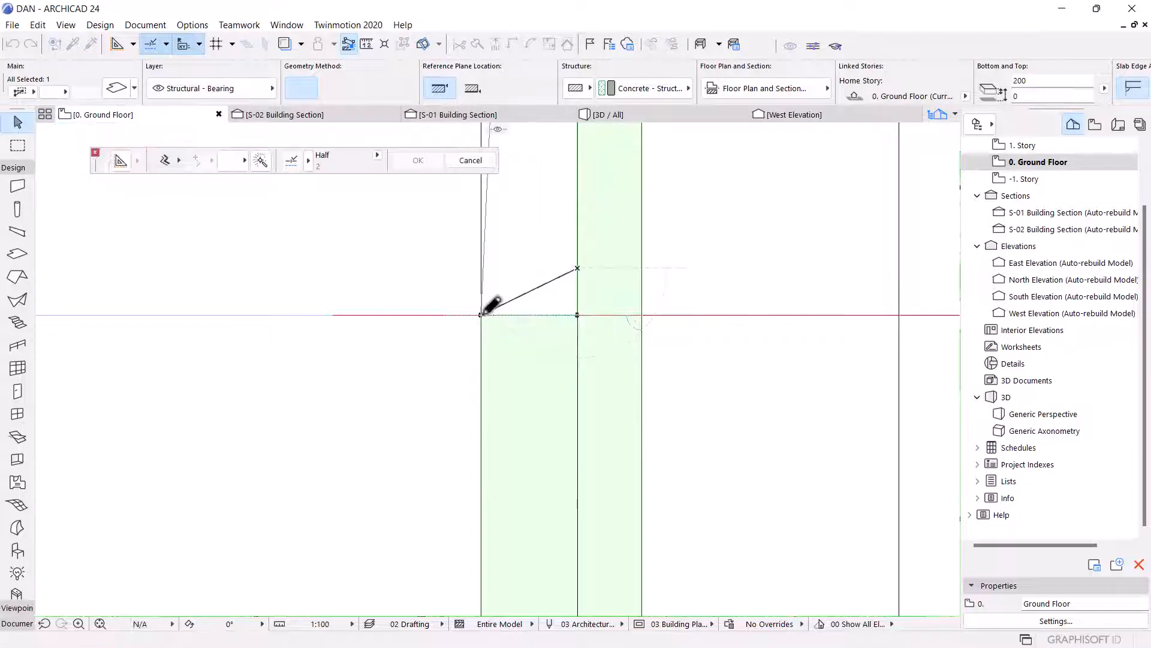
# Move the right slab piece's top node onto the outer top-right outline corner.
pyautogui.scroll(-5, 566, 514)
pyautogui.scroll(8, 560, 278)
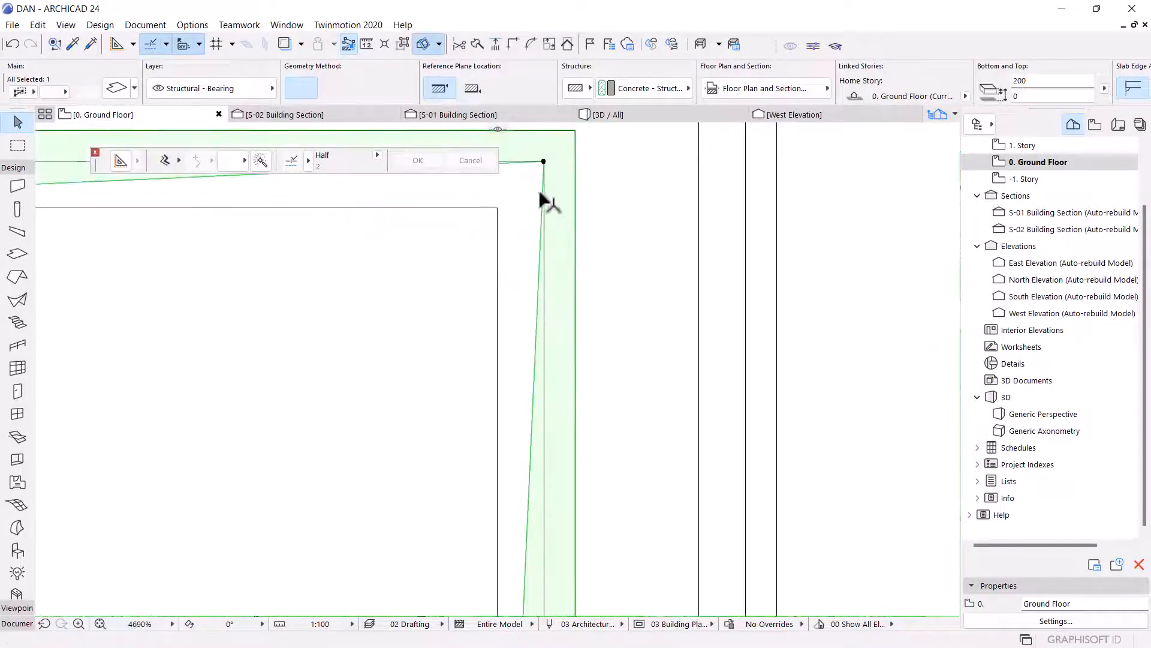
pyautogui.click(543, 162)
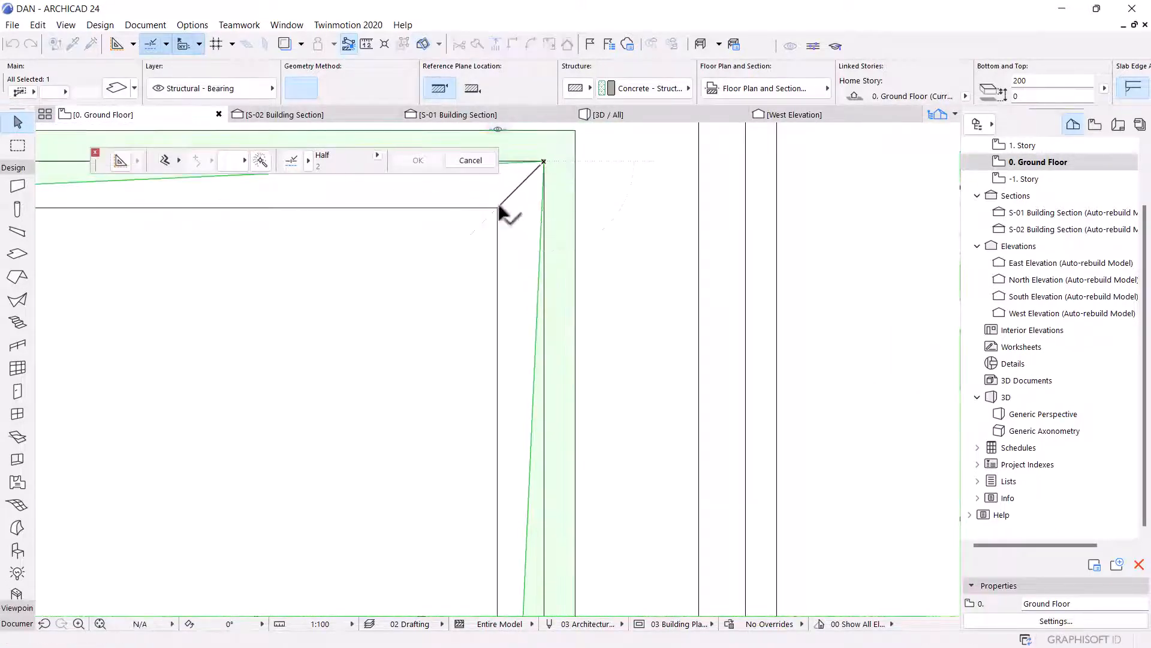
pyautogui.scroll(-2, 698, 384)
pyautogui.scroll(-5, 698, 384)
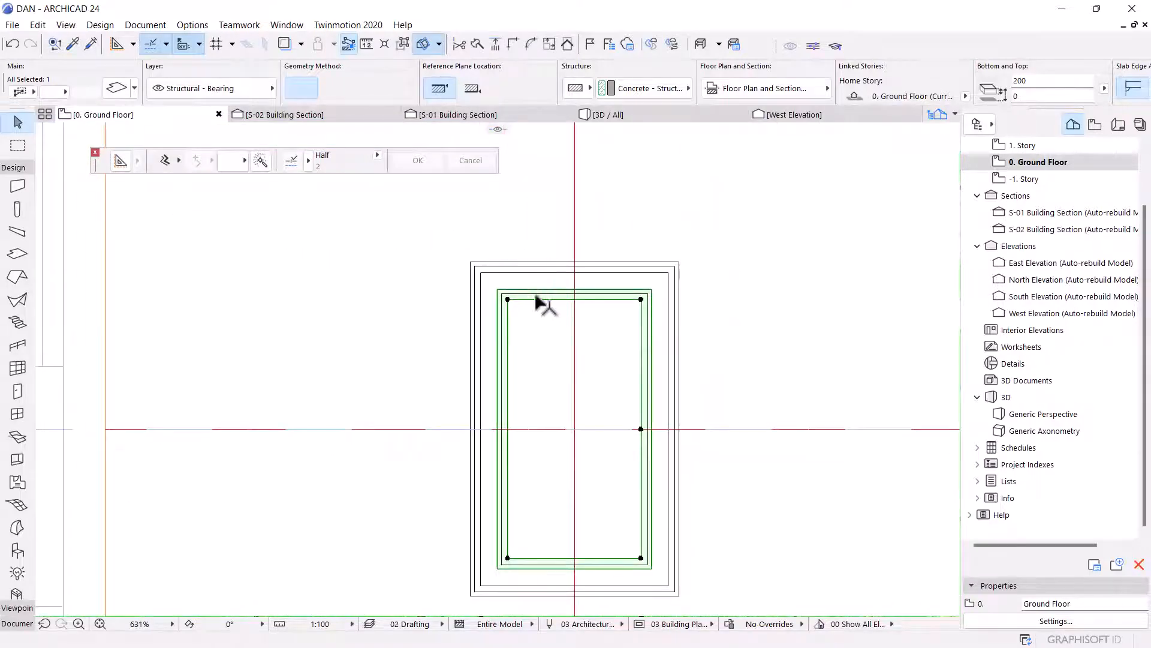
pyautogui.scroll(3, 540, 300)
# Set the inner slab's thickness to 10 and override its linked surfaces with Paint - Golden Ochre DA 05.
pyautogui.hotkey('ctrl', 't')
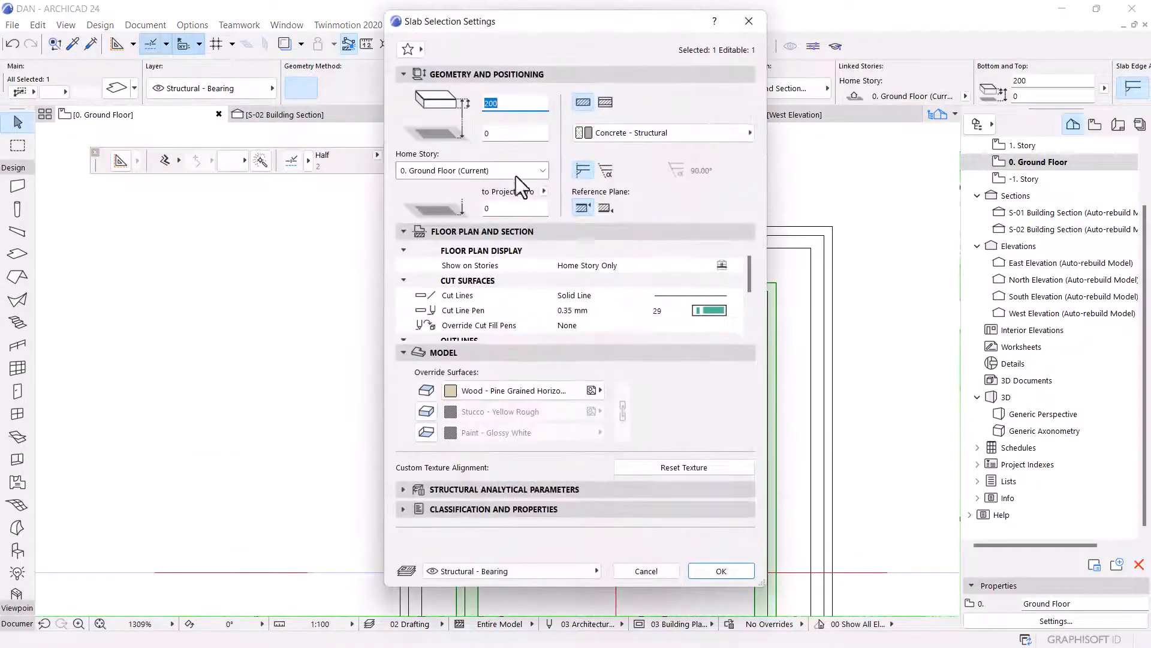
pyautogui.write('10')
pyautogui.click(501, 390)
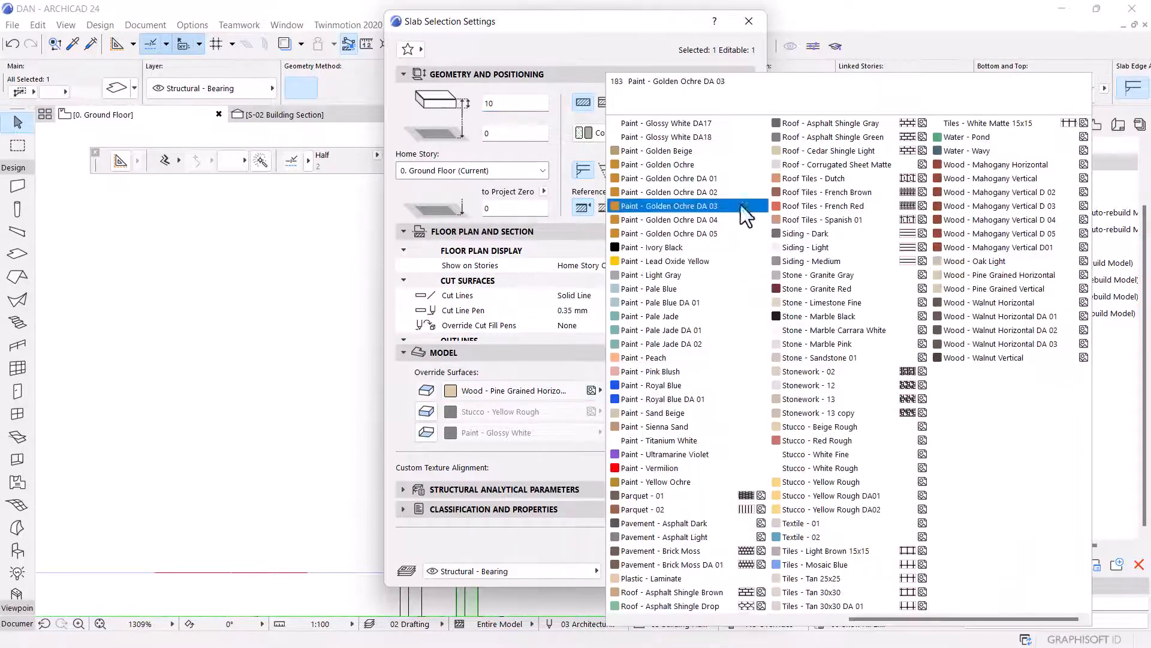
pyautogui.click(719, 233)
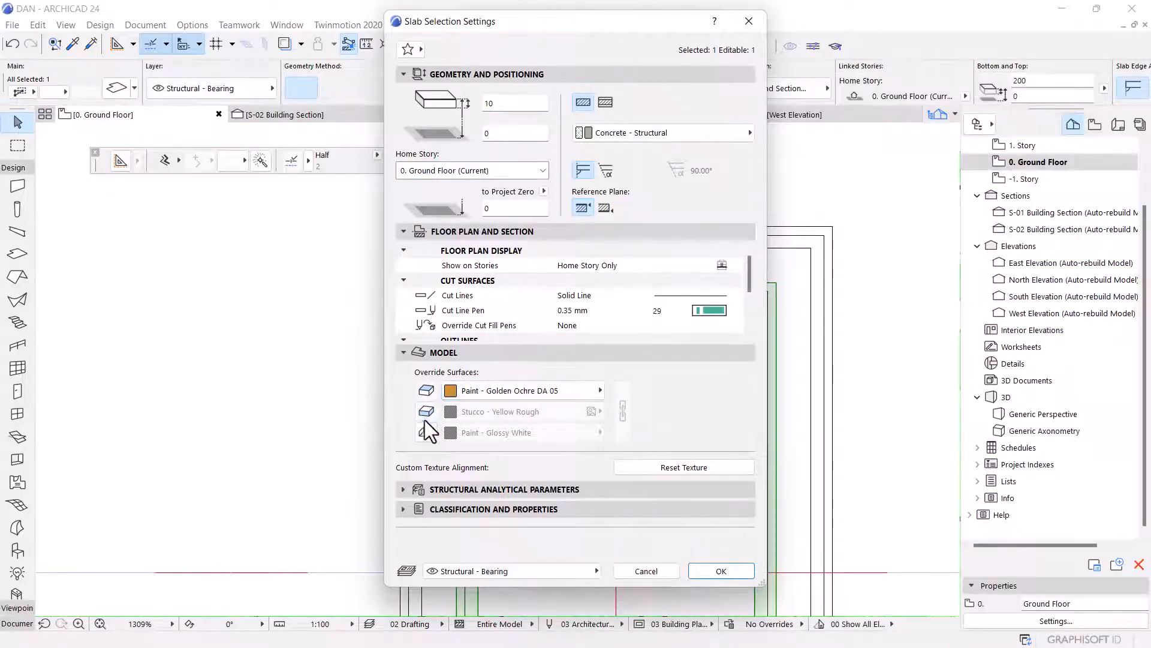
pyautogui.click(624, 407)
pyautogui.click(713, 570)
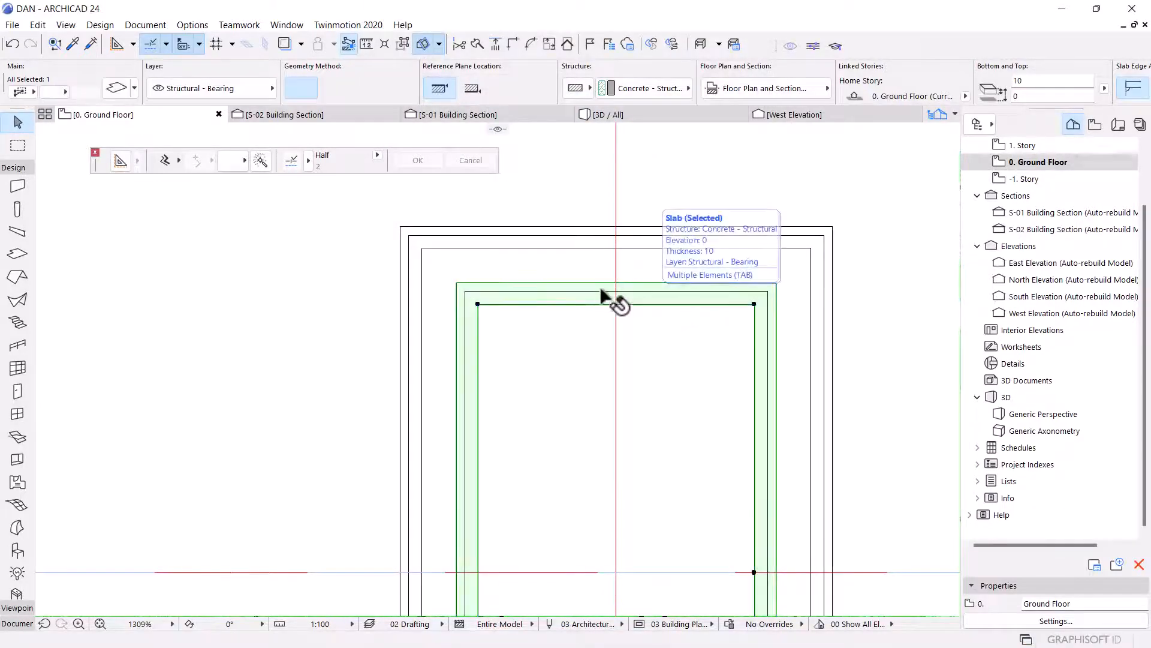
# Select all five slabs and set their offset to home story to 750.
pyautogui.press('Escape')
pyautogui.hotkey('ctrl', 'a')
pyautogui.scroll(2, 614, 297)
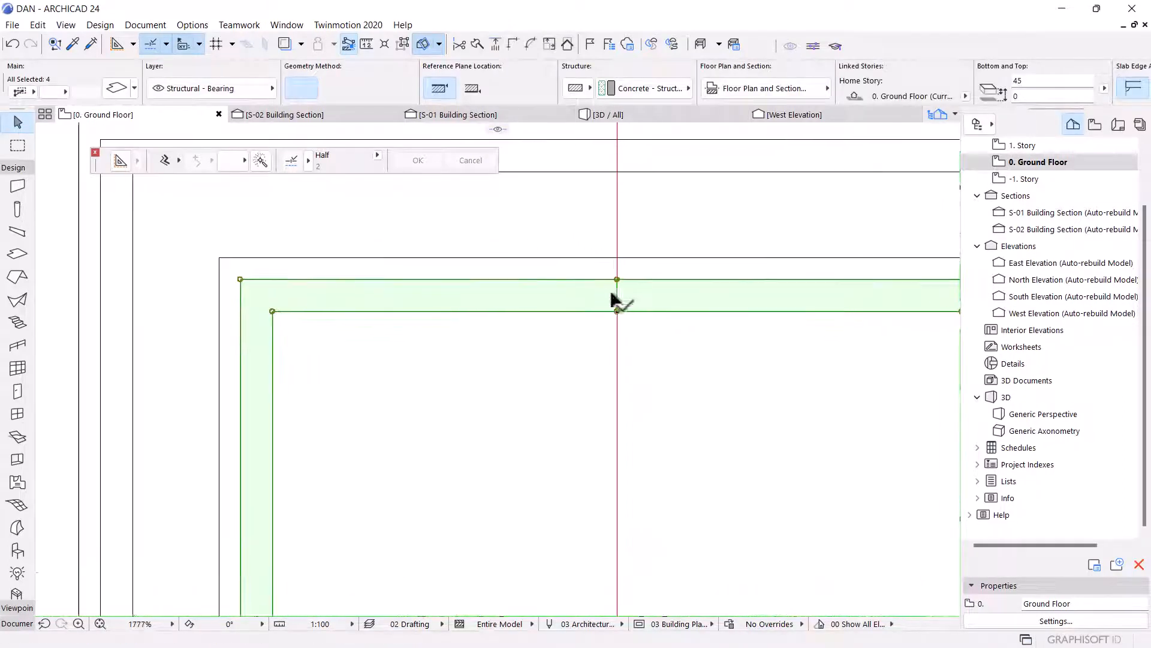
pyautogui.keyDown('shift'); pyautogui.click(587, 262); pyautogui.keyUp('shift')
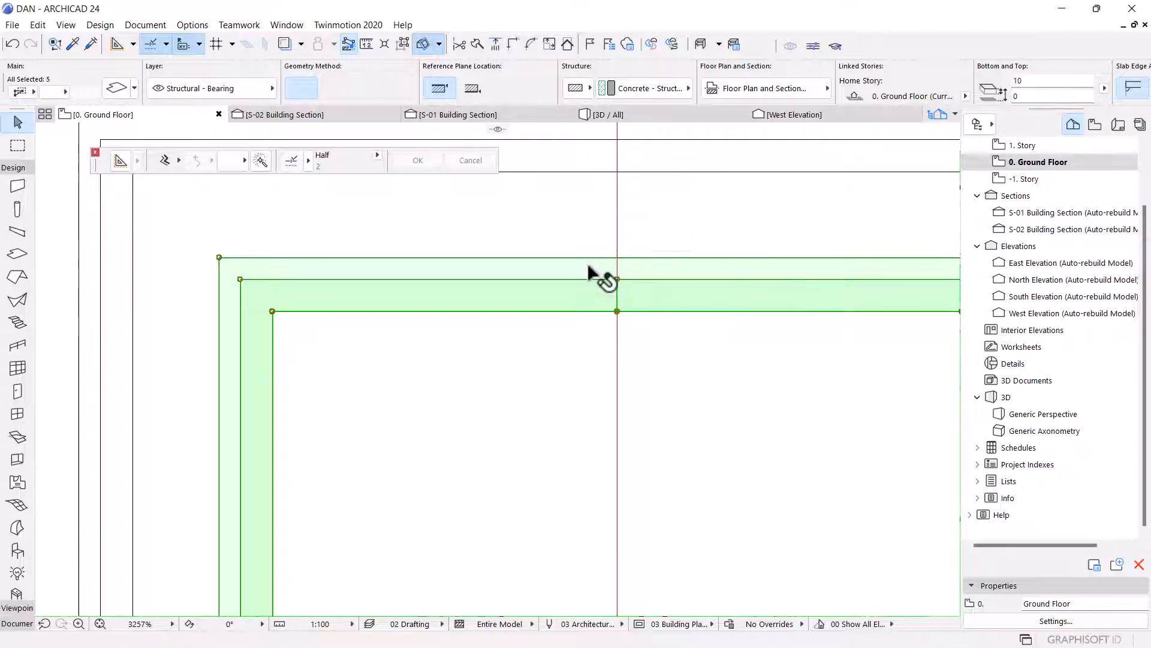
pyautogui.hotkey('ctrl', 't')
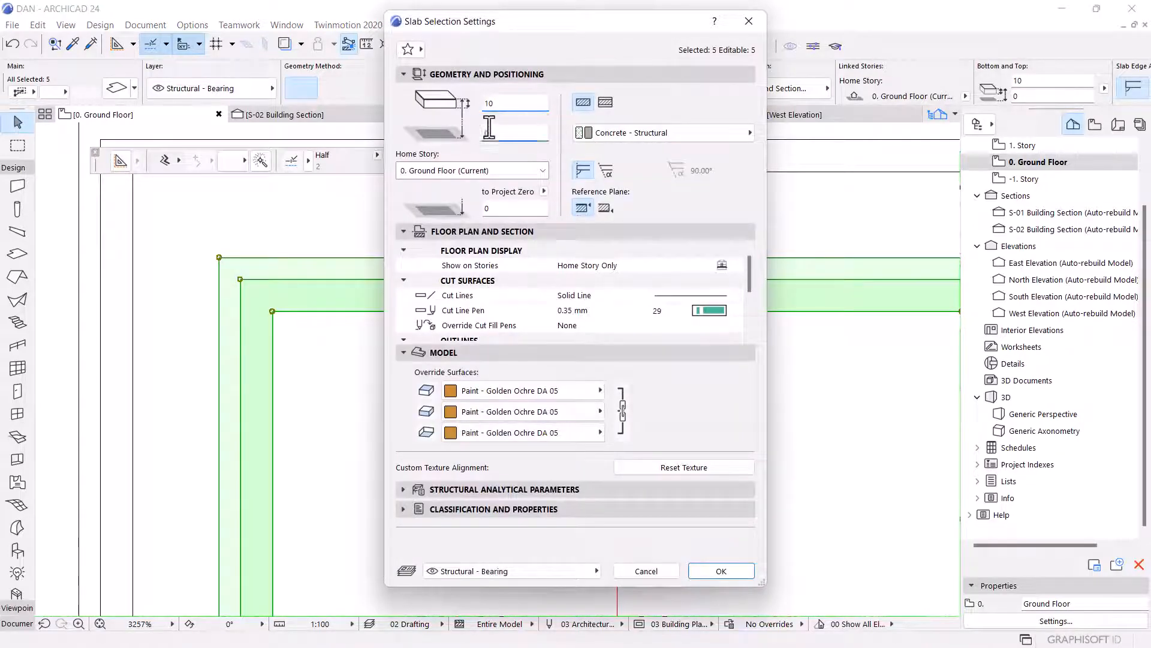
pyautogui.write('750')
pyautogui.click(728, 570)
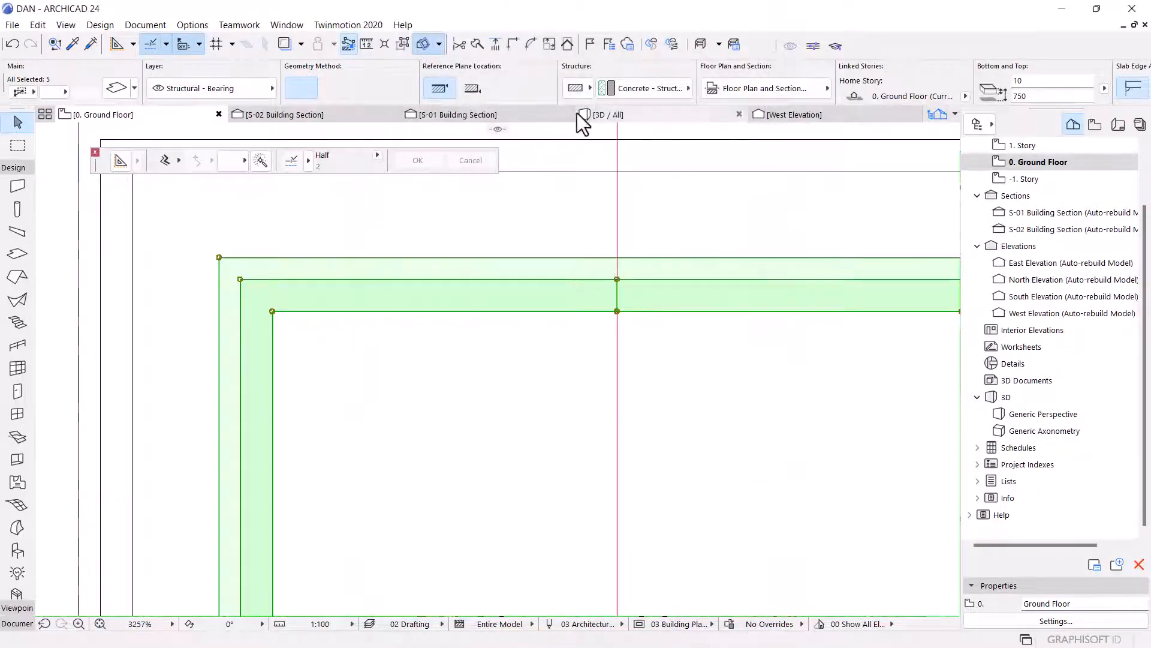
# In the S-02 Building Section, drag the selected slabs up to sit level with the landing.
pyautogui.click(322, 117)
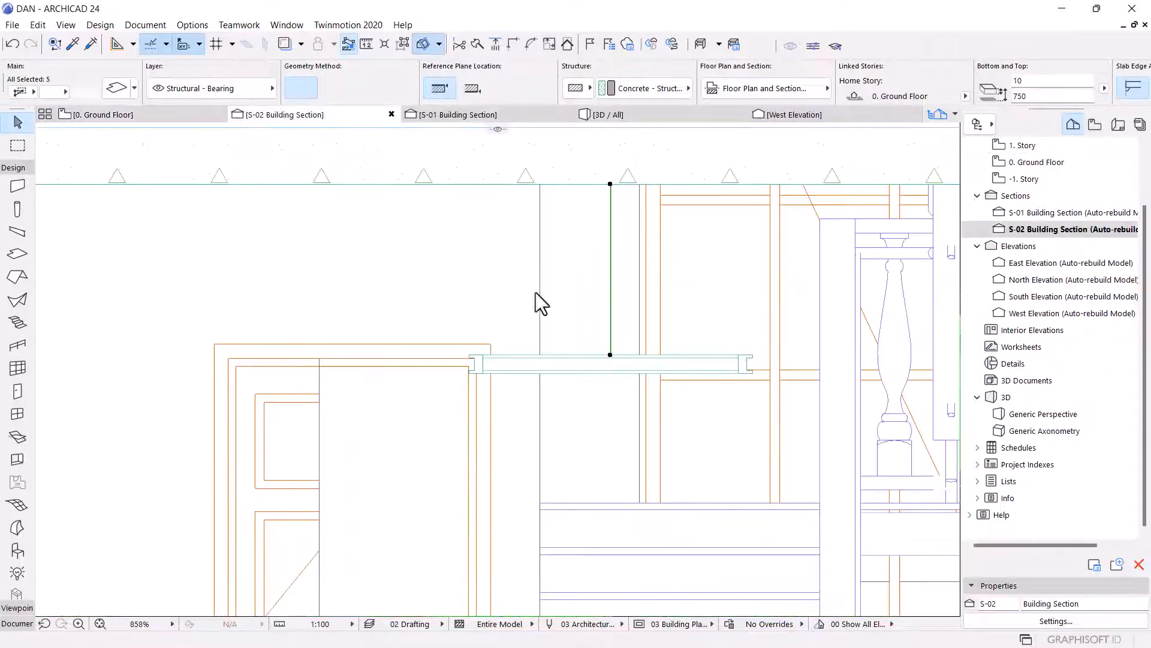
pyautogui.scroll(-5, 581, 284)
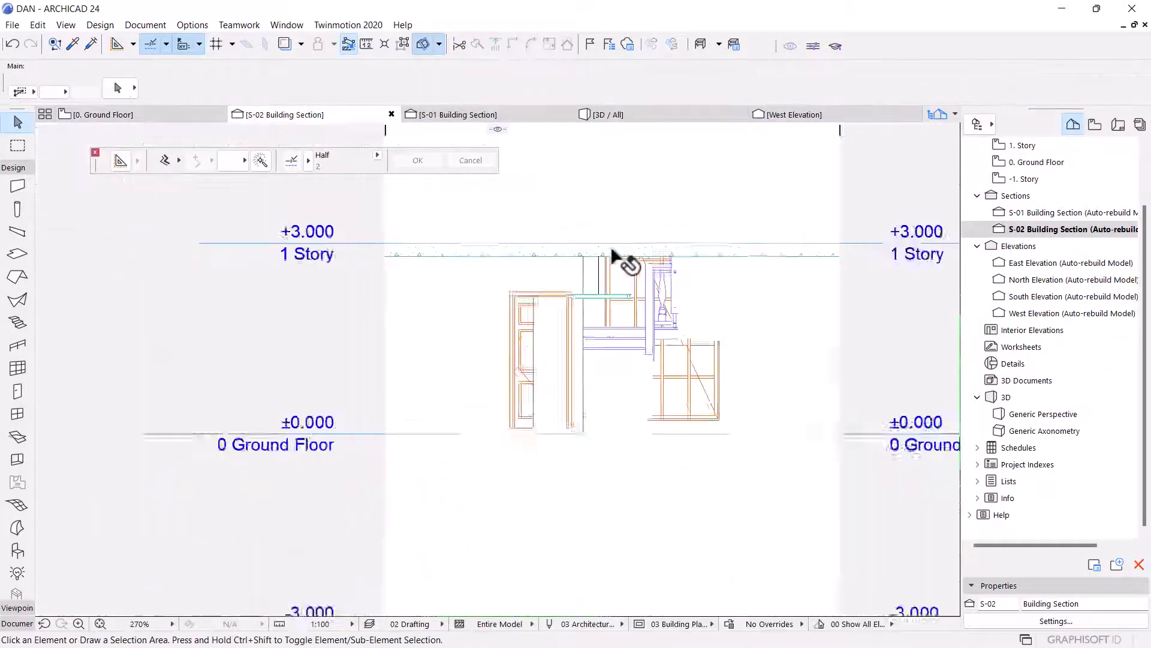
pyautogui.scroll(5, 606, 352)
pyautogui.click(600, 403)
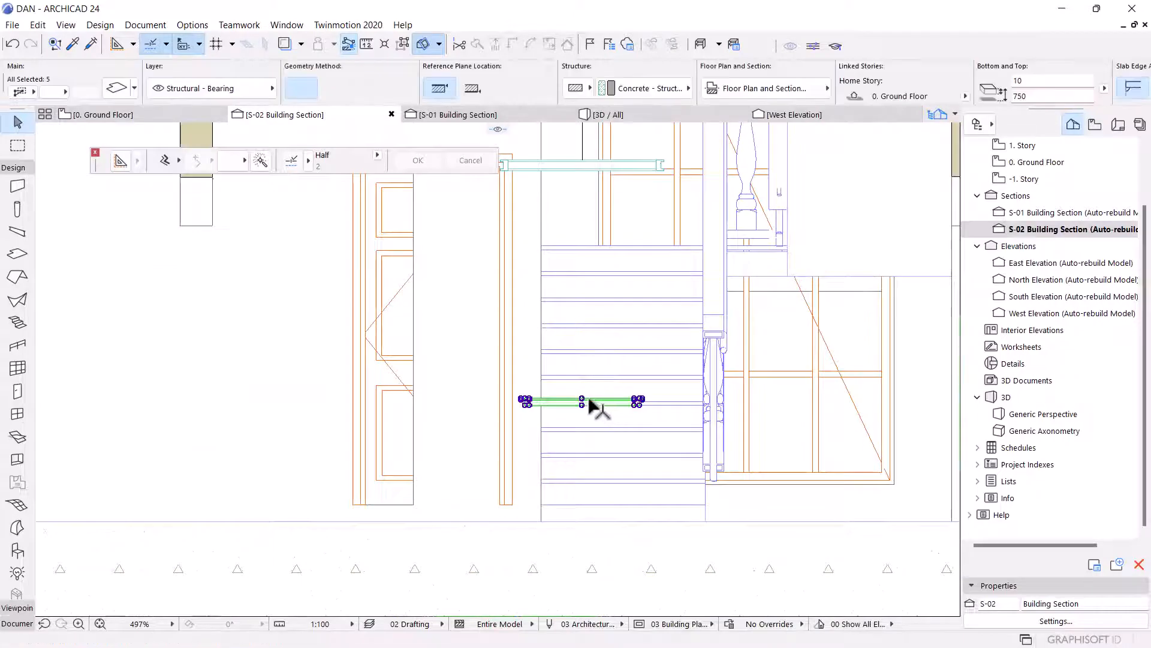
pyautogui.scroll(6, 585, 390)
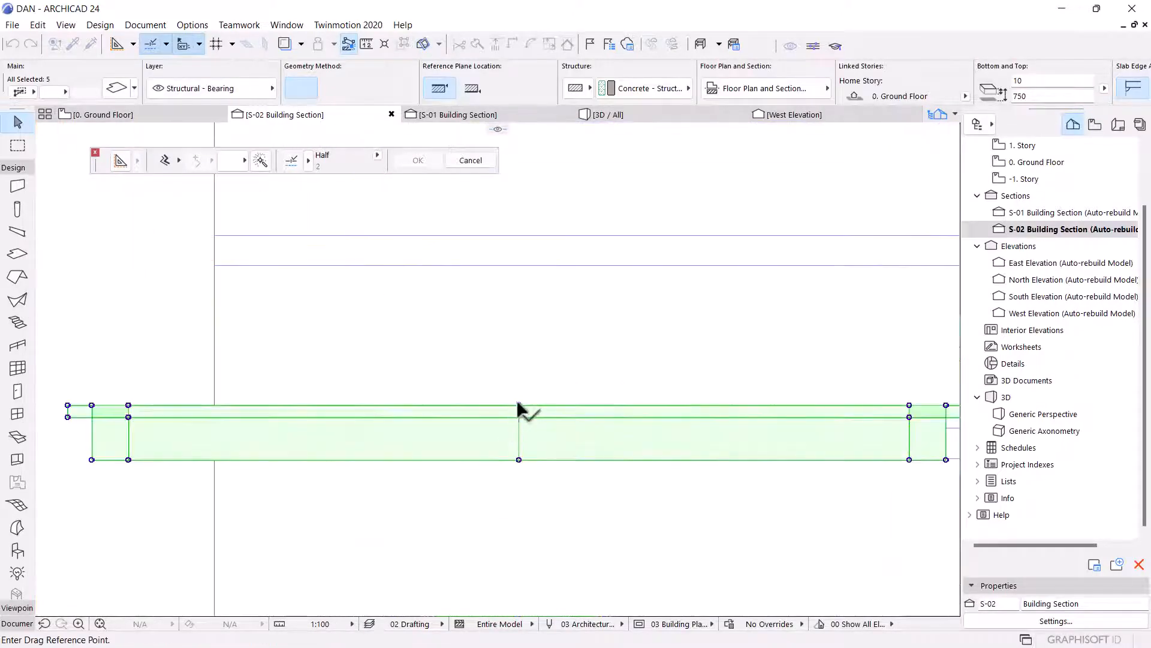
pyautogui.scroll(-2, 553, 525)
pyautogui.scroll(-5, 558, 521)
pyautogui.scroll(6, 573, 286)
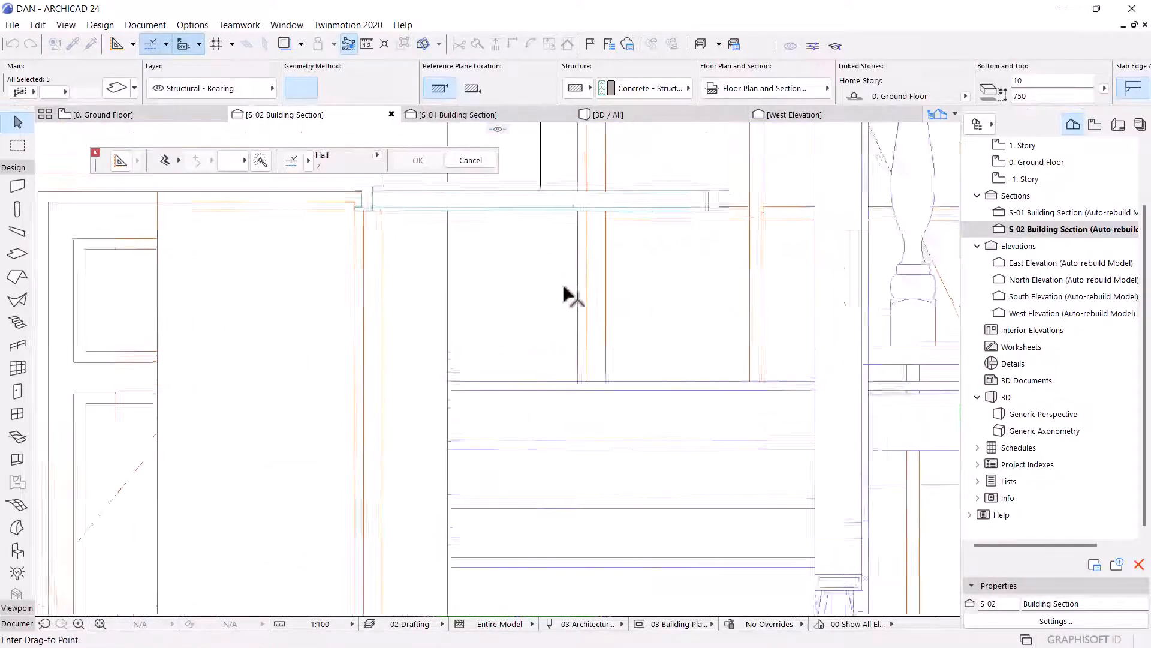
pyautogui.click(522, 257)
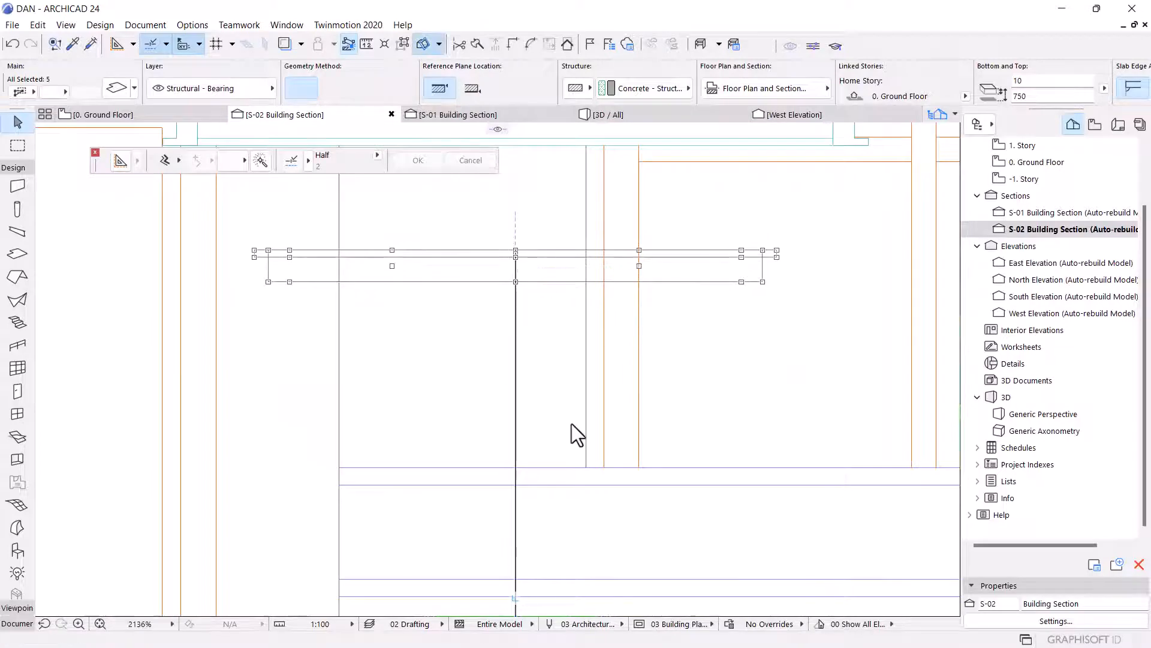
pyautogui.scroll(-3, 450, 336)
pyautogui.scroll(6, 405, 347)
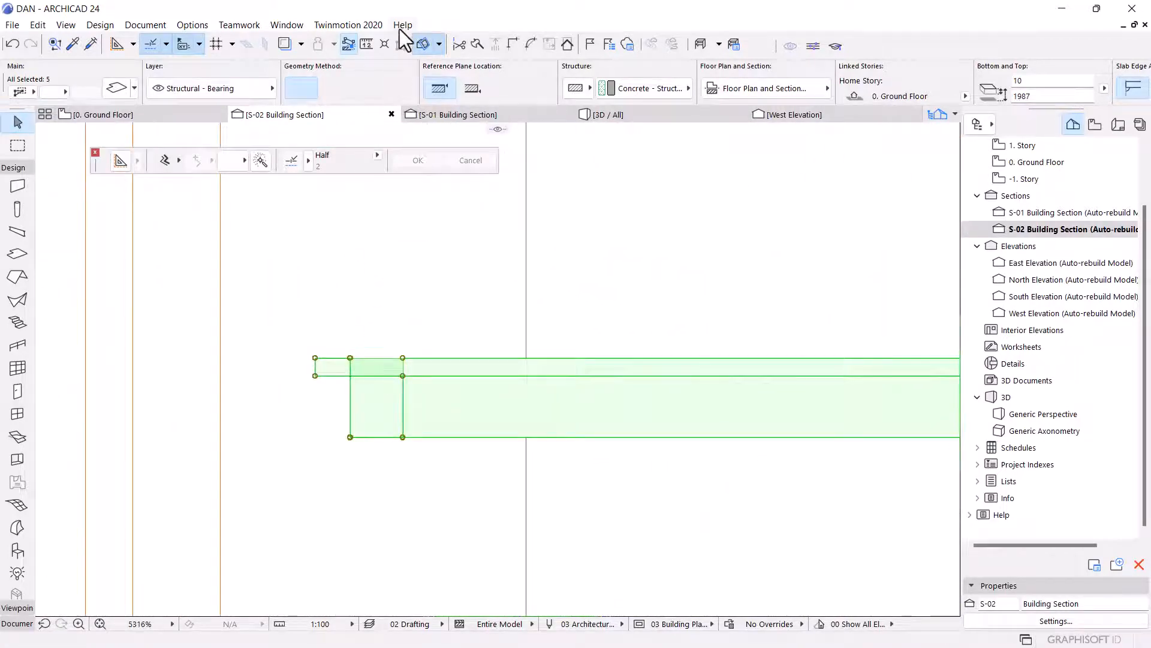
pyautogui.press('Escape')
pyautogui.click(404, 44)
pyautogui.scroll(1, 334, 378)
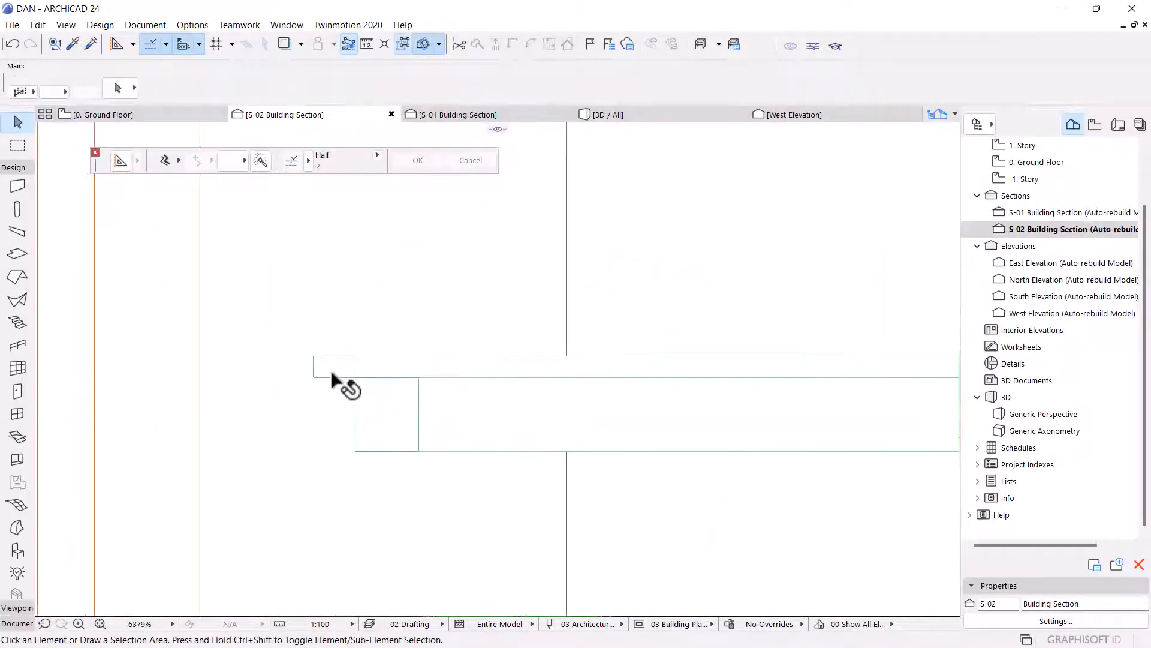
# In the section, move the slab up by its own thickness so its underside sits at its former top.
pyautogui.click(336, 370)
pyautogui.hotkey('ctrl', 'd')
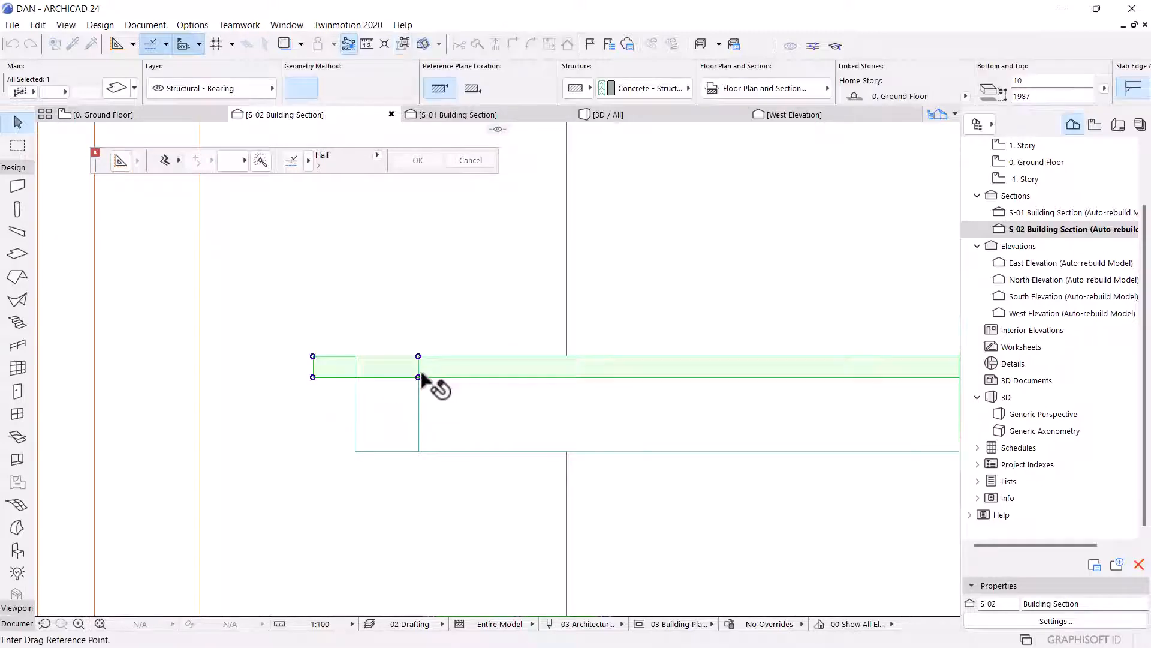
pyautogui.click(419, 377)
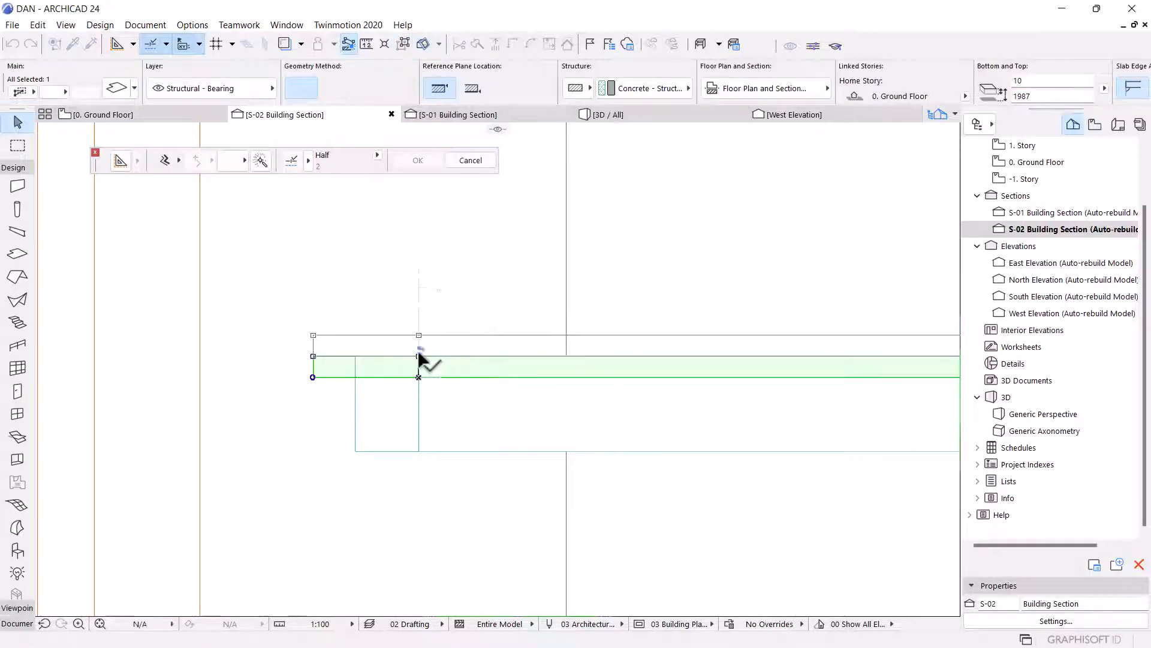
pyautogui.click(418, 357)
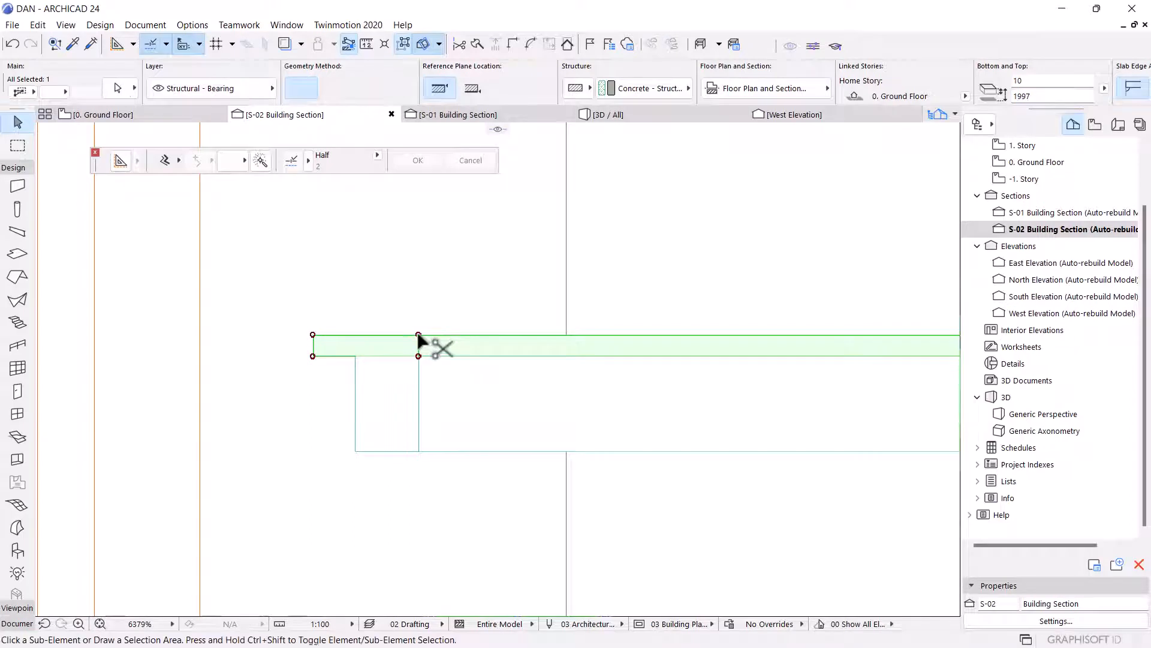
# Drag a copy of the slab 55 straight down to the bottom edge of the landing.
pyautogui.hotkey('ctrl', 'shift', 'd')
pyautogui.click(419, 335)
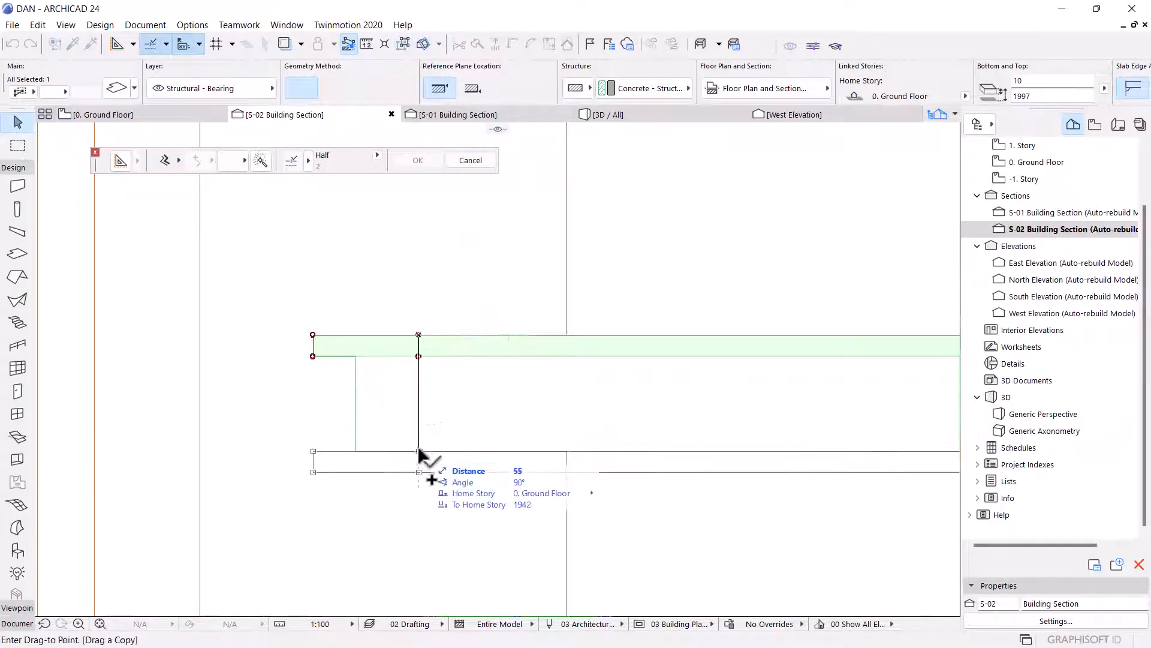
pyautogui.click(418, 451)
pyautogui.scroll(5, 430, 412)
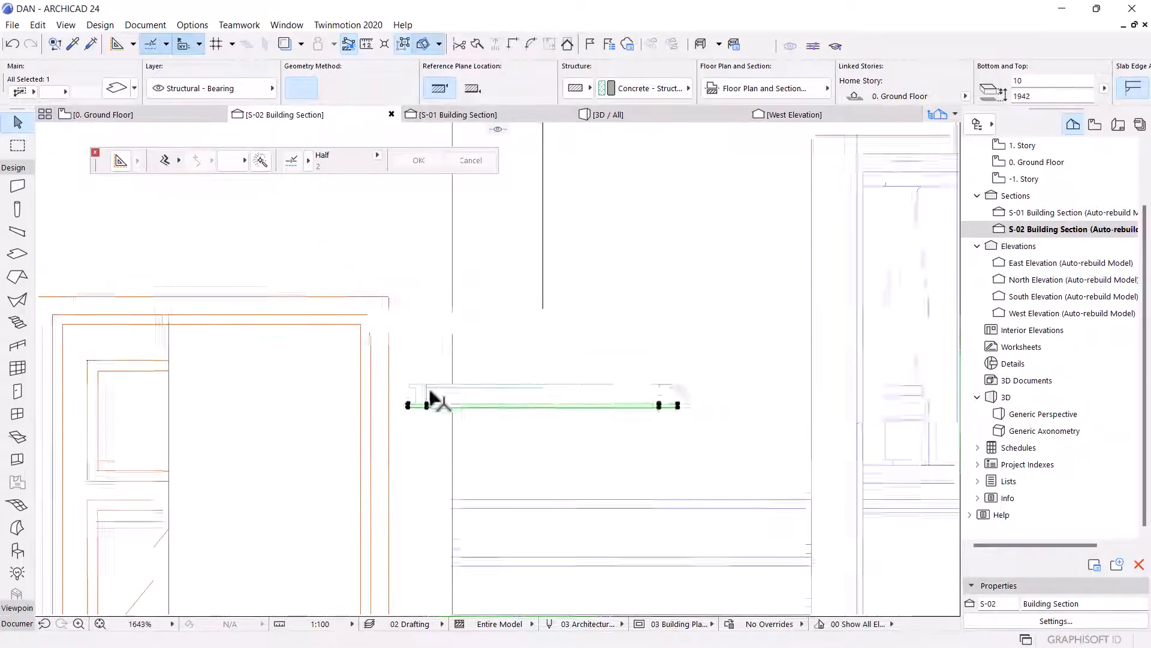
pyautogui.press('Escape')
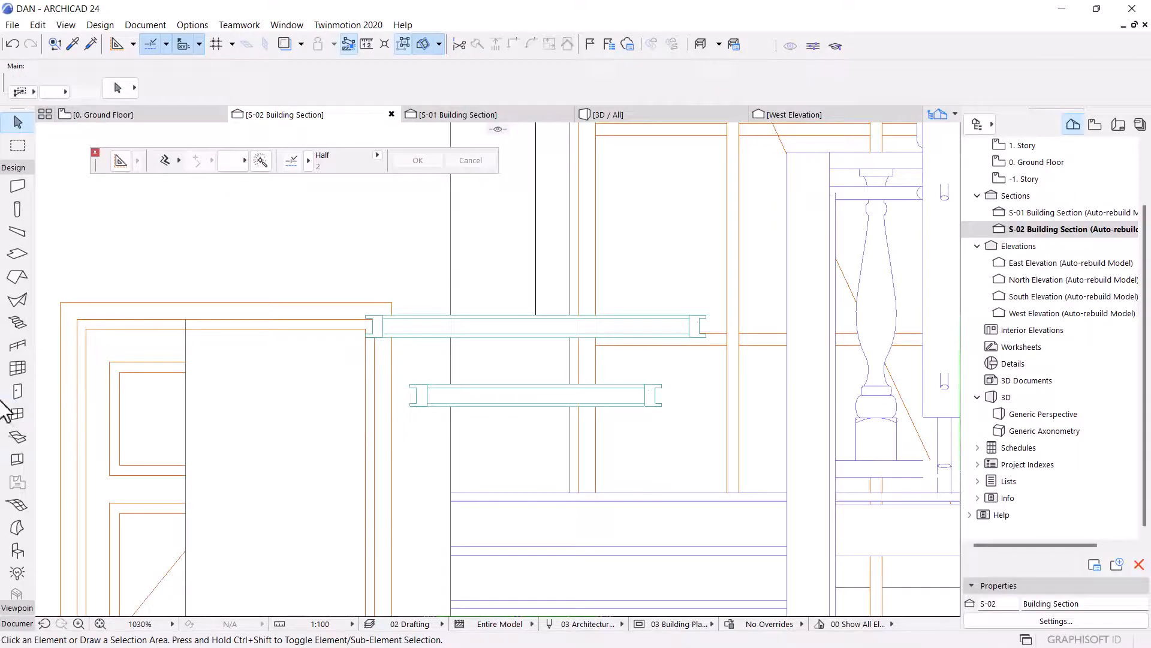
# Start a 2D line from the underside of the upper slab, heading down toward the lower slab.
pyautogui.click(15, 169)
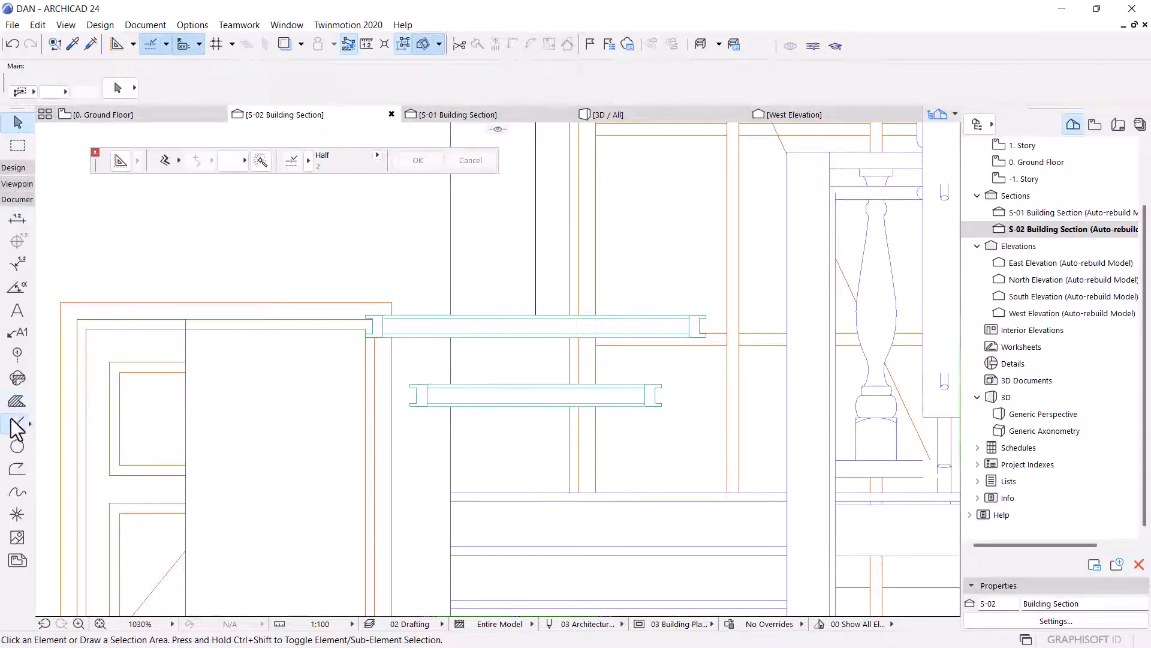
pyautogui.click(17, 423)
pyautogui.scroll(4, 492, 255)
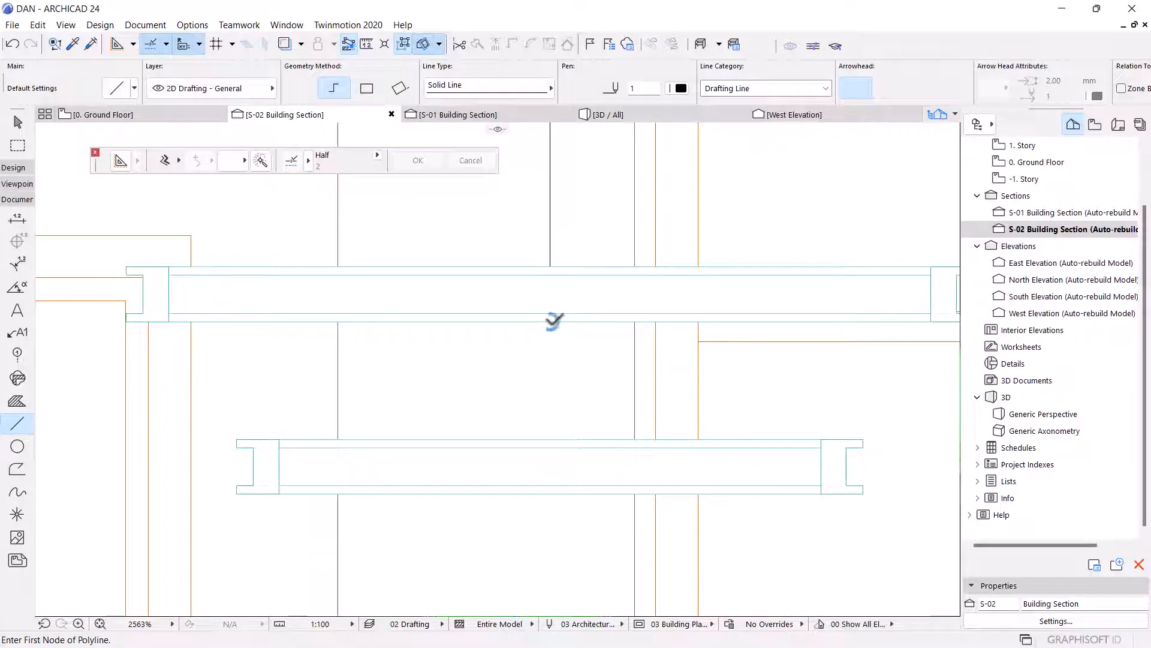
pyautogui.click(550, 322)
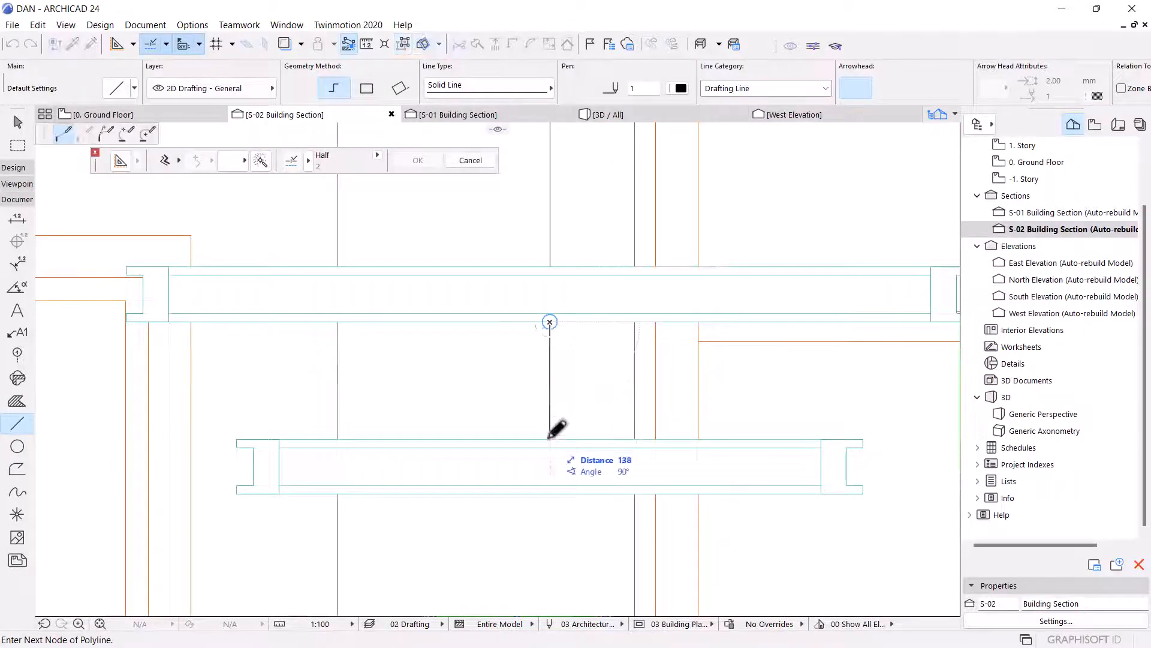
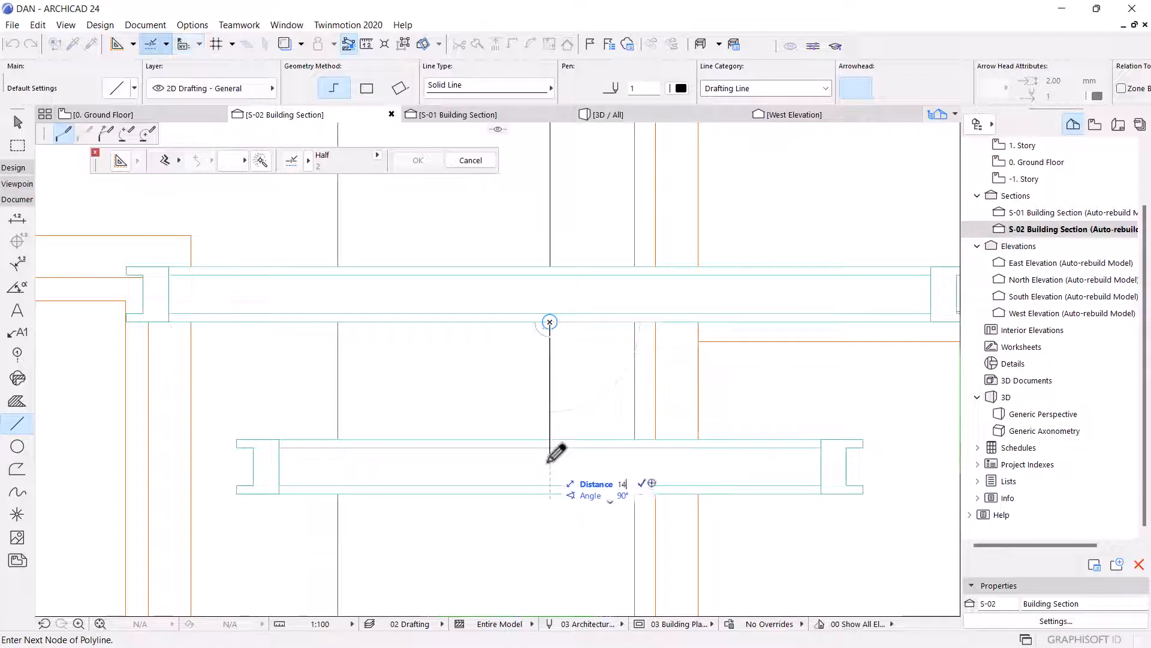
# Finish the 2D line at the top edge of the lower slab.
pyautogui.doubleClick(550, 445)
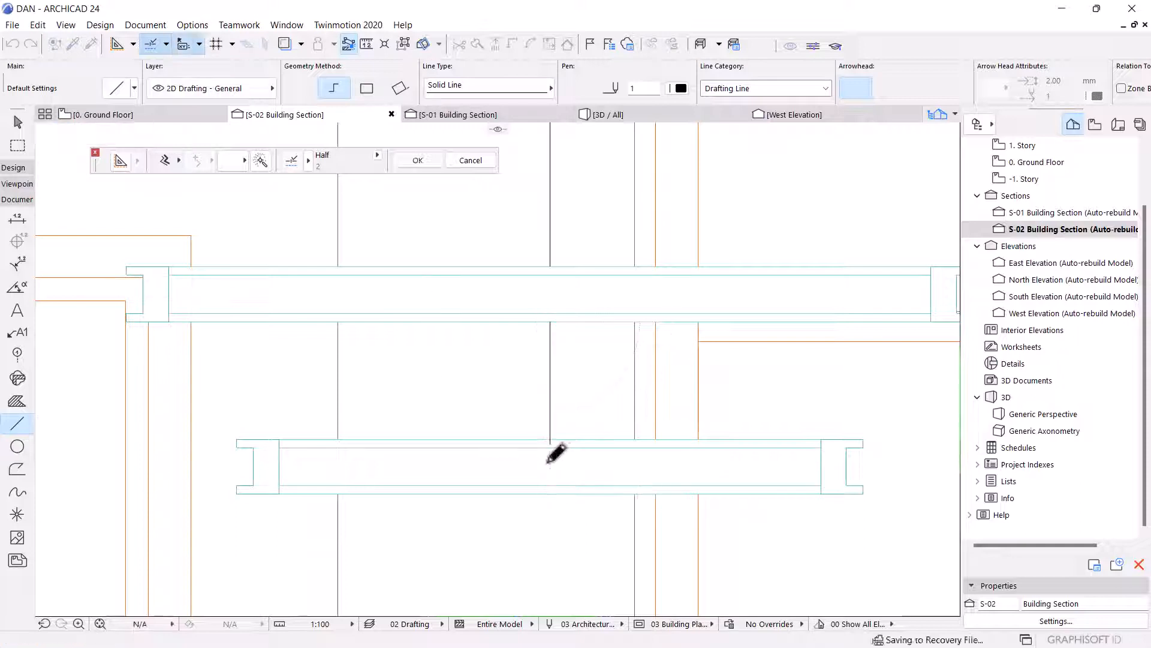
pyautogui.scroll(4, 551, 455)
pyautogui.press('Escape')
# Select the six landing slabs in the section and drag them 7 straight down.
pyautogui.click(586, 424)
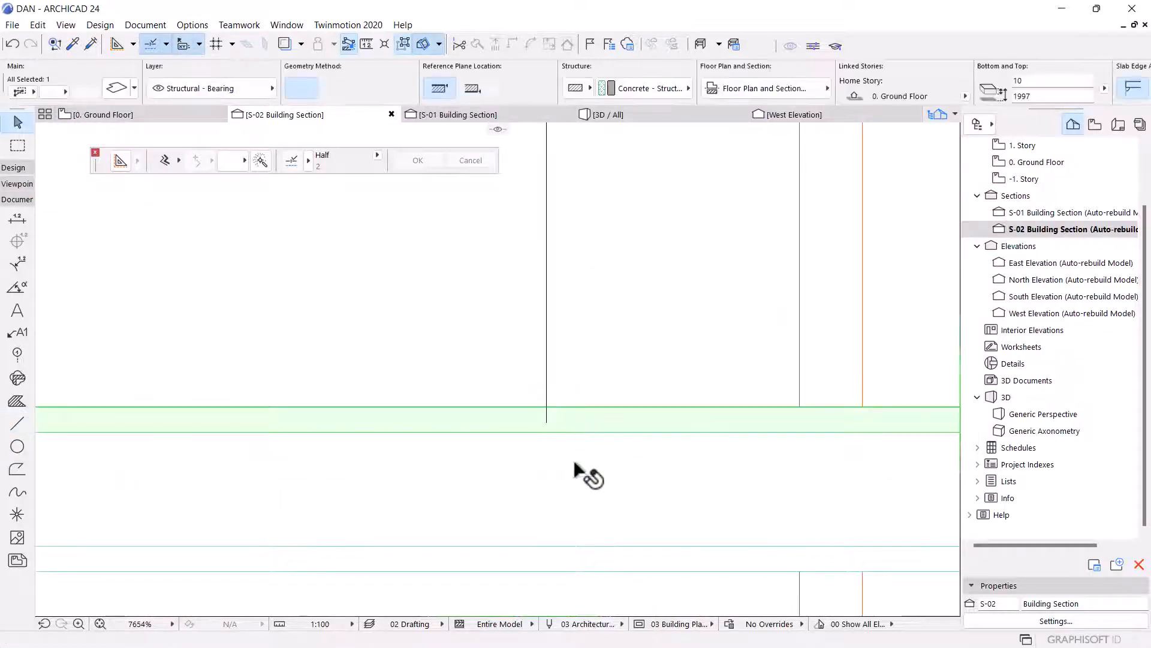
pyautogui.click(404, 42)
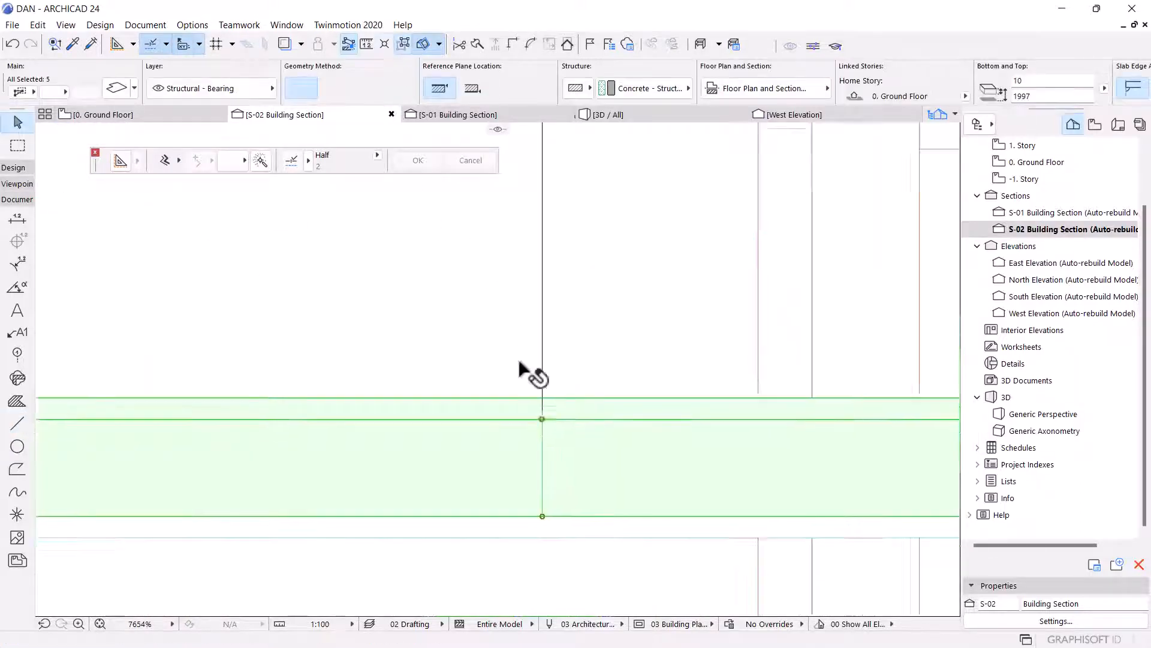
pyautogui.scroll(-2, 530, 409)
pyautogui.keyDown('shift'); pyautogui.click(537, 461); pyautogui.keyUp('shift')
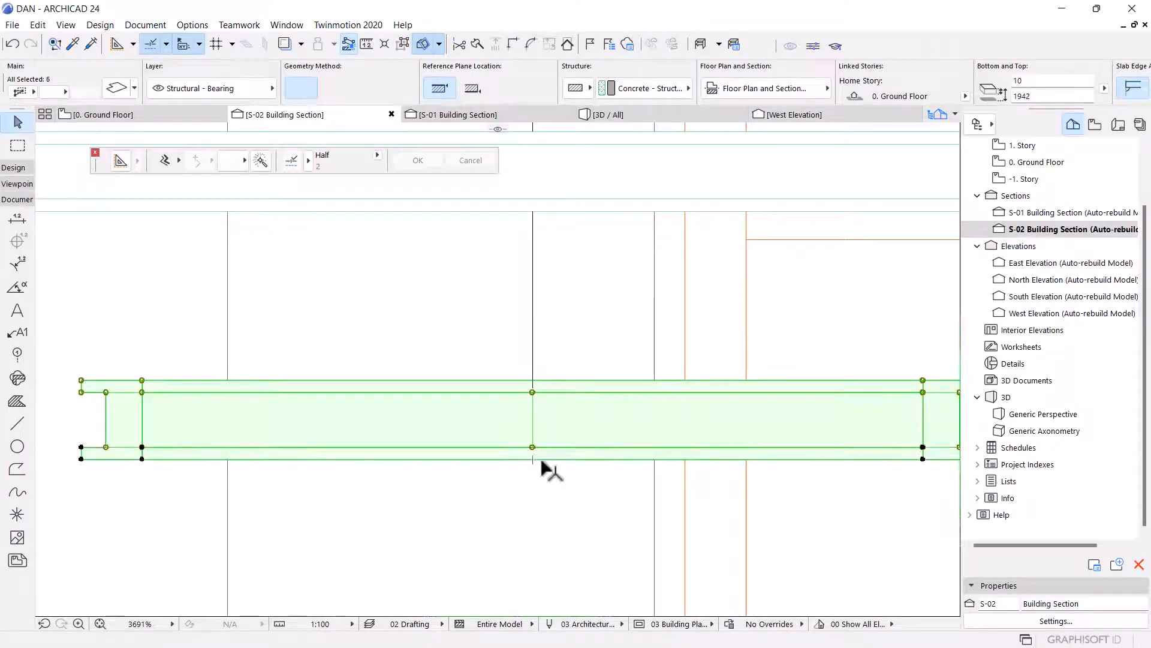
pyautogui.scroll(2, 542, 467)
pyautogui.hotkey('ctrl', 'd')
pyautogui.scroll(3, 525, 303)
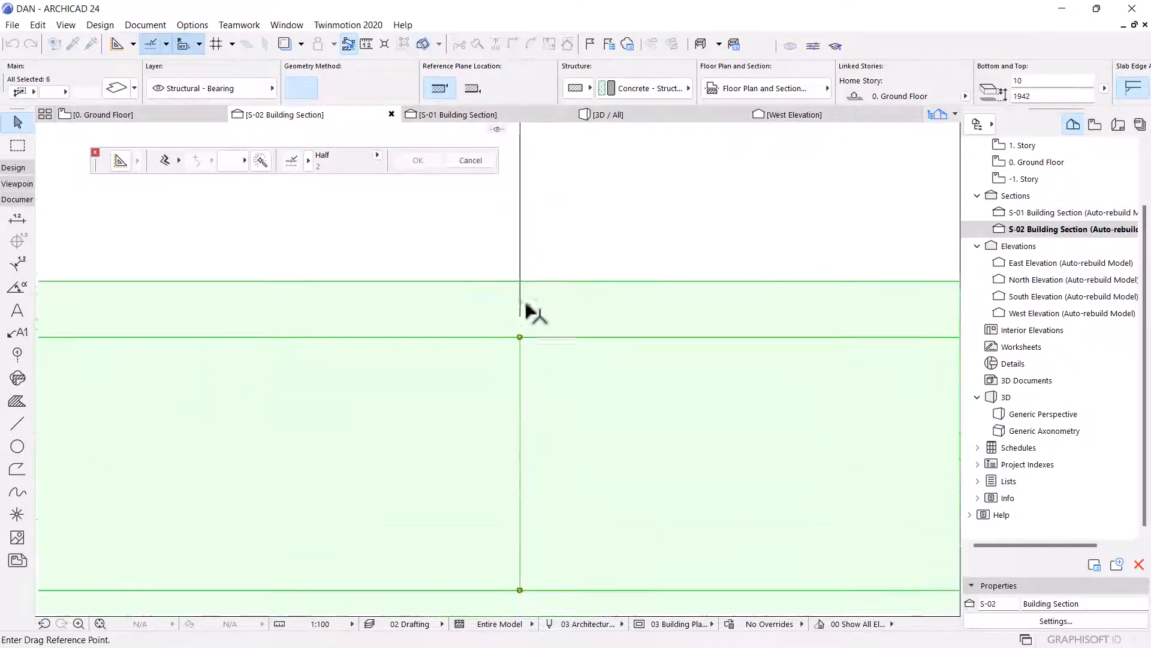
pyautogui.click(518, 273)
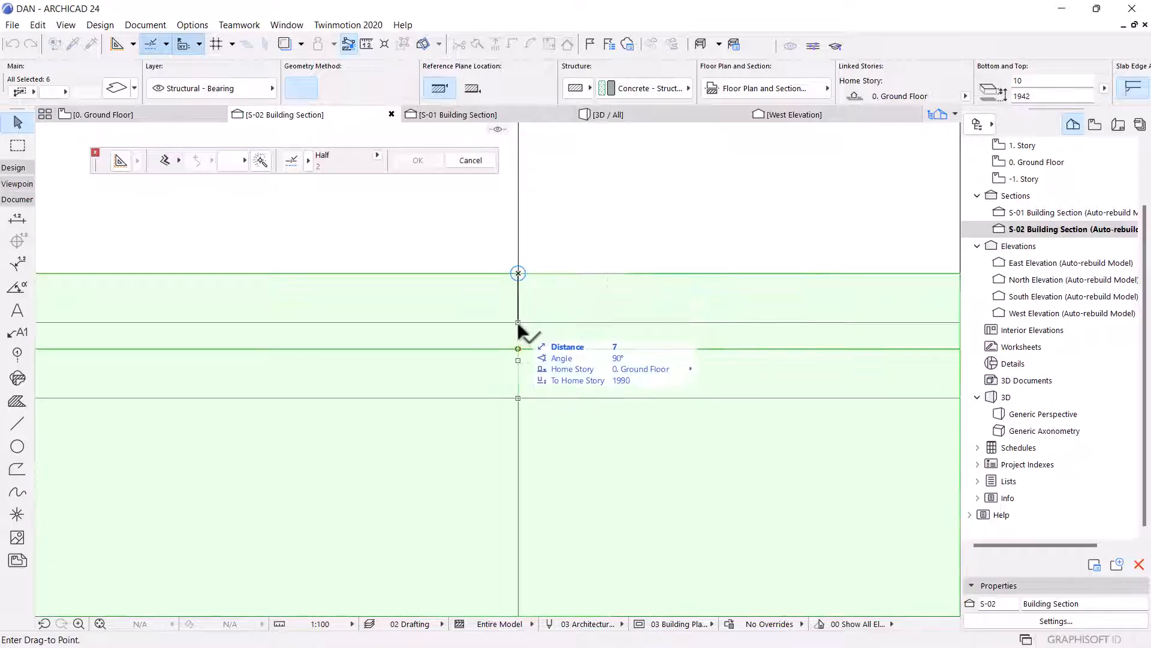
pyautogui.click(516, 321)
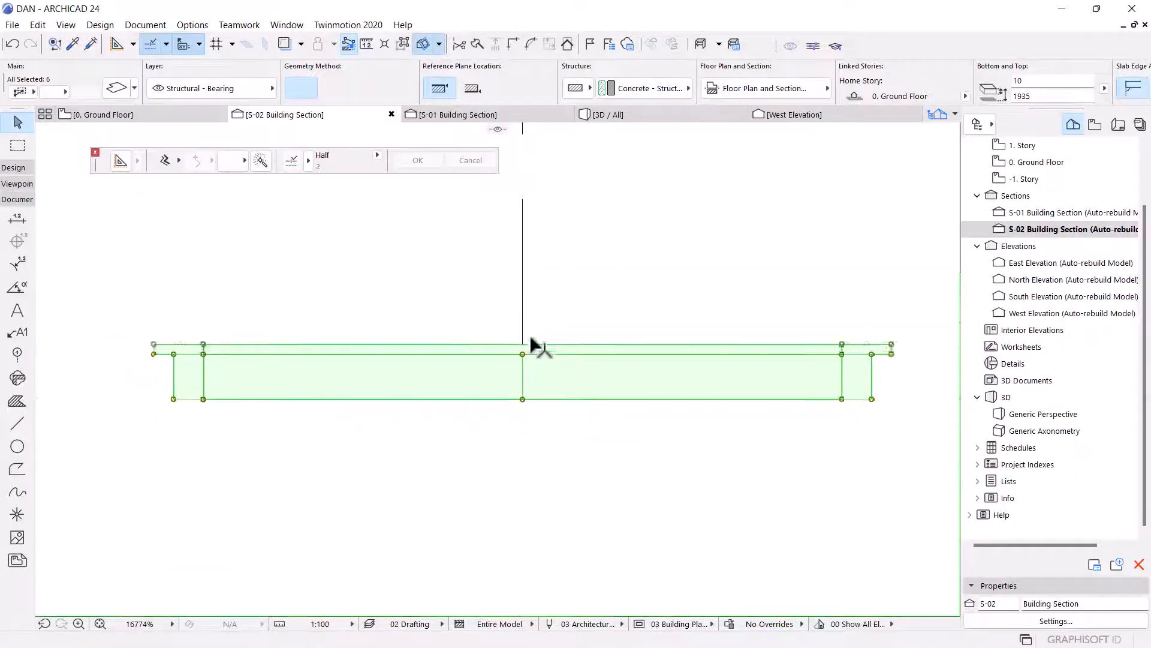
pyautogui.scroll(-5, 530, 339)
pyautogui.press('Escape')
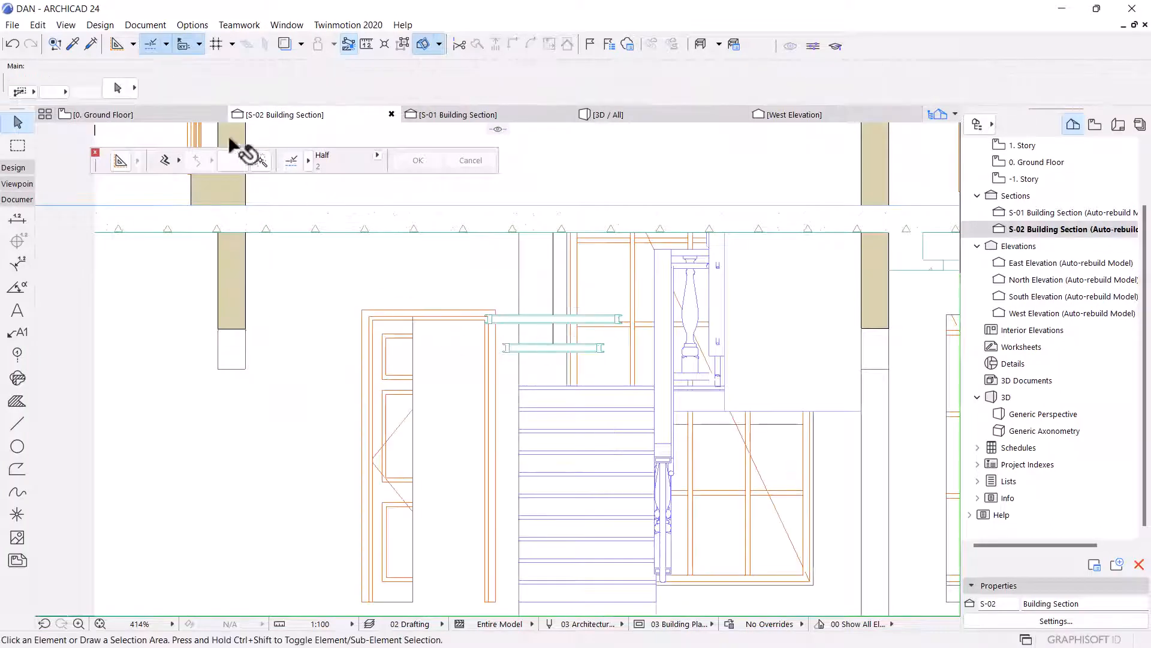
# On the Ground Floor plan, select the landing's outline lines and offset them all inward by 100.
pyautogui.click(140, 113)
pyautogui.click(456, 300)
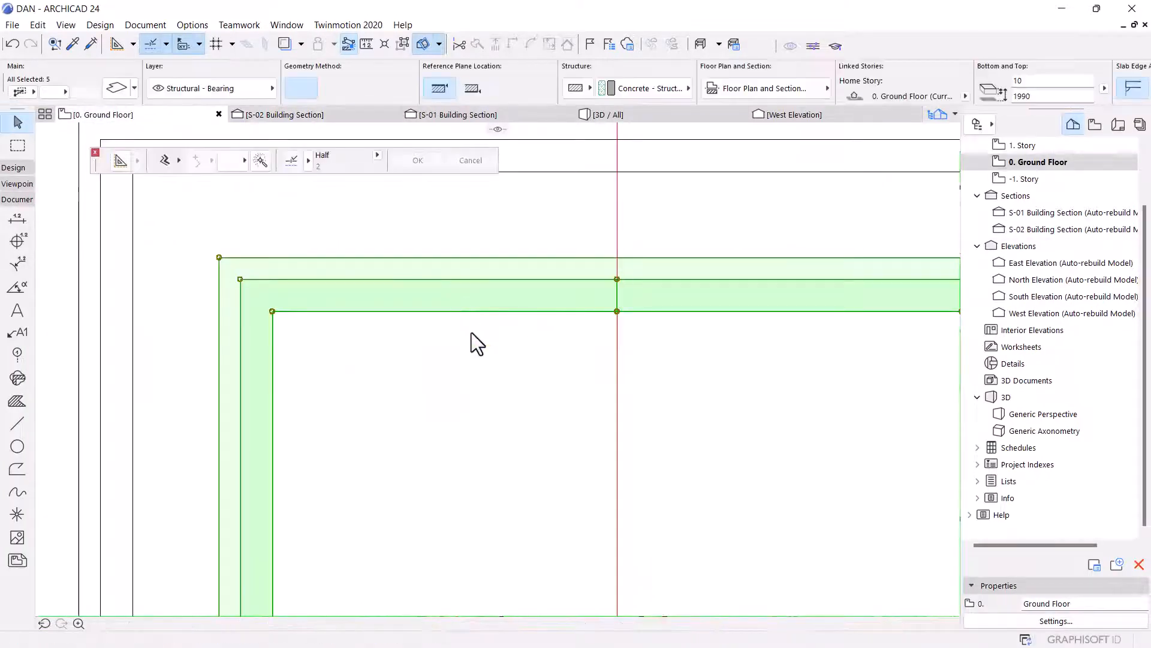
pyautogui.scroll(-5, 539, 308)
pyautogui.click(531, 301)
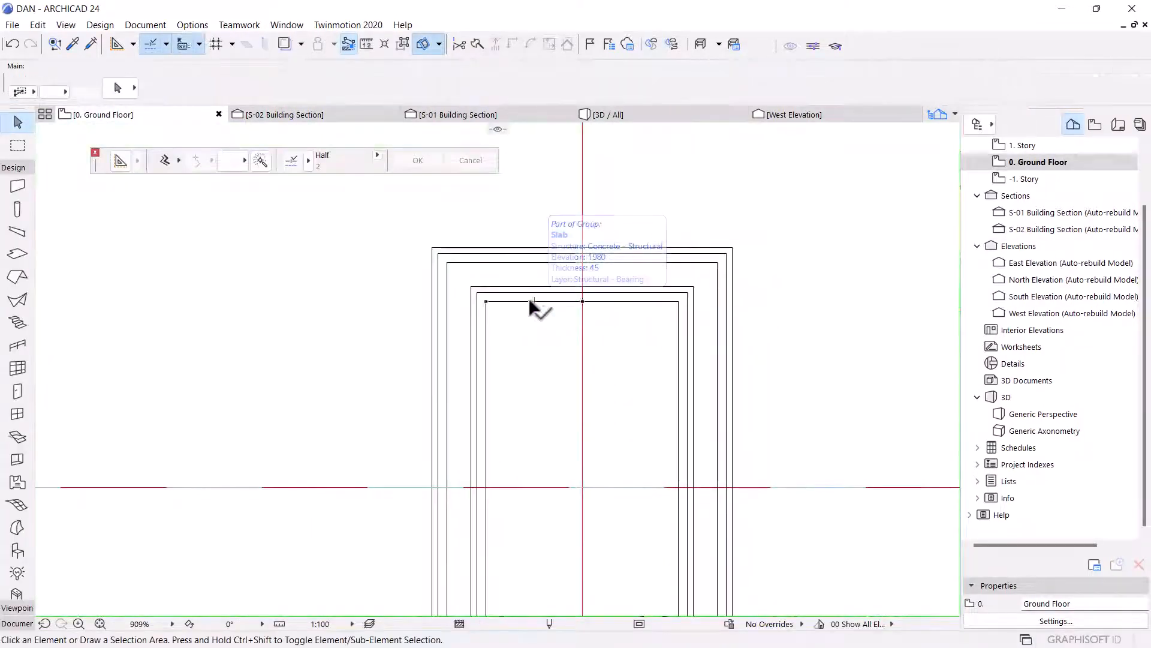
pyautogui.click(18, 169)
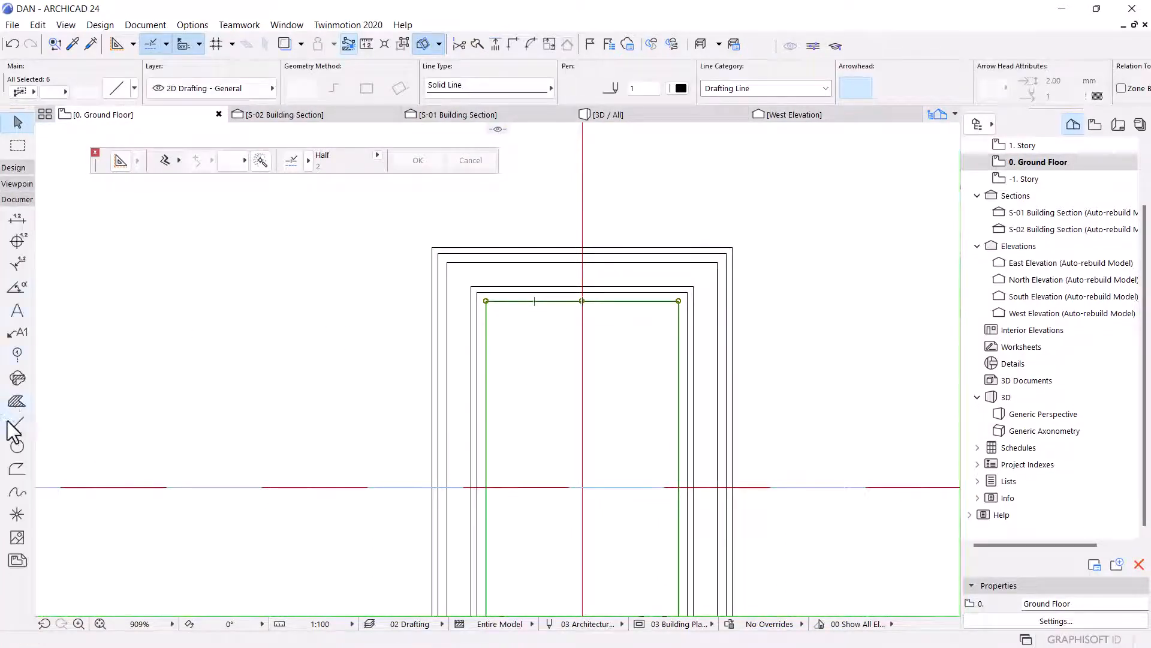
pyautogui.click(11, 423)
pyautogui.click(260, 161)
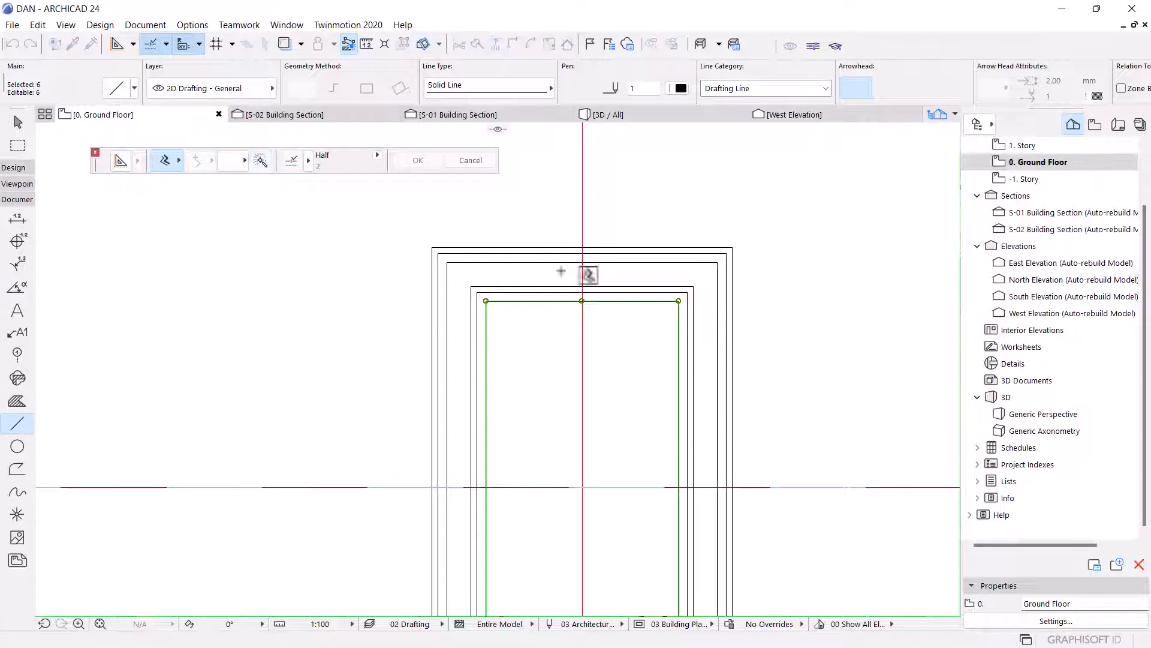
pyautogui.scroll(4, 565, 300)
pyautogui.click(598, 302)
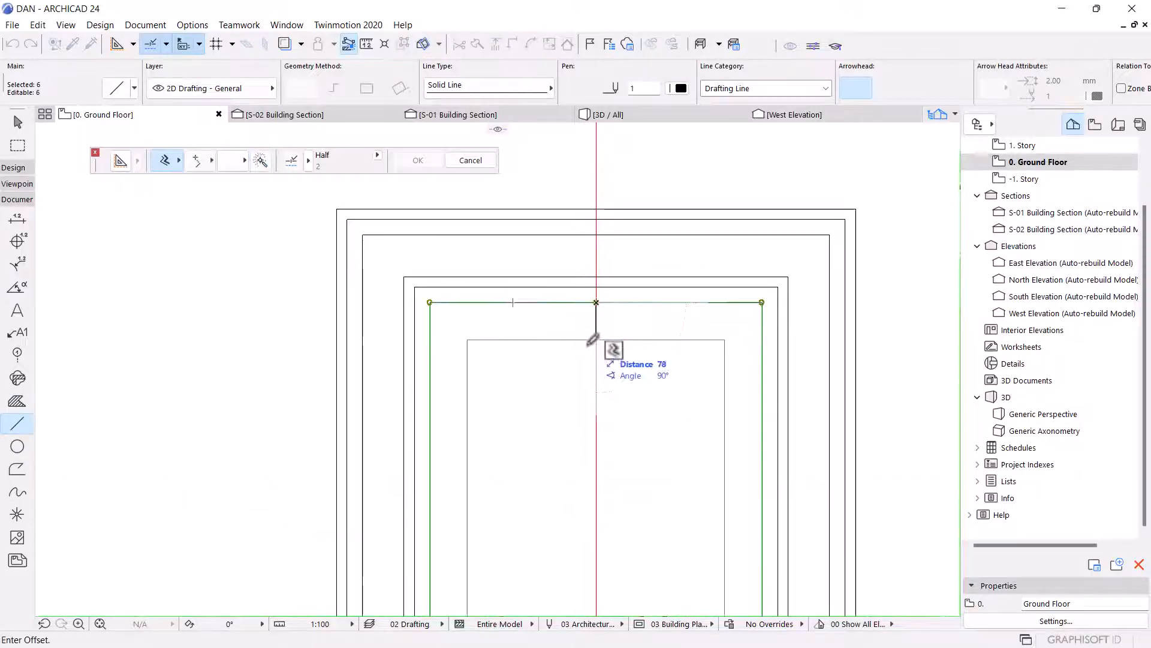
pyautogui.write('100')
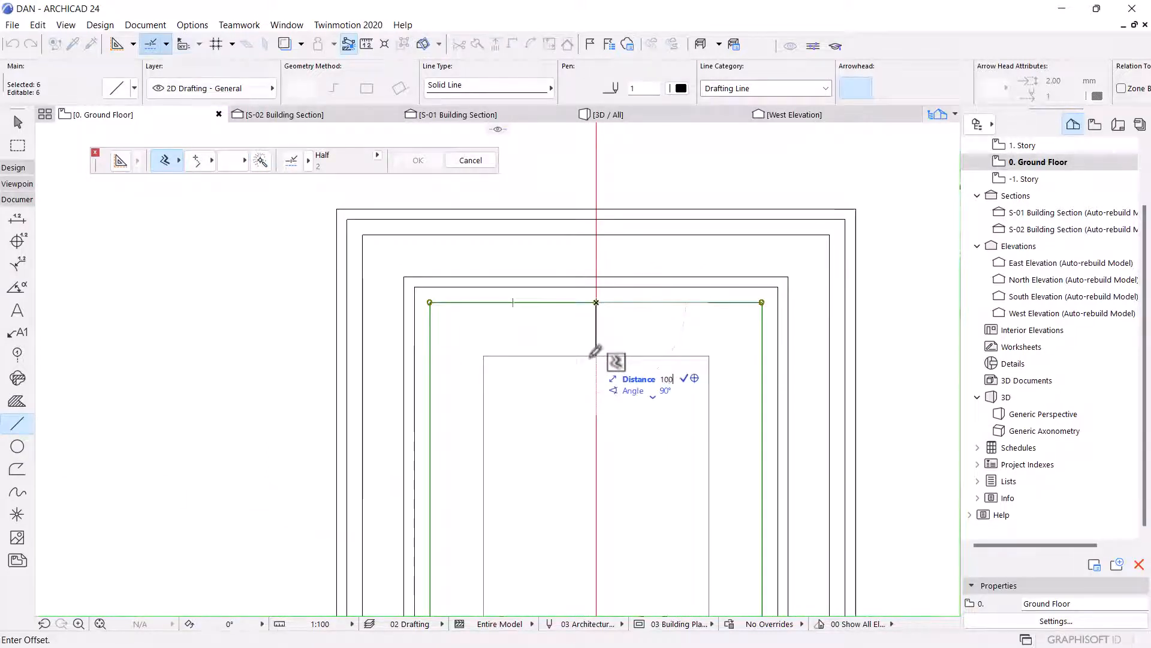
pyautogui.press('Return')
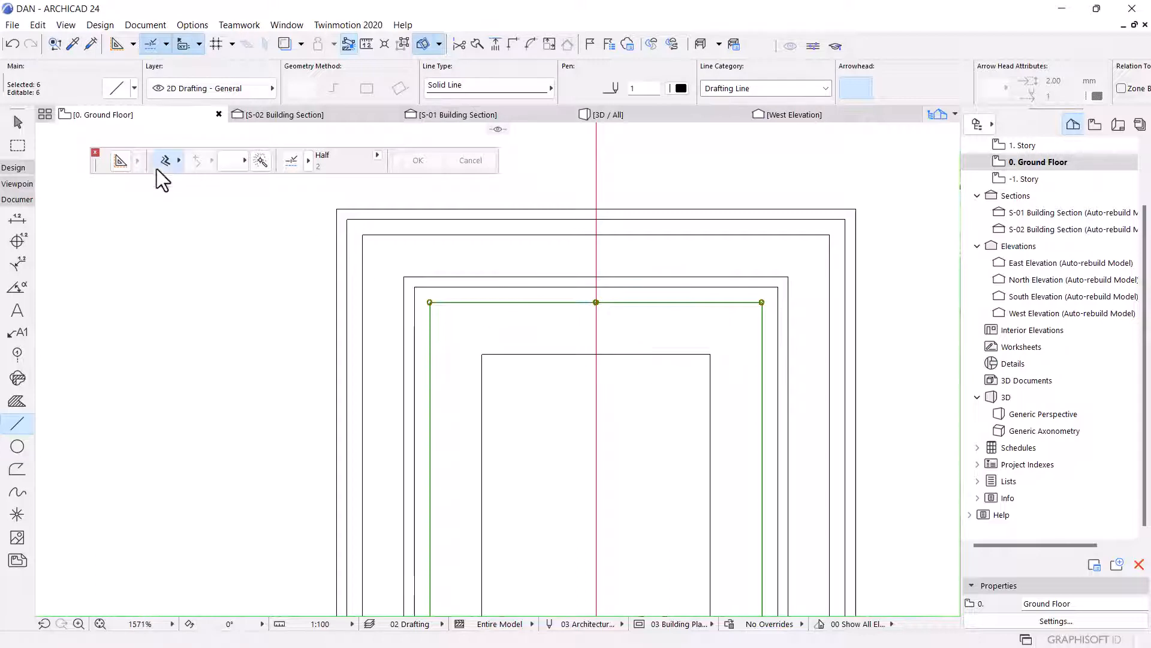
pyautogui.click(263, 161)
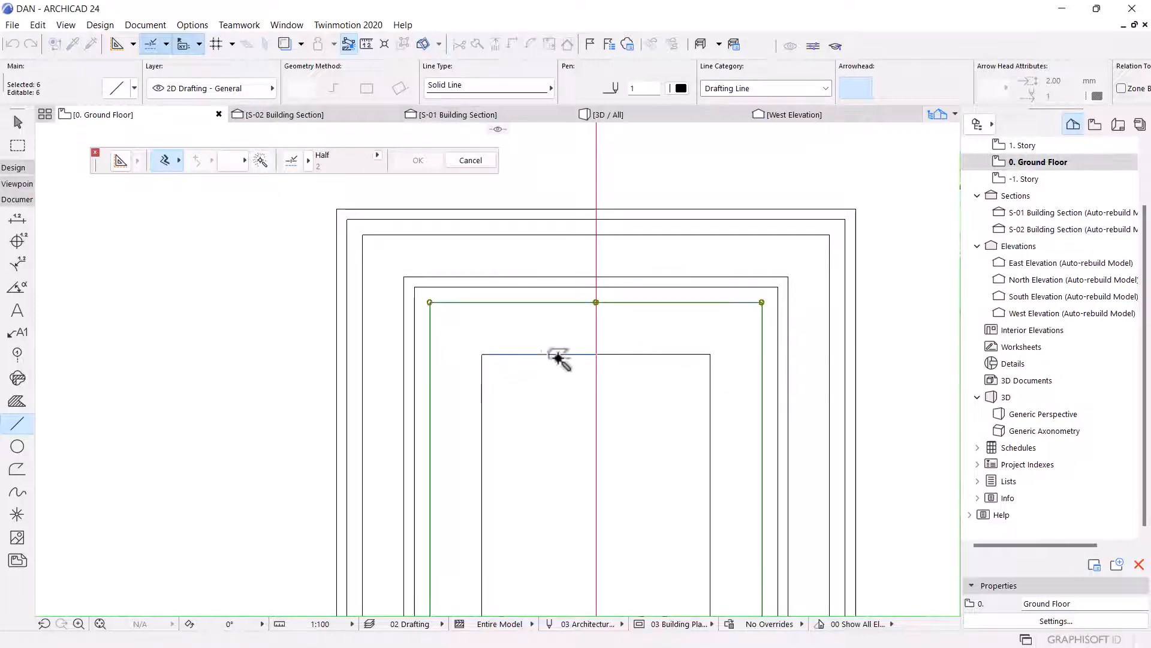
pyautogui.click(558, 358)
pyautogui.press('Escape')
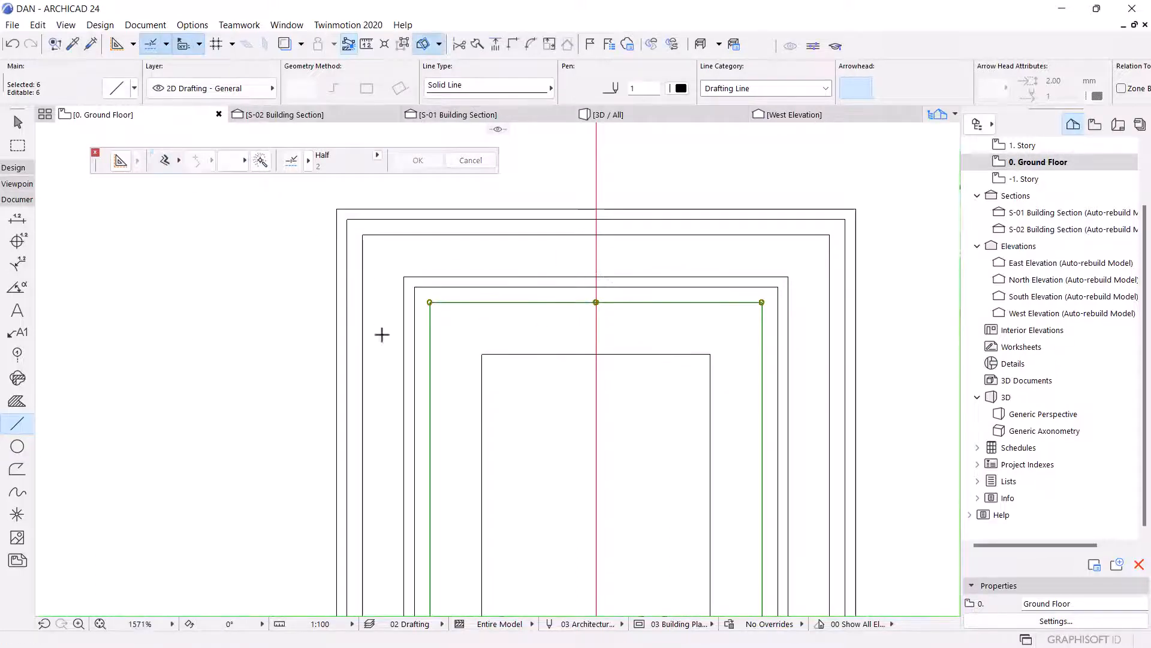
pyautogui.press('Escape')
pyautogui.press('Escape')
# Select the new inner outline lines and offset them inward by 30.
pyautogui.click(503, 354)
pyautogui.click(3, 425)
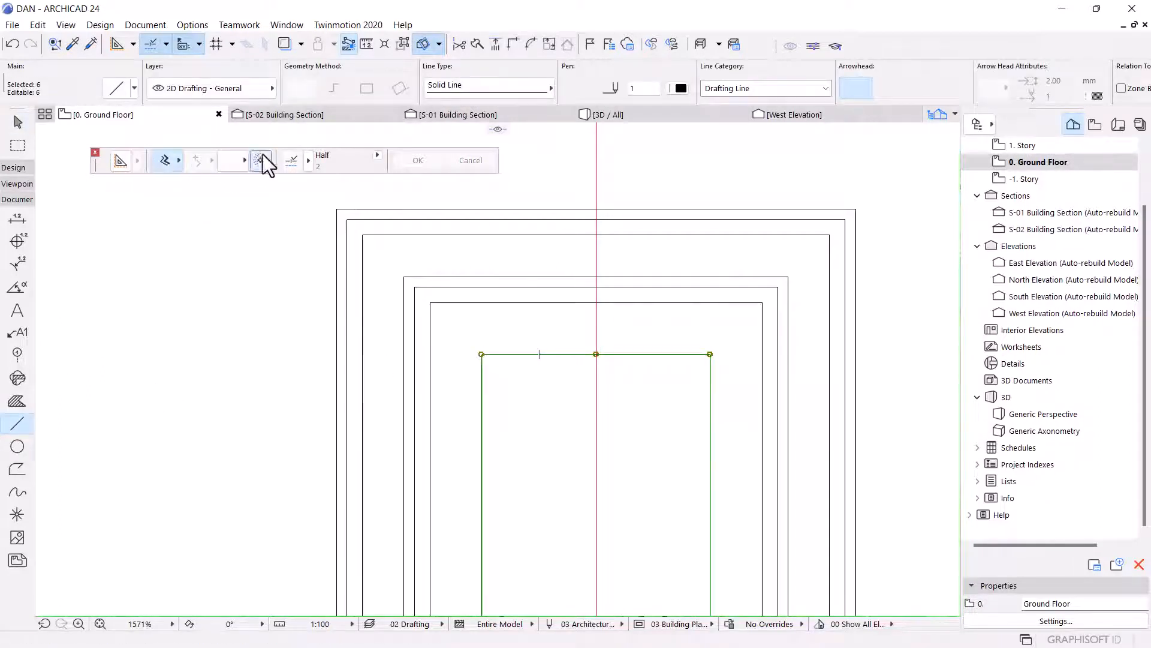
pyautogui.click(261, 160)
pyautogui.click(550, 354)
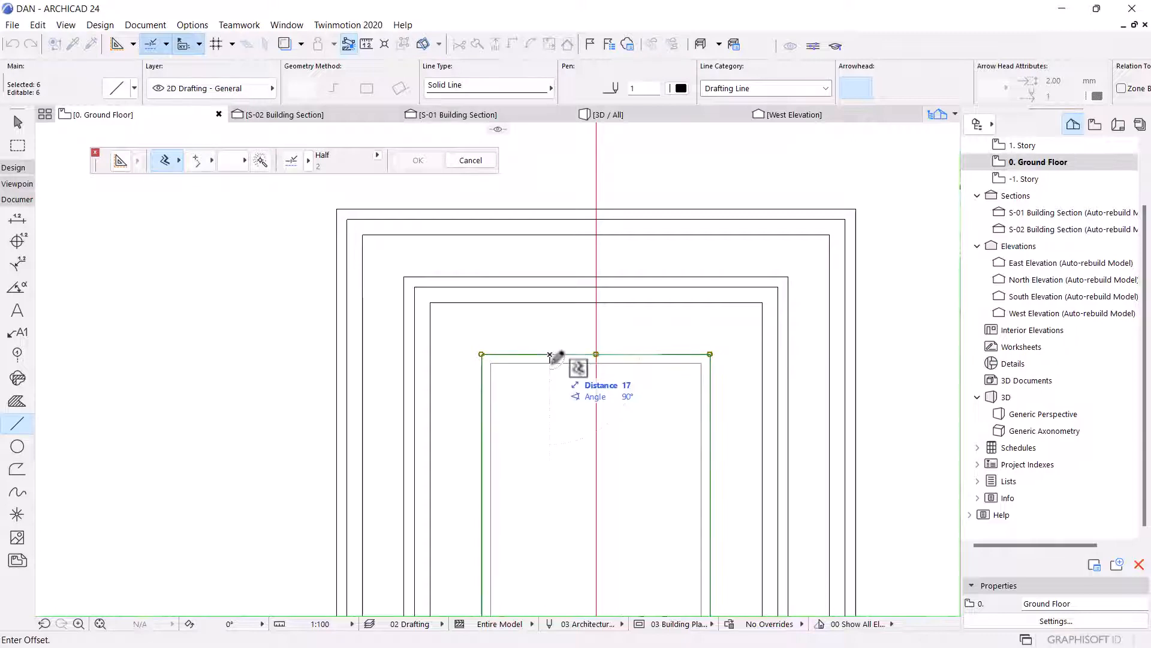
pyautogui.write('30')
pyautogui.press('Return')
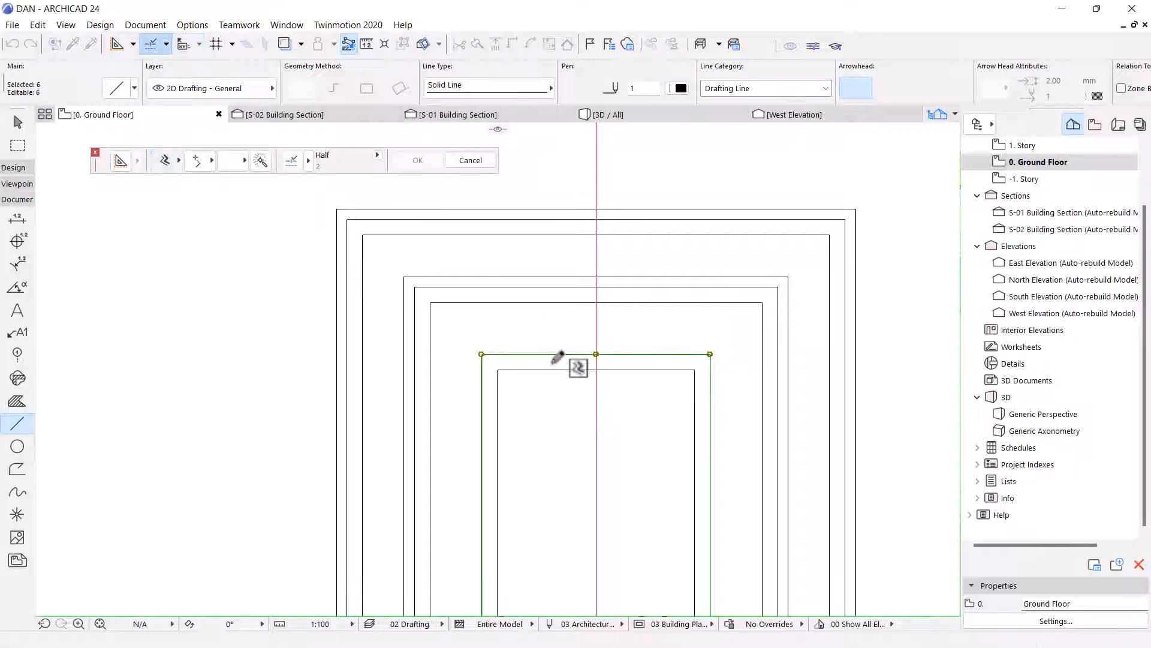
# Offset the inner outline lines outward by 20.
pyautogui.click(162, 160)
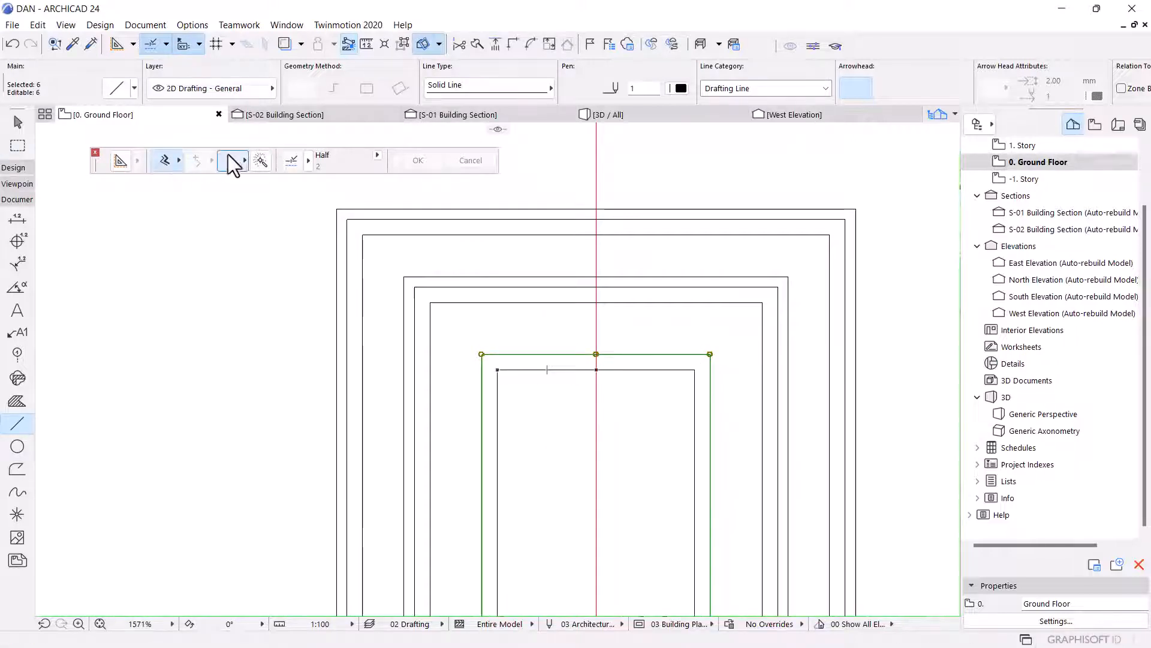
pyautogui.click(523, 354)
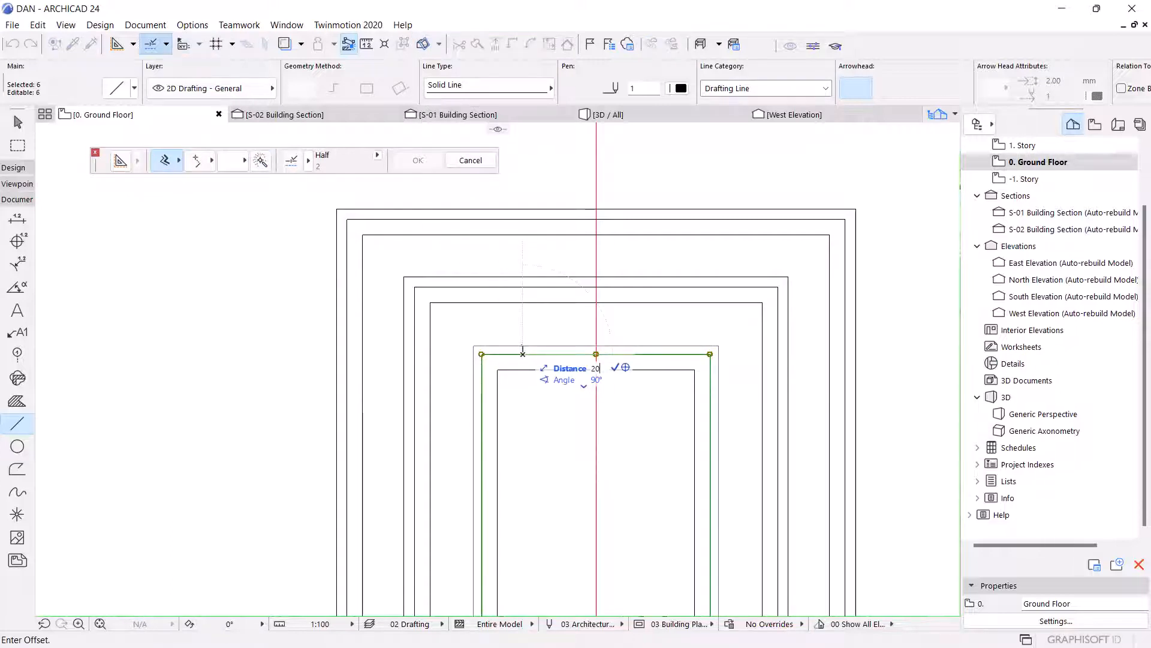
pyautogui.write('20')
pyautogui.press('Return')
pyautogui.scroll(-6, 563, 285)
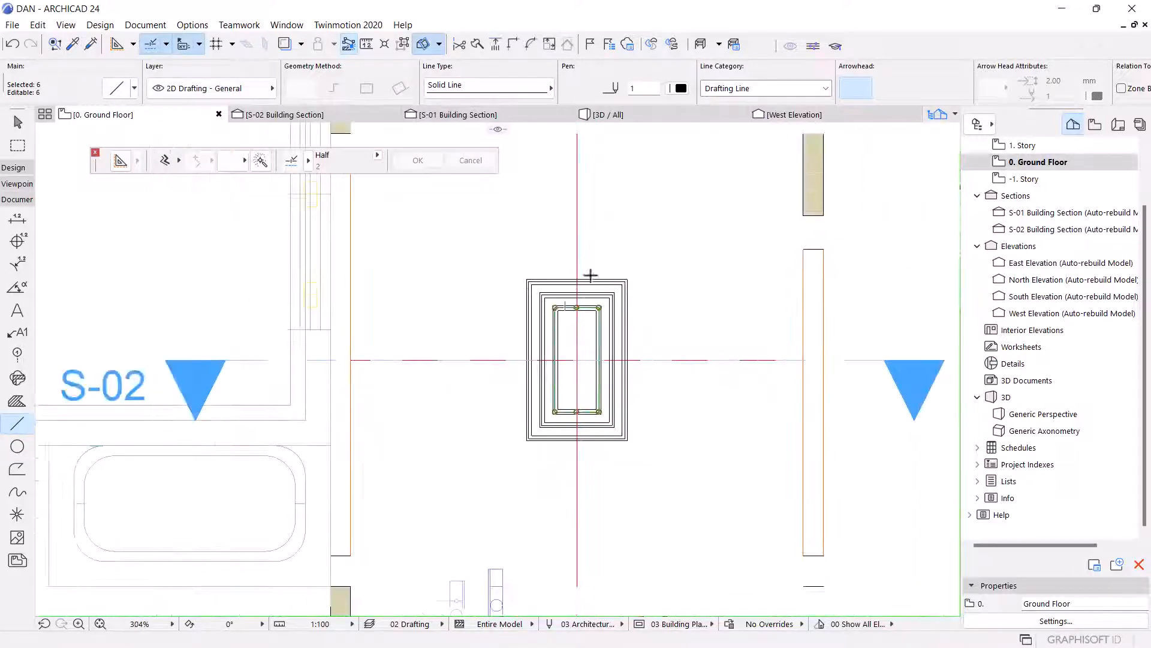
pyautogui.press('Escape')
pyautogui.press('Escape')
pyautogui.scroll(8, 585, 310)
pyautogui.click(5, 170)
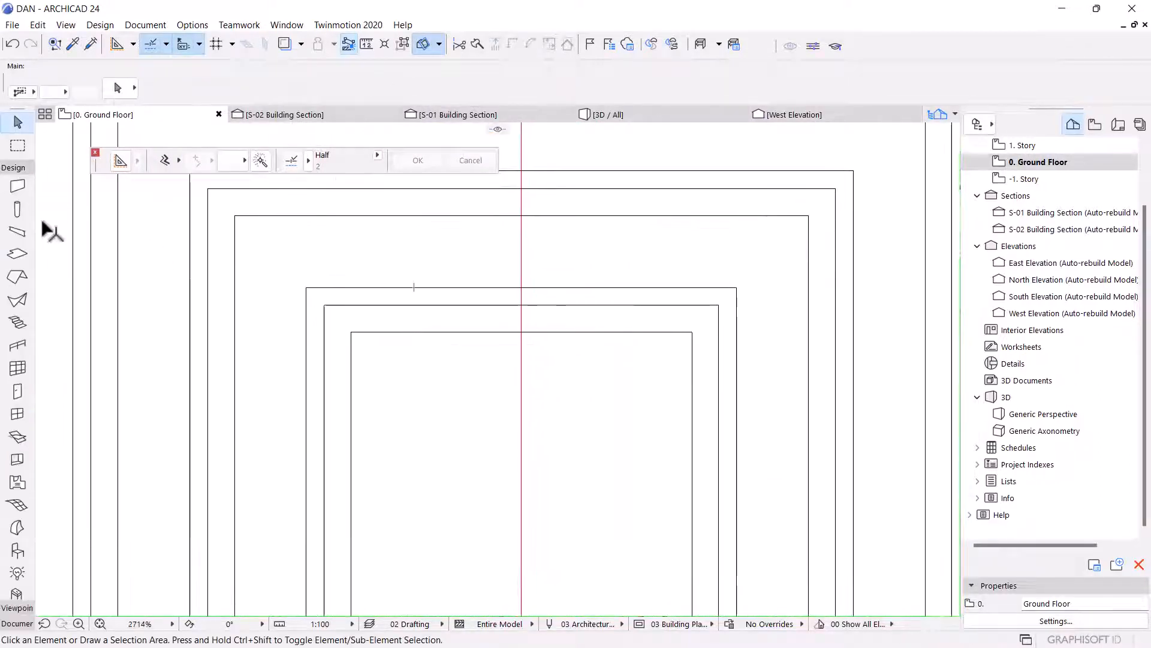
pyautogui.click(18, 254)
pyautogui.scroll(4, 509, 349)
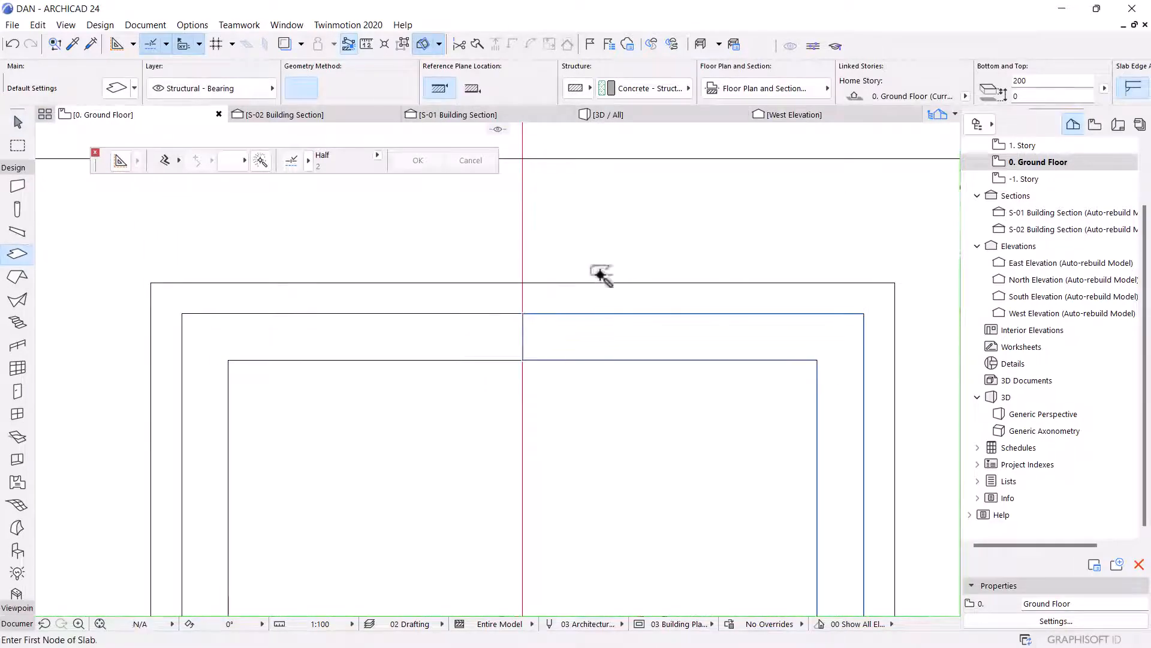
pyautogui.scroll(-6, 600, 274)
pyautogui.scroll(3, 619, 462)
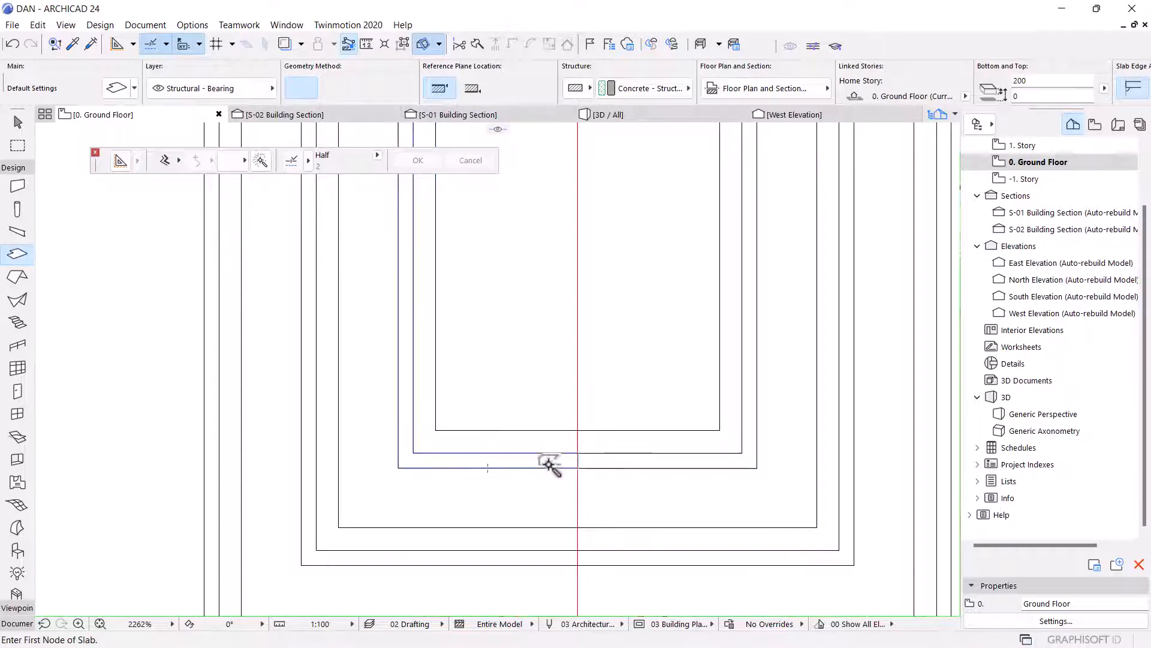
pyautogui.press('Escape')
# Select the four thin slab pieces in plan and override all their surfaces with Paint - Anthracite DA-14.
pyautogui.click(561, 444)
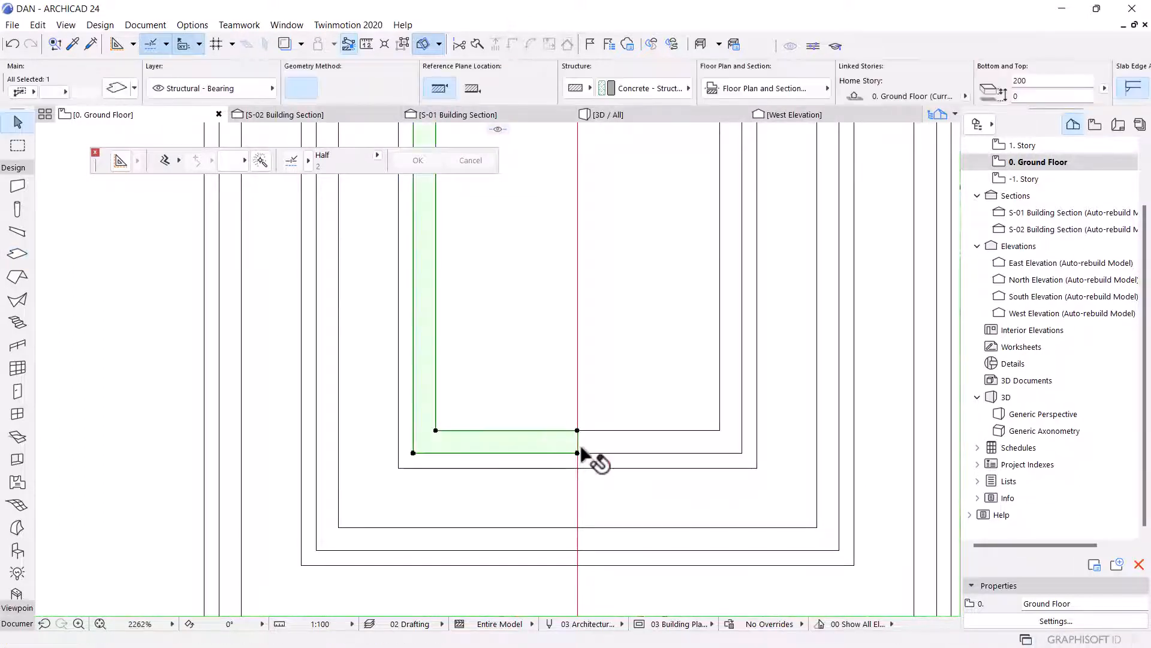
pyautogui.keyDown('shift'); pyautogui.click(591, 443); pyautogui.keyUp('shift')
pyautogui.scroll(-4, 592, 516)
pyautogui.scroll(4, 639, 288)
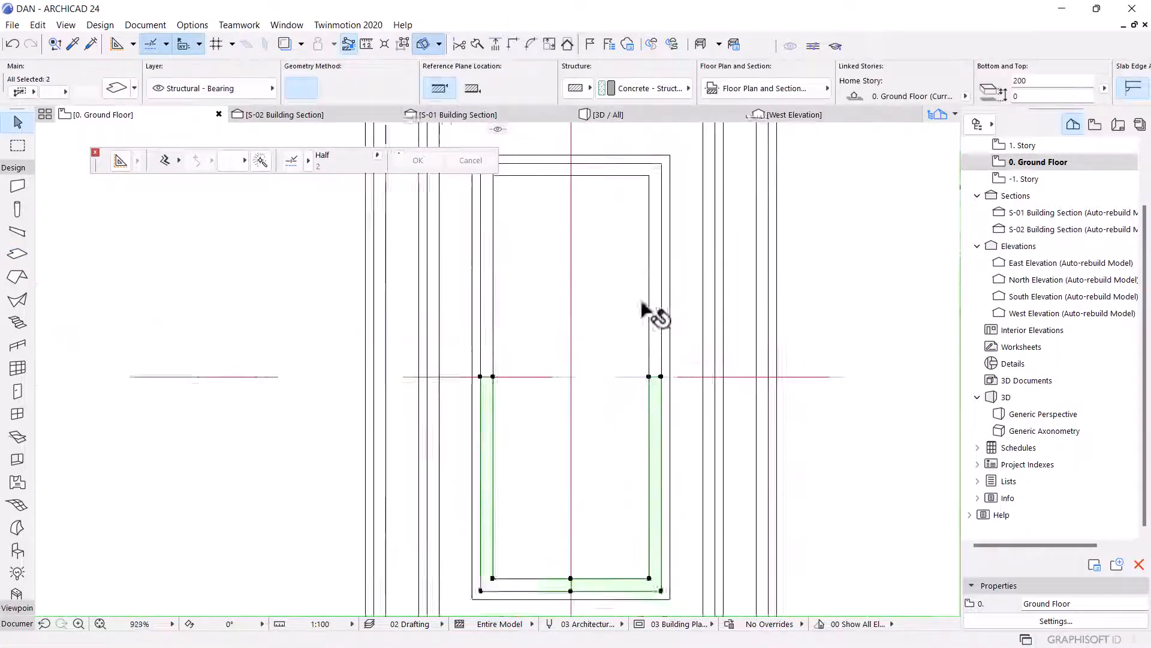
pyautogui.keyDown('shift'); pyautogui.click(646, 359); pyautogui.keyUp('shift')
pyautogui.keyDown('shift'); pyautogui.click(647, 358); pyautogui.keyUp('shift')
pyautogui.keyDown('shift'); pyautogui.click(657, 360); pyautogui.keyUp('shift')
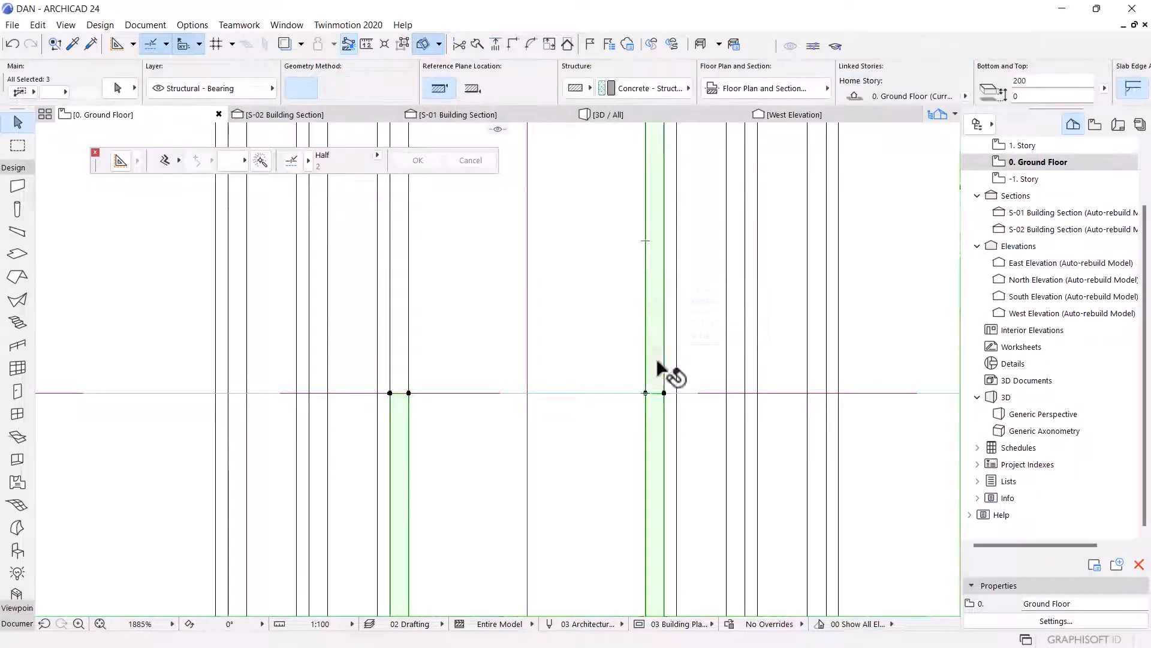
pyautogui.keyDown('shift'); pyautogui.click(405, 363); pyautogui.keyUp('shift')
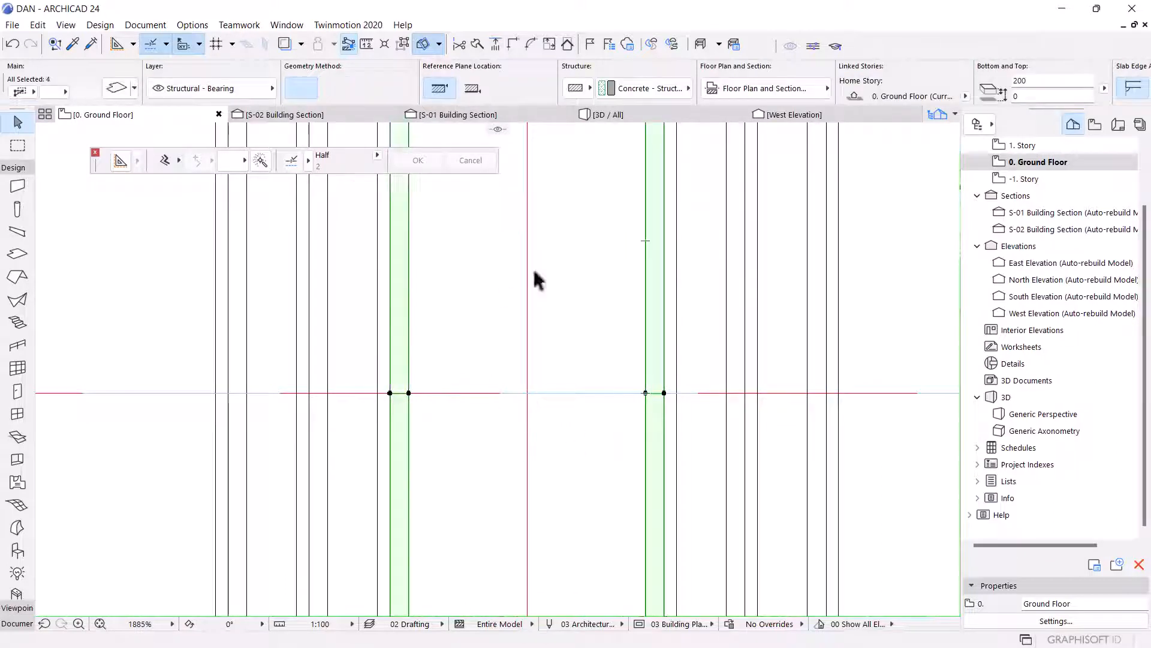
pyautogui.hotkey('ctrl', 't')
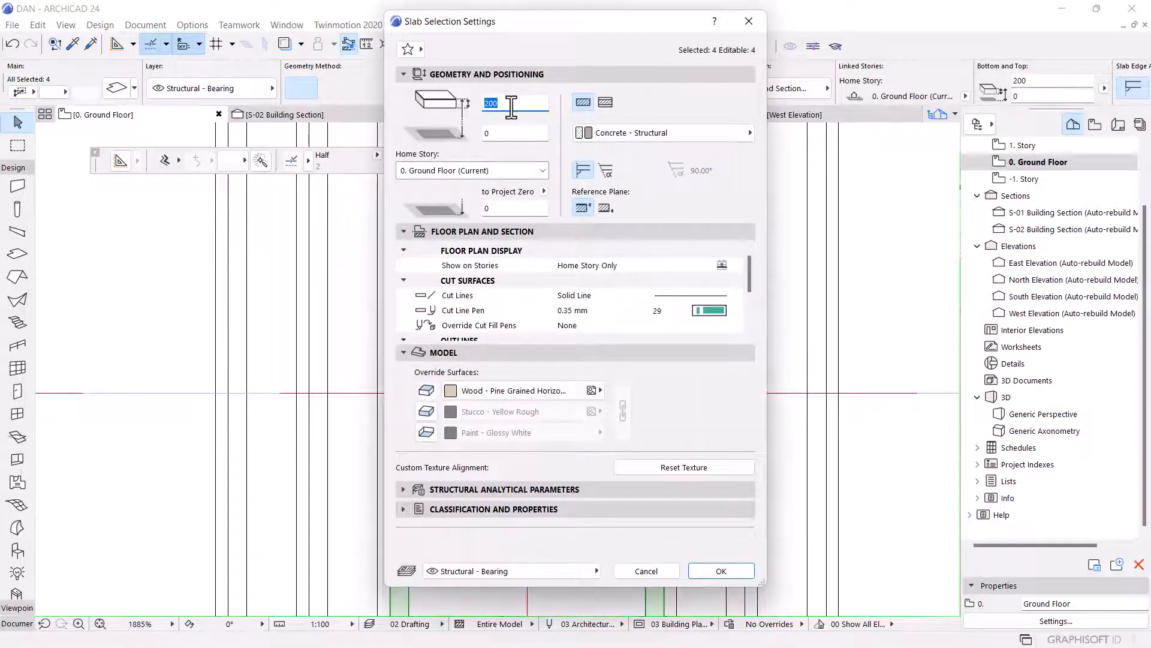
pyautogui.click(486, 387)
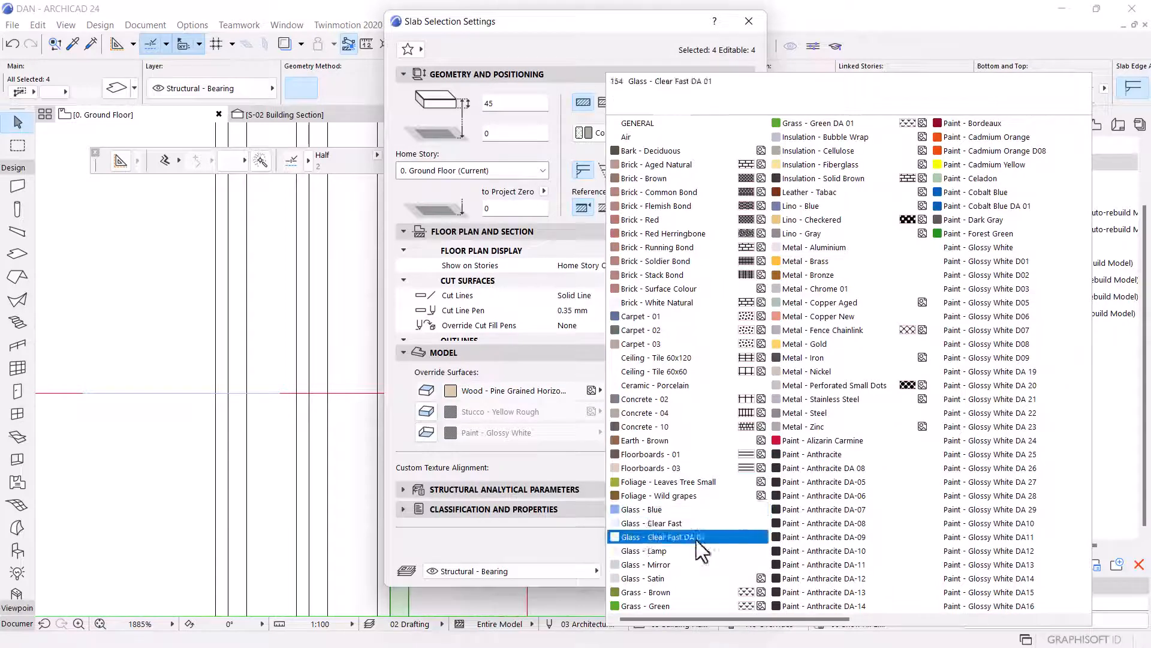
pyautogui.click(837, 606)
pyautogui.click(421, 416)
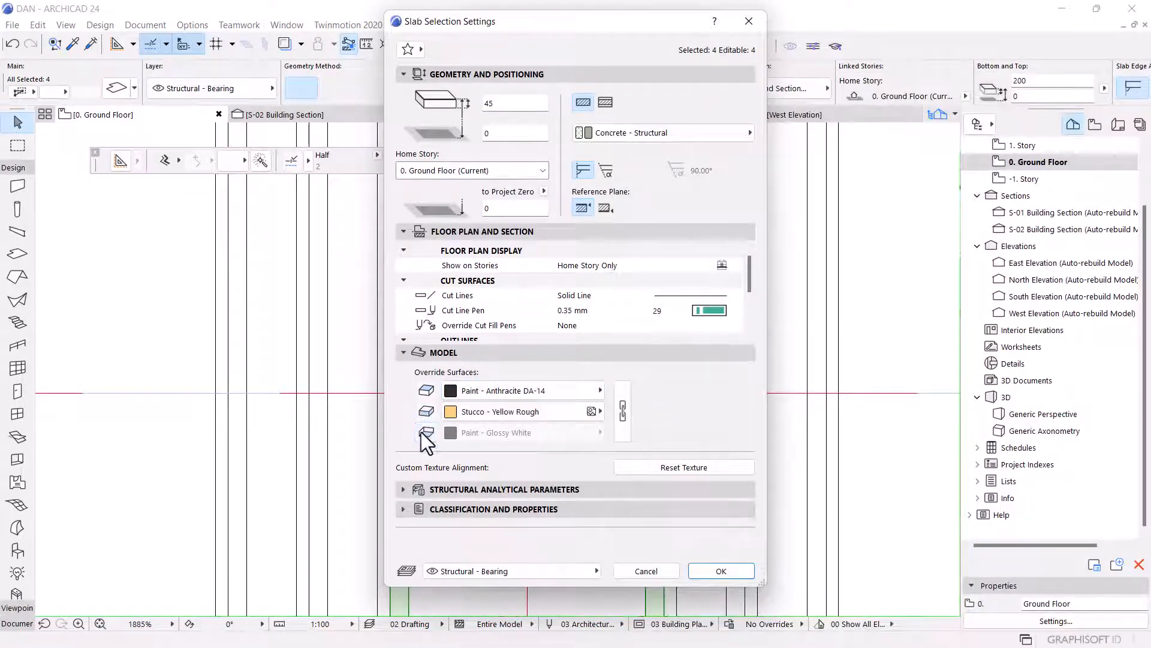
pyautogui.click(623, 407)
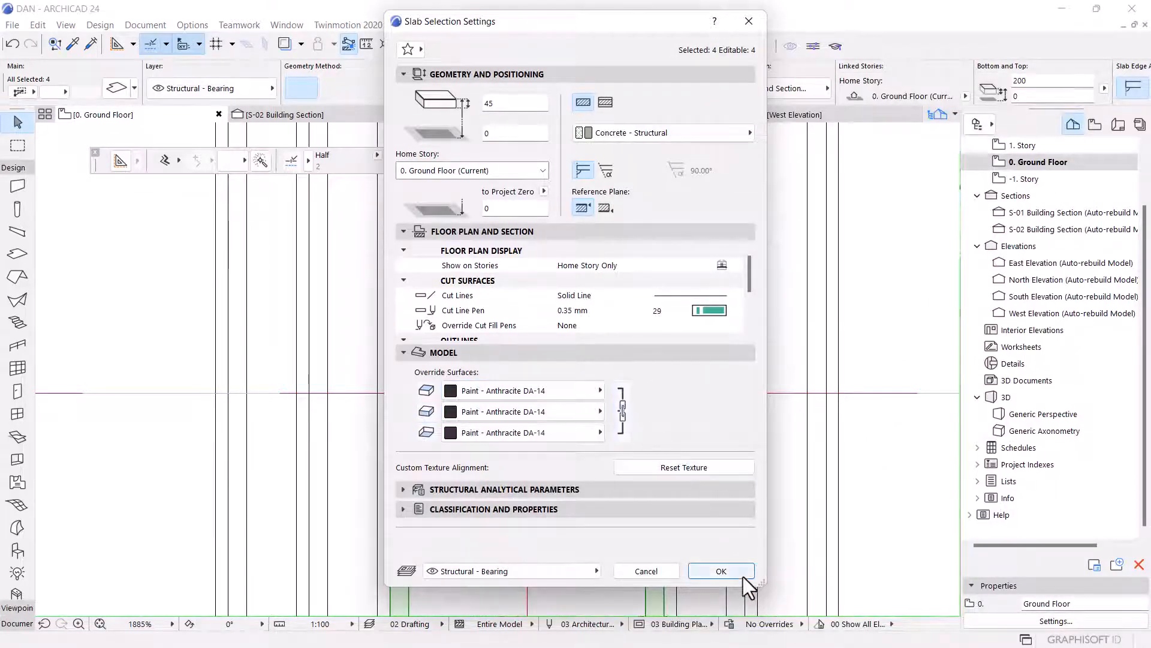
pyautogui.click(721, 572)
pyautogui.scroll(-2, 511, 373)
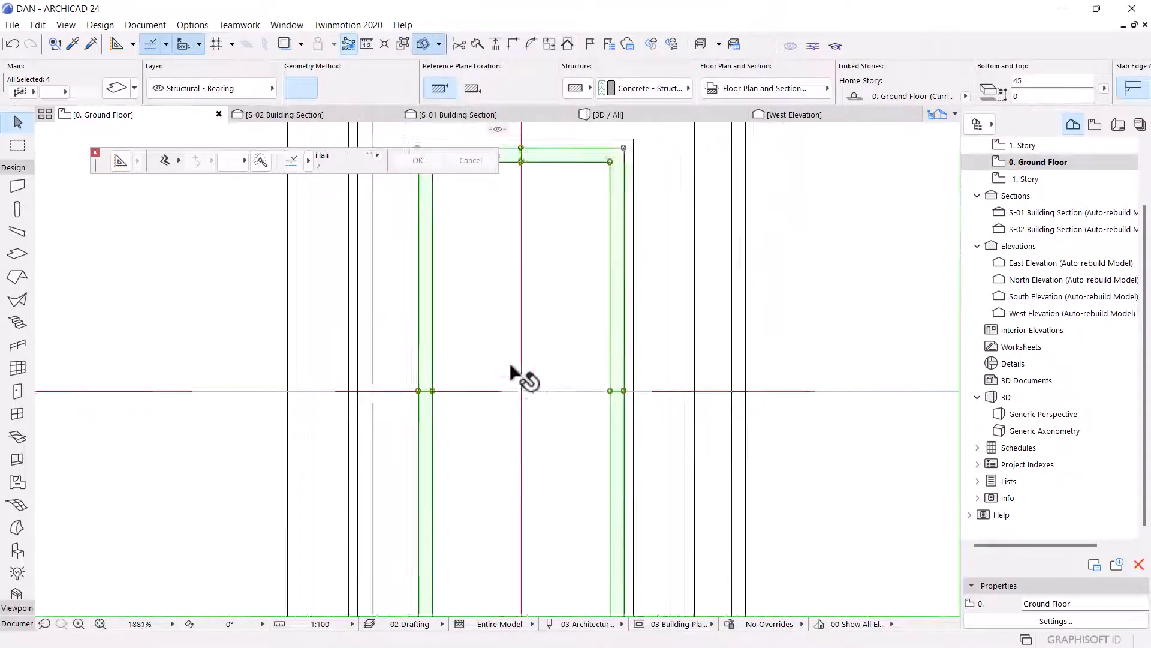
# Move an end node of the selected slab strip 30 along its edge on the Ground Floor plan.
pyautogui.scroll(3, 450, 581)
pyautogui.click(396, 462)
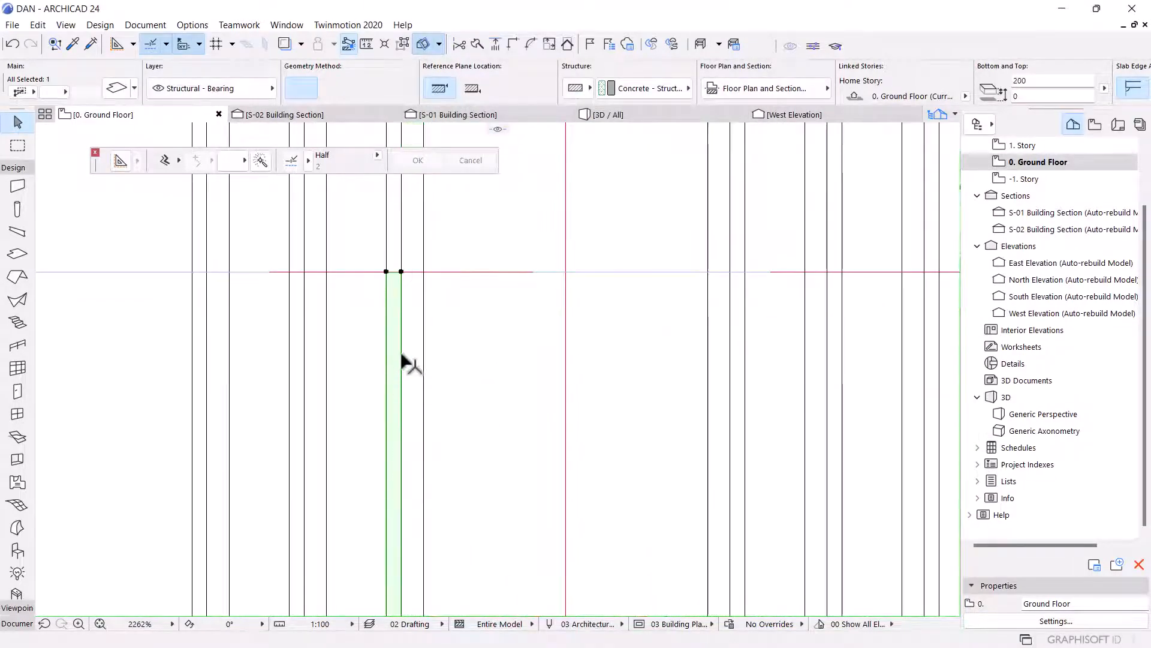
pyautogui.click(401, 272)
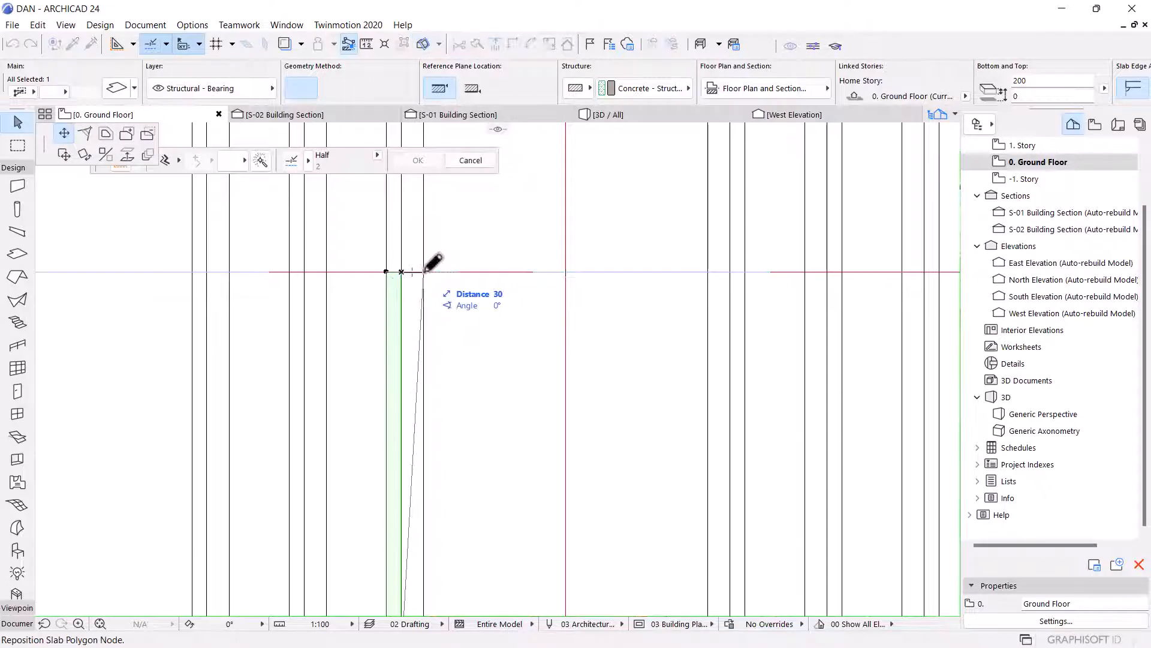
pyautogui.click(424, 271)
# Reshape the slab strip's lower corner into a mitered corner and stretch its bottom edge to the neighbouring corner.
pyautogui.scroll(-3, 439, 272)
pyautogui.scroll(3, 456, 411)
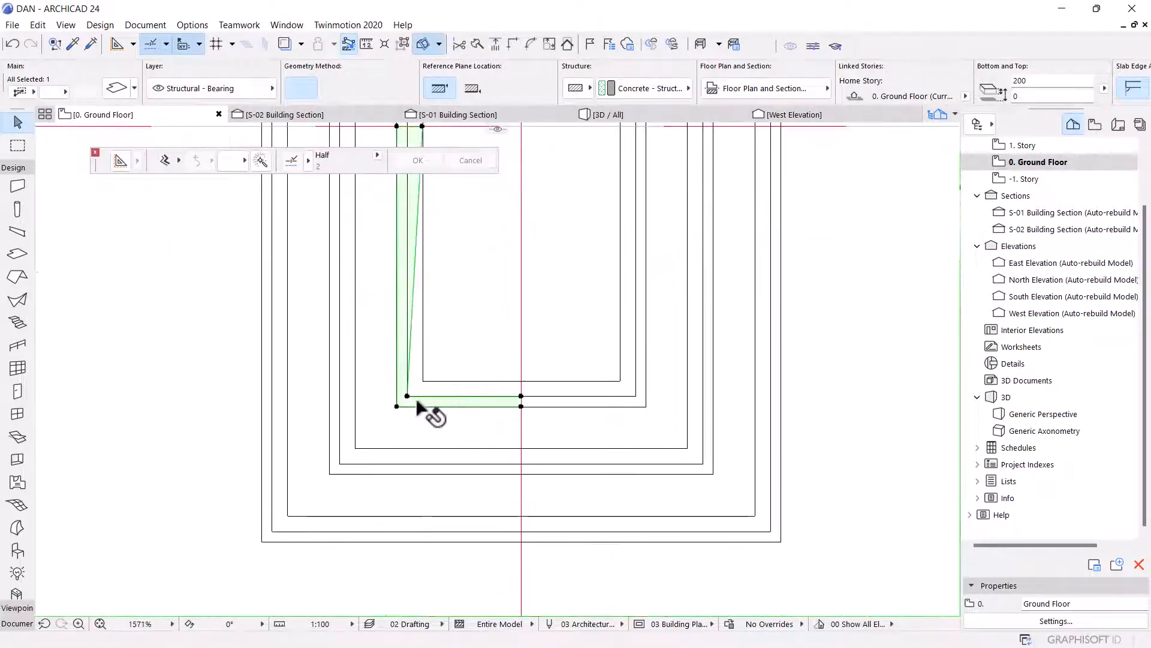
pyautogui.click(407, 394)
pyautogui.click(423, 380)
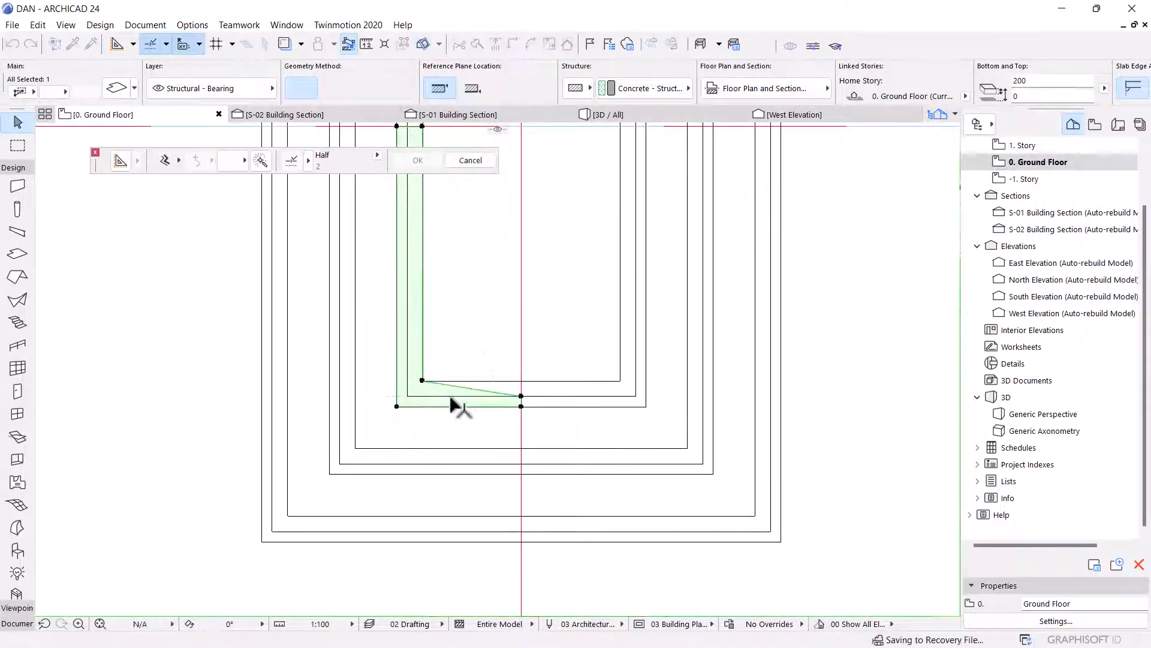
pyautogui.click(521, 396)
pyautogui.click(521, 380)
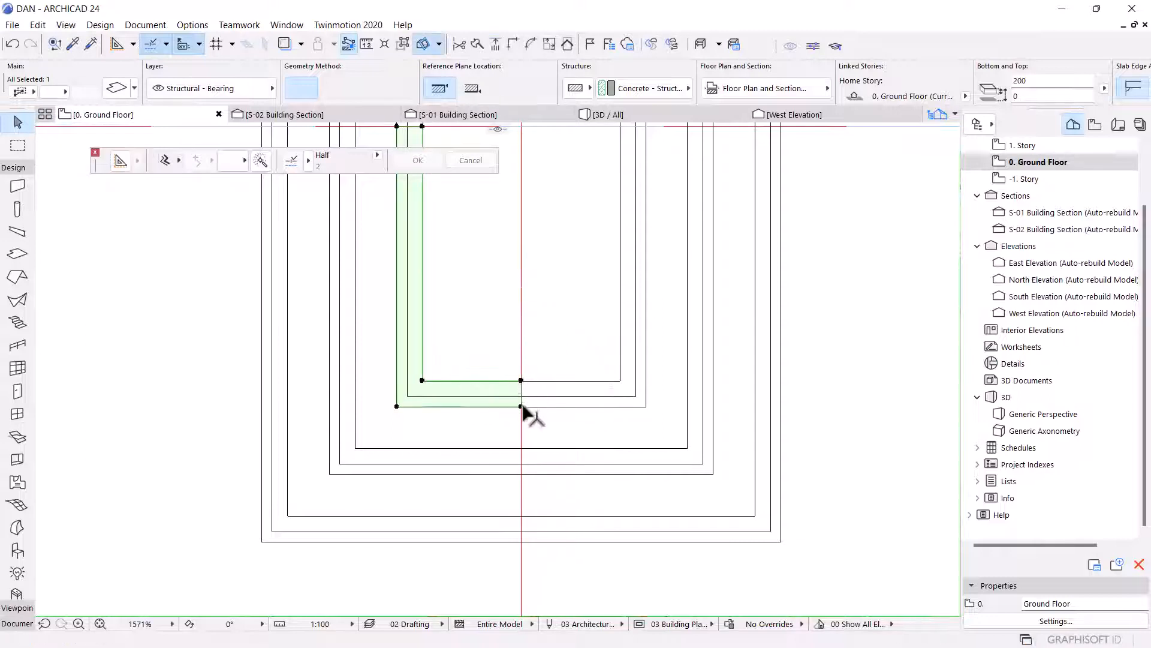
pyautogui.click(521, 406)
pyautogui.click(645, 405)
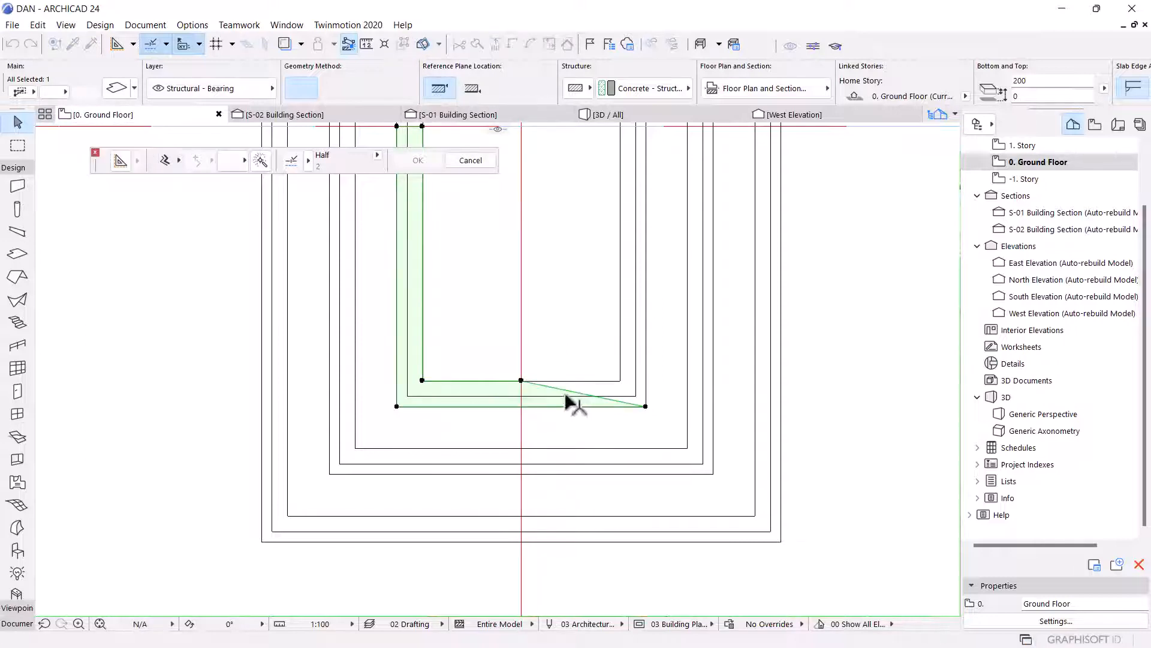
pyautogui.click(620, 380)
pyautogui.scroll(4, 635, 391)
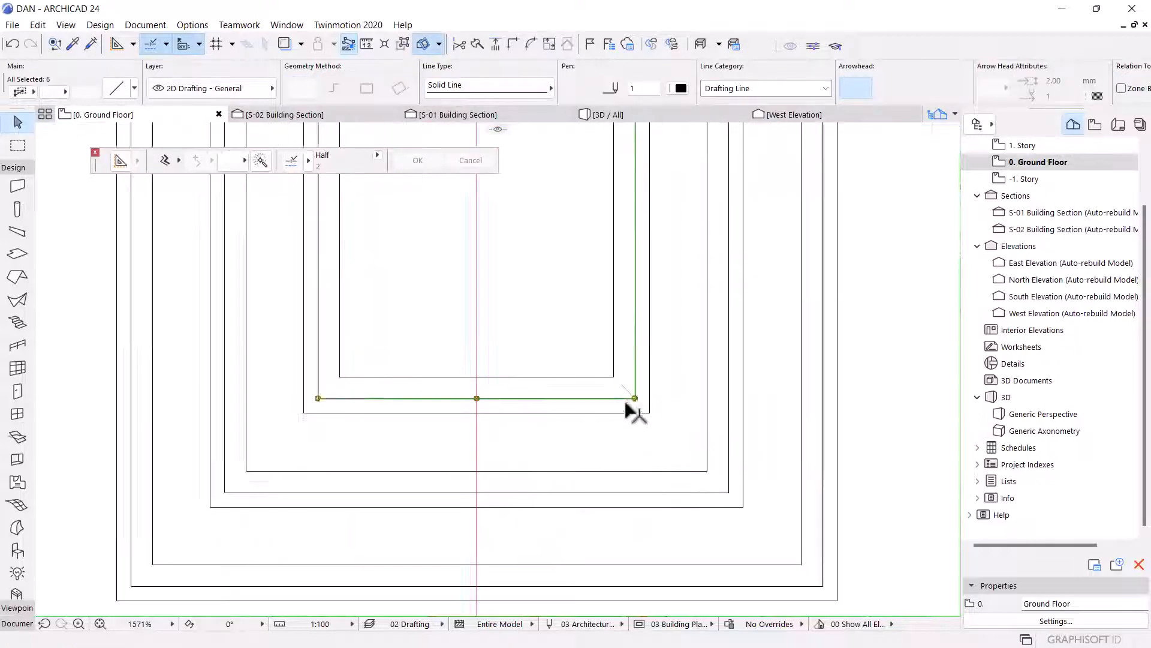
# Extend the slab up the far side by inserting new polygon nodes, mitering the two corners it passes.
pyautogui.click(620, 386)
pyautogui.scroll(-12, 605, 513)
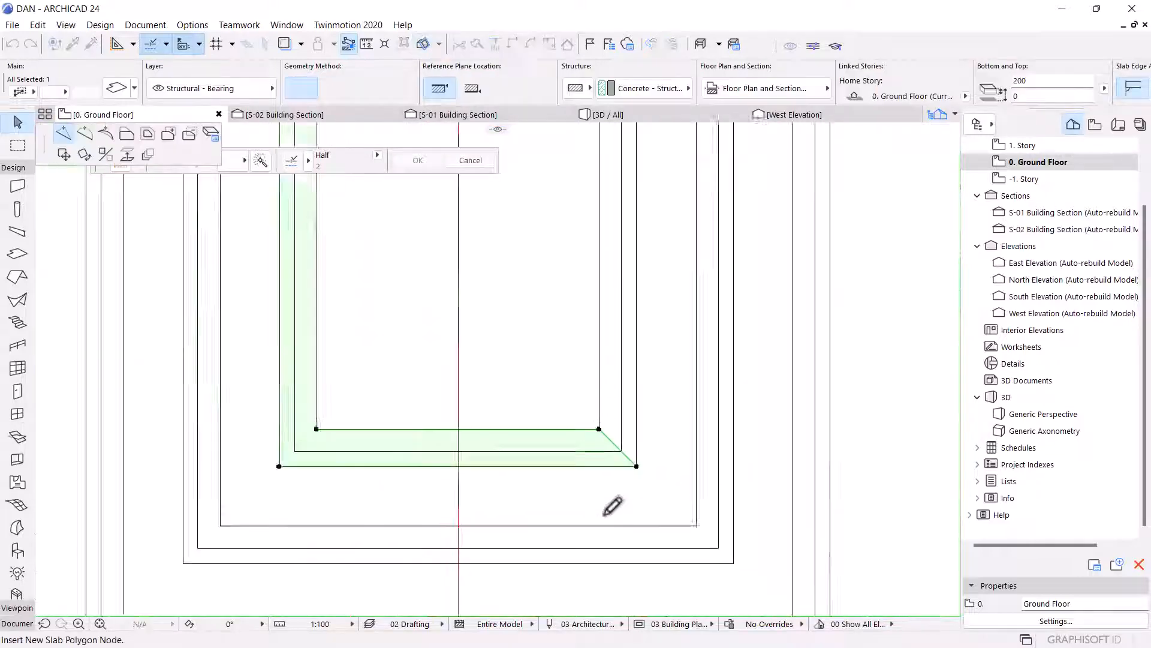
pyautogui.moveTo(601, 394); pyautogui.dragTo(588, 461, button='middle')
pyautogui.scroll(3, 587, 461)
pyautogui.scroll(5, 588, 459)
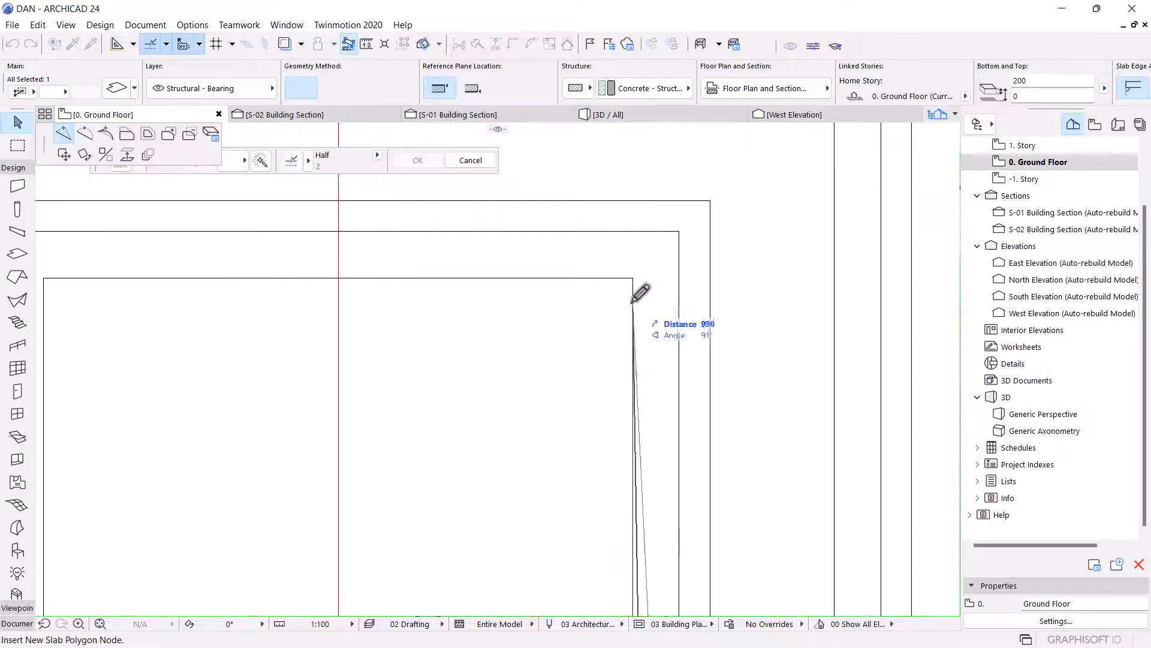
pyautogui.scroll(4, 633, 275)
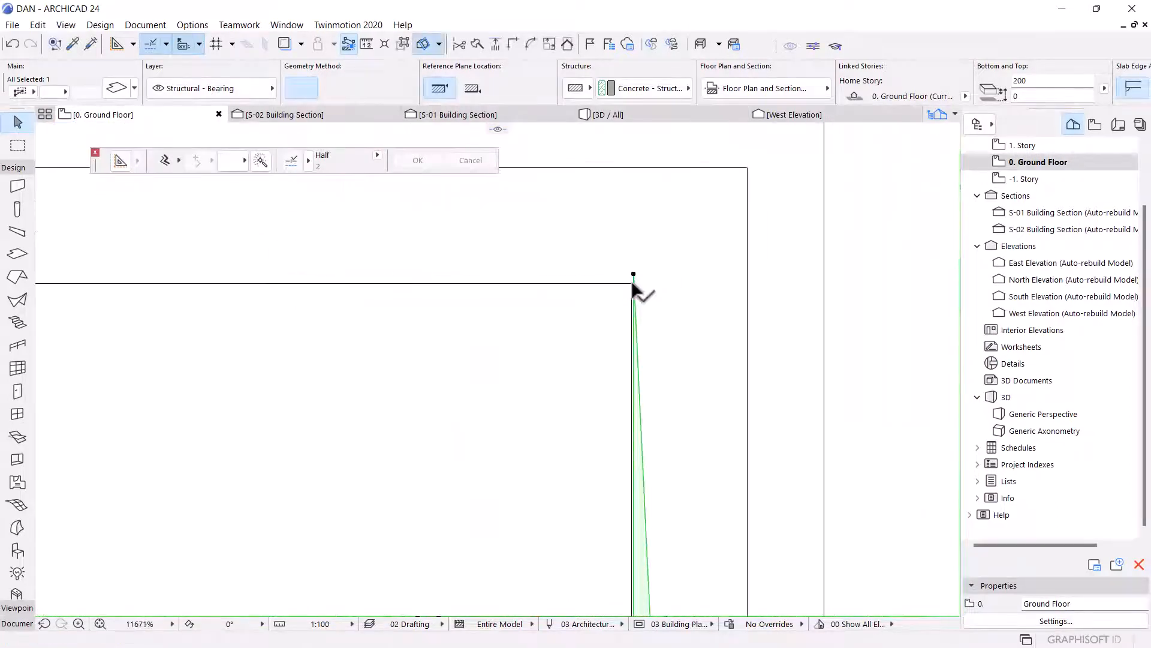
pyautogui.click(630, 278)
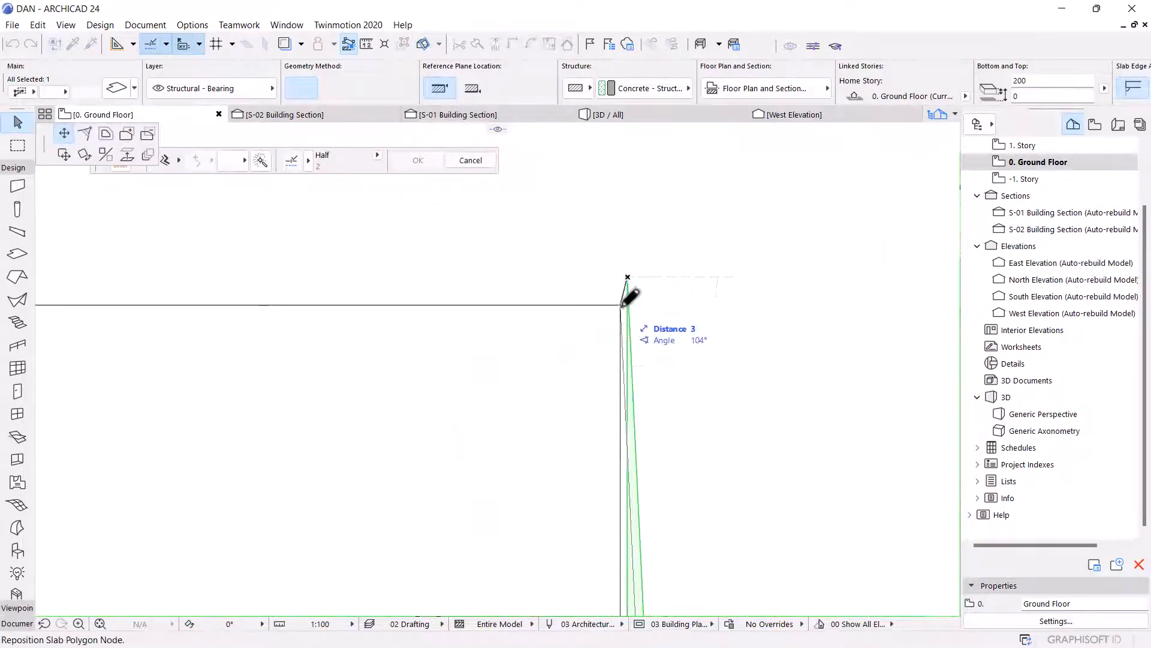
pyautogui.scroll(-3, 635, 480)
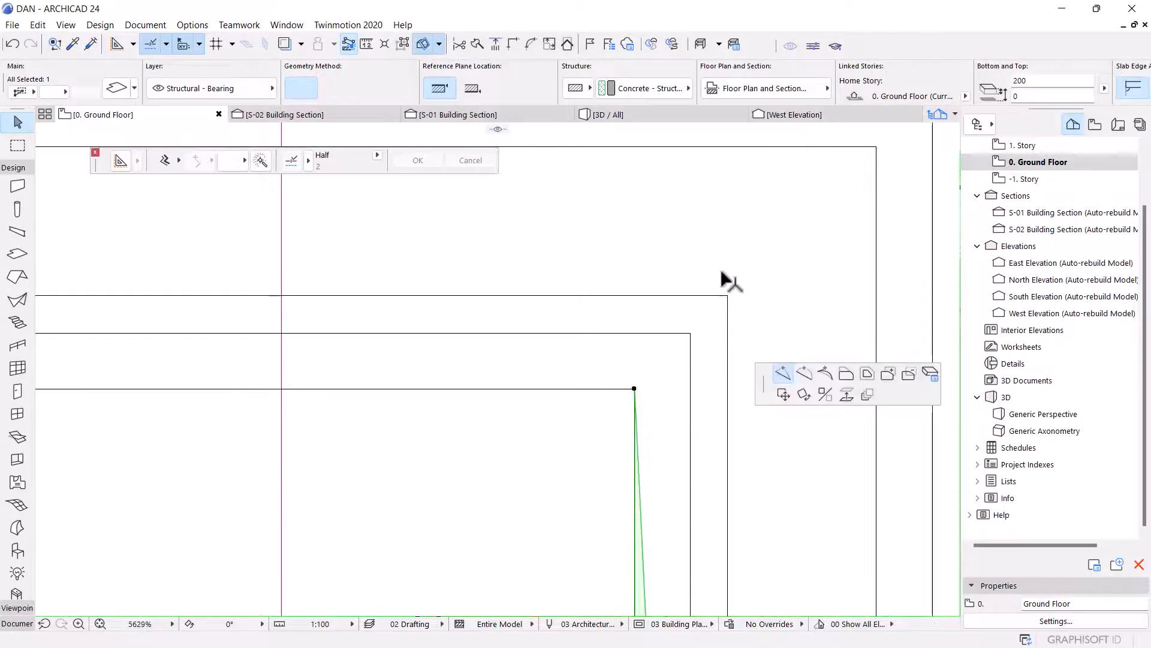
pyautogui.click(727, 295)
pyautogui.scroll(2, 695, 330)
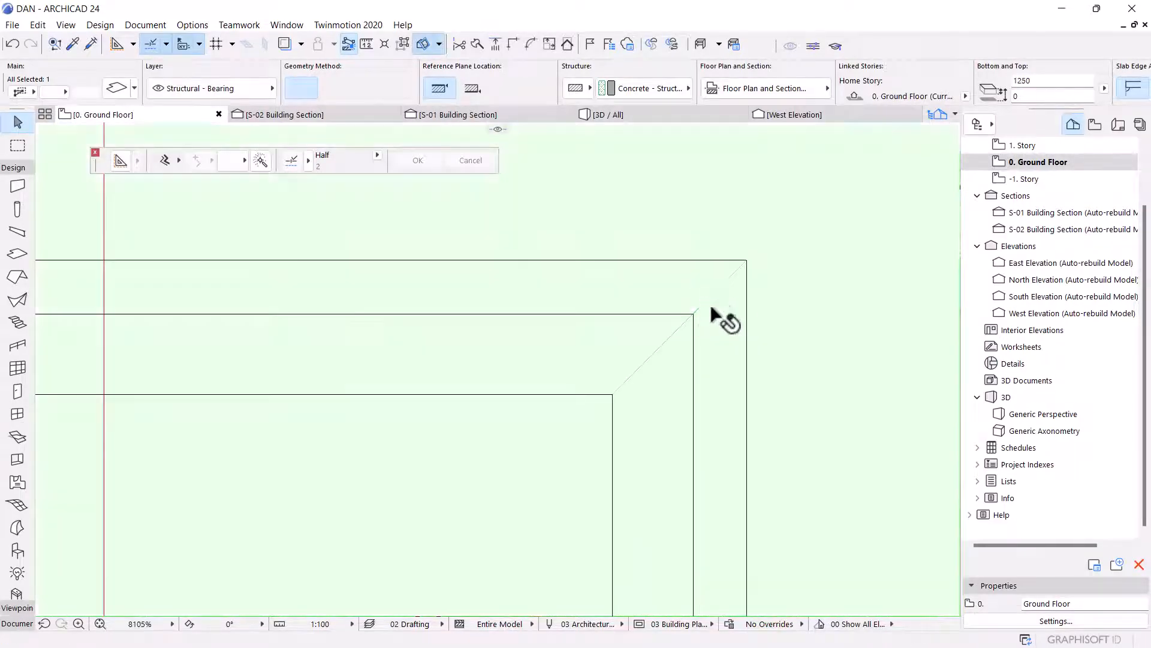
pyautogui.click(727, 300)
pyautogui.click(747, 300)
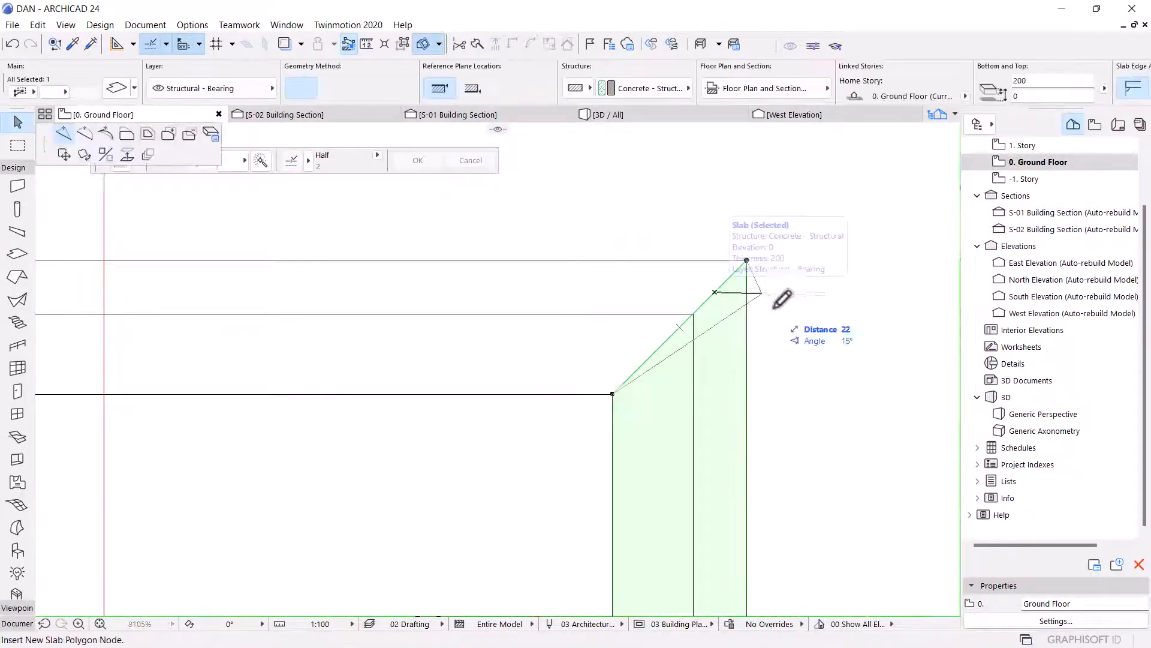
# Continue inserting slab nodes along the remaining sides, mitering the last corner and closing the frame at the starting edge.
pyautogui.scroll(-3, 779, 303)
pyautogui.scroll(4, 681, 313)
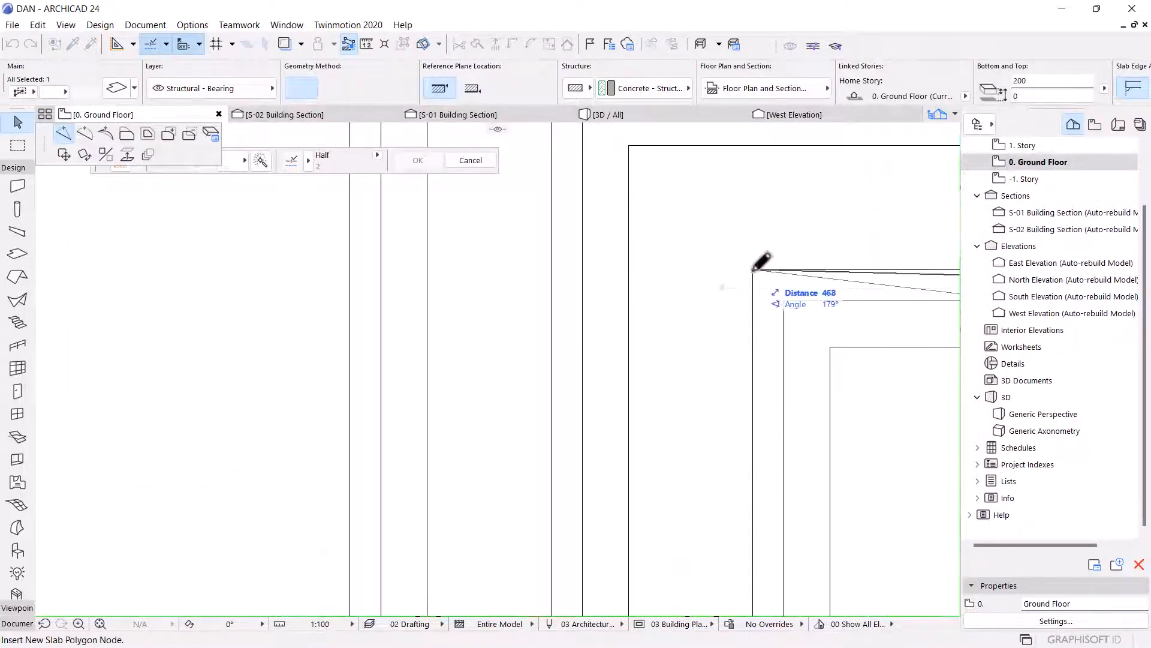
pyautogui.click(757, 261)
pyautogui.scroll(-3, 768, 300)
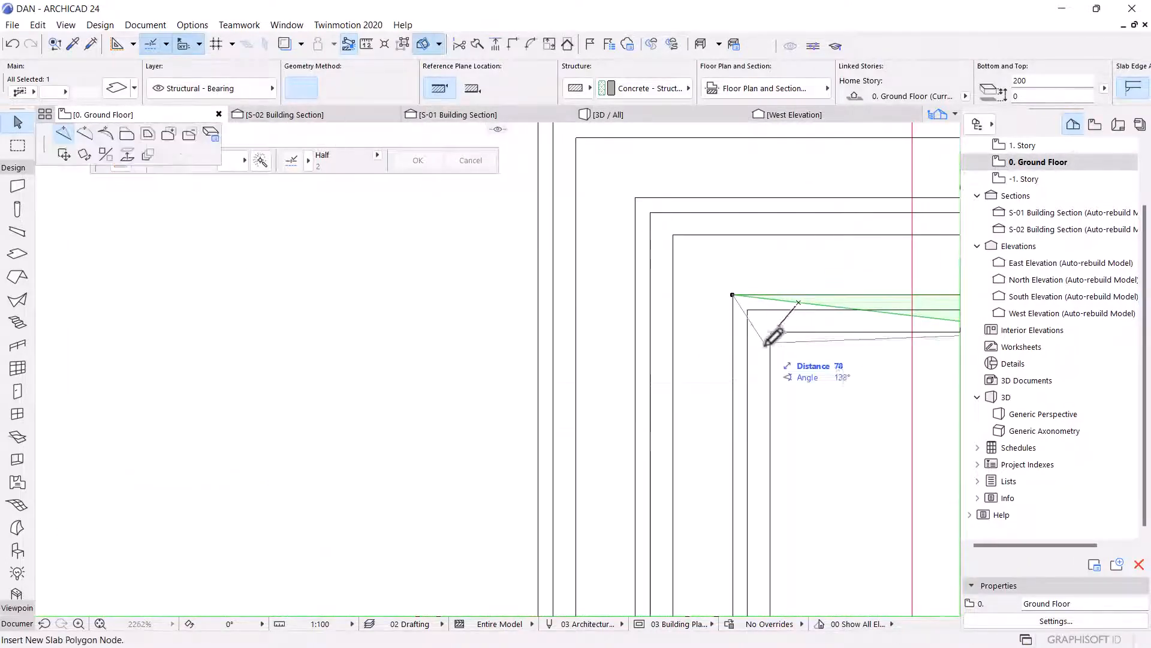
pyautogui.scroll(3, 774, 318)
pyautogui.click(768, 316)
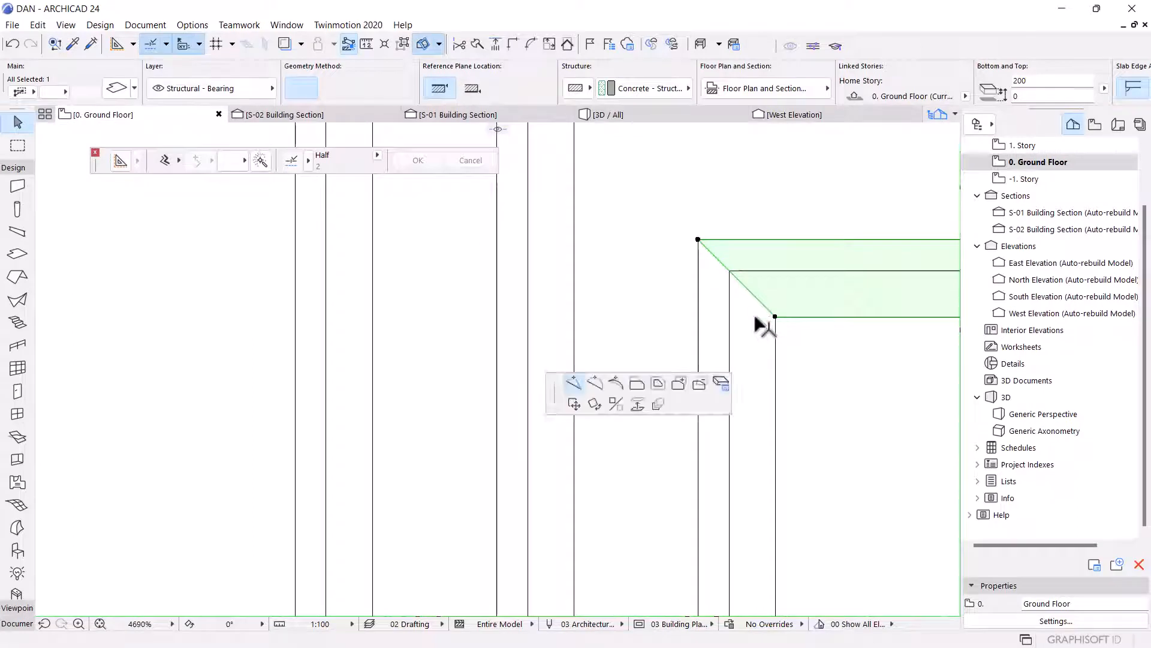
pyautogui.scroll(-4, 743, 267)
pyautogui.scroll(4, 743, 414)
pyautogui.scroll(2, 760, 427)
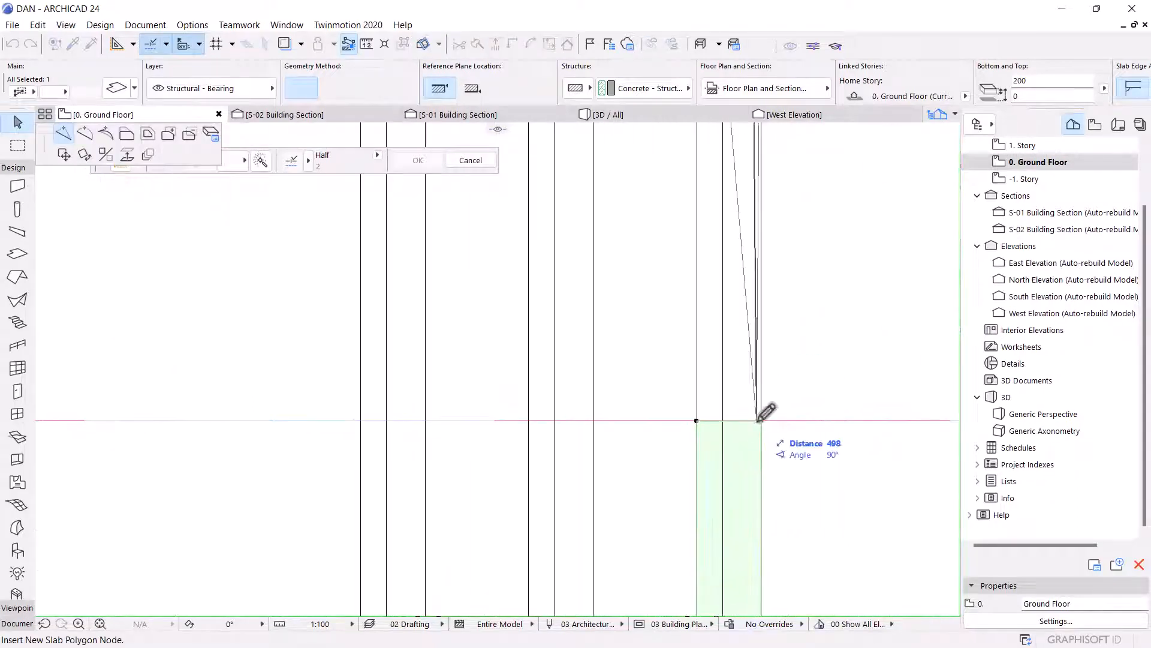
pyautogui.click(765, 413)
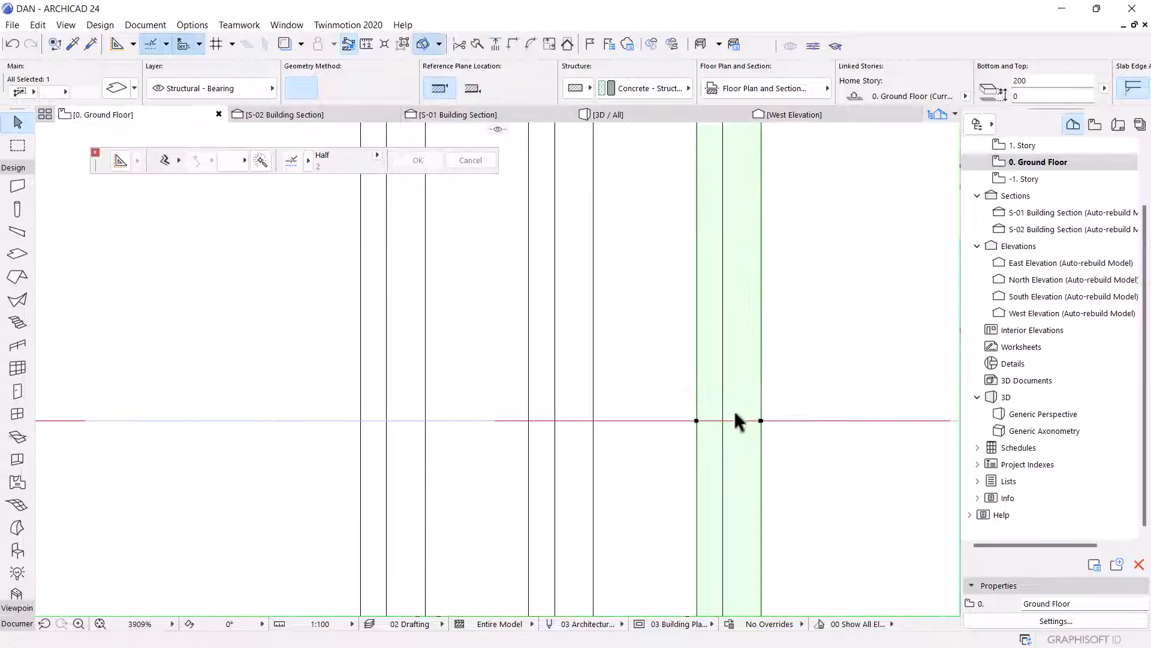
# Override all three surfaces of the reshaped 200 thick slab with Paint - Golden Ochre DA 05.
pyautogui.hotkey('ctrl', 't')
pyautogui.click(459, 393)
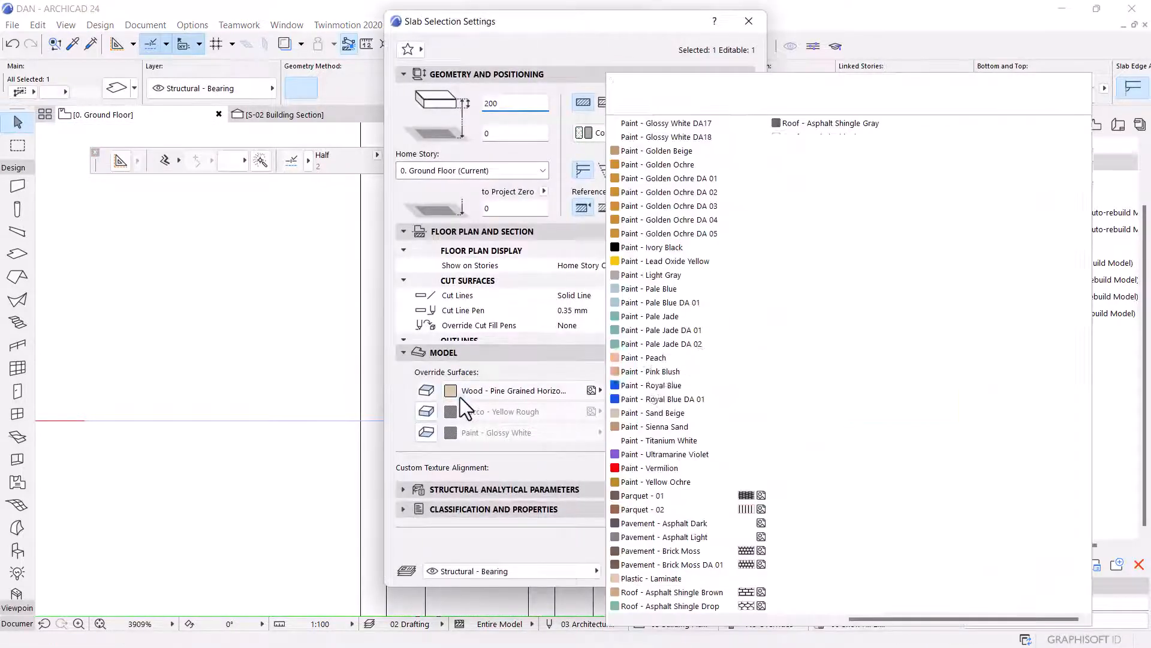
pyautogui.click(671, 234)
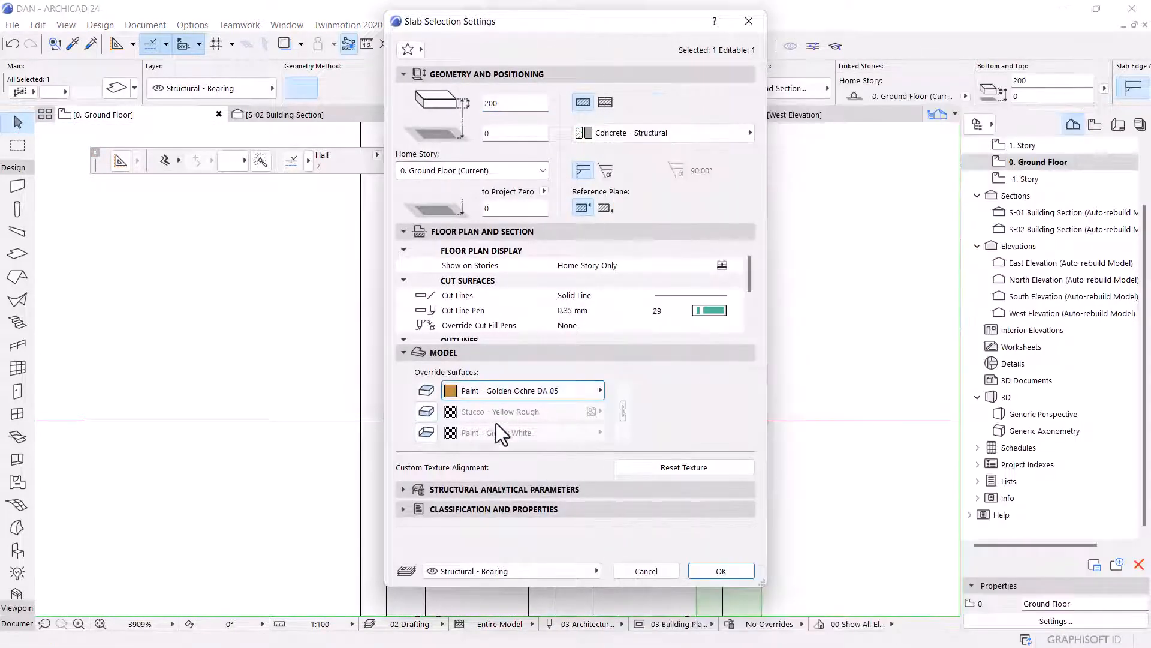
pyautogui.click(428, 412)
pyautogui.click(427, 431)
pyautogui.click(621, 414)
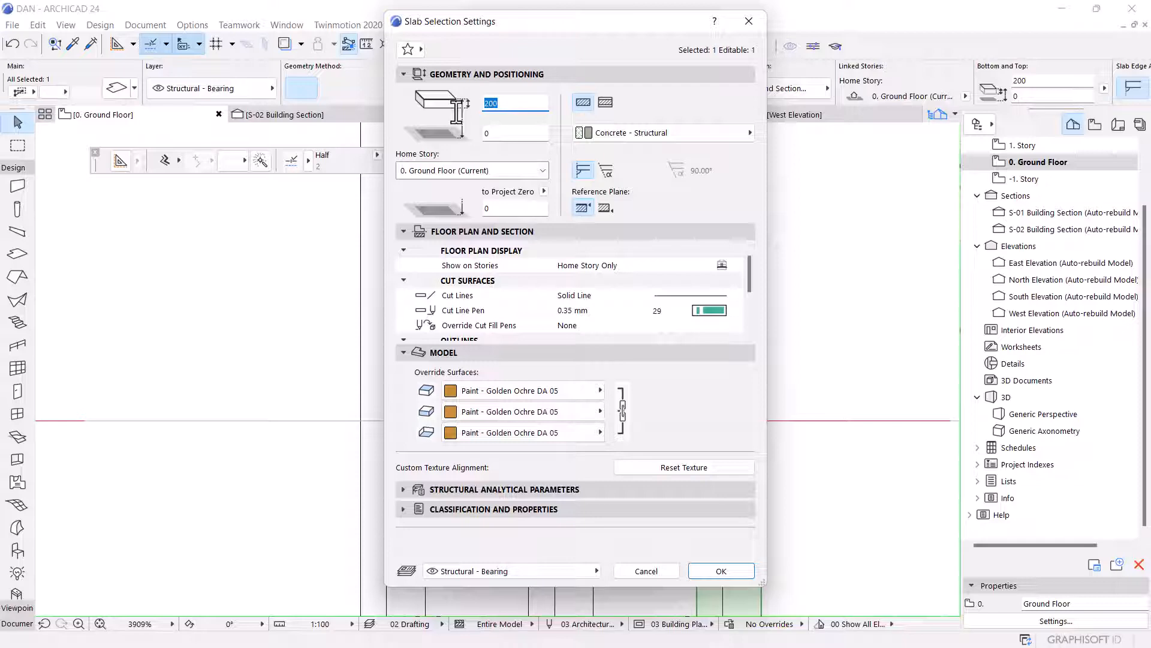
pyautogui.click(729, 574)
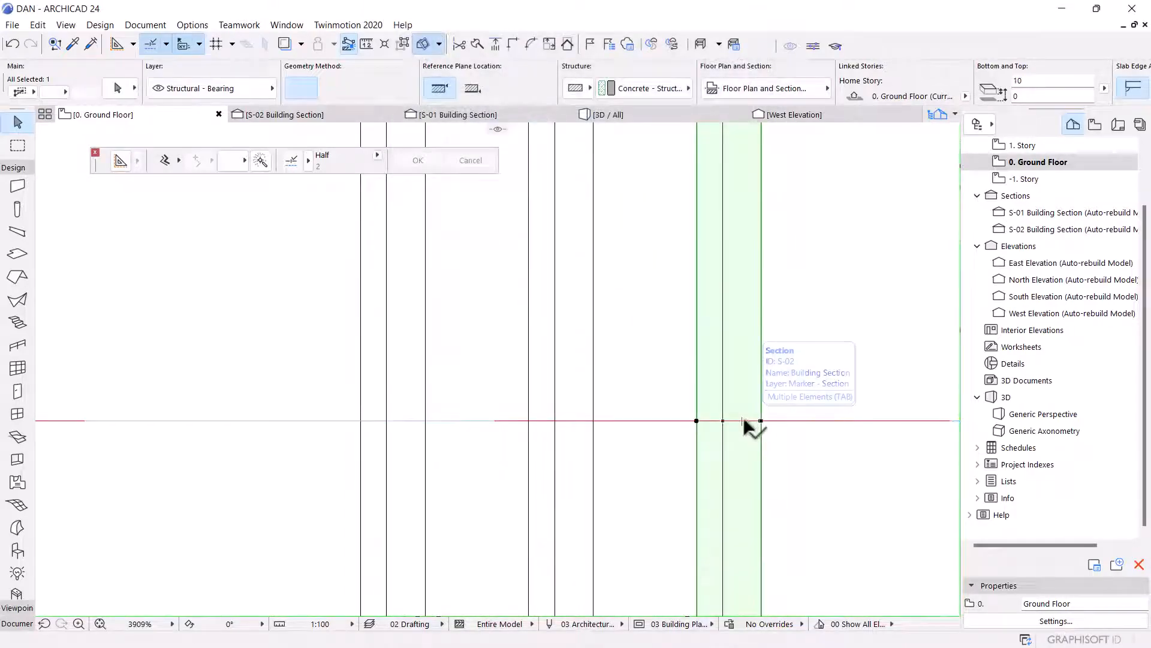
# Select all five slab pieces and set their elevation to 750.
pyautogui.hotkey('ctrl', 'a')
pyautogui.scroll(-5, 727, 258)
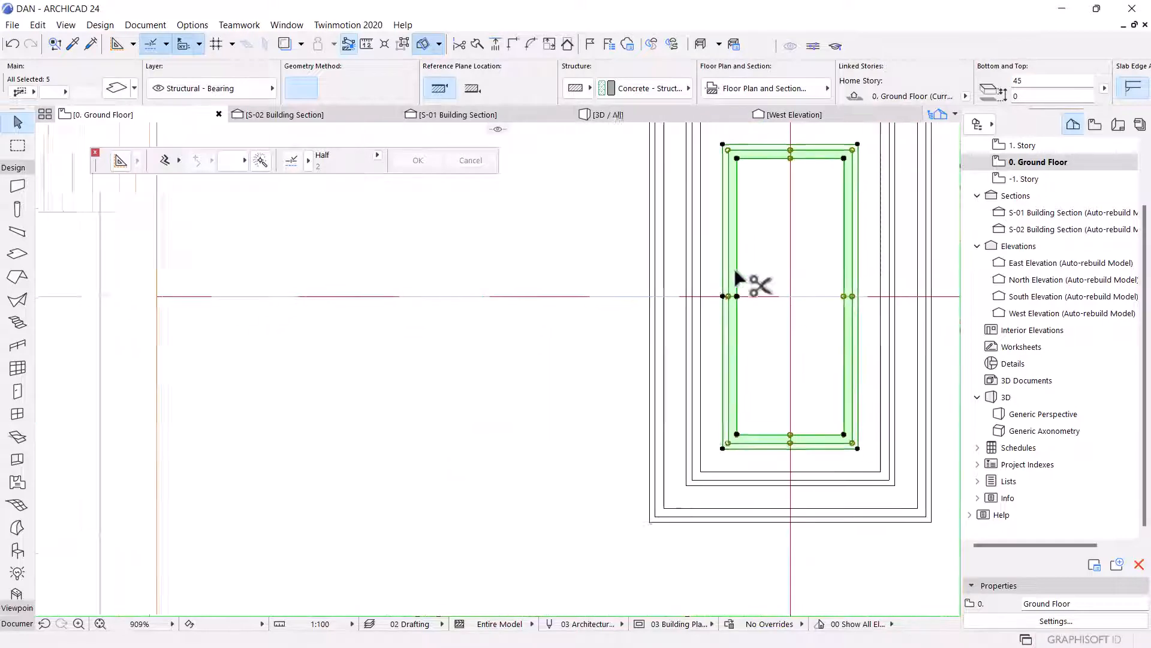
pyautogui.scroll(-1, 739, 279)
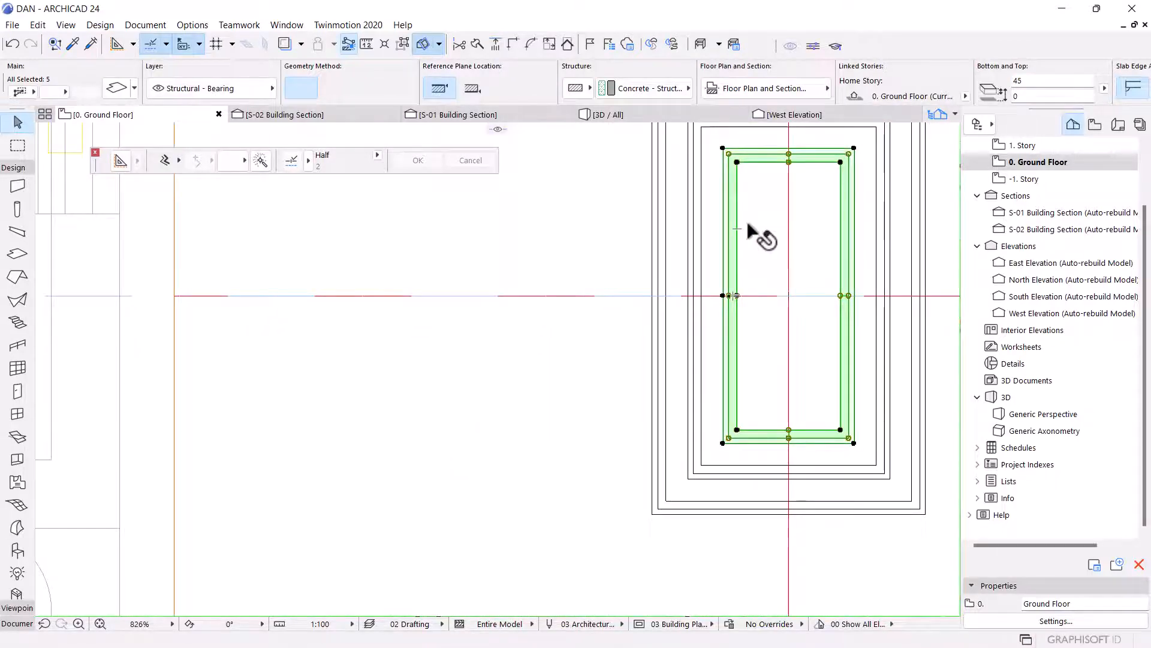
pyautogui.hotkey('ctrl', 't')
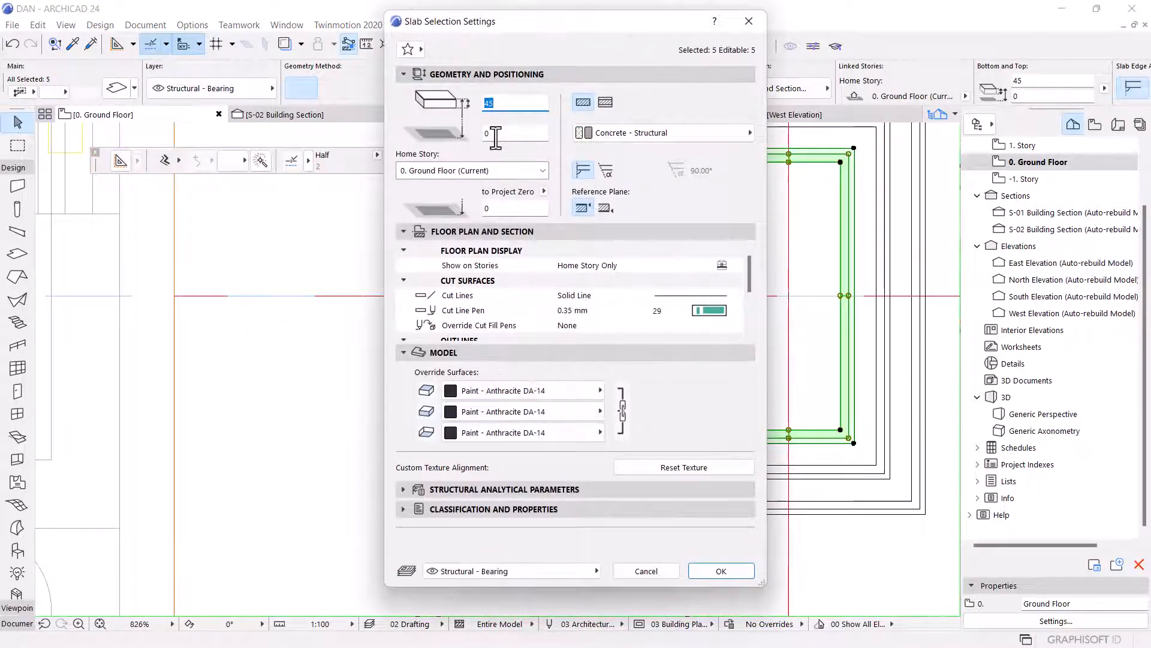
pyautogui.press('Tab')
pyautogui.write('750')
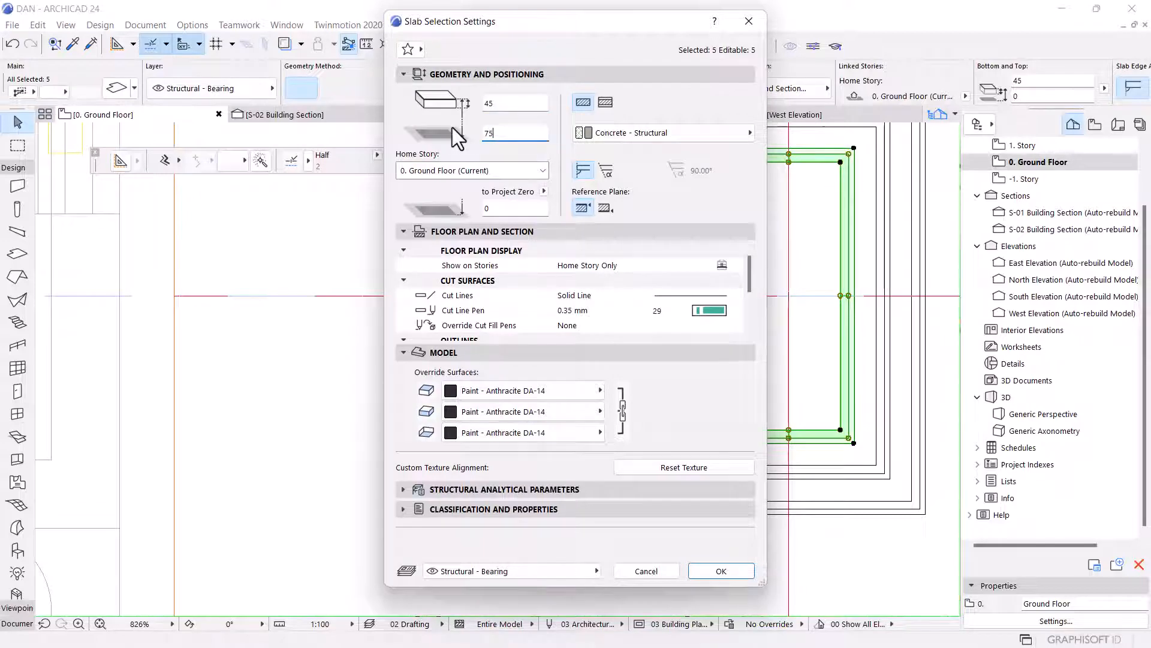
pyautogui.click(742, 574)
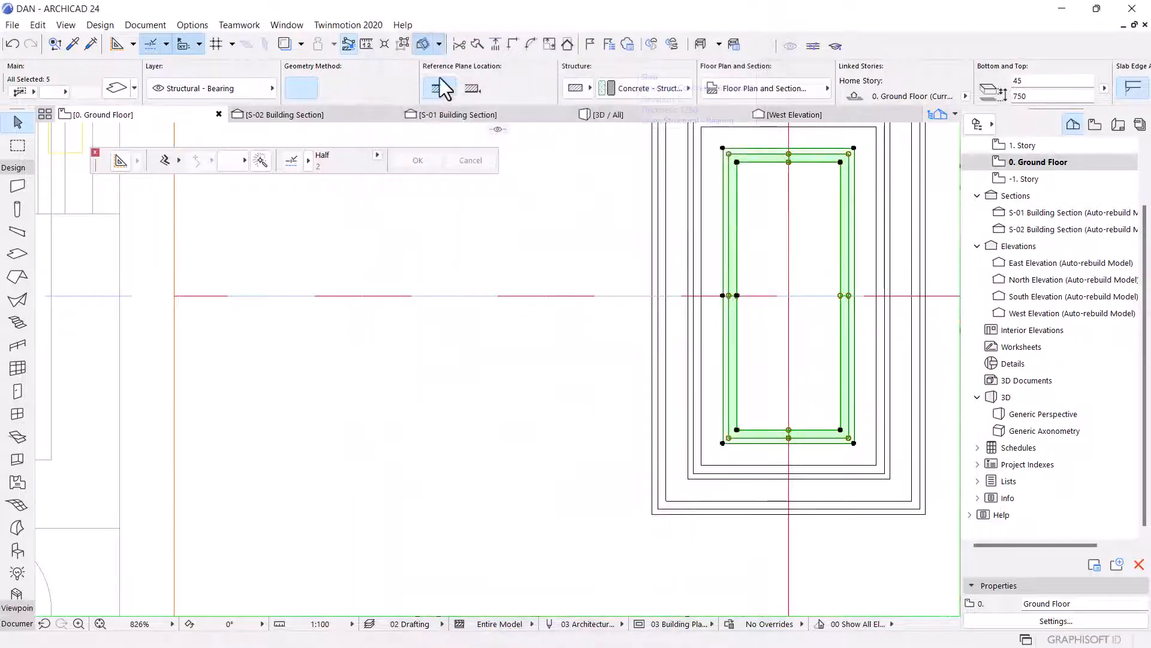
# Open the S-02 Building Section and inspect the new slab pieces around the landing.
pyautogui.click(317, 116)
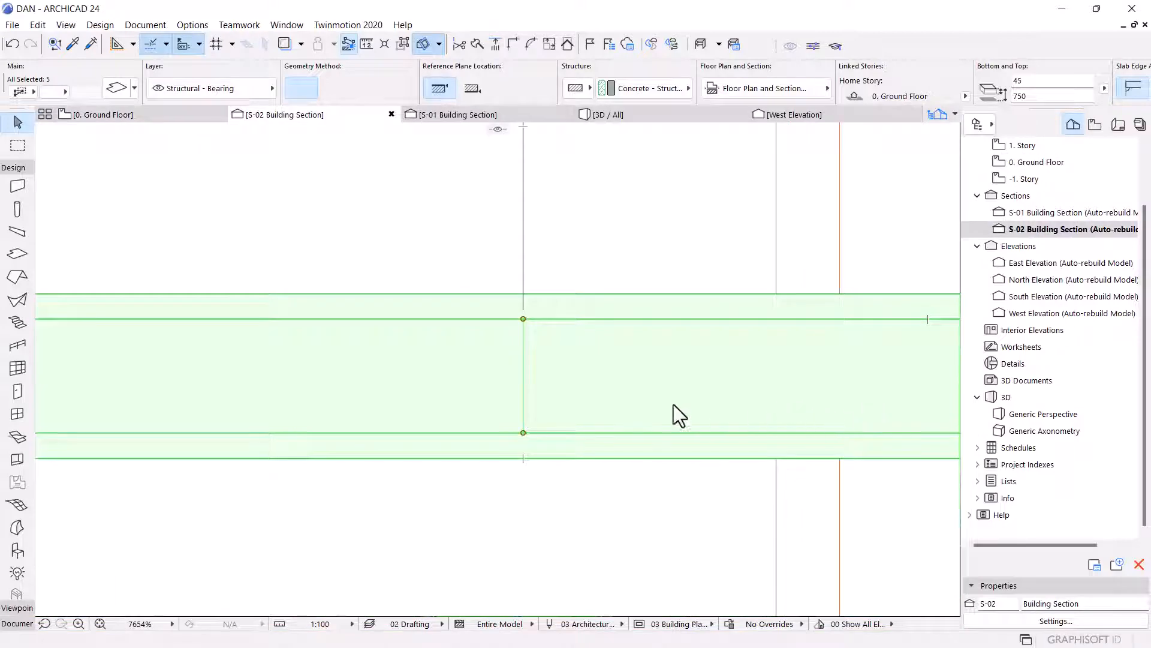
pyautogui.scroll(-15, 673, 404)
pyautogui.press('Escape')
pyautogui.scroll(-4, 672, 404)
pyautogui.scroll(3, 612, 435)
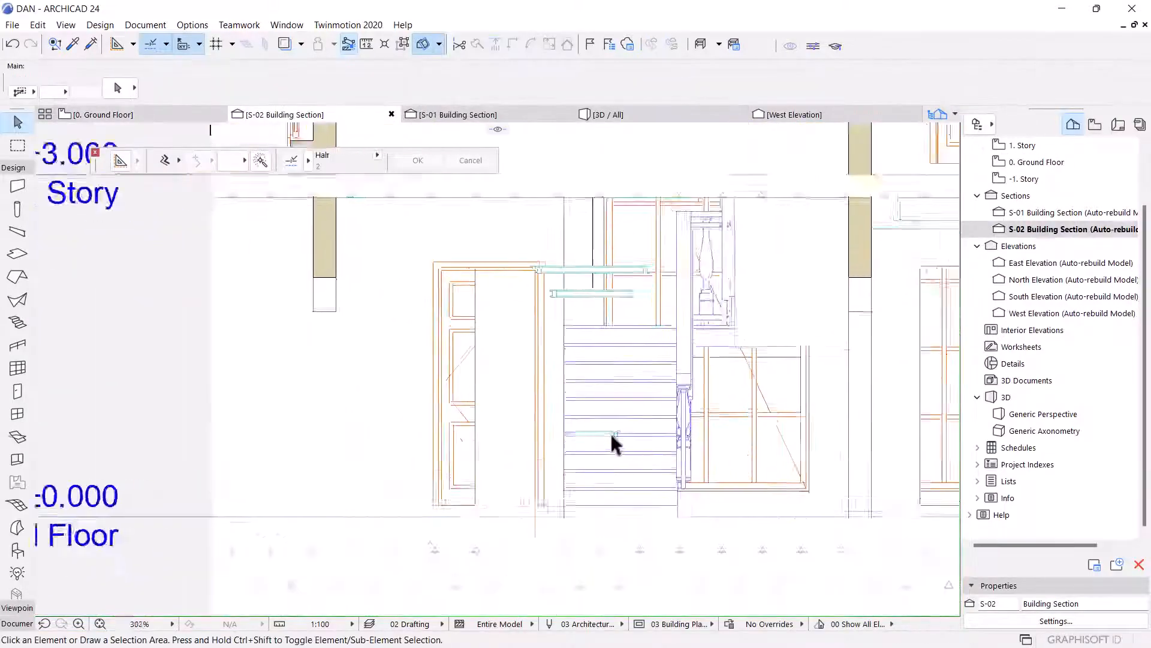
pyautogui.scroll(3, 611, 440)
pyautogui.click(584, 433)
pyautogui.scroll(5, 570, 443)
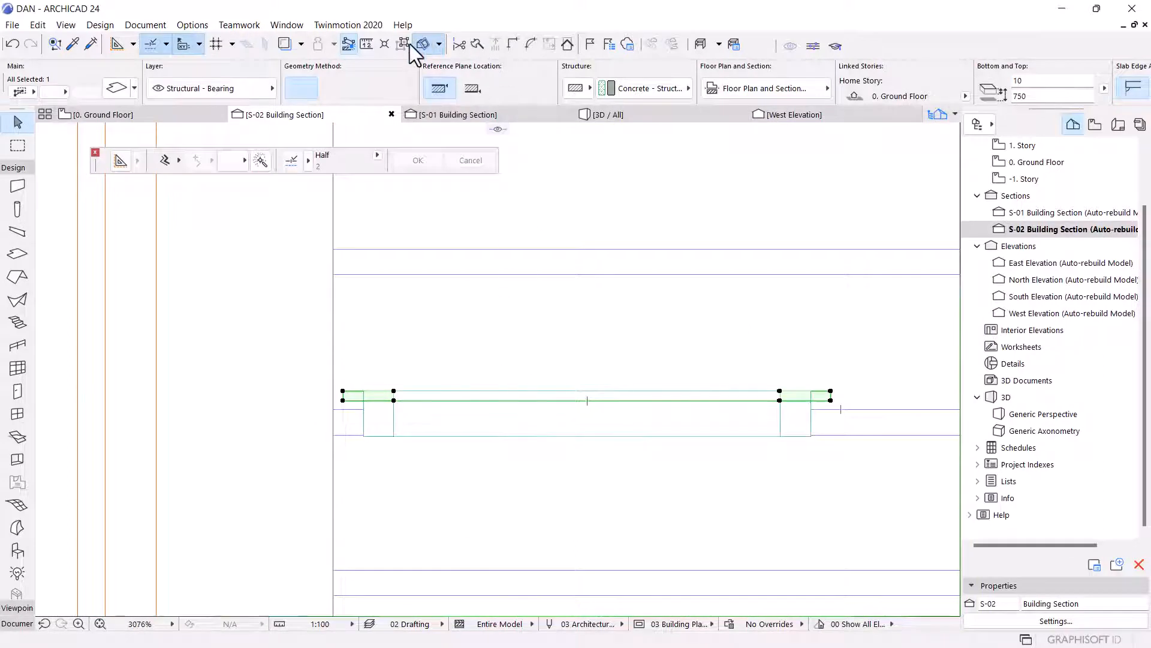
pyautogui.press('Escape')
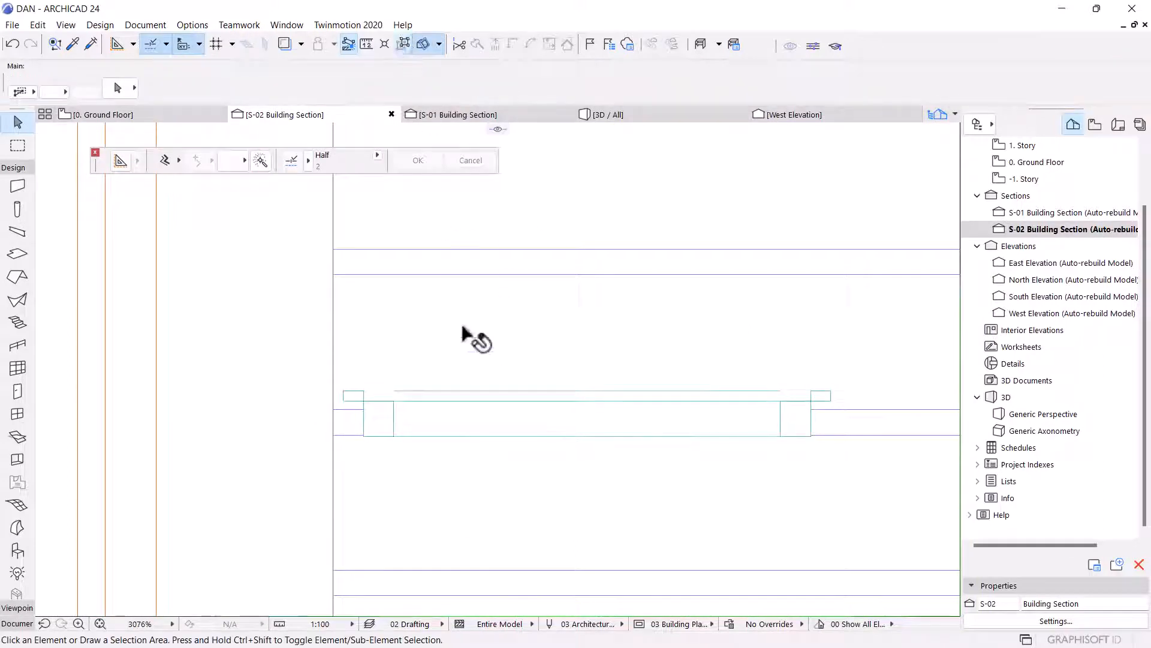
pyautogui.click(404, 45)
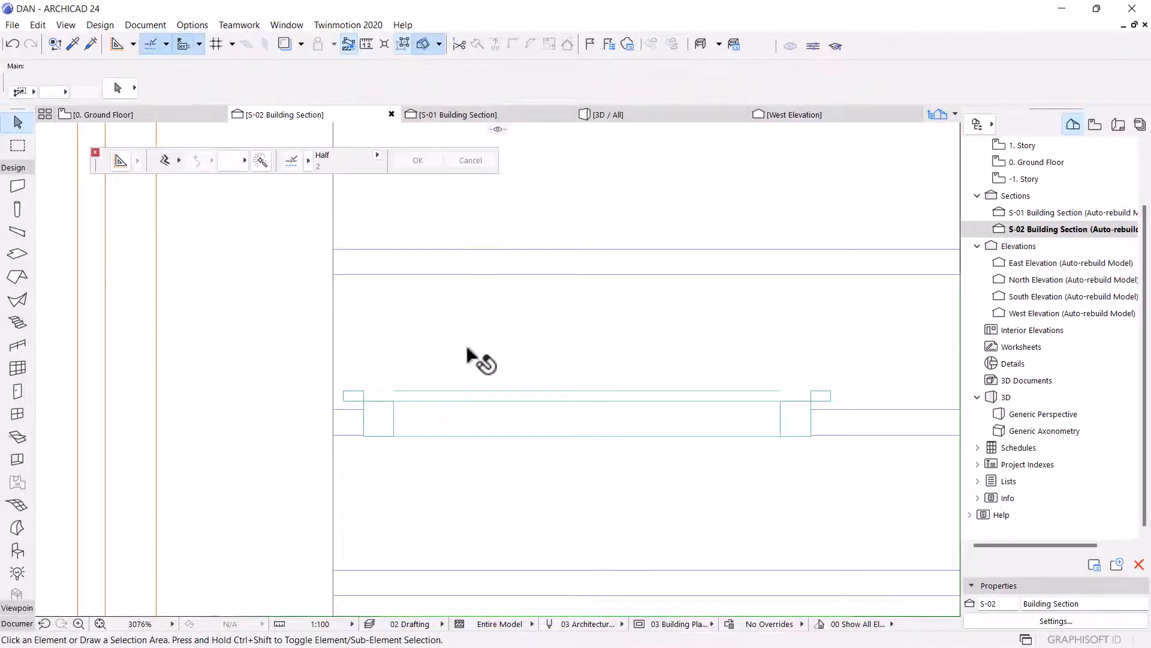
pyautogui.keyDown('shift'); pyautogui.click(393, 417); pyautogui.keyUp('shift')
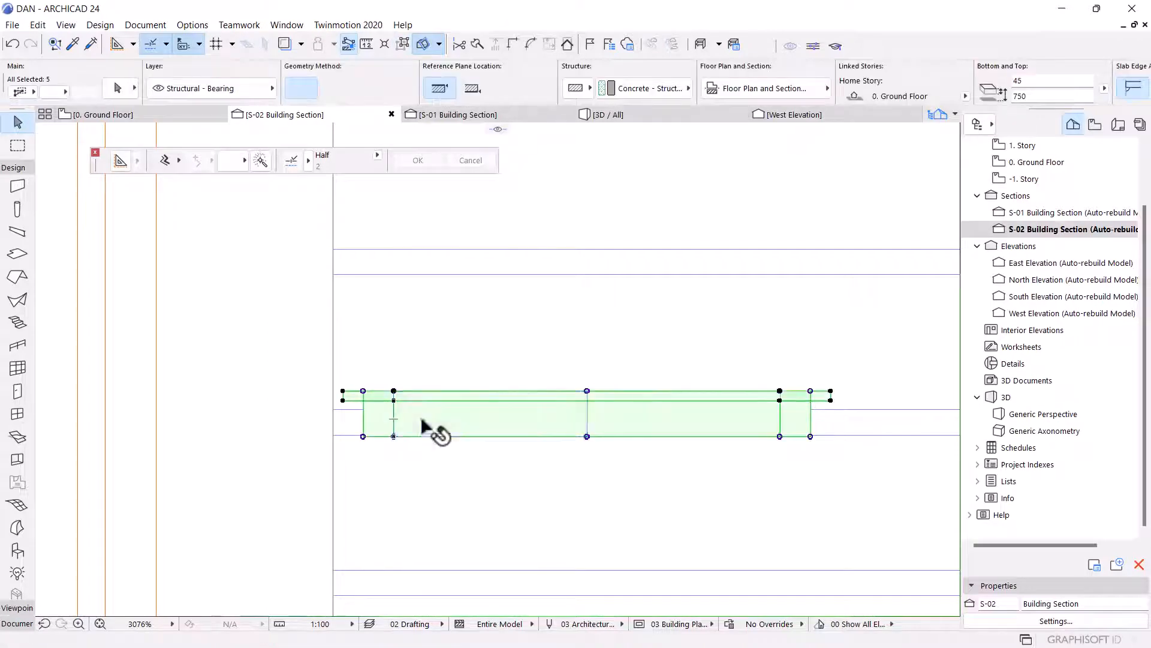
pyautogui.scroll(-2, 608, 426)
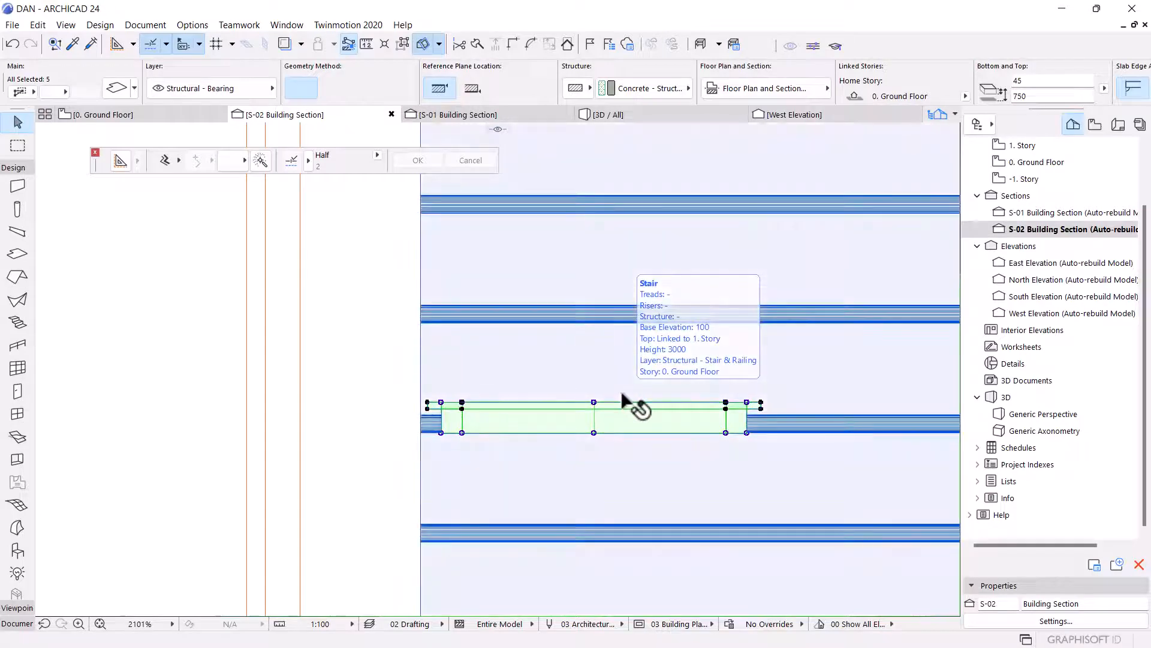
# Move the five selected slab pieces upward in the building section.
pyautogui.hotkey('ctrl', 'd')
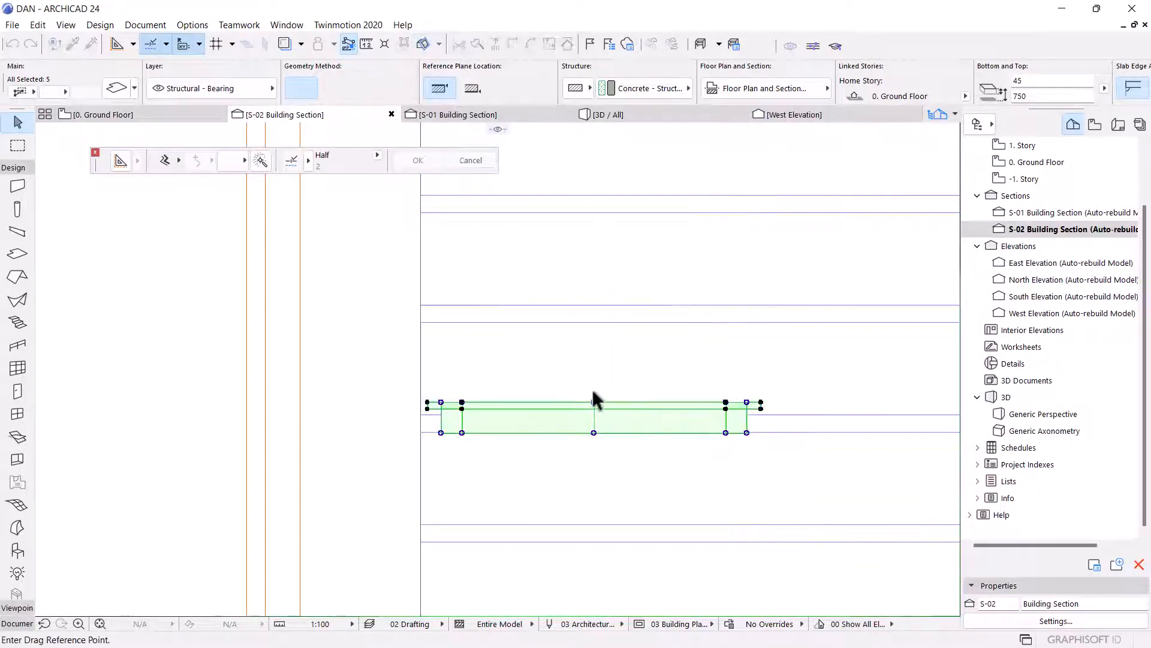
pyautogui.scroll(3, 593, 400)
pyautogui.click(591, 403)
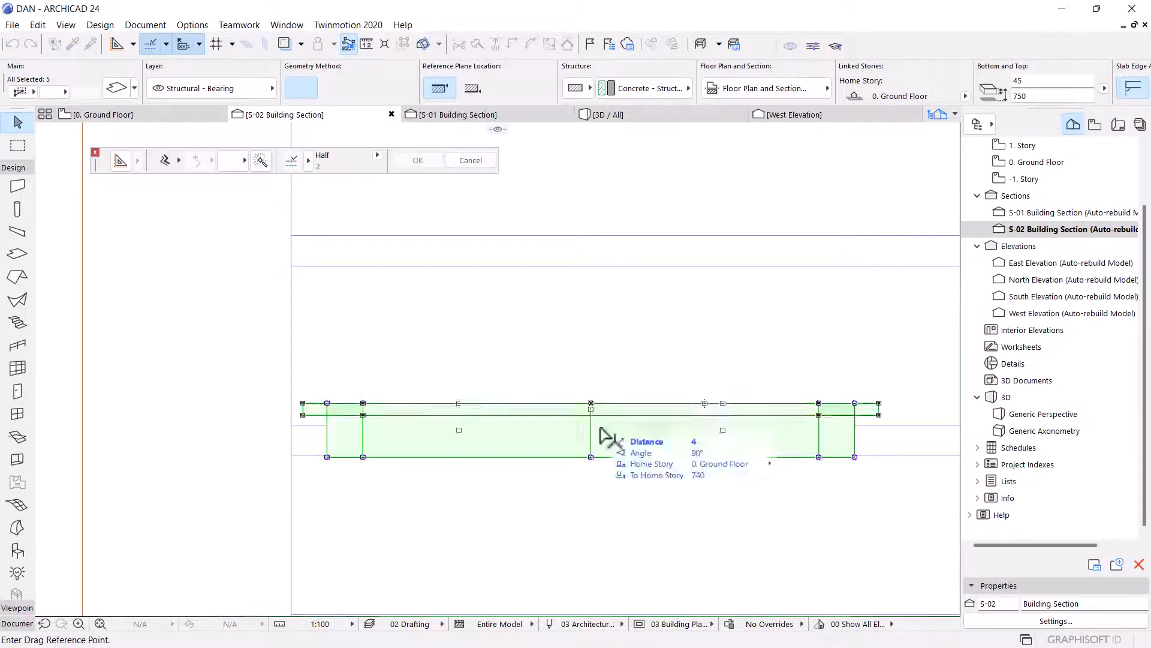
pyautogui.scroll(-5, 587, 534)
pyautogui.scroll(4, 594, 293)
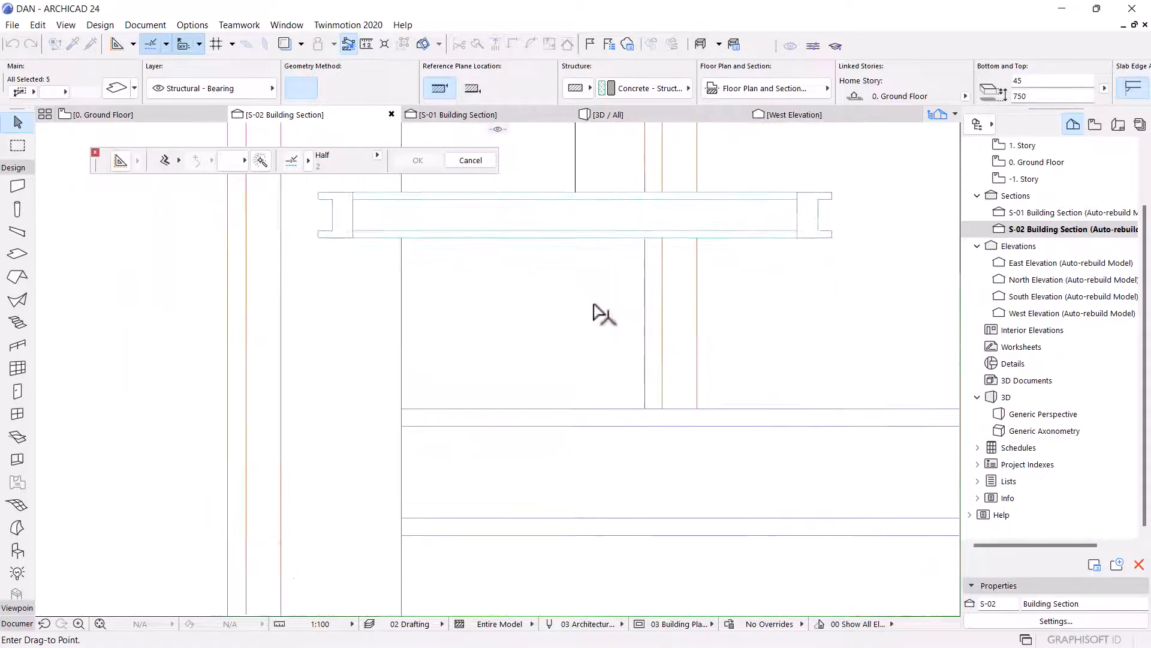
pyautogui.click(575, 316)
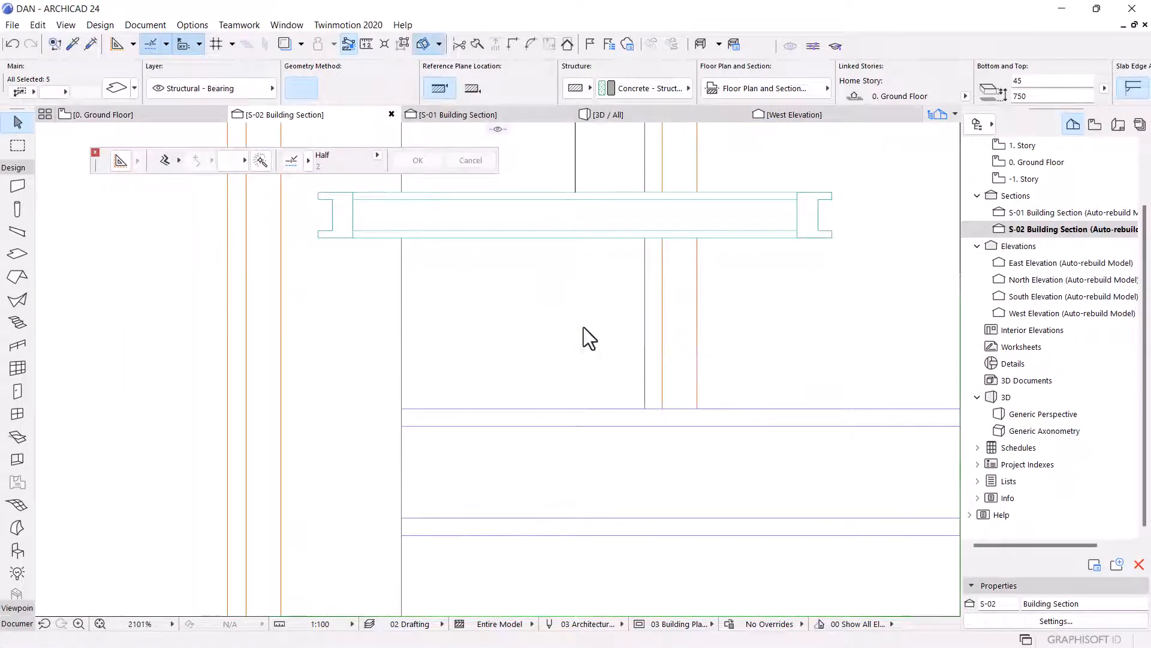
# Select the upper thin slab piece and move it up slightly to sit on the adjacent edge.
pyautogui.scroll(3, 441, 324)
pyautogui.click(368, 307)
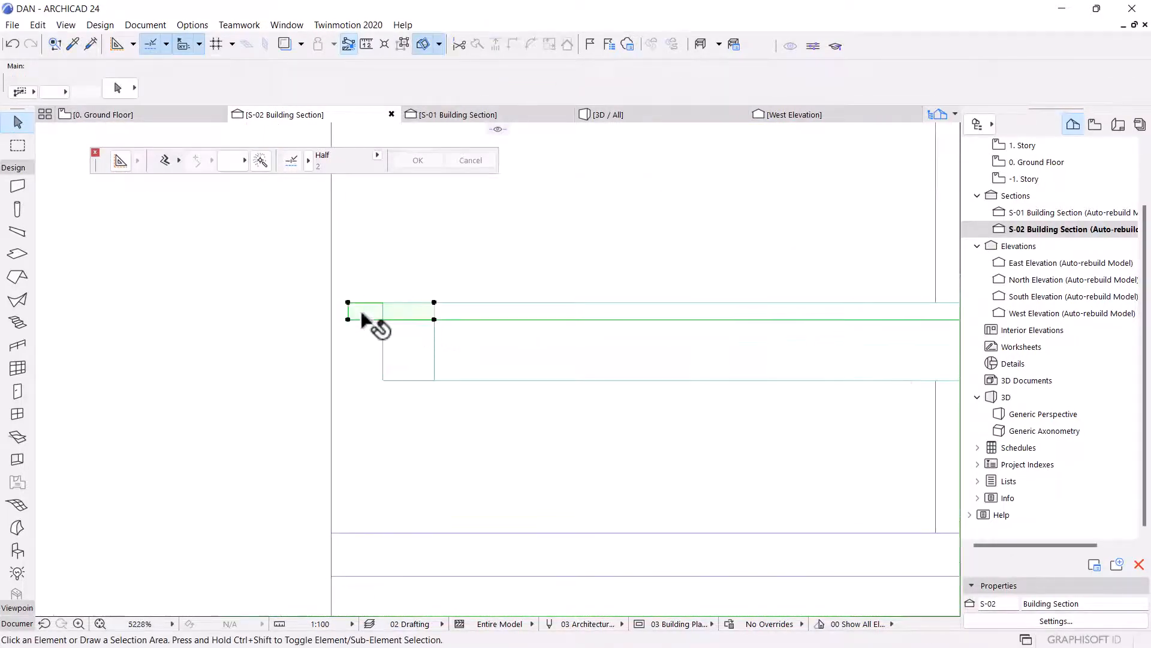
pyautogui.scroll(-3, 466, 424)
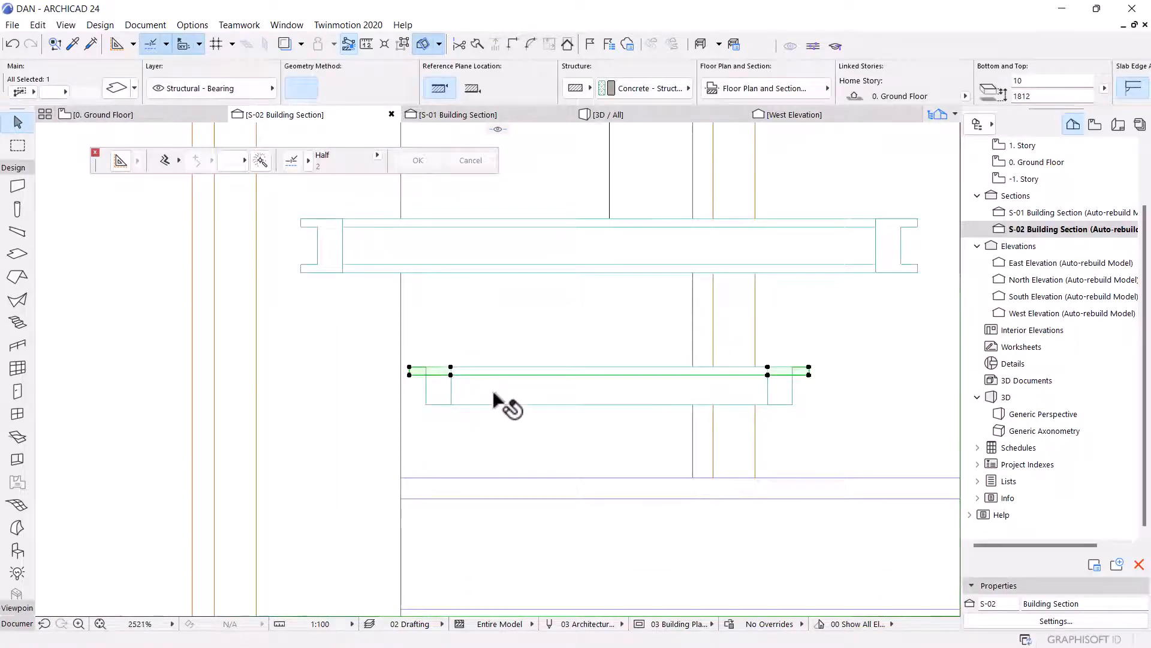
pyautogui.hotkey('ctrl', 'd')
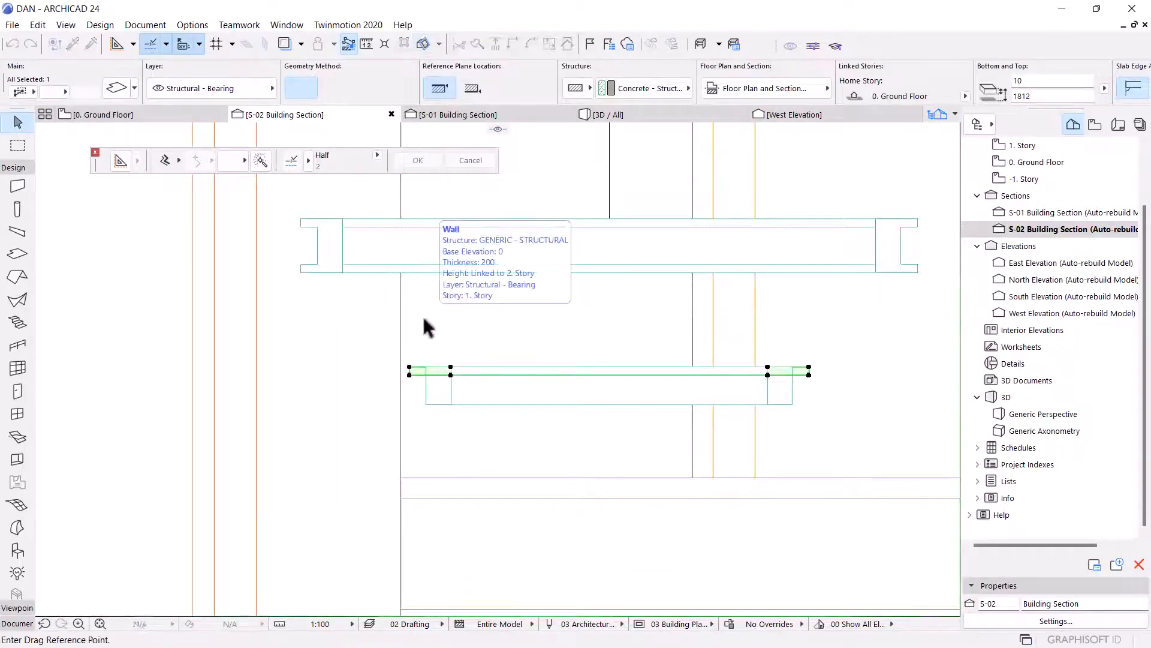
pyautogui.scroll(4, 455, 397)
pyautogui.click(474, 380)
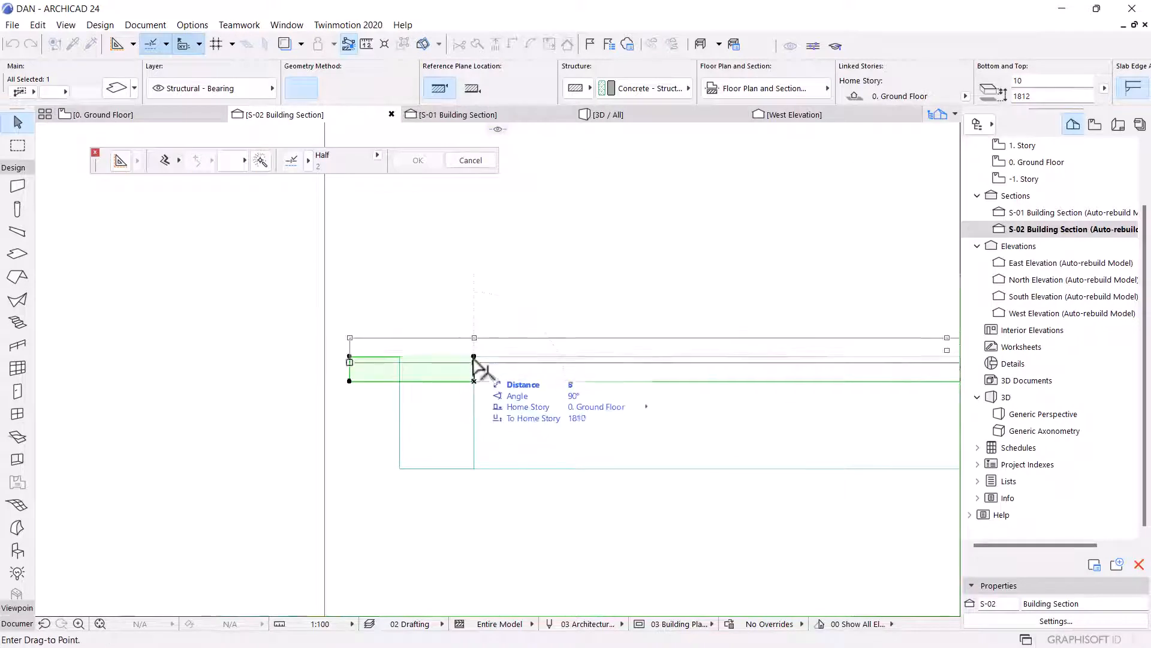
pyautogui.click(474, 356)
# Drag a copy of the thin slab down to the lower edge of the landing slab and adjust its position.
pyautogui.hotkey('ctrl', 'shift', 'd')
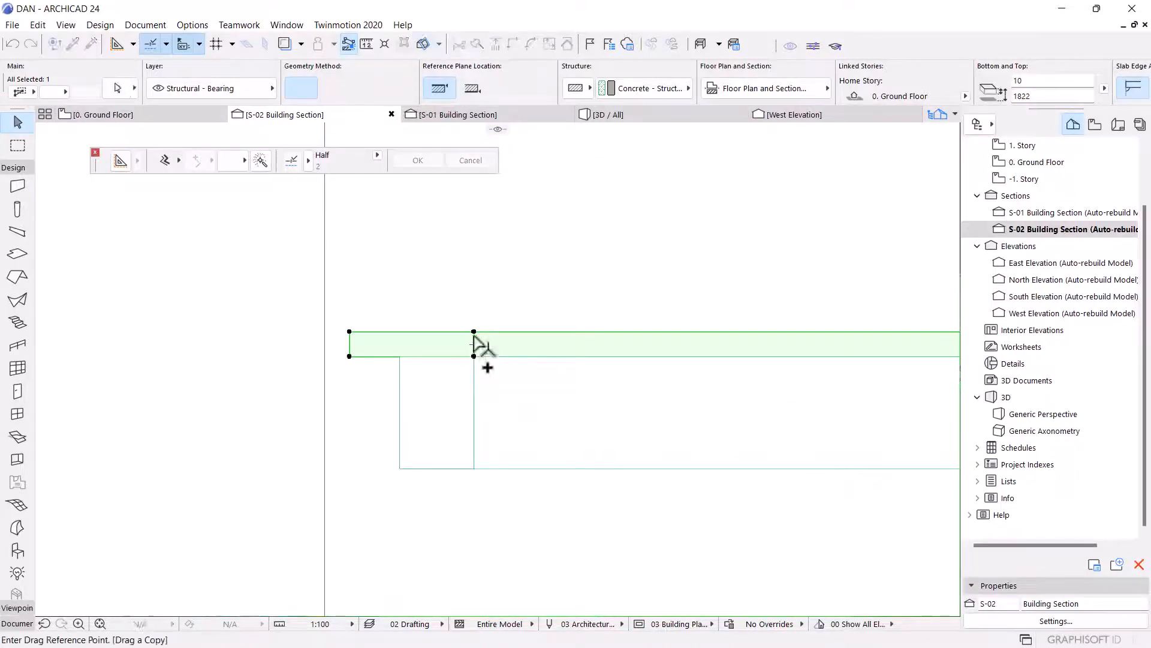
pyautogui.click(474, 332)
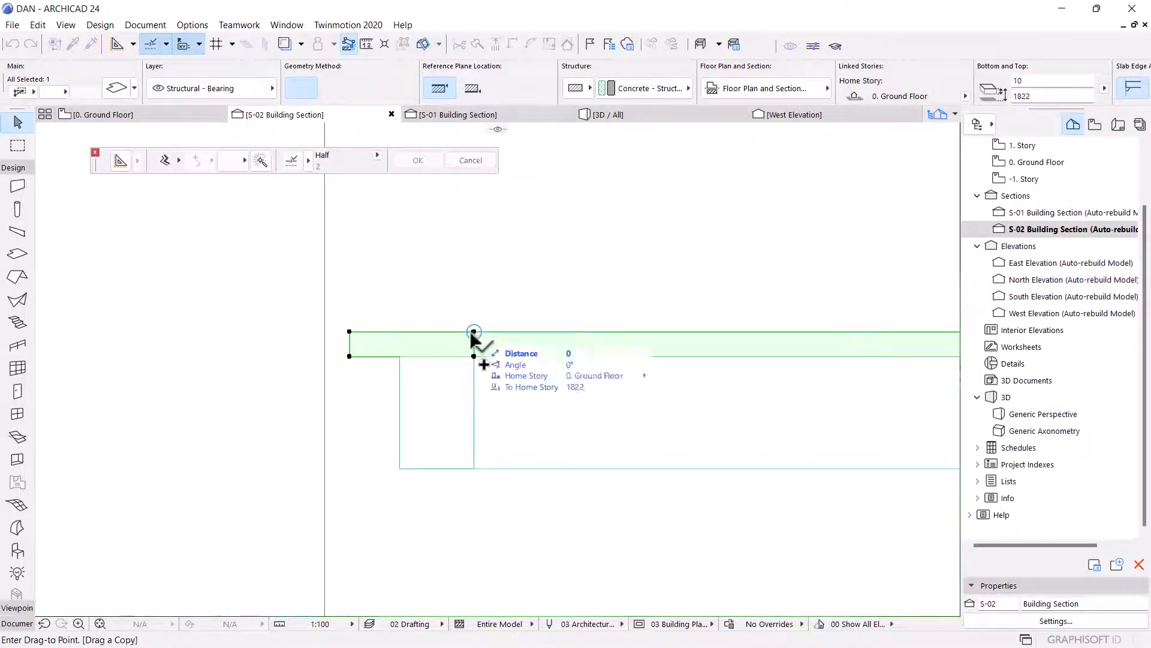
pyautogui.click(474, 465)
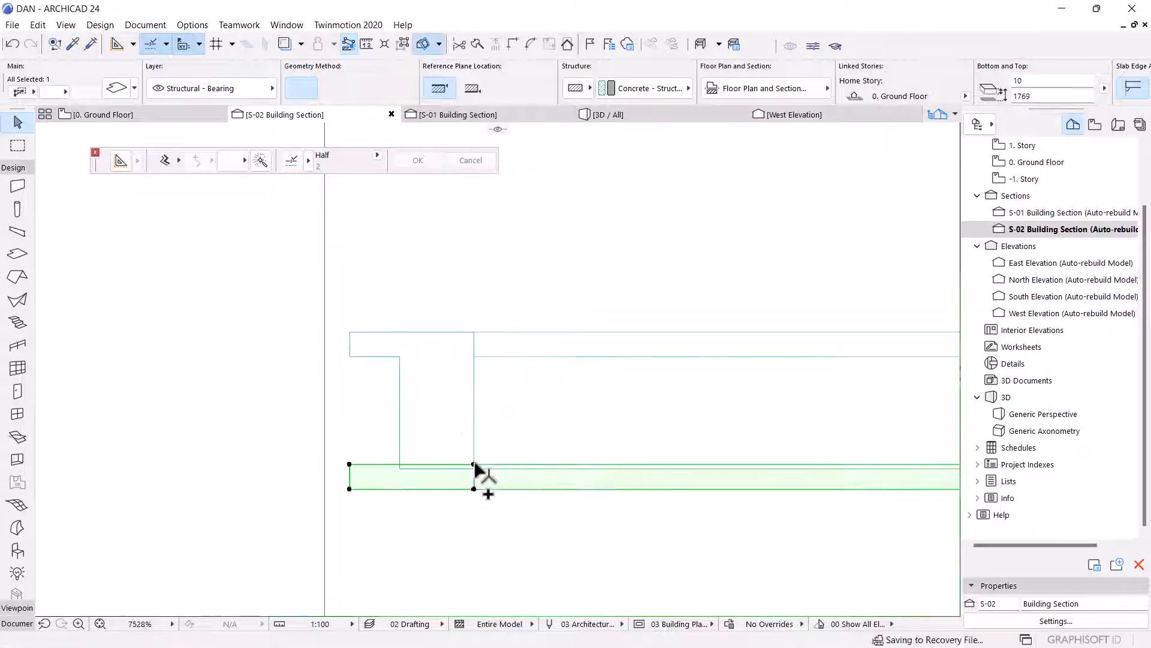
pyautogui.scroll(3, 473, 465)
pyautogui.click(474, 464)
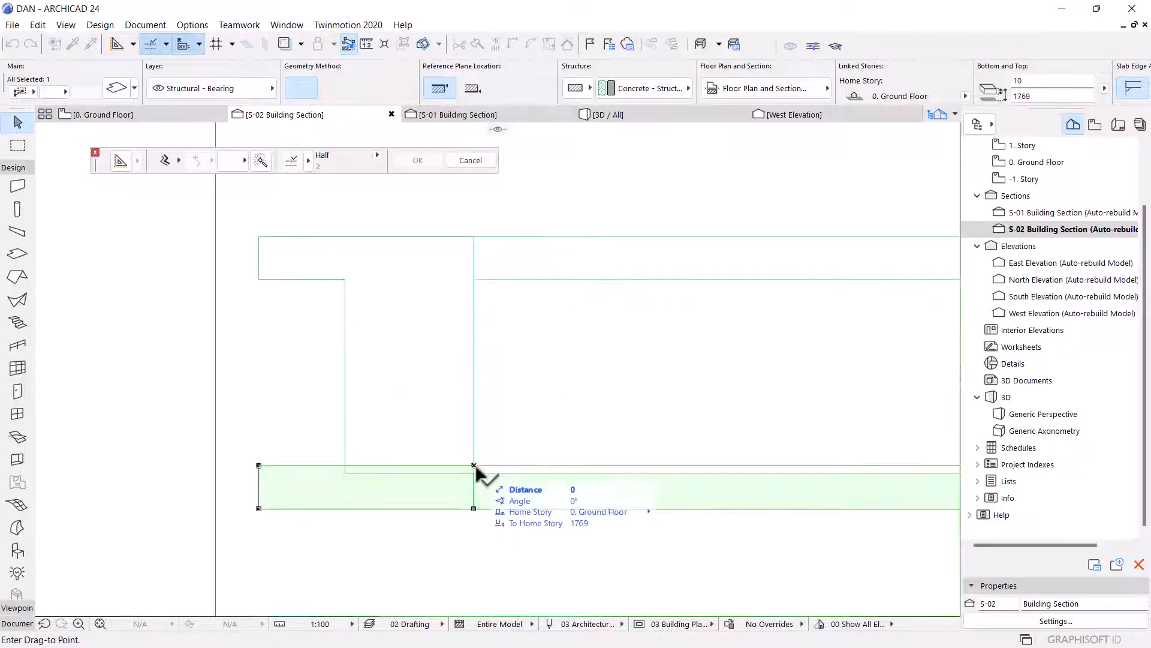
pyautogui.click(475, 468)
pyautogui.scroll(-4, 474, 474)
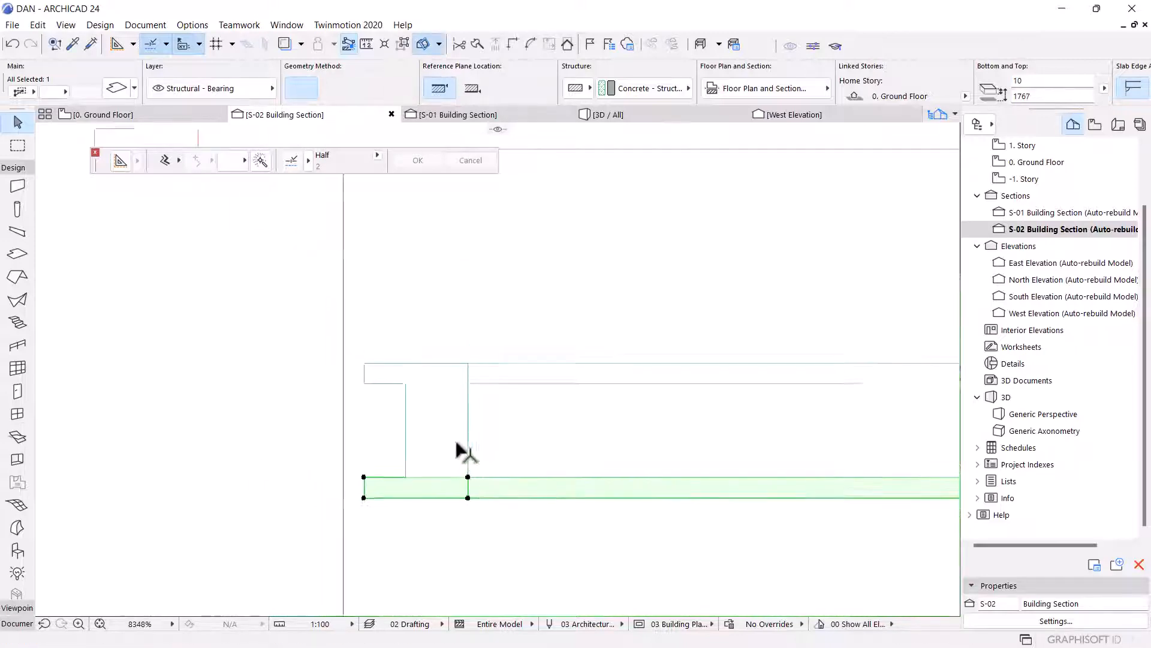
pyautogui.scroll(-3, 538, 420)
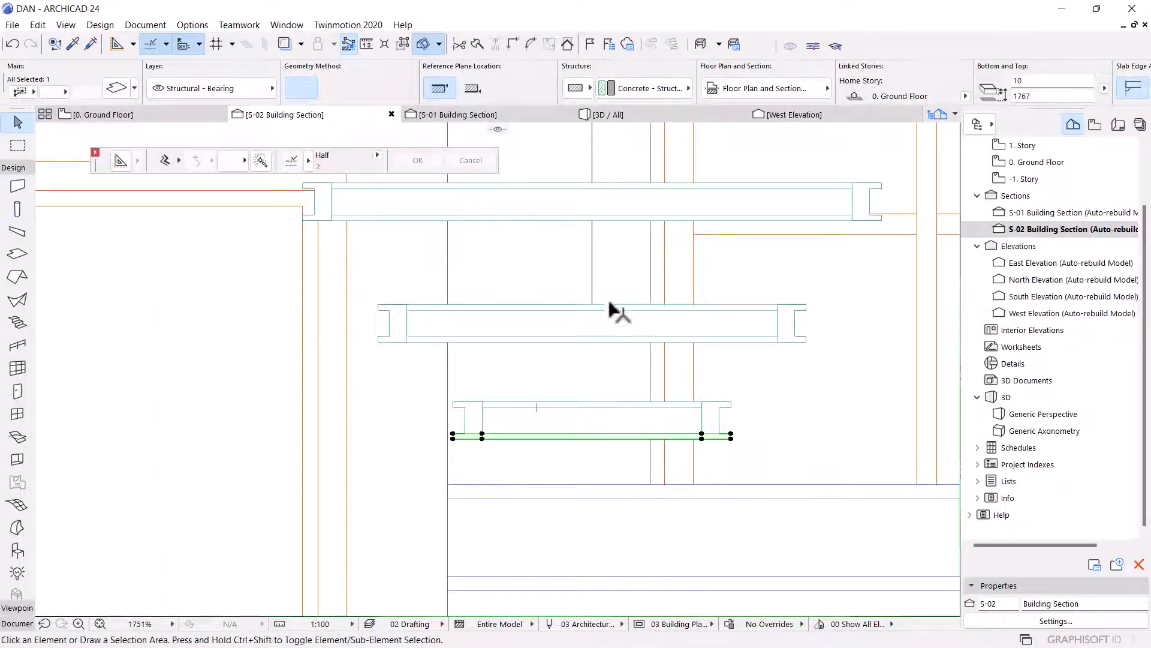
# Extend the vertical drafting line downward to reach the middle slab piece.
pyautogui.click(593, 285)
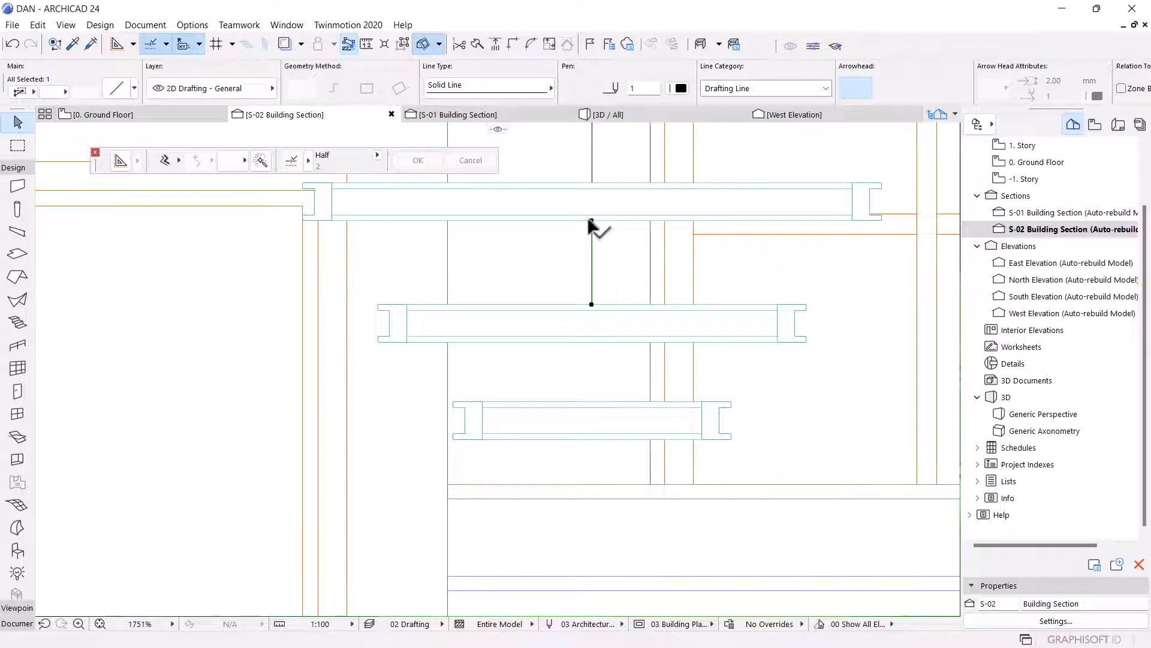
pyautogui.click(588, 219)
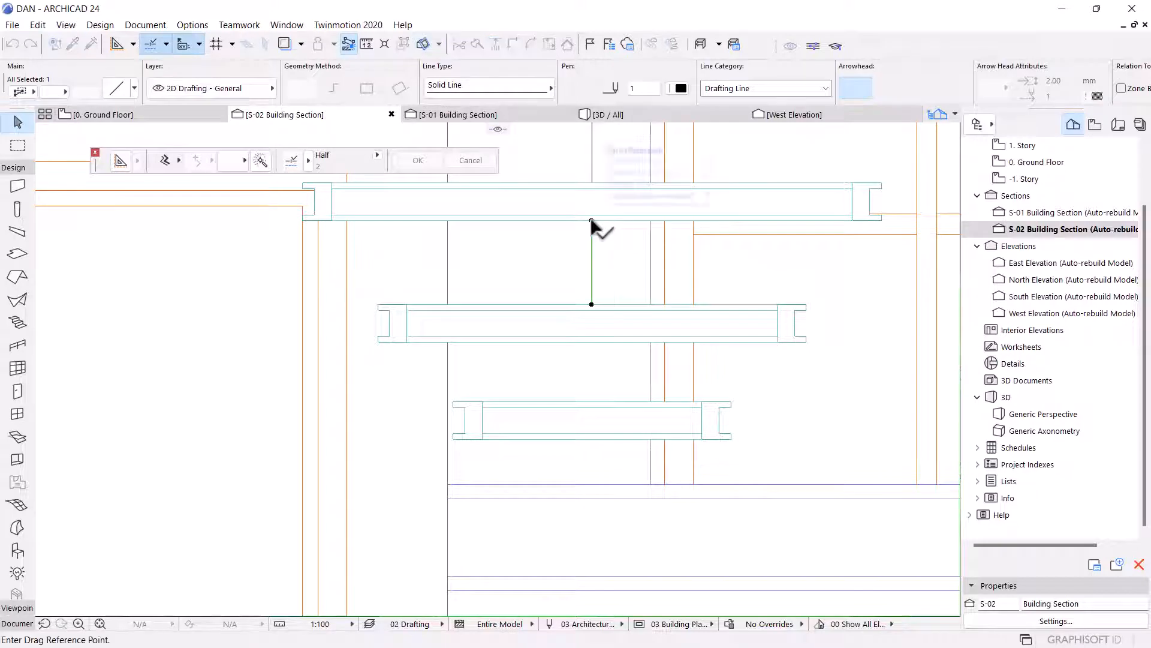
pyautogui.click(592, 337)
pyautogui.scroll(3, 604, 425)
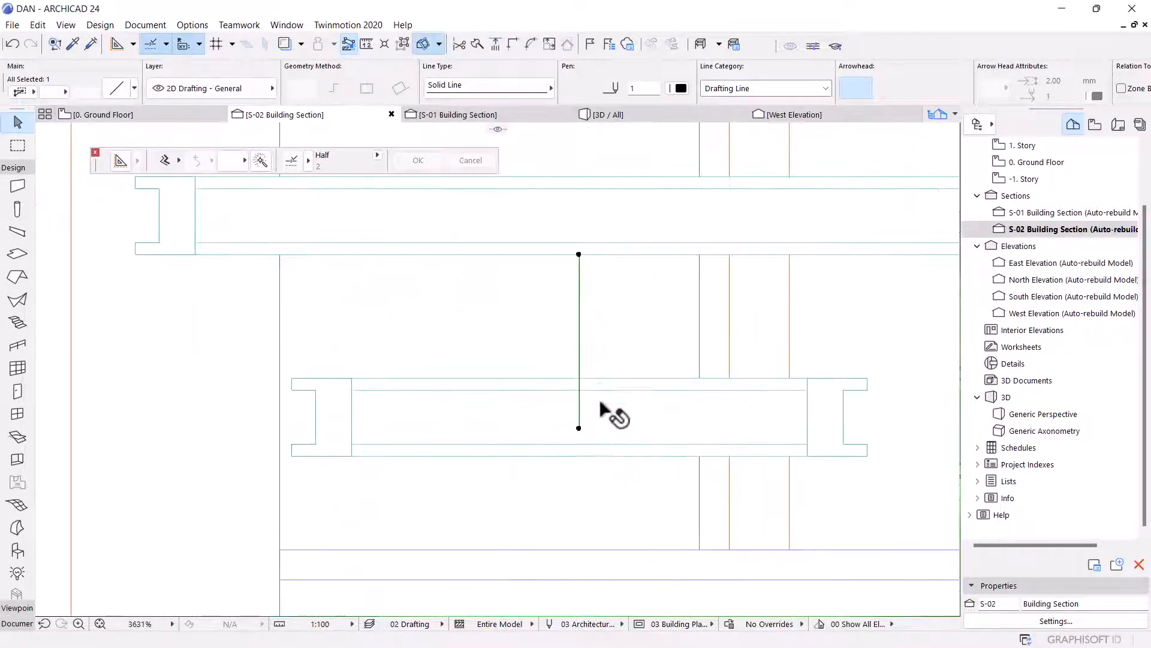
# Select six slab pieces and move them so their edge aligns with the drafting line's endpoint.
pyautogui.click(606, 411)
pyautogui.click(609, 427)
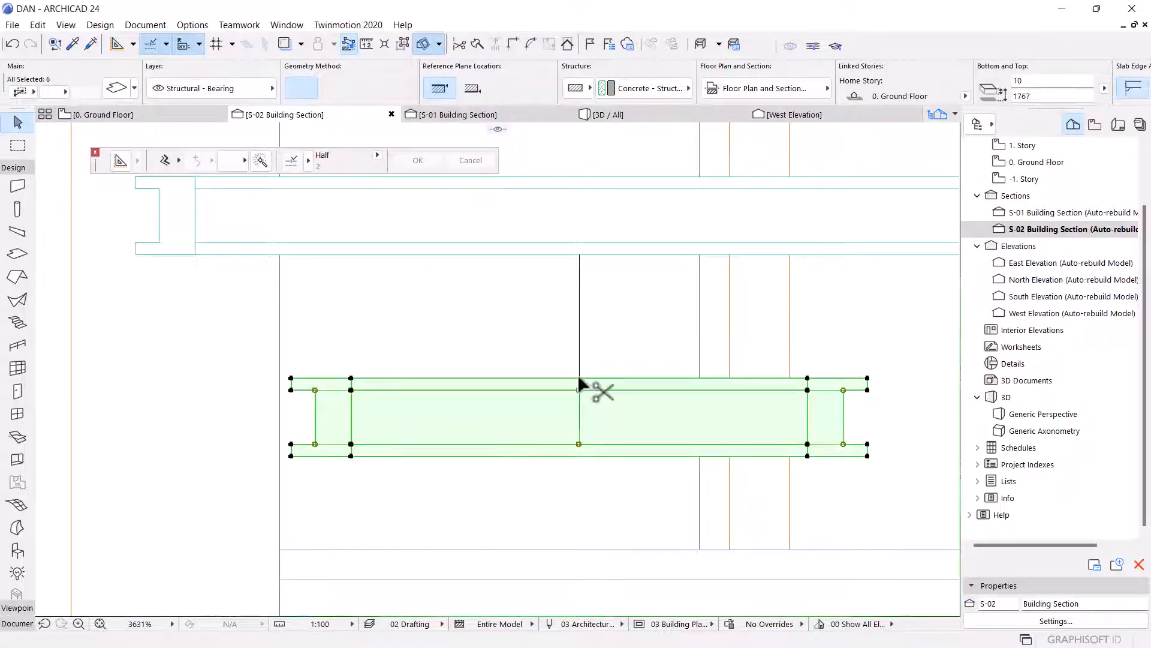
pyautogui.hotkey('ctrl', 'd')
pyautogui.scroll(5, 584, 379)
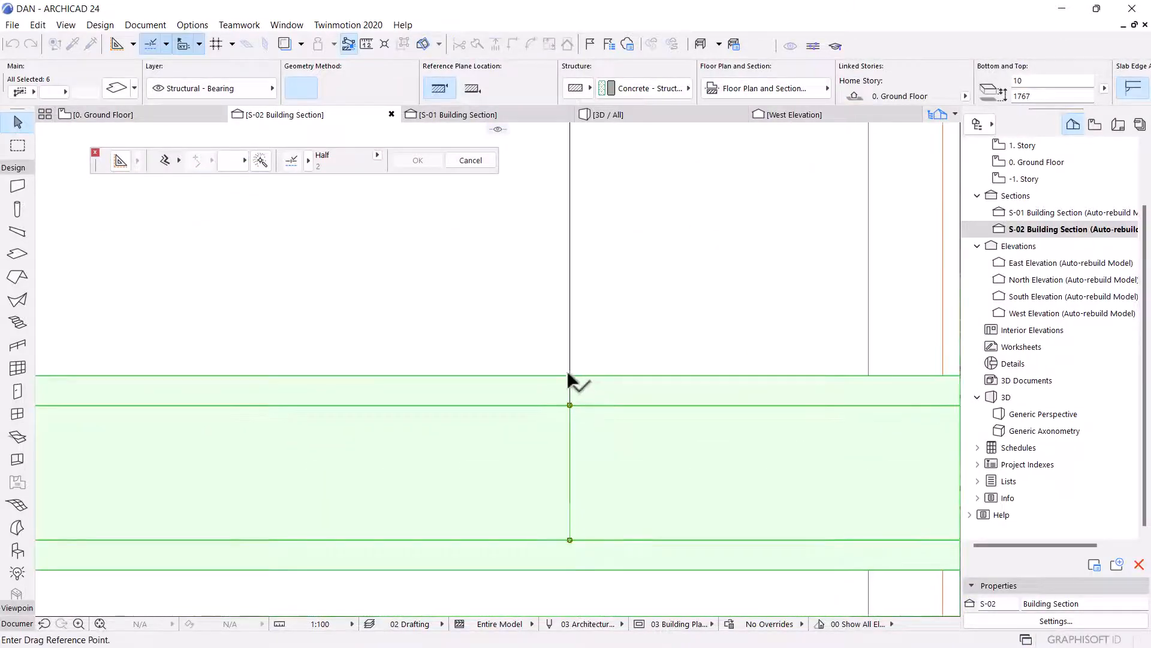
pyautogui.click(570, 377)
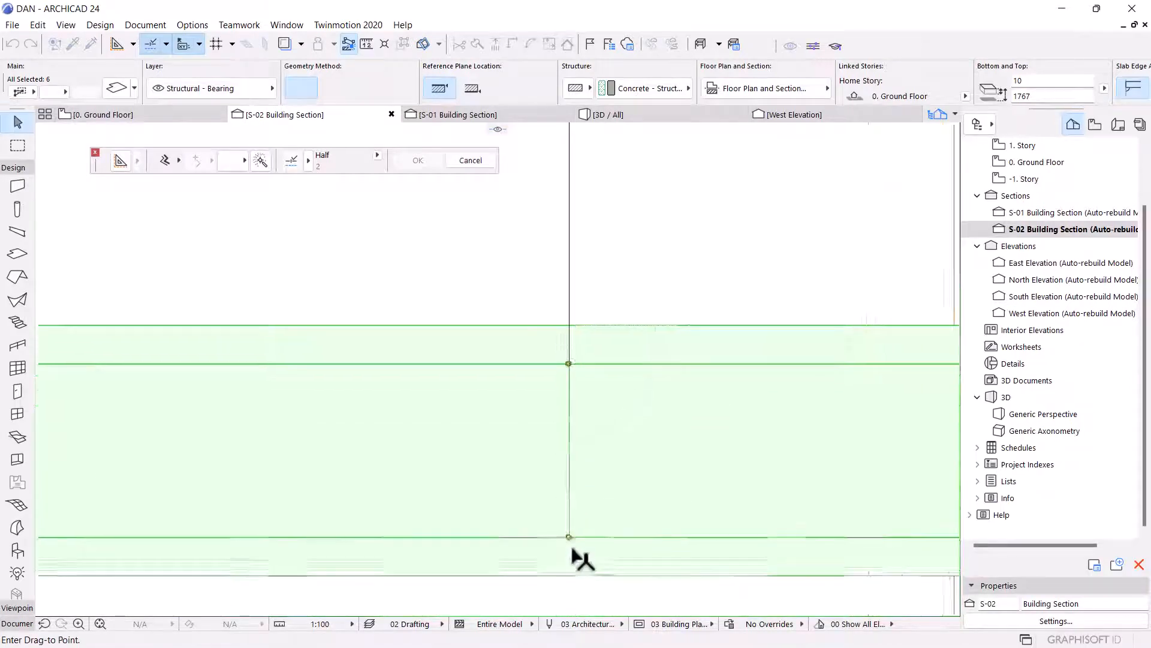
pyautogui.scroll(-5, 624, 410)
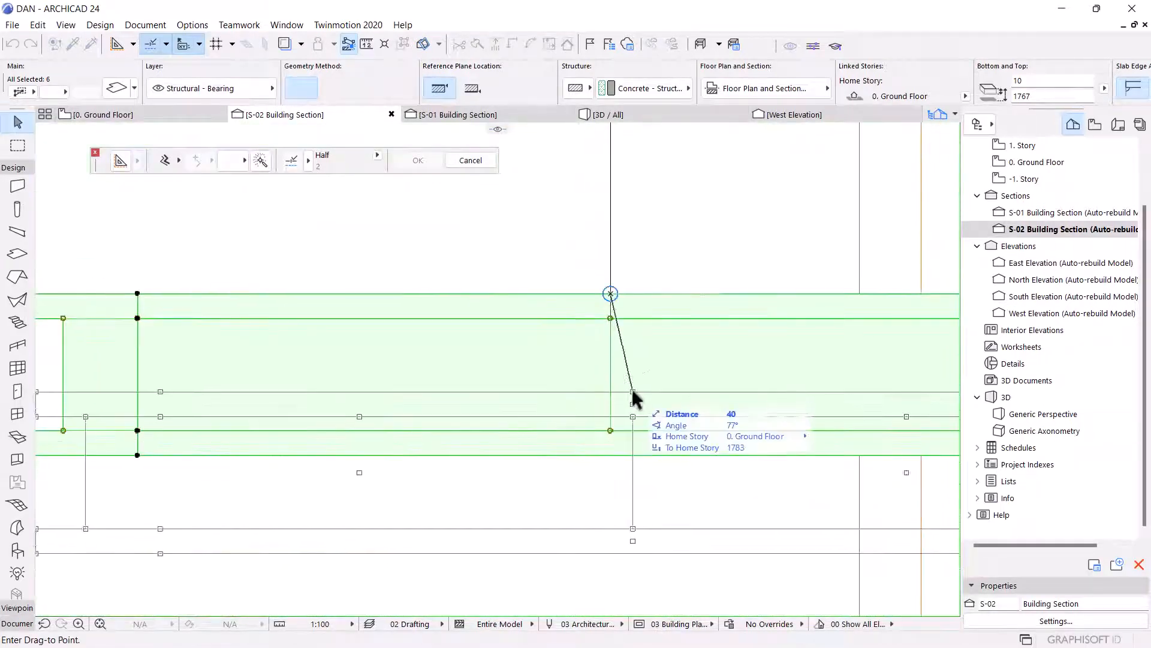
pyautogui.click(610, 427)
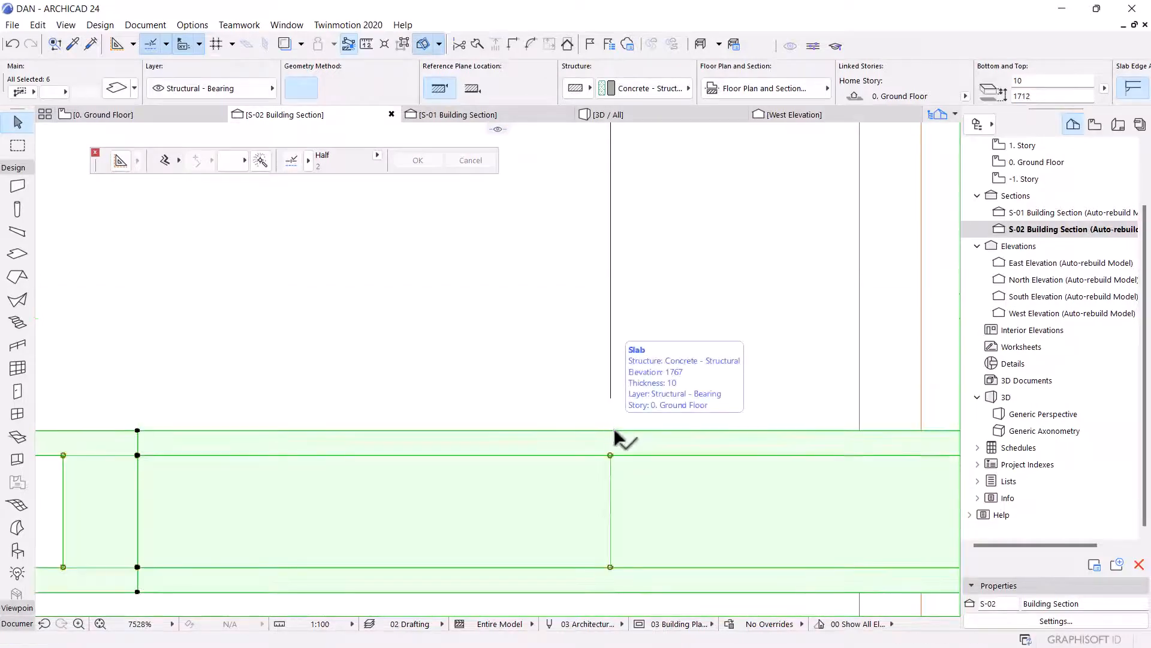
pyautogui.scroll(2, 613, 428)
pyautogui.hotkey('ctrl', 'd')
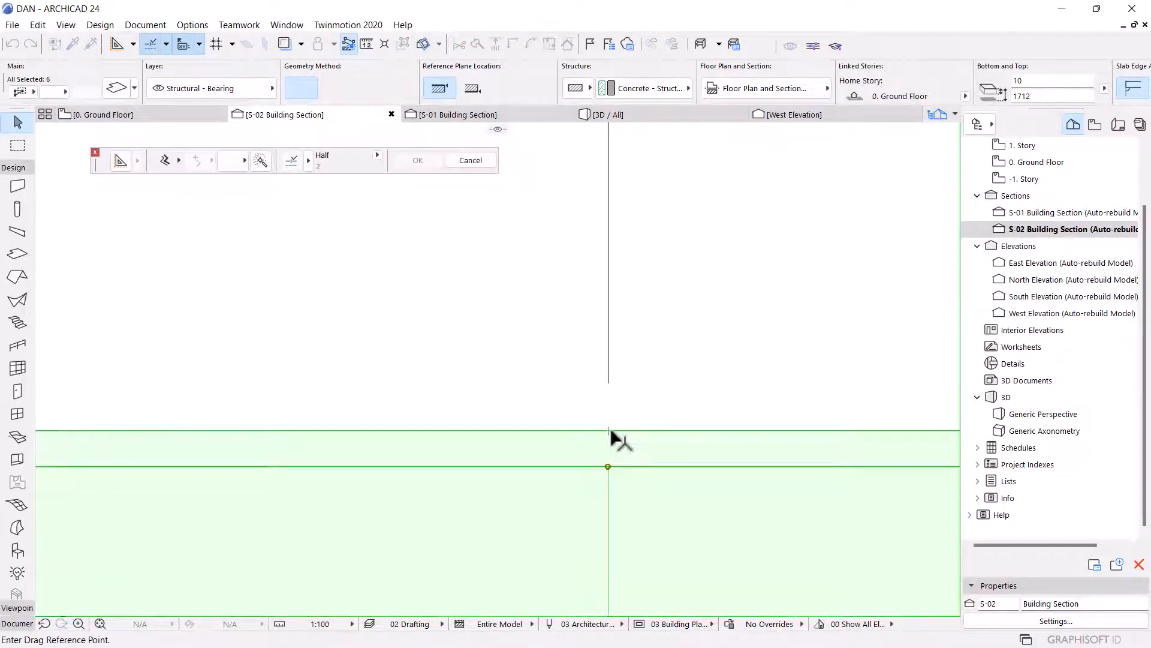
pyautogui.click(608, 430)
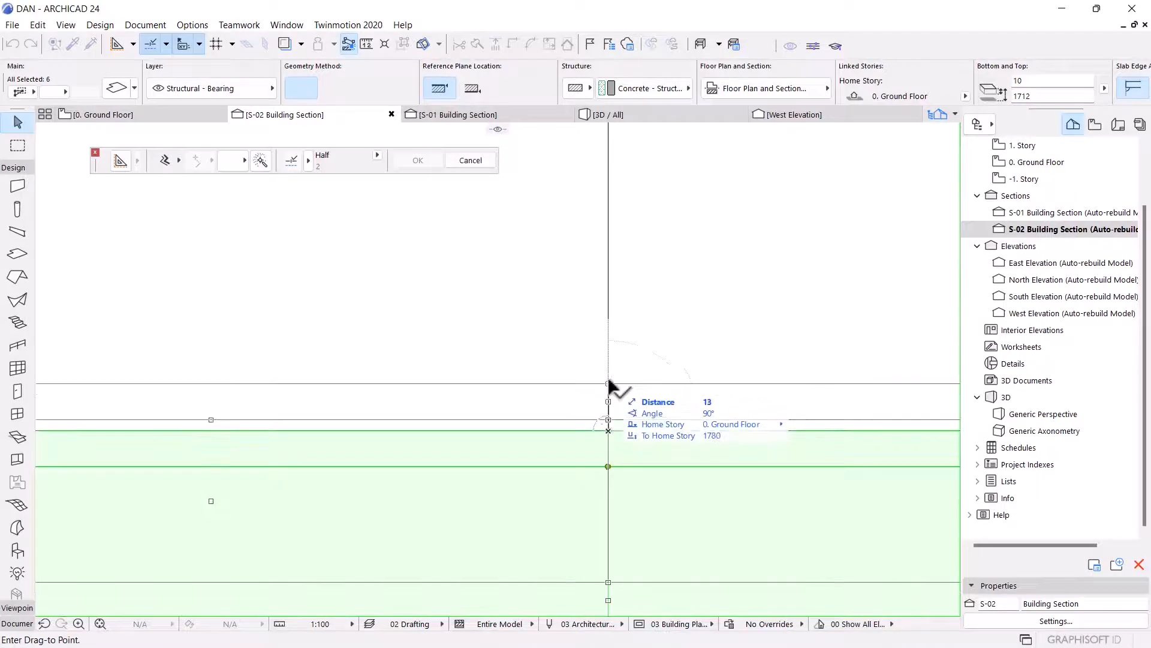
pyautogui.click(608, 382)
pyautogui.scroll(-9, 567, 433)
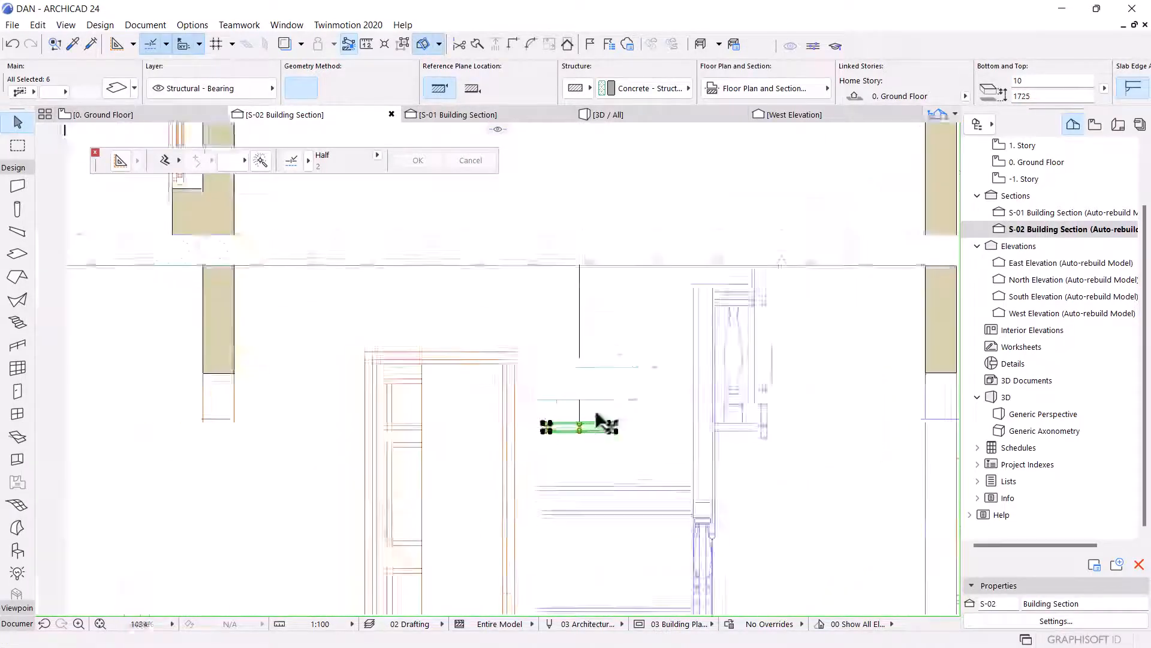
pyautogui.press('Escape')
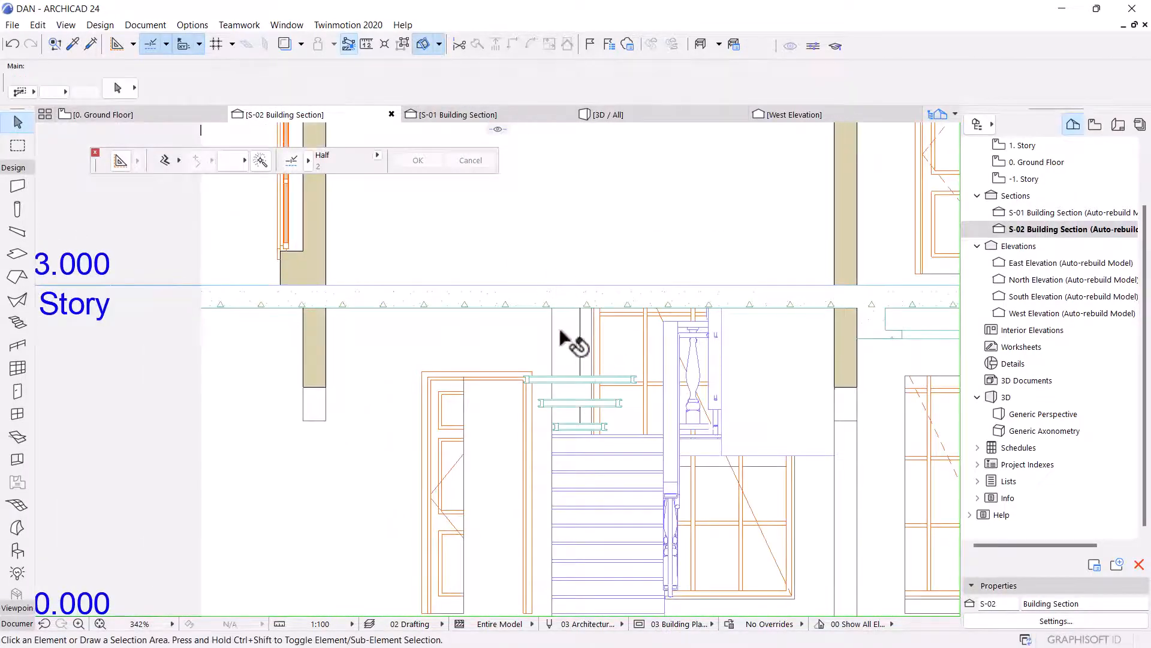
# Switch to the ground floor plan, set the column size to 45 × 45 and place a column on the drafting line at the slab edge.
pyautogui.scroll(9, 548, 334)
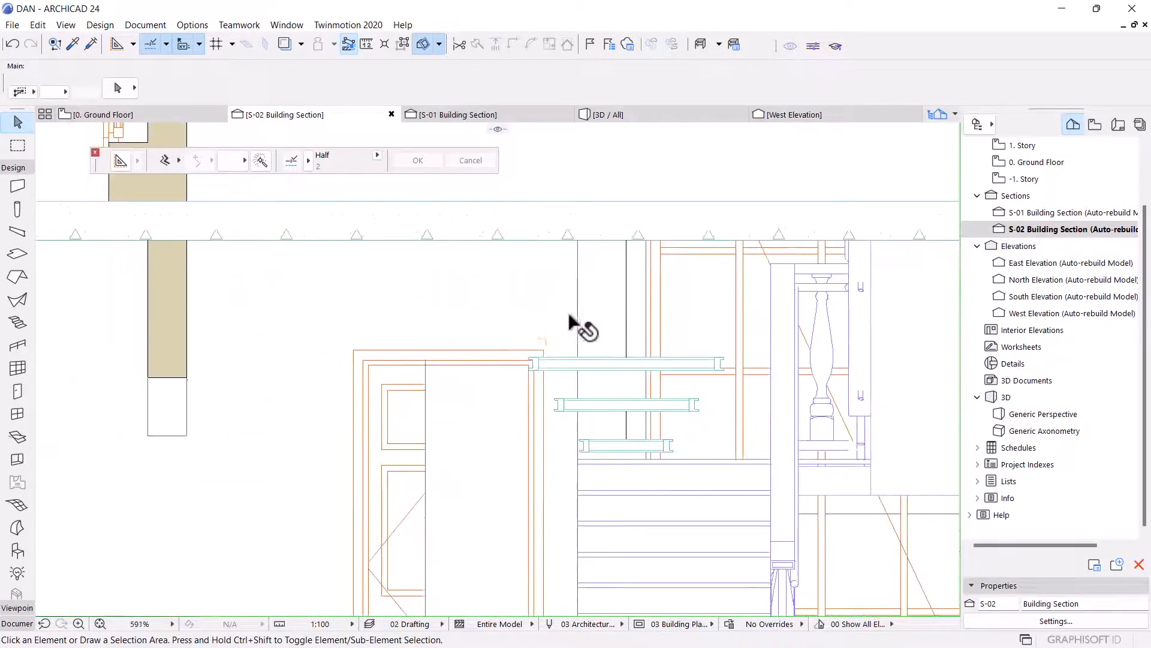
pyautogui.click(145, 115)
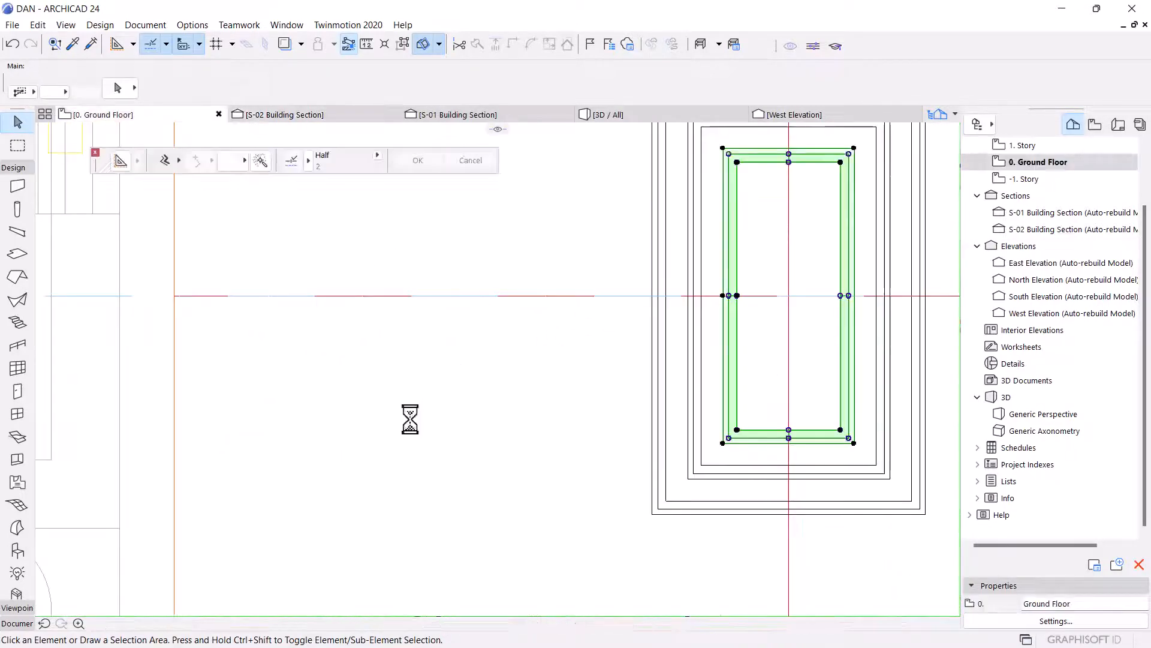
pyautogui.scroll(-6, 402, 428)
pyautogui.scroll(7, 552, 288)
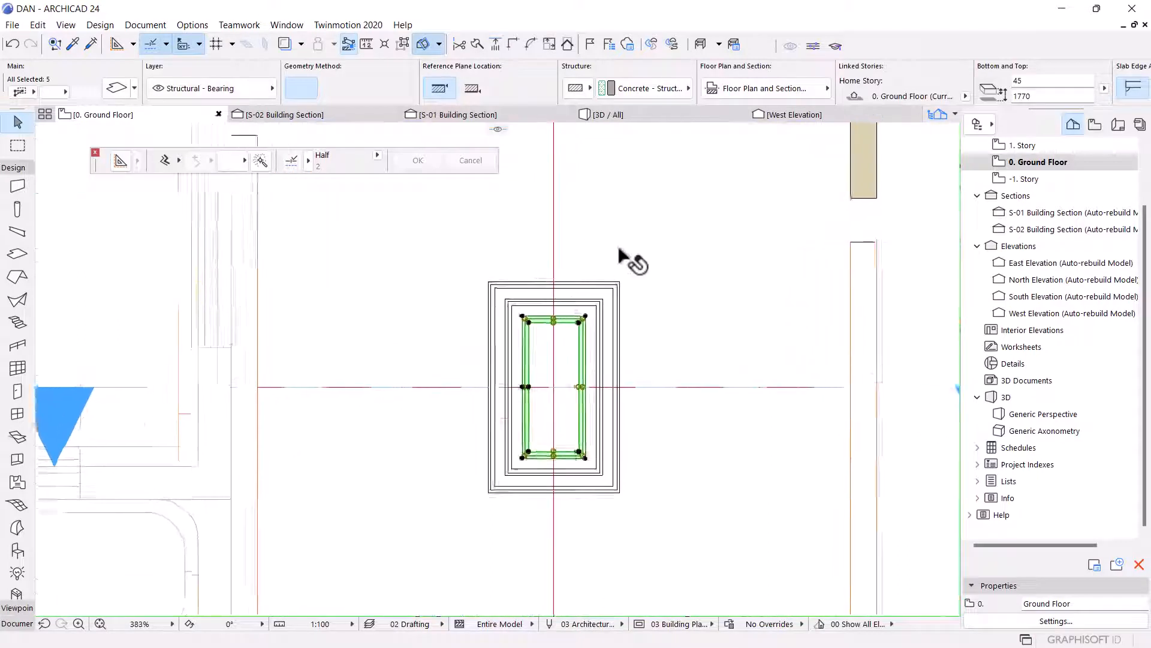
pyautogui.press('Escape')
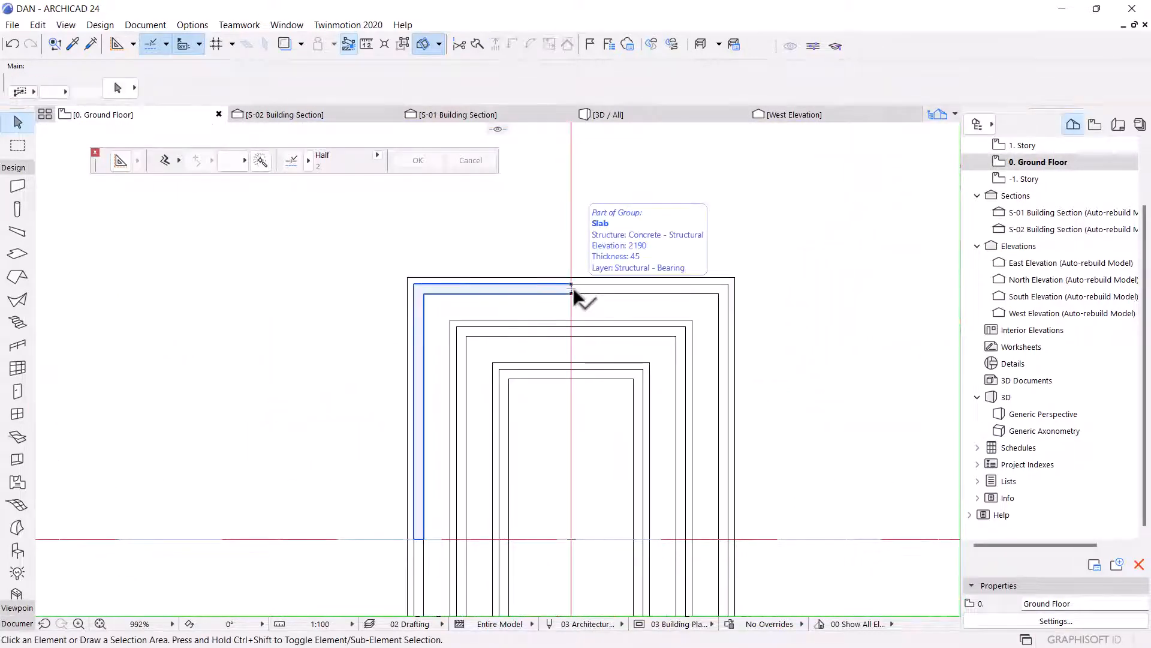
pyautogui.doubleClick(17, 210)
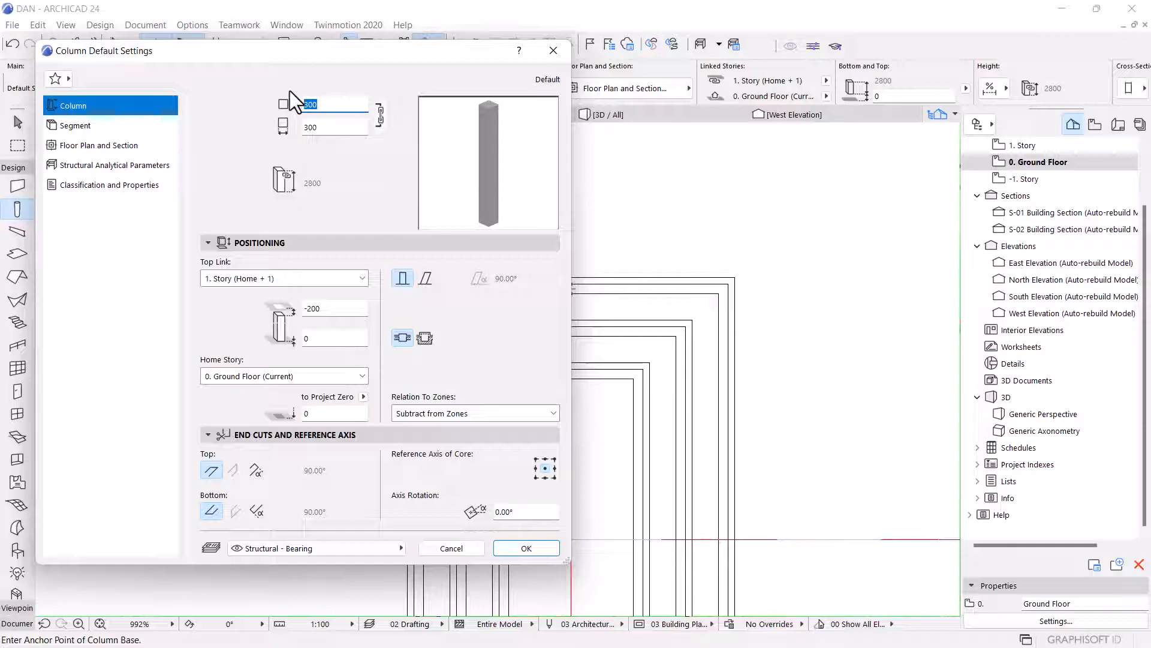
pyautogui.write('45')
pyautogui.press('Tab')
pyautogui.write('45')
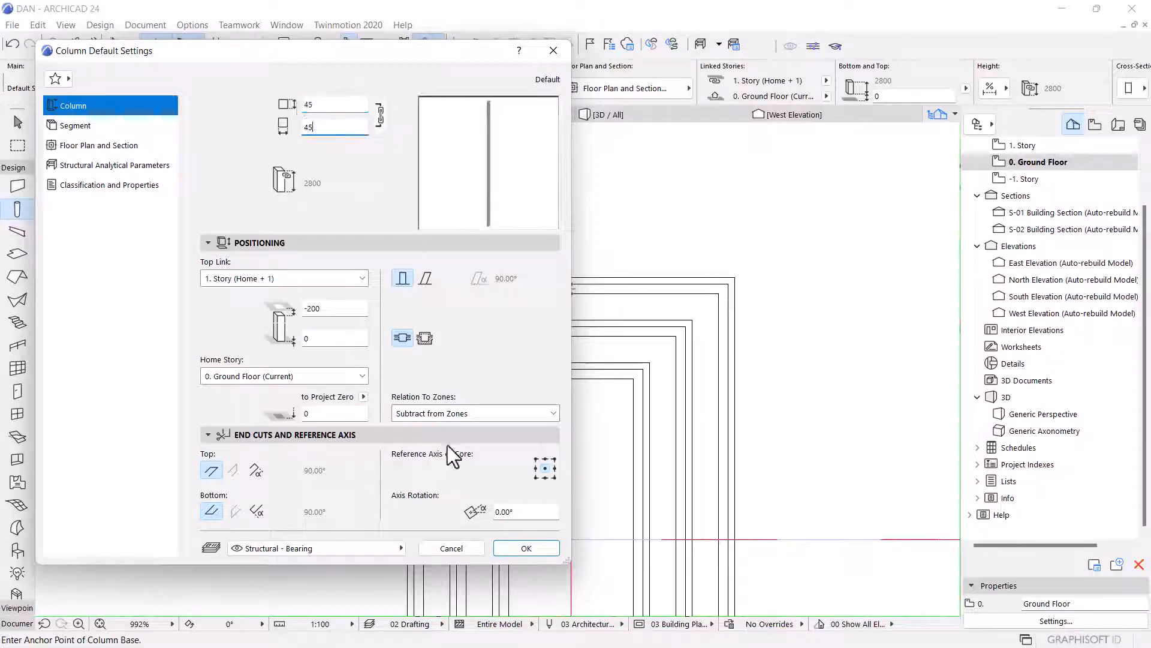
pyautogui.click(510, 551)
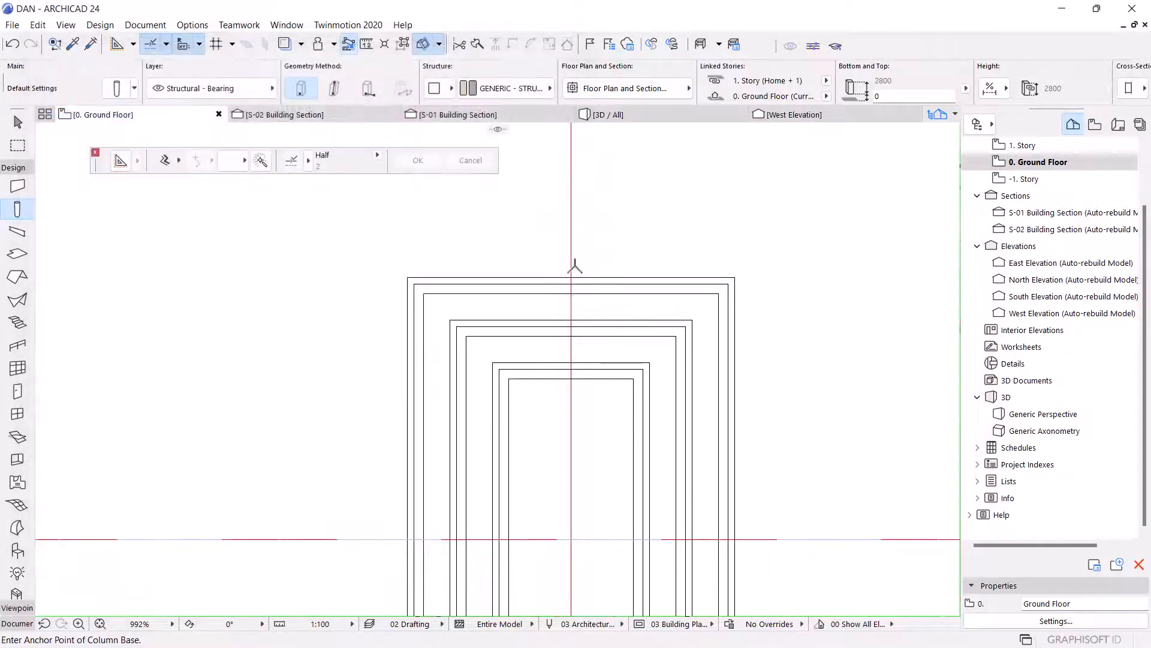
pyautogui.scroll(5, 575, 295)
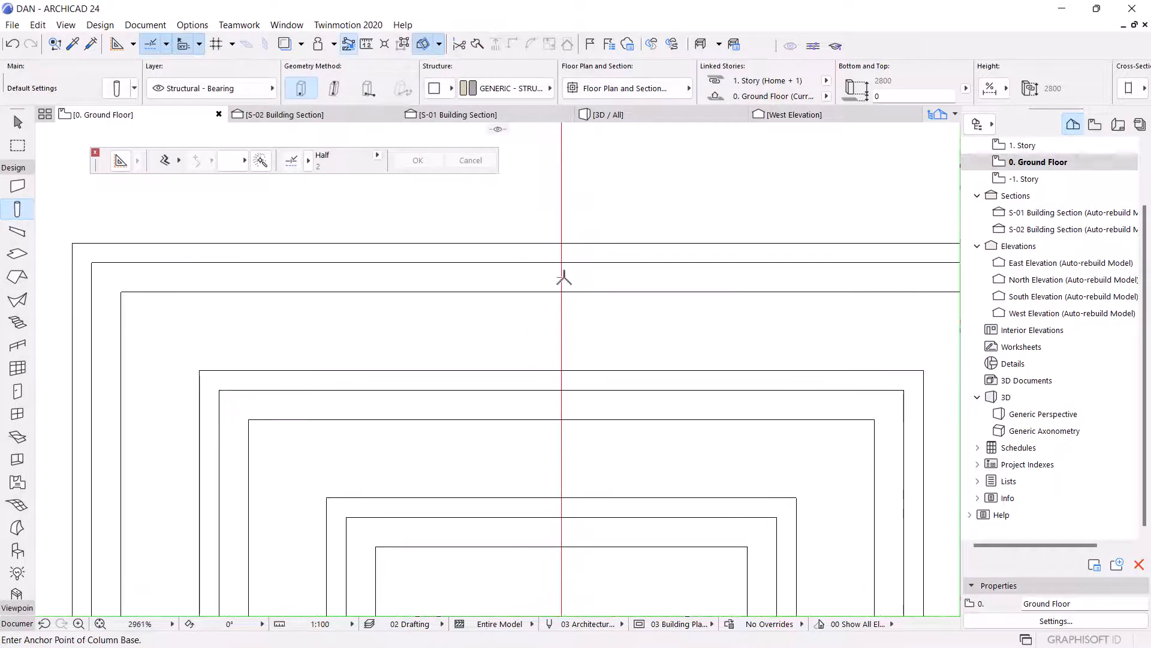
pyautogui.scroll(3, 567, 300)
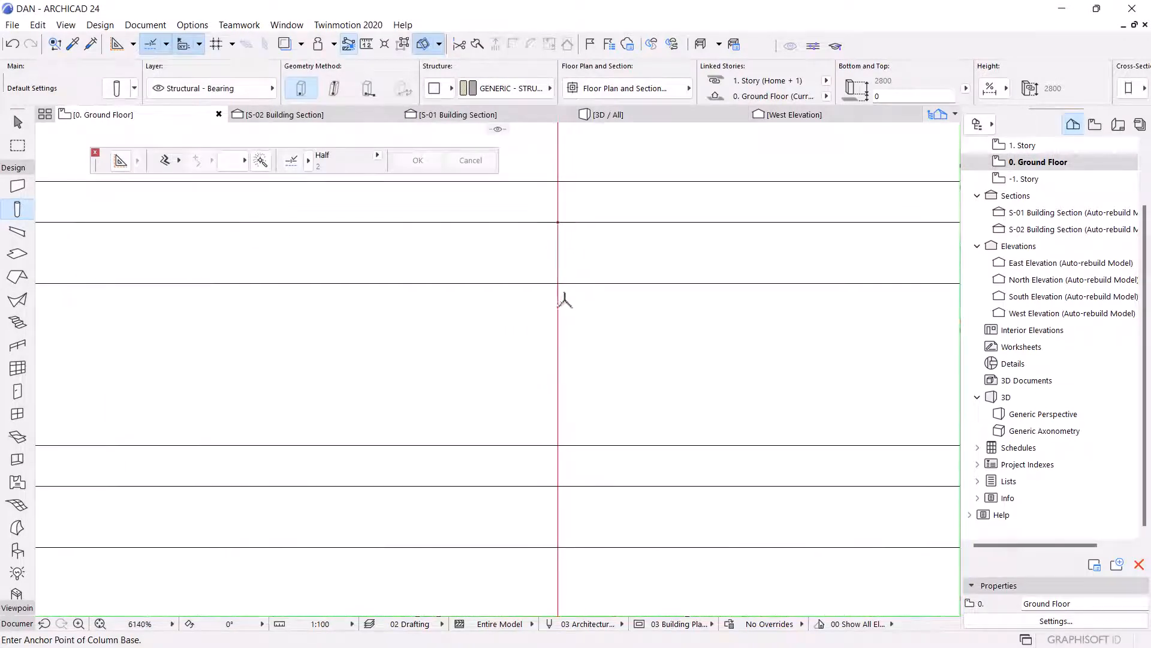
pyautogui.click(556, 298)
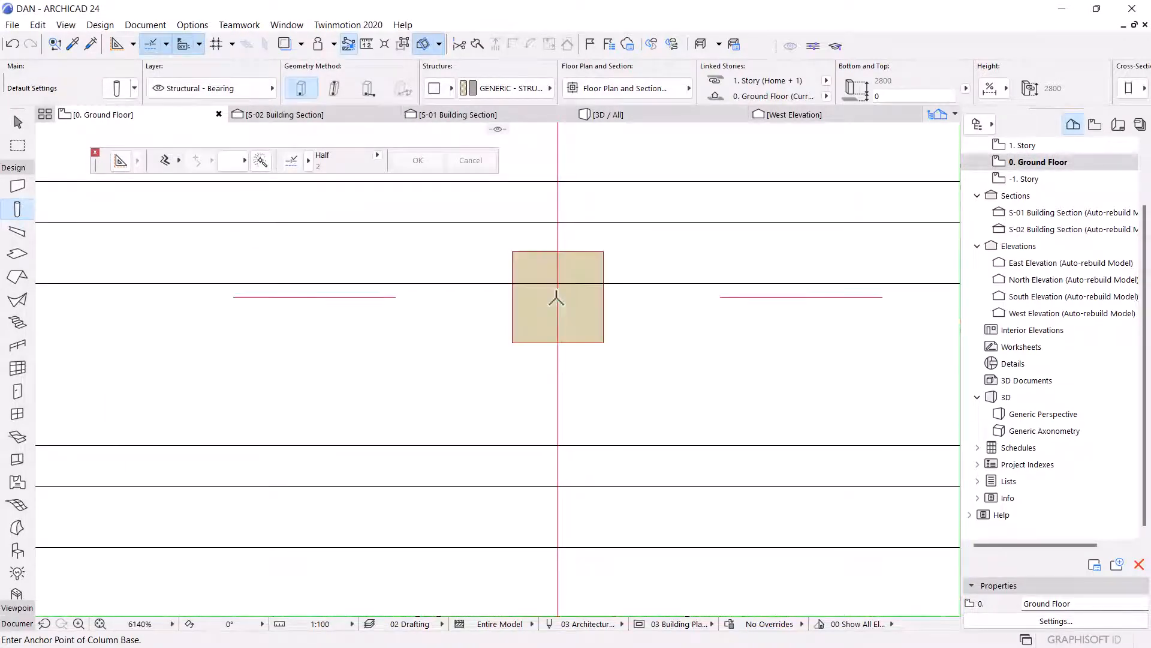
# Change the placed column's cross-section to circular.
pyautogui.press('Escape')
pyautogui.click(596, 308)
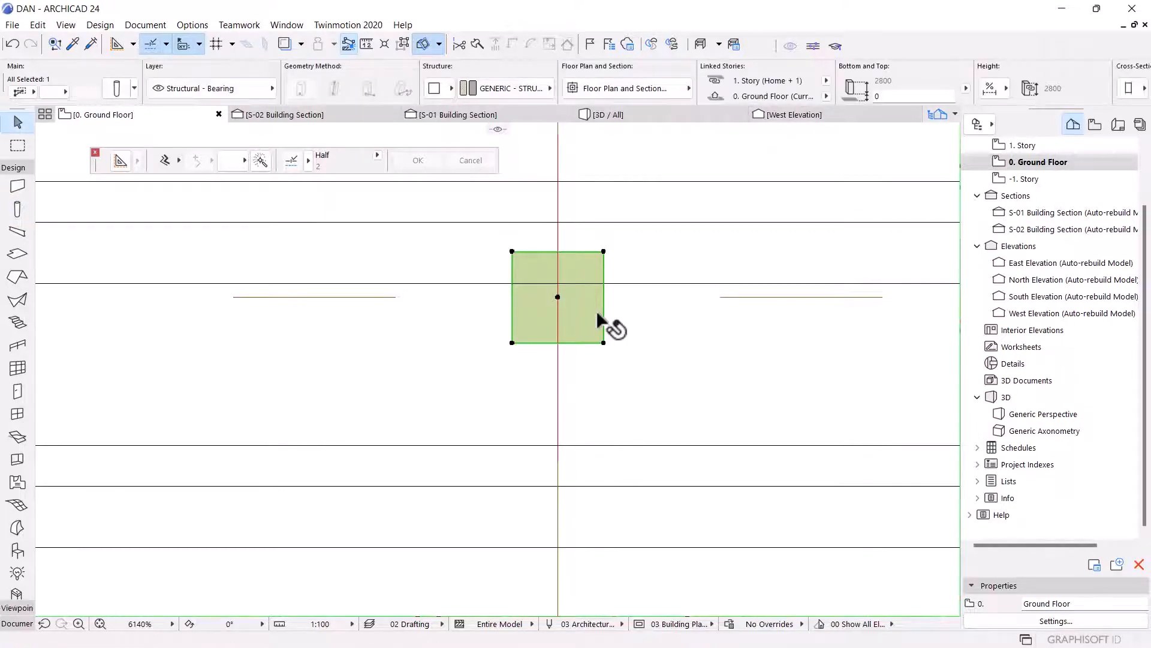
pyautogui.hotkey('ctrl', 't')
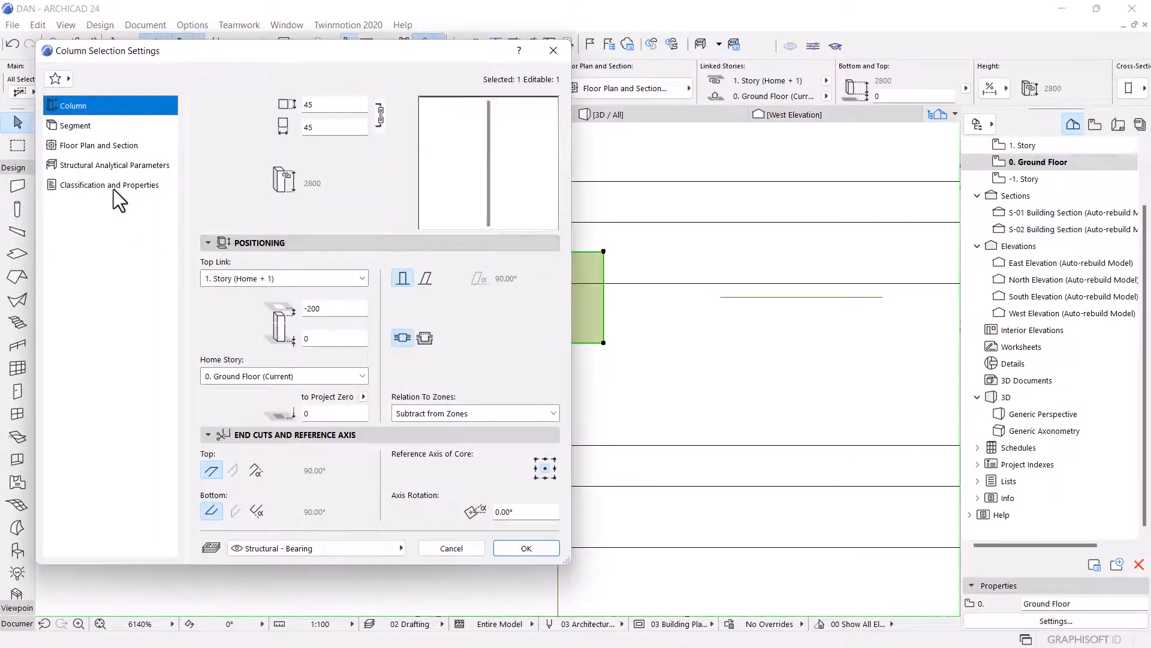
pyautogui.click(75, 126)
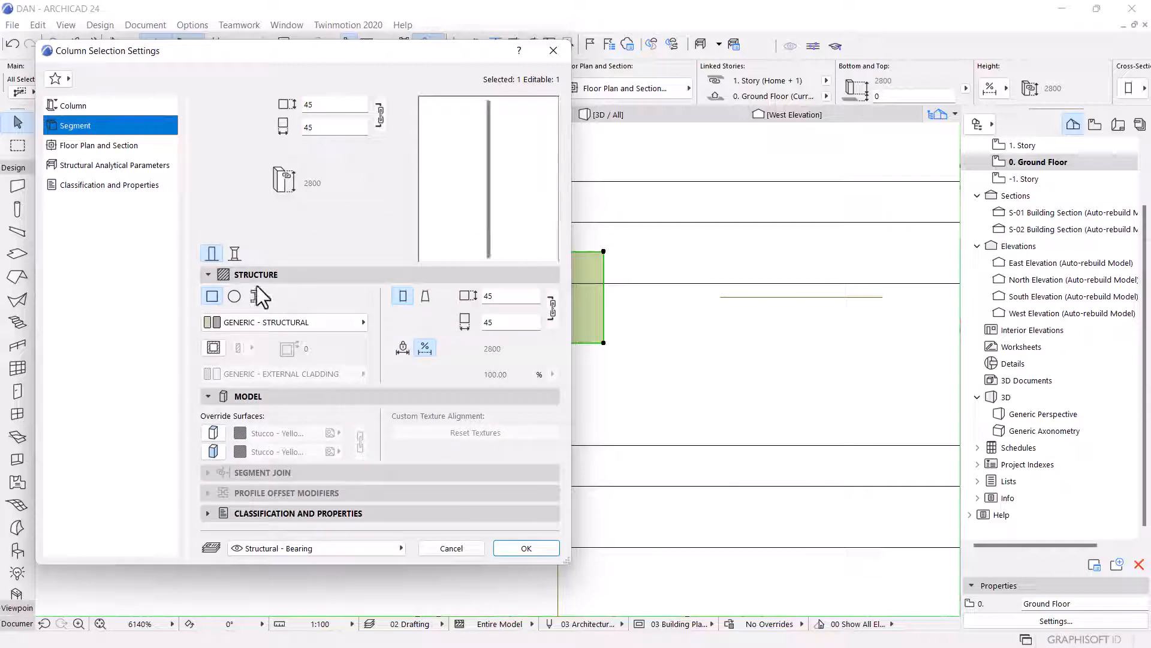
pyautogui.click(234, 297)
pyautogui.click(528, 547)
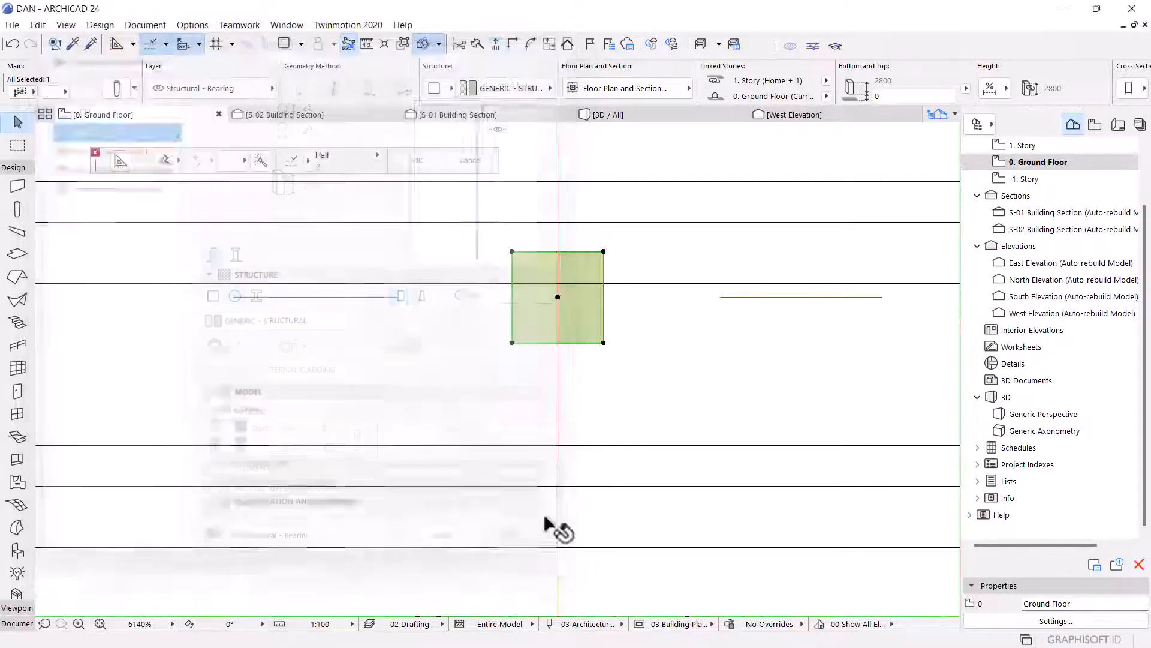
# Move the round column so its top edge sits on the slab edge line and set its diameter to 35.
pyautogui.scroll(-5, 569, 303)
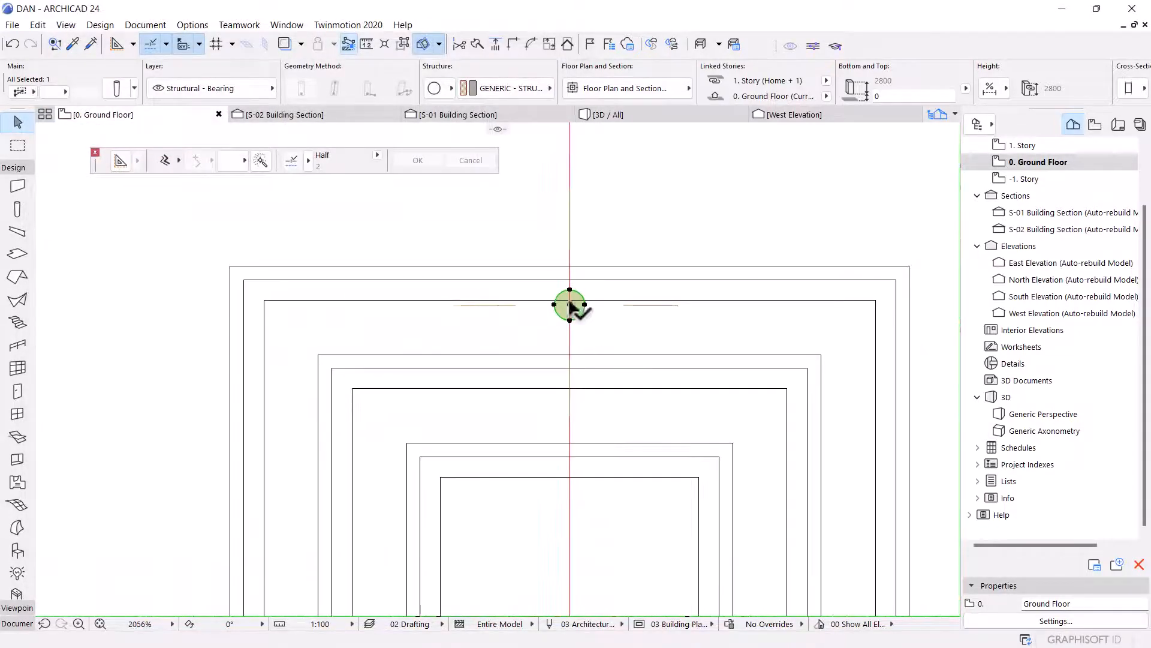
pyautogui.click(570, 292)
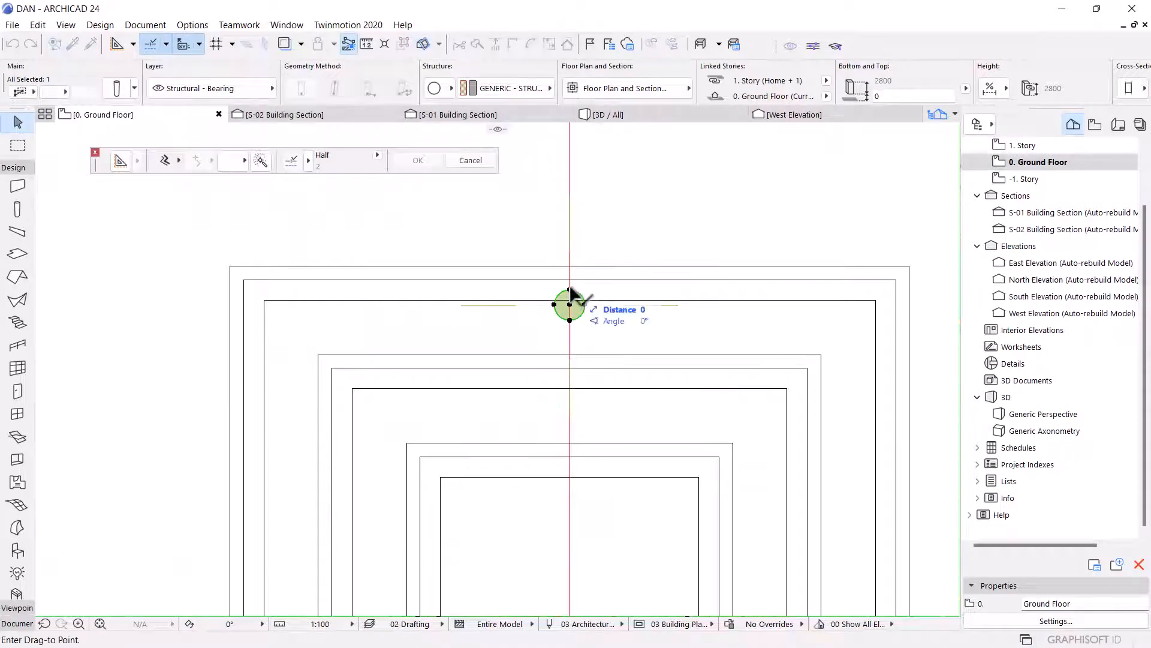
pyautogui.scroll(4, 570, 297)
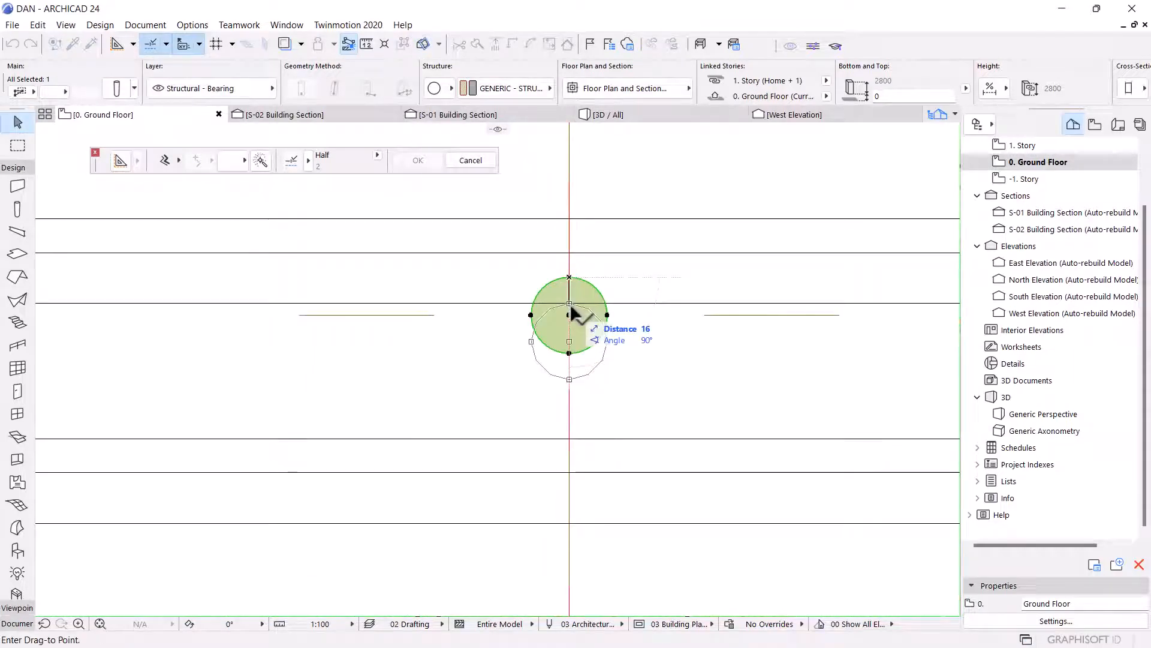
pyautogui.click(571, 305)
pyautogui.doubleClick(572, 311)
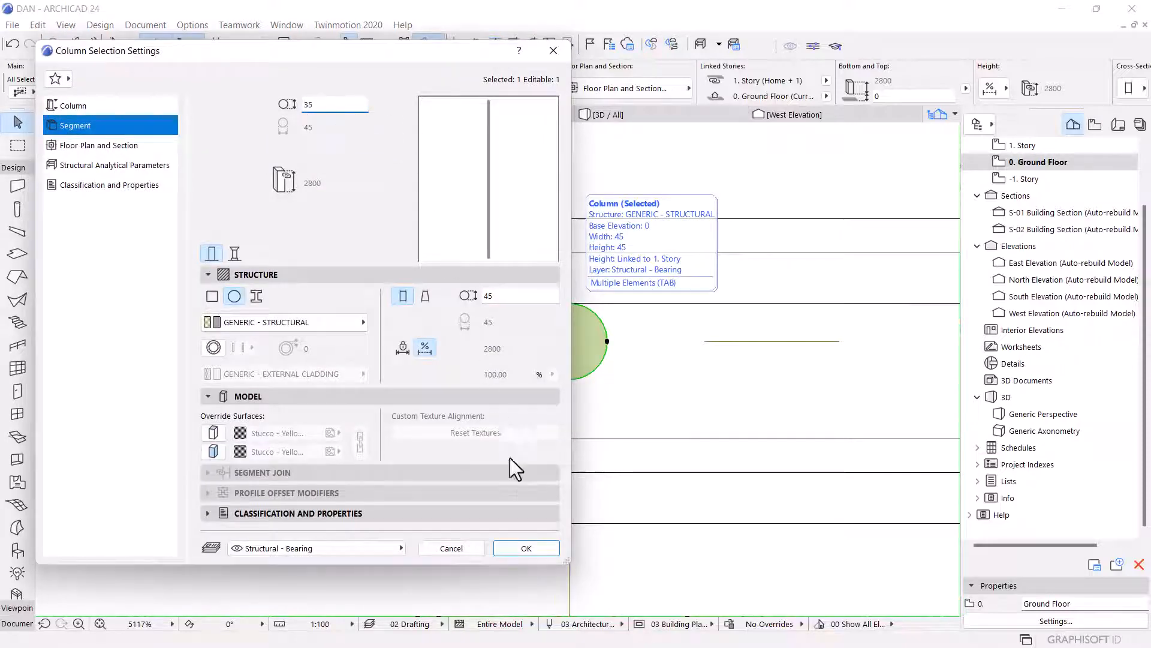
pyautogui.click(526, 548)
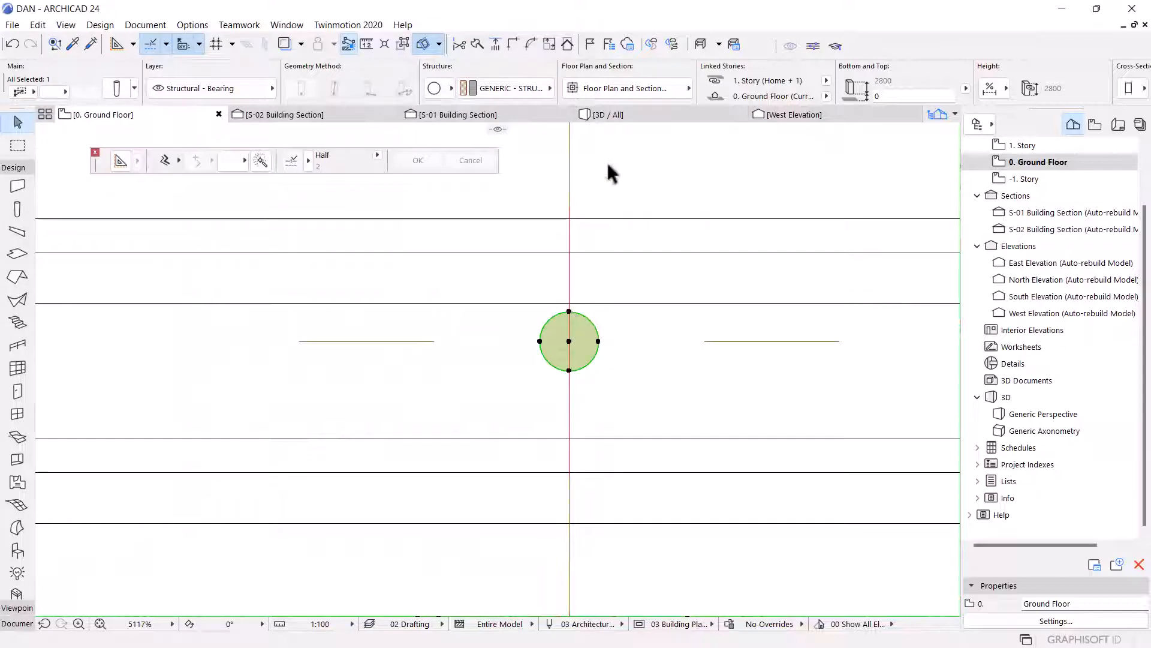
# Inspect the column and landing slabs in the S-02 building section.
pyautogui.click(307, 114)
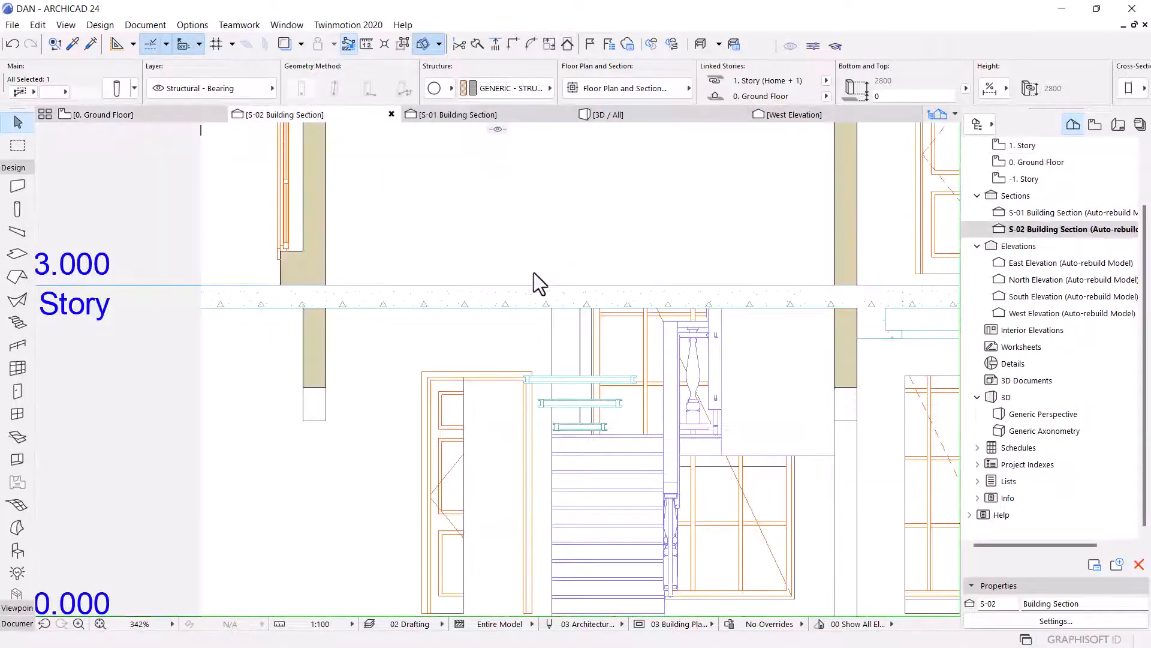
pyautogui.scroll(5, 632, 350)
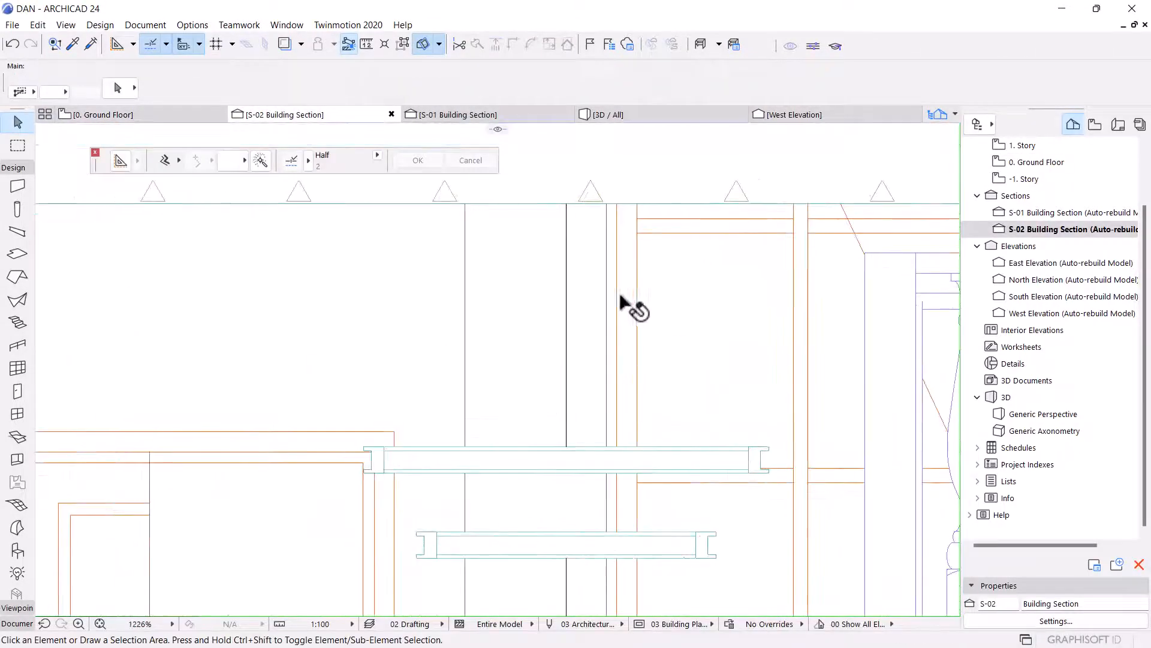
pyautogui.click(604, 287)
pyautogui.scroll(-6, 590, 264)
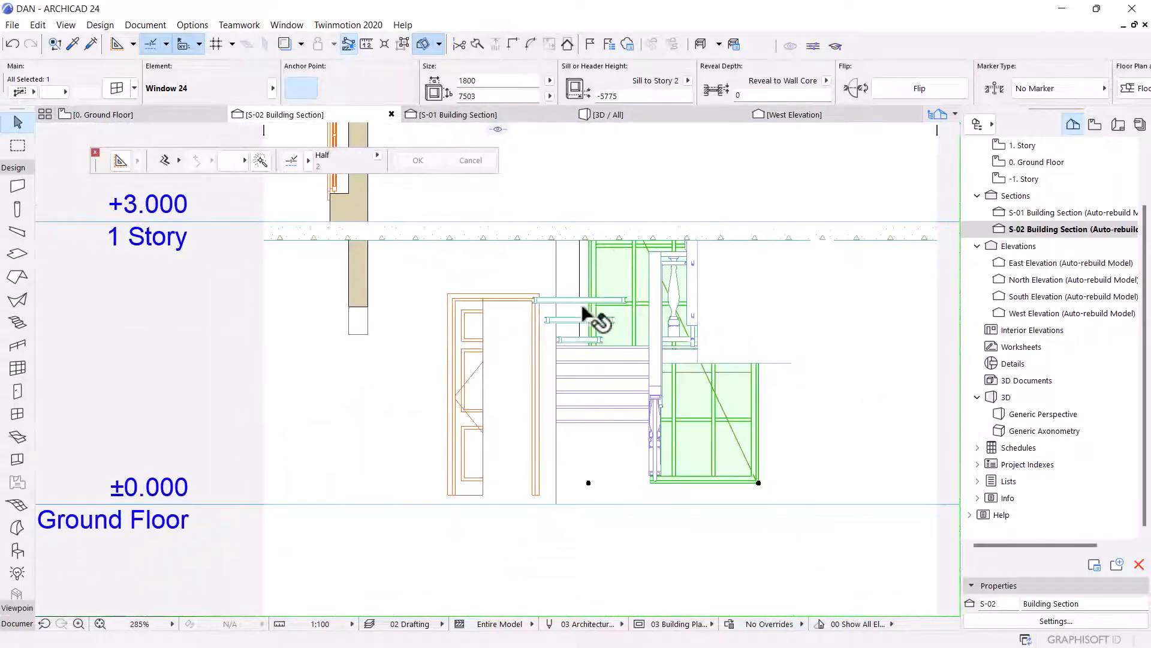
pyautogui.scroll(4, 583, 307)
pyautogui.press('Escape')
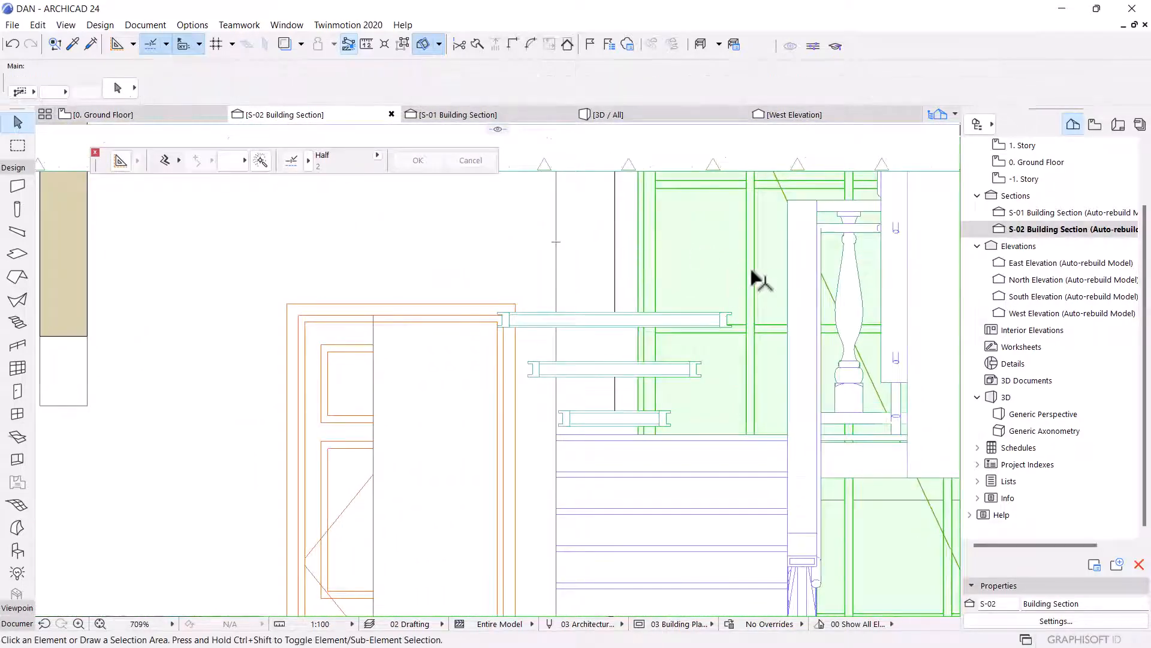
pyautogui.click(750, 269)
pyautogui.press('Escape')
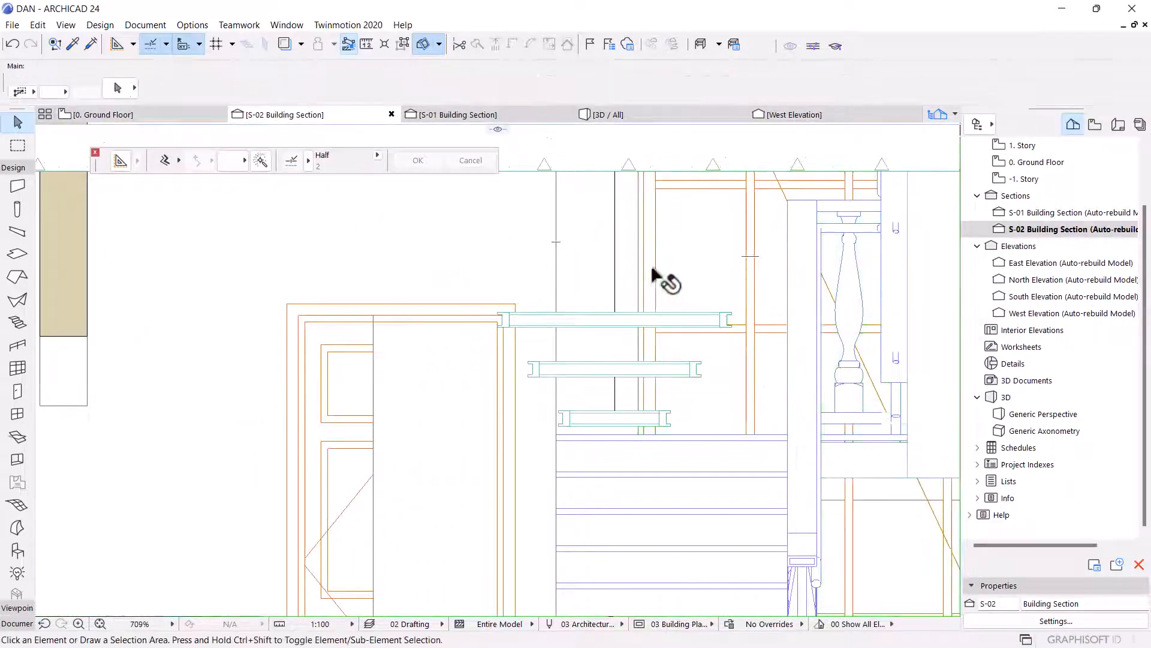
pyautogui.click(552, 248)
pyautogui.press('Escape')
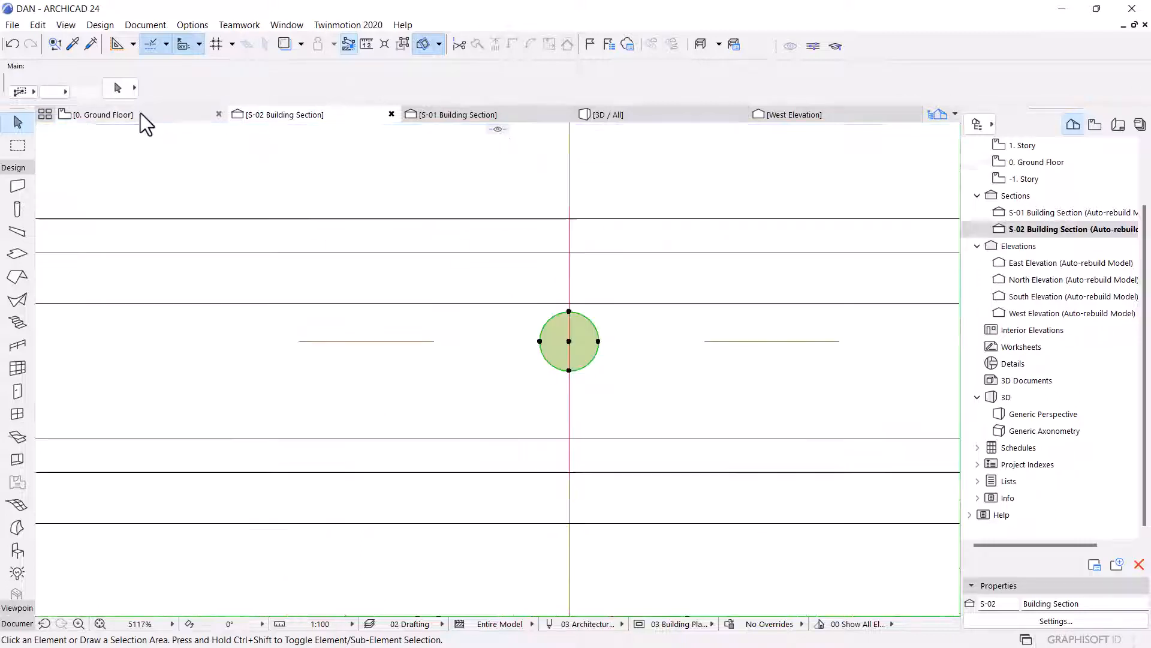
# Rotate the horizontal drafting line 90° about its intersection with the vertical axis on the ground floor plan.
pyautogui.click(140, 112)
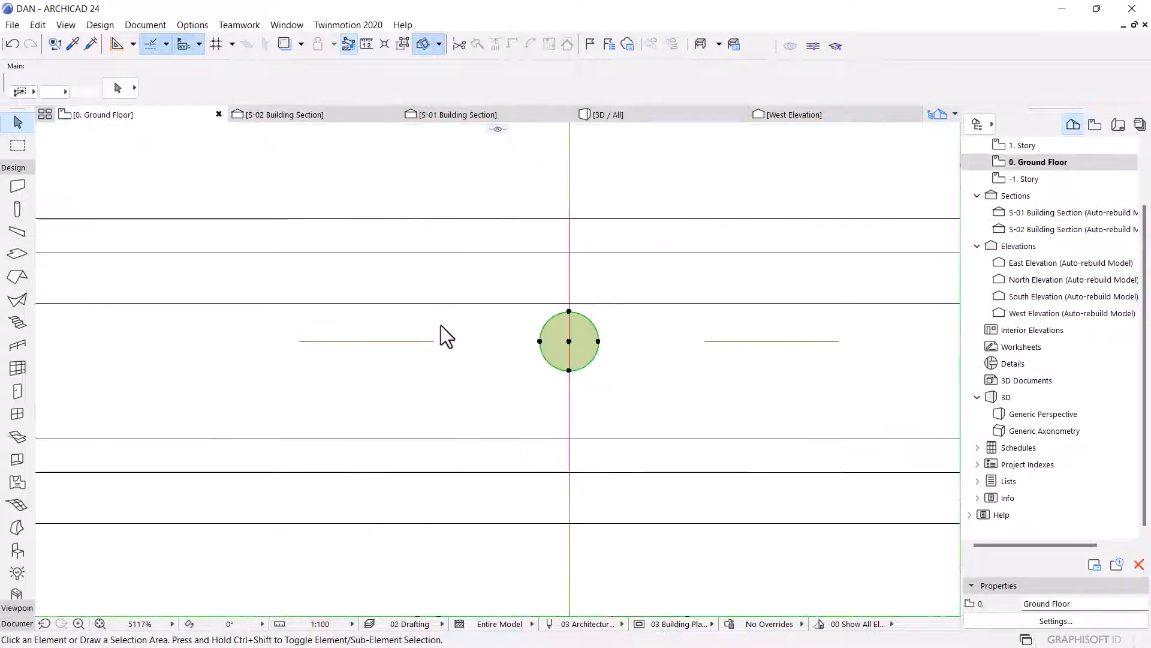
pyautogui.scroll(-5, 466, 299)
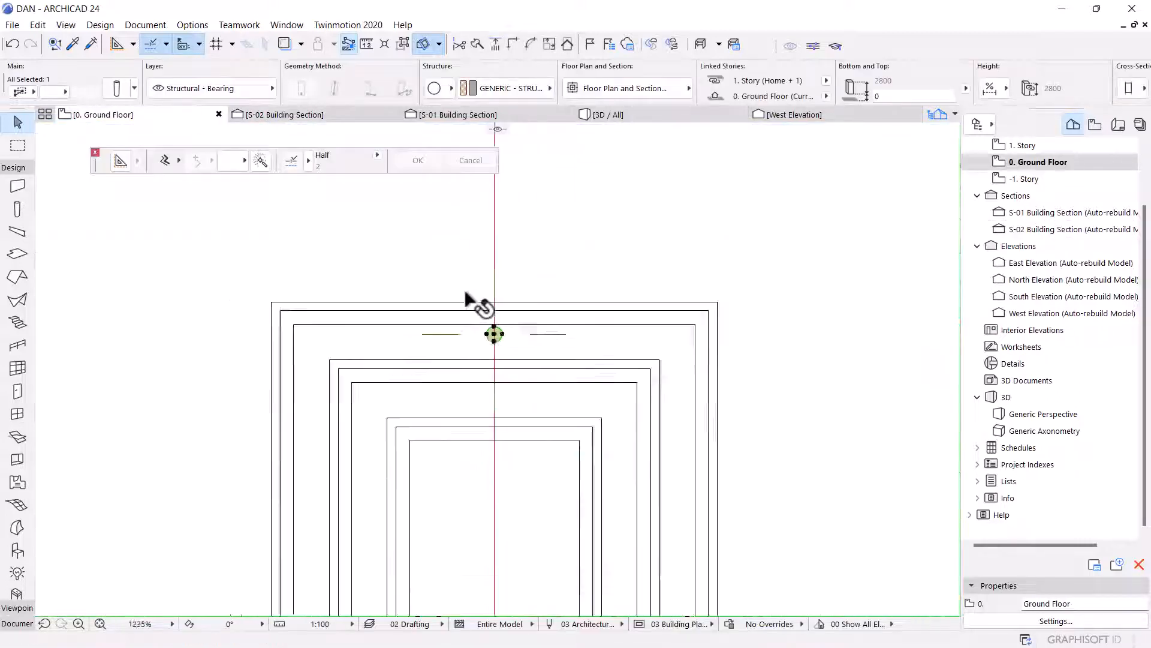
pyautogui.scroll(-2, 469, 293)
pyautogui.scroll(-3, 505, 299)
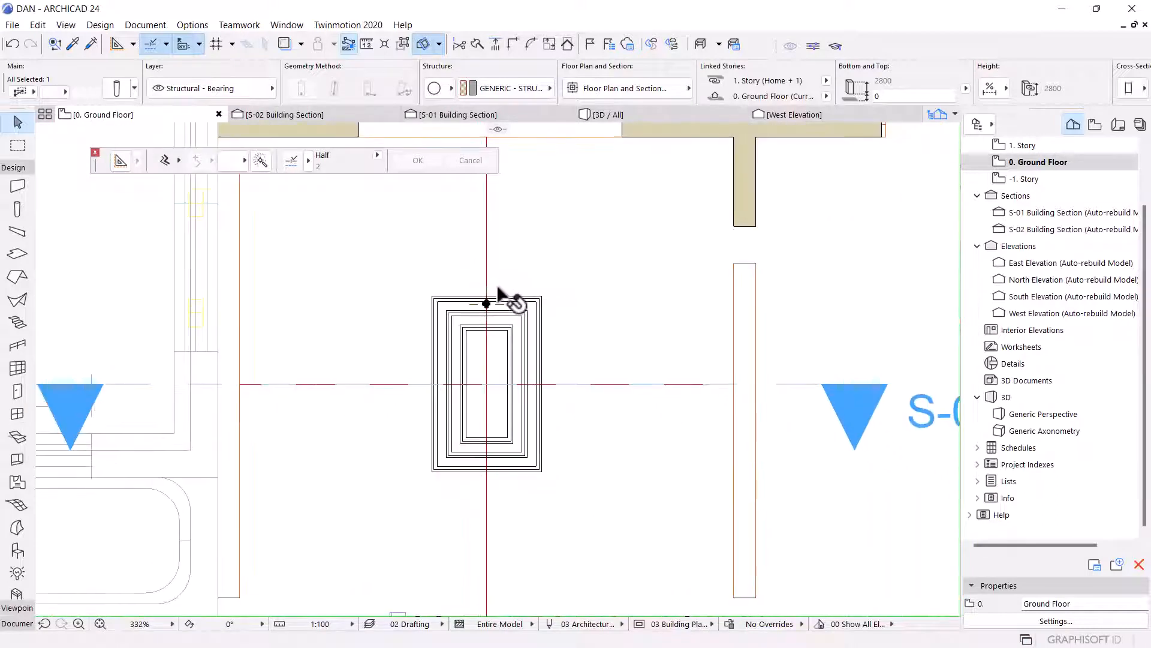
pyautogui.scroll(2, 503, 349)
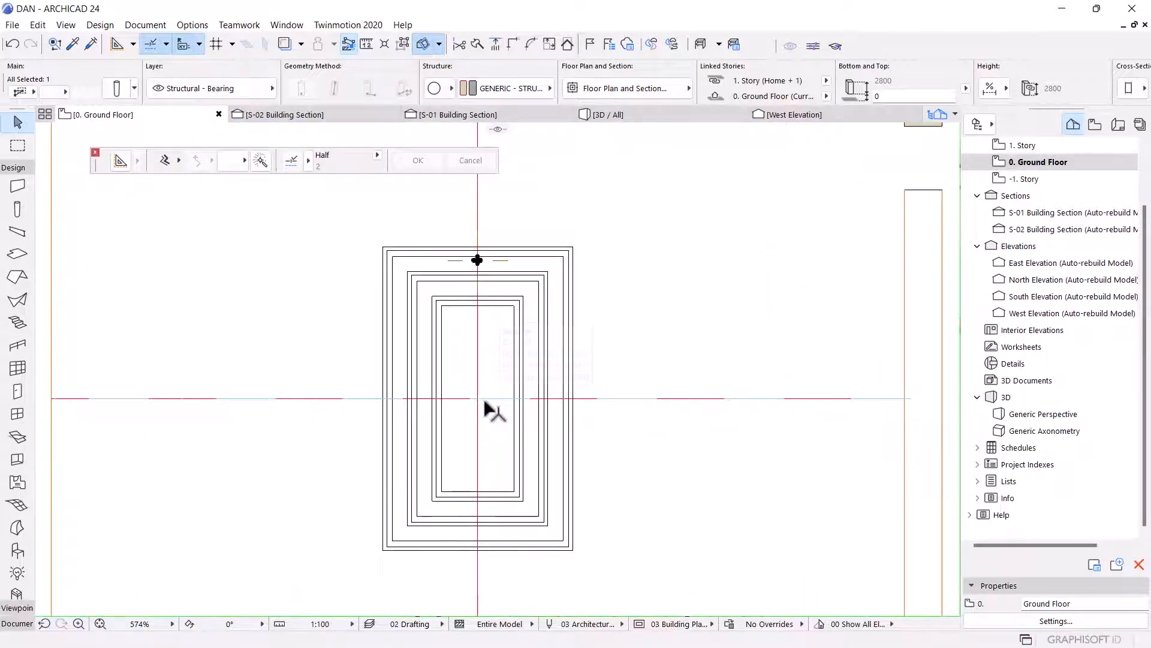
pyautogui.click(481, 399)
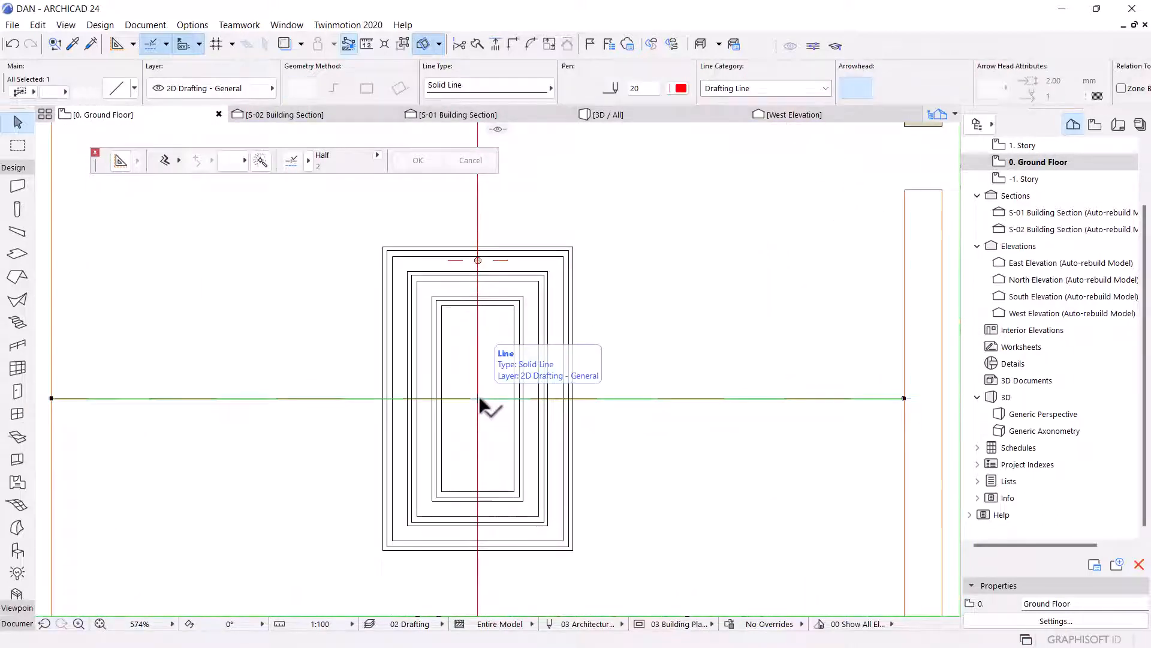
pyautogui.click(478, 398)
pyautogui.click(559, 398)
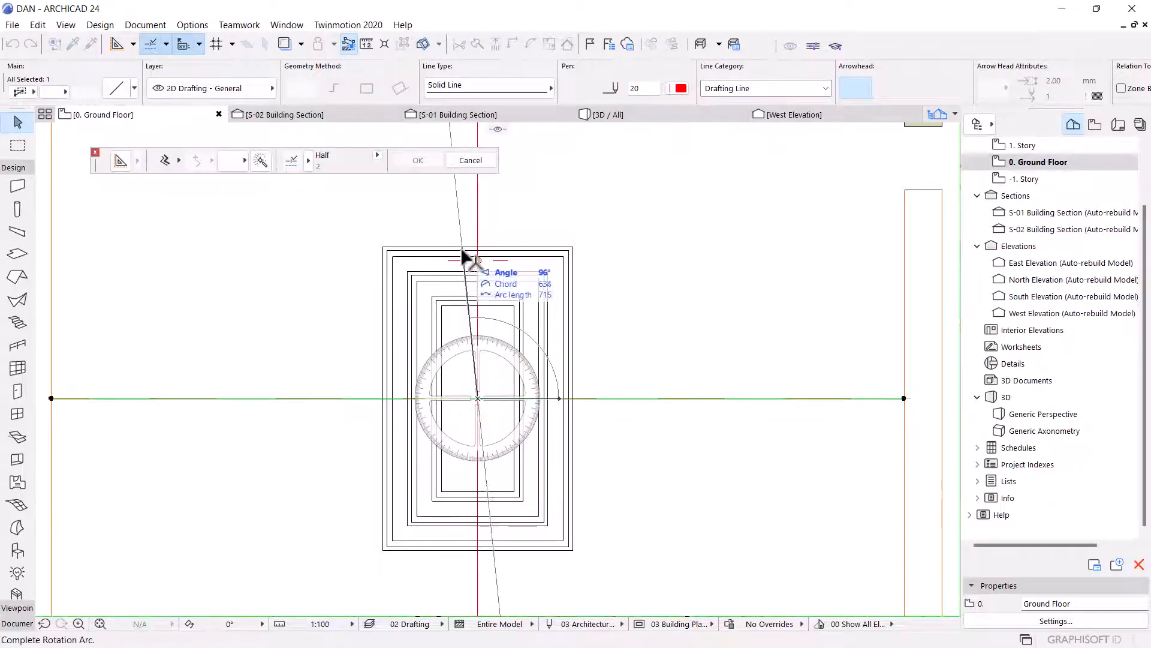
pyautogui.scroll(-1, 485, 282)
pyautogui.scroll(2, 498, 282)
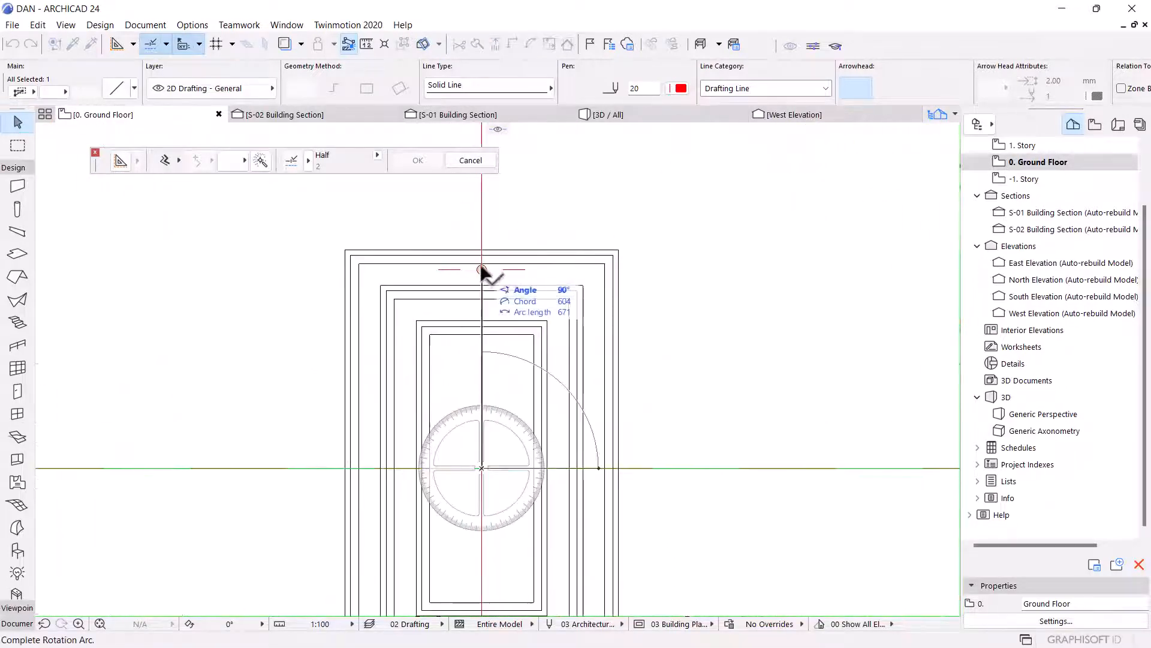
pyautogui.click(482, 267)
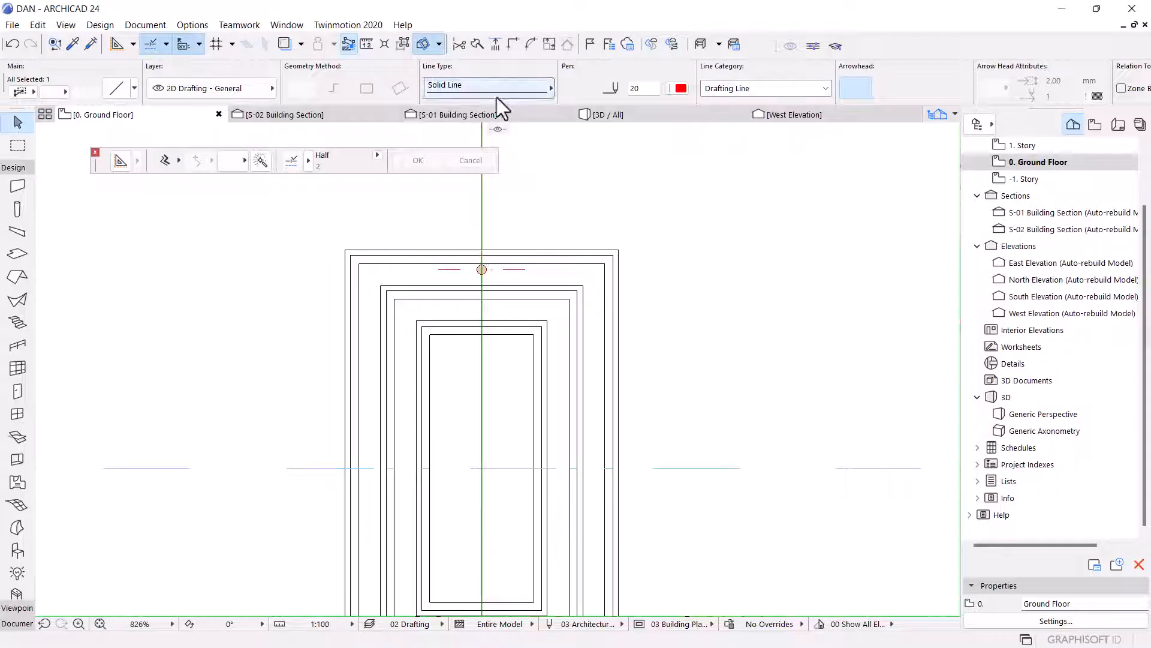
# Review the stair landing again in the S-02 building section.
pyautogui.click(322, 115)
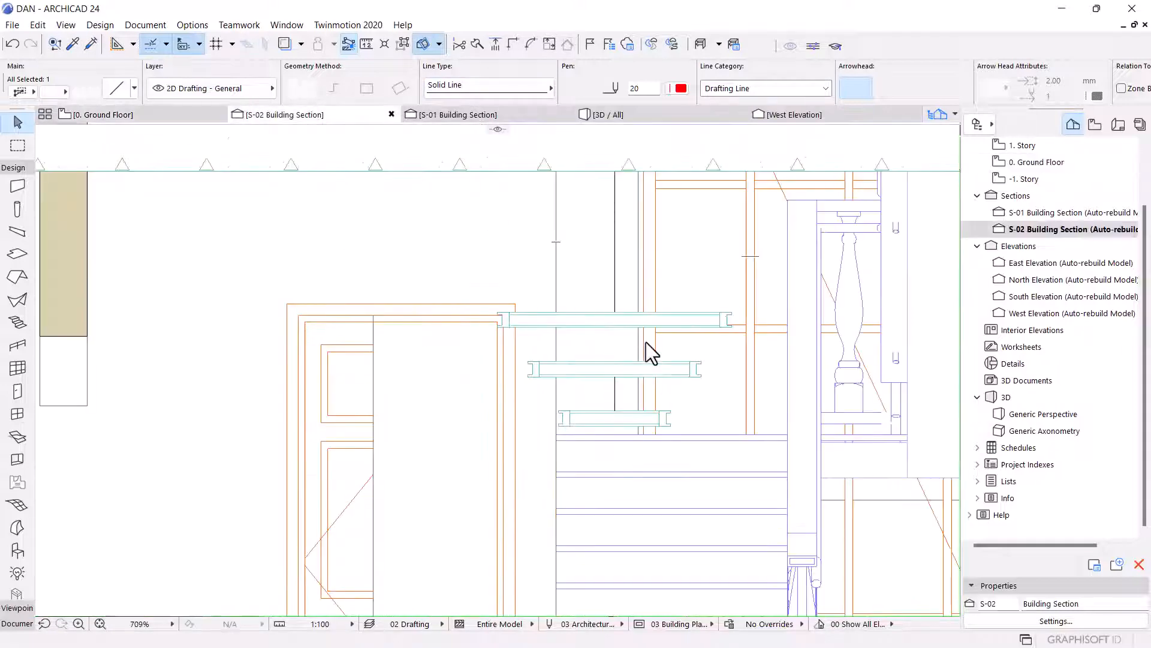
pyautogui.scroll(-2, 645, 341)
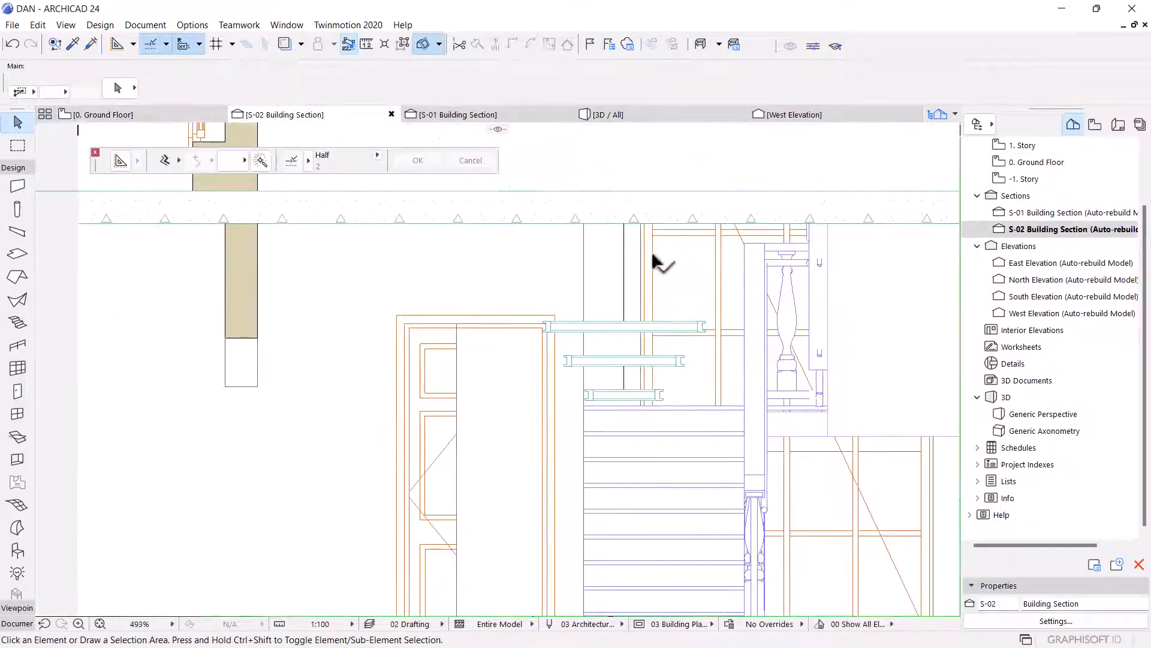
# Undo the rotation of the drafting line on the ground floor plan.
pyautogui.scroll(1, 708, 282)
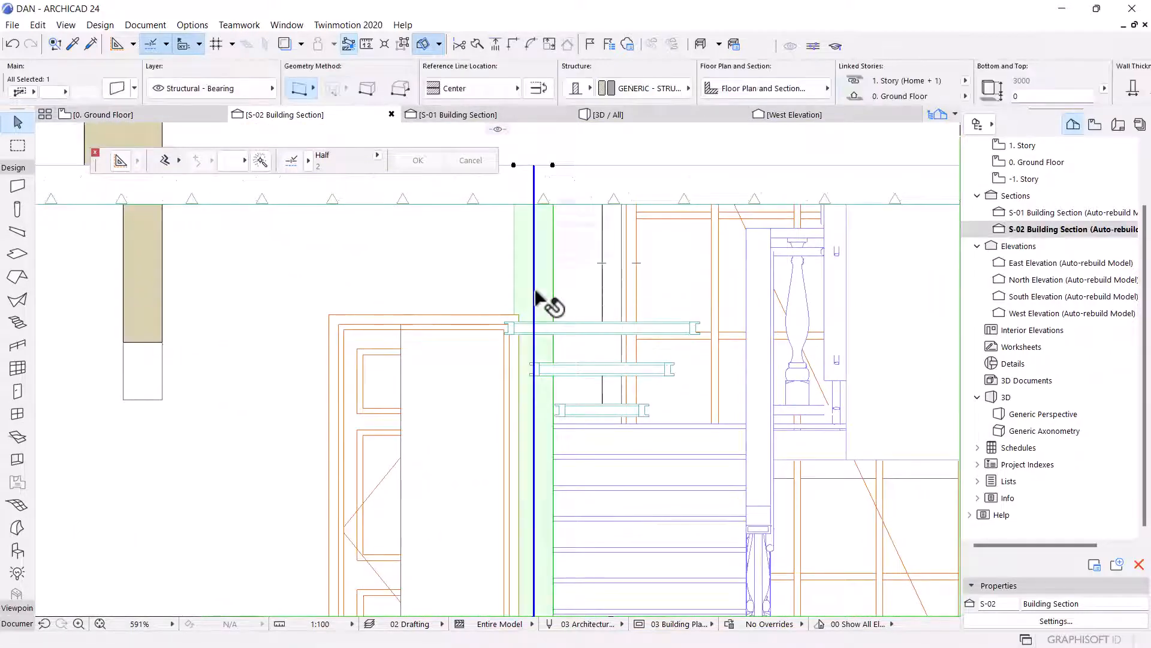
pyautogui.scroll(-2, 561, 321)
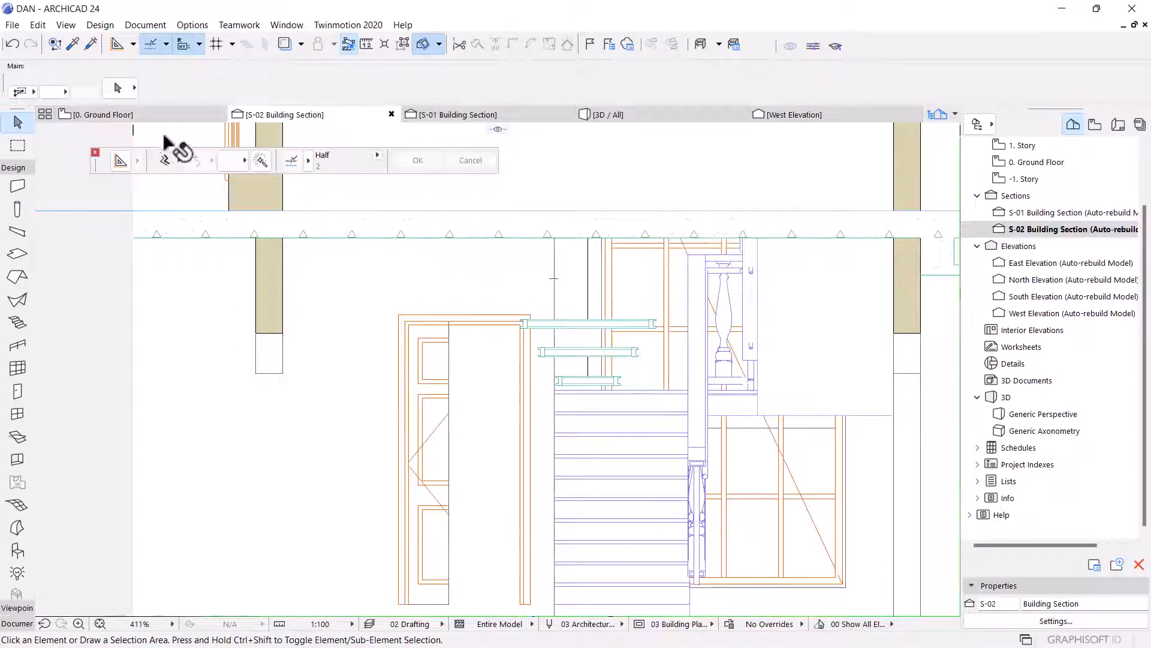
pyautogui.click(156, 114)
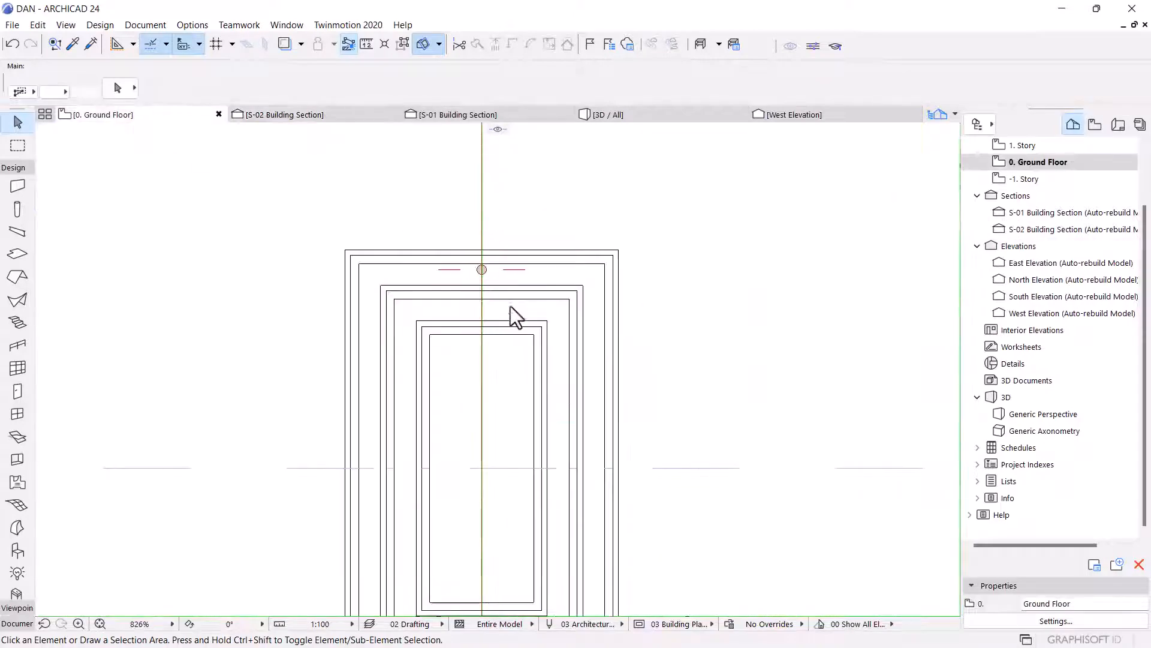
pyautogui.scroll(-10, 533, 343)
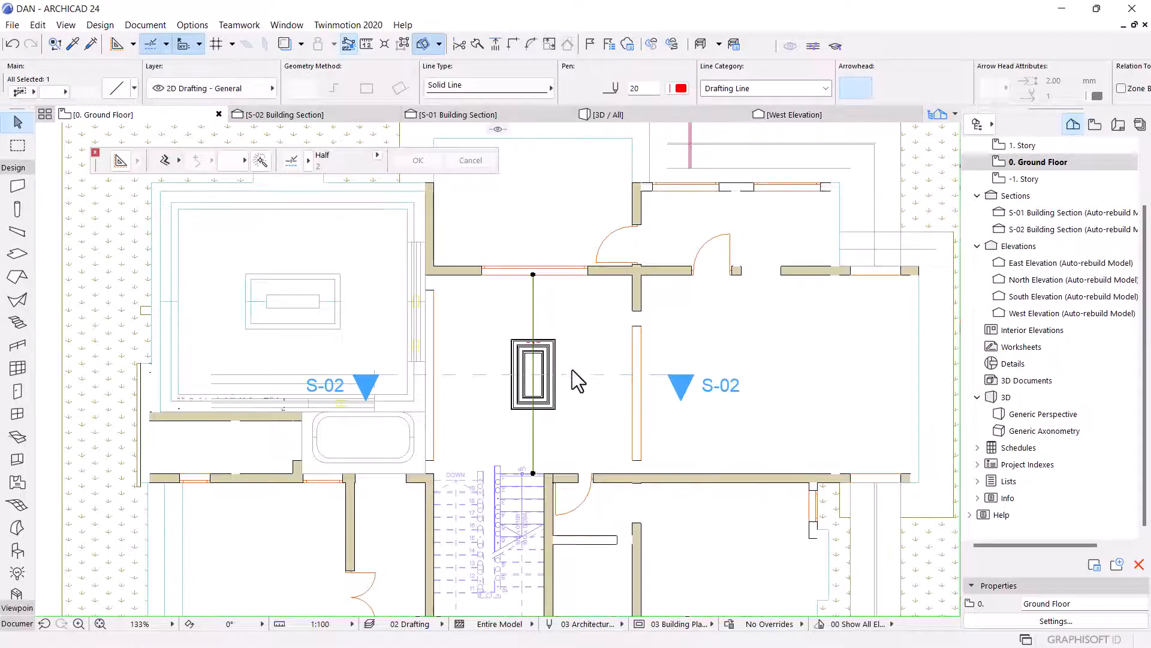
pyautogui.scroll(3, 576, 379)
pyautogui.hotkey('ctrl', 'z')
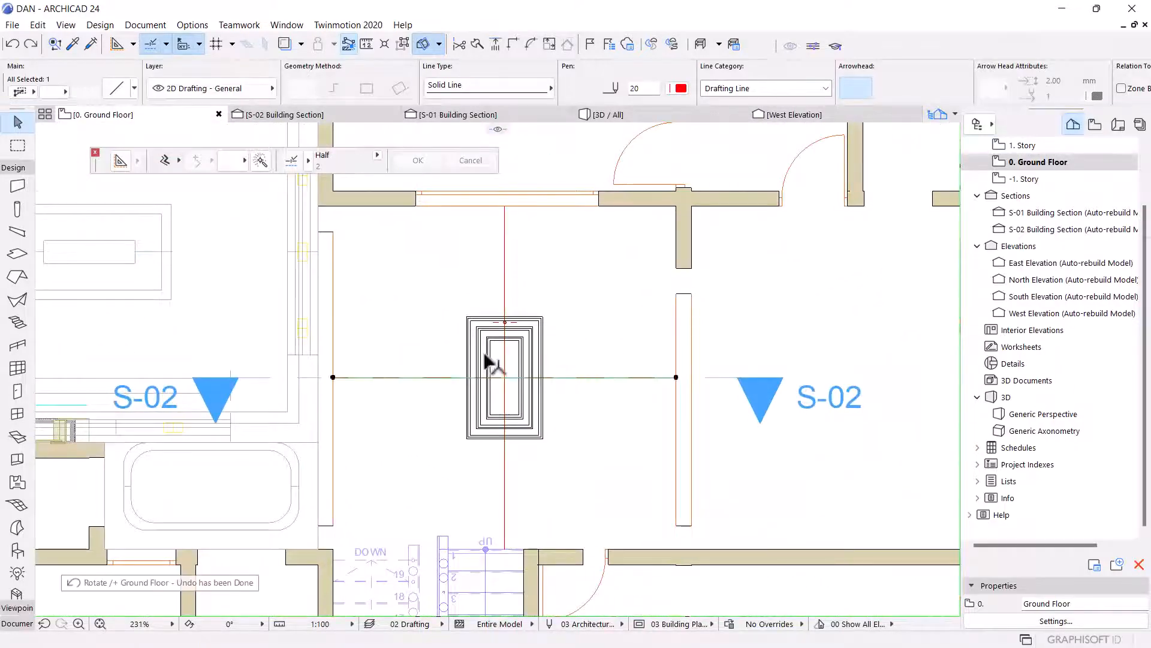
pyautogui.scroll(5, 515, 376)
pyautogui.press('Escape')
pyautogui.scroll(-5, 506, 379)
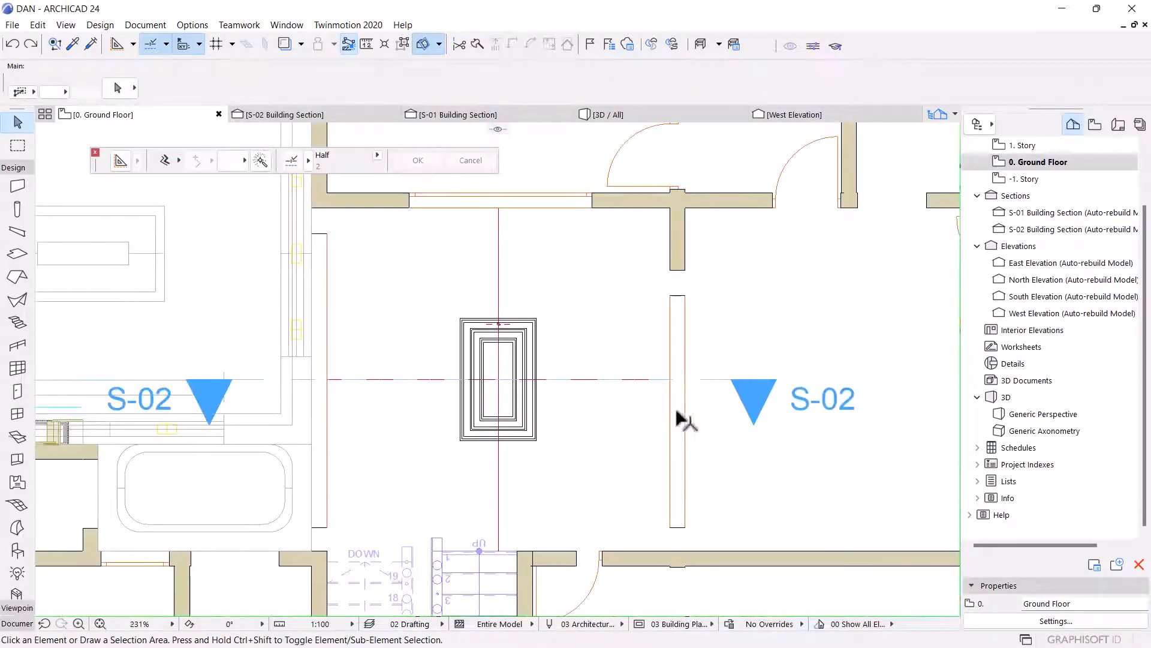
# Rotate the S-02 section line 90° about its crossing point at the stair landing on the ground floor plan.
pyautogui.click(526, 379)
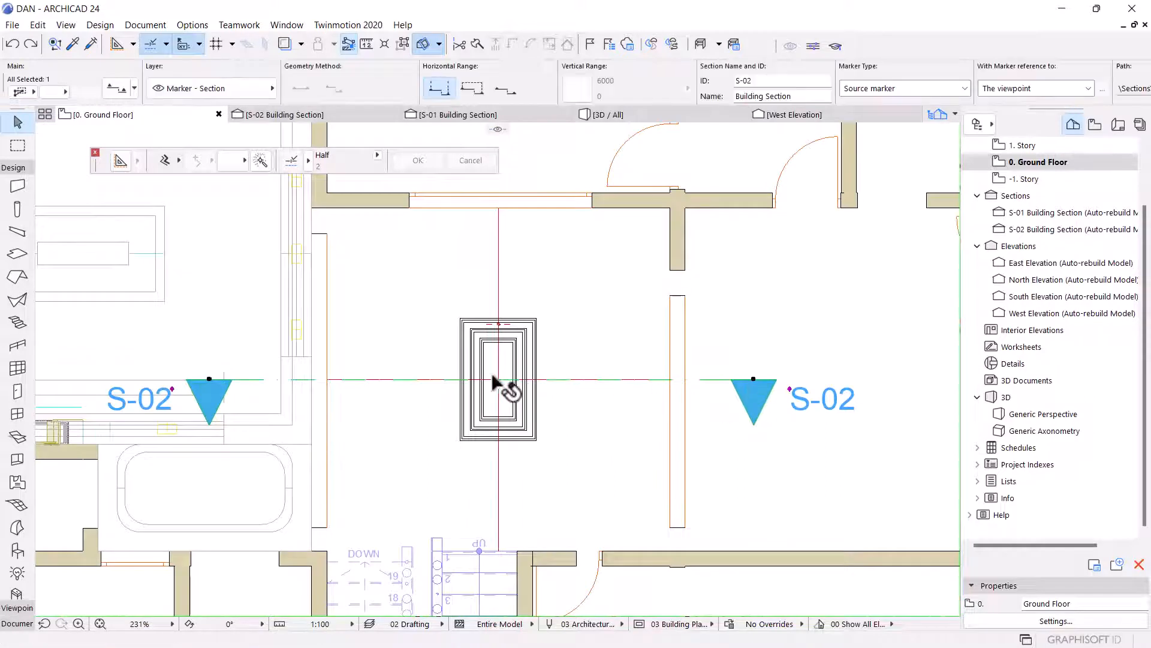
pyautogui.scroll(6, 501, 384)
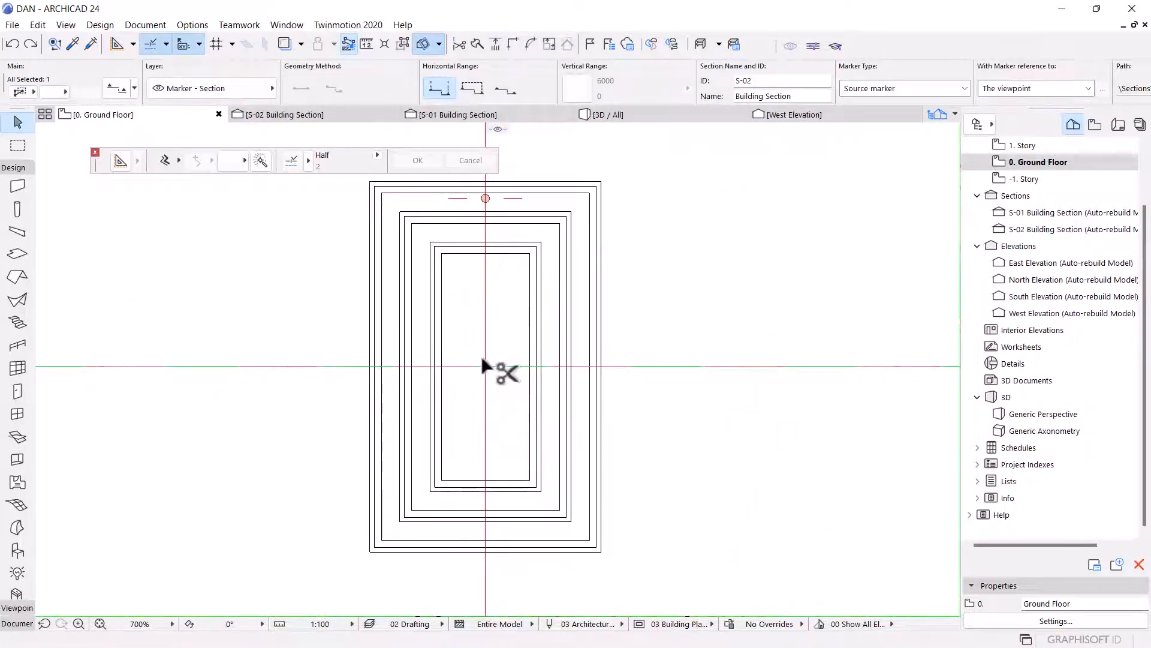
pyautogui.hotkey('ctrl', 'e')
pyautogui.scroll(5, 483, 362)
pyautogui.click(480, 359)
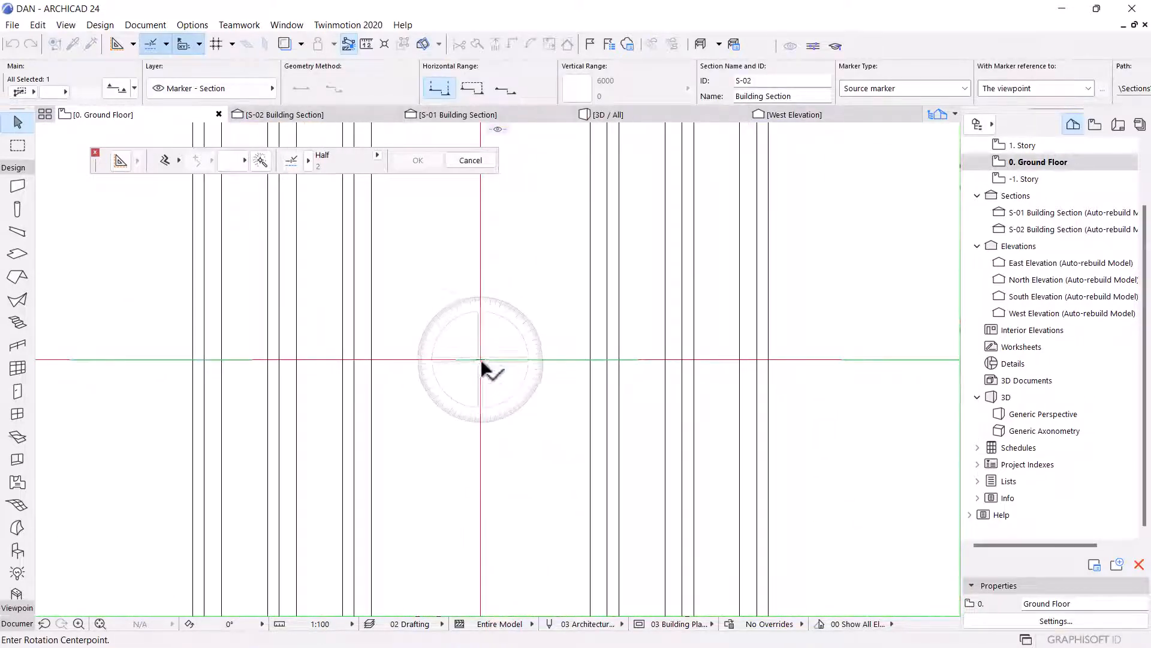
pyautogui.click(571, 360)
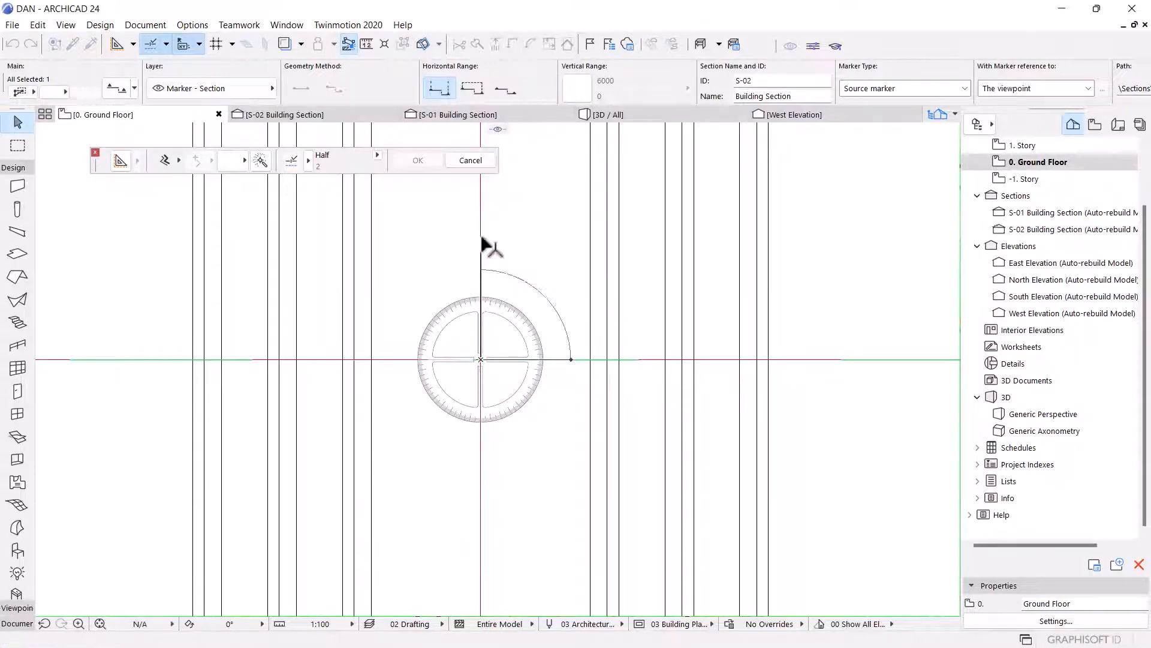
pyautogui.click(484, 246)
pyautogui.scroll(-14, 514, 384)
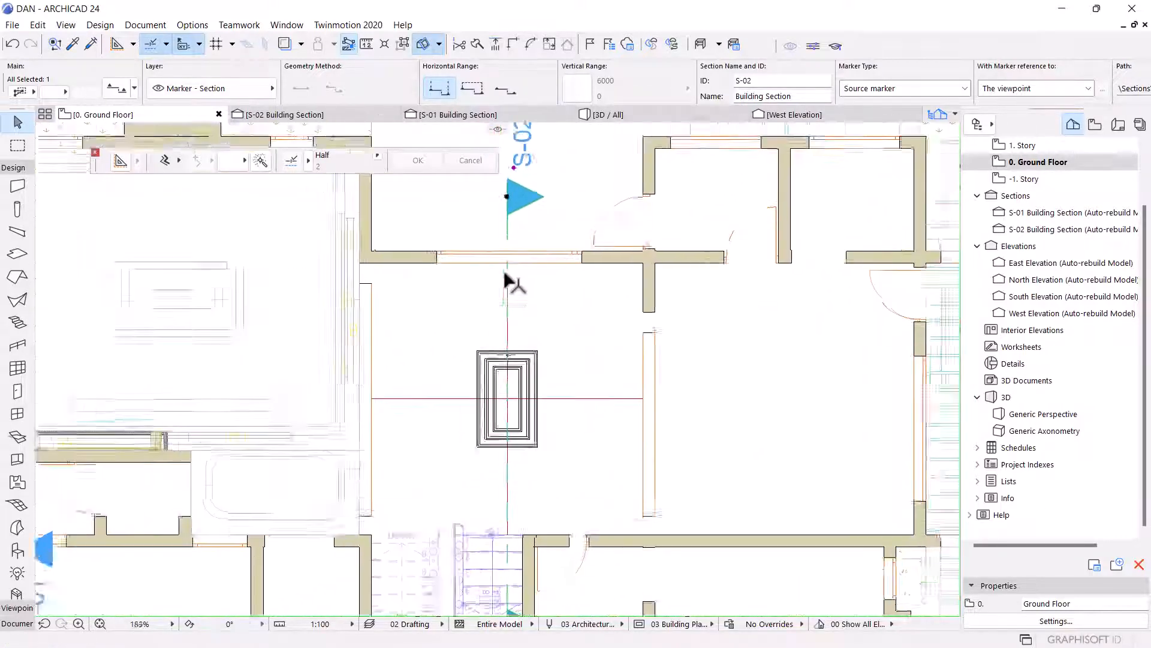
# Stretch the round column's bottom up to the top of the landing slab in the S-02 section.
pyautogui.click(324, 114)
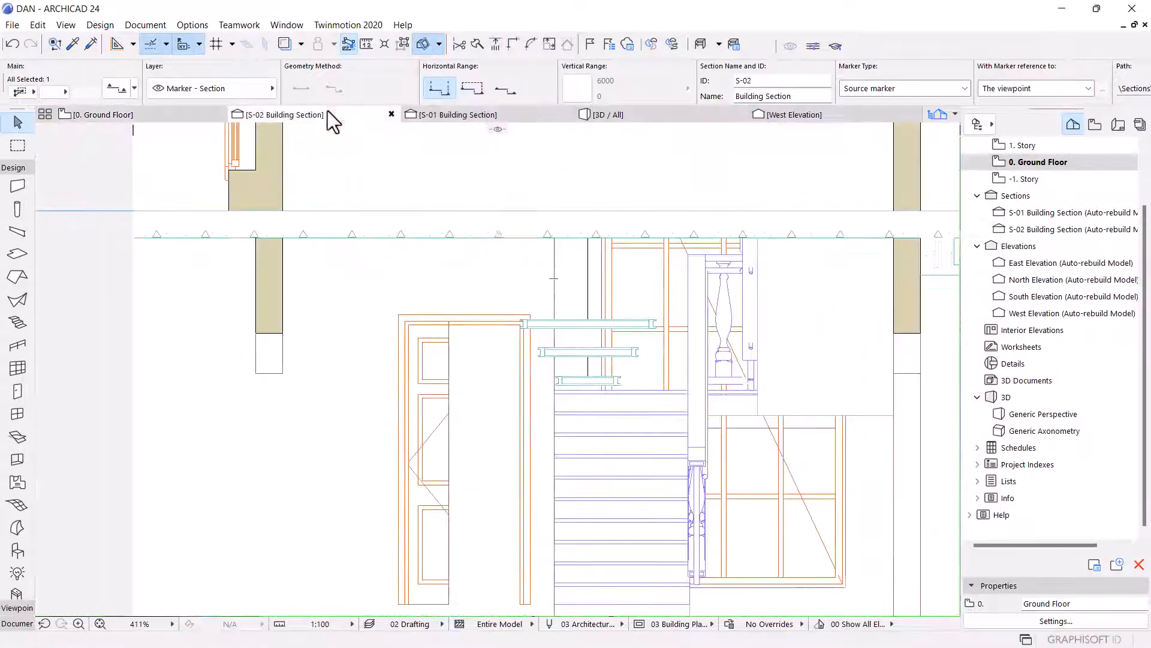
pyautogui.doubleClick(538, 292)
pyautogui.scroll(-5, 624, 437)
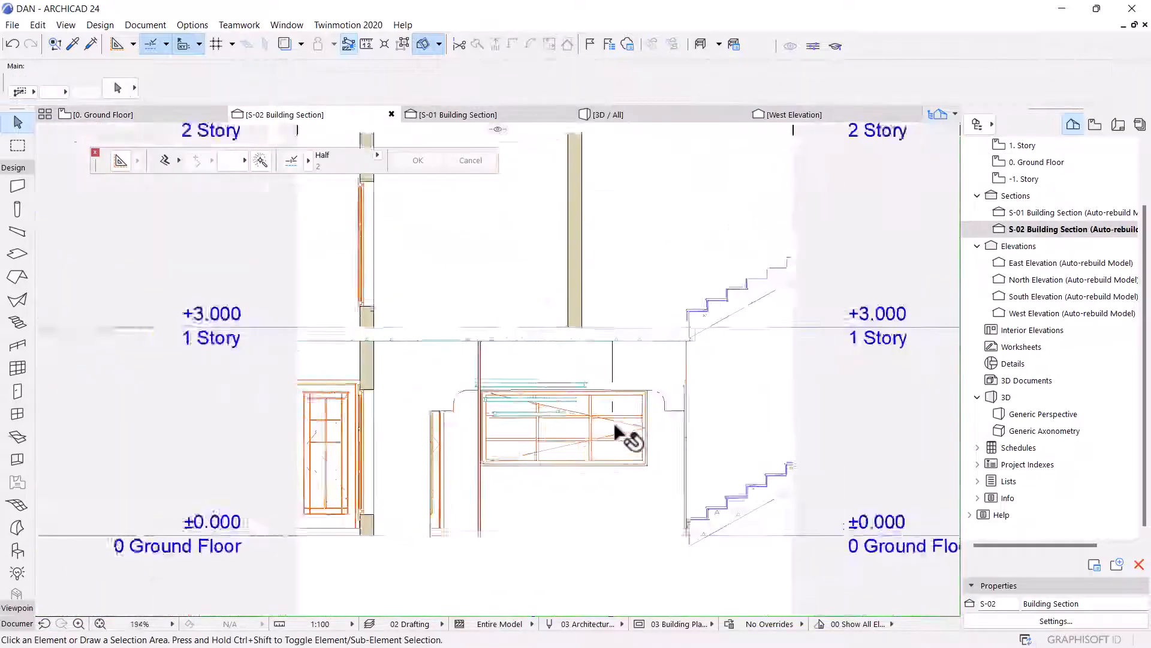
pyautogui.scroll(5, 545, 386)
pyautogui.click(499, 340)
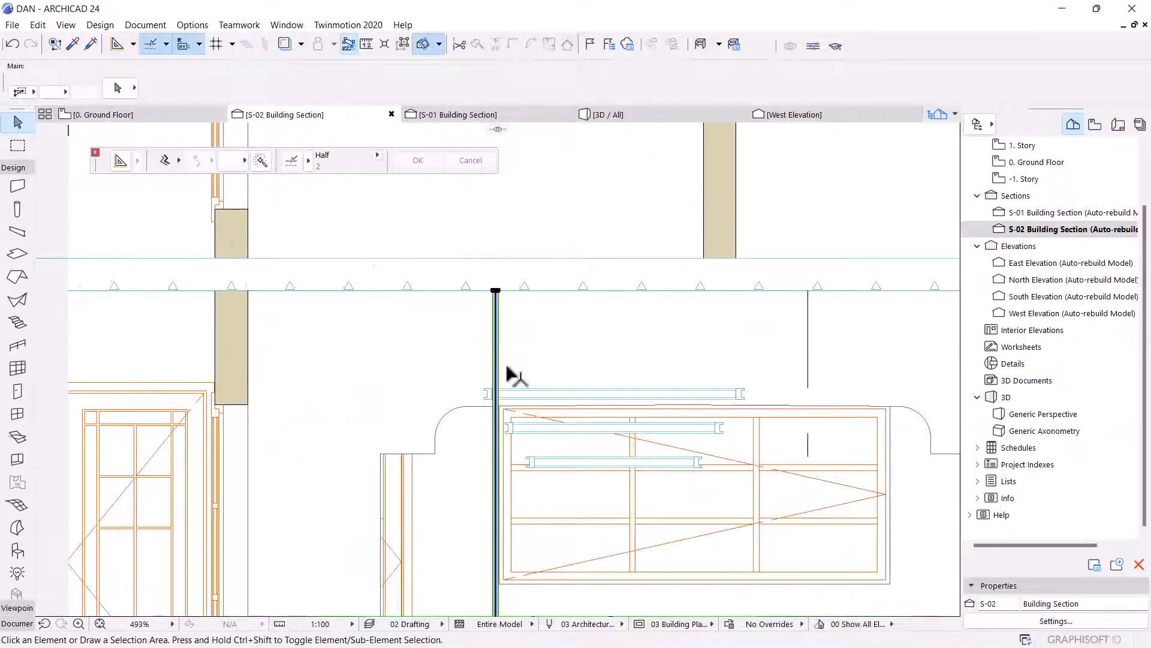
pyautogui.scroll(-2, 514, 484)
pyautogui.scroll(-4, 514, 503)
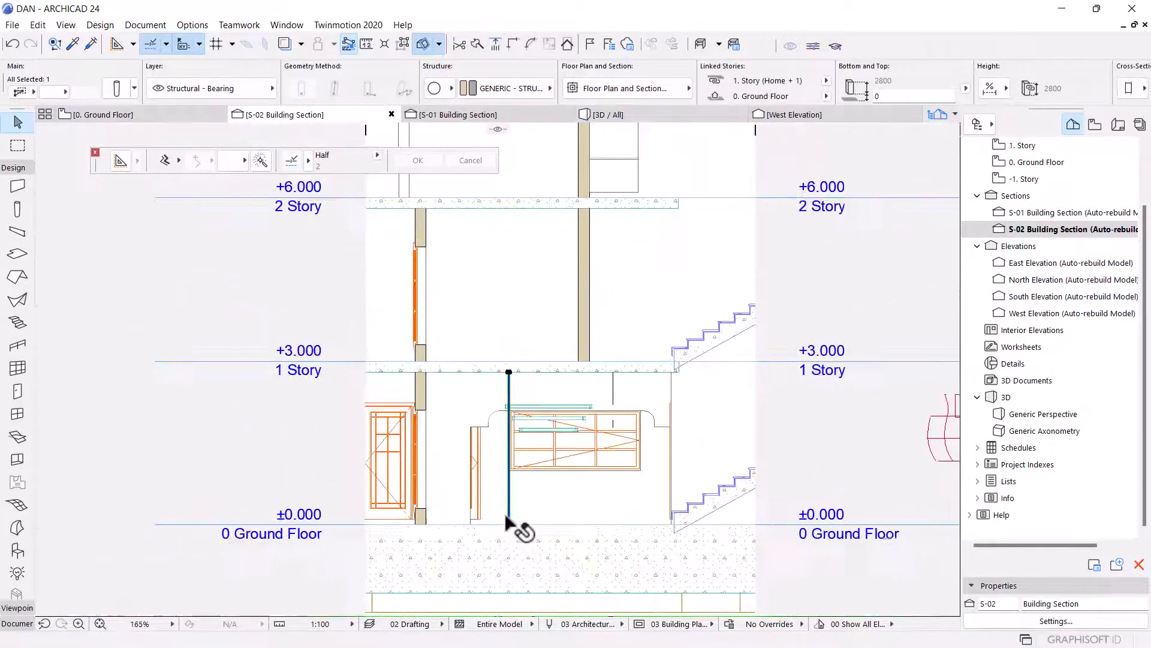
pyautogui.scroll(3, 512, 531)
pyautogui.scroll(3, 512, 538)
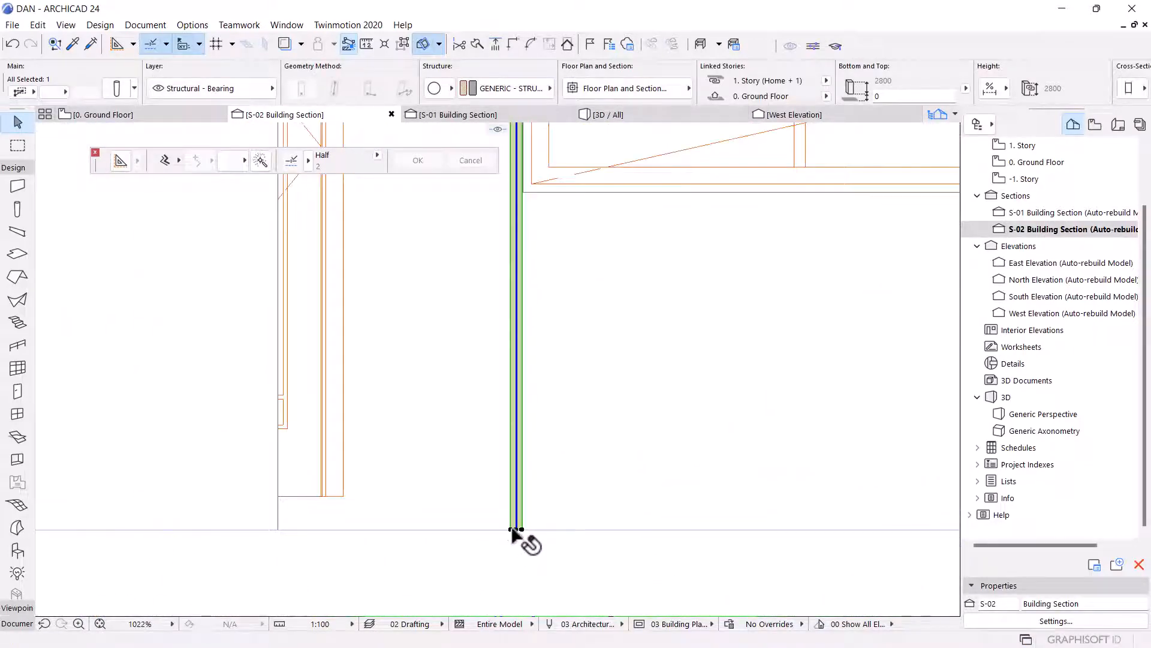
pyautogui.click(514, 529)
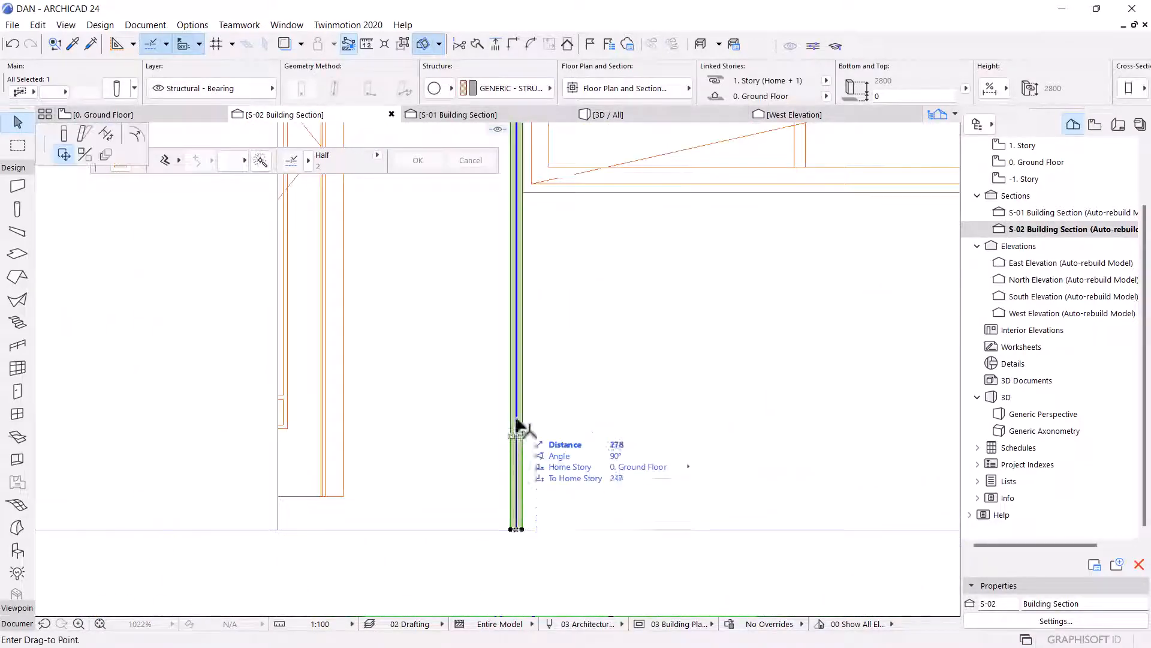
pyautogui.click(63, 136)
pyautogui.scroll(-3, 505, 505)
pyautogui.scroll(-4, 558, 447)
pyautogui.scroll(5, 543, 446)
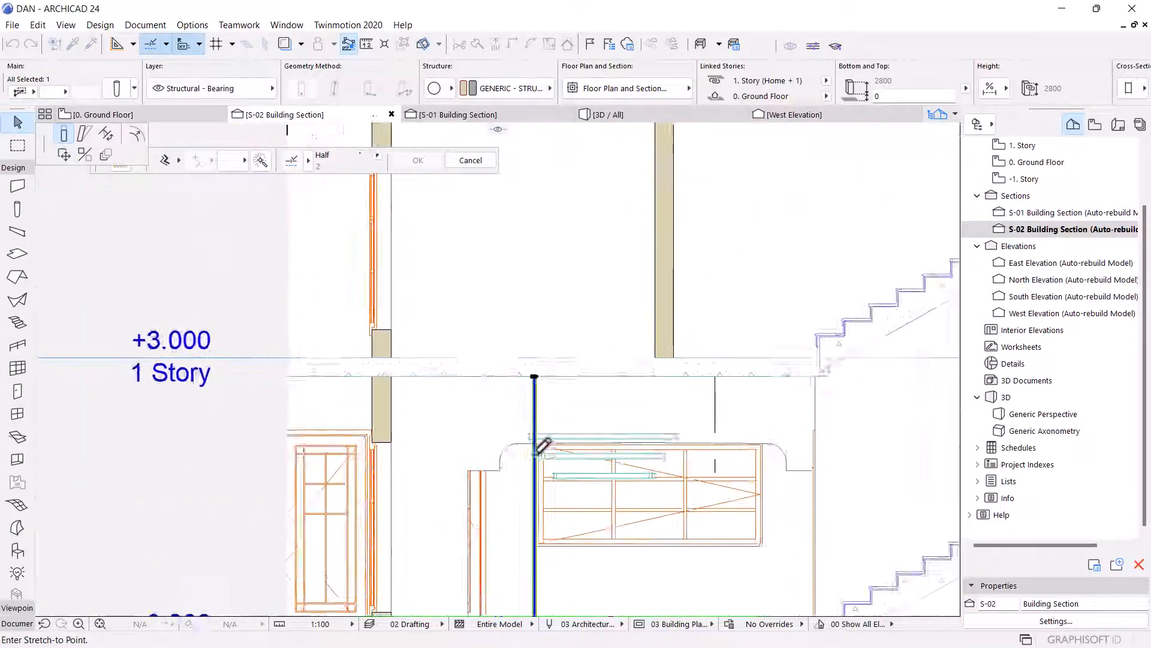
pyautogui.scroll(4, 555, 333)
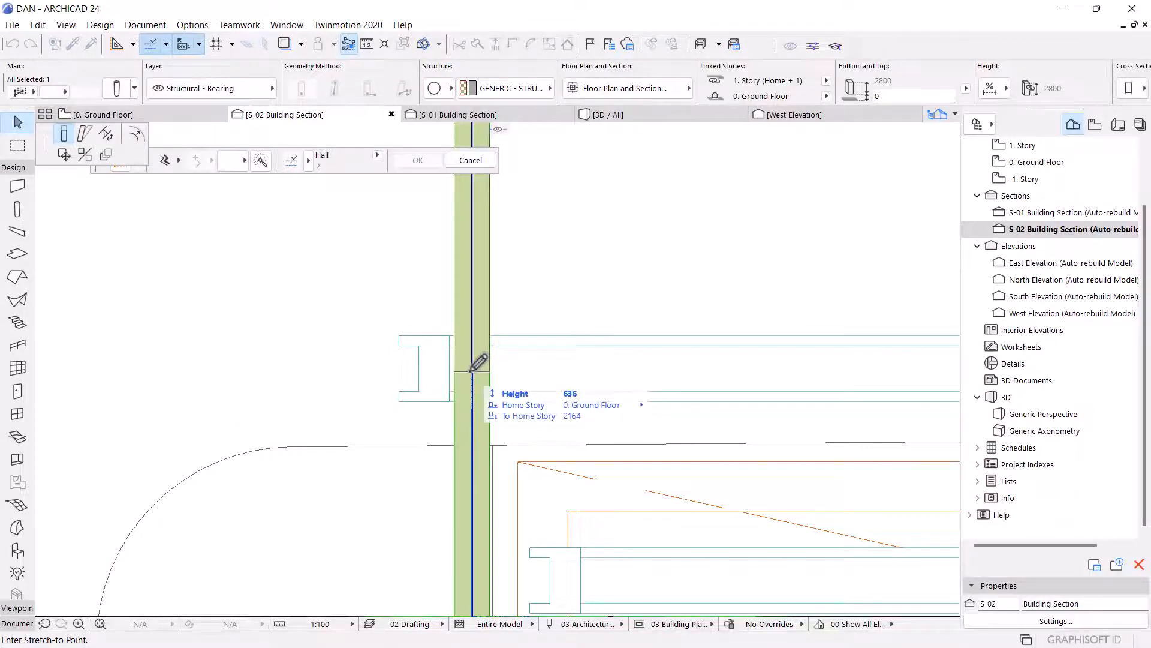
pyautogui.click(478, 362)
# Stretch the column's top down so its height is 125.
pyautogui.scroll(-5, 474, 374)
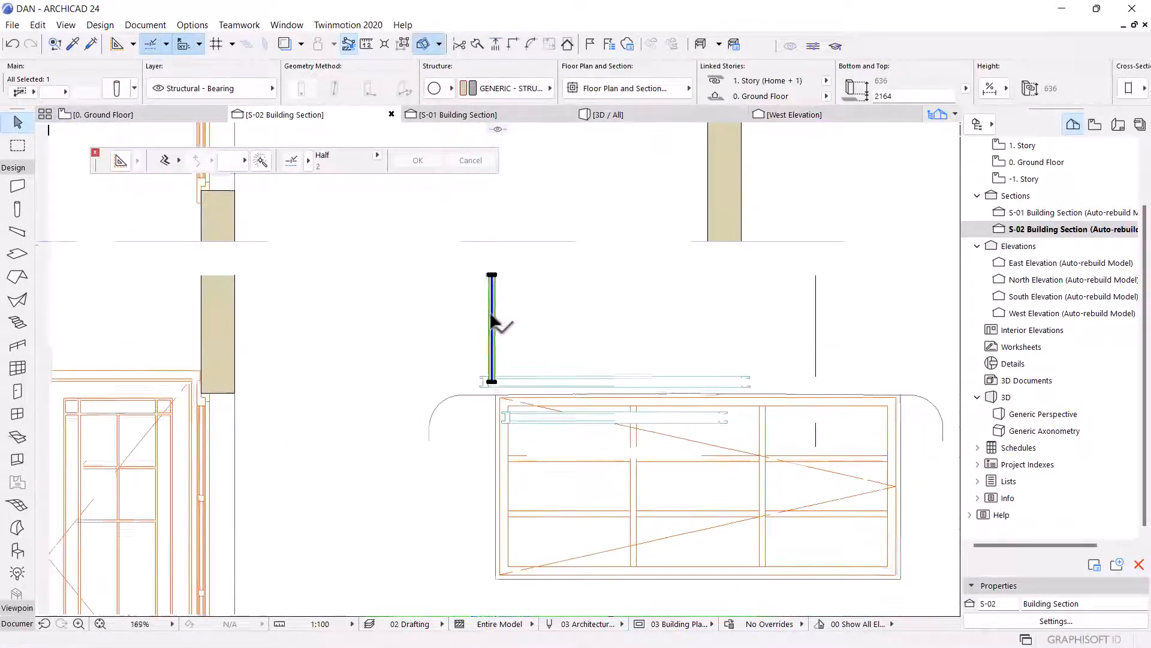
pyautogui.scroll(5, 492, 324)
pyautogui.click(493, 309)
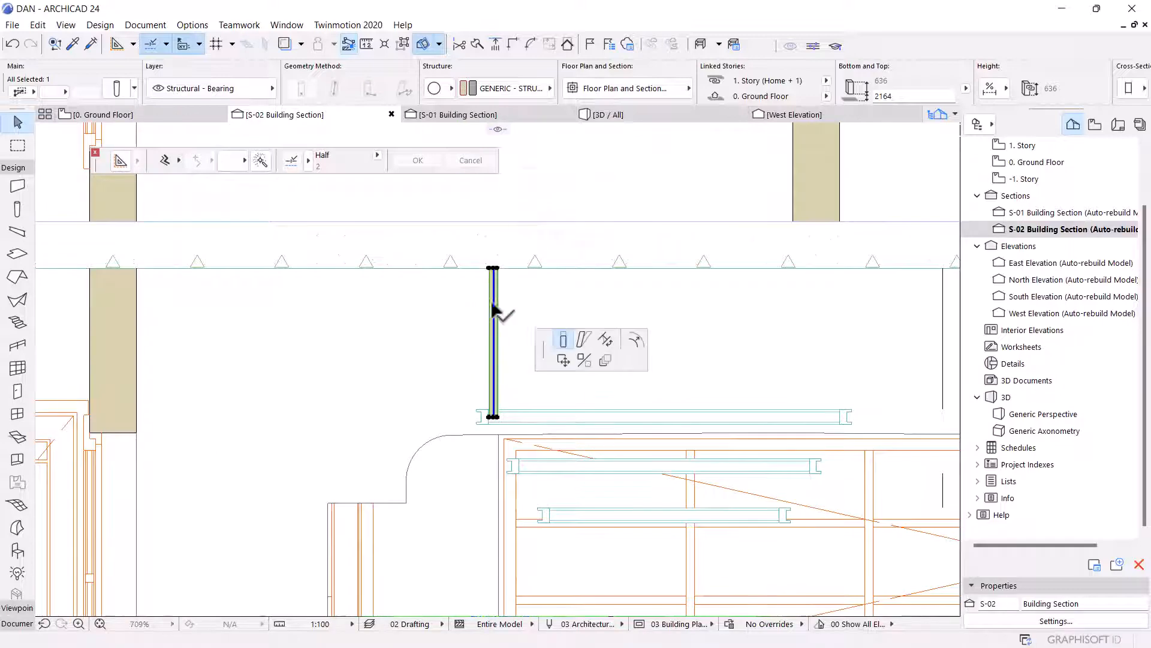
pyautogui.scroll(3, 483, 405)
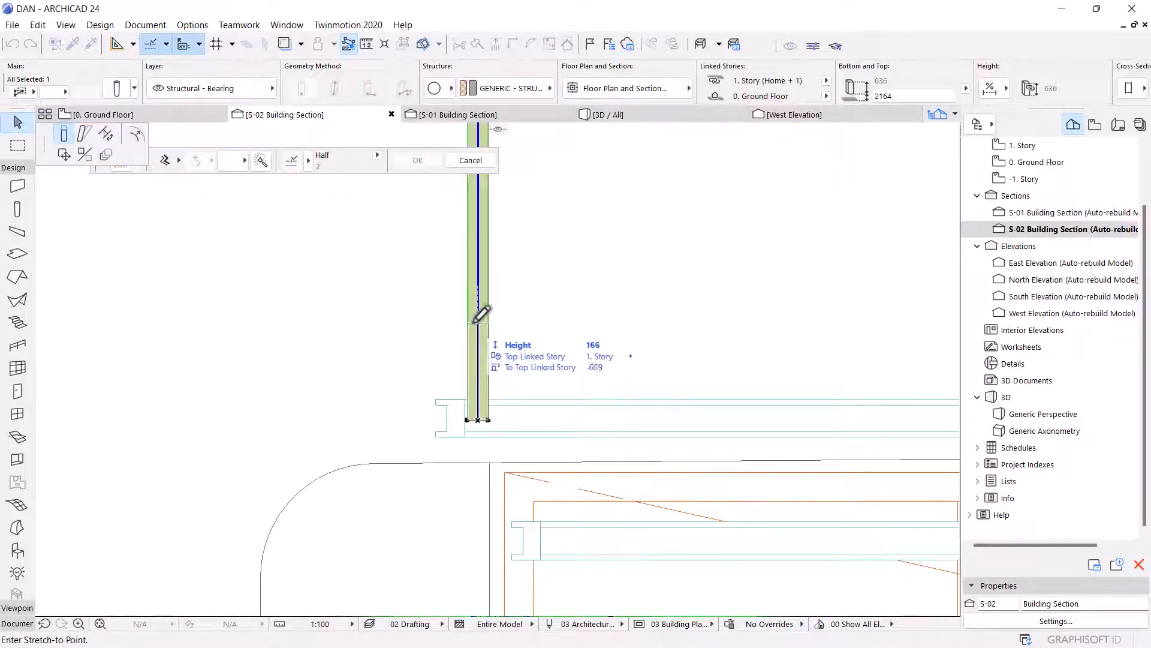
pyautogui.scroll(2, 481, 313)
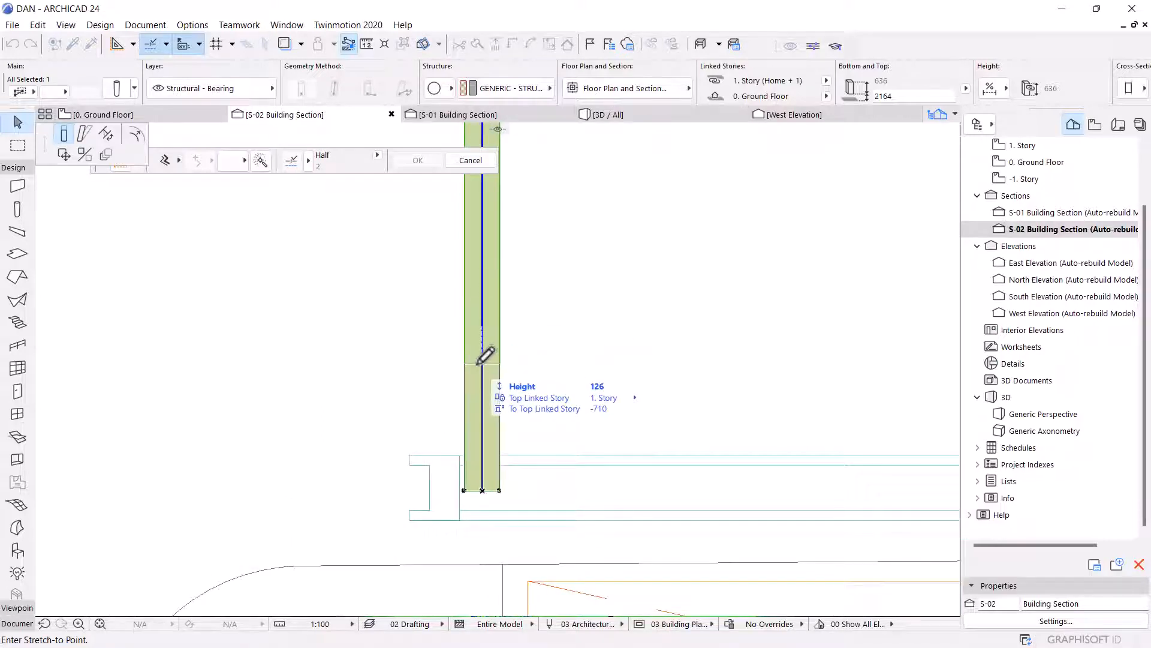
pyautogui.write('125')
pyautogui.press('Return')
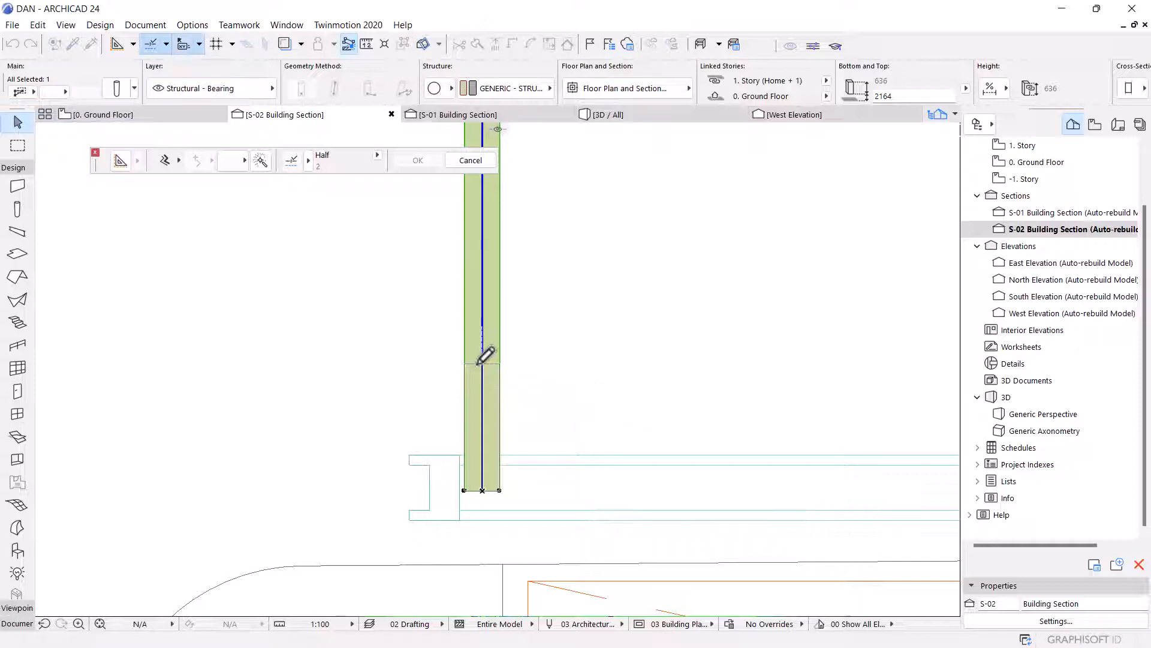
# Create a new surface by duplicating Paint - Glossy White DA 29, named Paint - Glossy White DA 30.
pyautogui.click(197, 24)
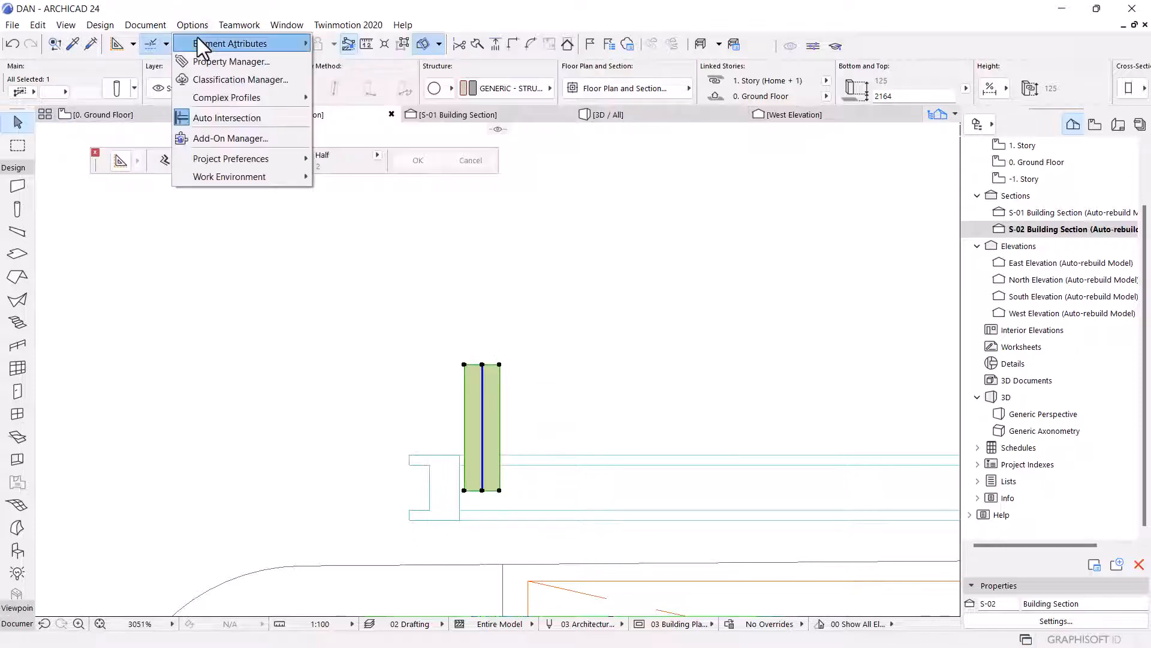
pyautogui.moveTo(200, 40)
pyautogui.click(423, 116)
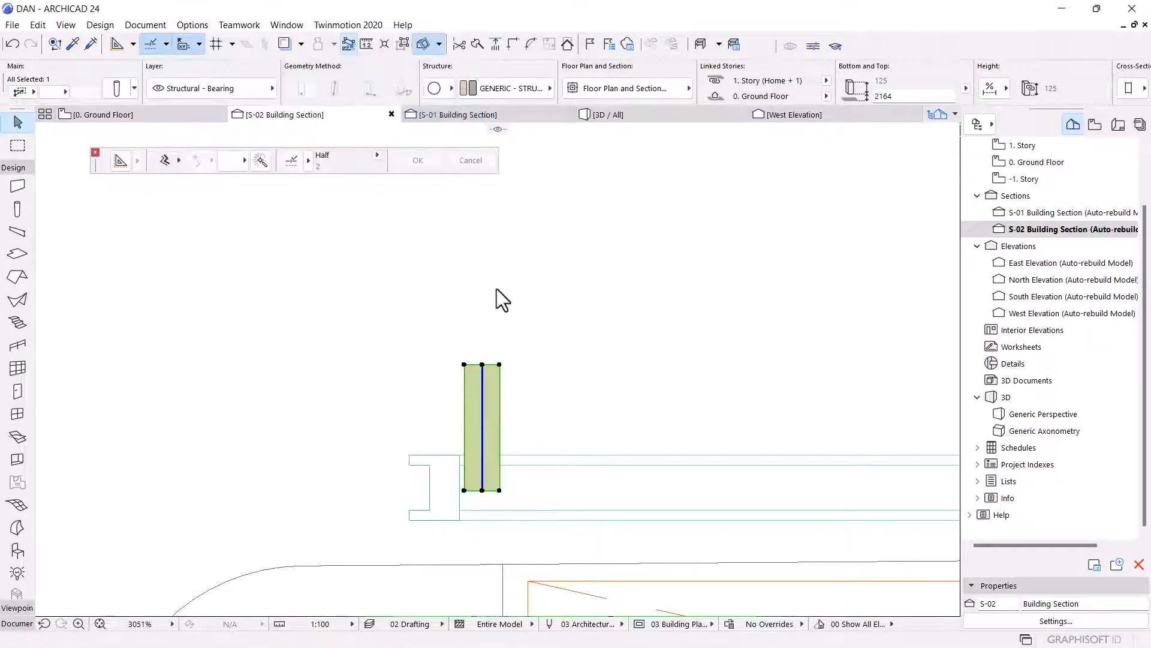
pyautogui.click(560, 67)
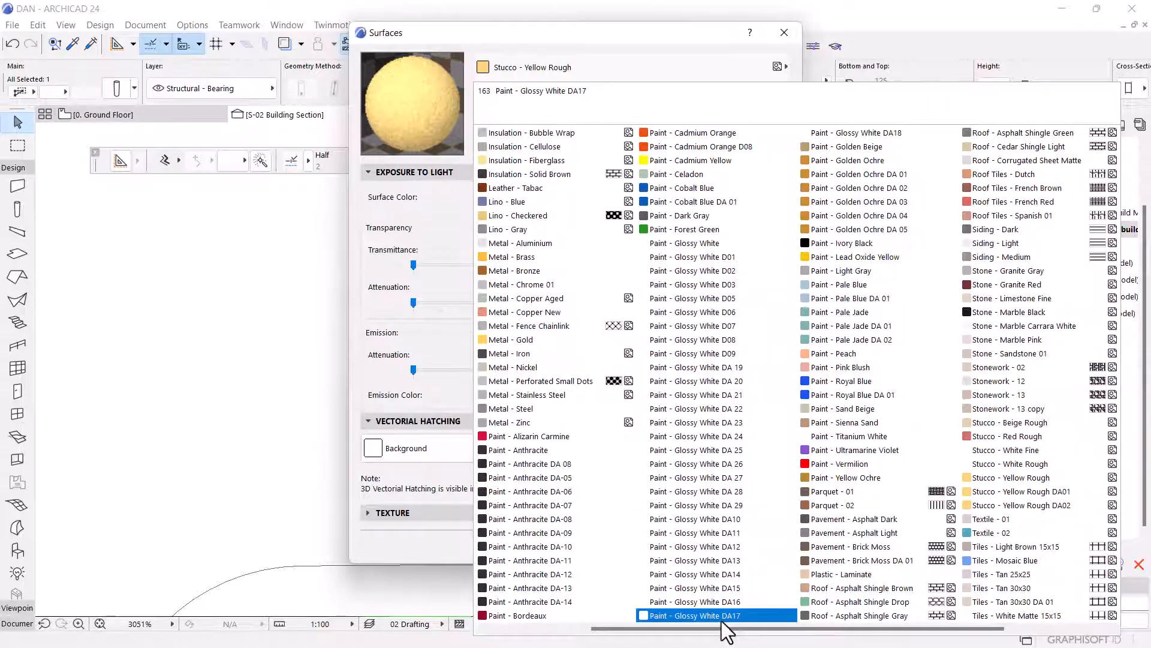
pyautogui.click(737, 507)
pyautogui.click(510, 98)
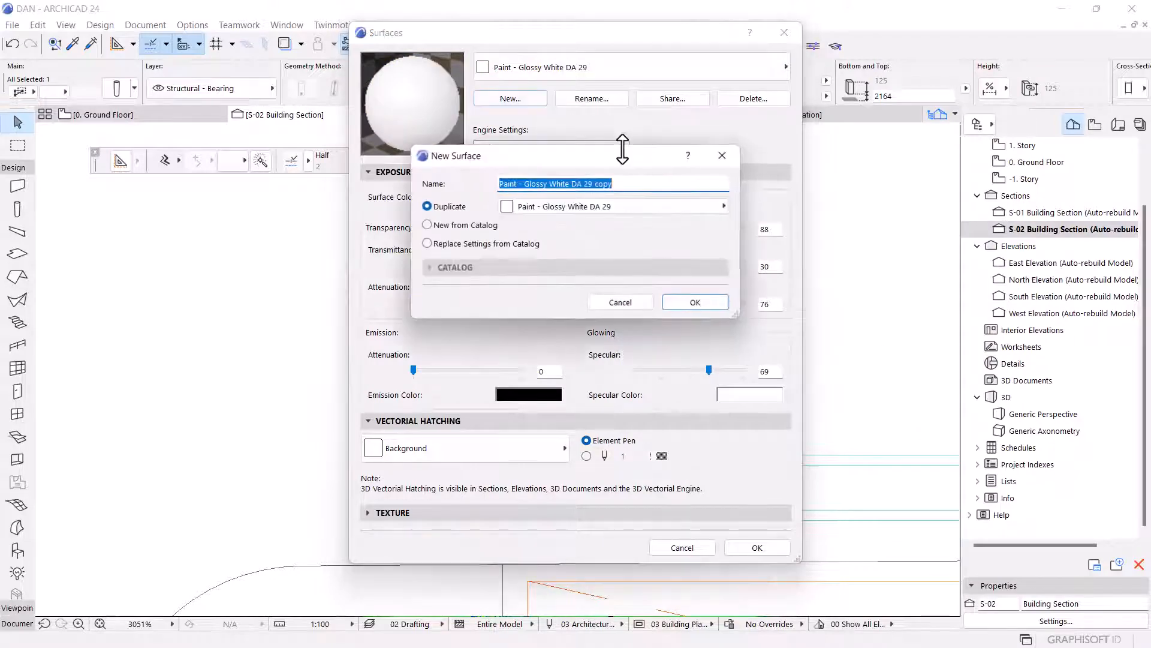
pyautogui.moveTo(613, 182); pyautogui.dragTo(588, 180)
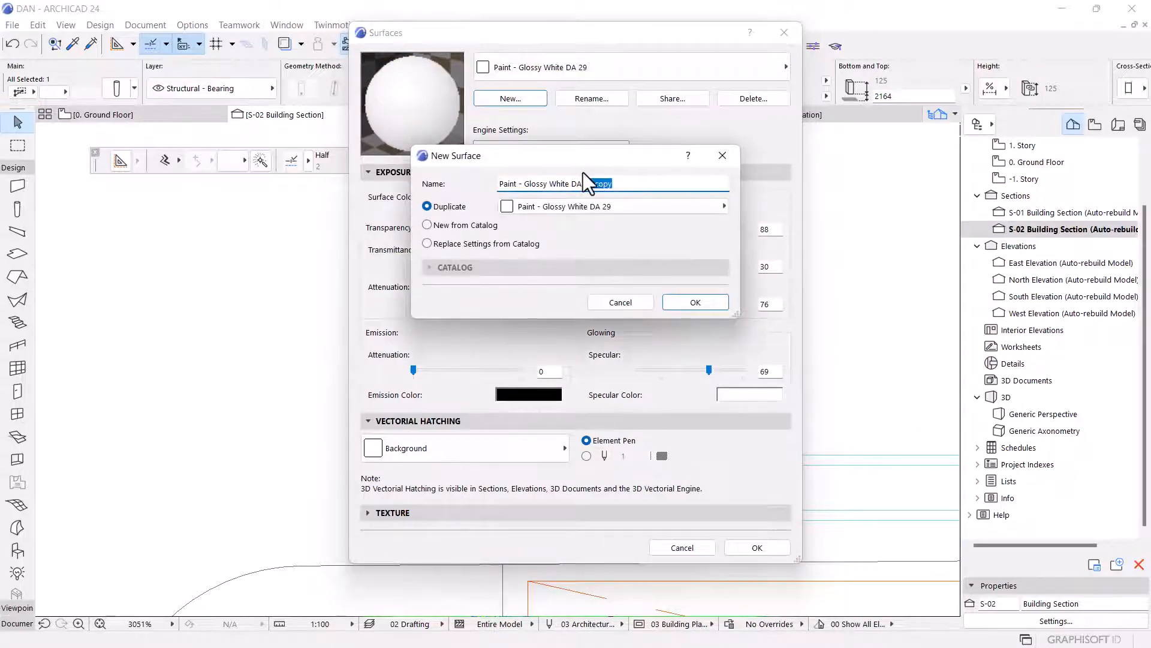
pyautogui.click(685, 301)
# Duplicate the Paint - Anthracite DA-14 surface as another new surface and close the Surfaces dialog.
pyautogui.click(520, 60)
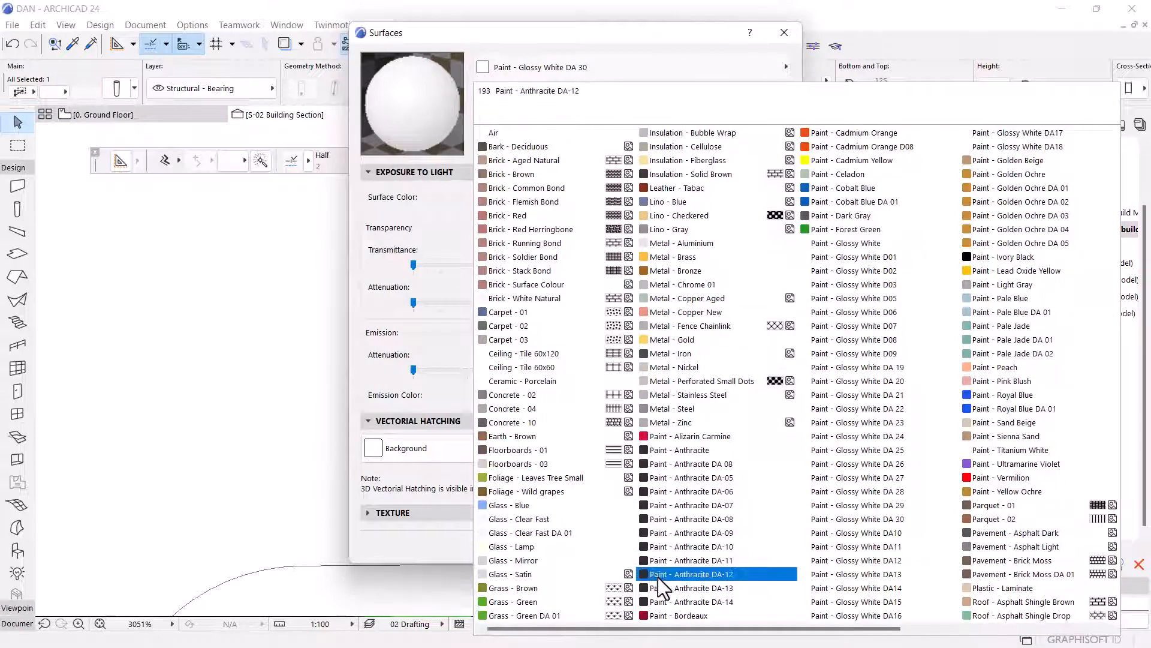
pyautogui.click(670, 602)
pyautogui.click(531, 97)
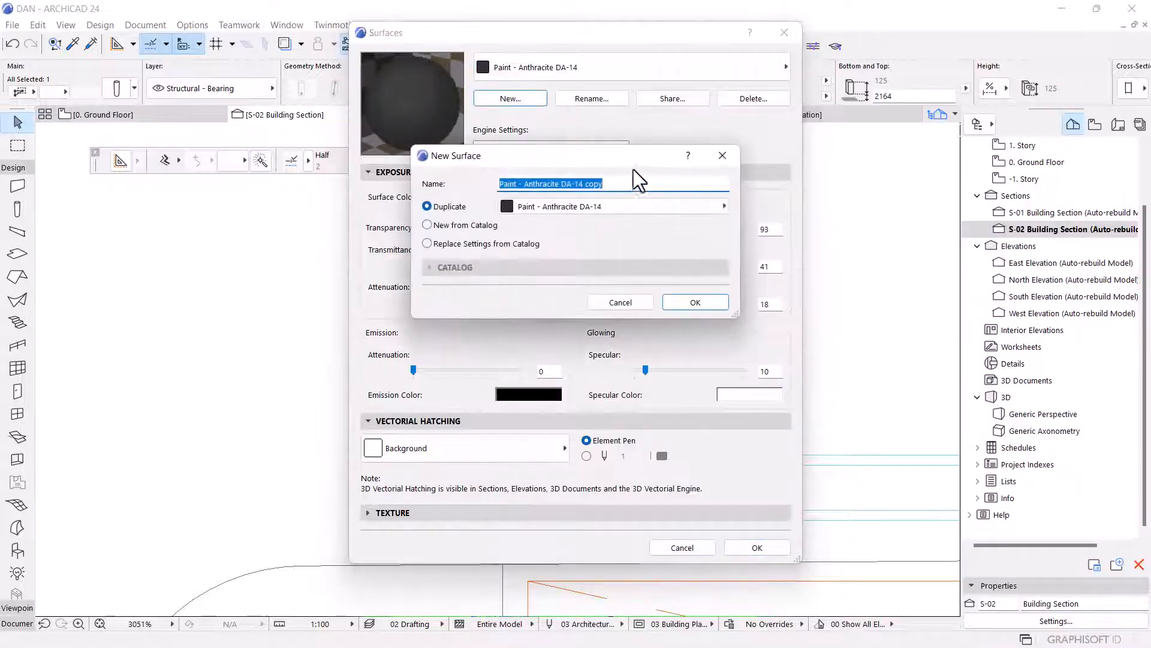
pyautogui.moveTo(616, 186); pyautogui.dragTo(578, 183)
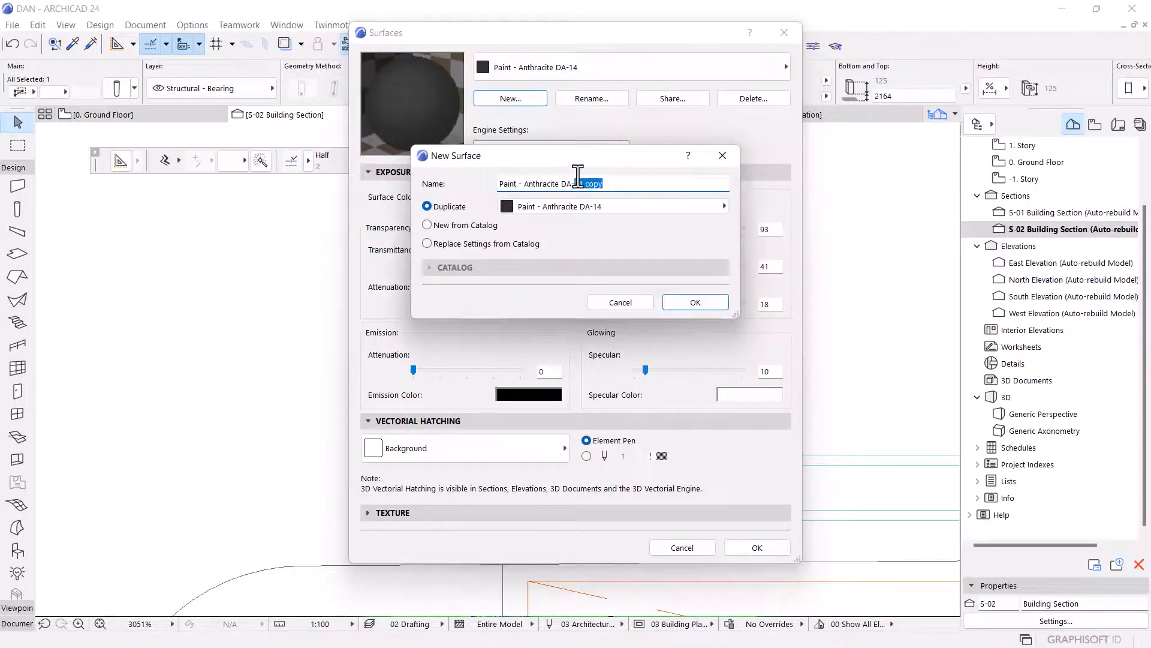
pyautogui.press('BackSpace')
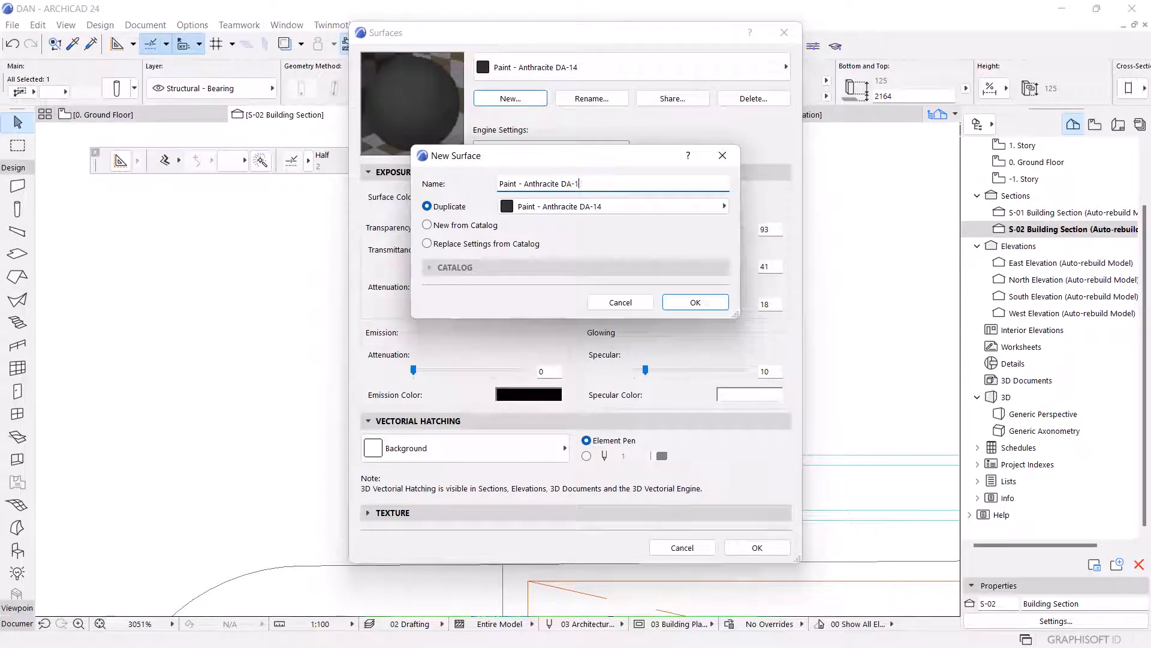
pyautogui.click(695, 302)
pyautogui.click(757, 547)
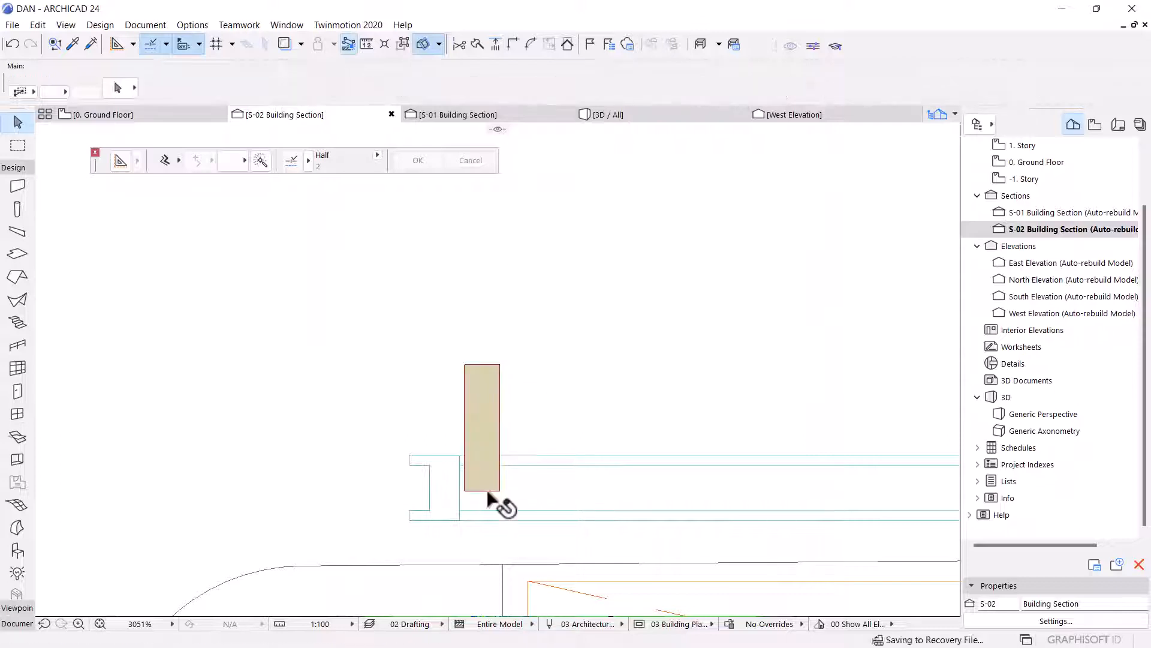
# Drag a copy of the round column straight up so it sits on top of the existing column.
pyautogui.hotkey('ctrl', 'shift', 'd')
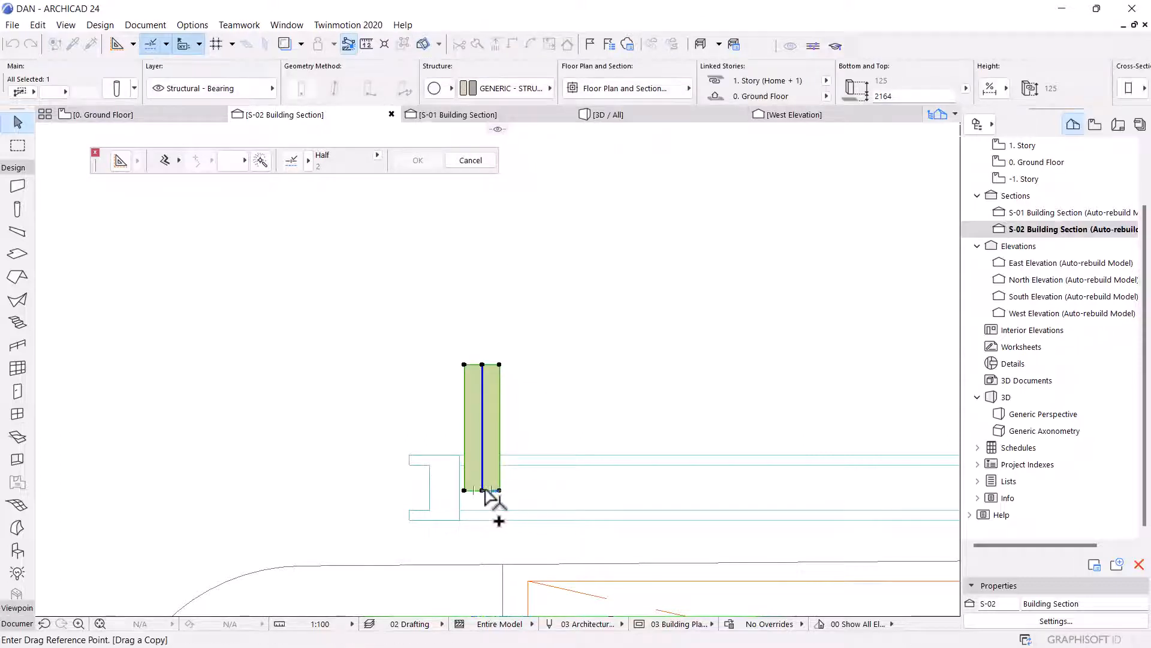
pyautogui.click(482, 489)
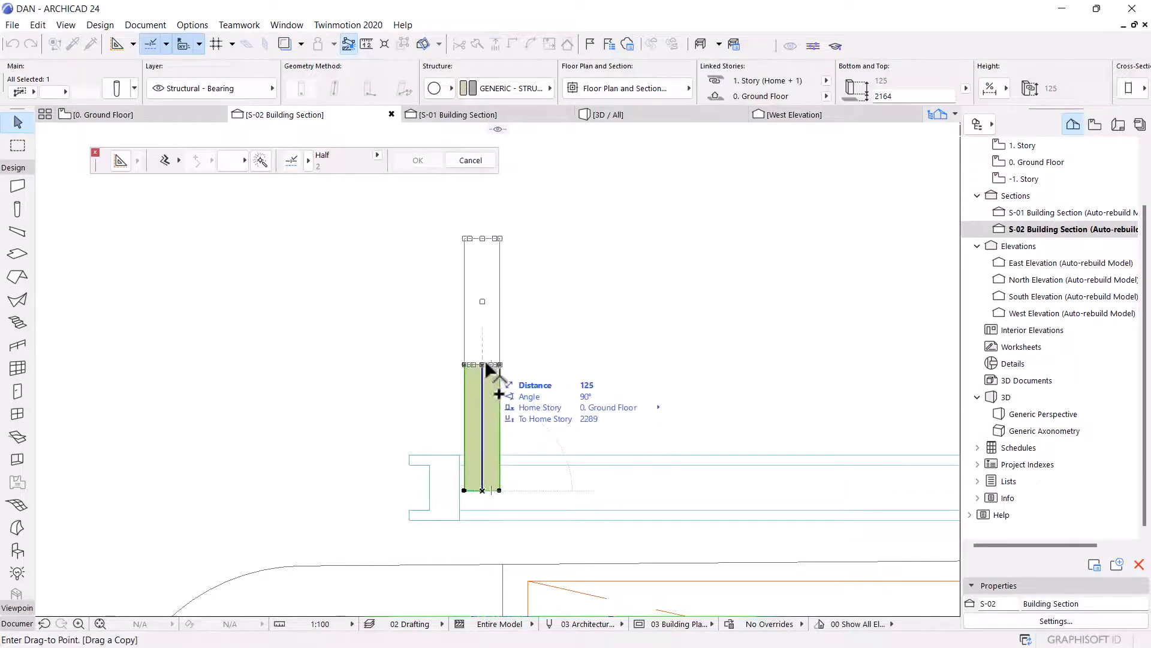
pyautogui.click(486, 365)
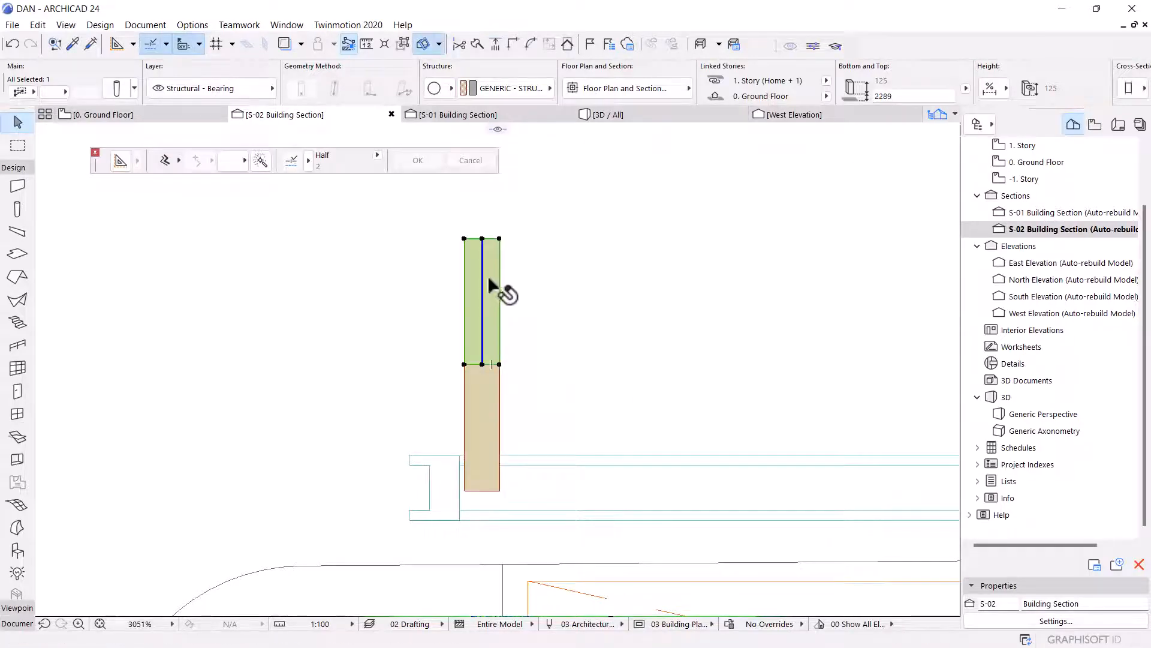
# Set the copied column's diameter to 25.
pyautogui.hotkey('ctrl', 't')
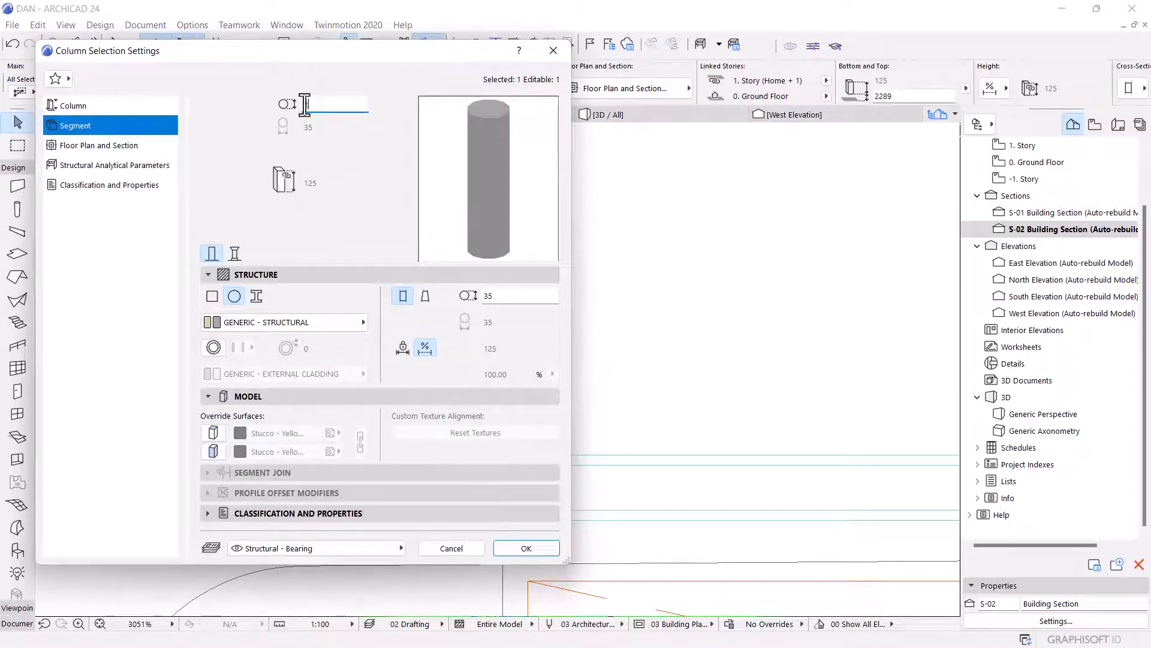
pyautogui.write('25')
pyautogui.click(526, 549)
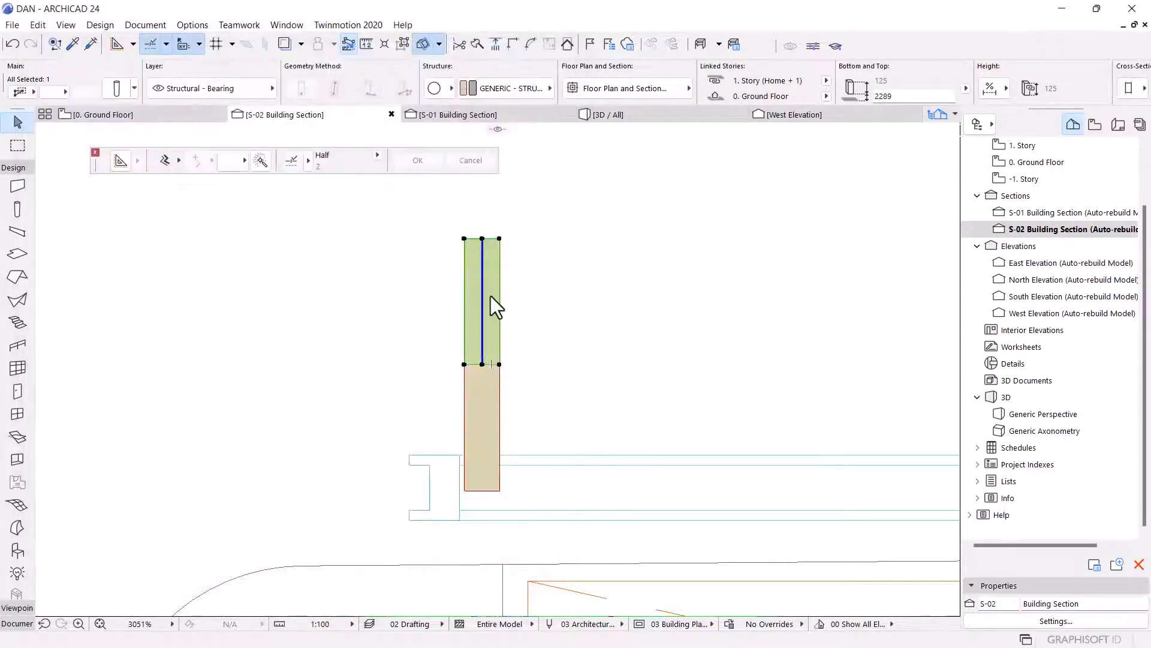
# Stretch the thin column's top up to the underside of the upper slab line.
pyautogui.scroll(-3, 498, 363)
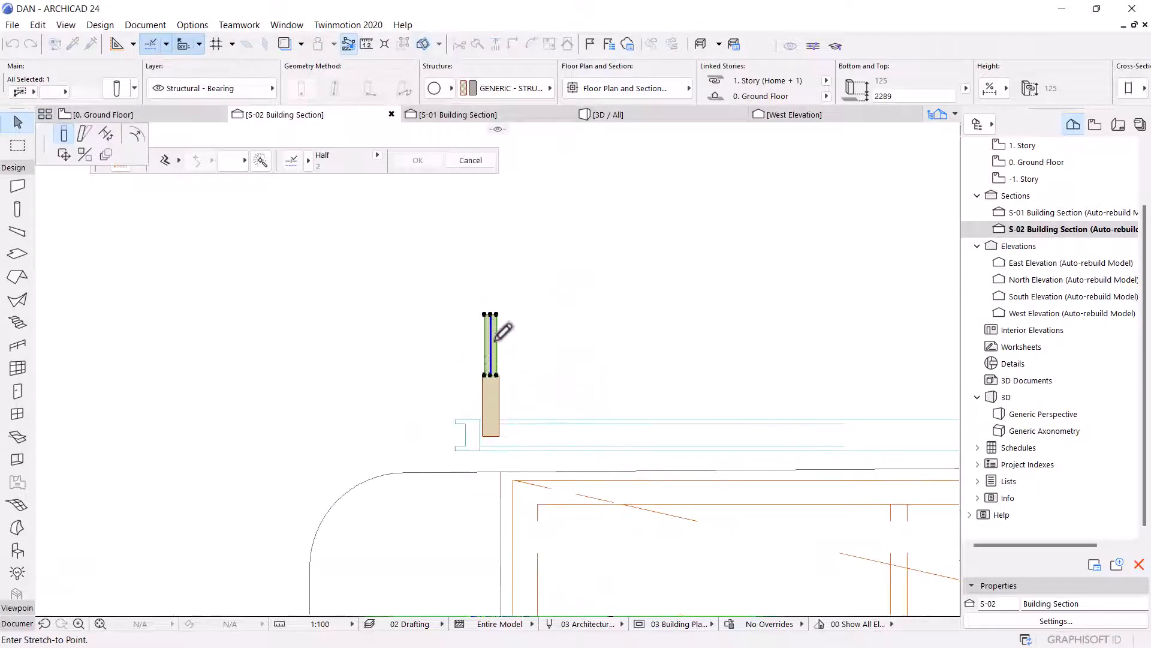
pyautogui.scroll(-4, 516, 378)
pyautogui.scroll(4, 514, 301)
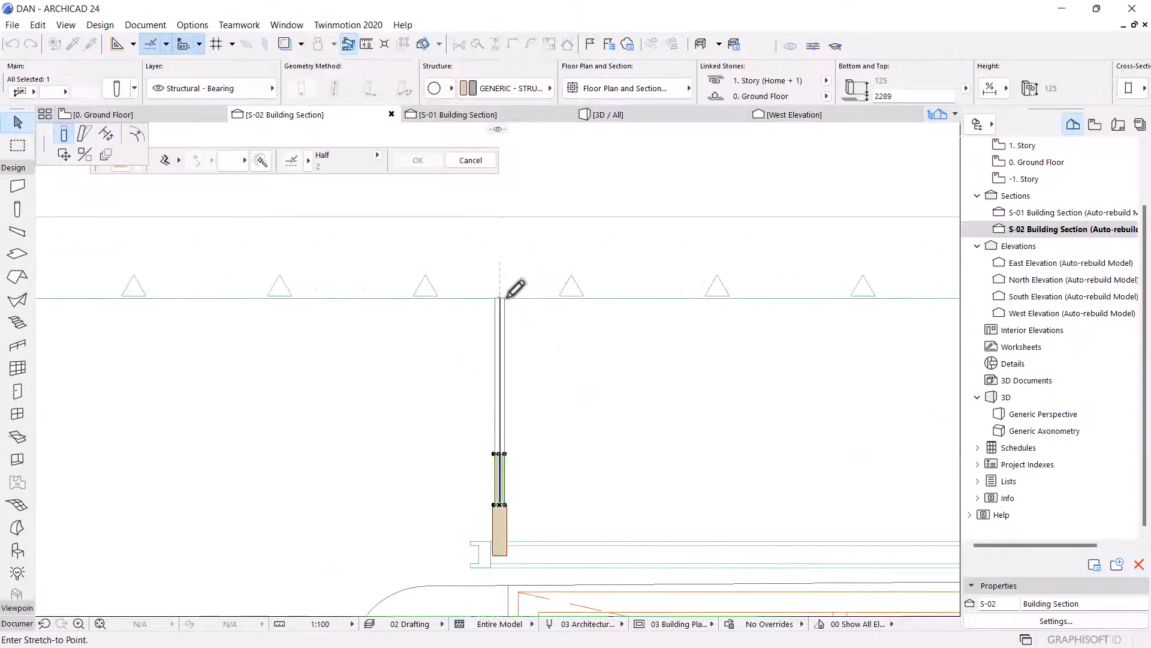
pyautogui.click(507, 297)
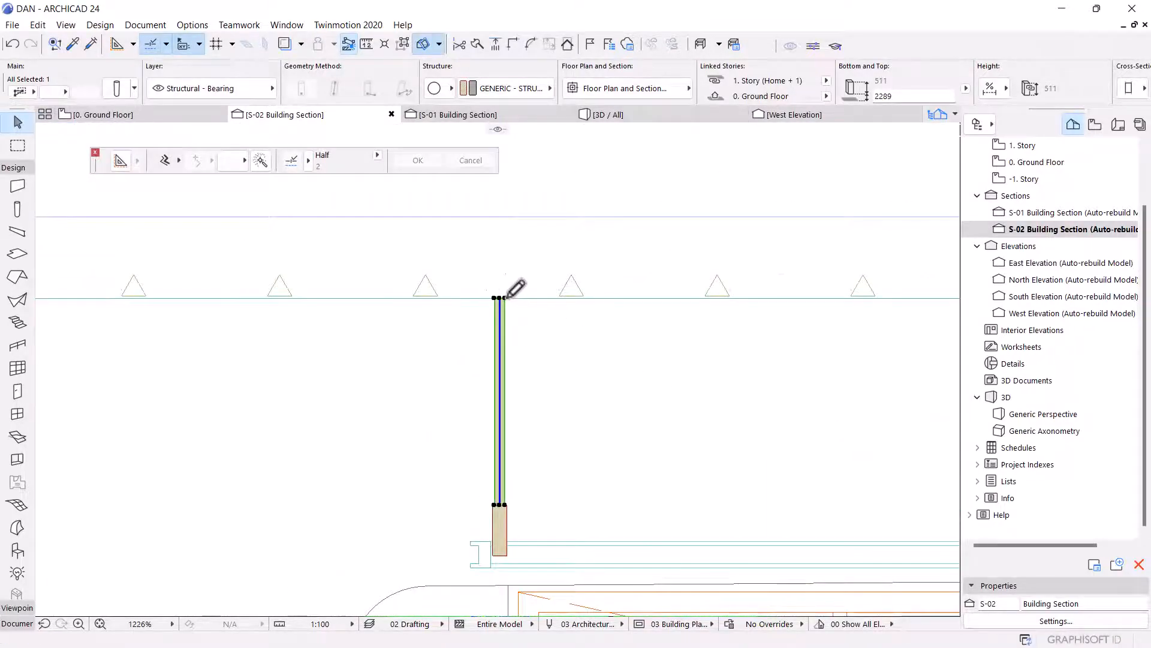
# Override both of the thin column's surfaces with Paint - Glossy White DA 30.
pyautogui.hotkey('ctrl', 't')
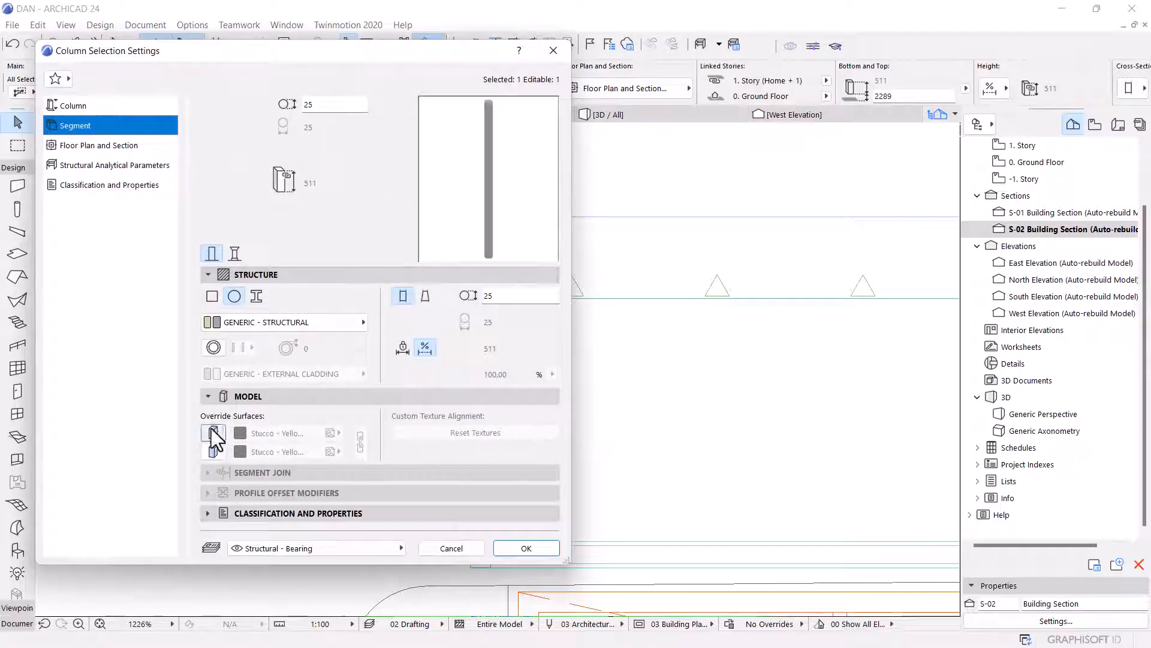
pyautogui.click(211, 429)
pyautogui.click(210, 452)
pyautogui.click(286, 432)
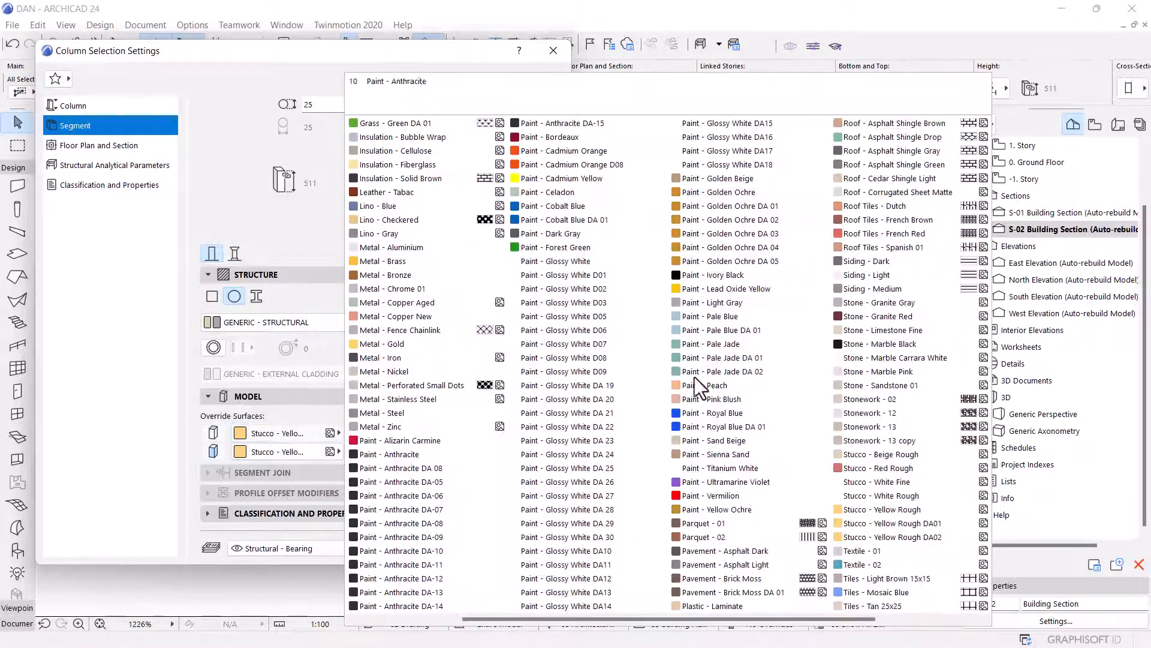
pyautogui.click(623, 541)
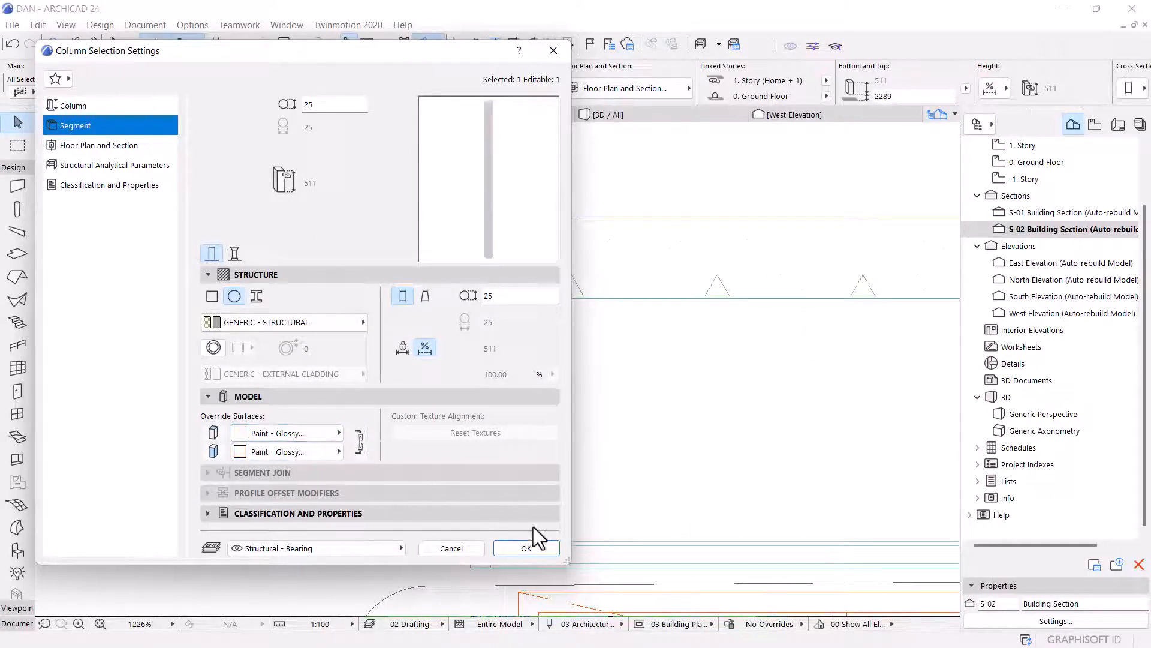
pyautogui.click(541, 549)
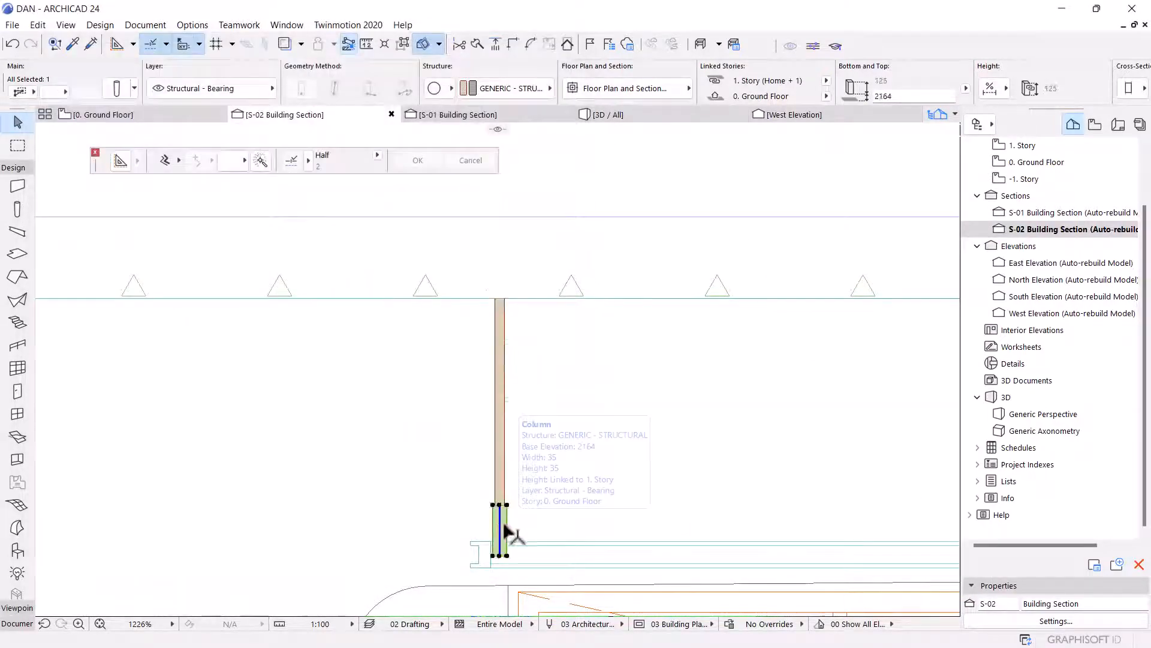
# Override both surfaces of the short lower column with Paint - Anthracite DA-15.
pyautogui.hotkey('ctrl', 't')
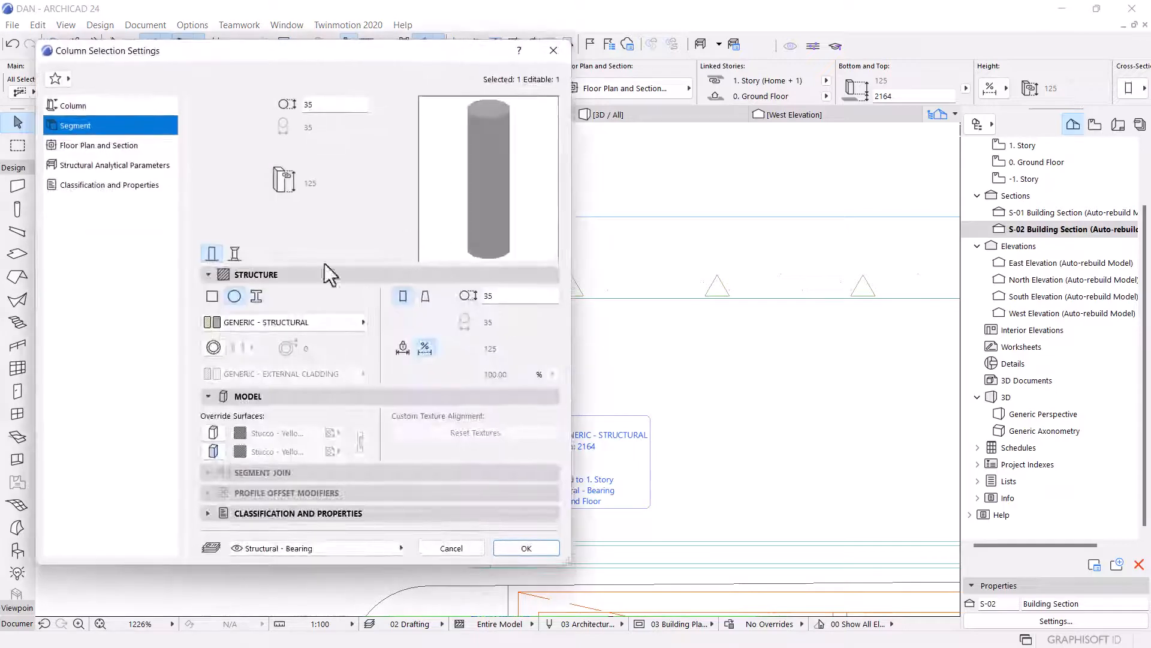
pyautogui.click(211, 452)
pyautogui.click(268, 434)
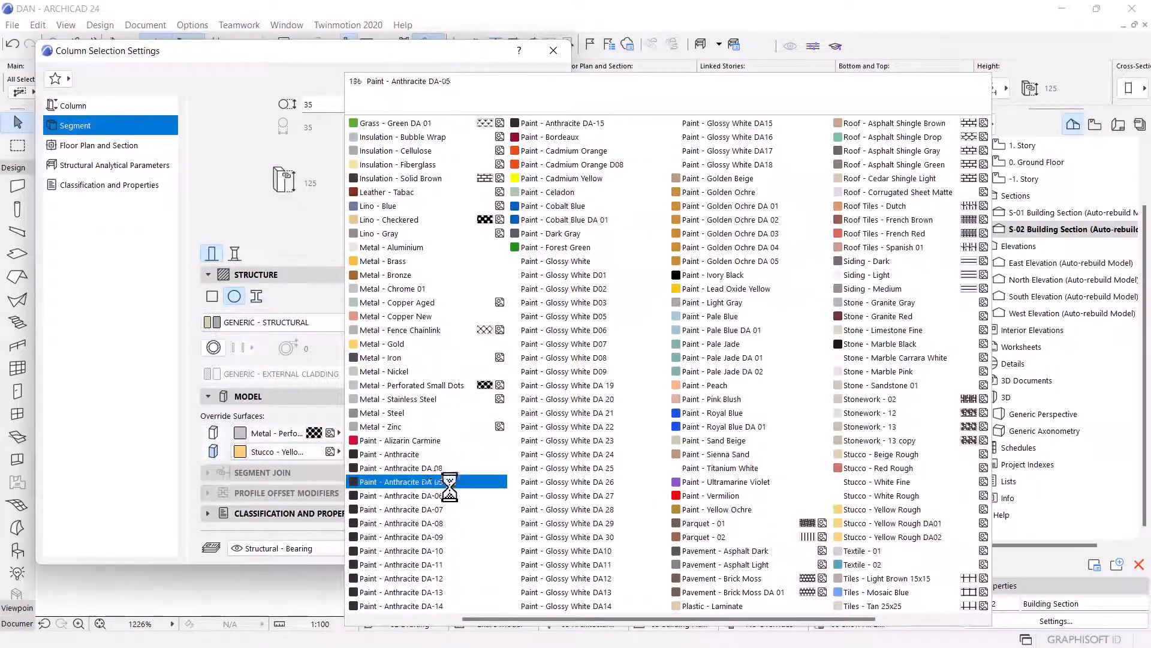
pyautogui.click(573, 123)
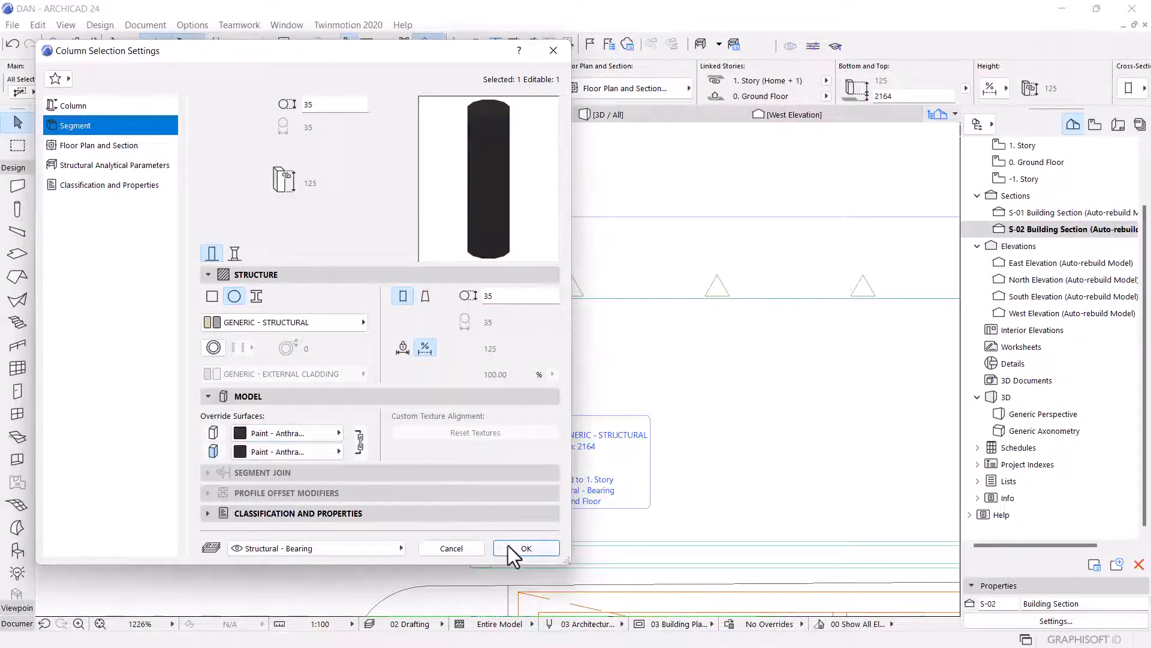
pyautogui.click(527, 548)
# Drag a copy of the two column pieces down onto the lower landing slab in the section.
pyautogui.scroll(3, 507, 561)
pyautogui.scroll(2, 506, 559)
pyautogui.scroll(-6, 586, 372)
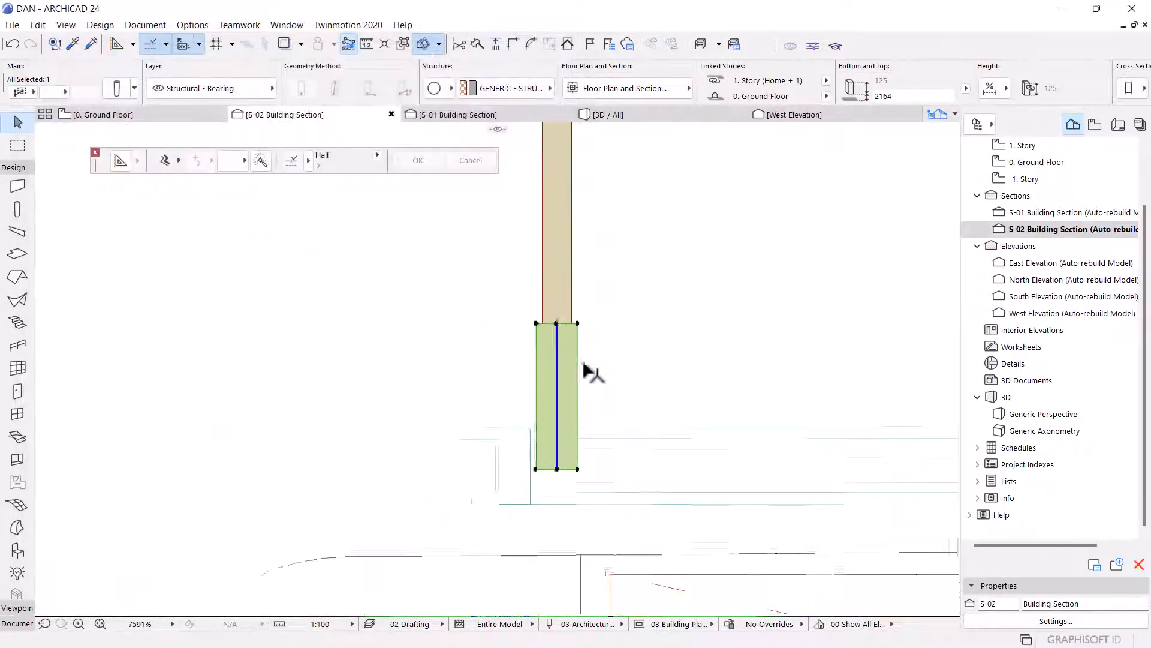
pyautogui.scroll(5, 583, 436)
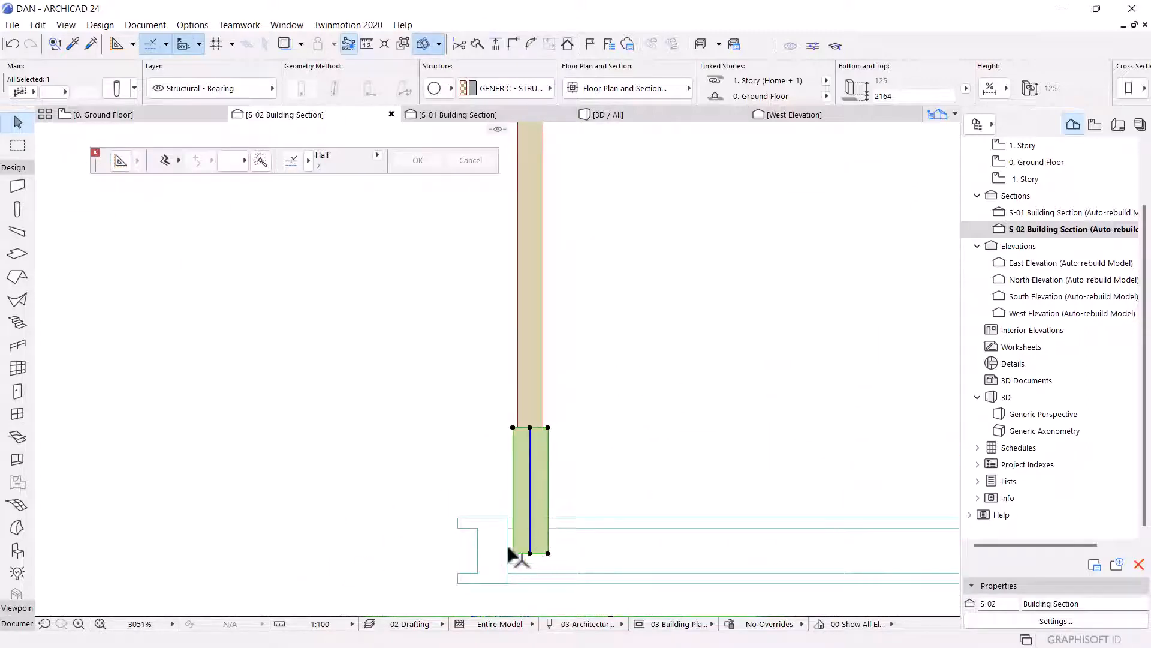
pyautogui.scroll(3, 514, 558)
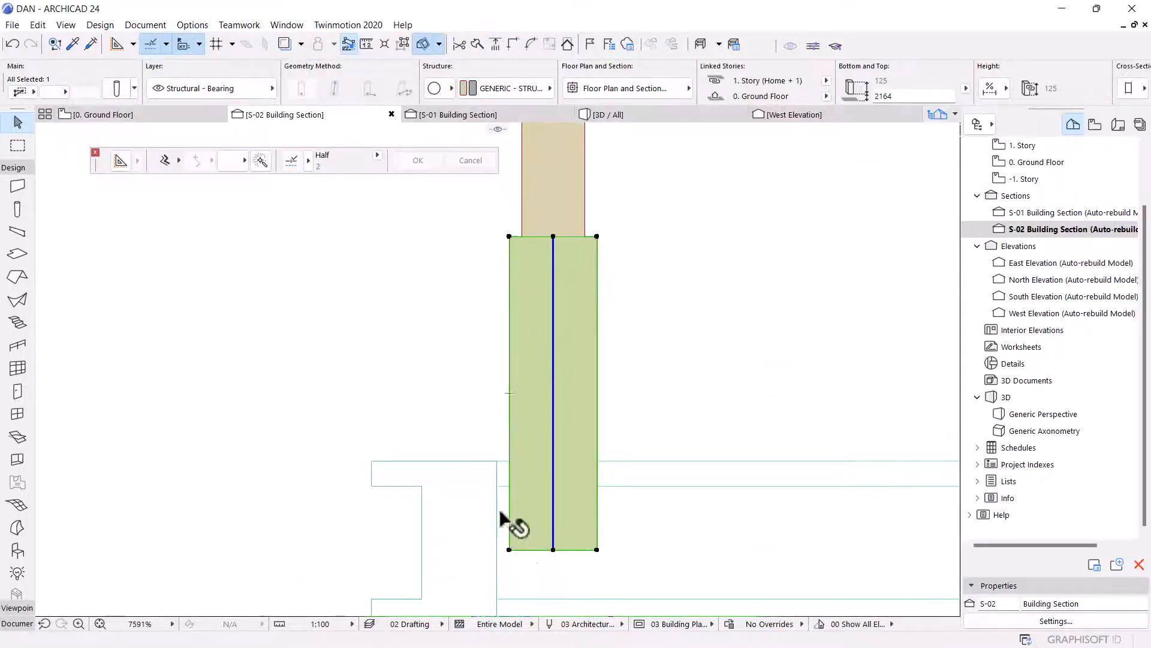
pyautogui.scroll(-5, 495, 514)
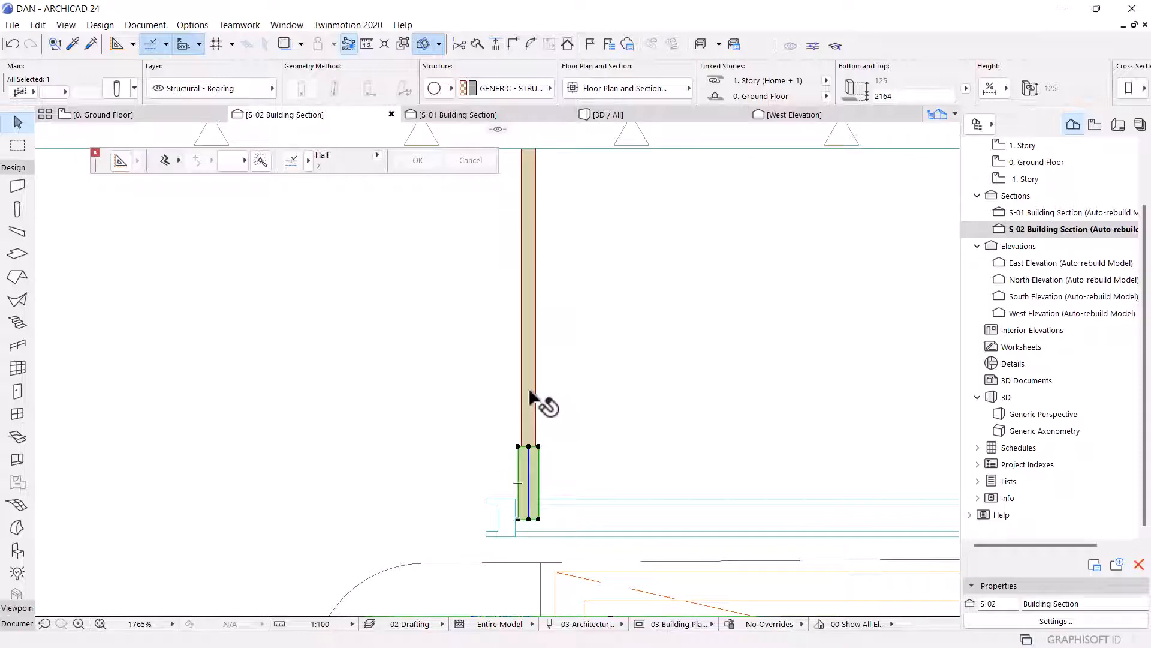
pyautogui.keyDown('shift'); pyautogui.click(527, 387); pyautogui.keyUp('shift')
pyautogui.scroll(-4, 569, 360)
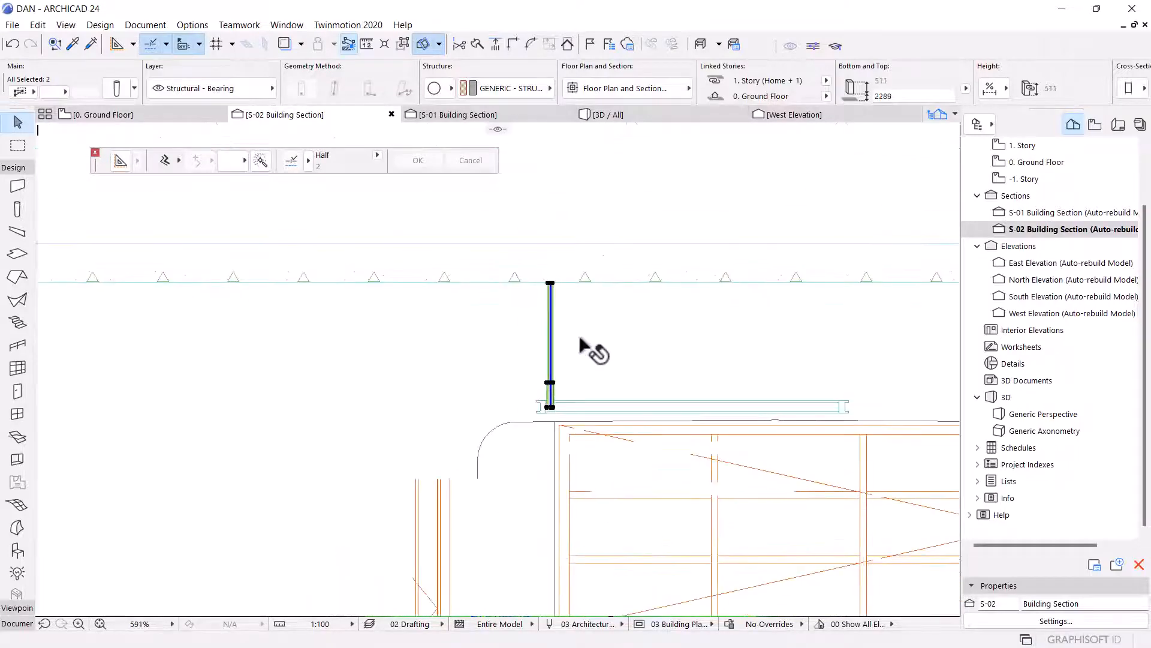
pyautogui.scroll(-1, 547, 300)
pyautogui.hotkey('ctrl', 'shift', 'd')
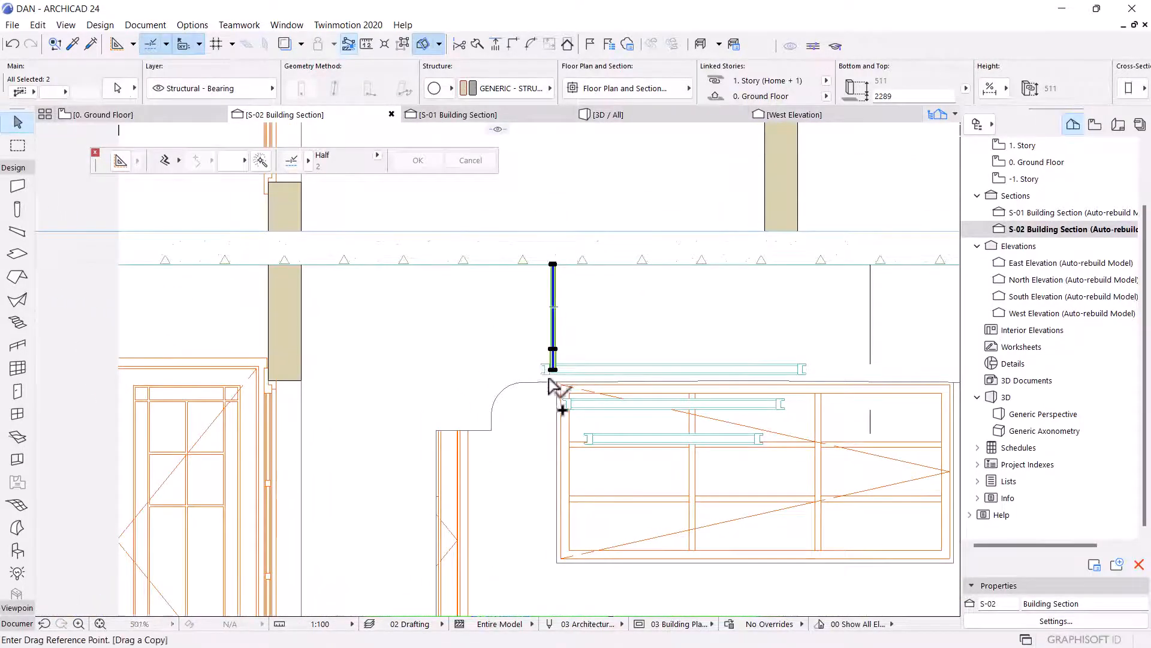
pyautogui.scroll(6, 549, 383)
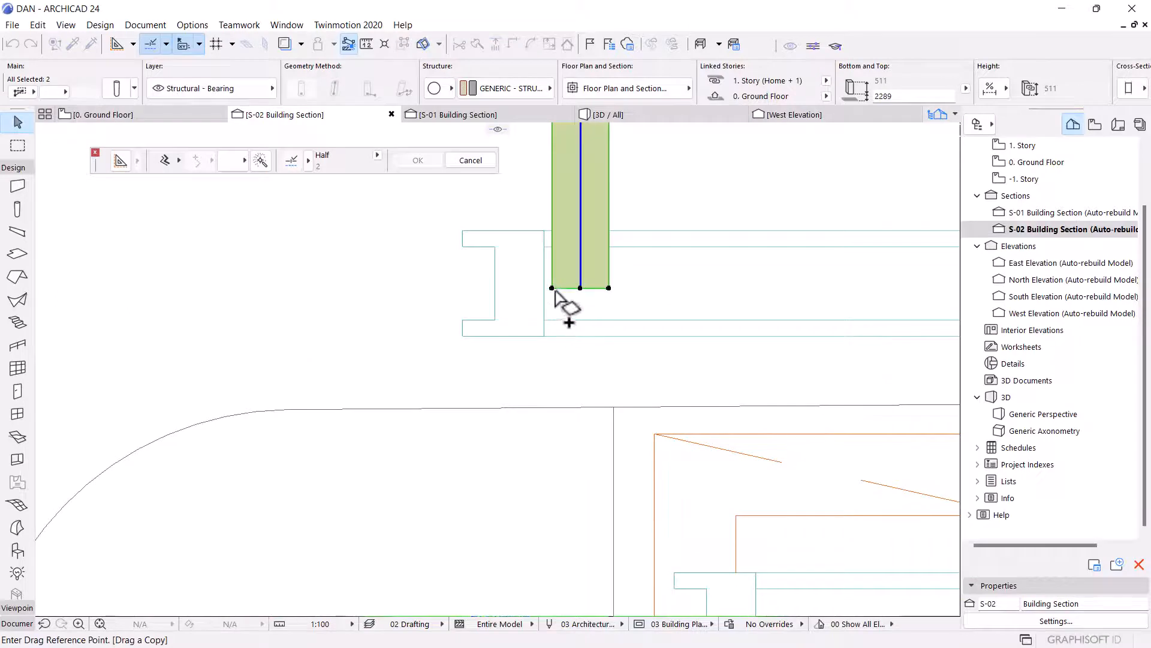
pyautogui.click(552, 287)
pyautogui.scroll(-5, 565, 205)
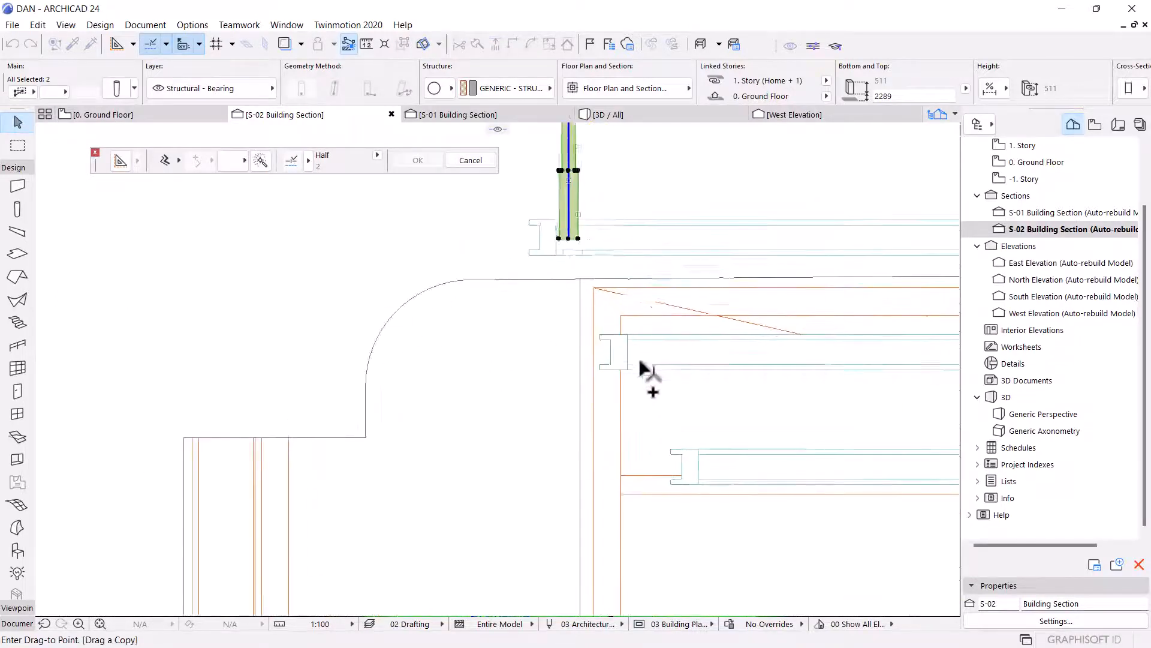
pyautogui.scroll(3, 638, 358)
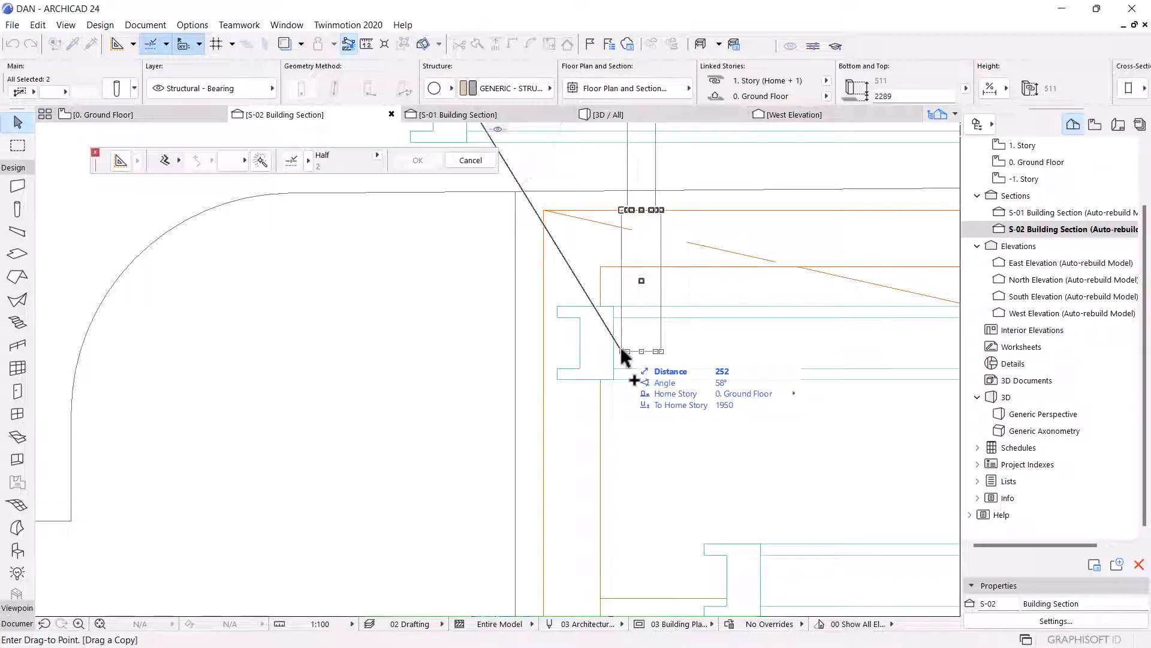
pyautogui.scroll(3, 619, 346)
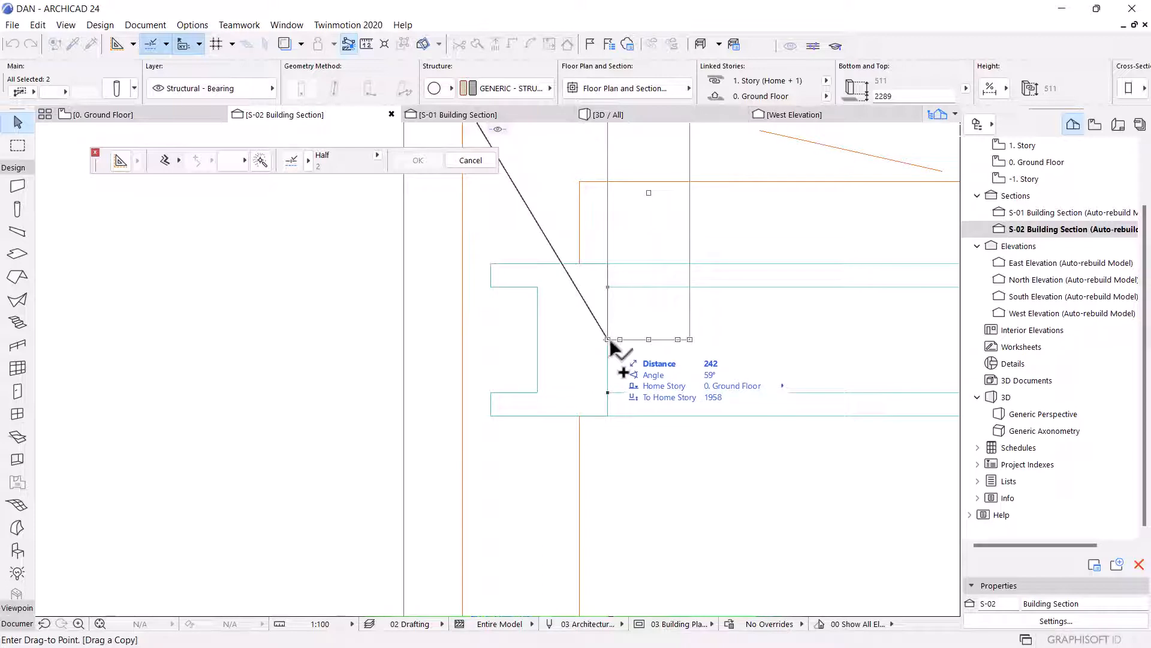
pyautogui.click(610, 340)
# Stretch the copied thin column's top up to the upper slab line.
pyautogui.scroll(-6, 588, 478)
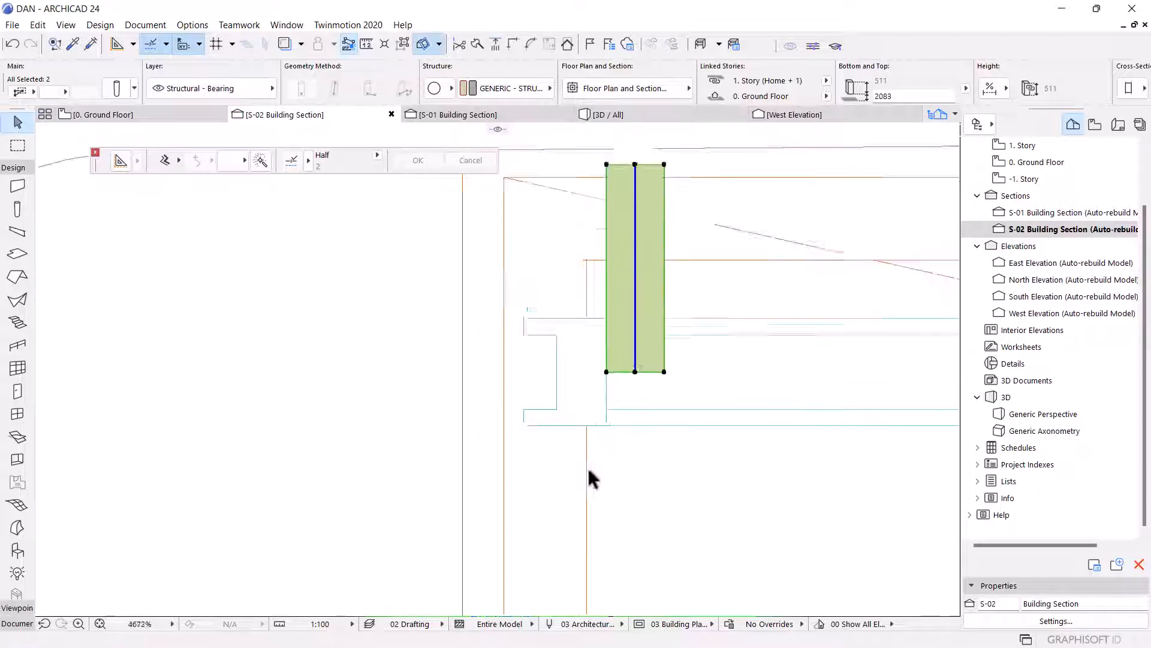
pyautogui.press('Escape')
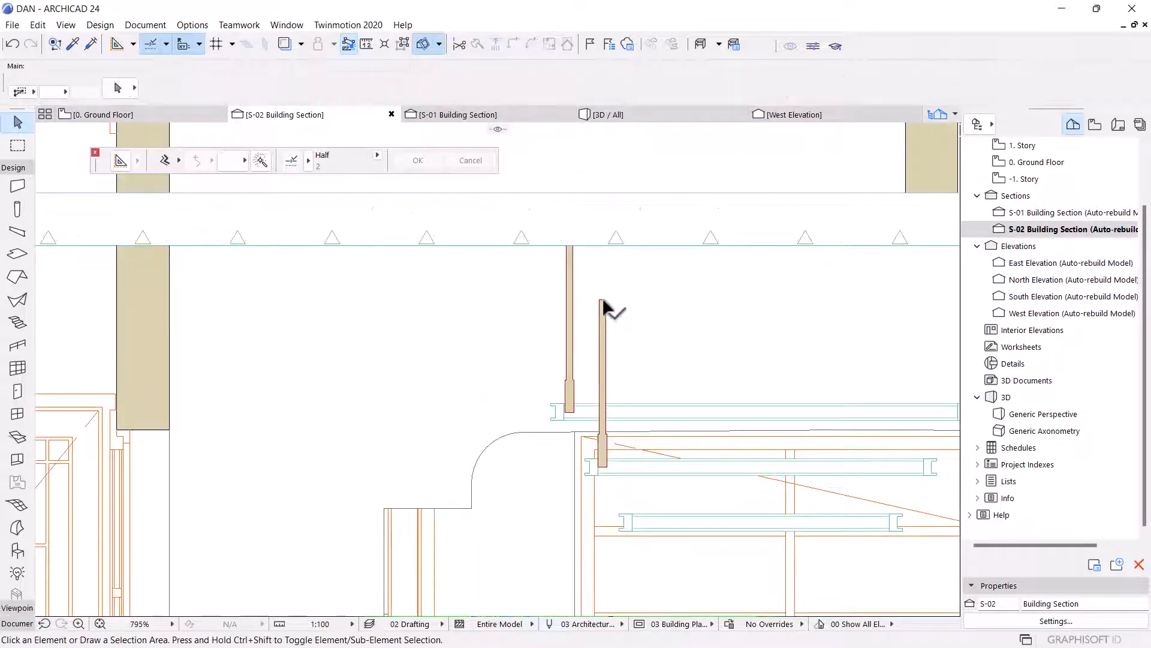
pyautogui.click(603, 305)
pyautogui.click(602, 299)
pyautogui.scroll(3, 605, 282)
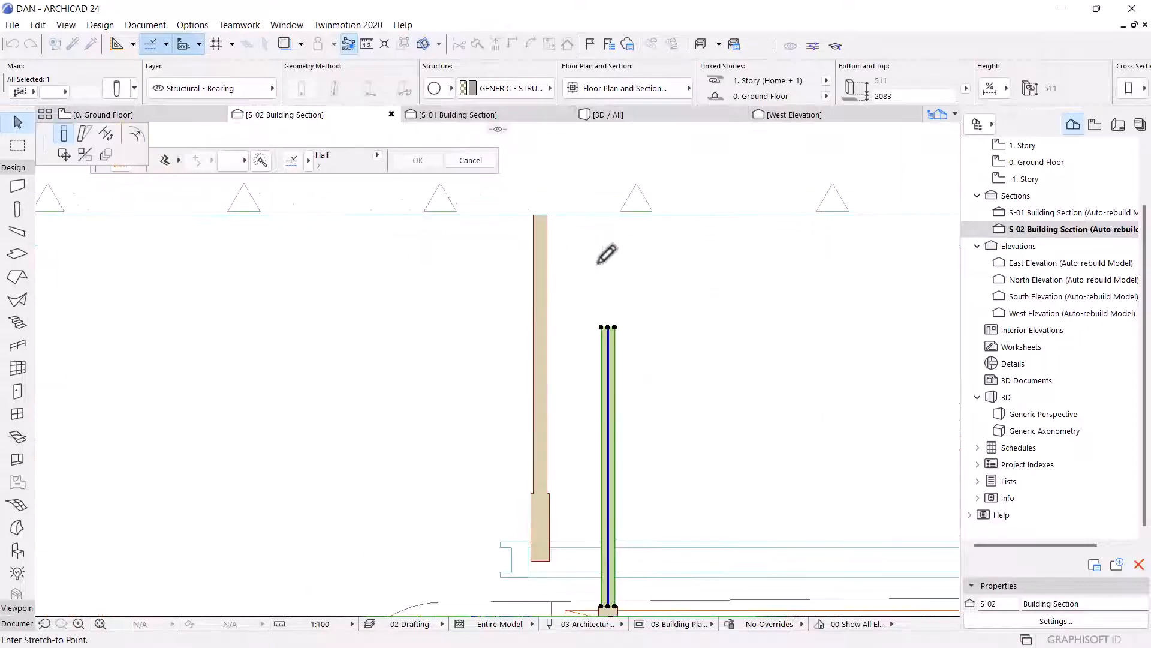
pyautogui.click(611, 214)
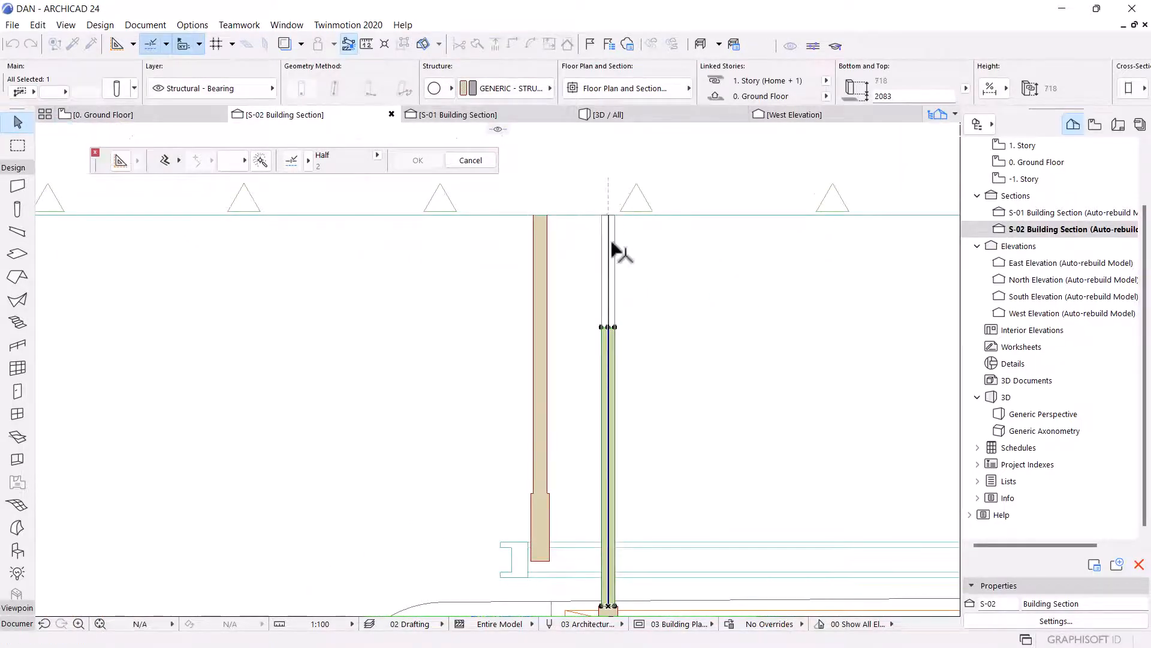
# Drag a copy of the two column pieces from the middle landing down onto the lowest landing slab in the section.
pyautogui.scroll(5, 615, 257)
pyautogui.scroll(-5, 611, 279)
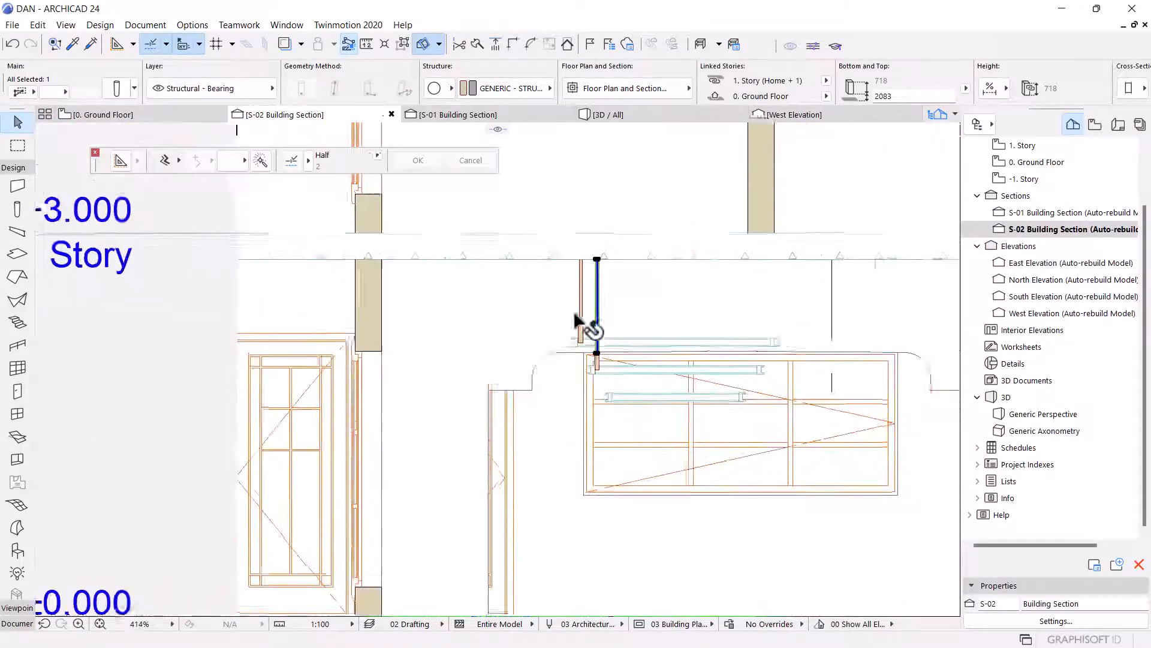
pyautogui.scroll(4, 618, 353)
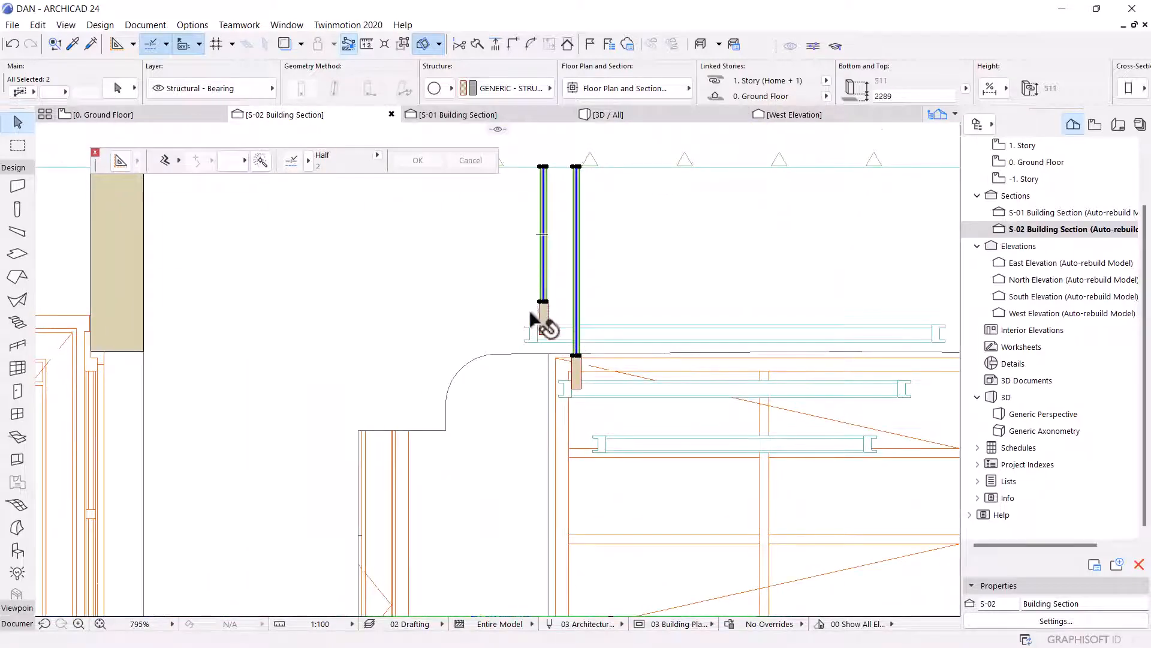
pyautogui.click(566, 294)
pyautogui.scroll(4, 570, 376)
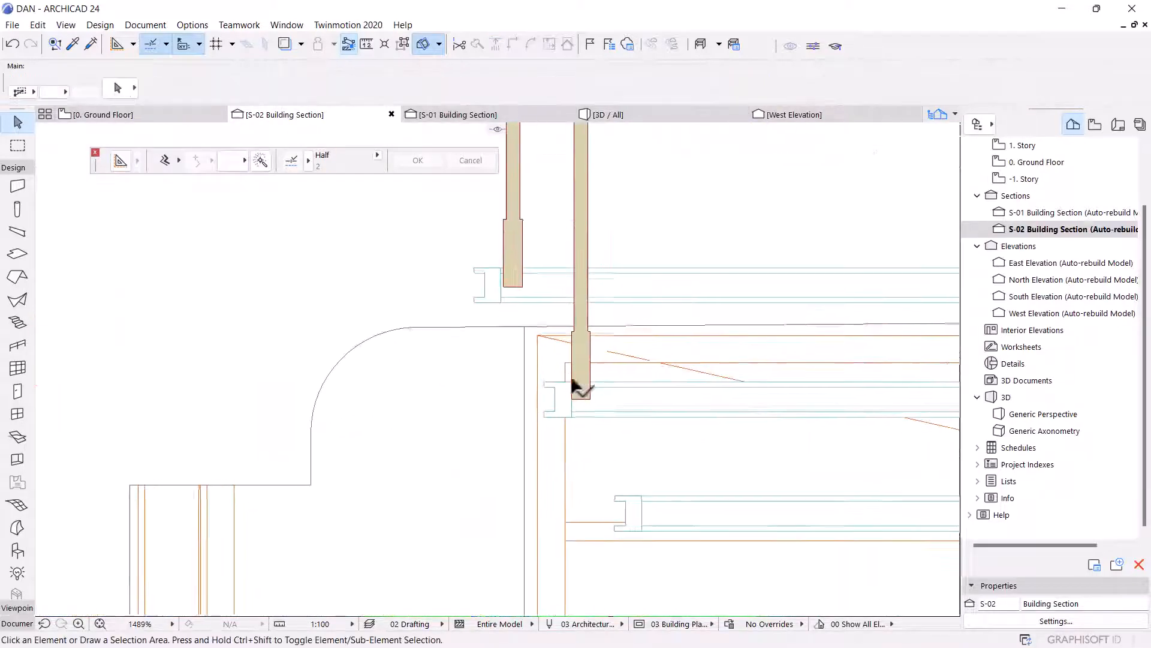
pyautogui.click(580, 289)
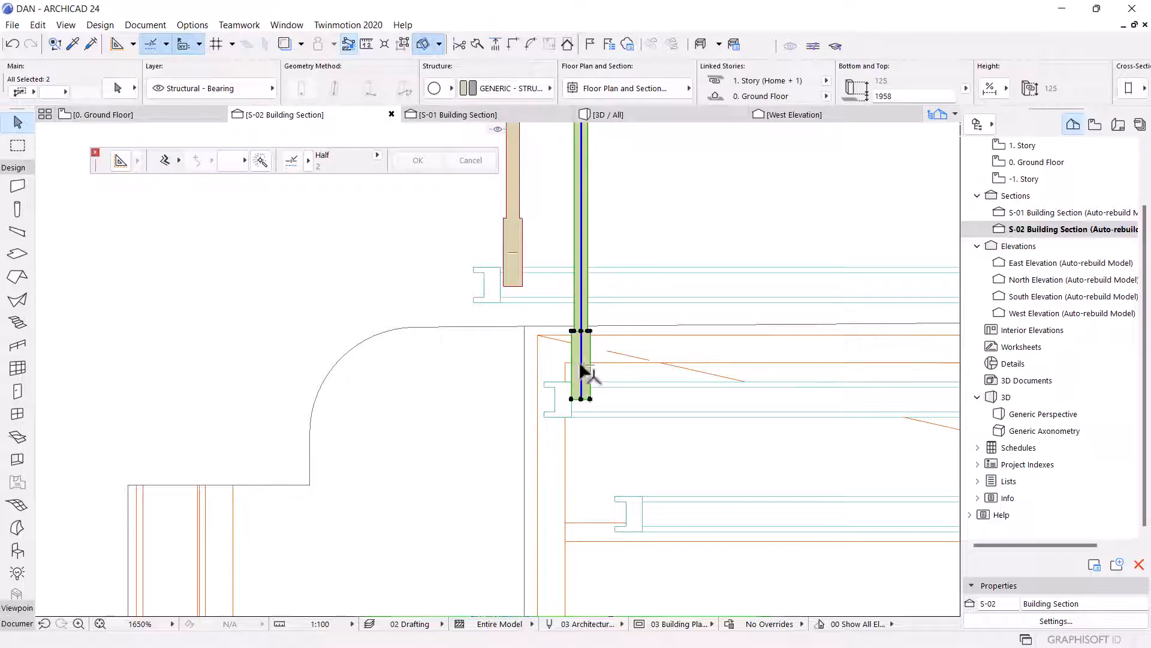
pyautogui.scroll(6, 599, 409)
pyautogui.hotkey('ctrl', 'alt', 'd')
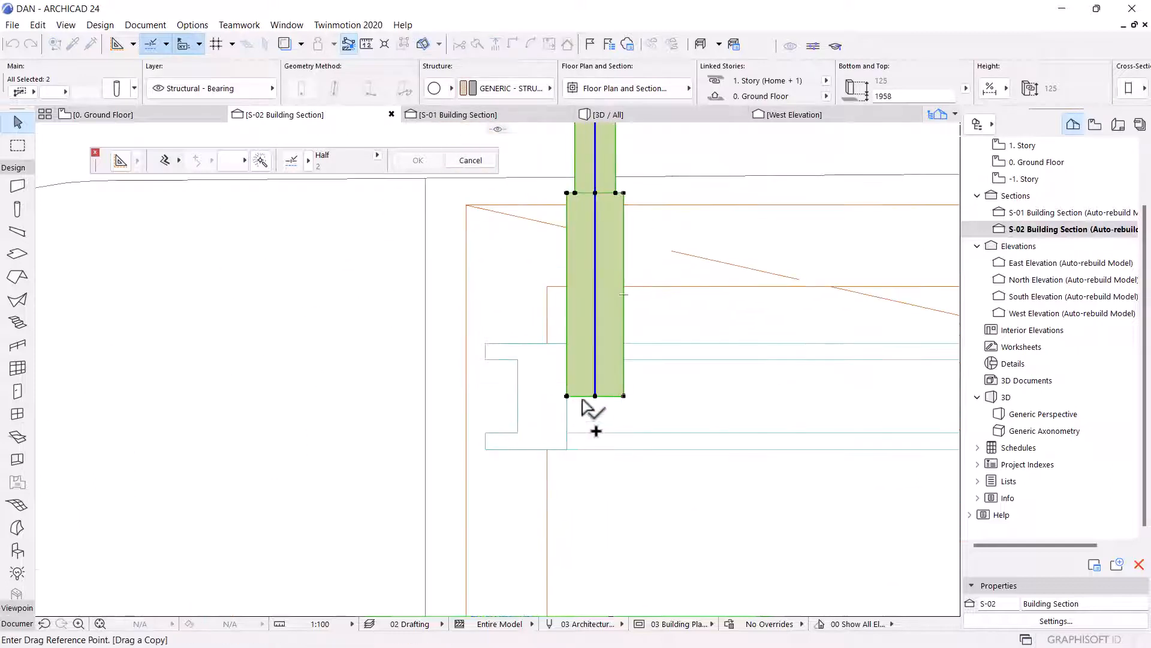
pyautogui.click(567, 396)
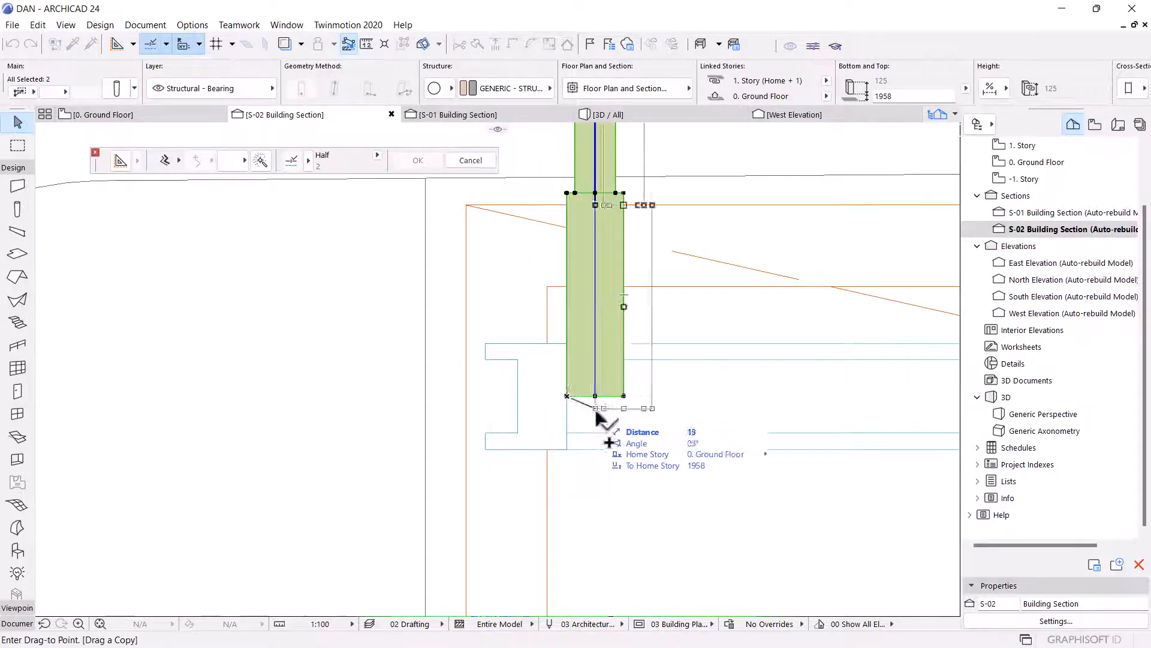
pyautogui.scroll(-11, 600, 277)
pyautogui.scroll(8, 617, 387)
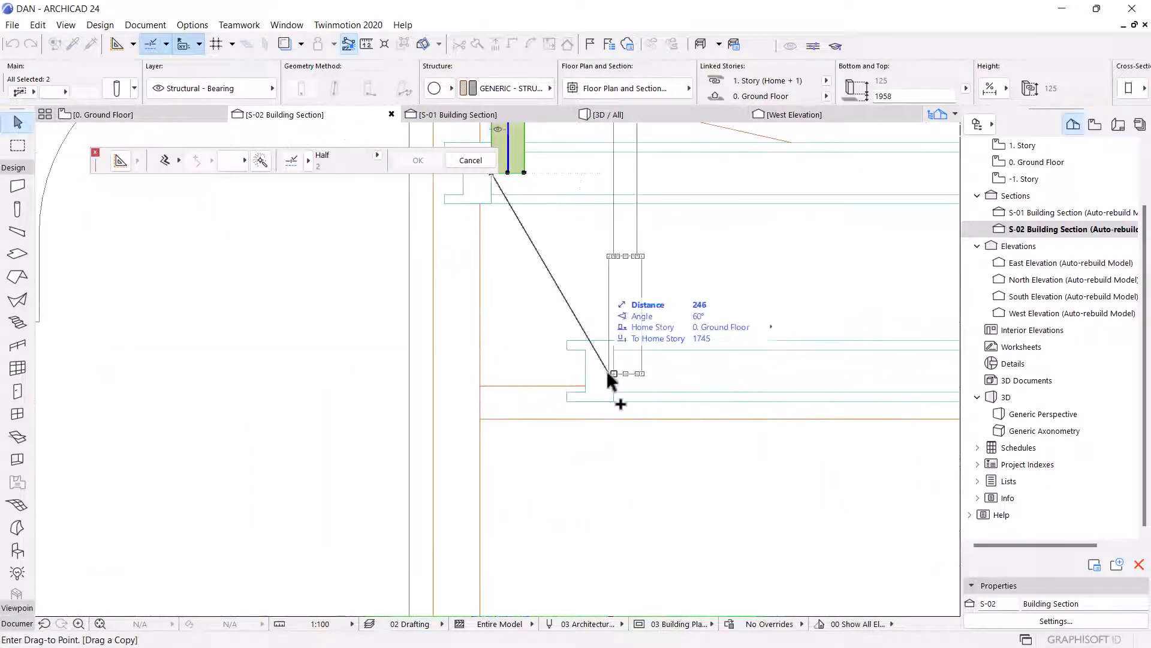
pyautogui.scroll(5, 609, 371)
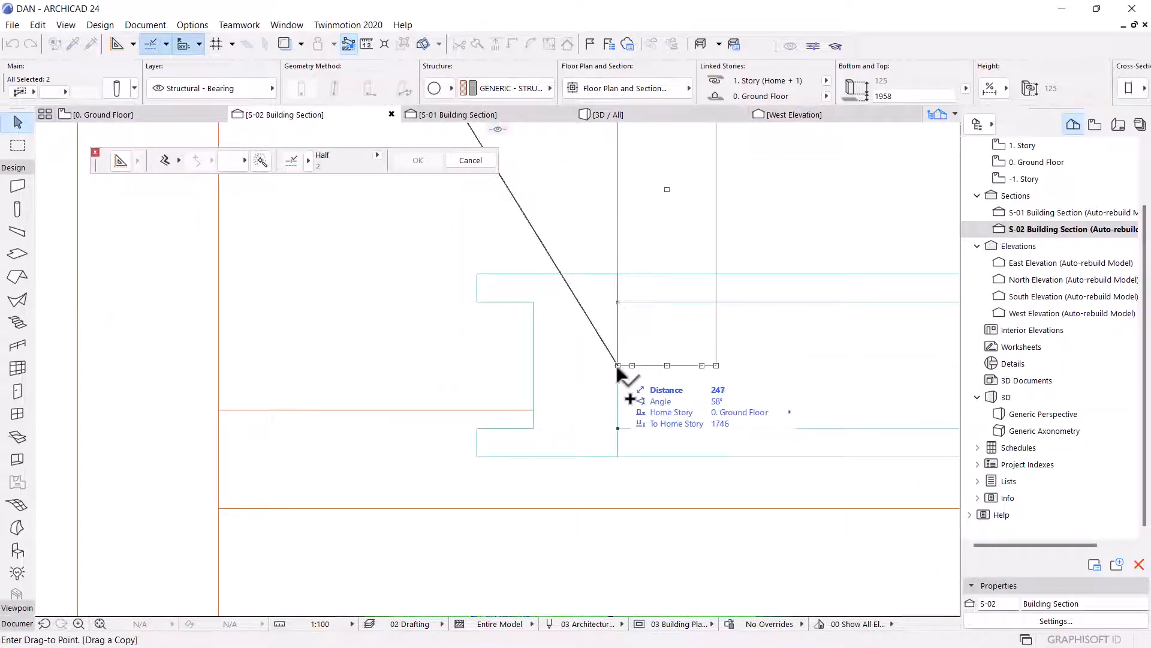
pyautogui.click(617, 368)
# Stretch the newest thin column's top up to the upper slab line.
pyautogui.scroll(-8, 598, 468)
pyautogui.scroll(-4, 596, 407)
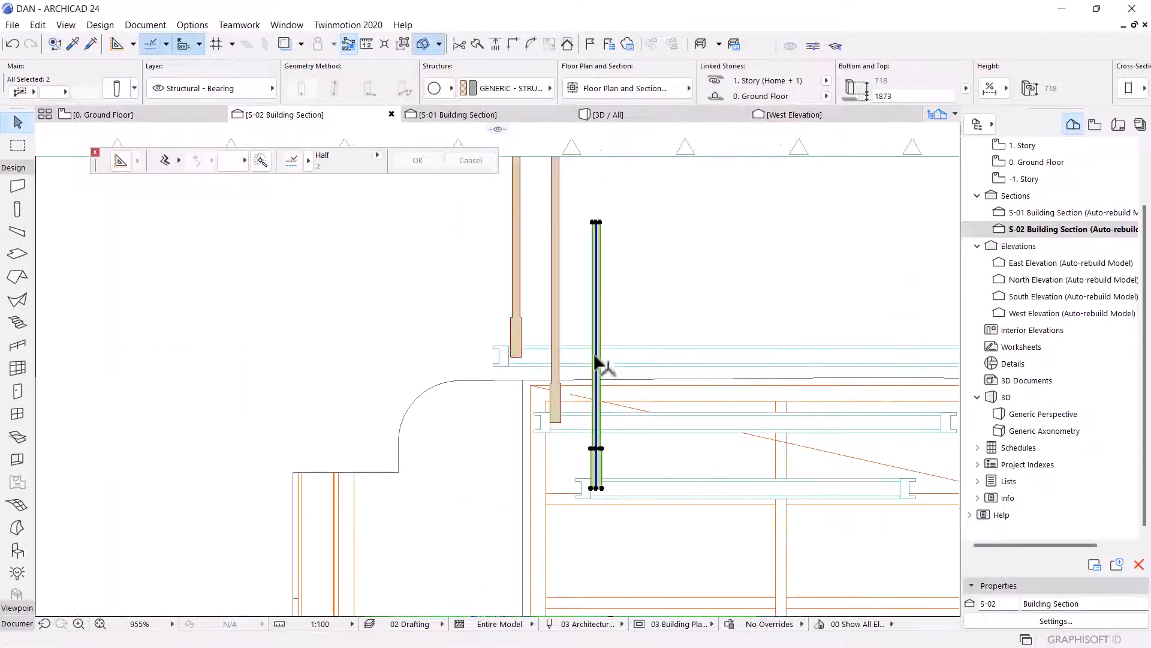
pyautogui.click(596, 242)
pyautogui.click(596, 222)
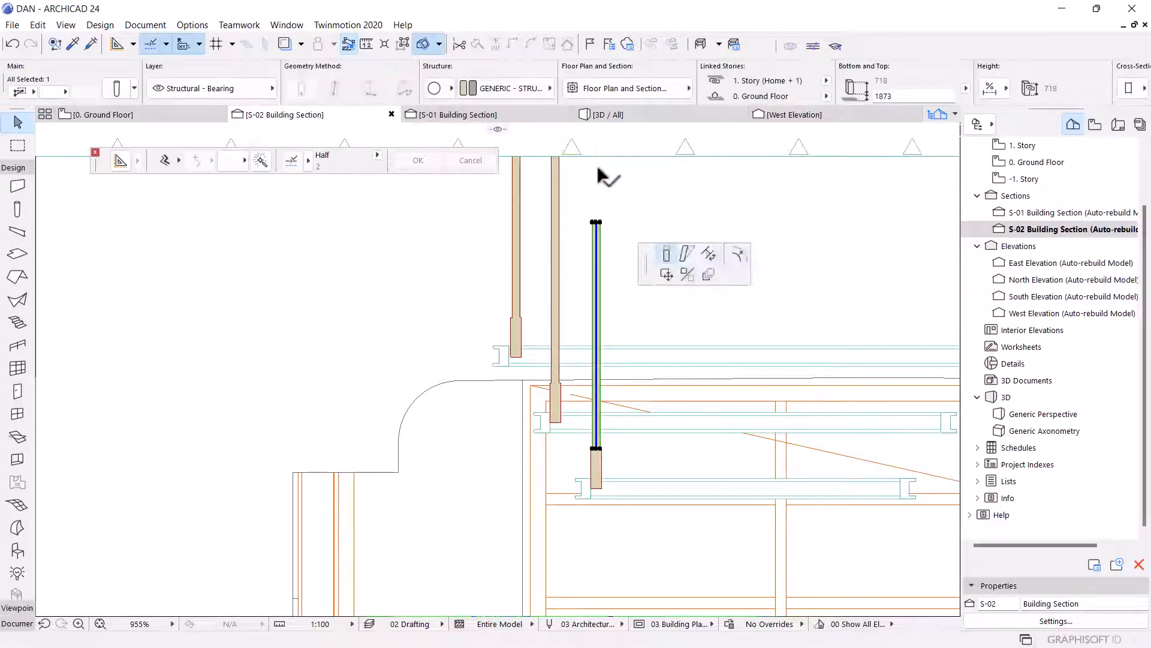
pyautogui.scroll(3, 589, 172)
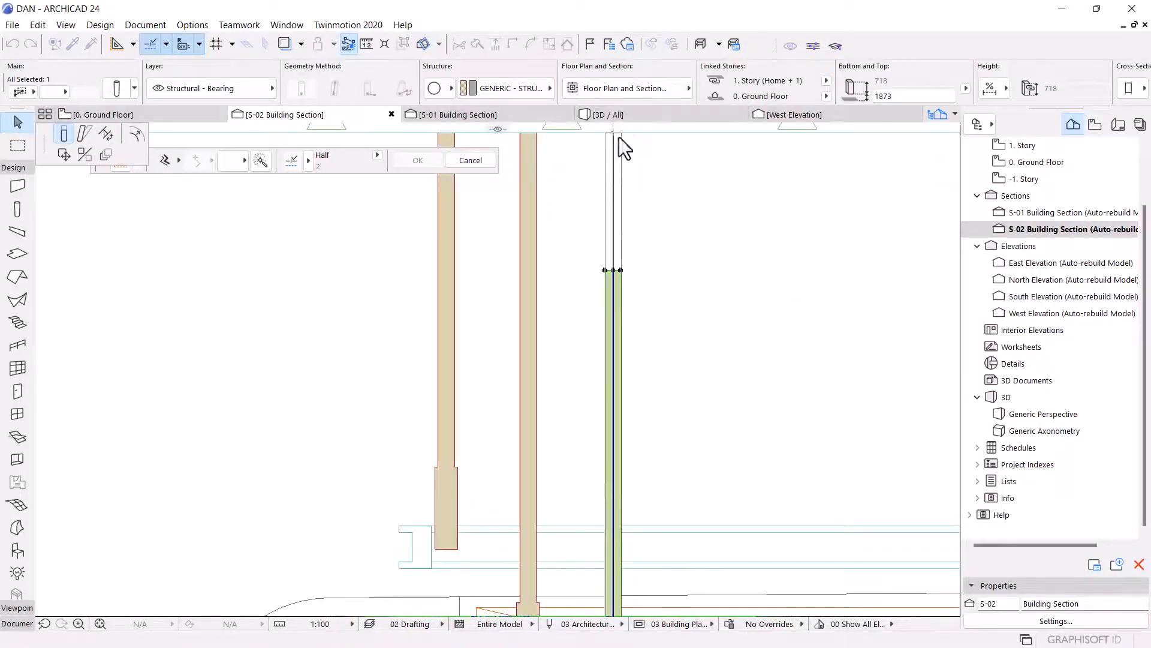
pyautogui.click(612, 133)
# Select all six column pieces and mirror a copy of them across a vertical axis on the landings.
pyautogui.scroll(-4, 620, 273)
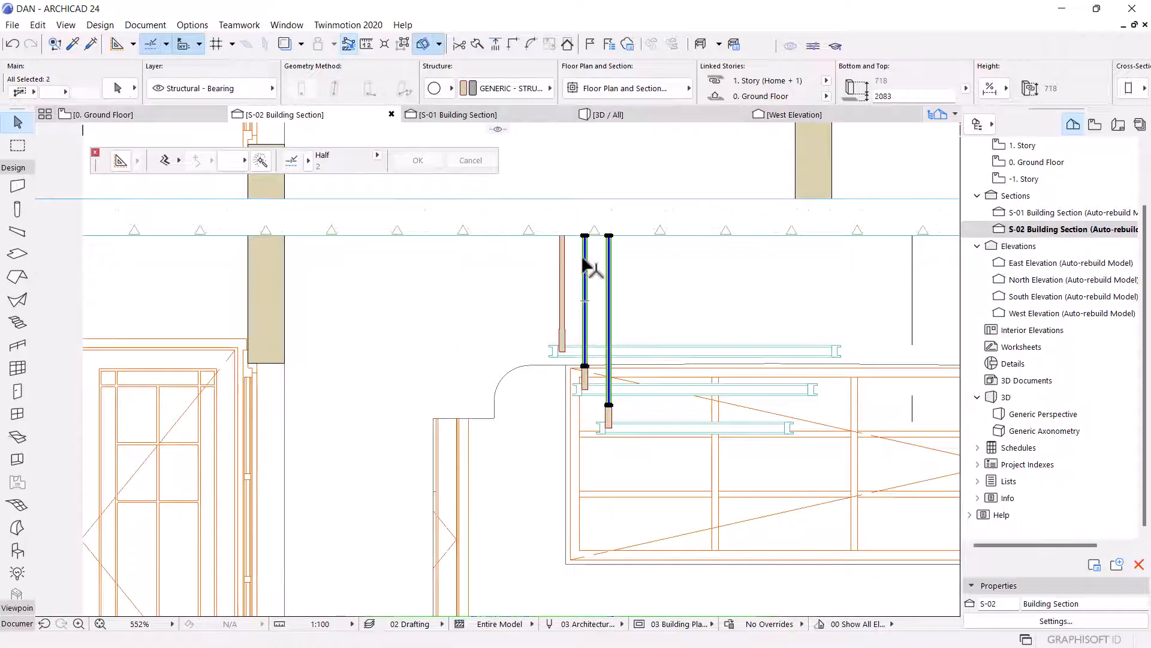
pyautogui.scroll(5, 574, 387)
pyautogui.keyDown('shift'); pyautogui.click(606, 337); pyautogui.keyUp('shift')
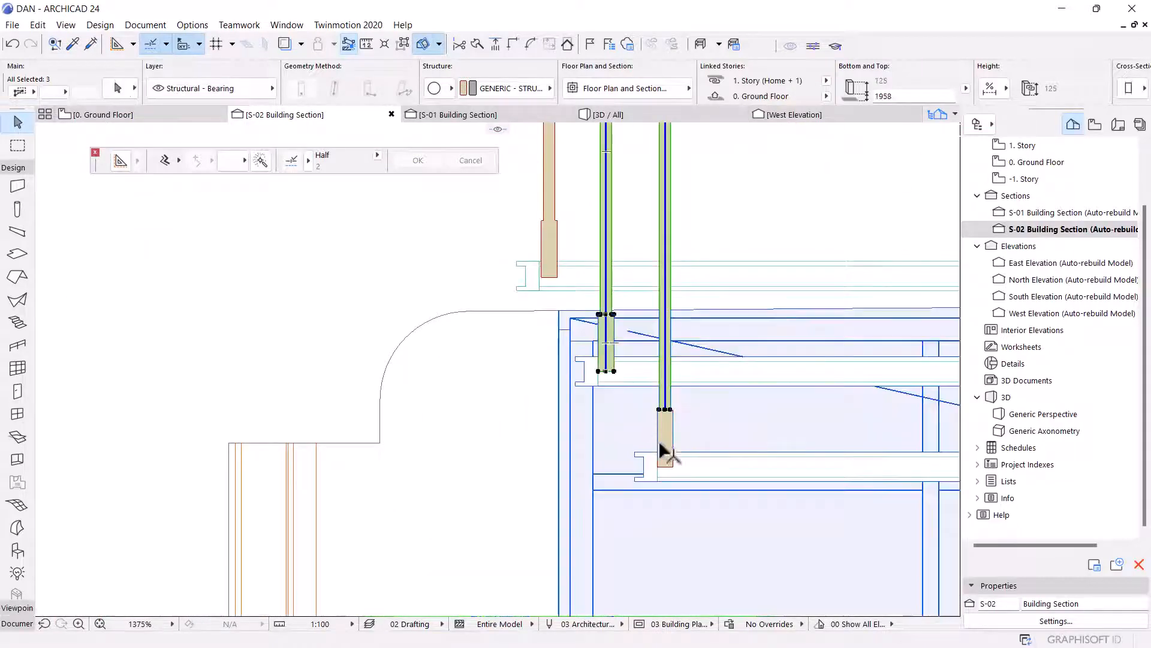
pyautogui.keyDown('shift'); pyautogui.click(662, 449); pyautogui.keyUp('shift')
pyautogui.keyDown('shift'); pyautogui.click(545, 240); pyautogui.keyUp('shift')
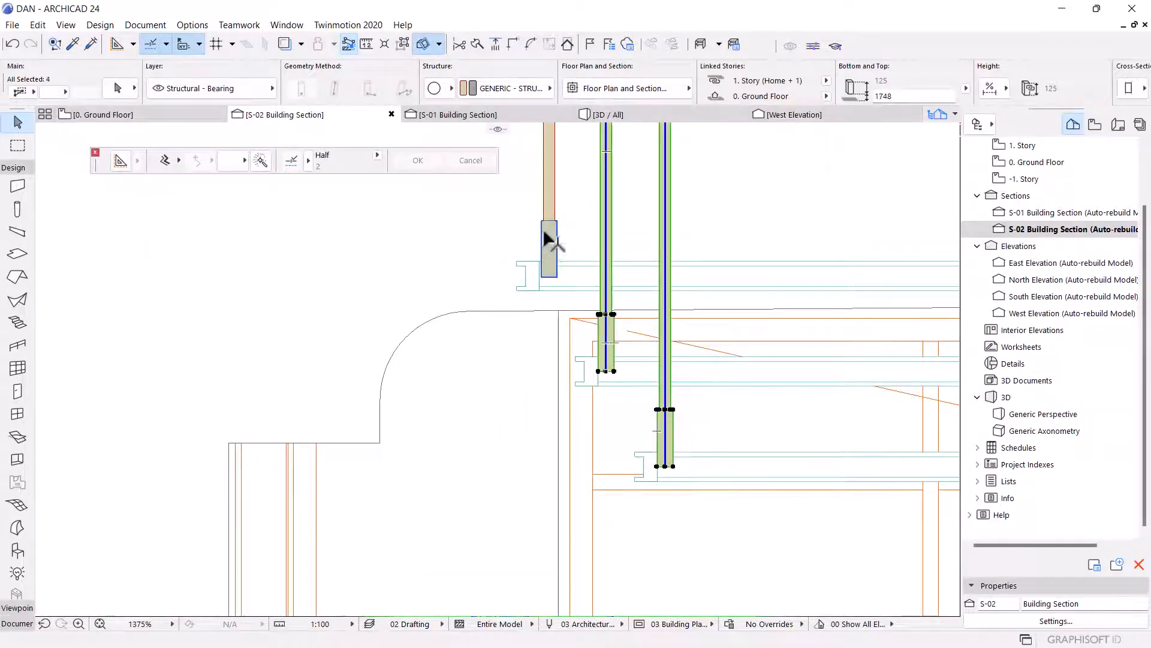
pyautogui.keyDown('shift'); pyautogui.click(553, 179); pyautogui.keyUp('shift')
pyautogui.scroll(-6, 481, 336)
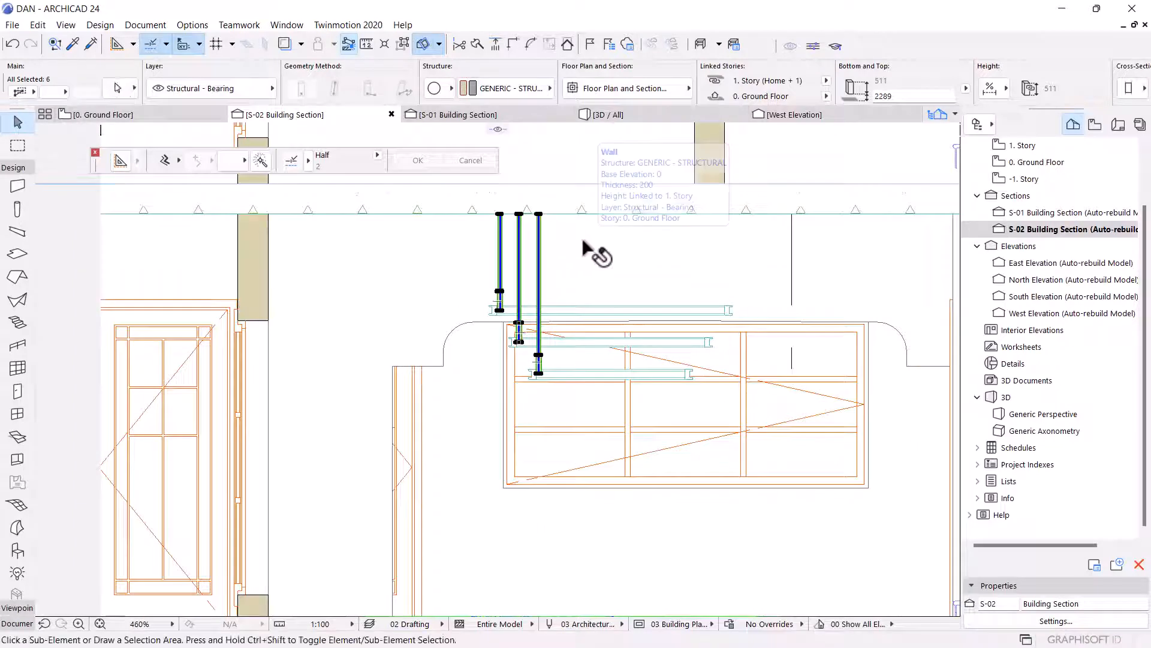
pyautogui.hotkey('ctrl', 'alt', 'm')
pyautogui.scroll(1, 634, 345)
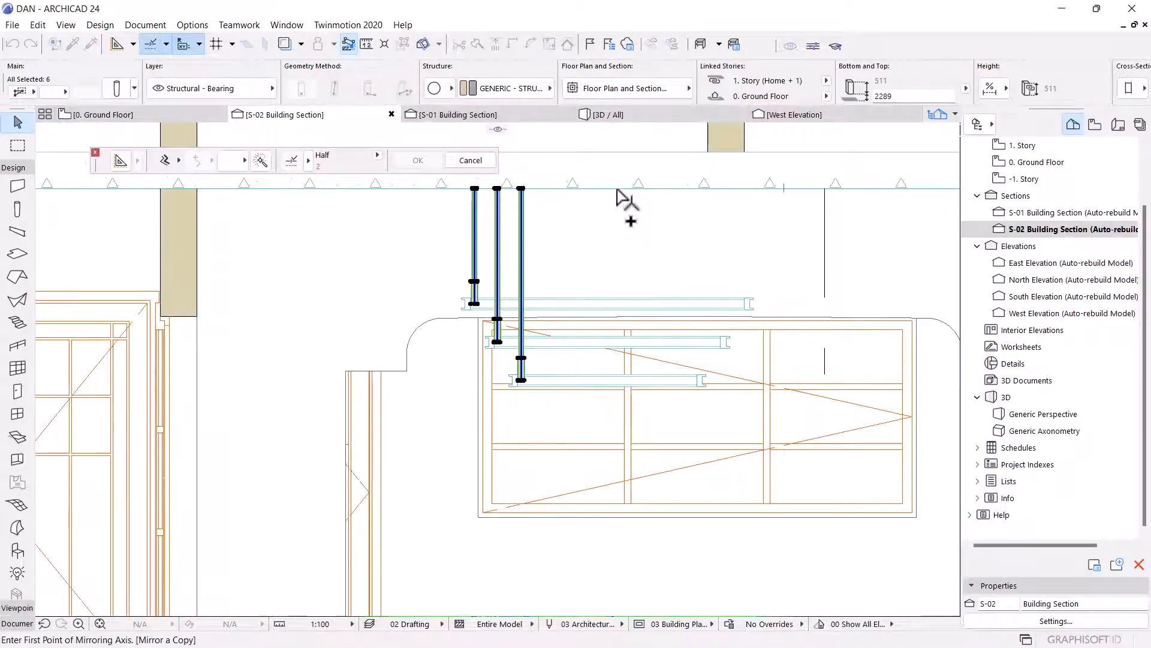
pyautogui.scroll(2, 617, 288)
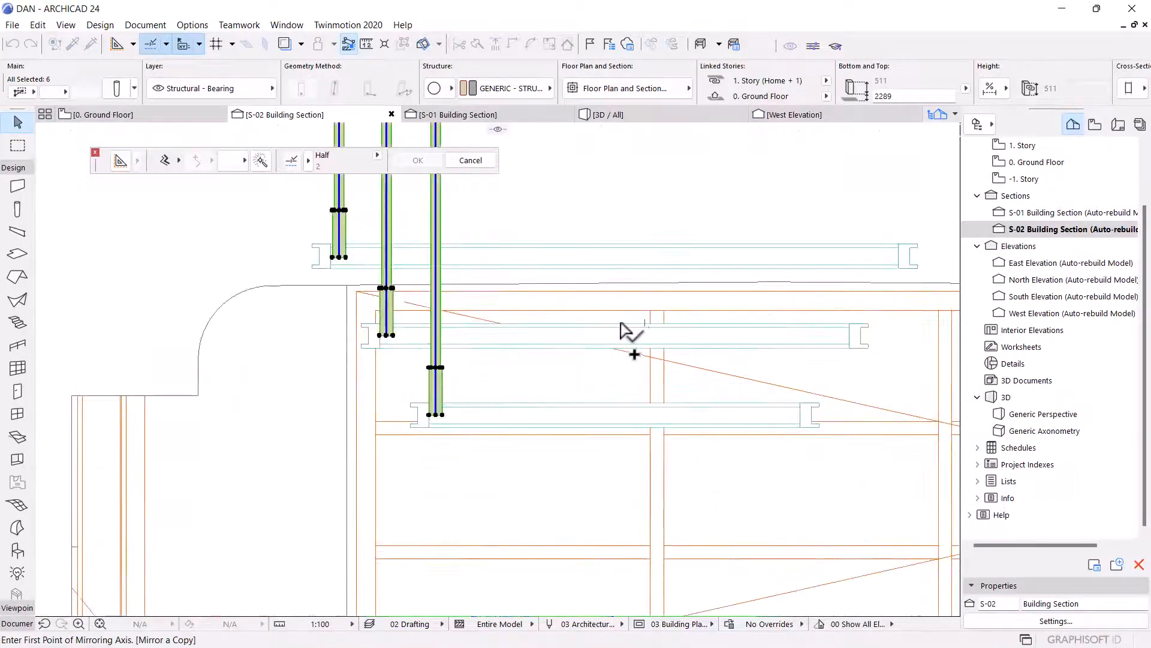
pyautogui.scroll(2, 623, 327)
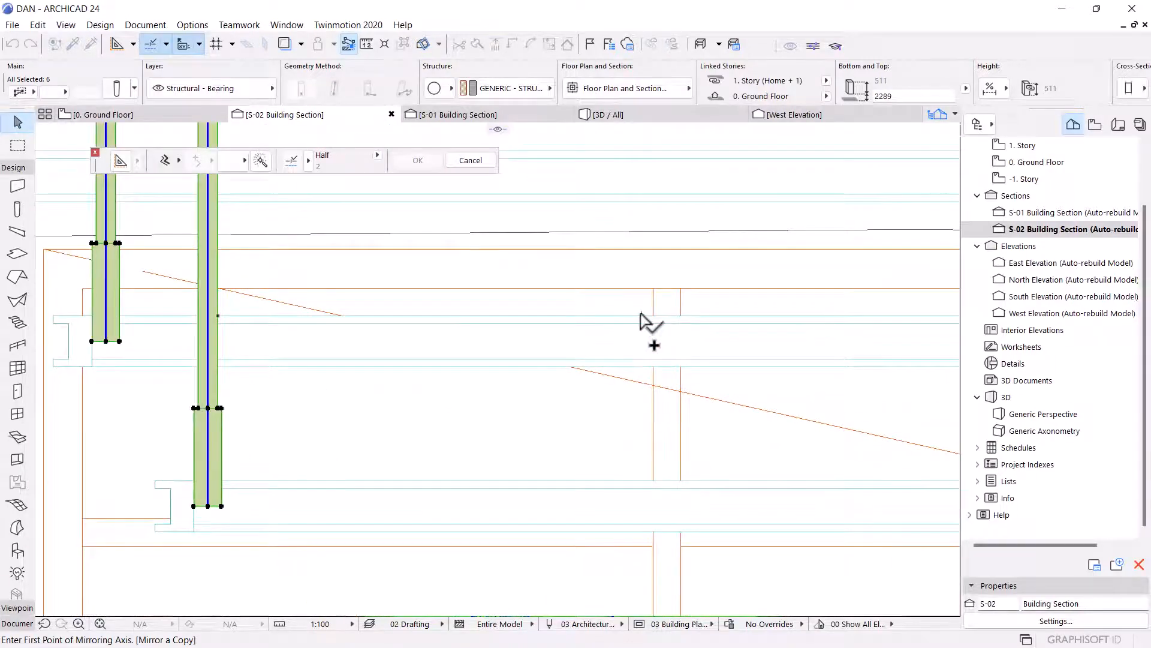
pyautogui.scroll(-2, 639, 294)
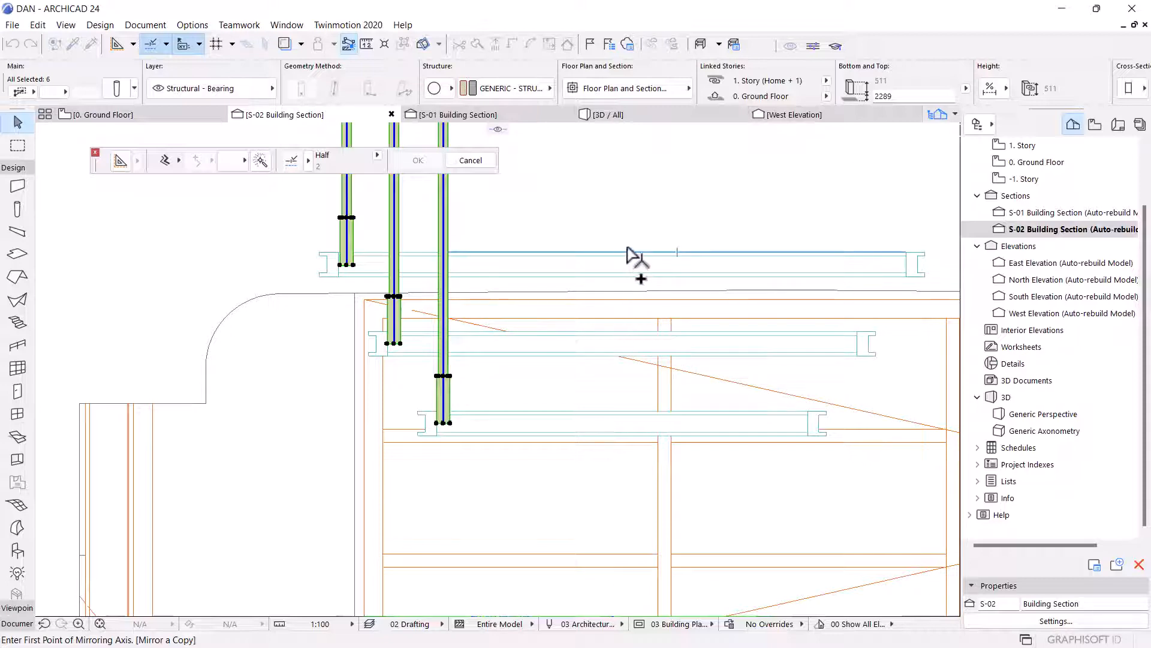
pyautogui.click(628, 413)
pyautogui.click(625, 237)
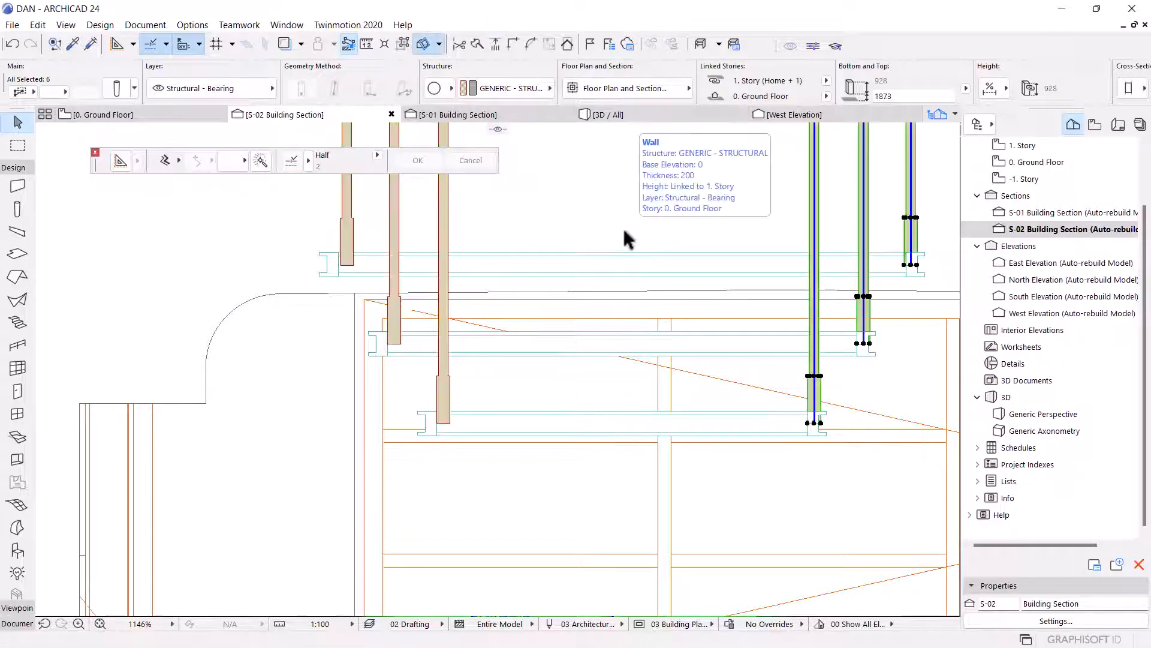
# Move the mirrored column copies sideways so their edges line up with the landing slab ends.
pyautogui.scroll(2, 778, 276)
pyautogui.moveTo(894, 330); pyautogui.dragTo(828, 300, button='middle')
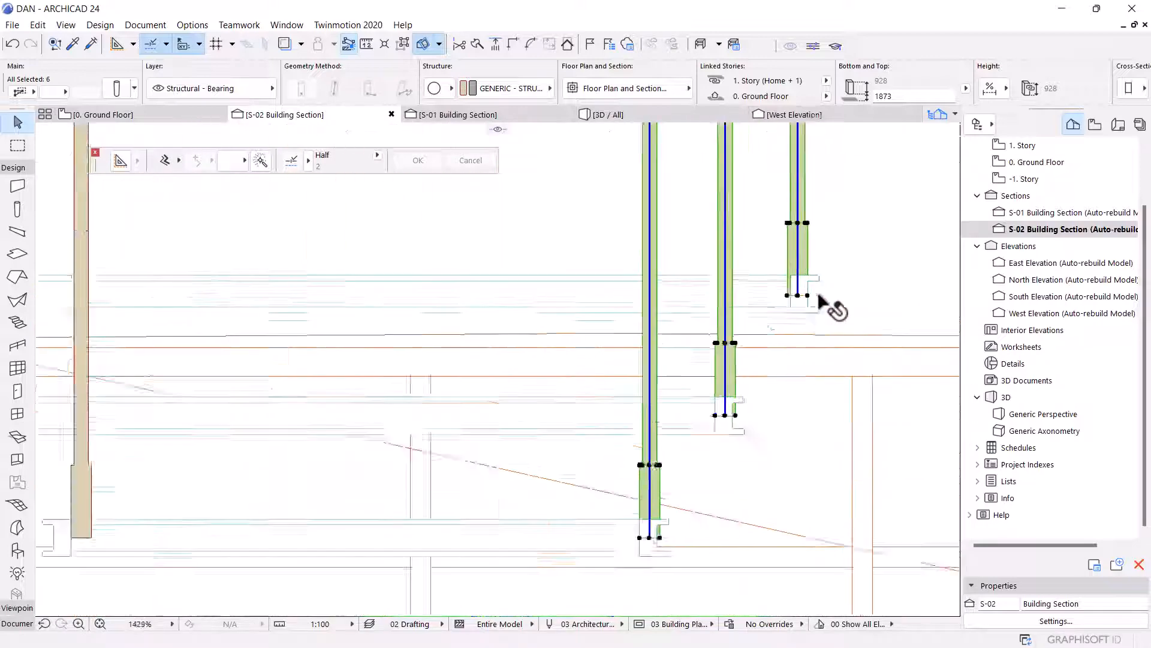
pyautogui.scroll(2, 828, 300)
pyautogui.scroll(2, 804, 306)
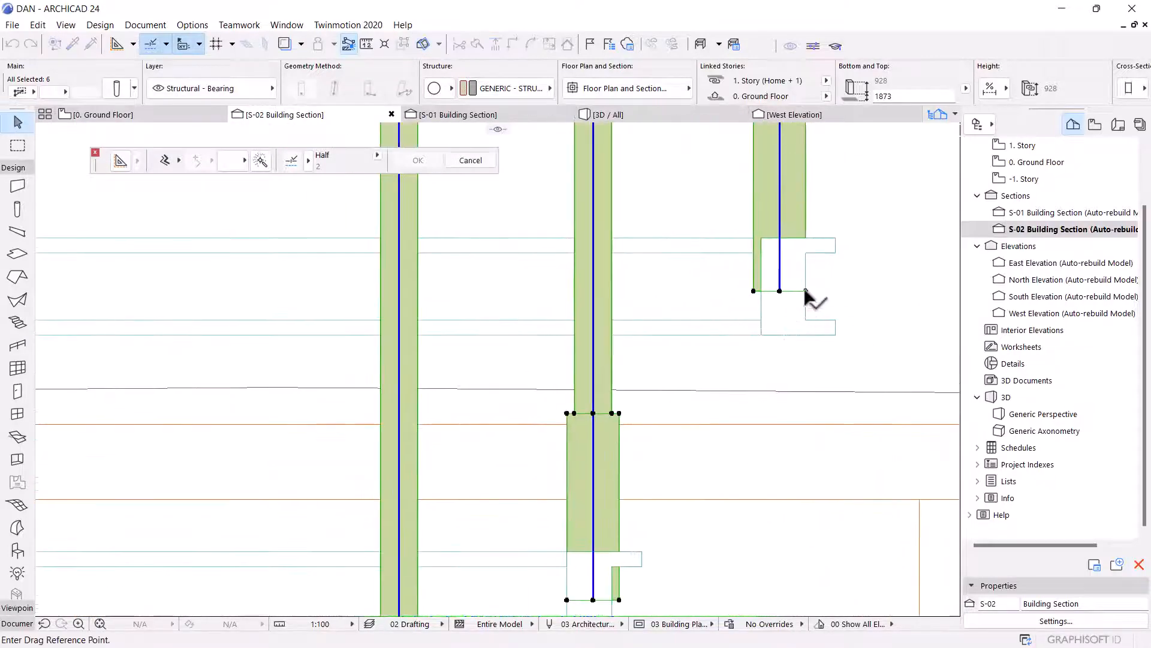
pyautogui.moveTo(805, 291); pyautogui.dragTo(761, 293)
pyautogui.click(761, 292)
pyautogui.scroll(-5, 763, 296)
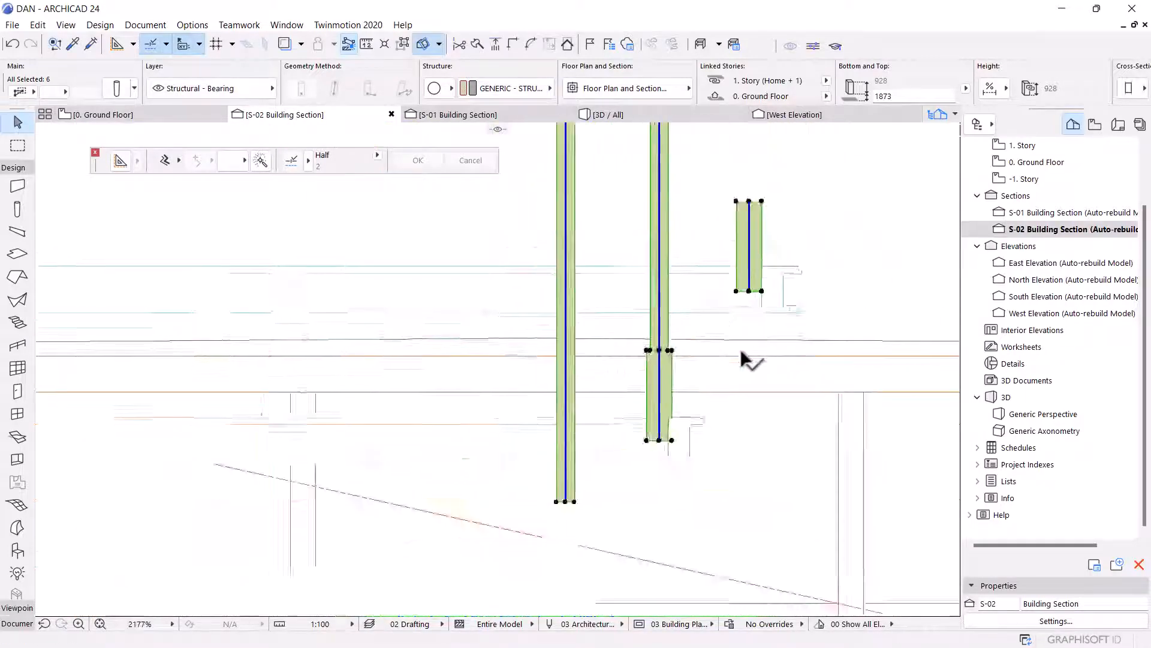
pyautogui.scroll(-3, 733, 354)
# Examine the hanging columns and slabs in 3D and review the six thin columns' settings.
pyautogui.click(615, 114)
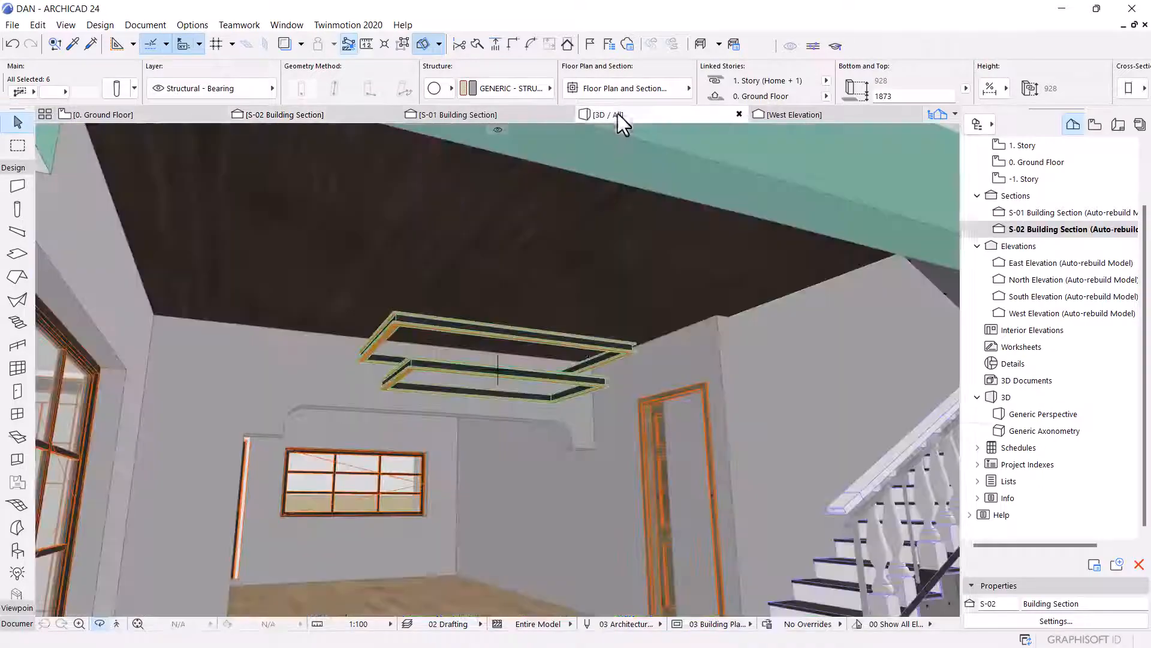
pyautogui.keyDown('shift'); pyautogui.moveTo(611, 372); pyautogui.dragTo(484, 334, button='middle'); pyautogui.keyUp('shift')
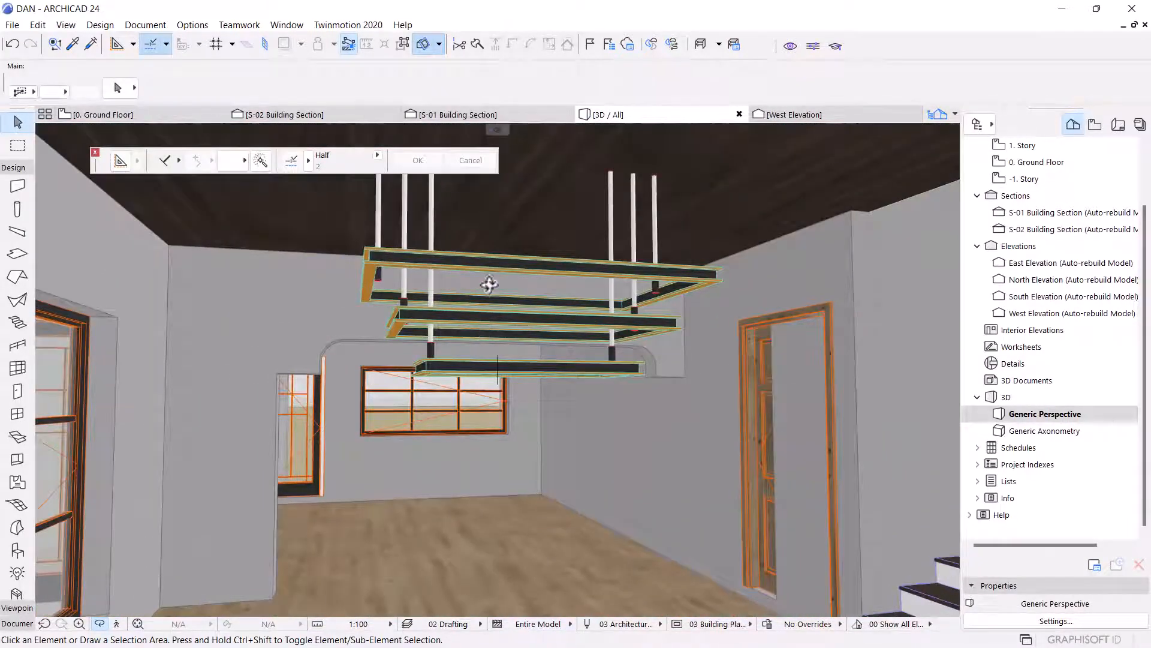
pyautogui.keyDown('shift'); pyautogui.moveTo(490, 285); pyautogui.dragTo(533, 311, button='middle'); pyautogui.keyUp('shift')
pyautogui.keyDown('shift'); pyautogui.moveTo(554, 265); pyautogui.dragTo(581, 298, button='middle'); pyautogui.keyUp('shift')
pyautogui.scroll(-5, 576, 385)
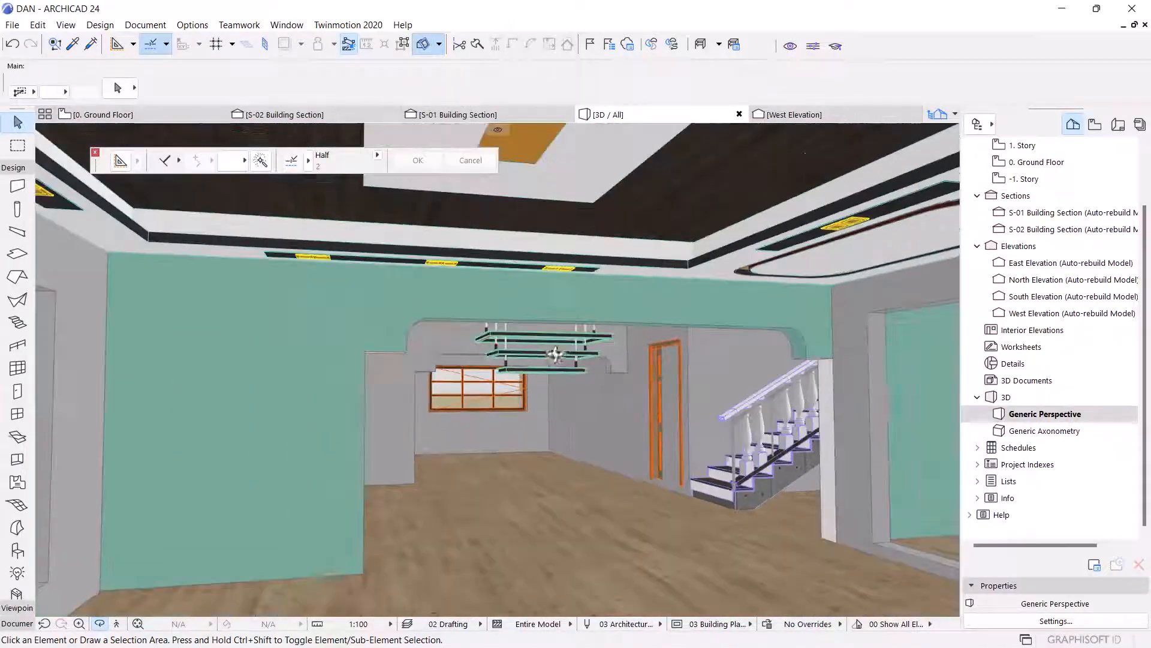
pyautogui.scroll(8, 540, 360)
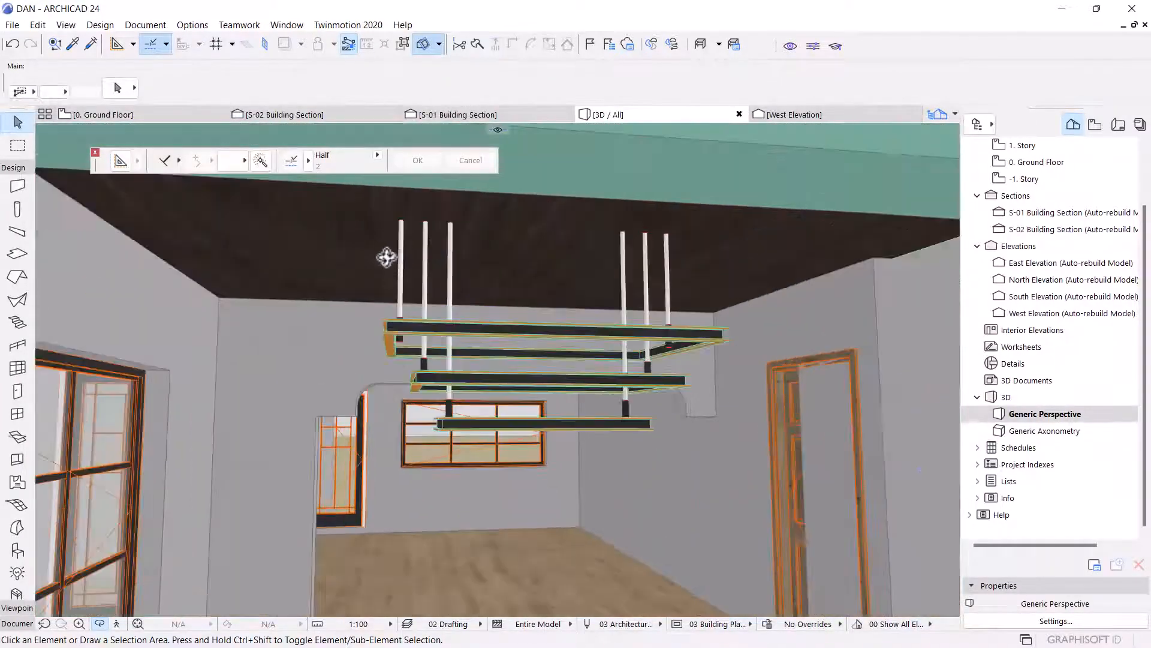
pyautogui.click(410, 268)
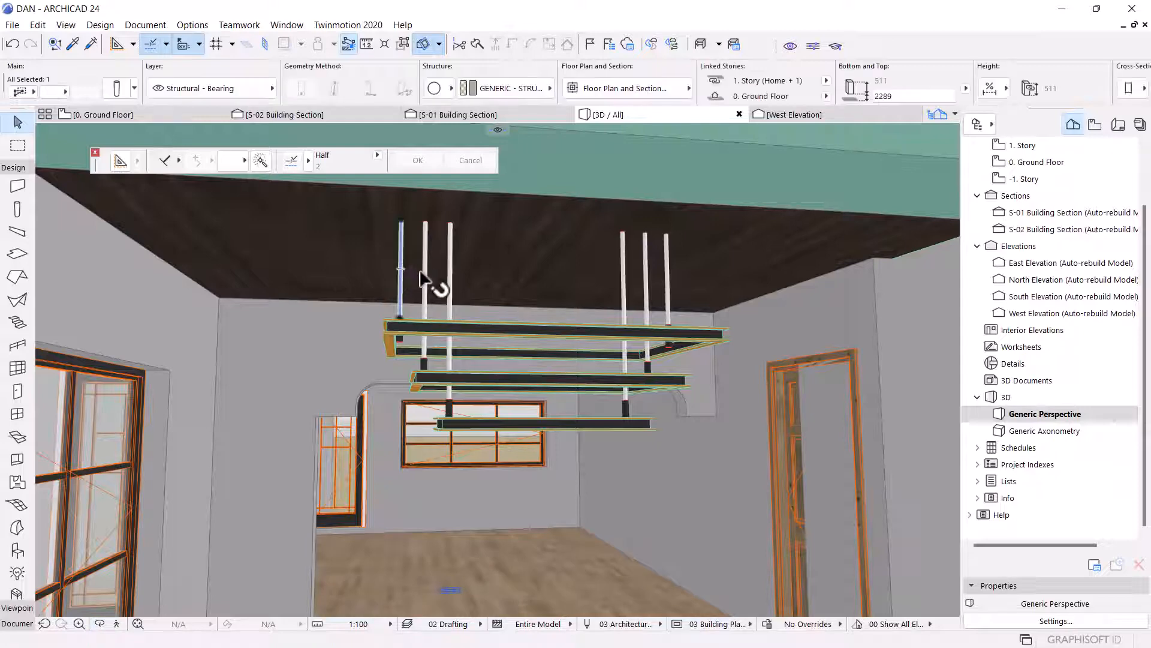
pyautogui.keyDown('shift'); pyautogui.click(427, 277); pyautogui.keyUp('shift')
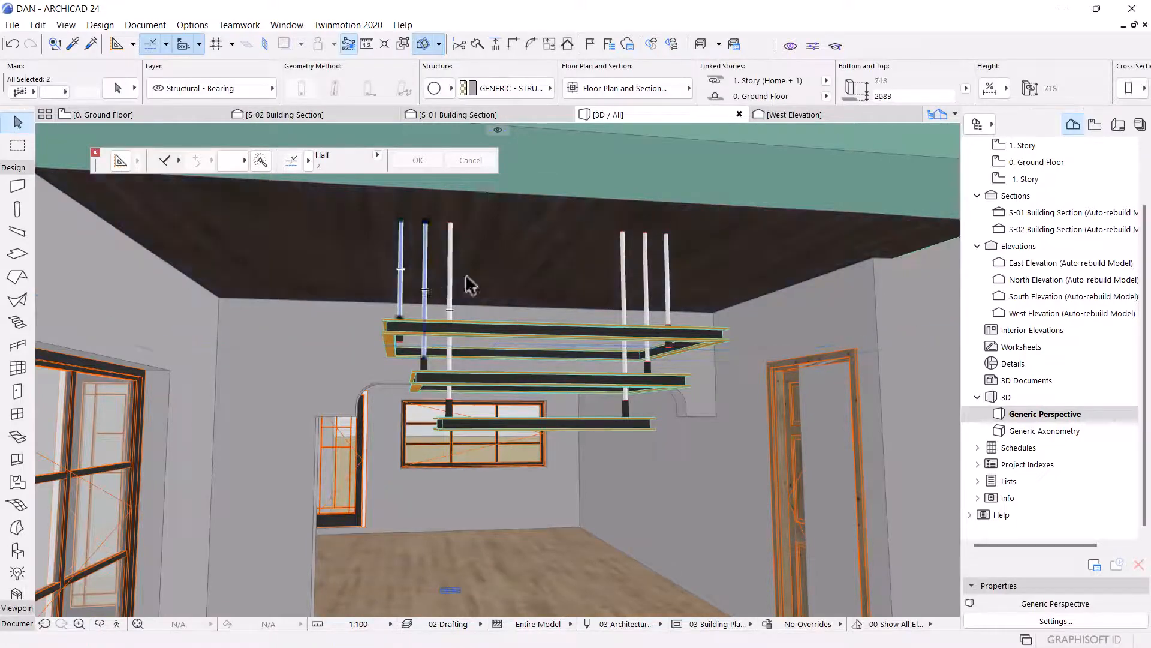
pyautogui.keyDown('shift'); pyautogui.click(621, 293); pyautogui.keyUp('shift')
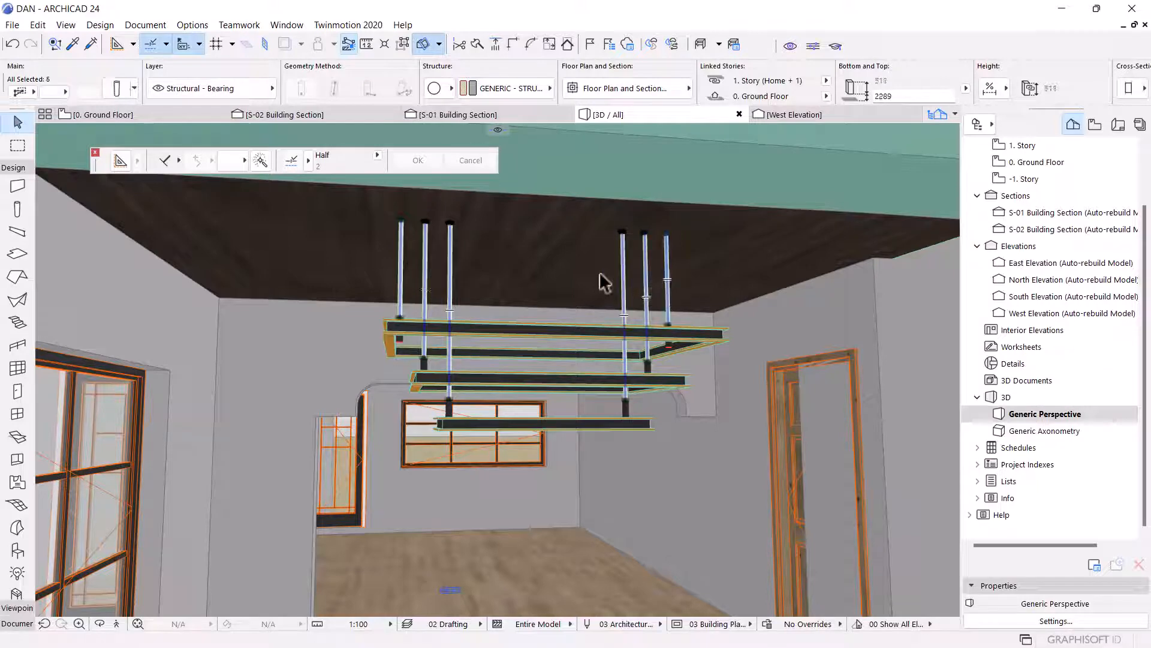
pyautogui.hotkey('ctrl', 't')
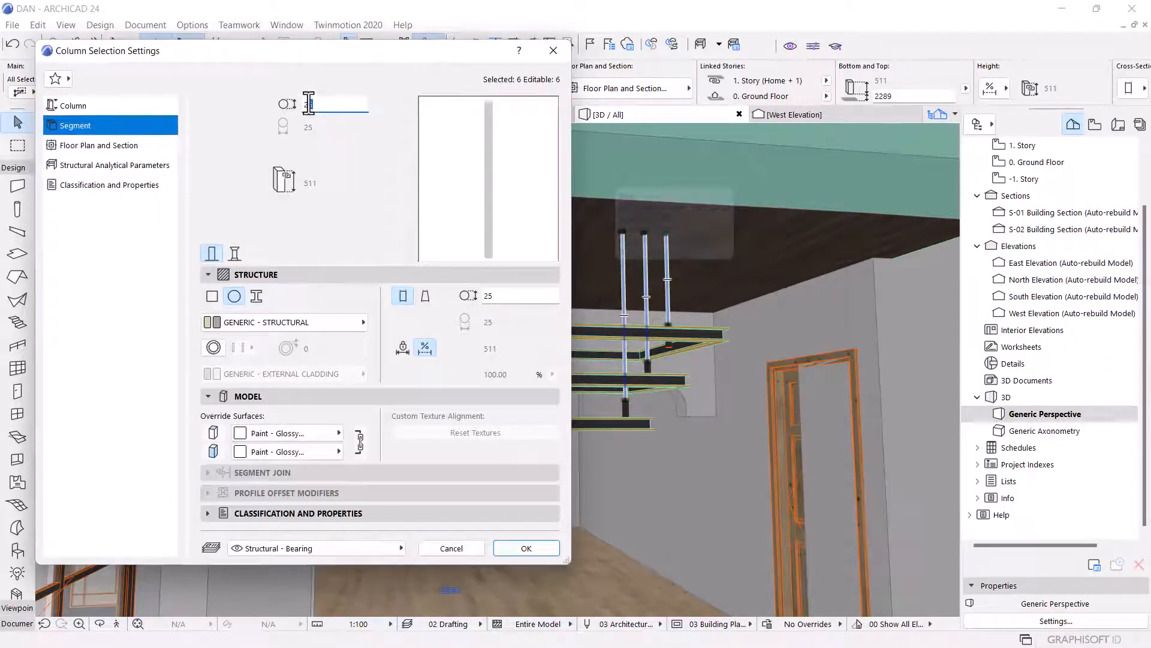
pyautogui.click(526, 548)
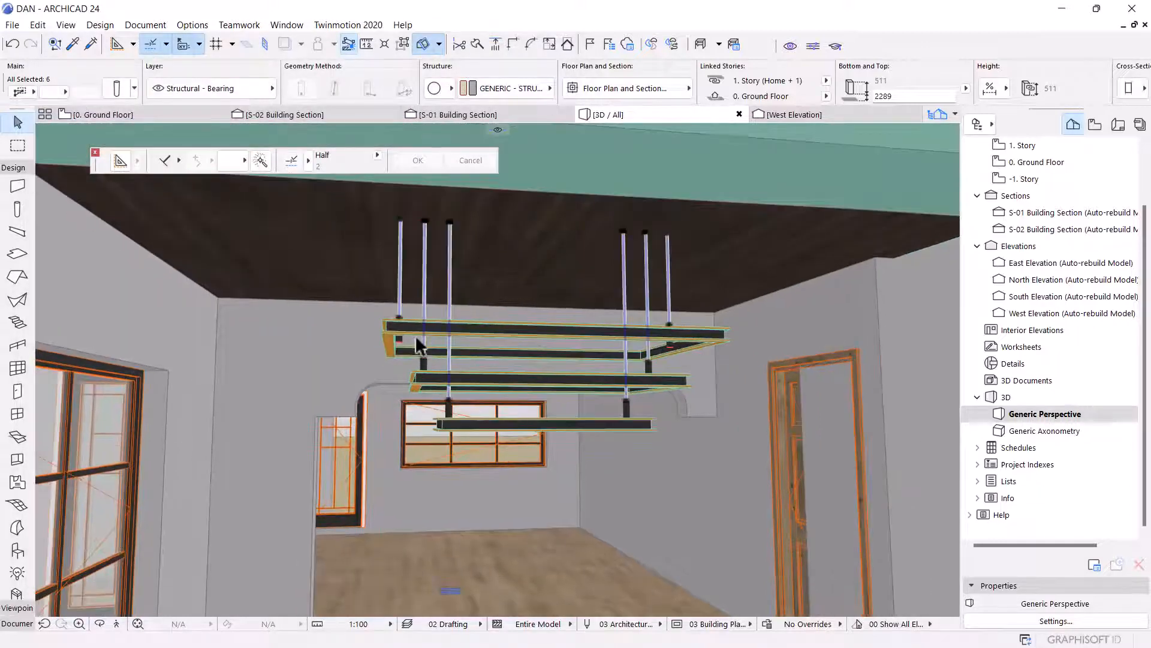
pyautogui.scroll(2, 425, 378)
pyautogui.keyDown('shift'); pyautogui.moveTo(432, 313); pyautogui.dragTo(483, 396, button='middle'); pyautogui.keyUp('shift')
pyautogui.scroll(-3, 460, 380)
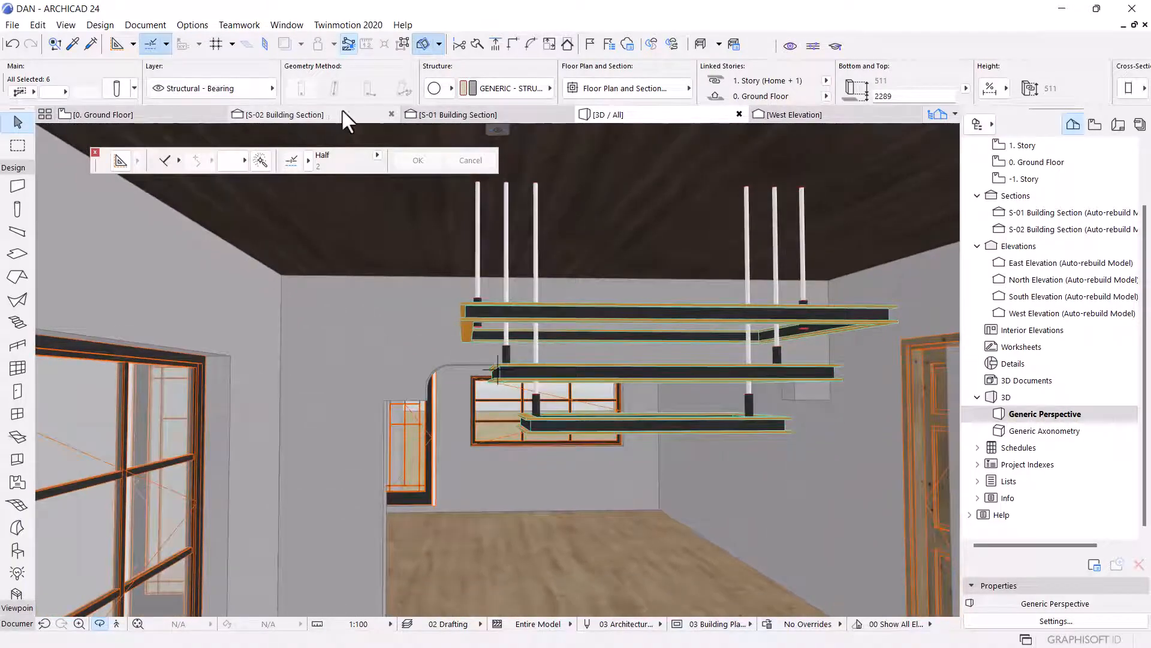
# In the section, stretch the first thin column's bottom down onto the top of its short base column.
pyautogui.click(342, 115)
pyautogui.scroll(5, 513, 340)
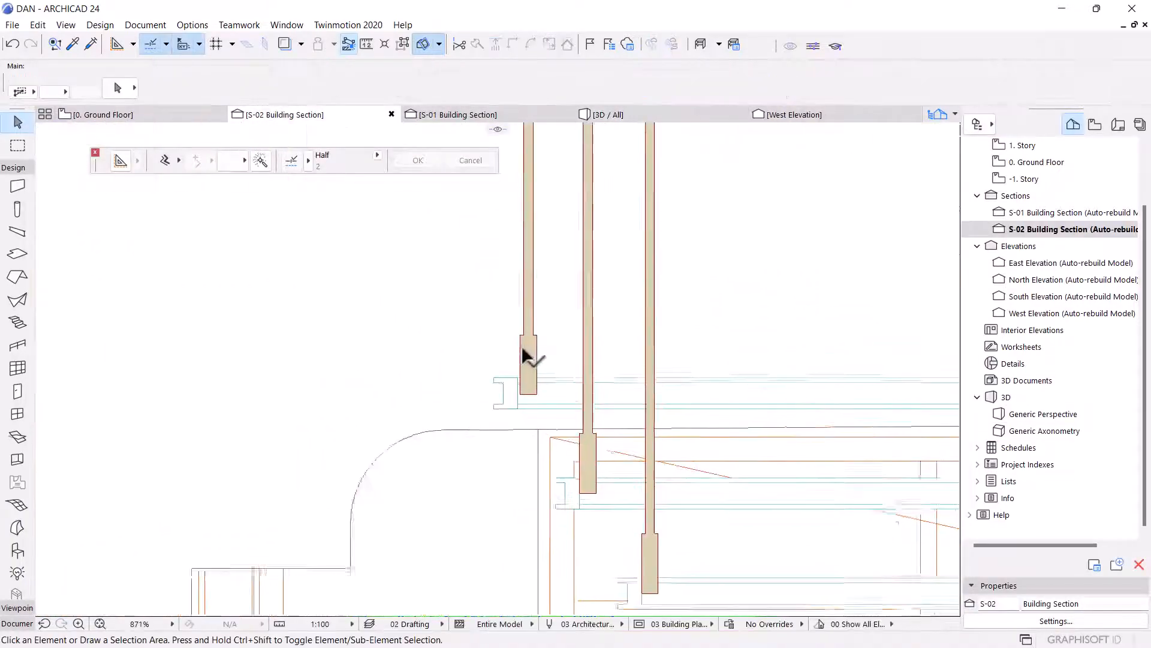
pyautogui.click(520, 330)
pyautogui.click(532, 360)
pyautogui.scroll(1, 532, 351)
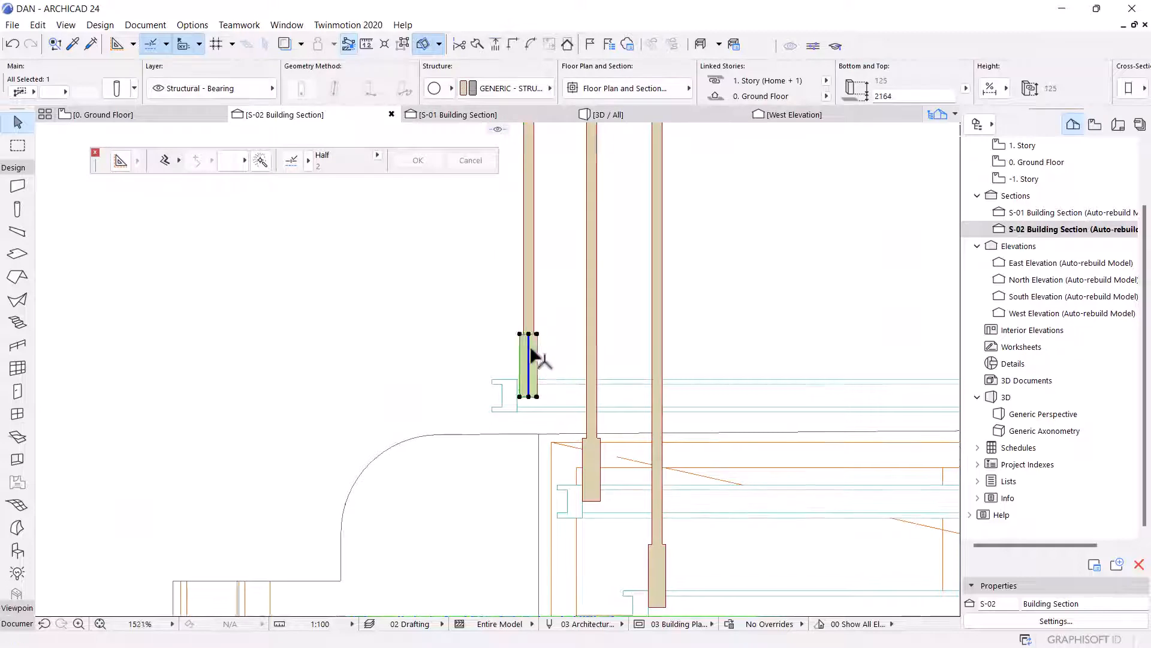
pyautogui.click(528, 331)
pyautogui.scroll(4, 519, 381)
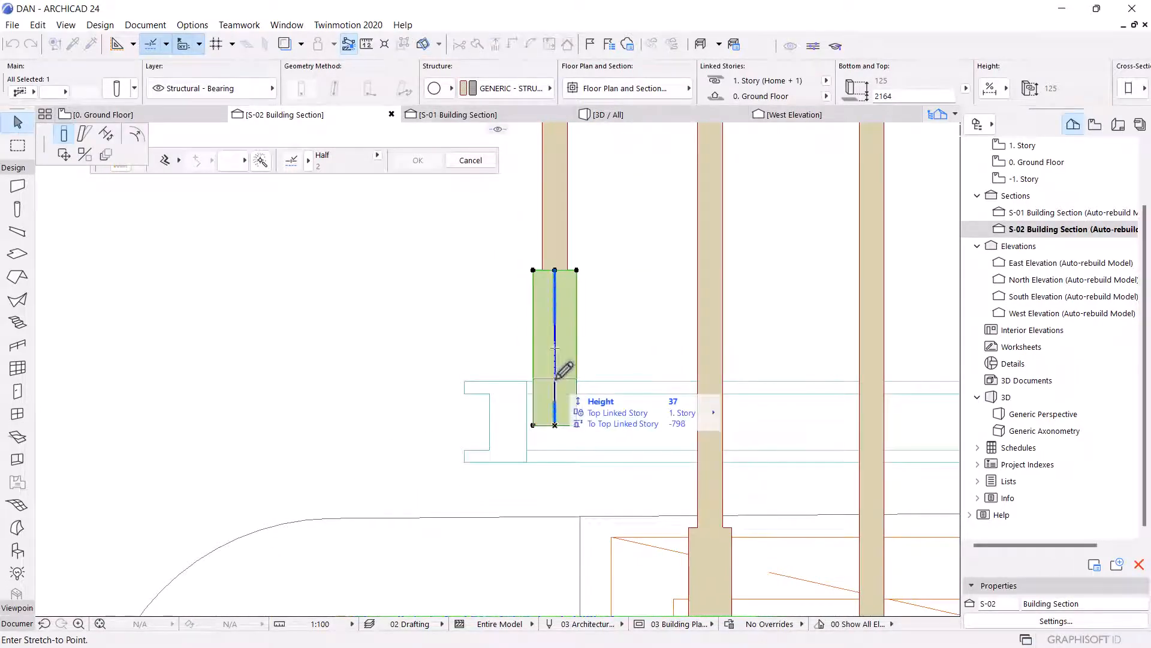
pyautogui.click(555, 381)
pyautogui.click(555, 227)
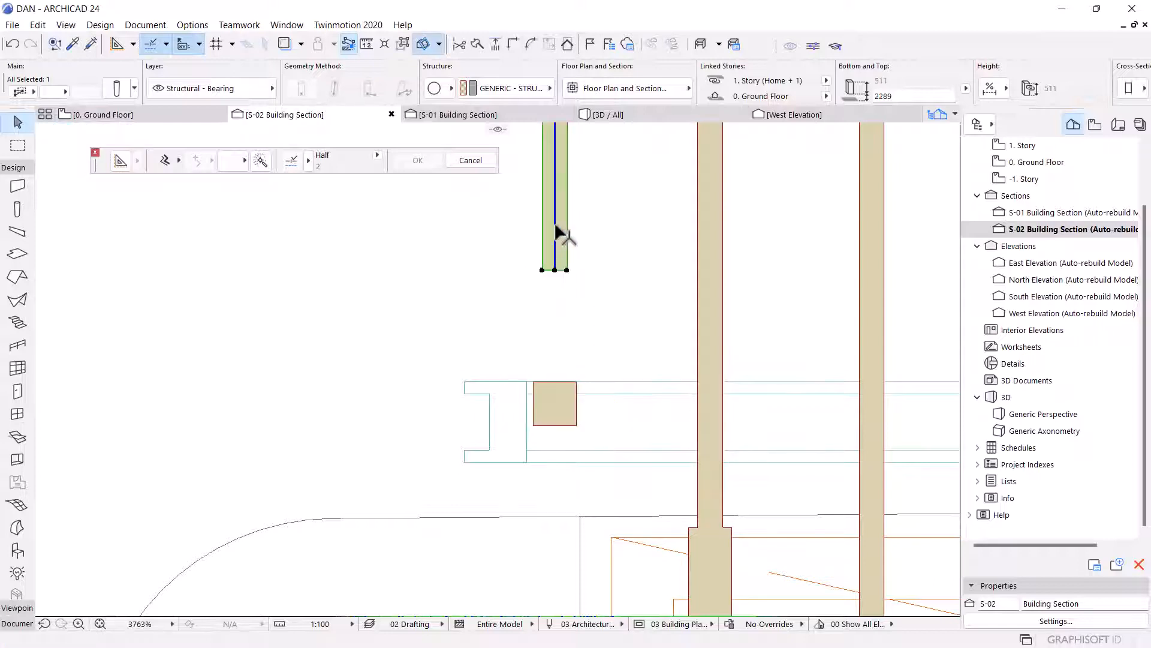
pyautogui.click(554, 269)
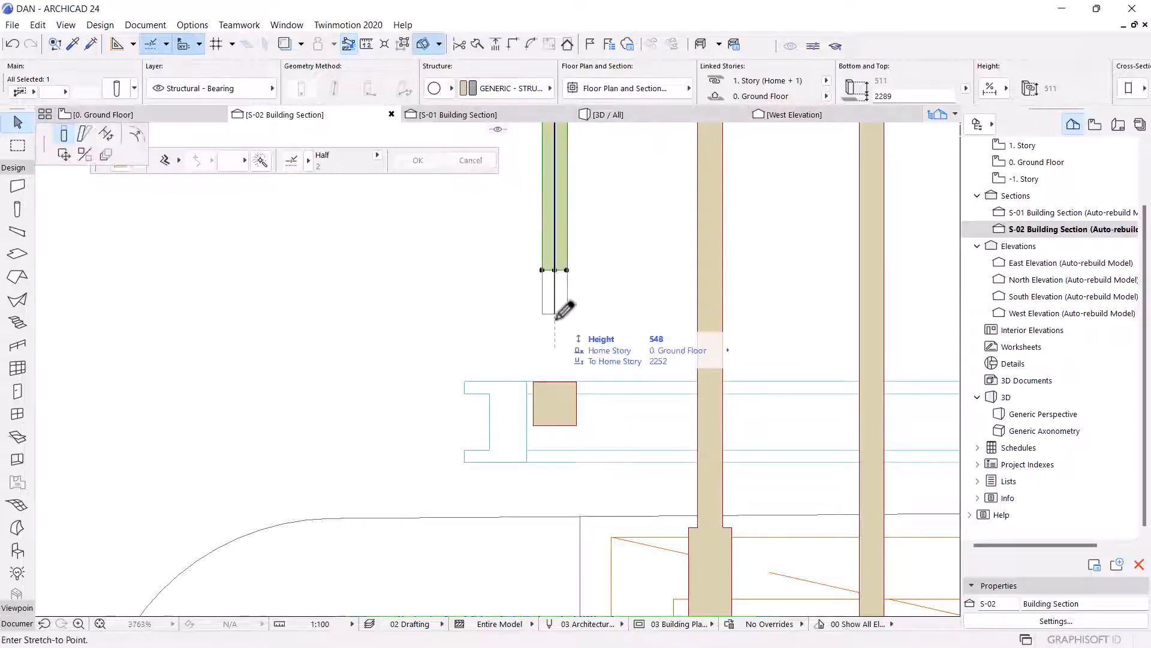
pyautogui.click(554, 381)
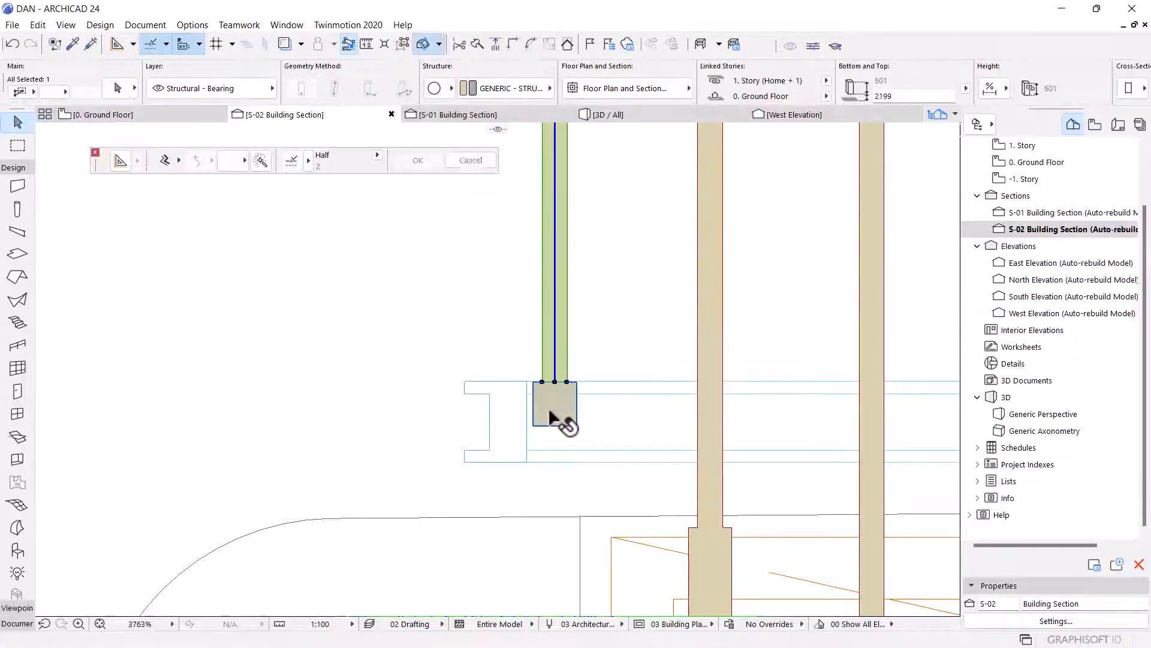
# Shorten the middle landing's short base column by stretching its top down toward the slab.
pyautogui.scroll(3, 534, 424)
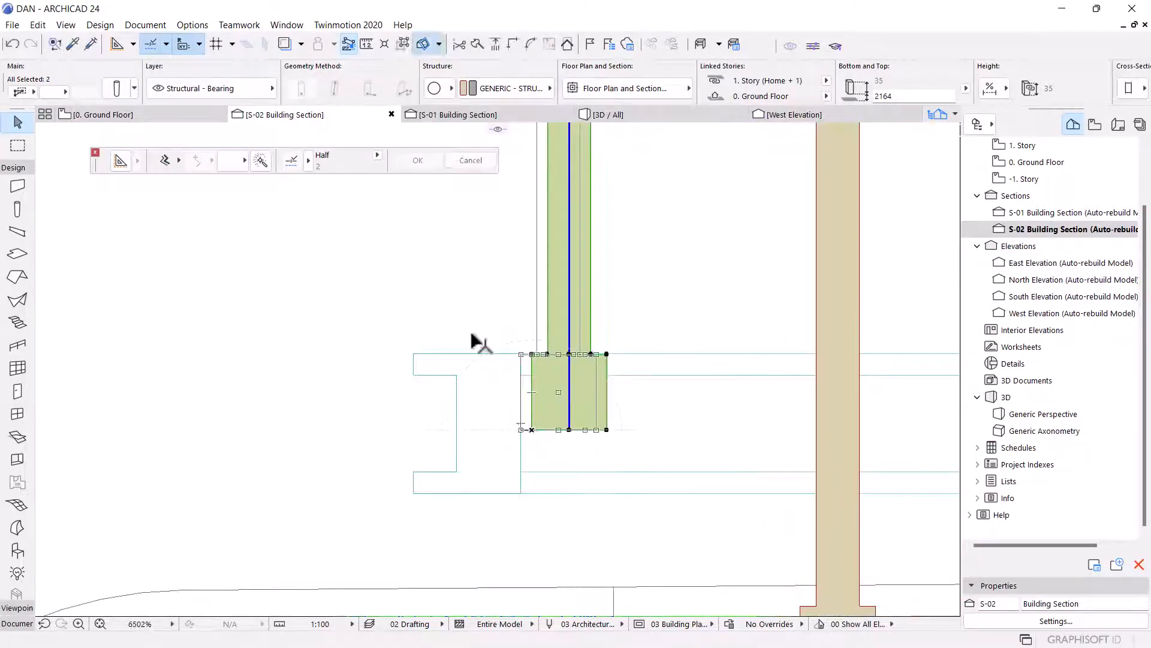
pyautogui.scroll(-3, 474, 336)
pyautogui.scroll(3, 616, 448)
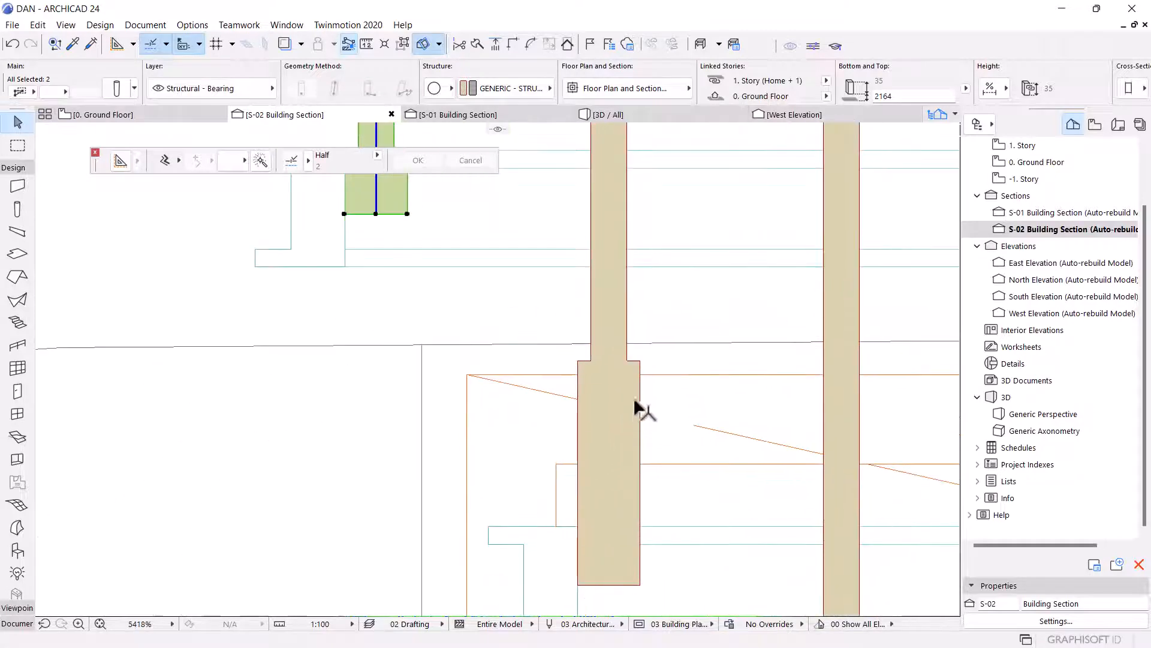
pyautogui.click(638, 375)
pyautogui.click(641, 360)
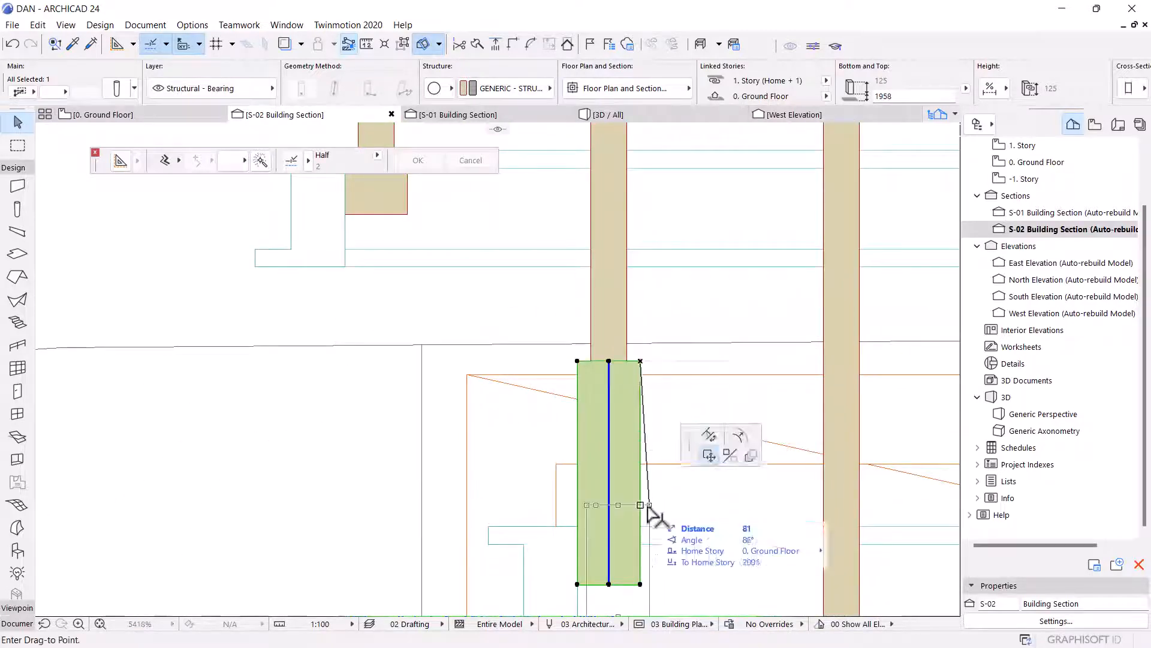
pyautogui.click(701, 455)
pyautogui.press('Escape')
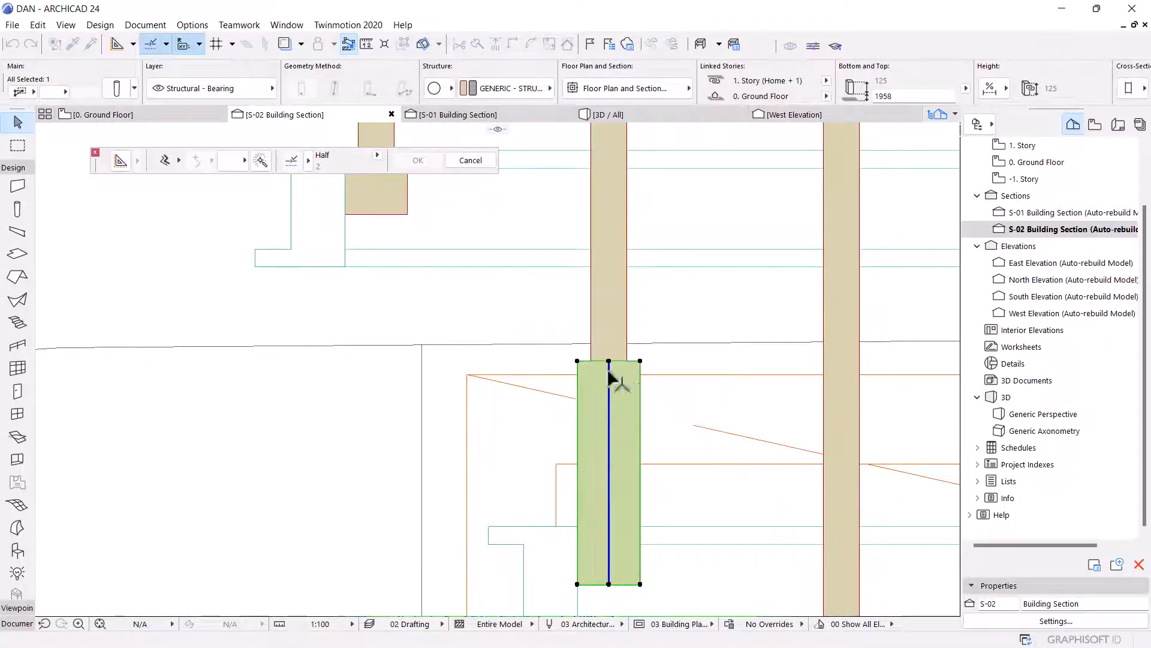
pyautogui.click(609, 361)
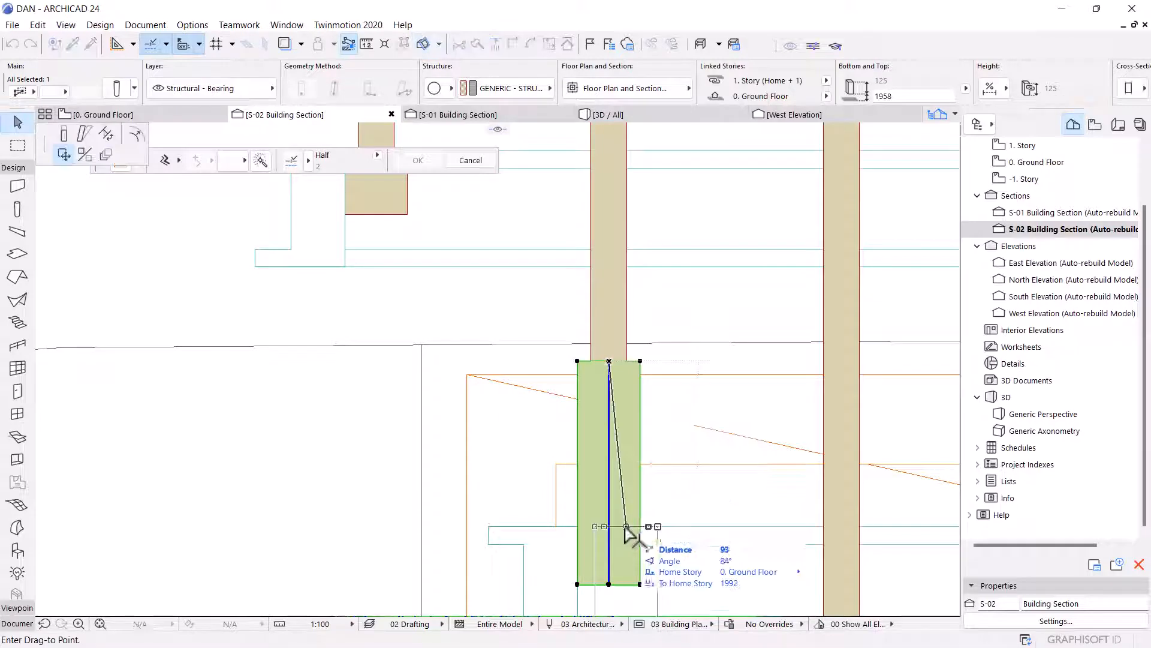
pyautogui.click(64, 133)
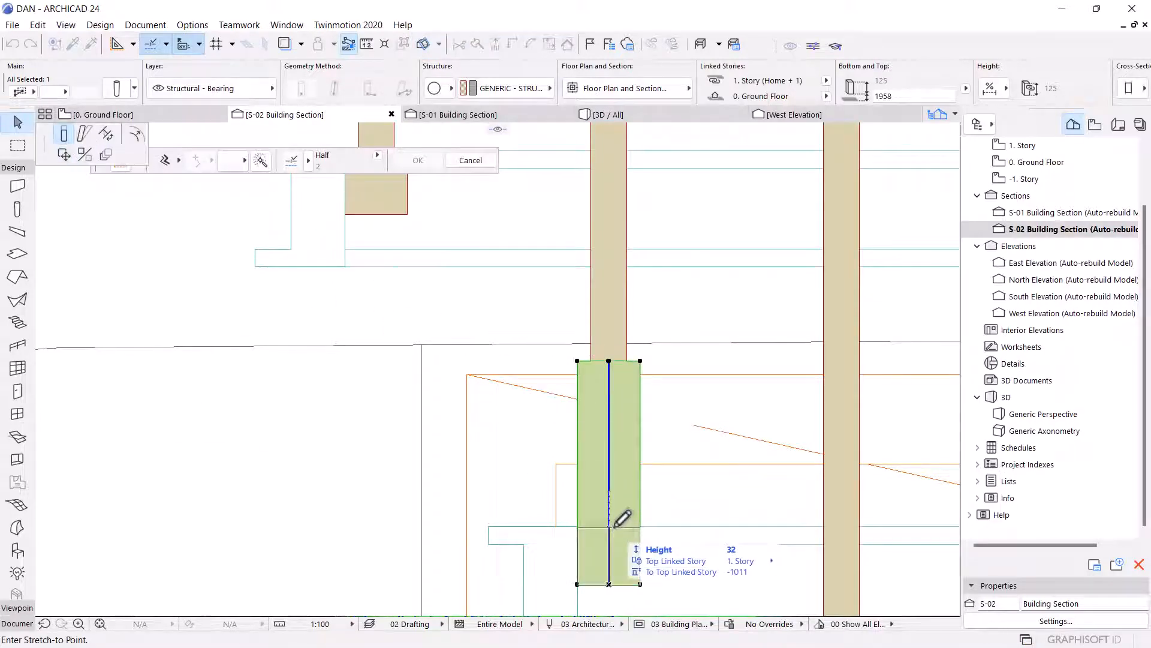
pyautogui.click(610, 526)
pyautogui.scroll(-1, 623, 372)
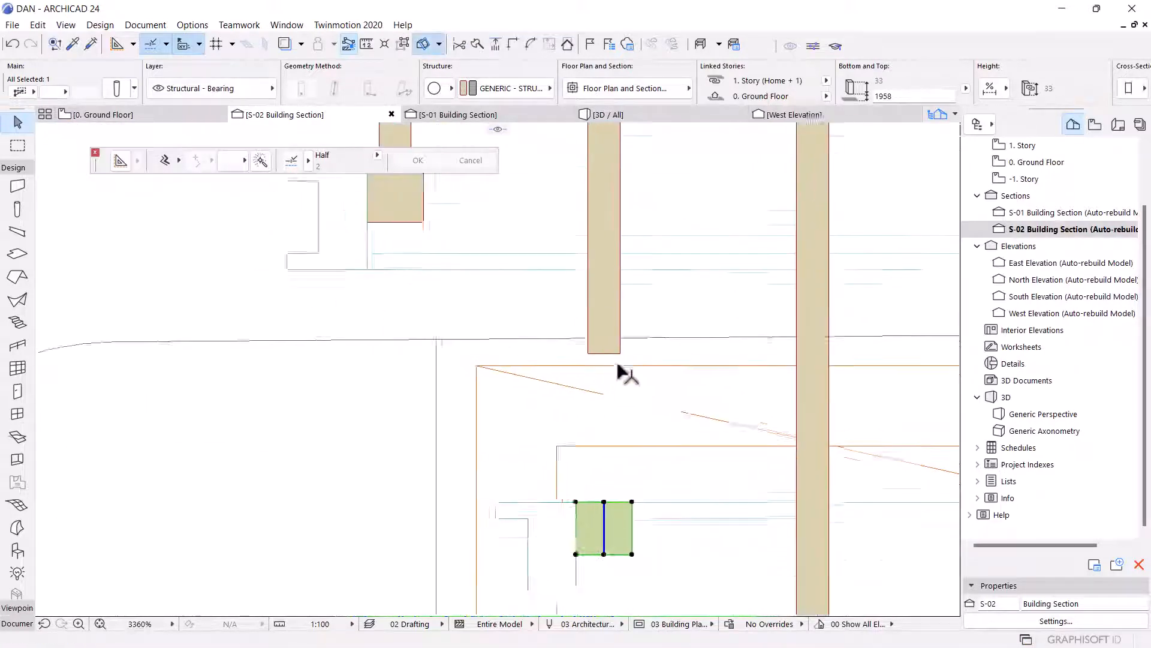
# Stretch the thin column above it down to meet the shortened base column's top.
pyautogui.click(604, 345)
pyautogui.click(603, 347)
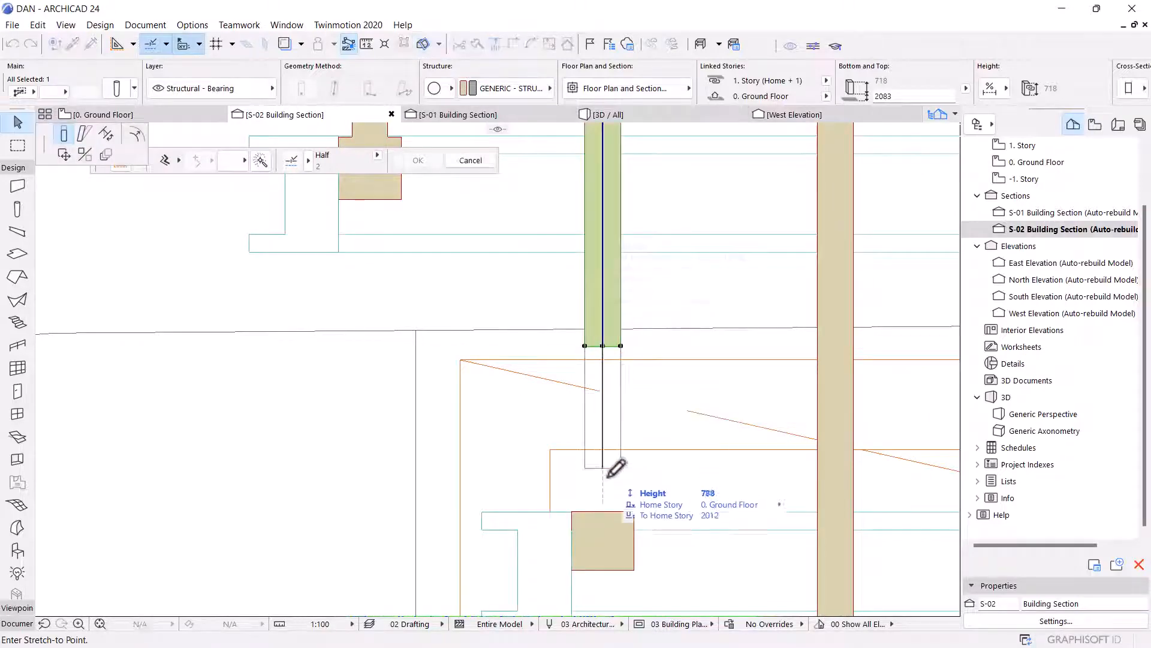
pyautogui.click(615, 501)
pyautogui.scroll(-2, 612, 324)
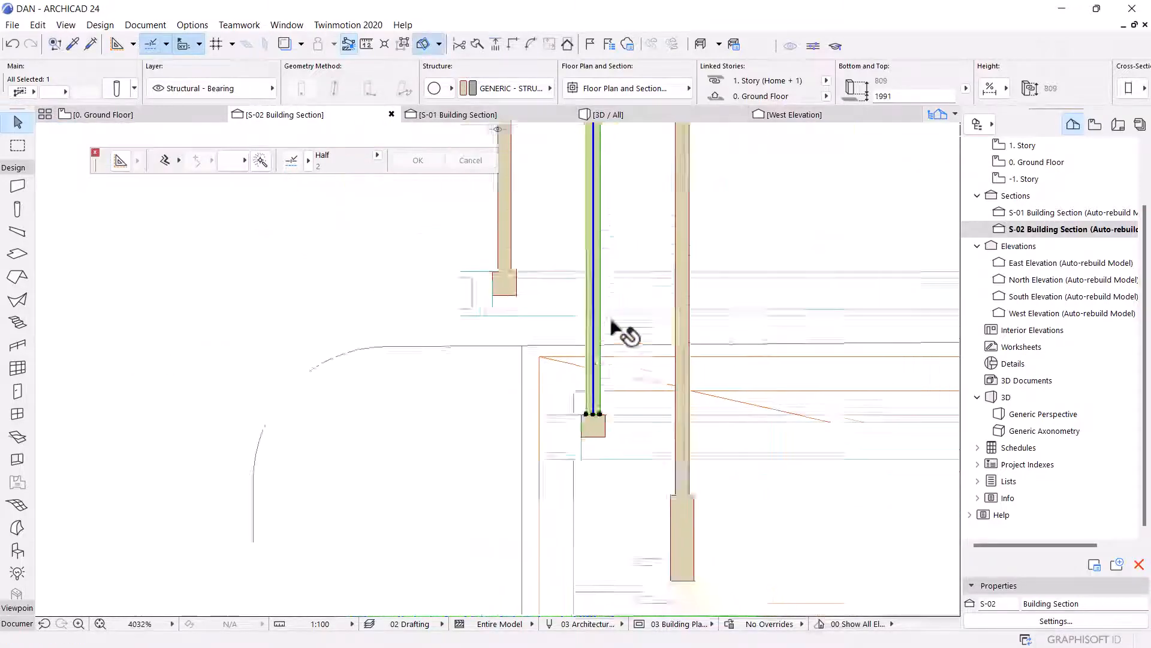
# Shorten the lowest landing's short base column by stretching its top down to the slab top.
pyautogui.scroll(-3, 612, 323)
pyautogui.scroll(4, 630, 413)
pyautogui.click(580, 336)
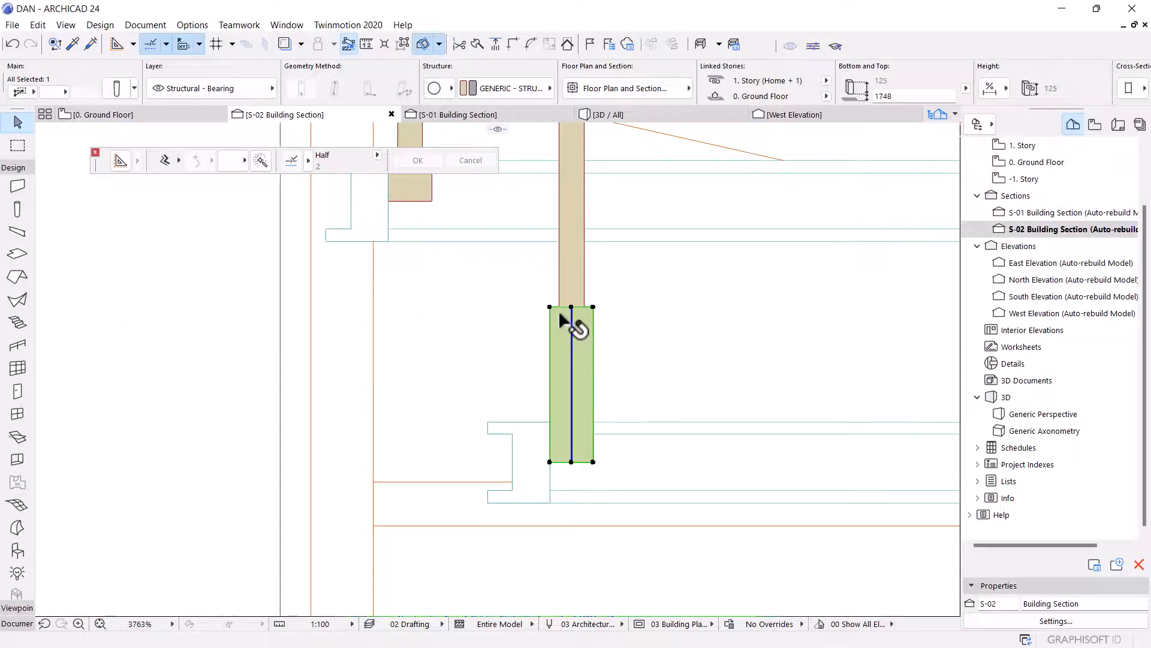
pyautogui.click(571, 307)
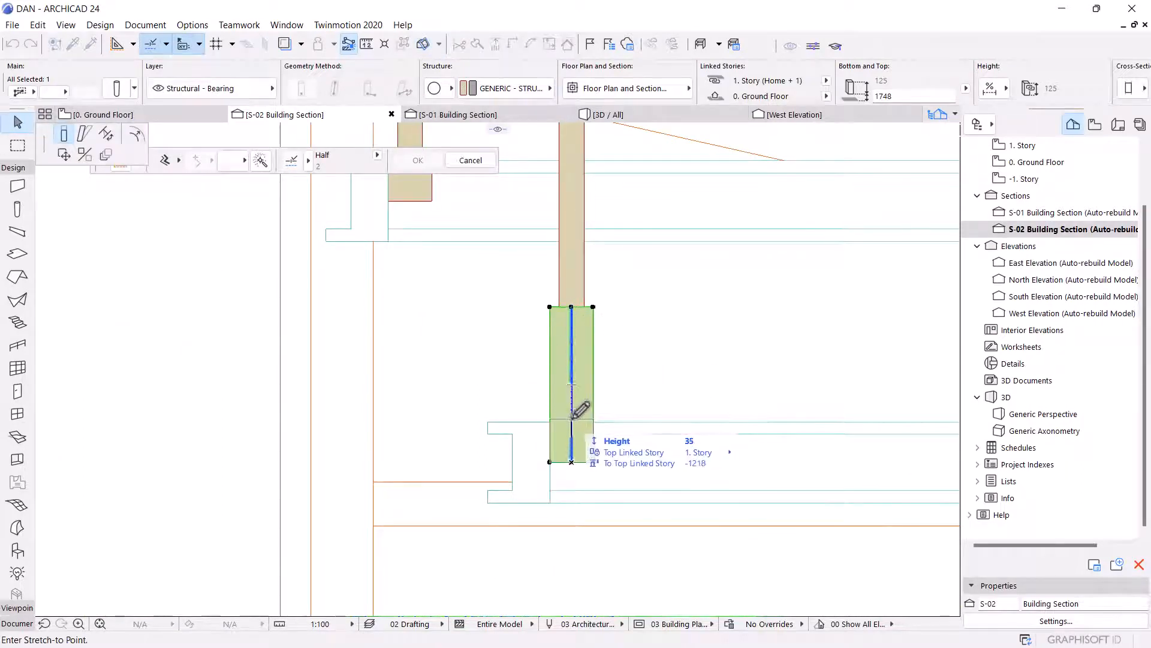
pyautogui.click(574, 421)
# Stretch the thin column above it down onto the shortened base column.
pyautogui.click(577, 281)
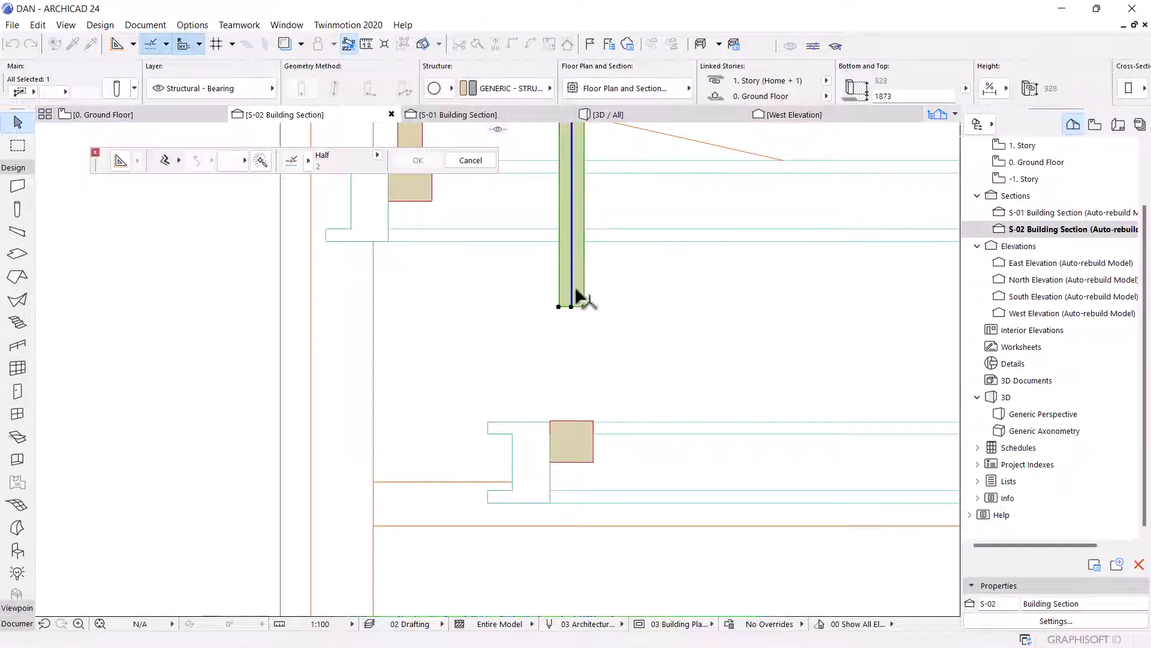
pyautogui.click(571, 307)
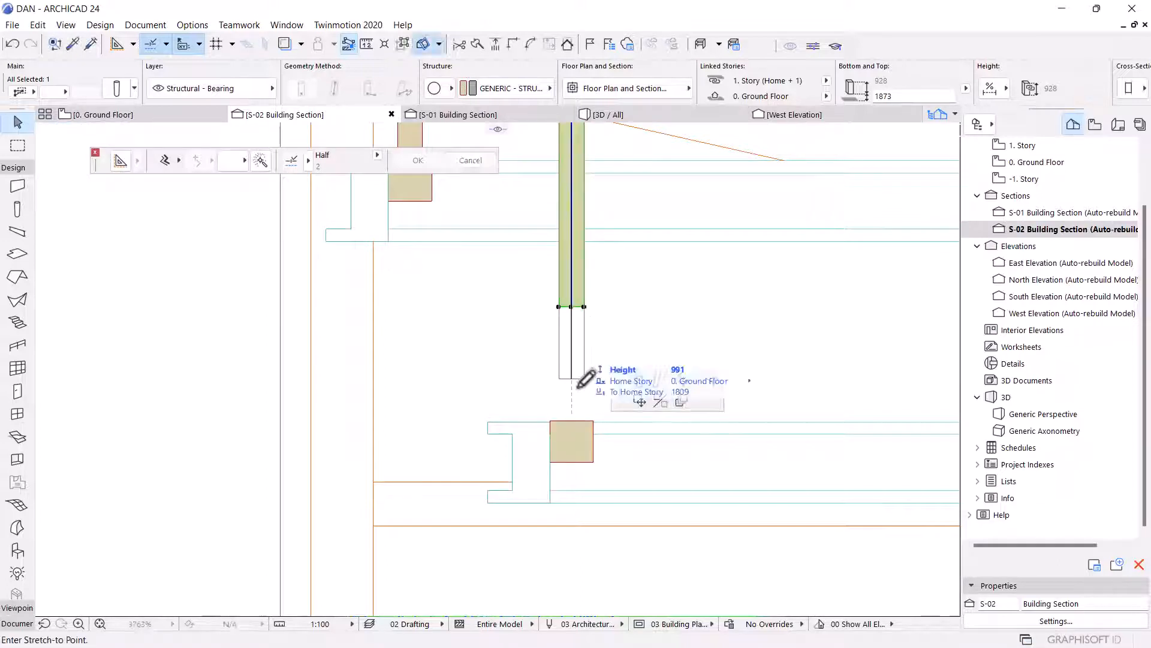
pyautogui.click(575, 421)
pyautogui.scroll(-6, 357, 505)
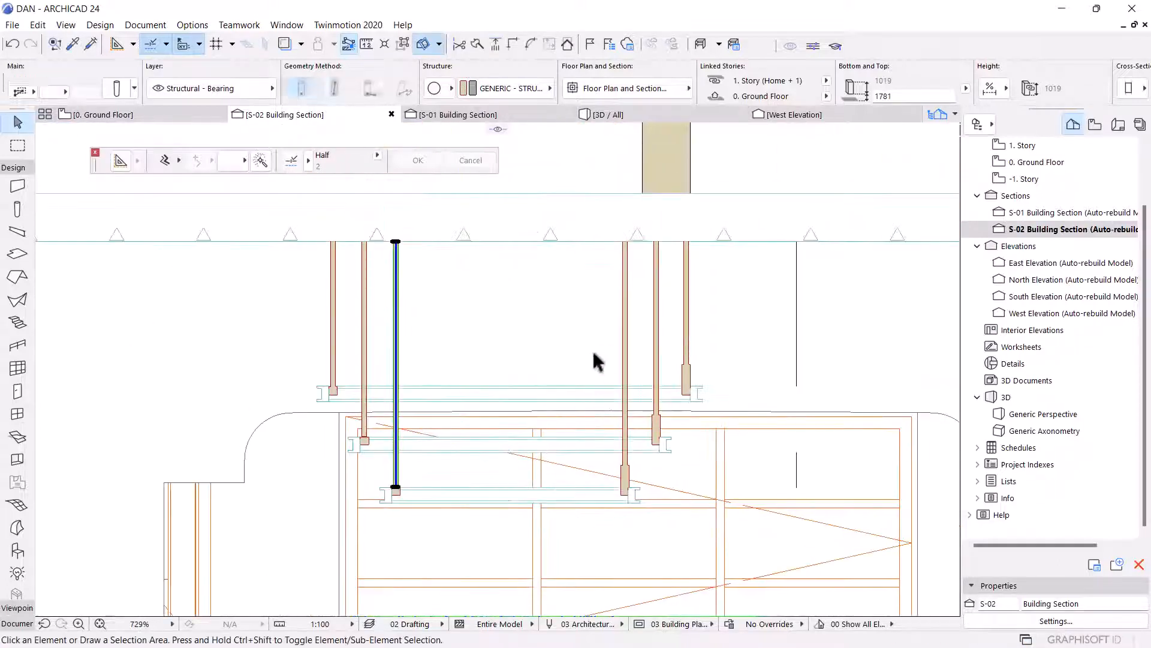
# Delete the mirrored thin columns on the right side of the landings.
pyautogui.press('Escape')
pyautogui.click(621, 314)
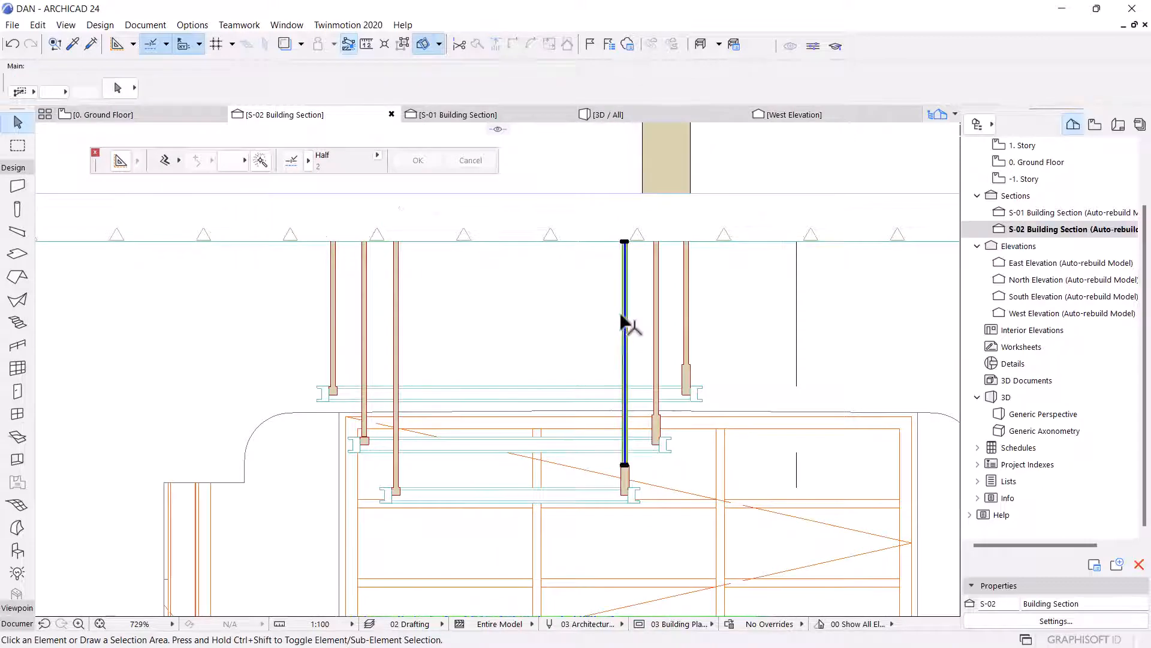
pyautogui.press('Delete')
# Select each remaining right-side short base column in turn to inspect it.
pyautogui.click(662, 330)
pyautogui.click(659, 327)
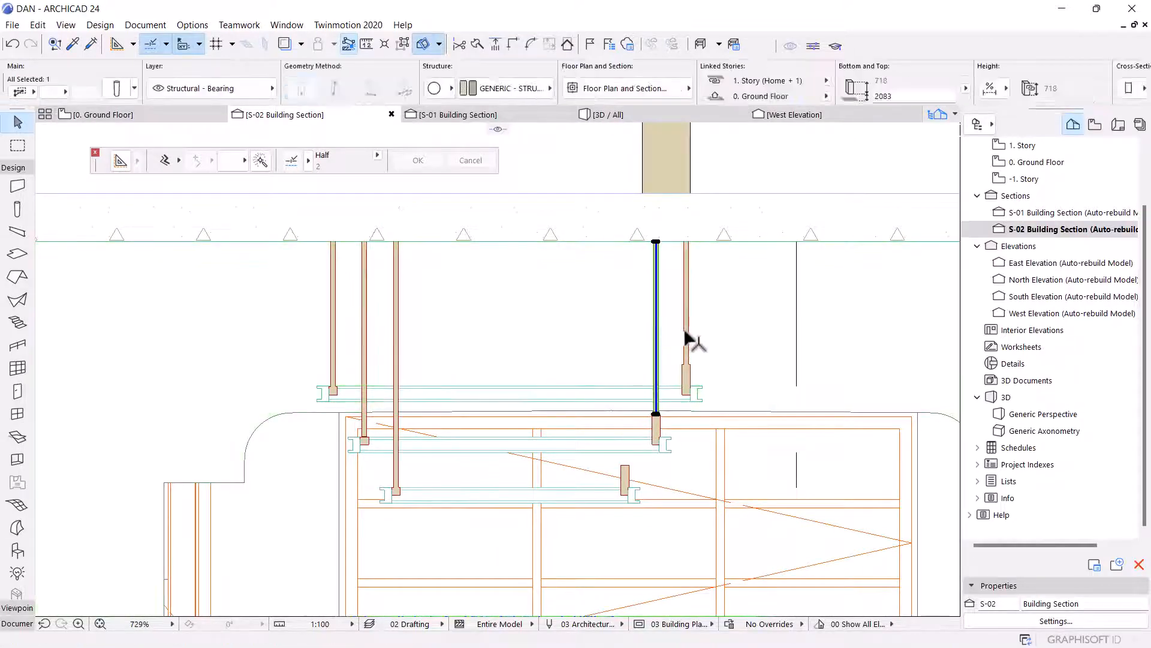
pyautogui.click(686, 372)
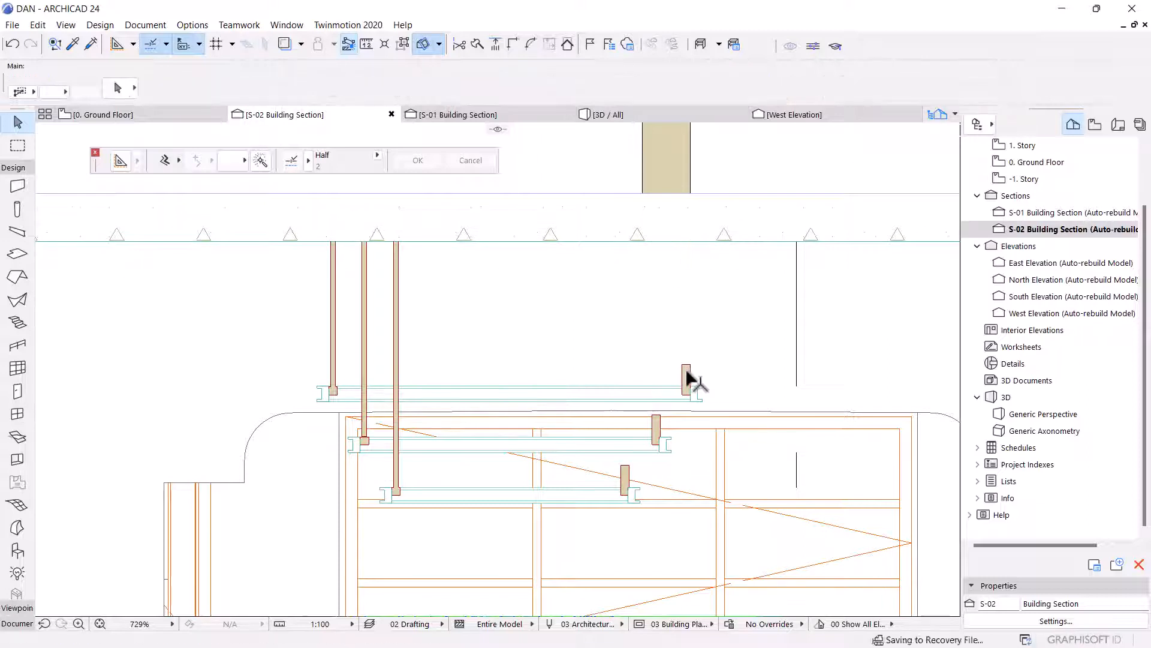
pyautogui.click(656, 427)
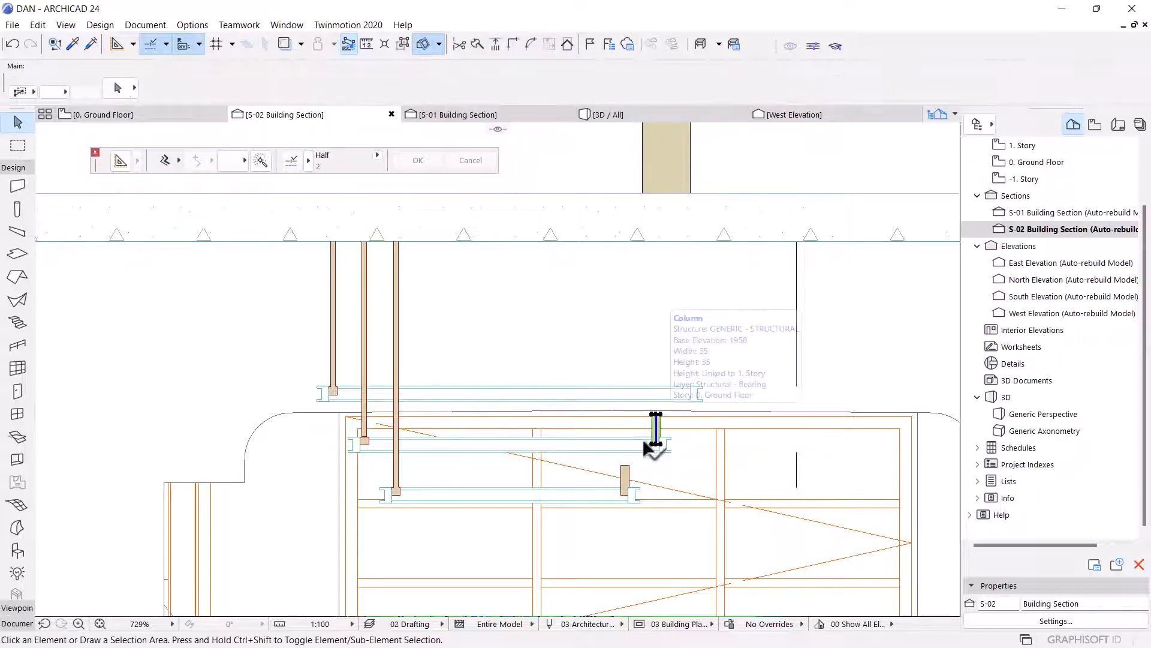
pyautogui.press('Escape')
pyautogui.click(628, 469)
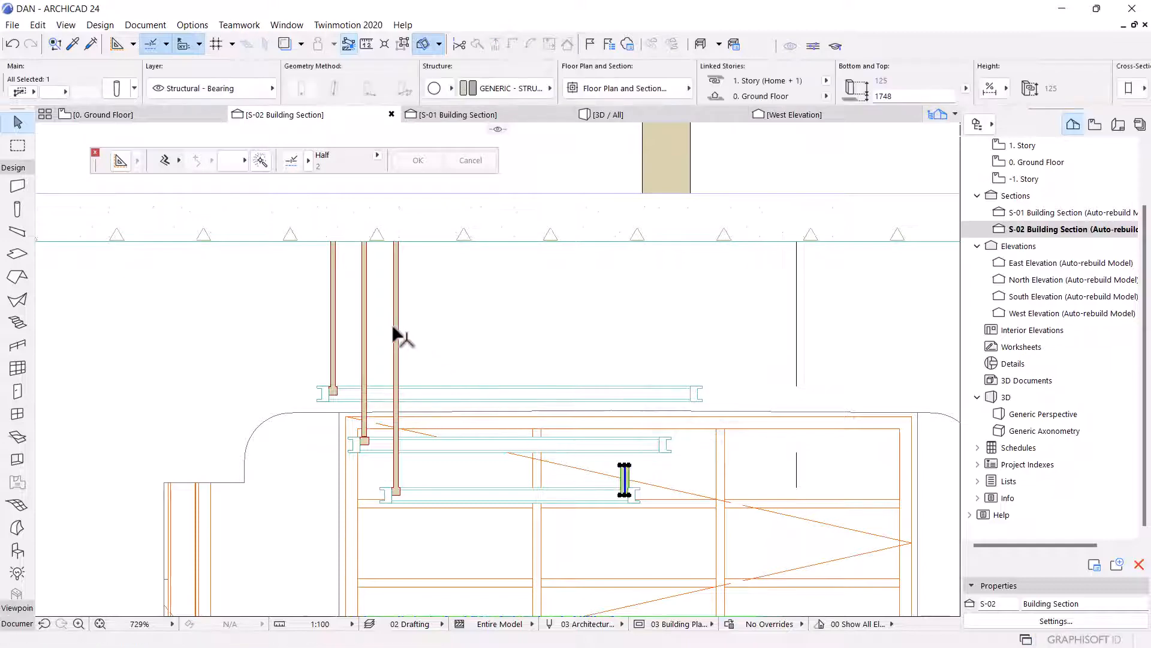
# Select the three left thin columns with their short base columns and mirror a copy of them to the landings' right side.
pyautogui.click(394, 328)
pyautogui.scroll(3, 399, 505)
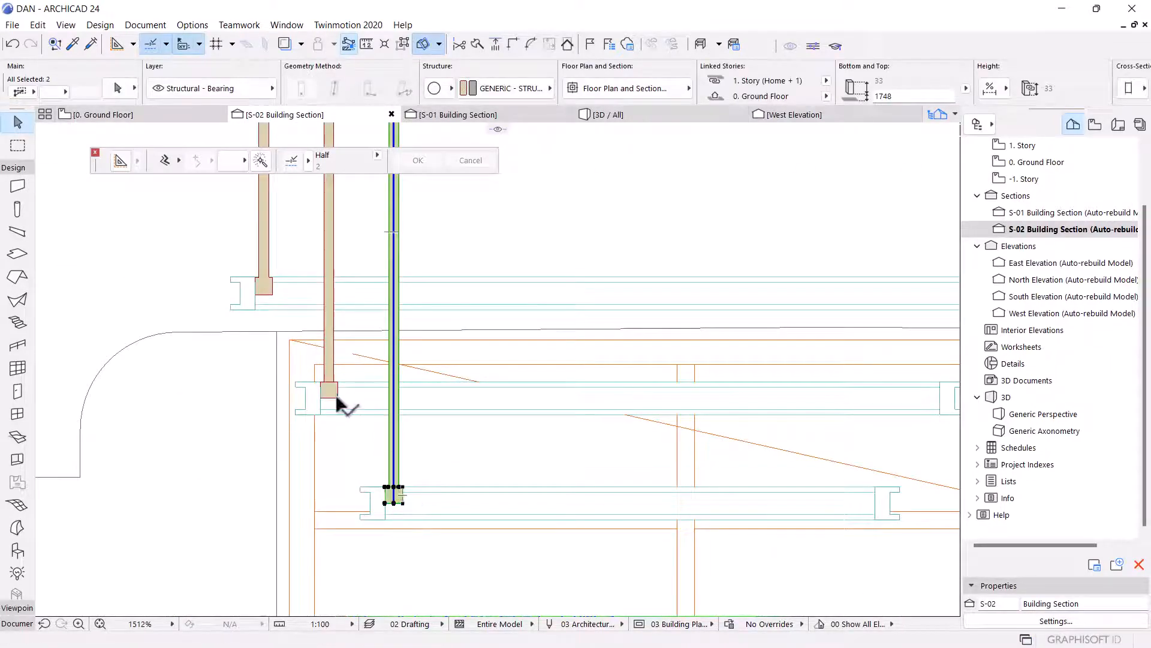
pyautogui.keyDown('shift'); pyautogui.click(329, 241); pyautogui.keyUp('shift')
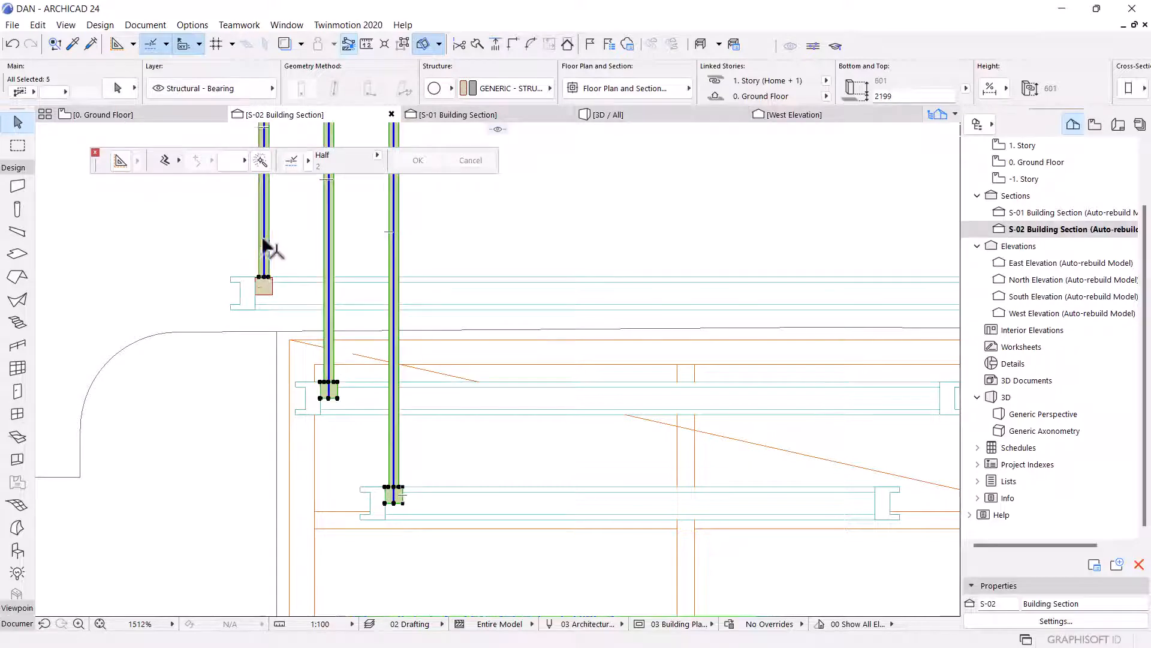
pyautogui.scroll(-3, 364, 291)
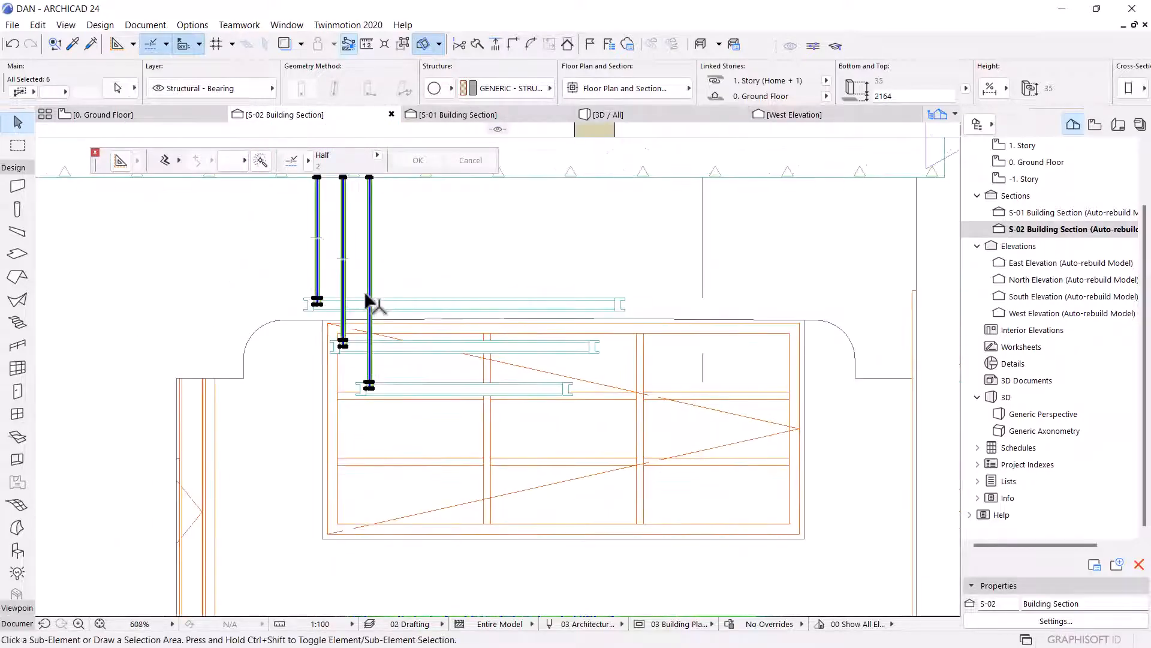
pyautogui.hotkey('ctrl', 'shift', 'm')
pyautogui.scroll(4, 467, 284)
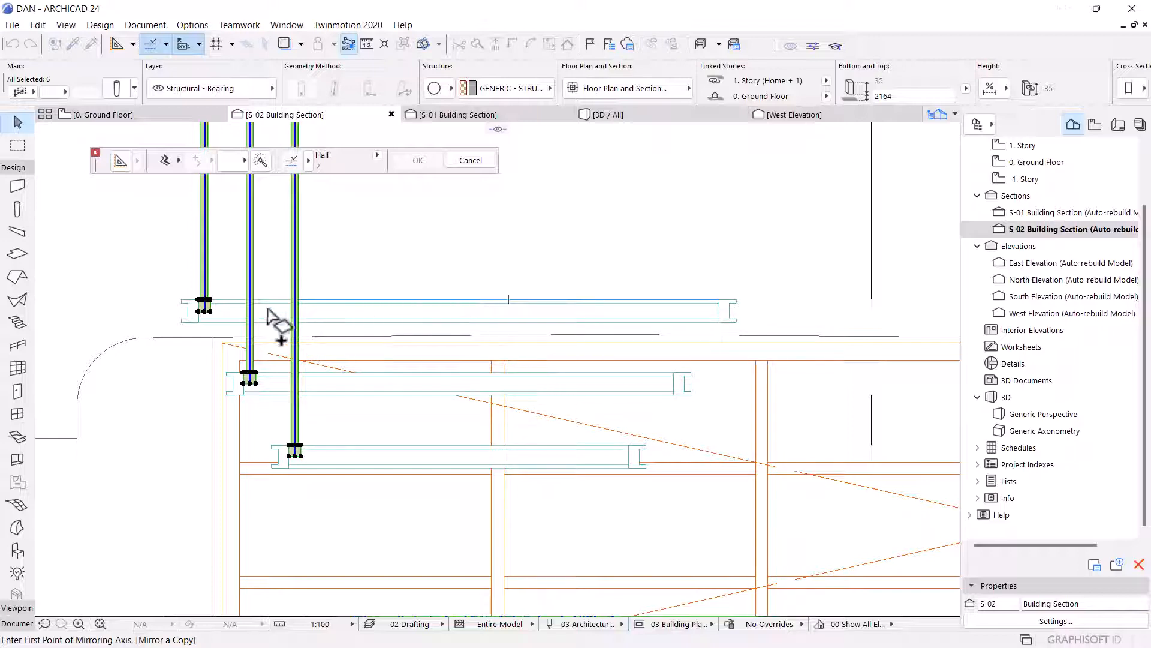
pyautogui.scroll(5, 268, 311)
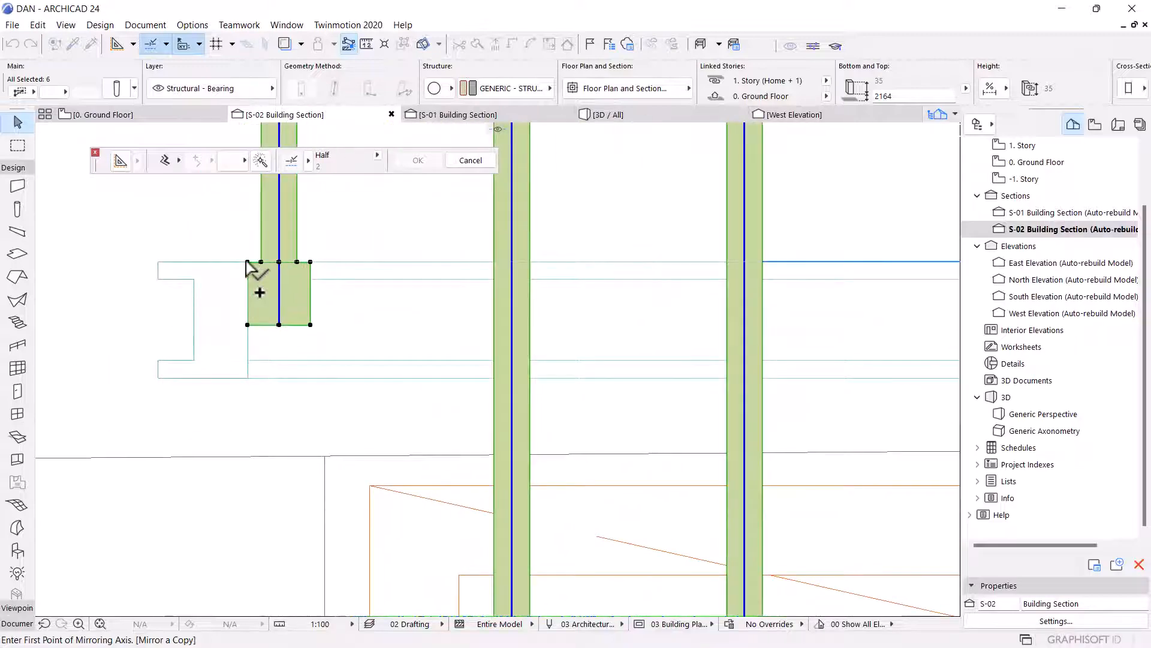
pyautogui.scroll(-5, 506, 362)
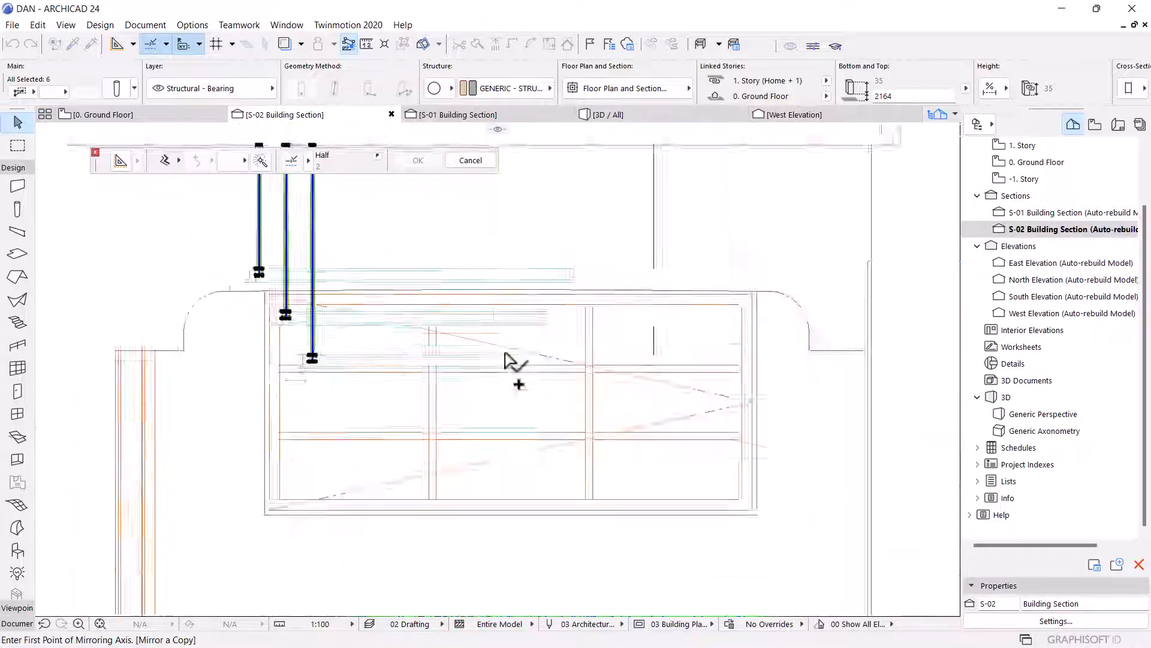
pyautogui.scroll(6, 490, 301)
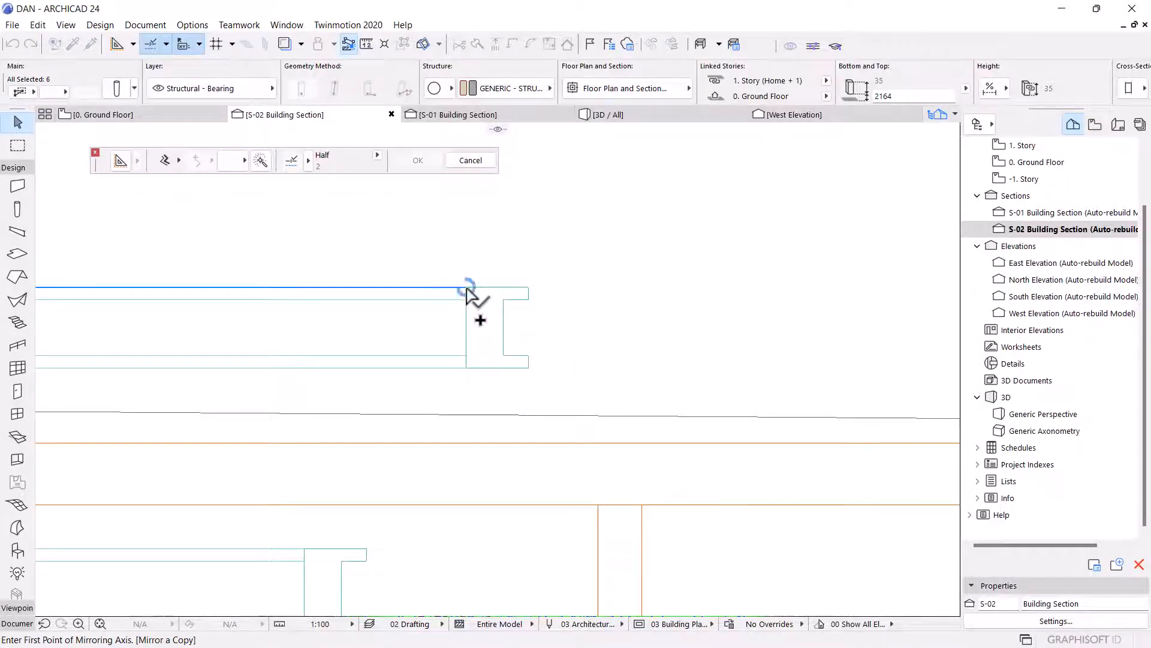
pyautogui.scroll(-5, 467, 289)
pyautogui.scroll(3, 394, 298)
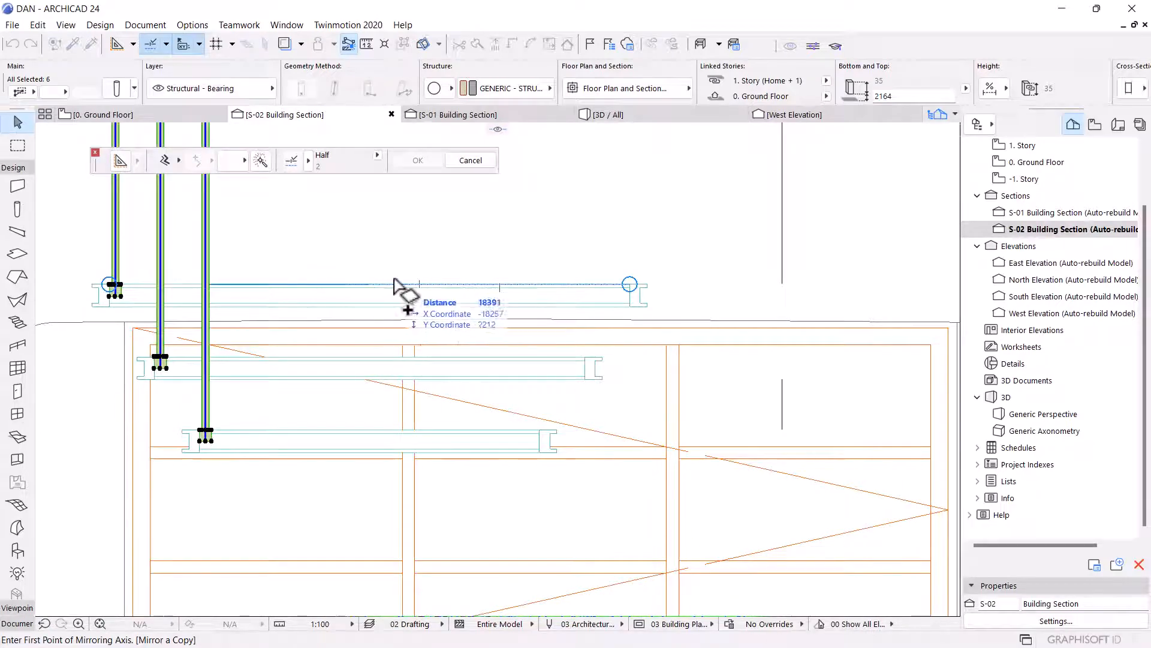
pyautogui.scroll(3, 416, 287)
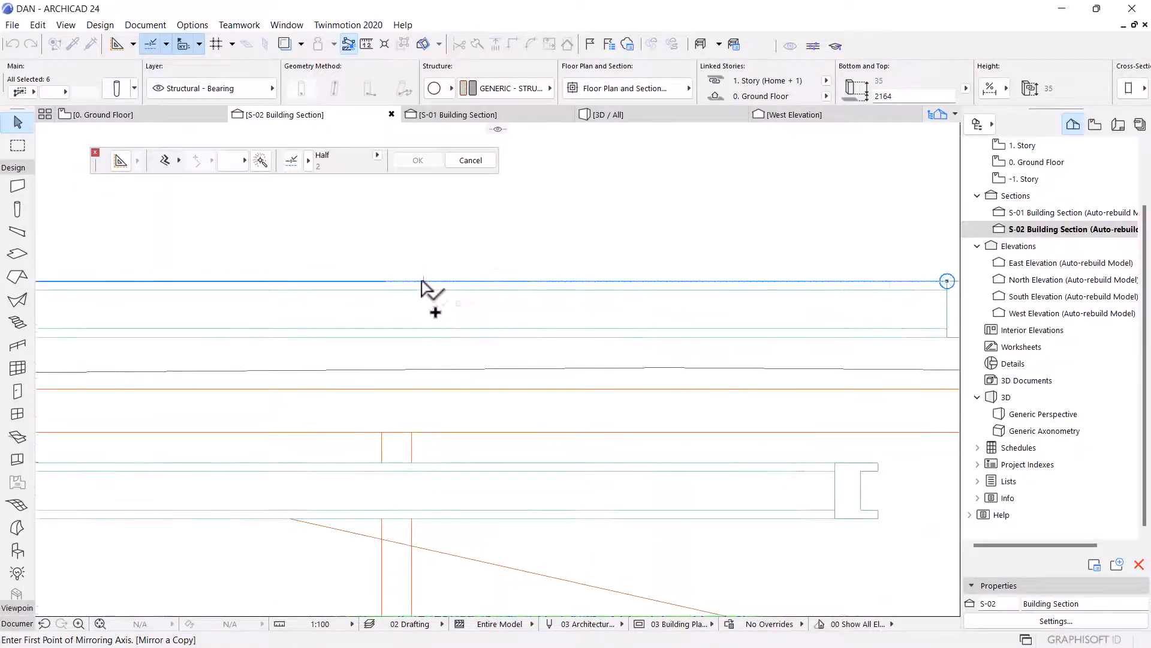
pyautogui.scroll(-5, 432, 342)
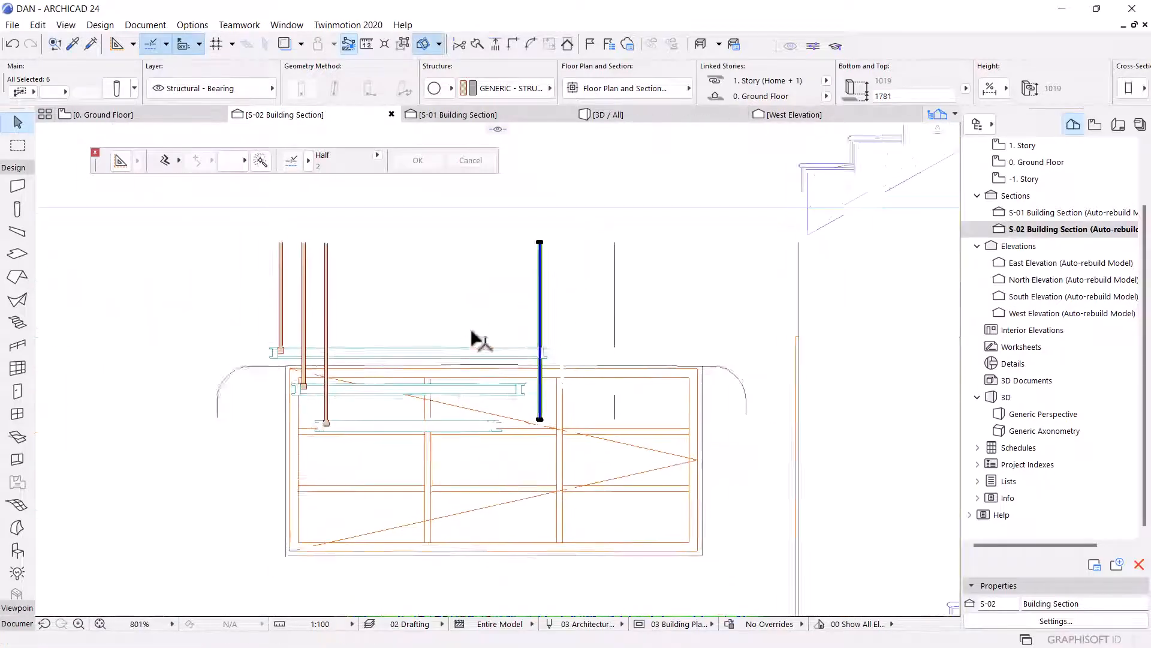
pyautogui.scroll(3, 581, 359)
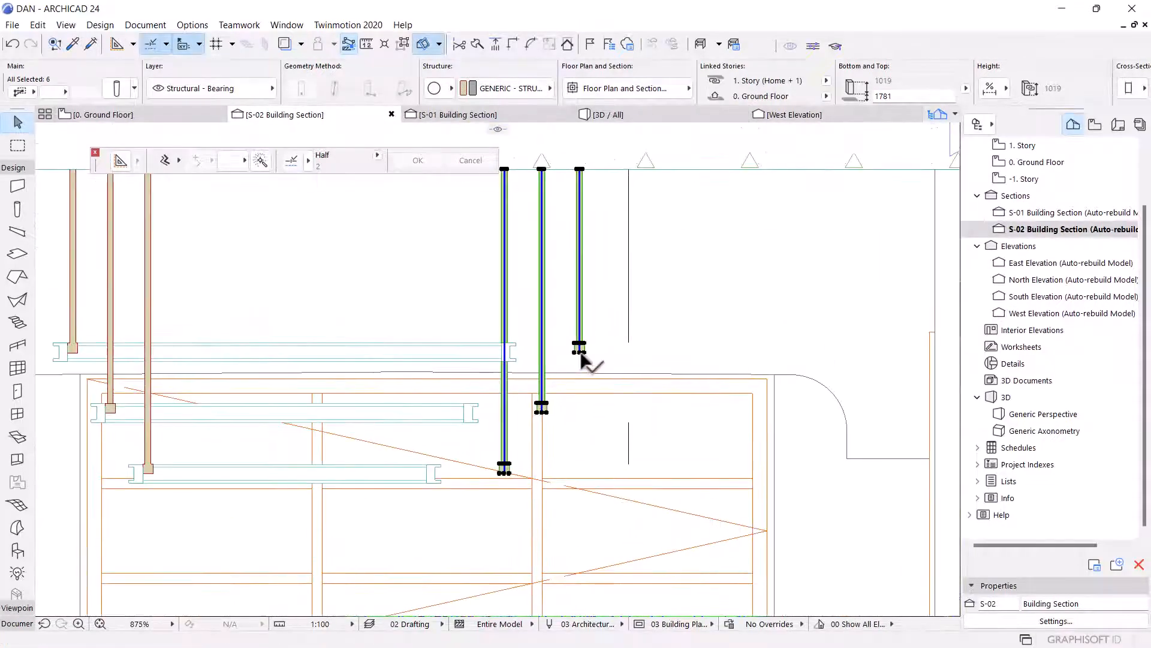
pyautogui.scroll(3, 582, 357)
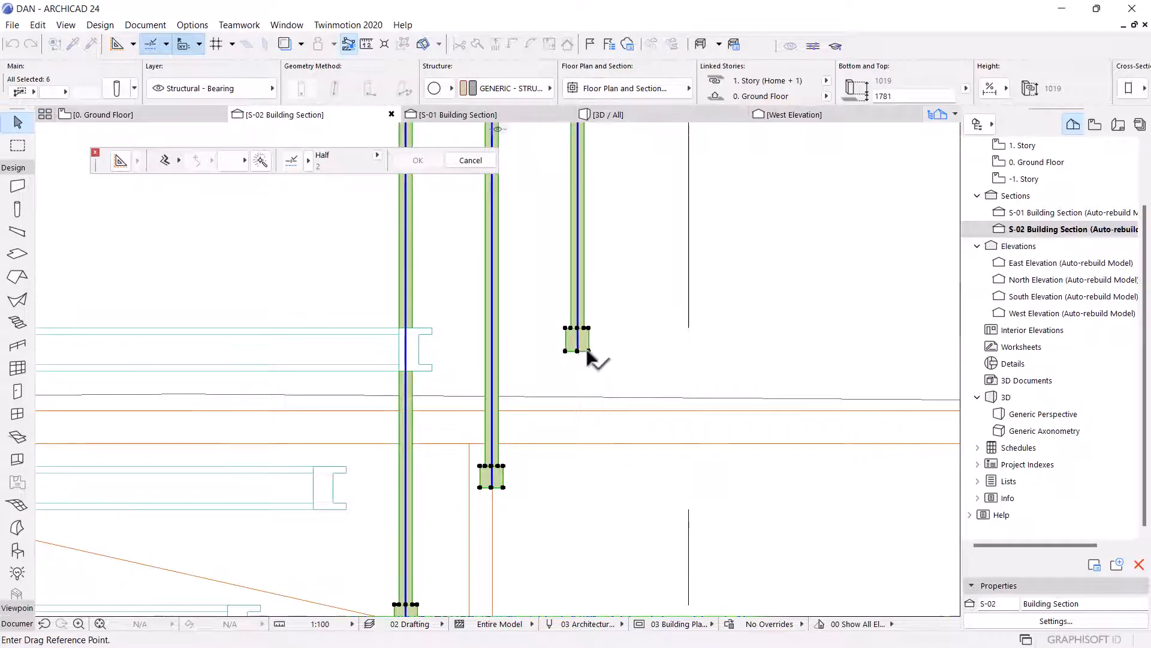
# Check the mirrored columns around the landings in the 3D perspective view.
pyautogui.click(588, 351)
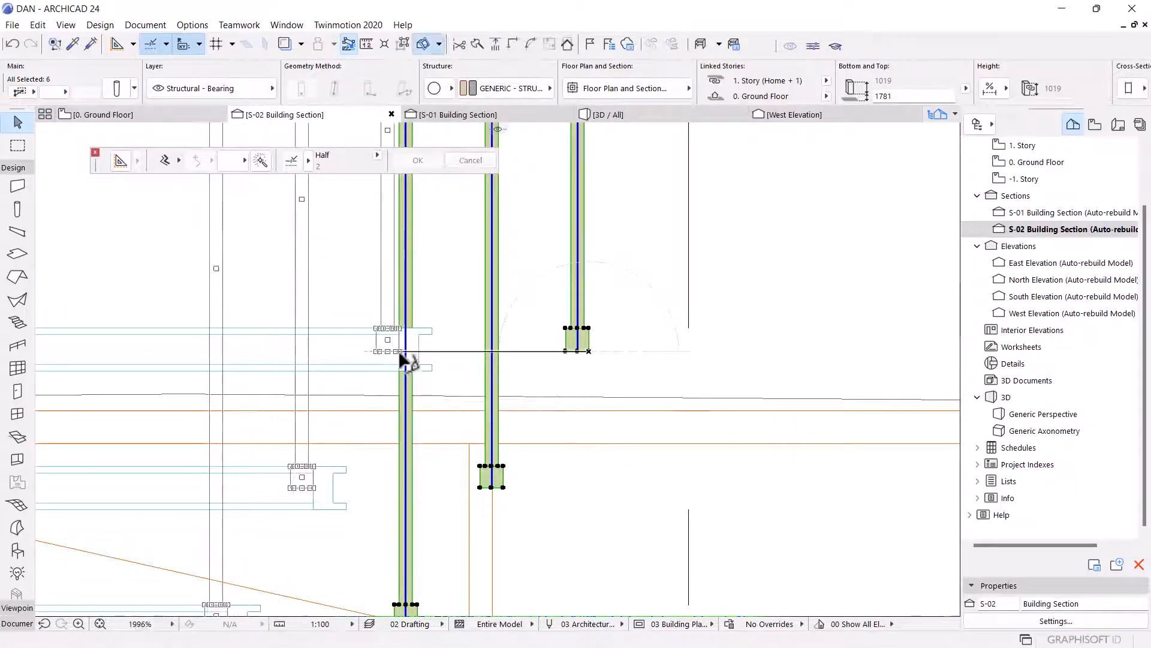
pyautogui.scroll(-6, 405, 359)
pyautogui.click(588, 115)
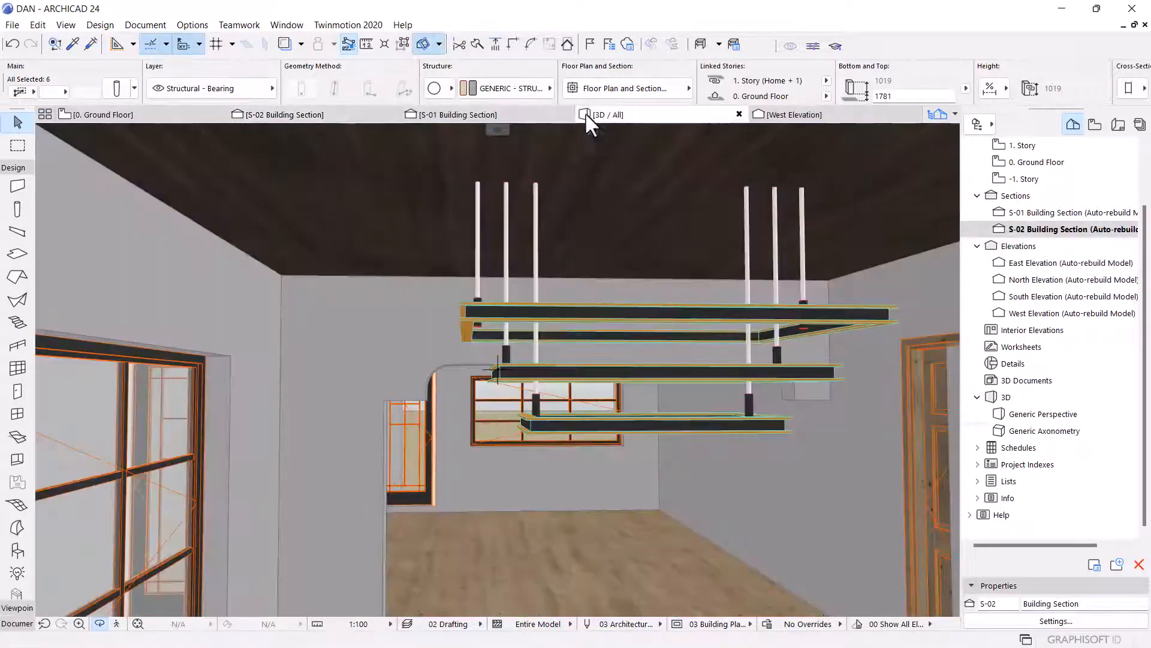
pyautogui.scroll(-2, 600, 239)
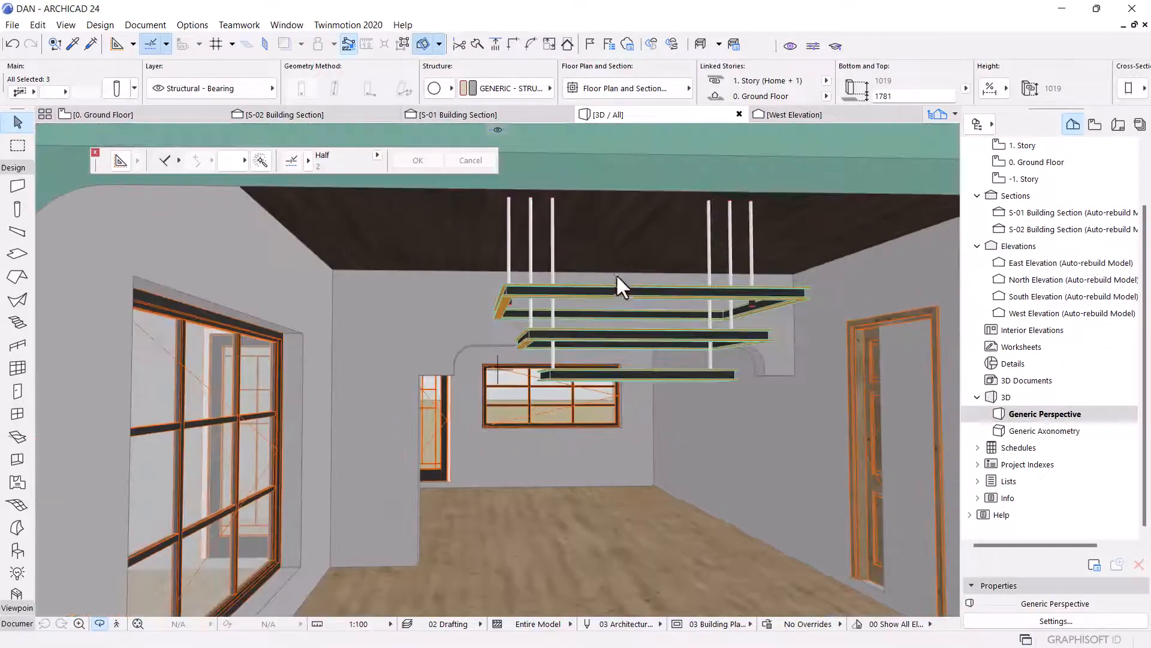
pyautogui.keyDown('shift'); pyautogui.moveTo(617, 274); pyautogui.dragTo(410, 167, button='middle'); pyautogui.keyUp('shift')
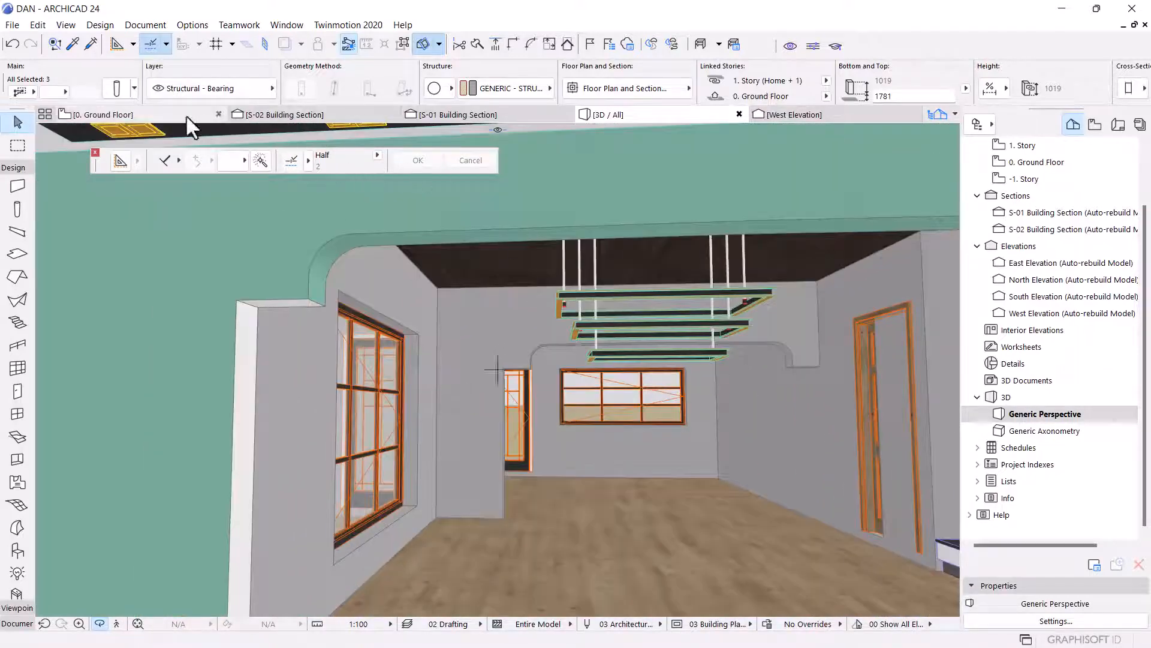
pyautogui.click(269, 115)
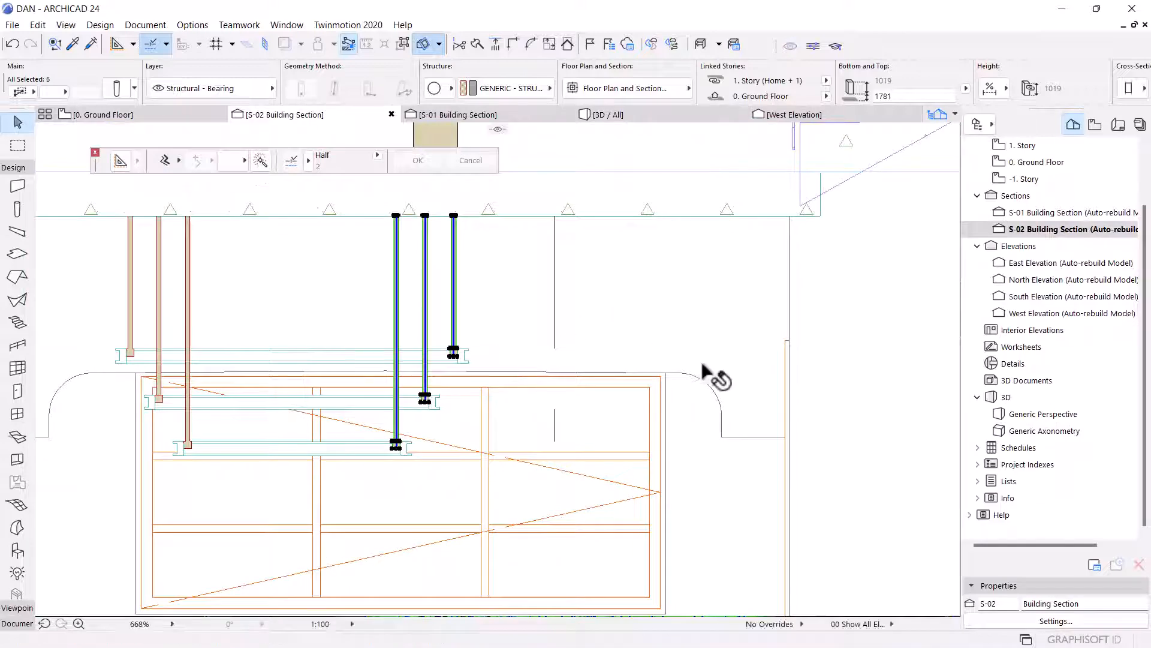
pyautogui.scroll(8, 419, 336)
pyautogui.press('Escape')
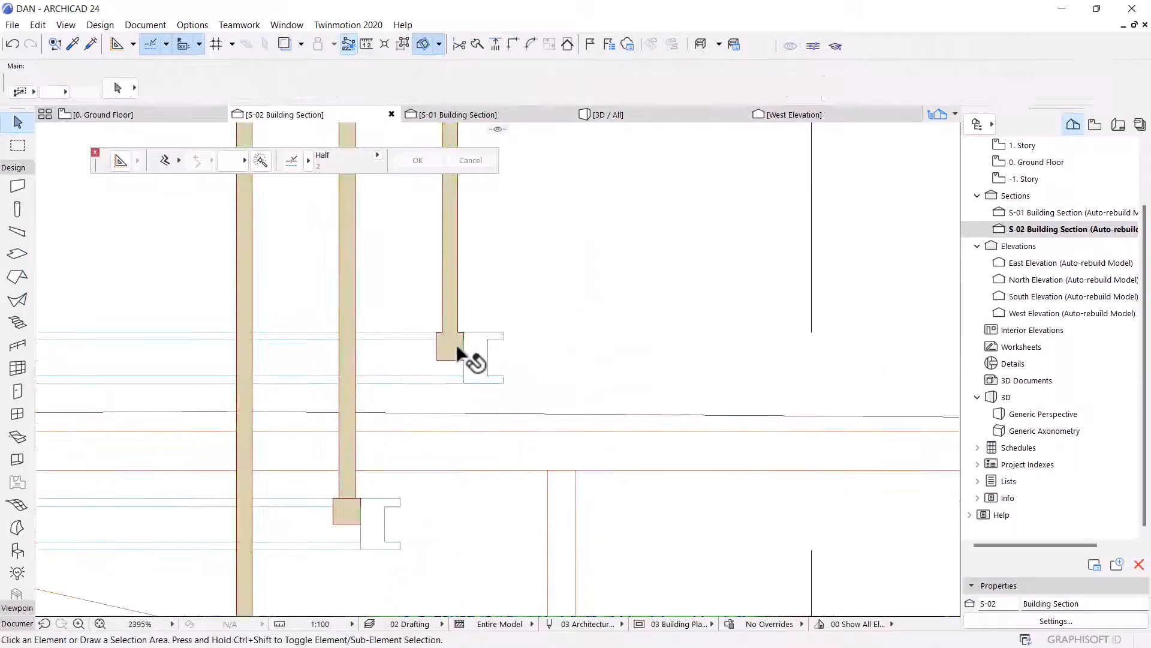
# Drag a copy of a short base column up to the top of the rightmost thin column under the ceiling slab.
pyautogui.click(456, 347)
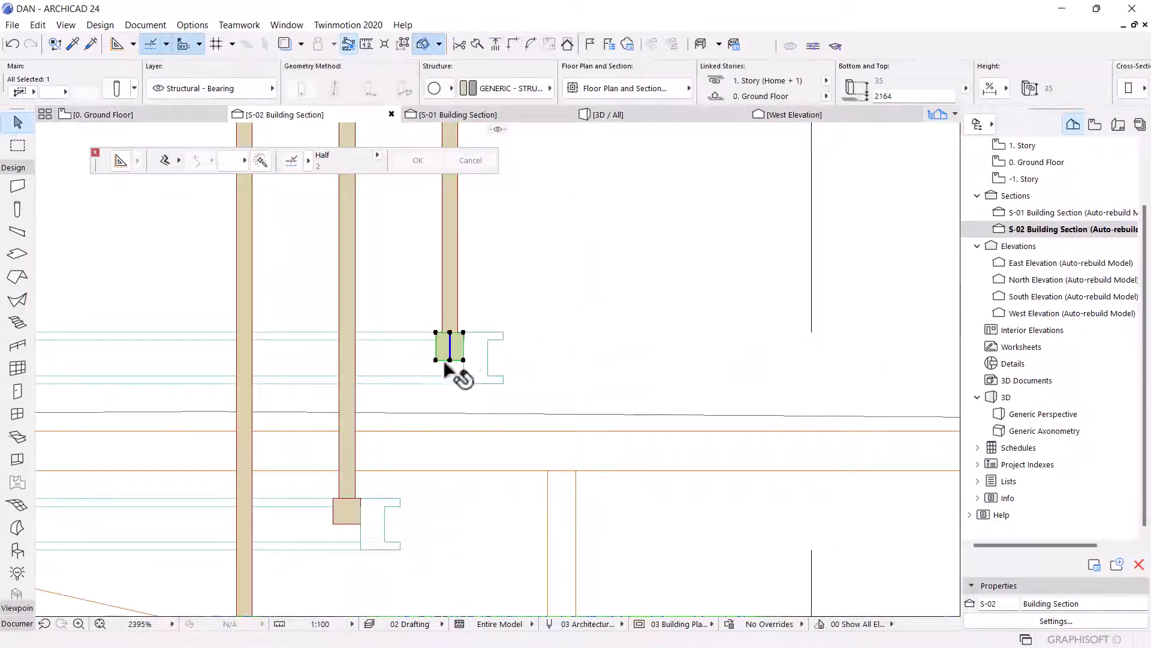
pyautogui.hotkey('ctrl', 'shift', 'd')
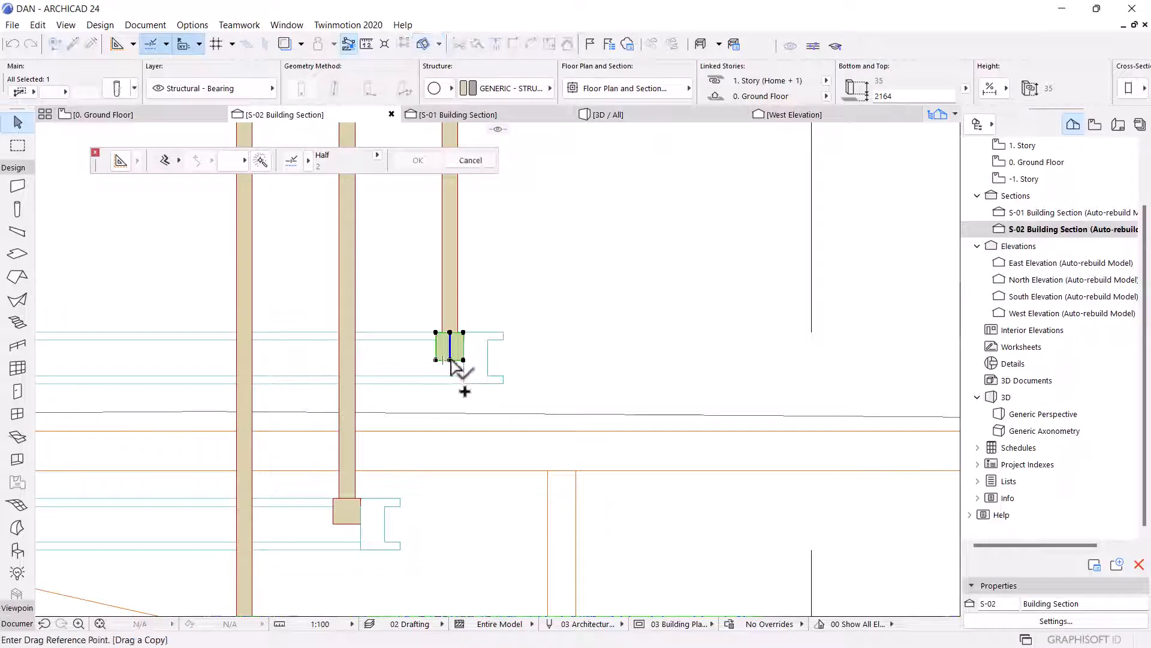
pyautogui.scroll(-8, 462, 341)
pyautogui.click(450, 359)
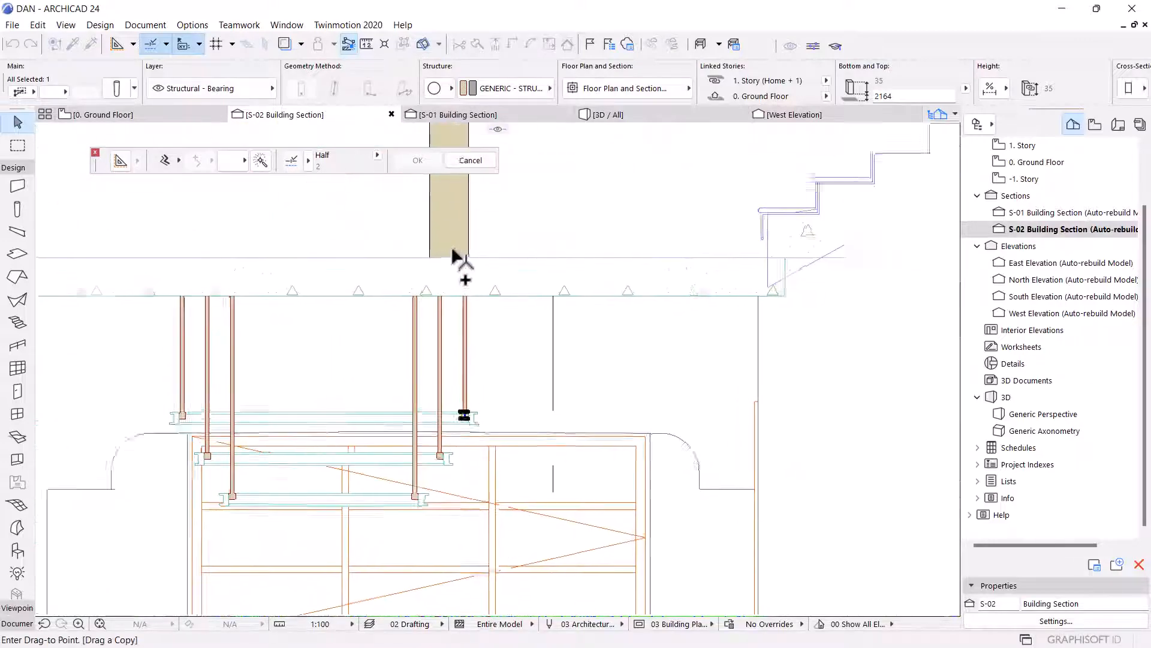
pyautogui.scroll(5, 456, 254)
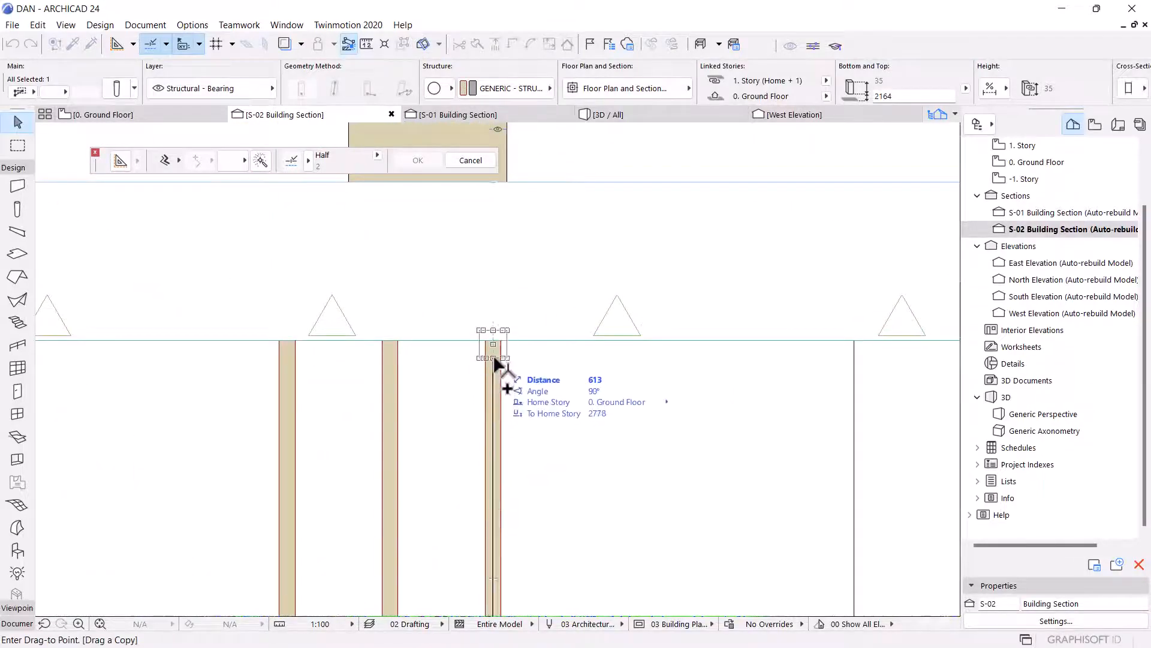
pyautogui.click(494, 356)
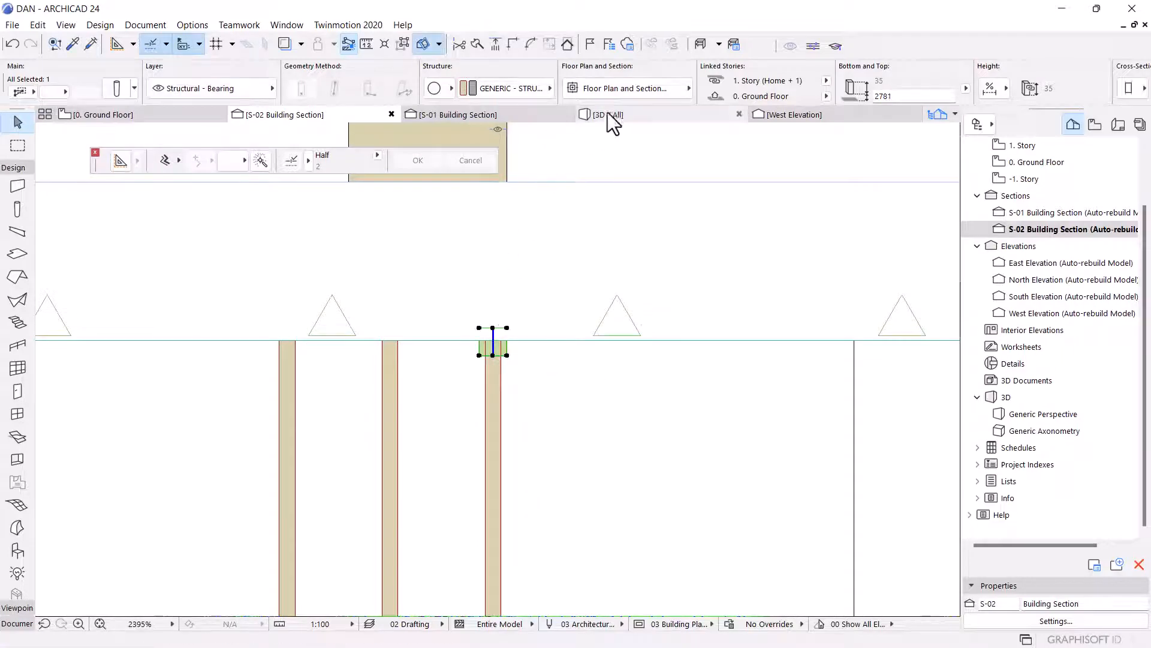
pyautogui.click(610, 114)
pyautogui.scroll(6, 719, 272)
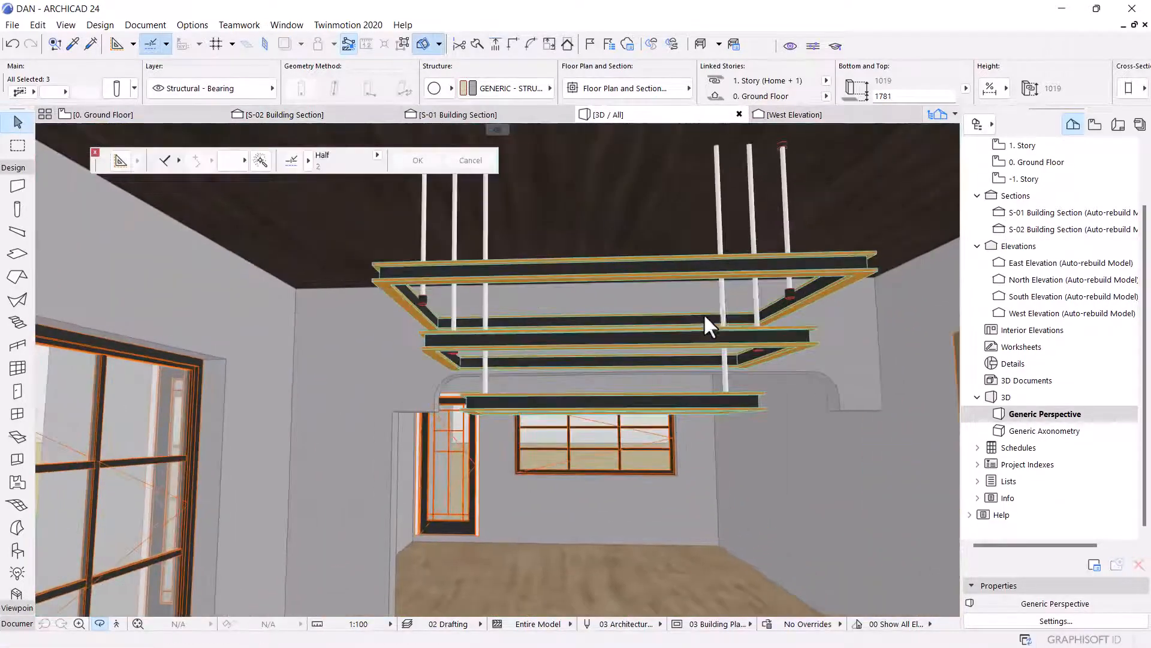
pyautogui.keyDown('shift'); pyautogui.moveTo(705, 315); pyautogui.dragTo(640, 251, button='middle'); pyautogui.keyUp('shift')
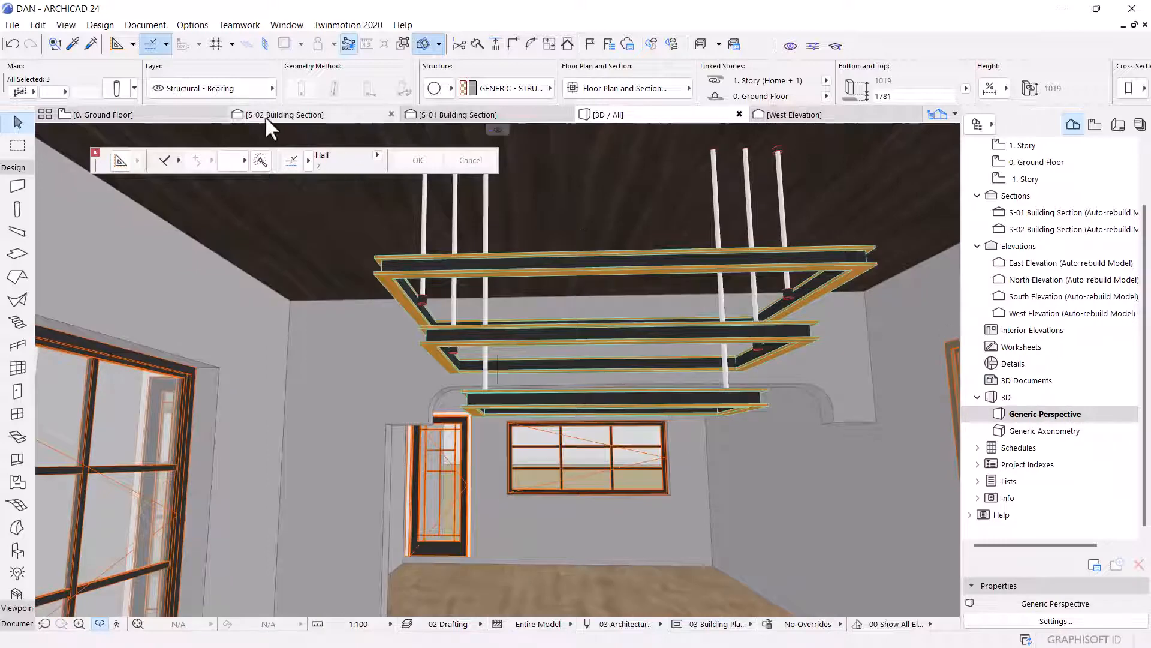
pyautogui.click(265, 115)
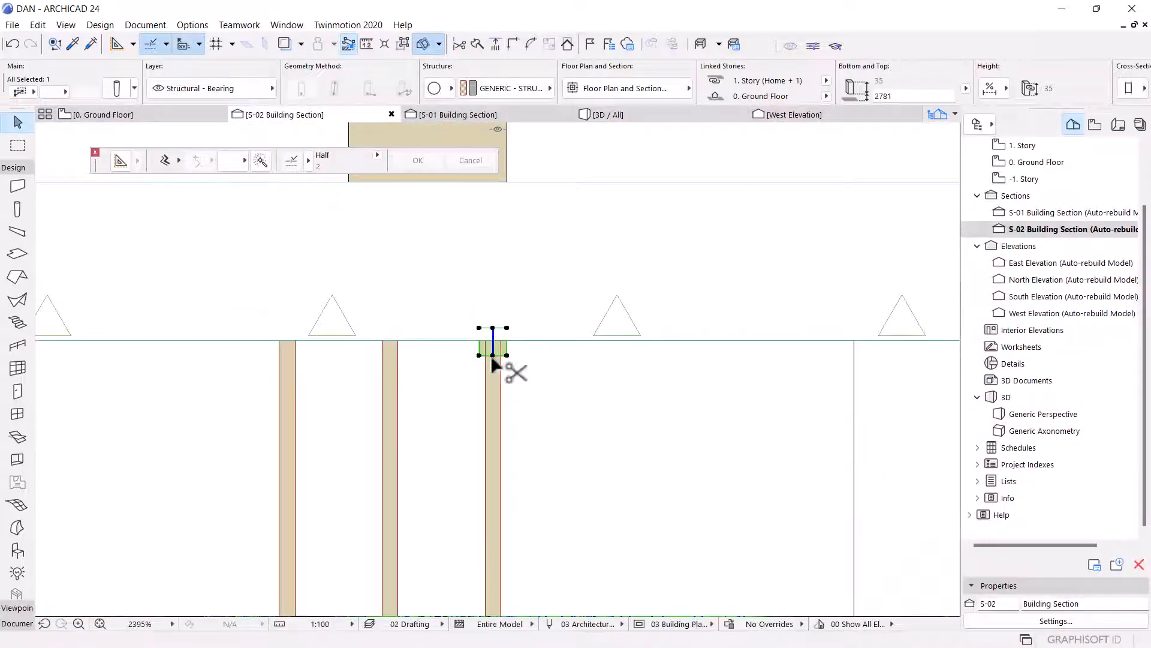
pyautogui.hotkey('ctrl', 'd')
pyautogui.click(508, 355)
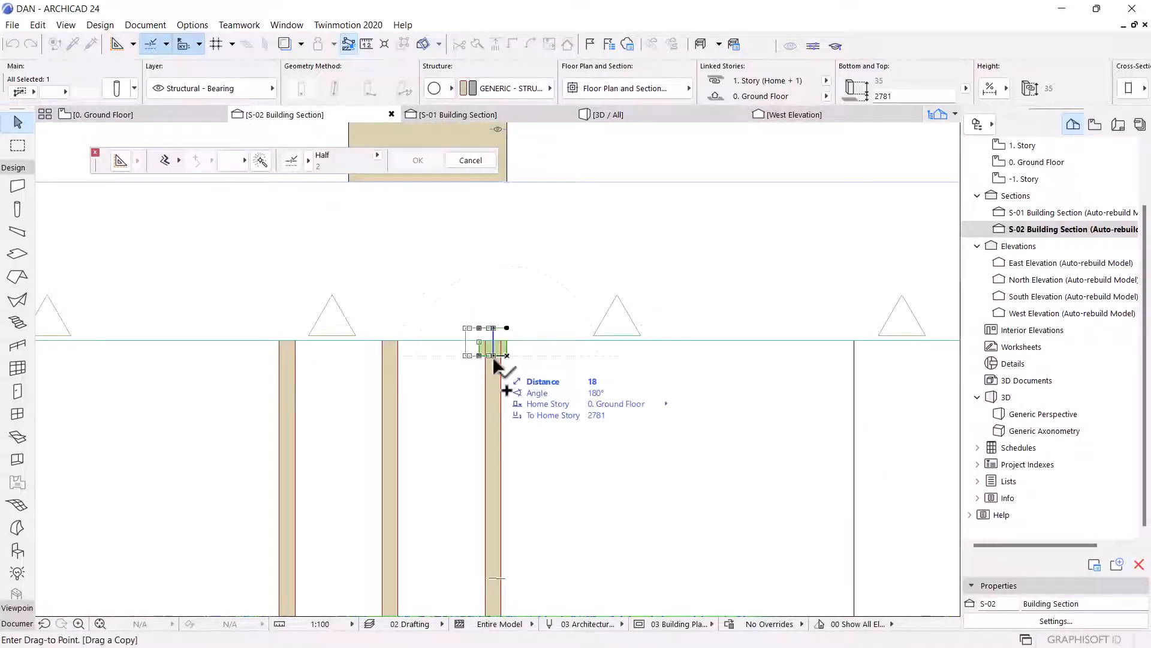
pyautogui.press('Escape')
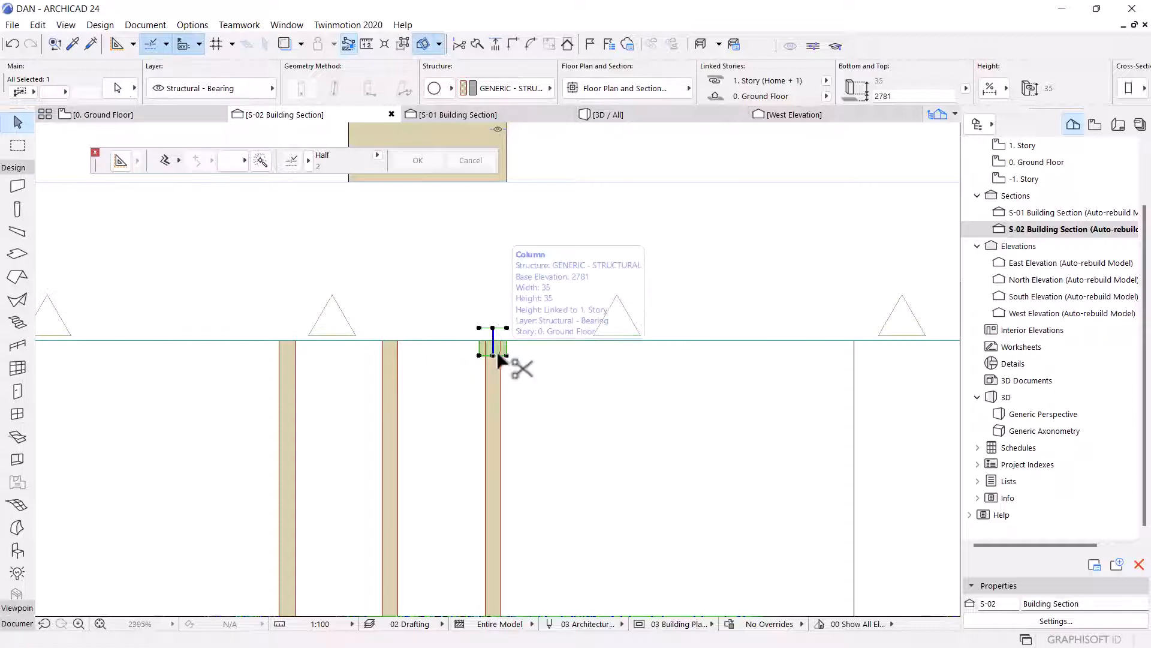
# Copy the new column cap onto the tops of the neighbouring middle and left thin columns.
pyautogui.hotkey('ctrl', 'd')
pyautogui.click(493, 355)
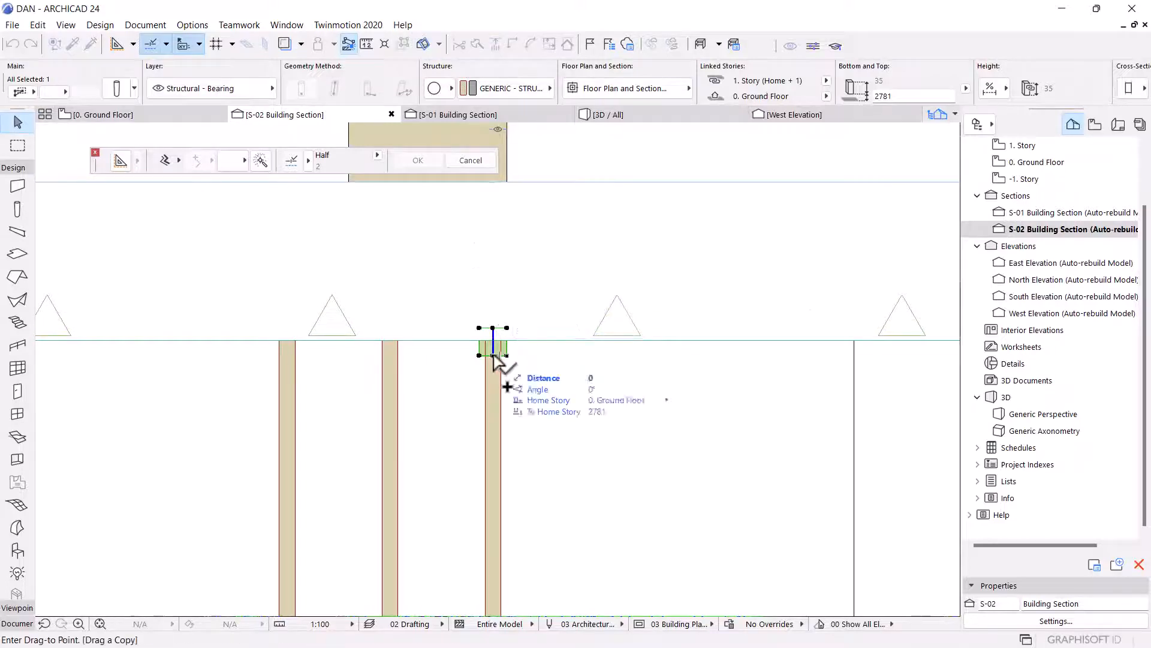
pyautogui.click(388, 355)
pyautogui.hotkey('ctrl', 'd')
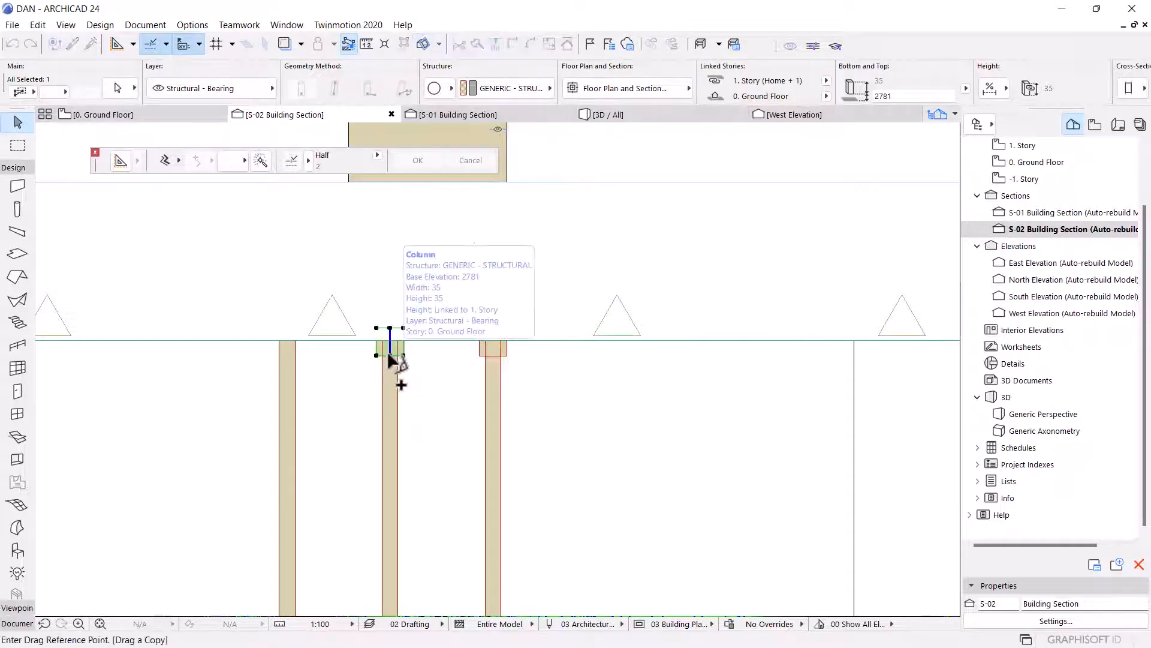
pyautogui.click(389, 355)
pyautogui.click(287, 355)
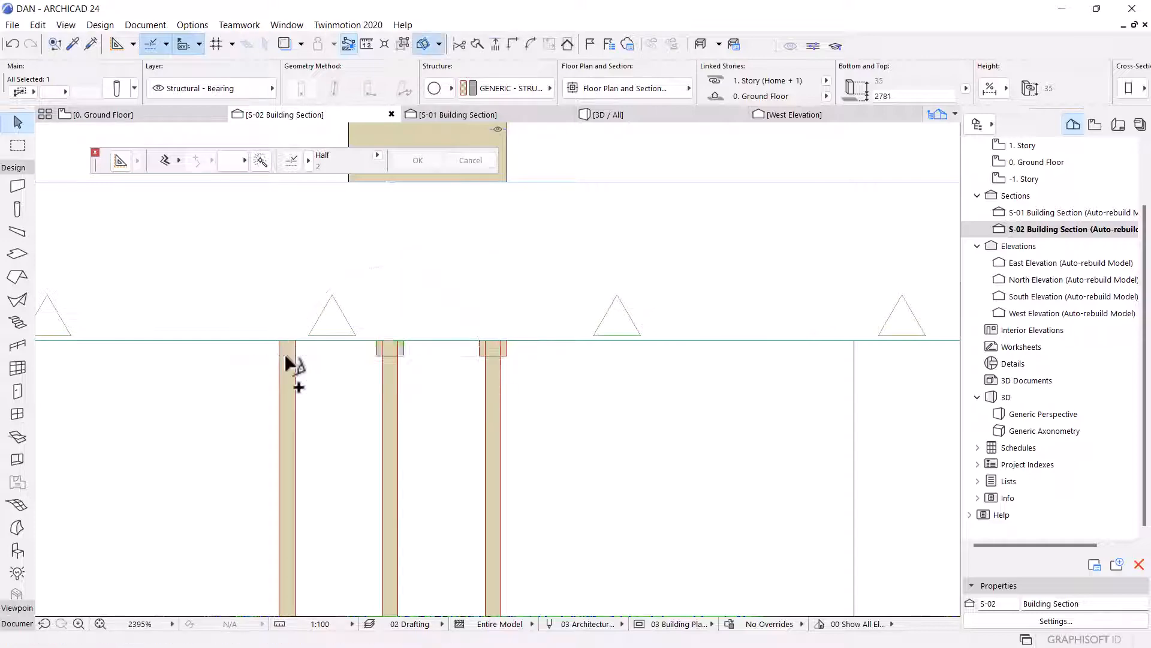
# Copy a column cap across to the top of the rightmost thin column of the other column group.
pyautogui.hotkey('ctrl', 'shift', 'd')
pyautogui.click(287, 355)
pyautogui.scroll(-3, 582, 407)
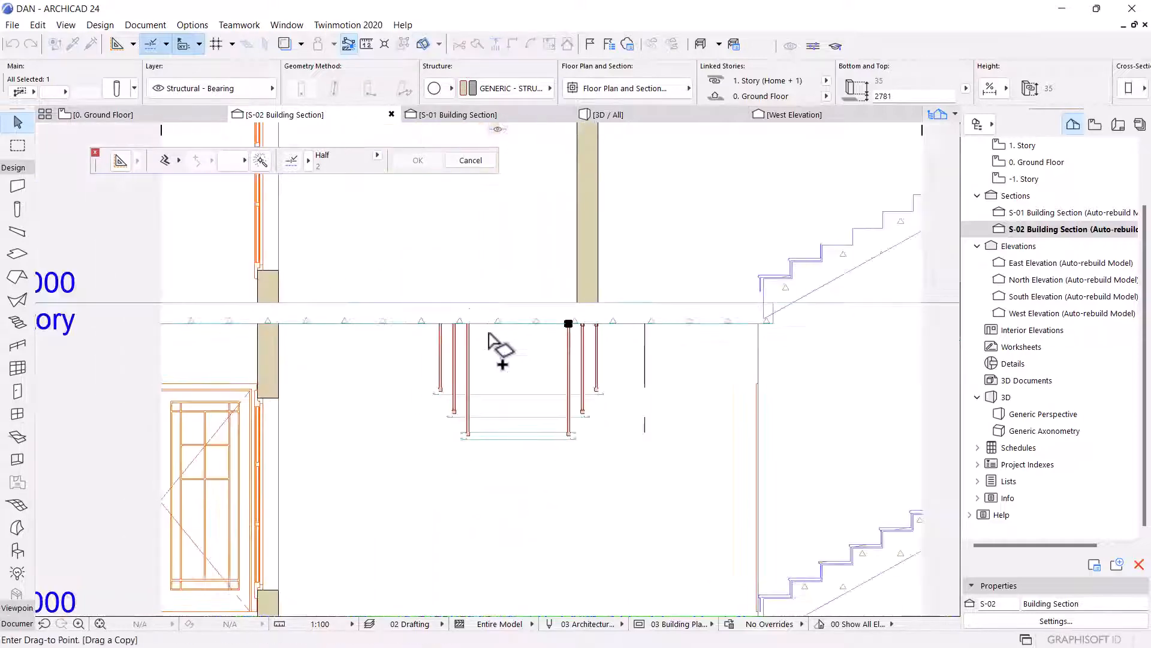
pyautogui.scroll(6, 501, 342)
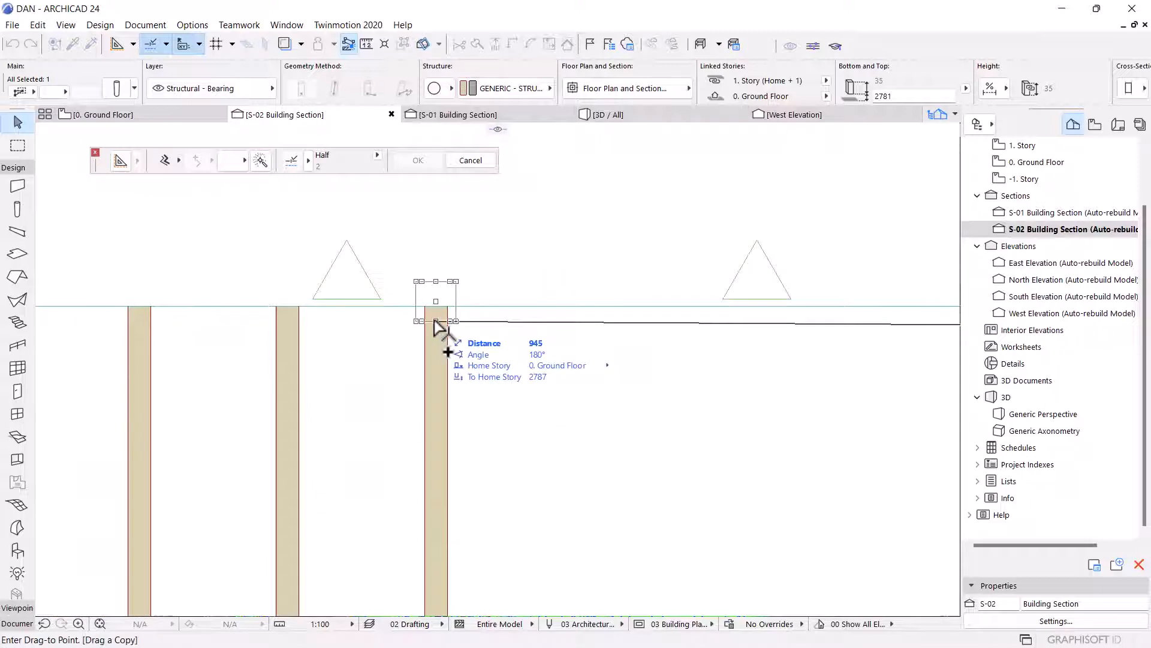
pyautogui.click(436, 321)
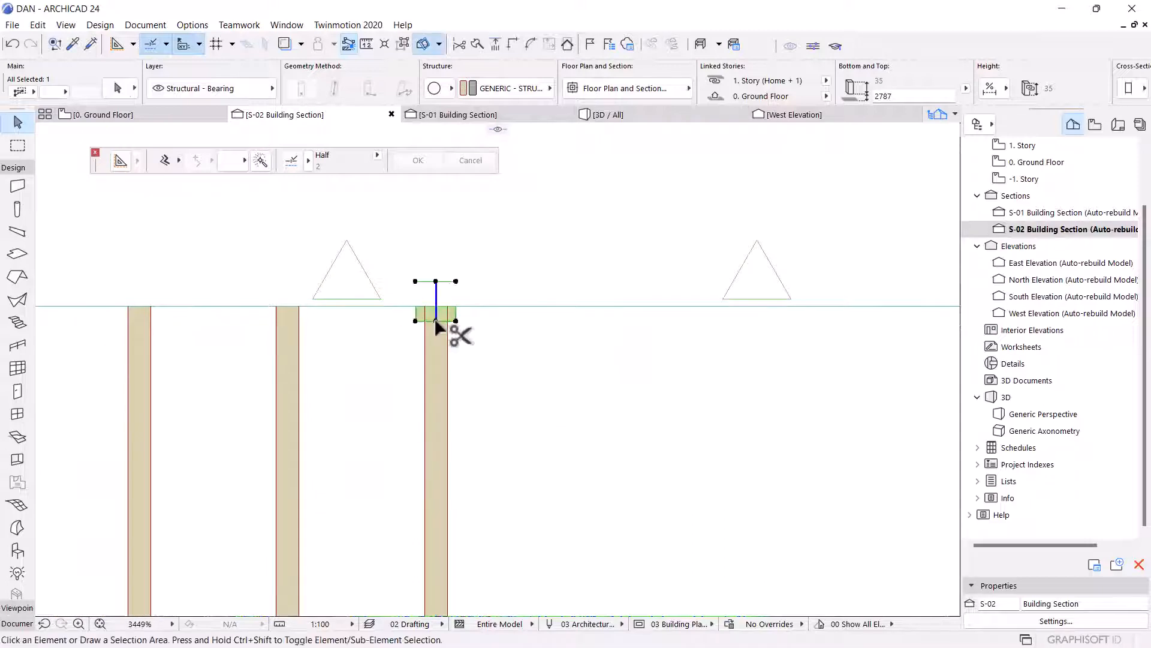
# Drag copies of the column cap onto the tops of the middle and left thin columns of this group.
pyautogui.hotkey('ctrl', 'shift', 'd')
pyautogui.click(436, 321)
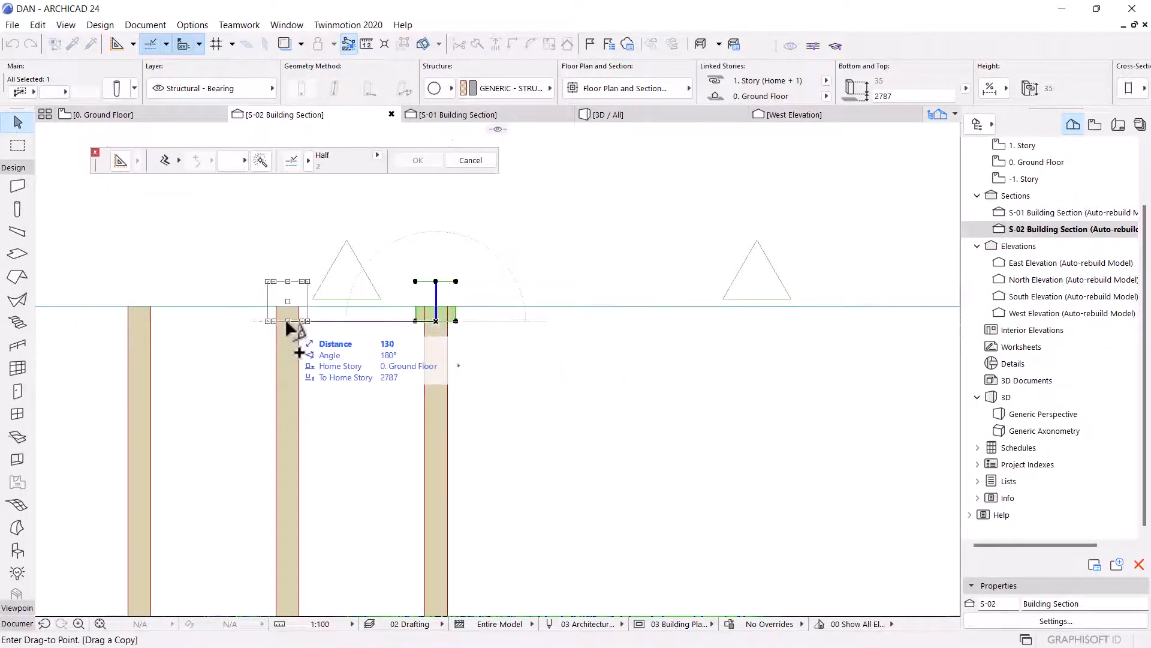
pyautogui.click(286, 321)
pyautogui.hotkey('ctrl', 'shift', 'd')
pyautogui.click(287, 321)
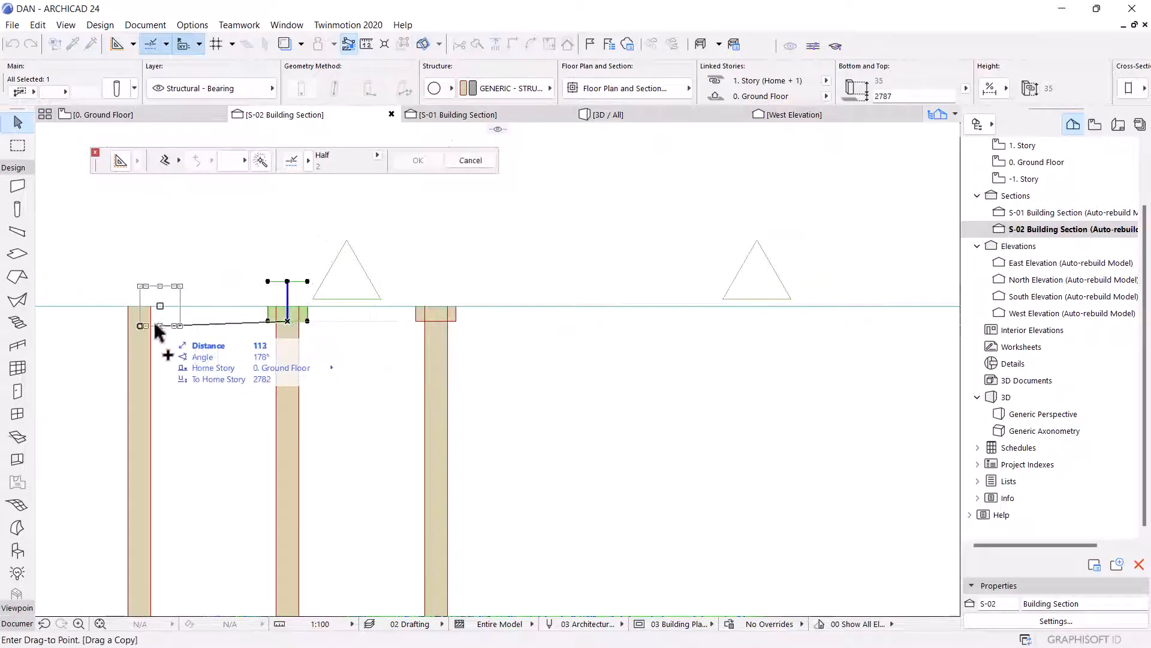
pyautogui.click(137, 321)
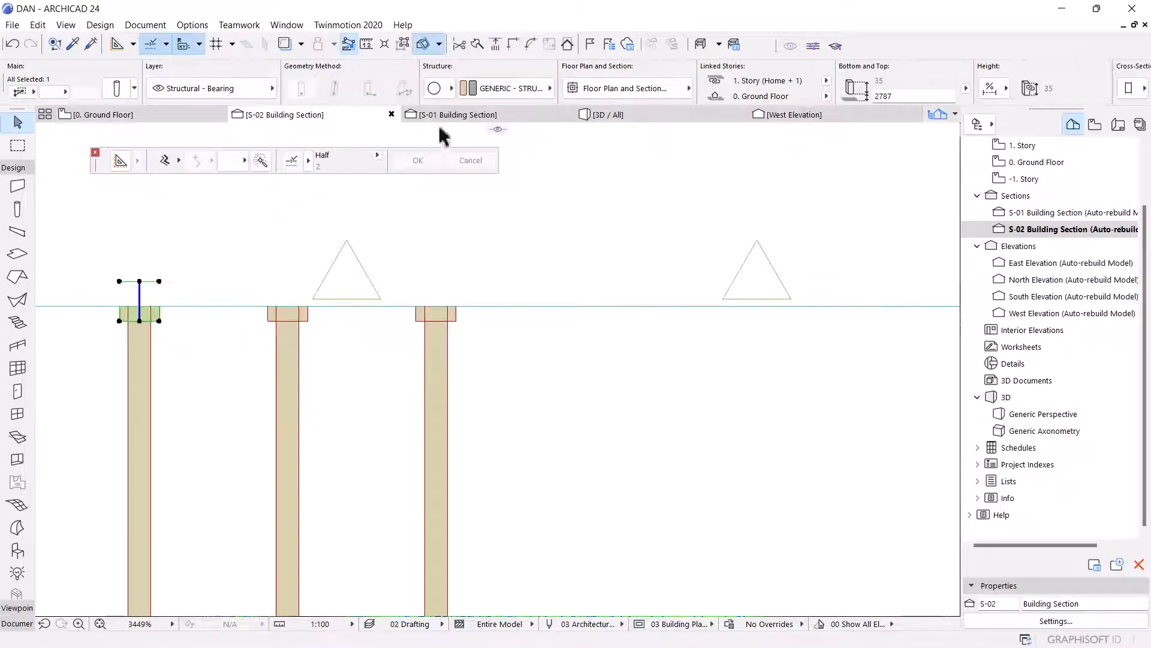
# Inspect the hanging frame slabs and their columns with caps from several angles in the 3D perspective view.
pyautogui.click(638, 112)
pyautogui.scroll(-4, 517, 266)
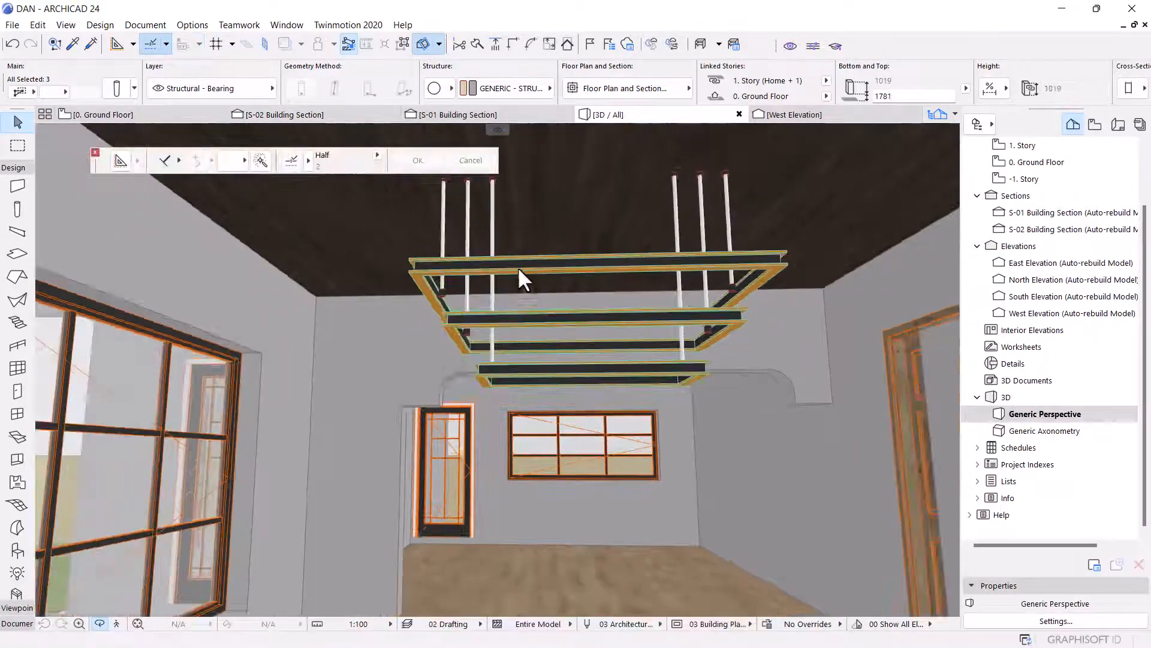
pyautogui.scroll(3, 552, 279)
pyautogui.scroll(-2, 587, 293)
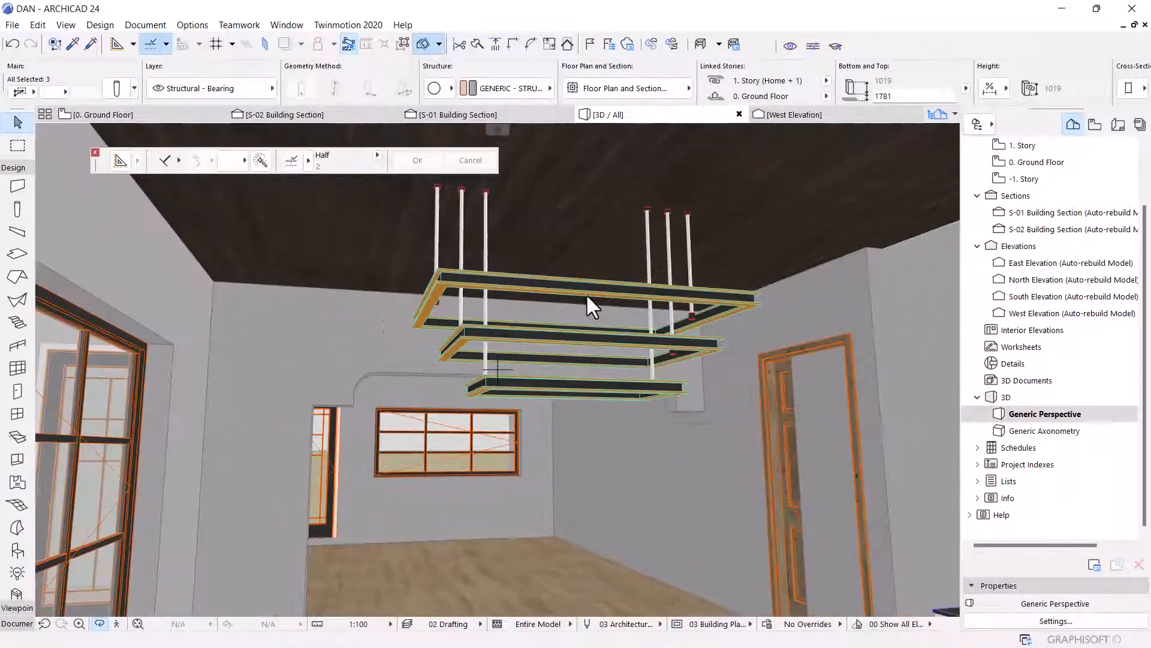
pyautogui.scroll(2, 539, 273)
pyautogui.scroll(-3, 583, 324)
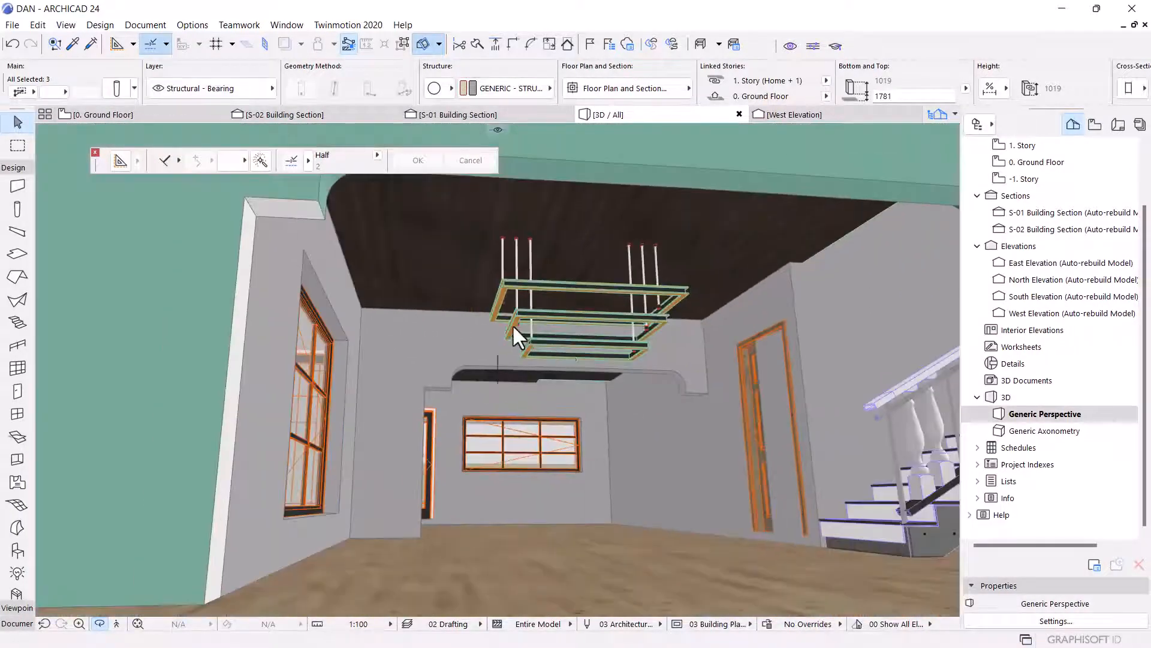
pyautogui.keyDown('shift'); pyautogui.moveTo(512, 324); pyautogui.dragTo(544, 323, button='middle'); pyautogui.keyUp('shift')
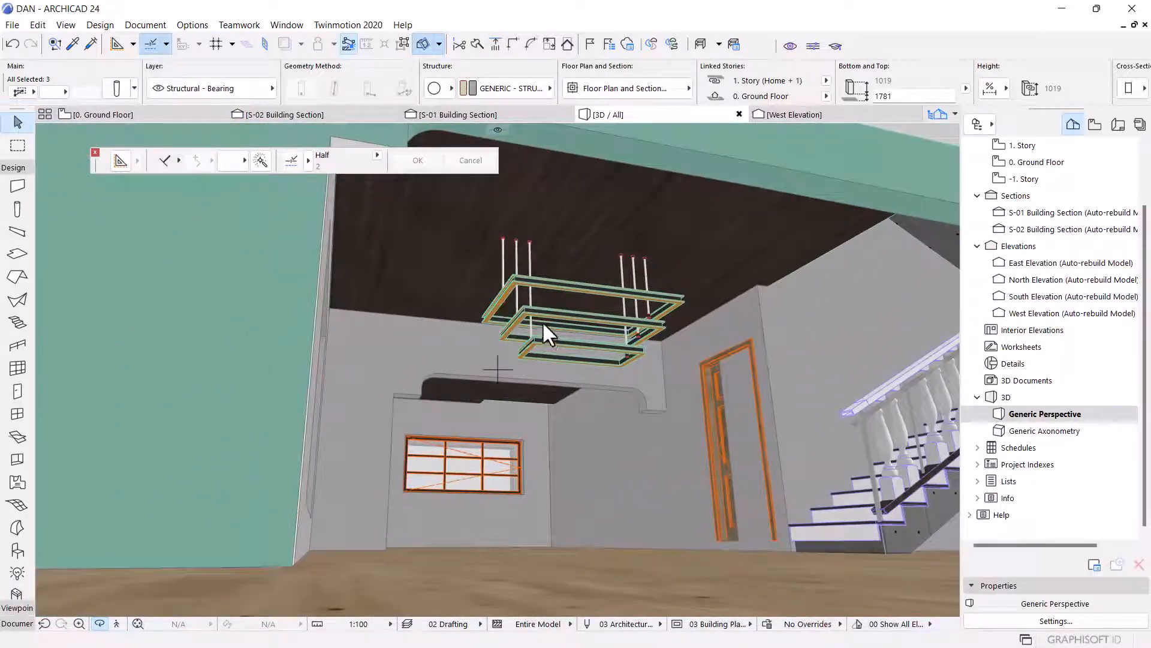
# Switch back to the ground floor plan and minimize the program window.
pyautogui.press('F2')
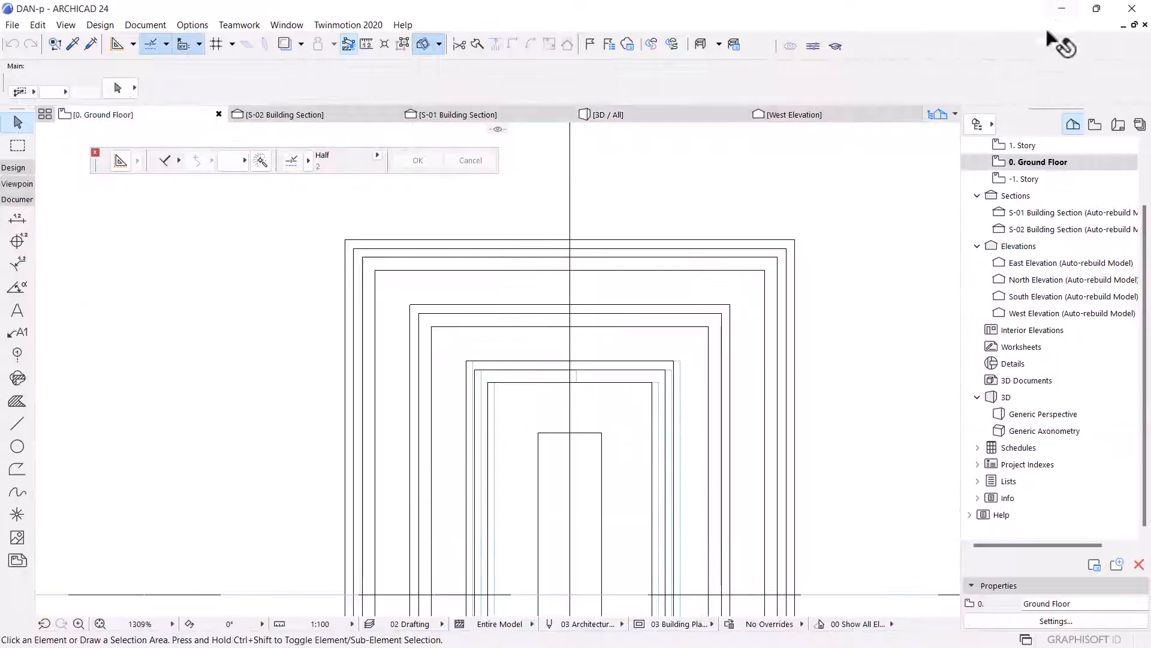
pyautogui.click(1051, 7)
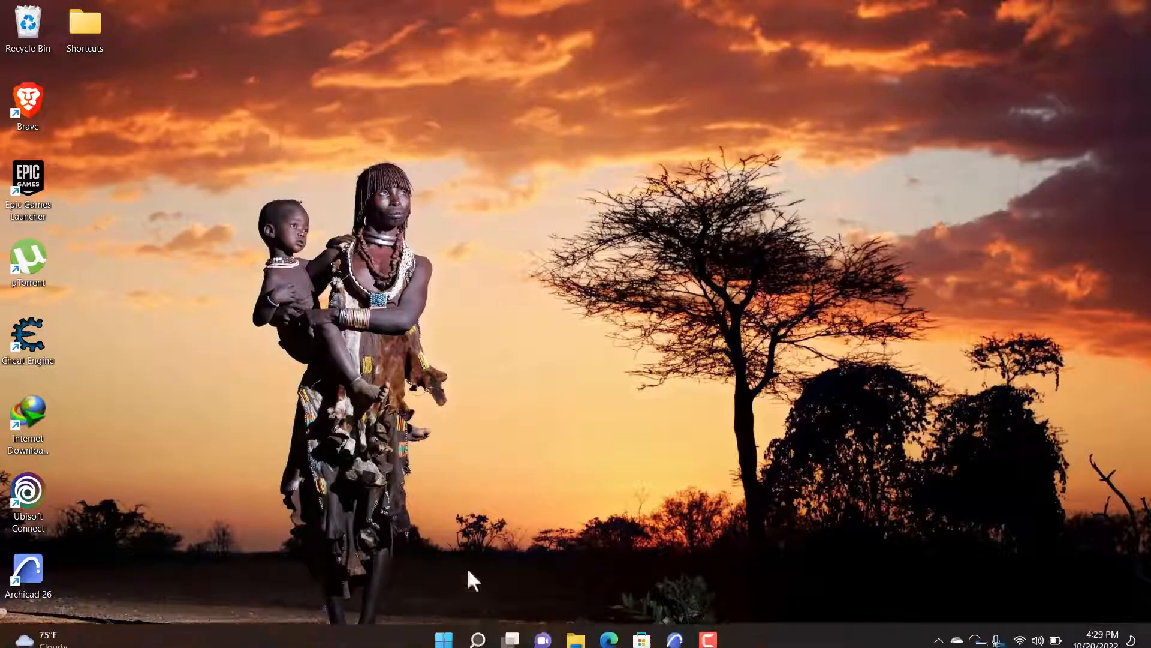